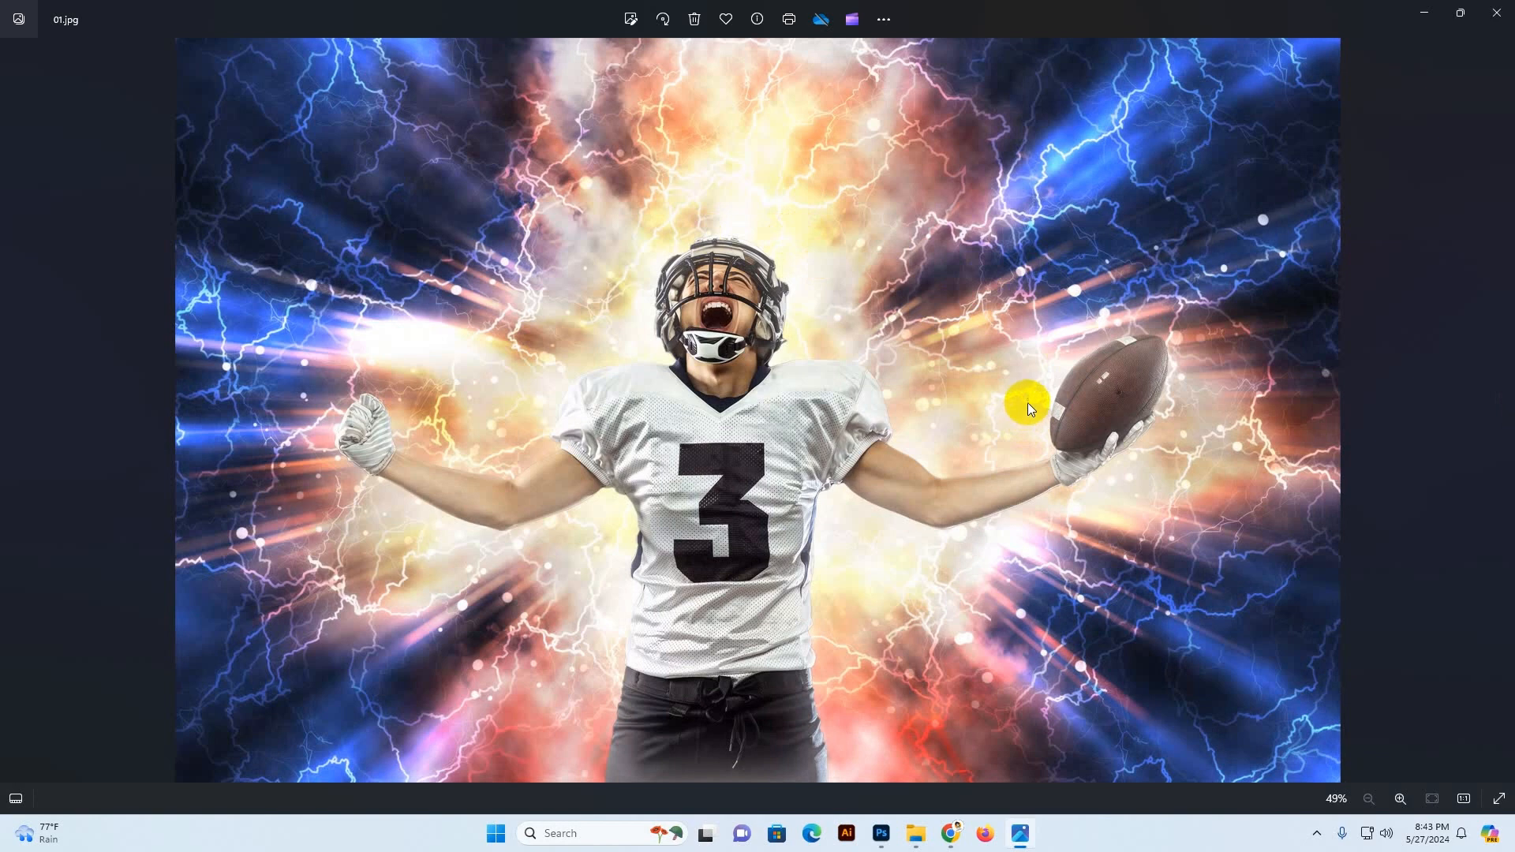
Look through the Burst Photoshop Action sample and source images, comparing the original photos with the finished effects, and close the image viewer
{"action": "key", "text": "Right"}
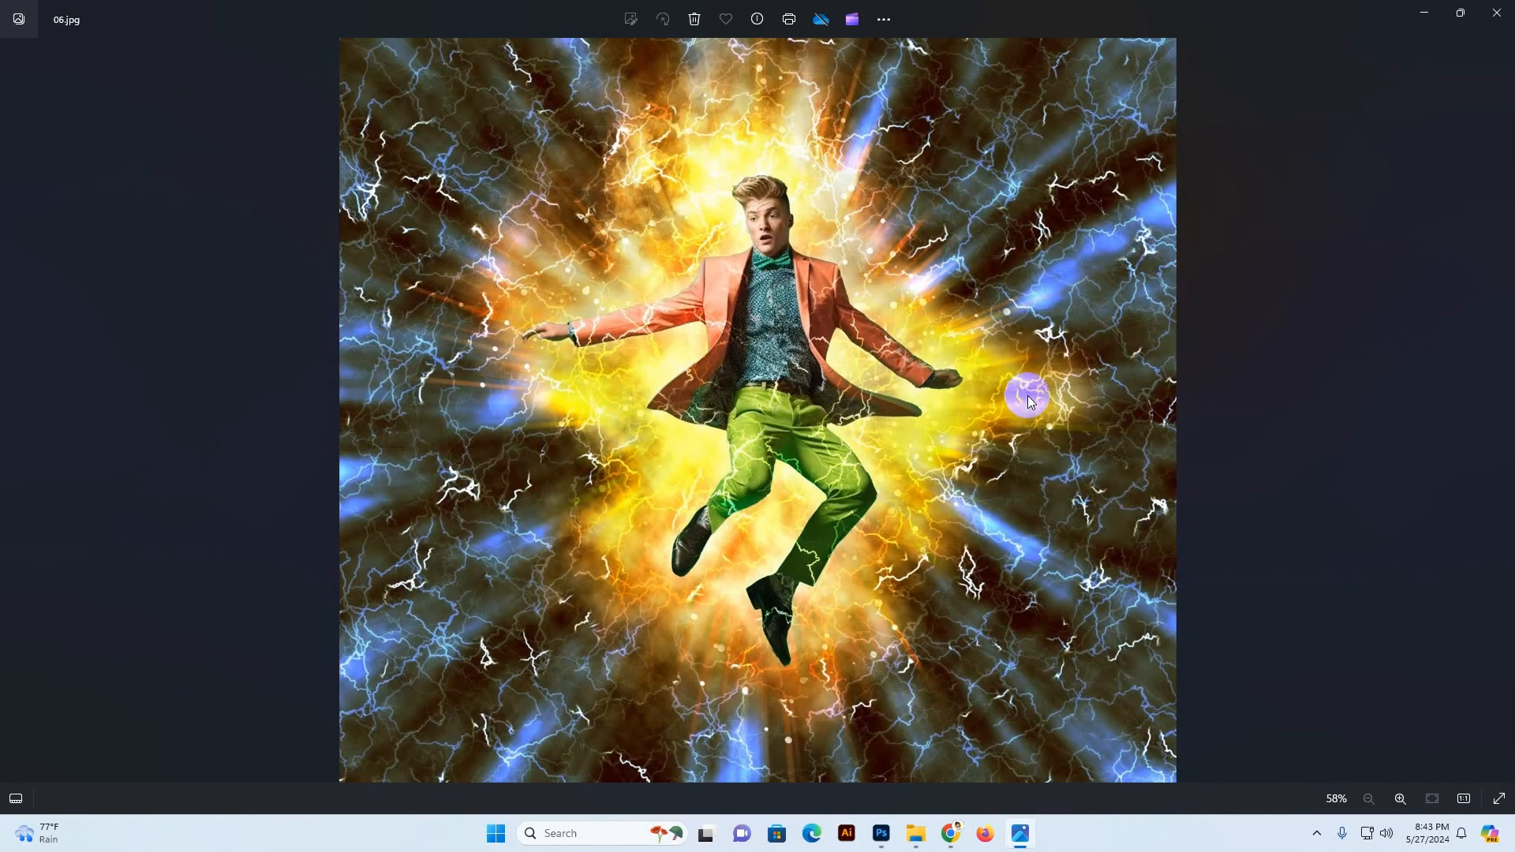
{"action": "key", "text": "Left"}
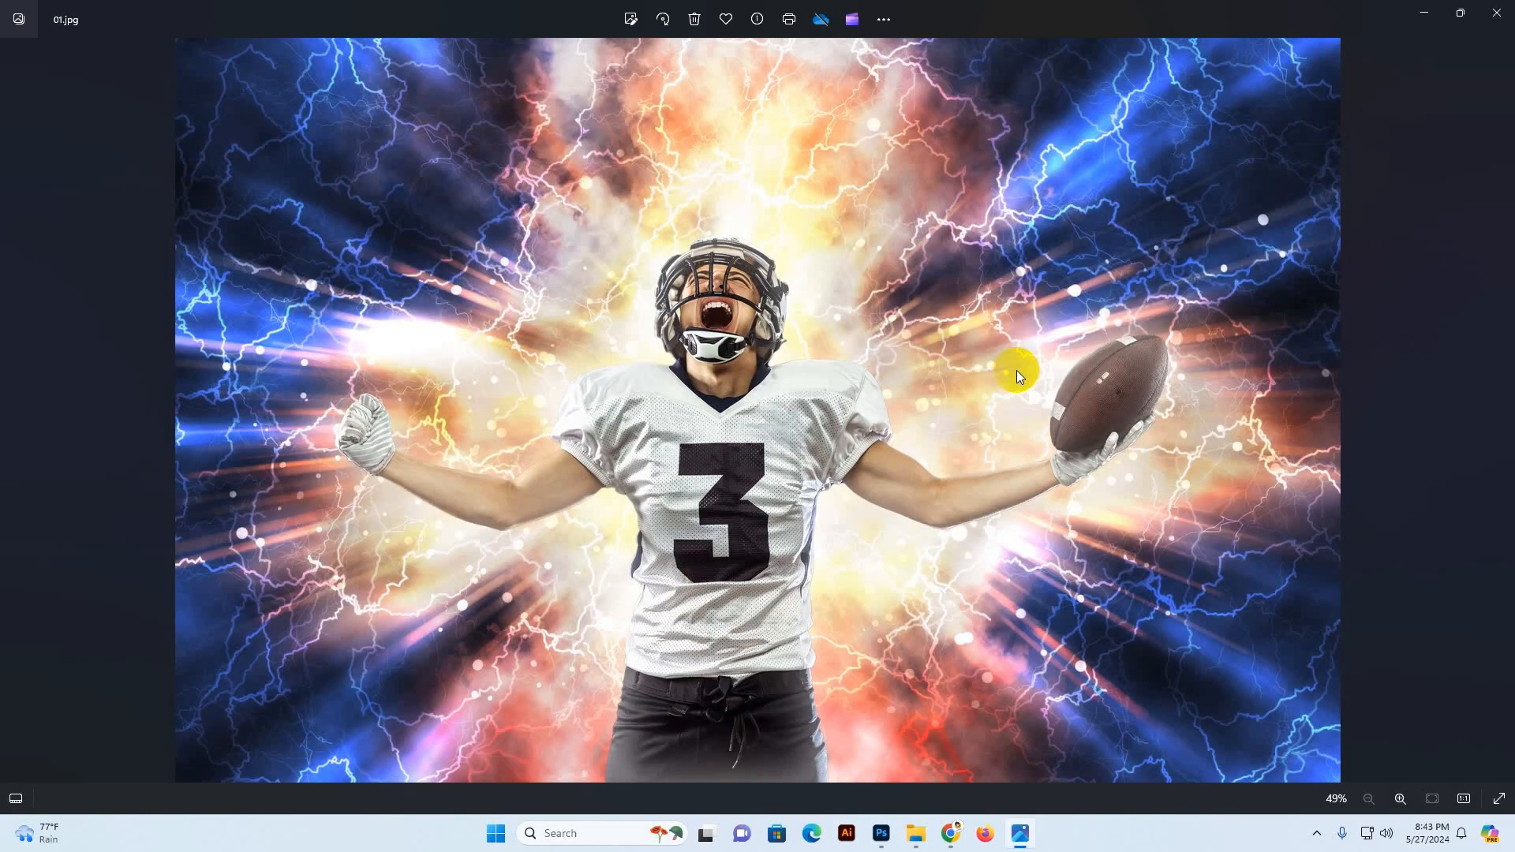
{"action": "key", "text": "Right"}
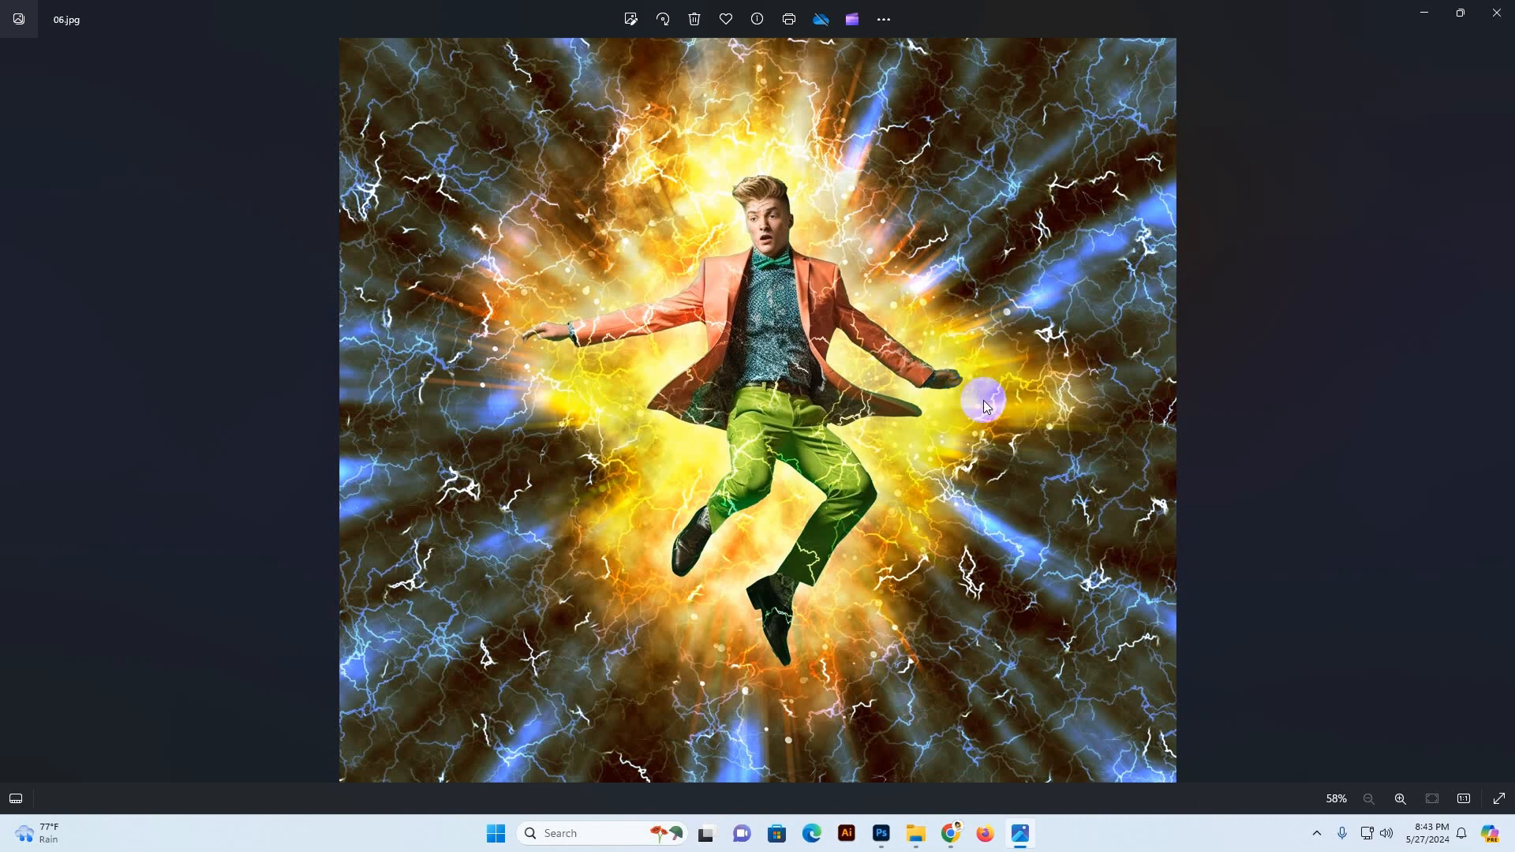
{"action": "key", "text": "Right"}
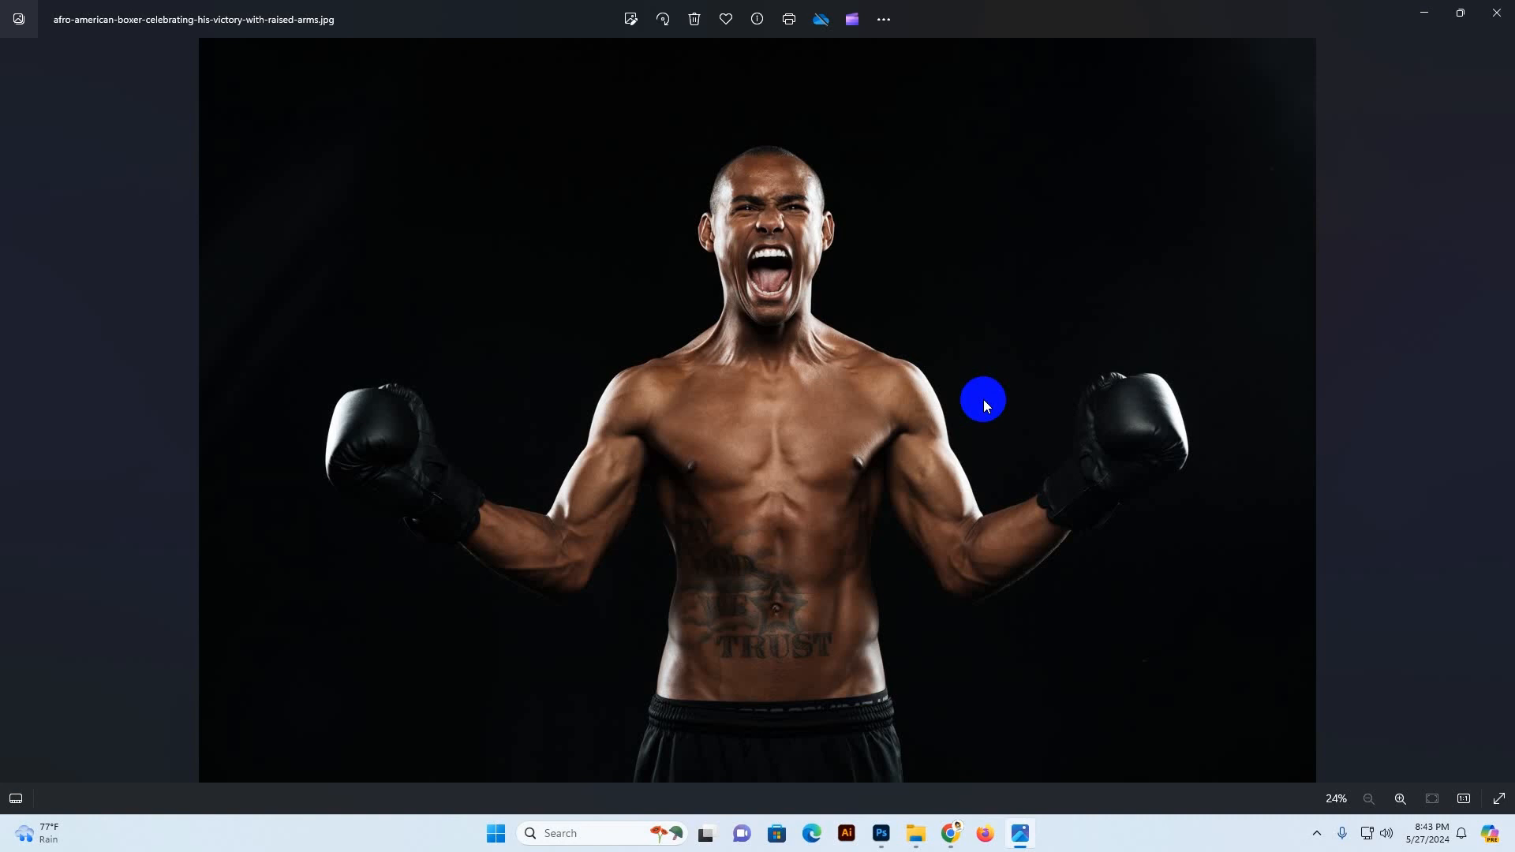
{"action": "key", "text": "Right"}
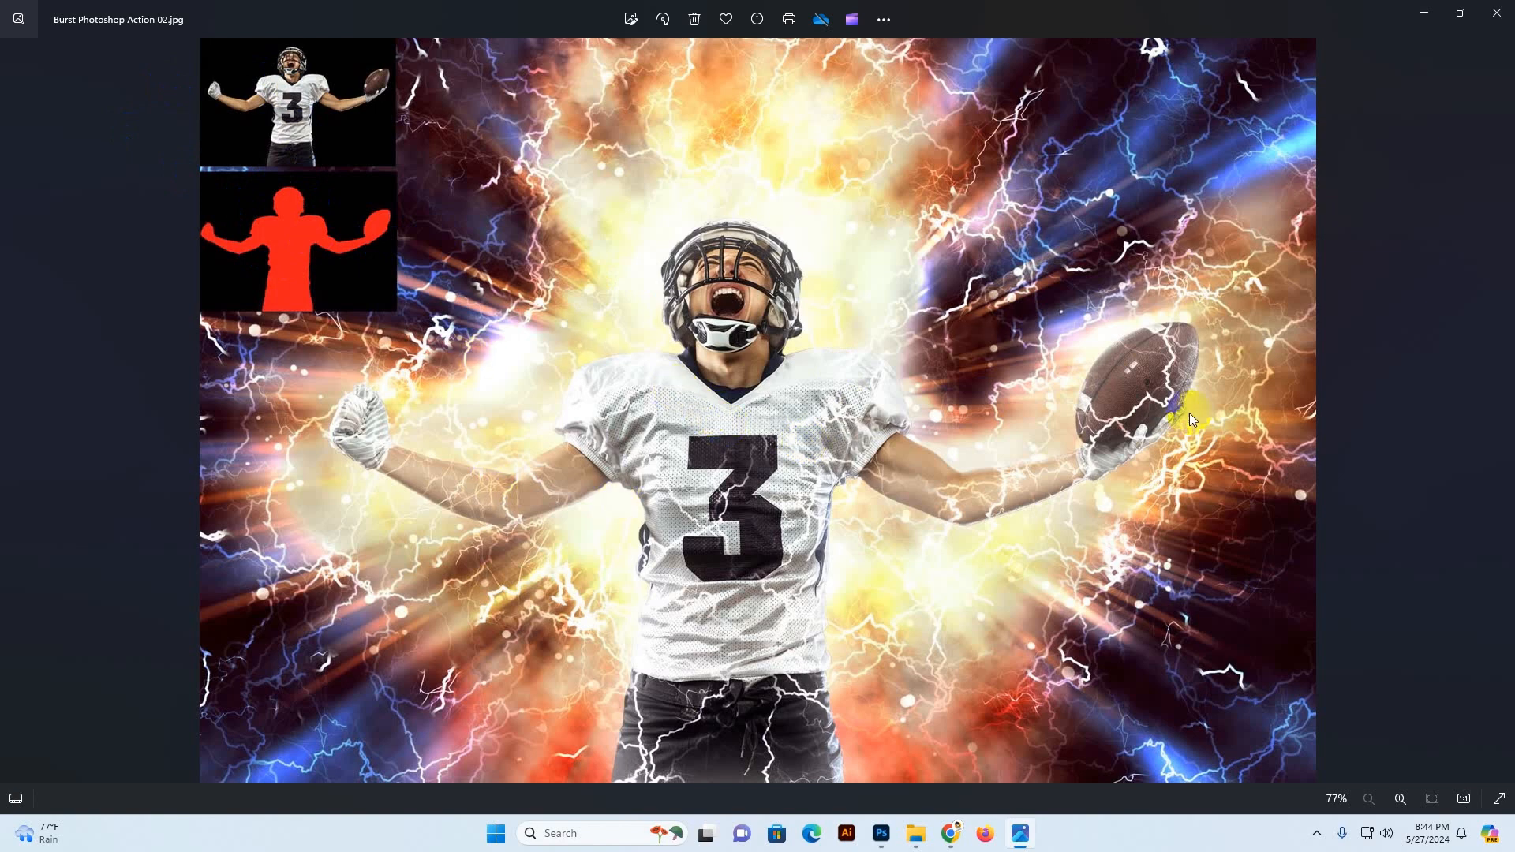
{"action": "key", "text": "Right"}
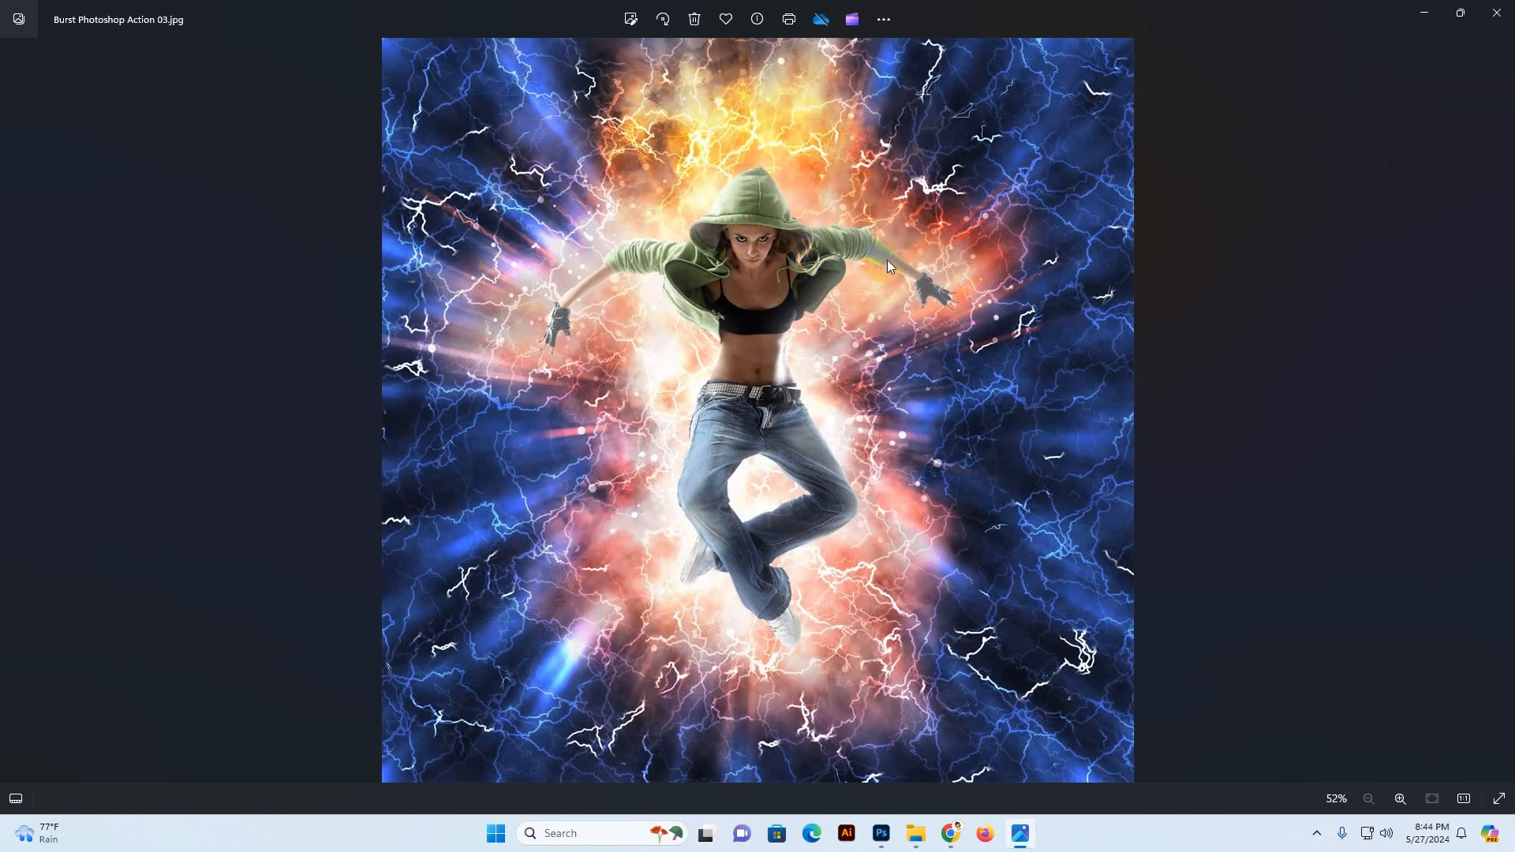
{"action": "key", "text": "Right"}
{"action": "key", "text": "Right"}
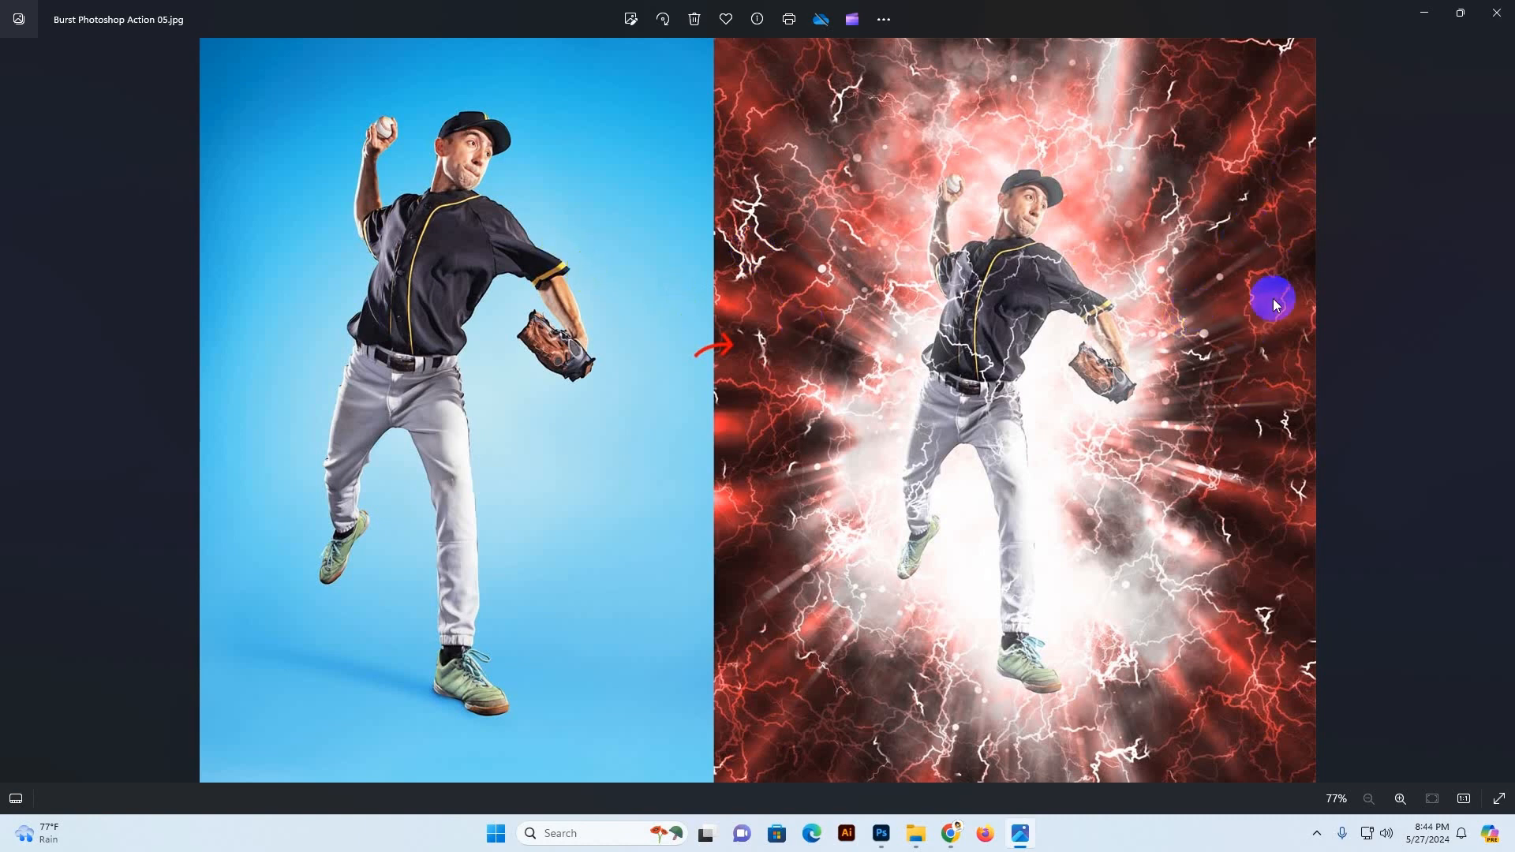
{"action": "key", "text": "Left"}
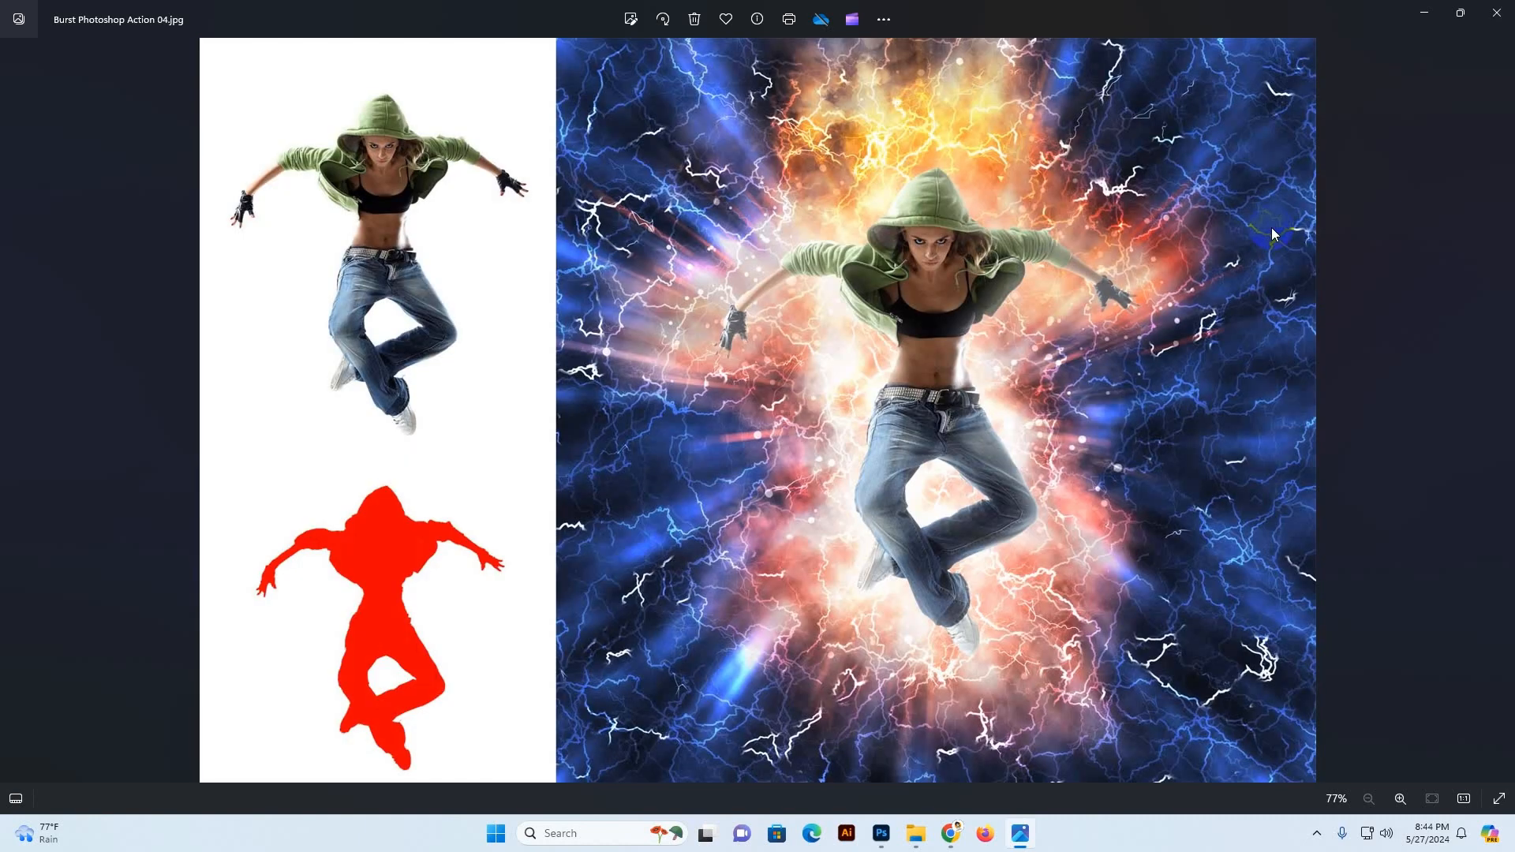
{"action": "key", "text": "Right"}
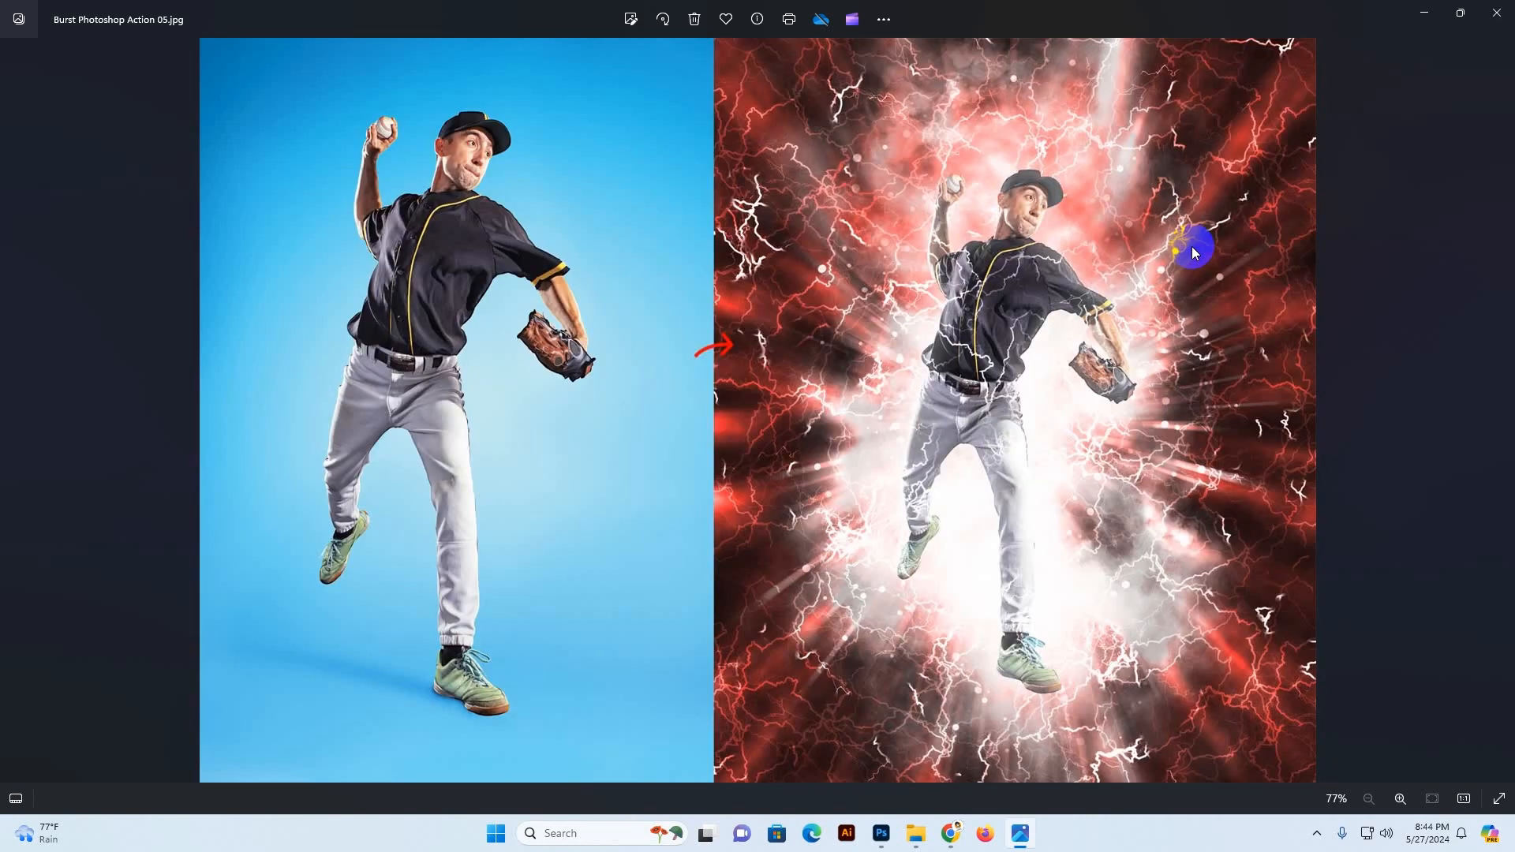
{"action": "key", "text": "Right"}
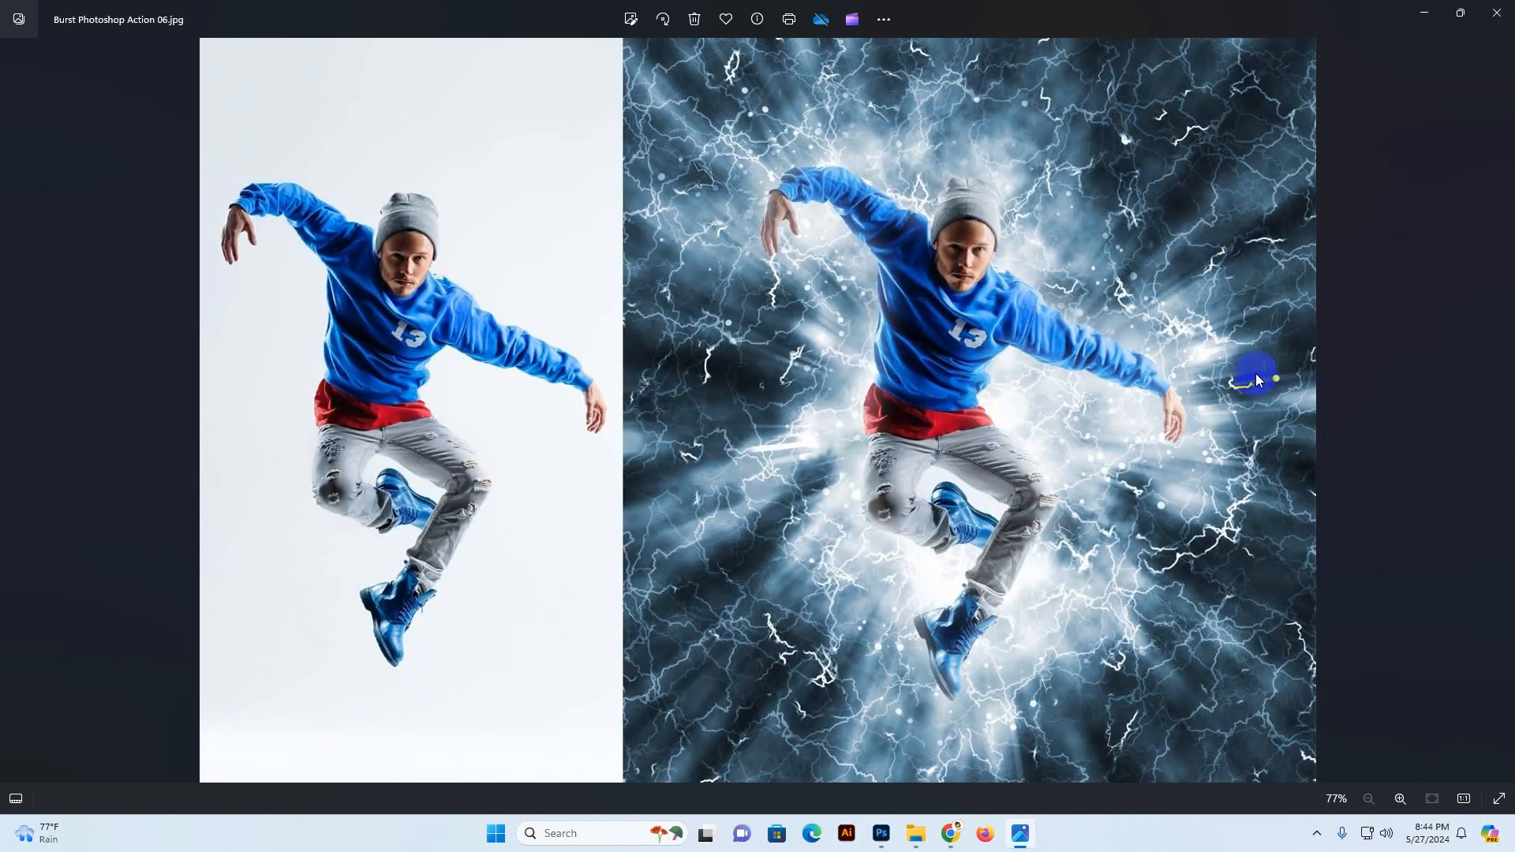
{"action": "key", "text": "Right"}
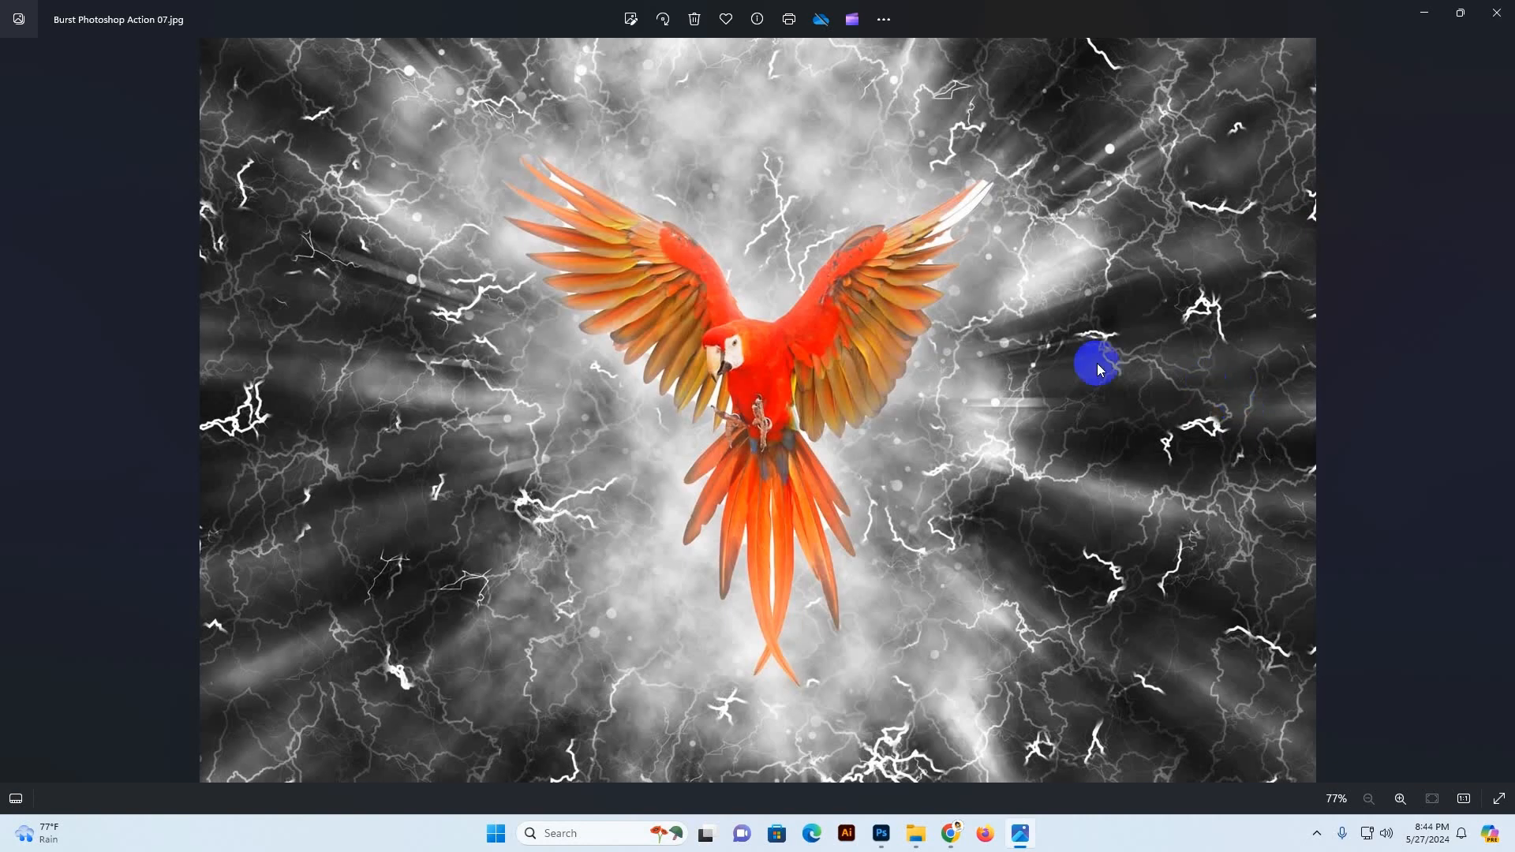
{"action": "key", "text": "Right"}
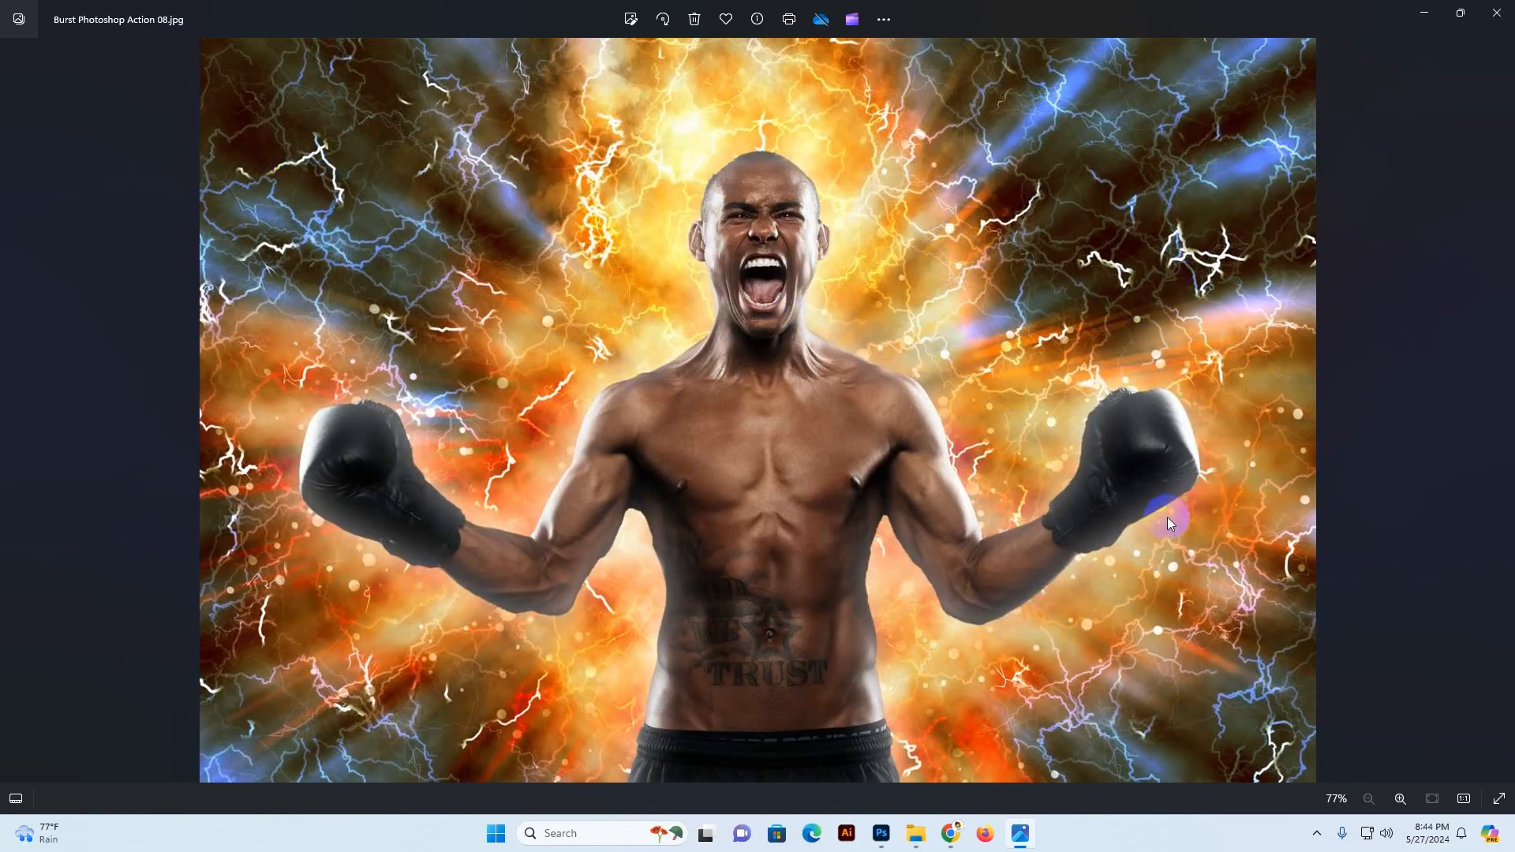
{"action": "key", "text": "Right"}
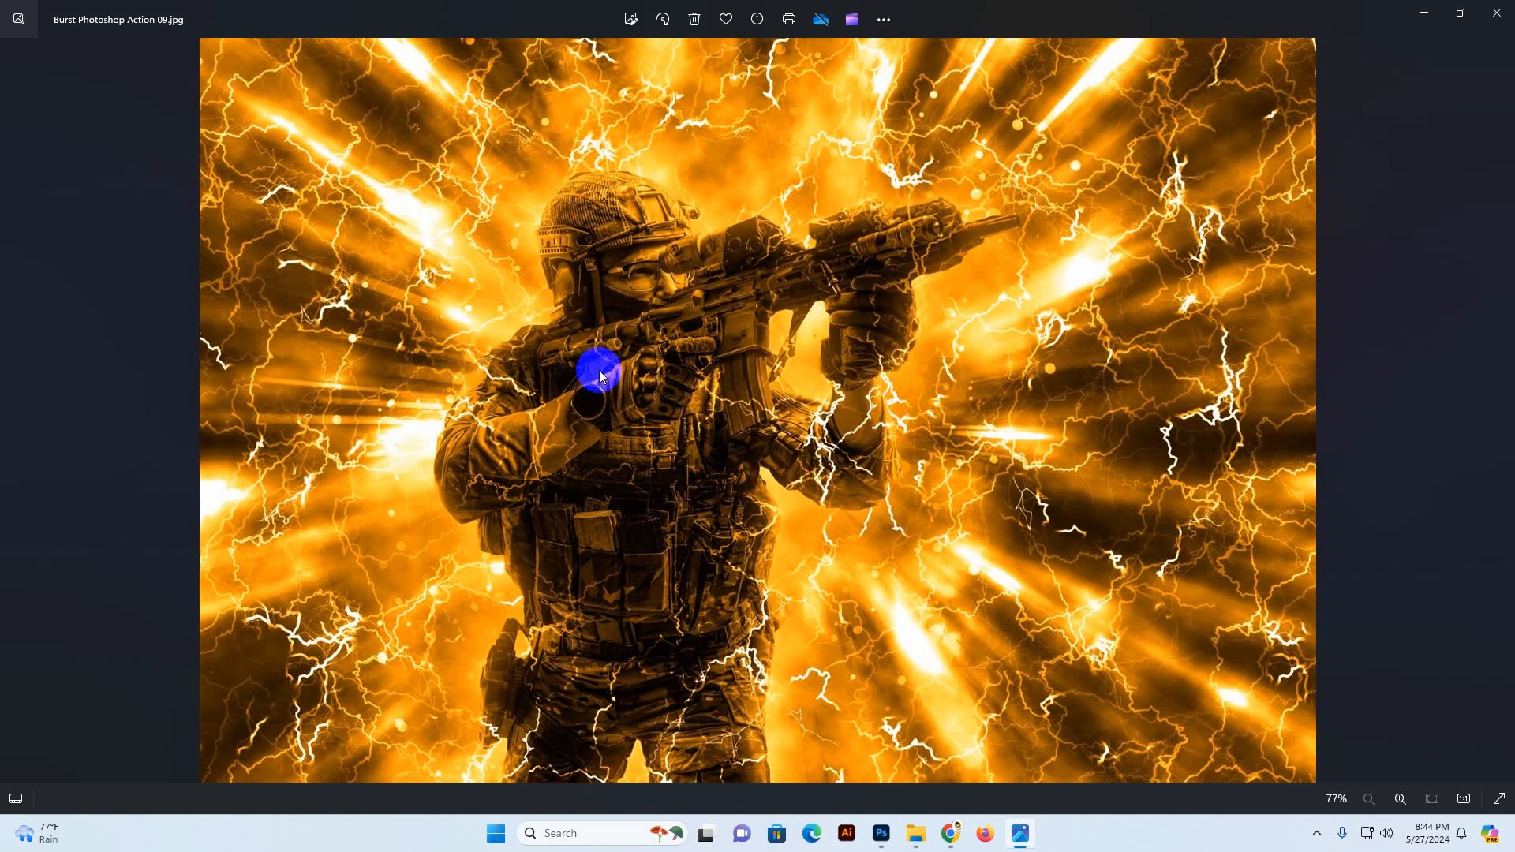
{"action": "key", "text": "Right"}
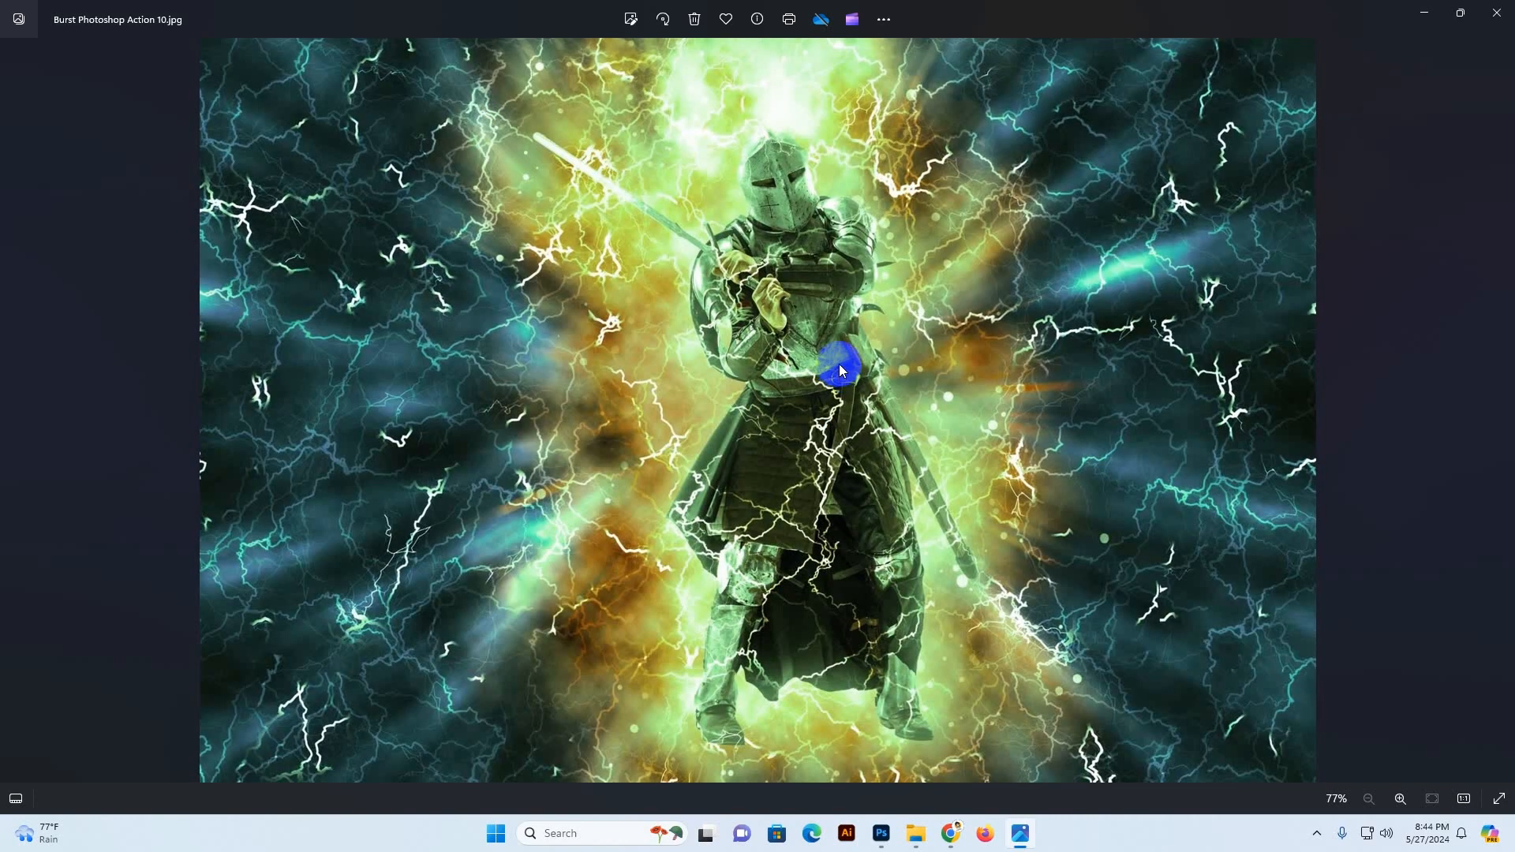
{"action": "key", "text": "Right"}
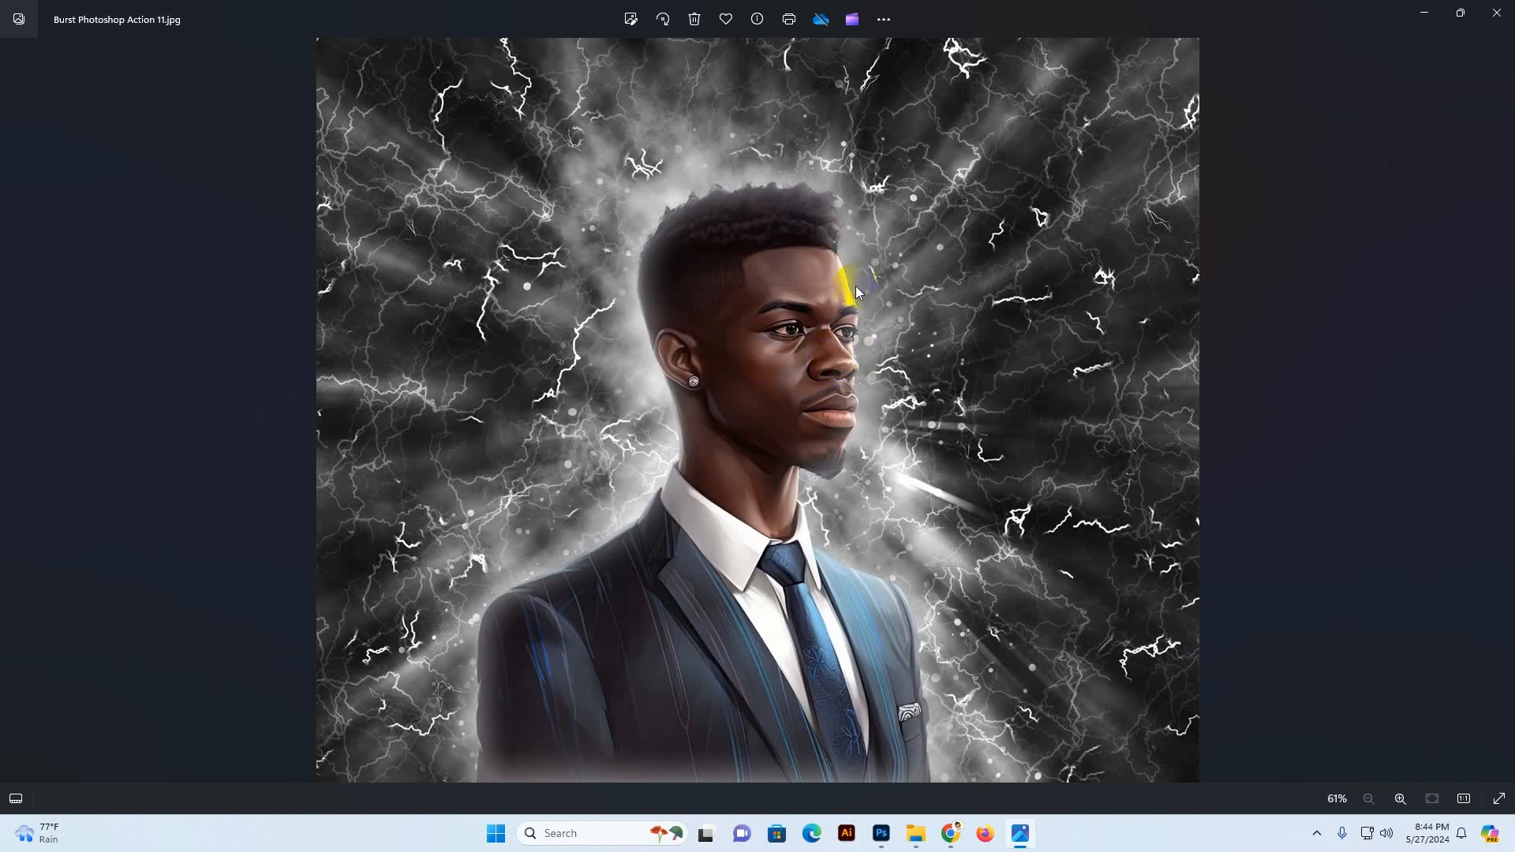
{"action": "key", "text": "Right"}
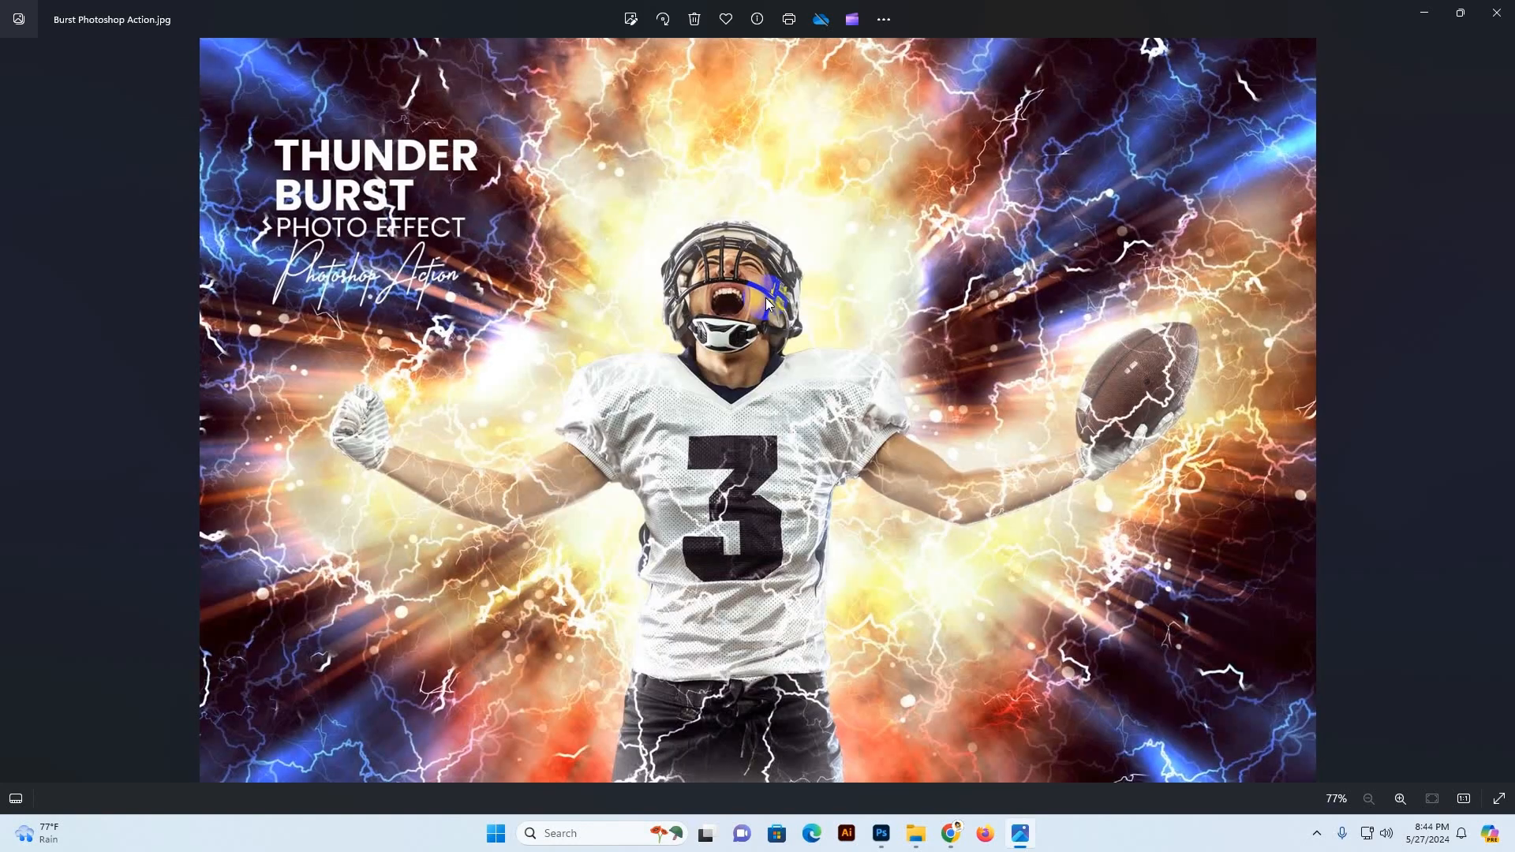
{"action": "key", "text": "Right"}
{"action": "key", "text": "Right"}
{"action": "key", "text": "Right"}
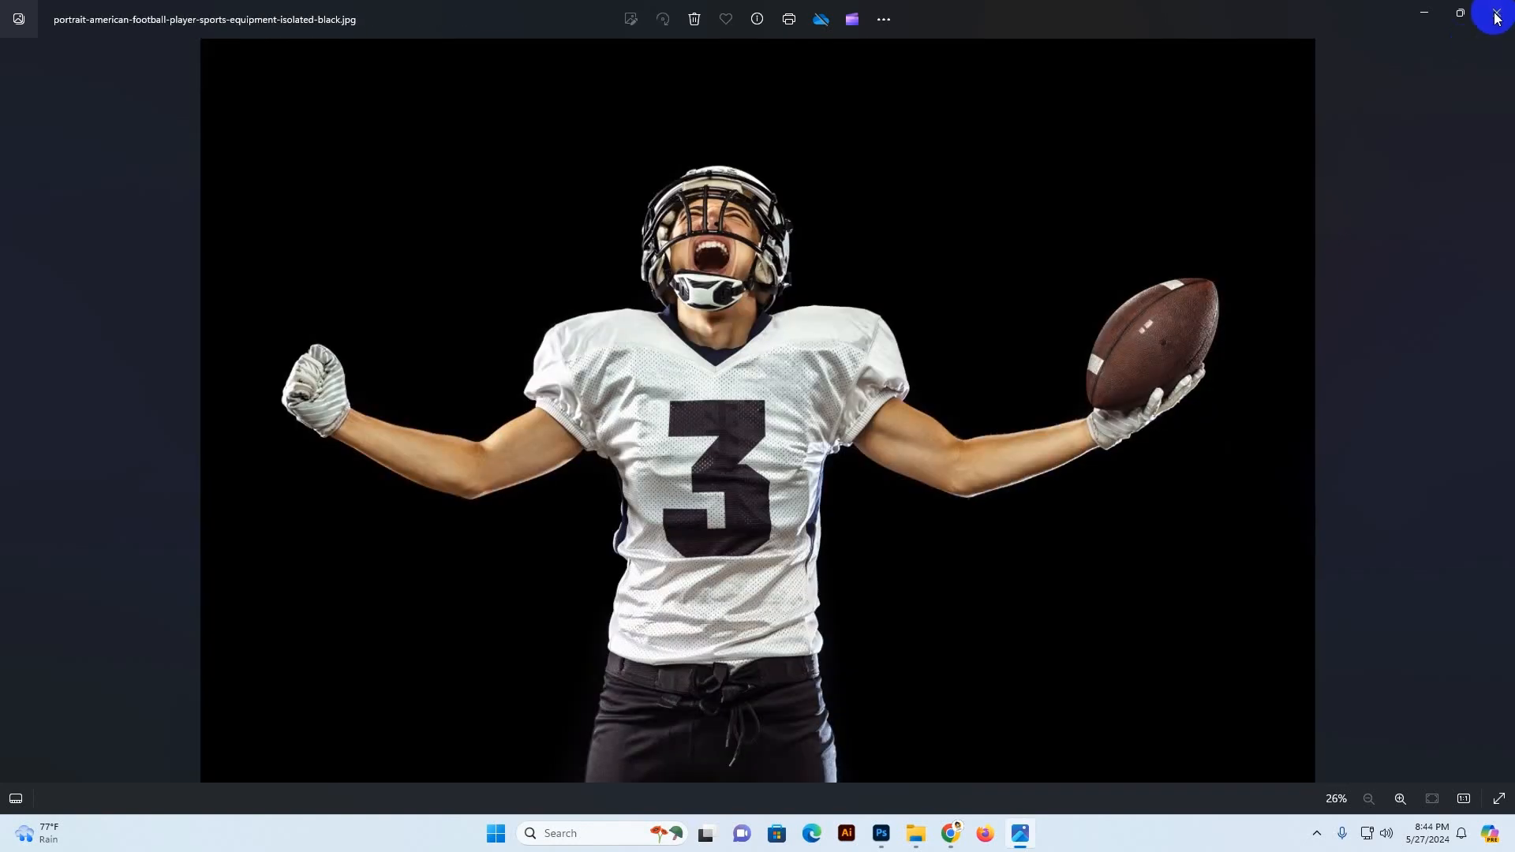
{"action": "left_click", "coordinate": [1497, 17]}
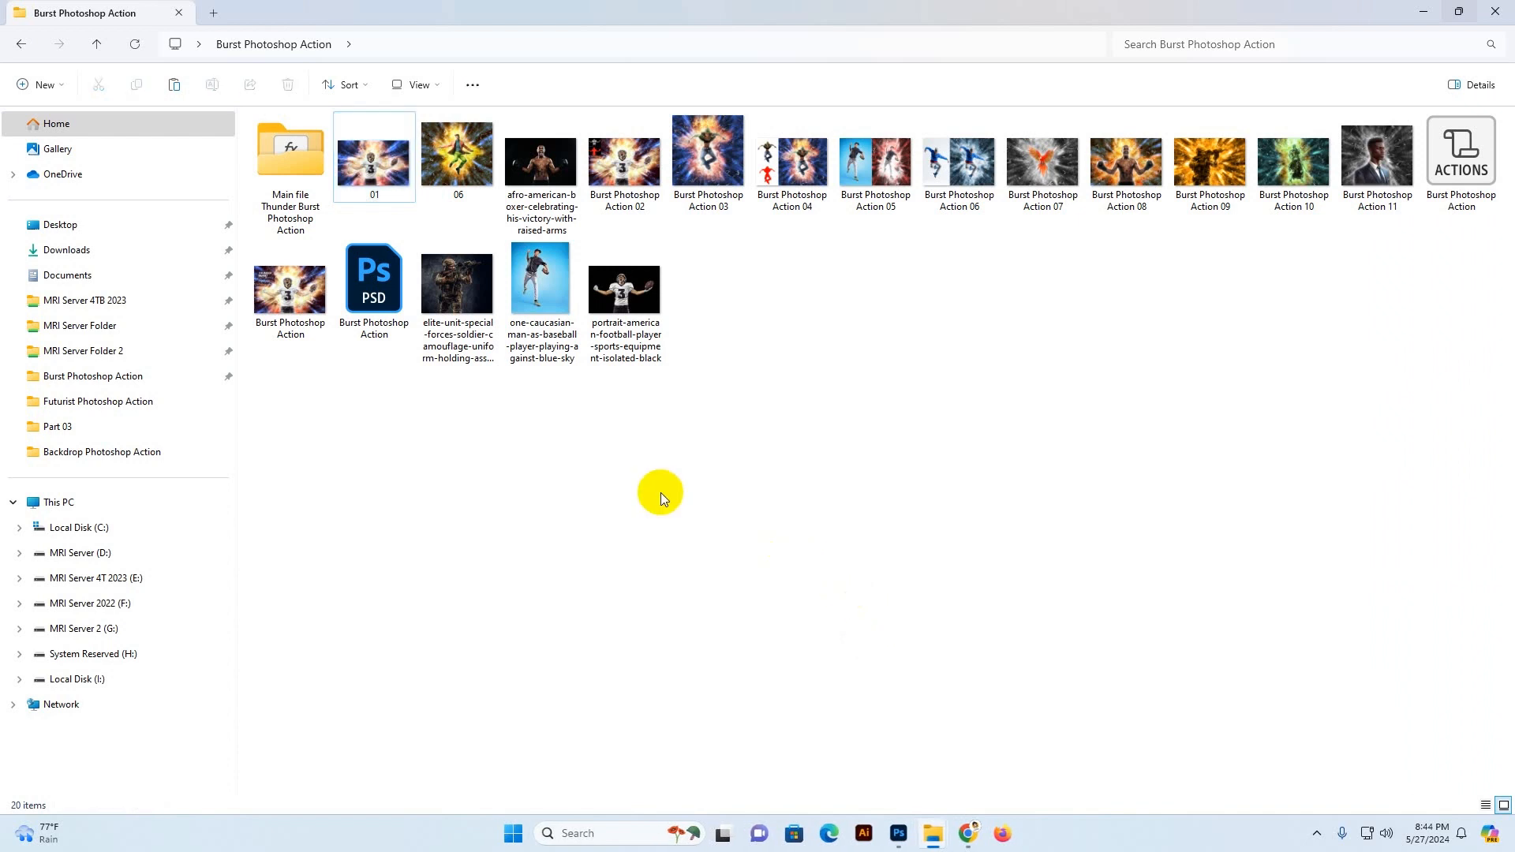
Open the Main file Thunder Burst Photoshop Action folder and view the Support preview all image
{"action": "double_click", "coordinate": [298, 195]}
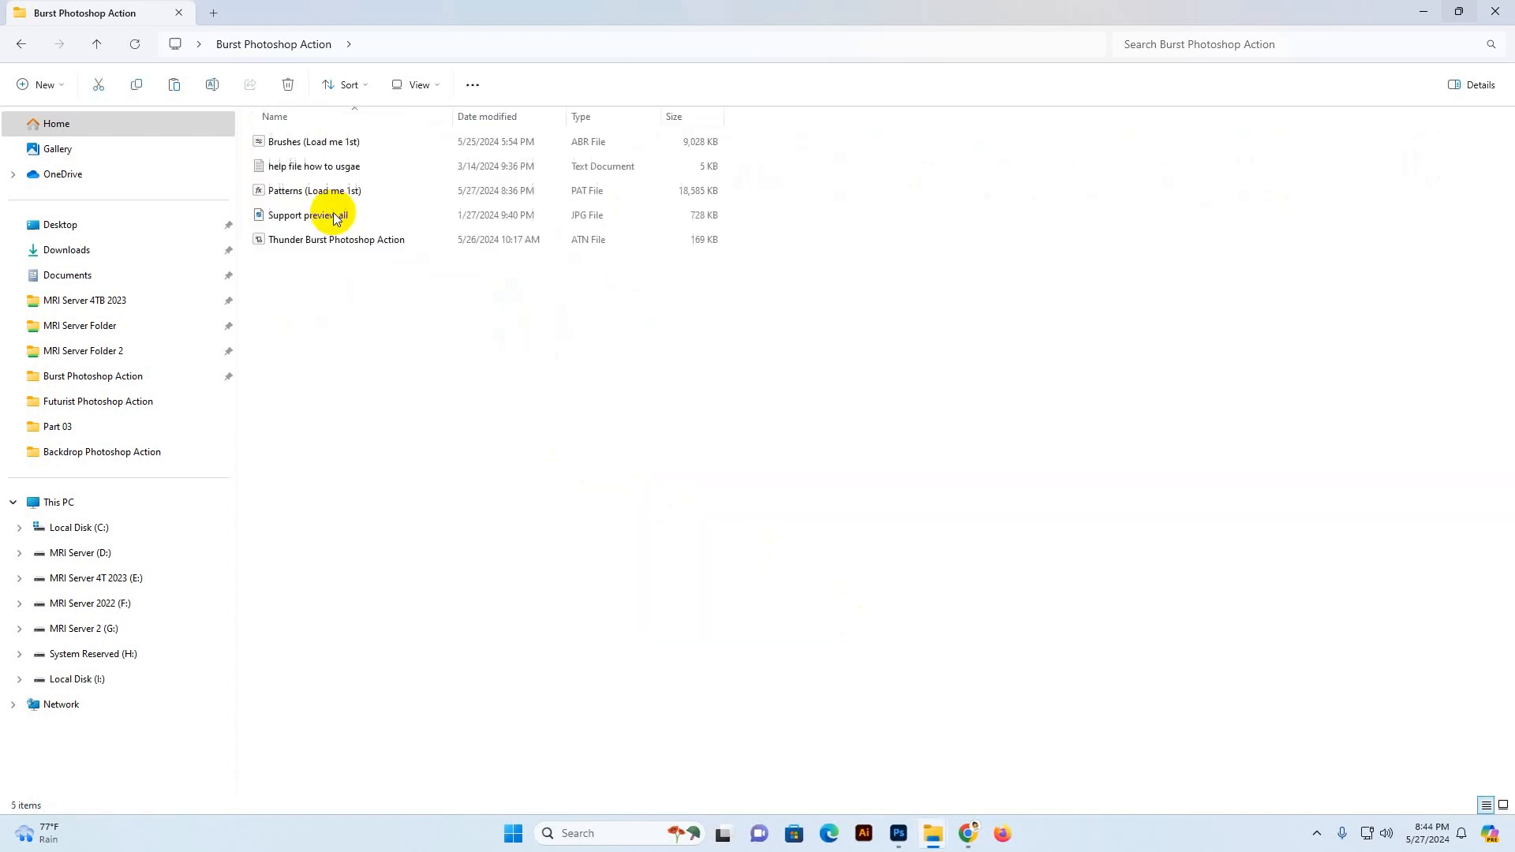
{"action": "left_click", "coordinate": [311, 165]}
{"action": "left_click", "coordinate": [315, 193]}
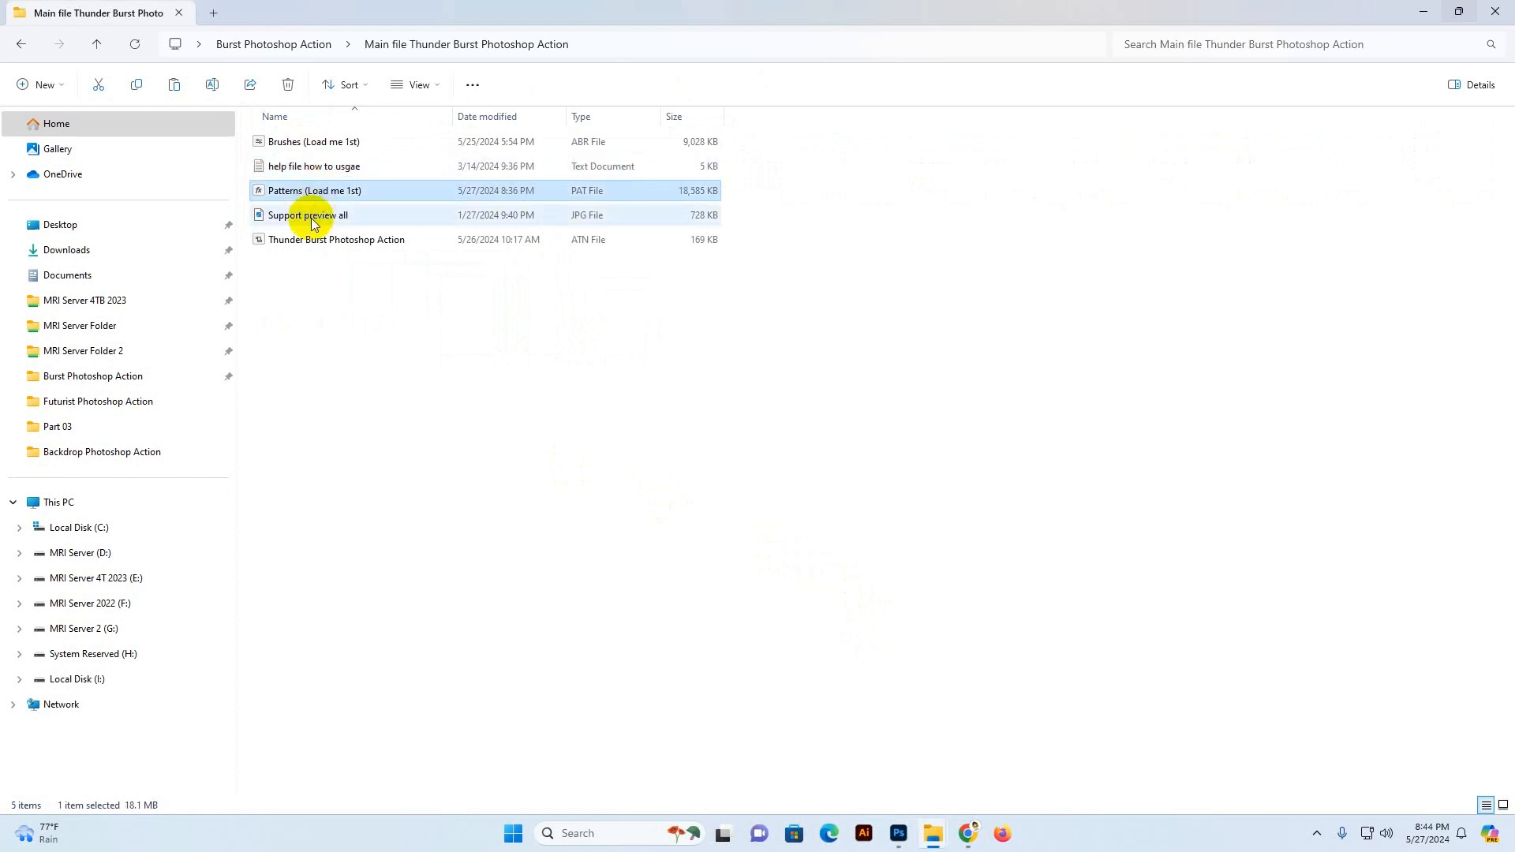
{"action": "double_click", "coordinate": [314, 215]}
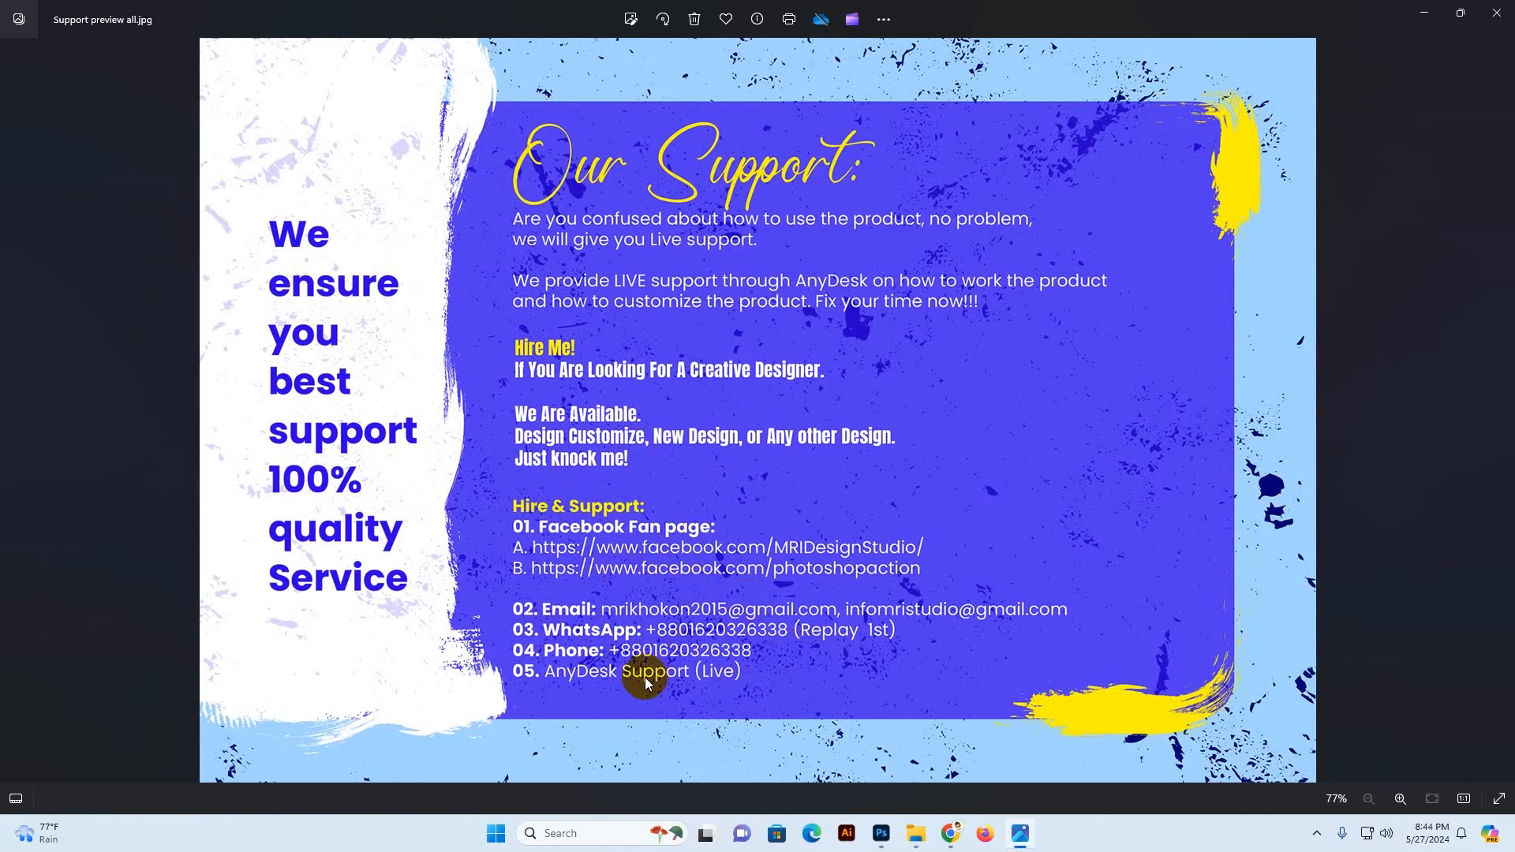
{"action": "left_click", "coordinate": [1496, 13]}
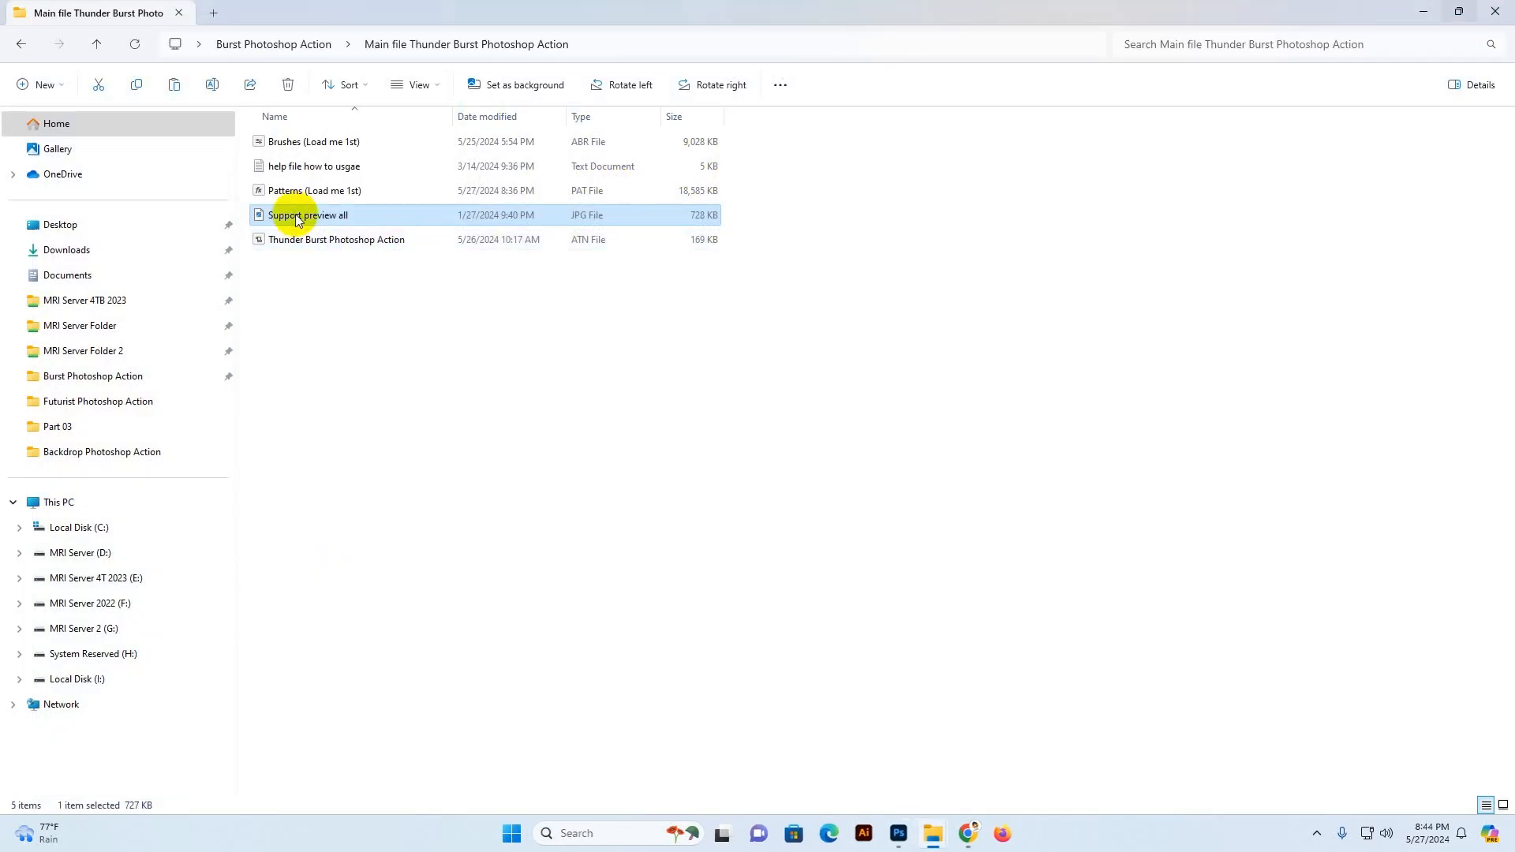
Read the help file how to usgae, examining the recommended photo sizes, usage steps and support contact details, and close it
{"action": "double_click", "coordinate": [289, 166]}
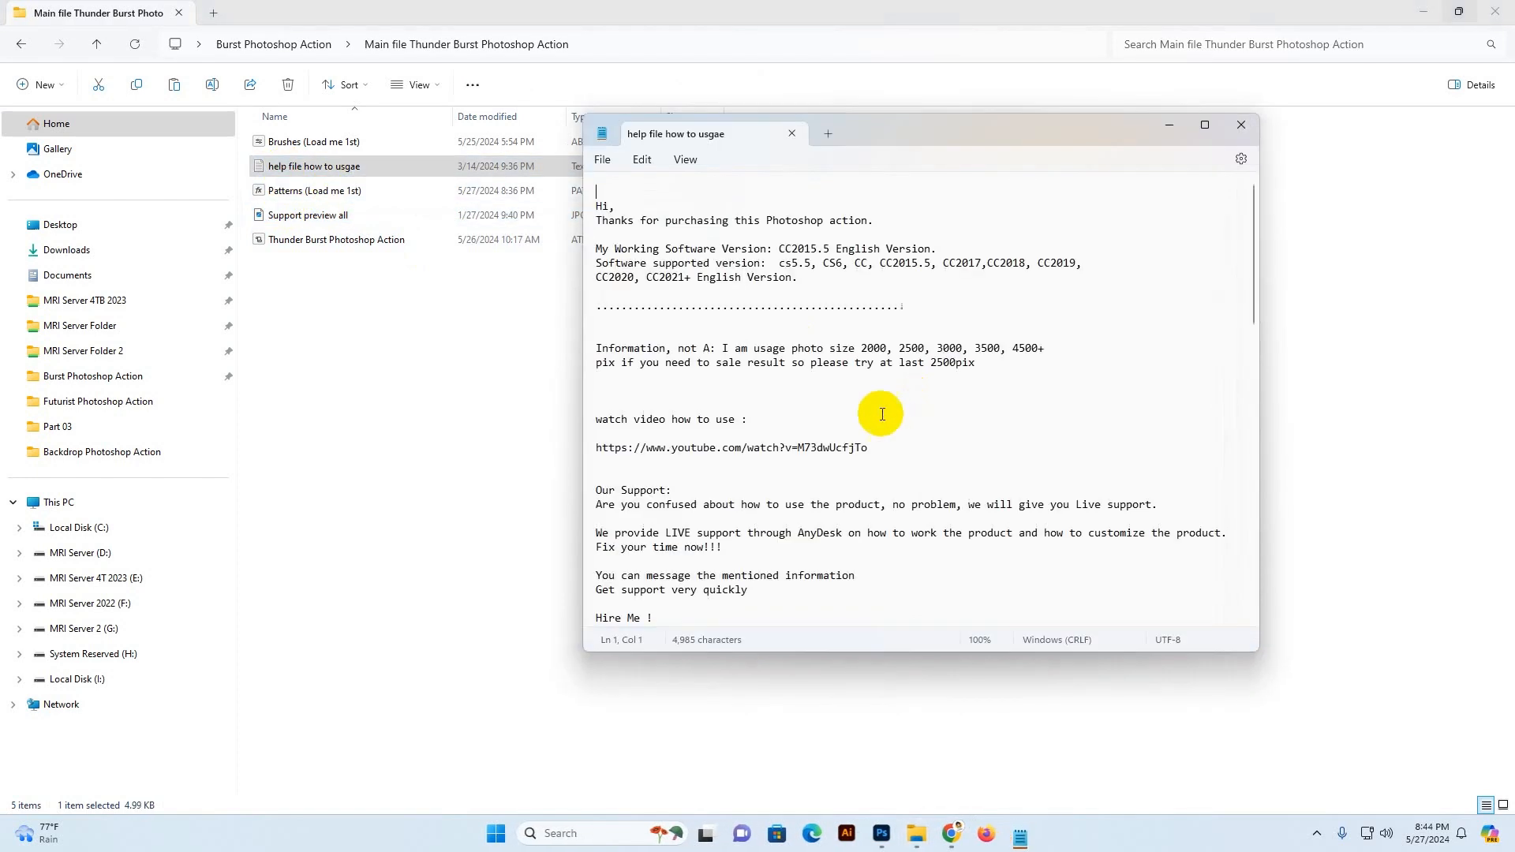
{"action": "scroll", "coordinate": [882, 414], "scroll_direction": "down", "scroll_amount": 5}
{"action": "scroll", "coordinate": [882, 414], "scroll_direction": "up", "scroll_amount": 2}
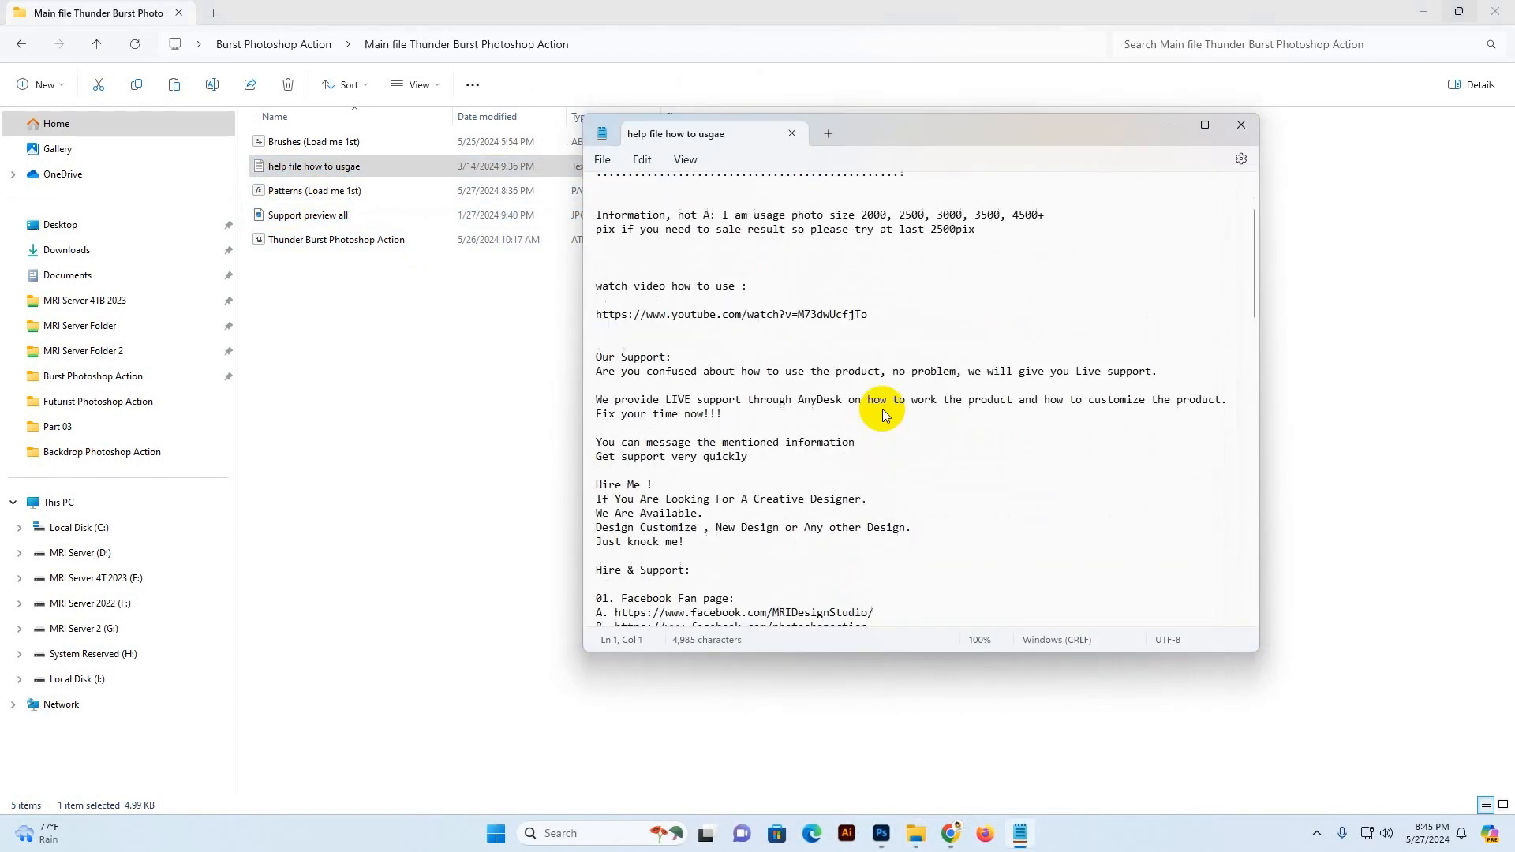
{"action": "scroll", "coordinate": [883, 409], "scroll_direction": "up", "scroll_amount": 3}
{"action": "left_click_drag", "start_coordinate": [988, 367], "coordinate": [596, 346]}
{"action": "scroll", "coordinate": [805, 544], "scroll_direction": "down", "scroll_amount": 1}
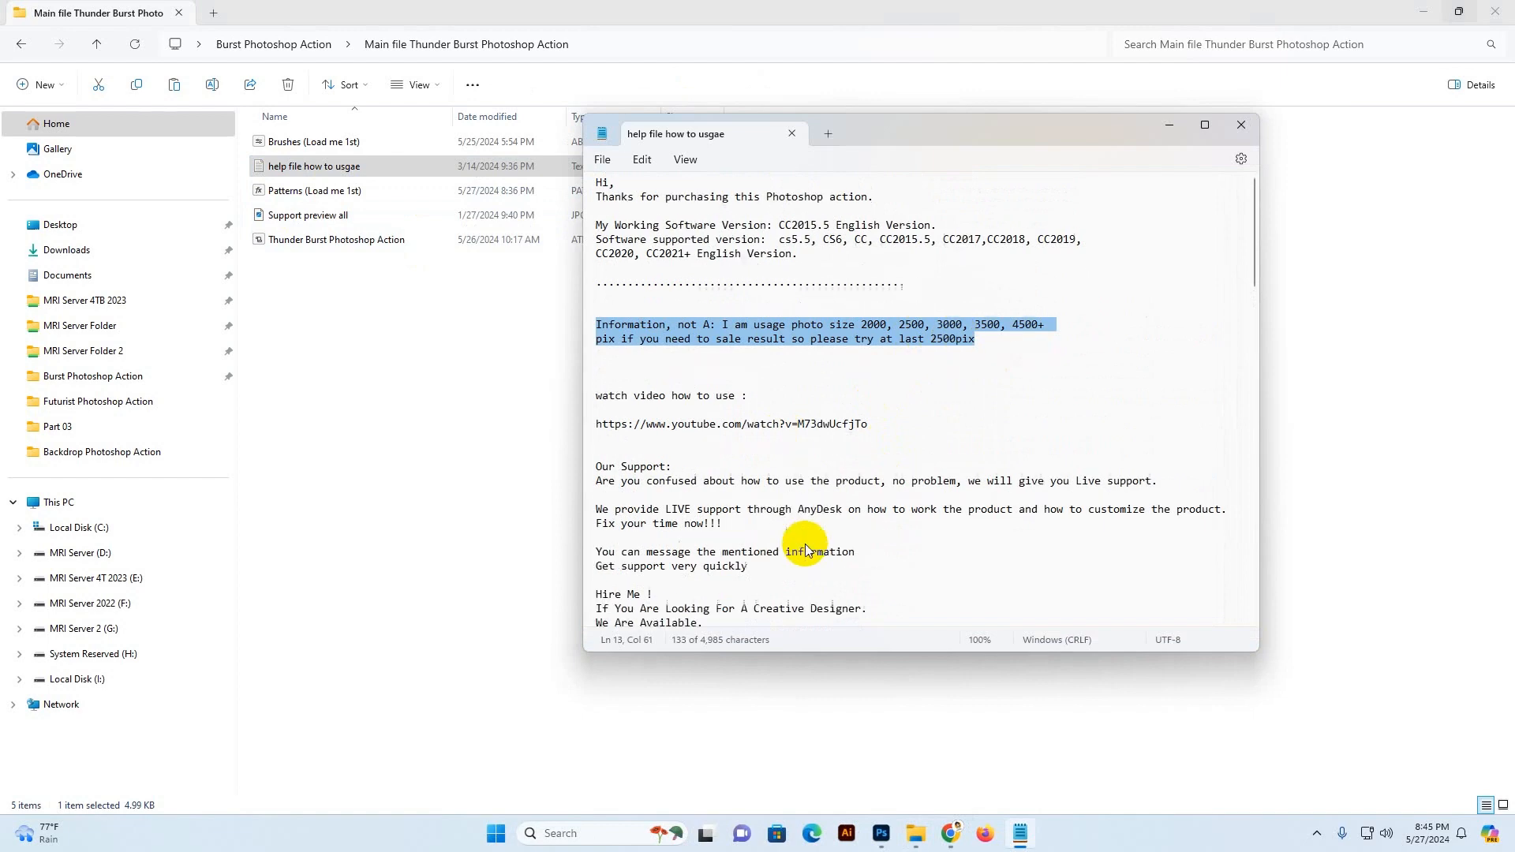
{"action": "scroll", "coordinate": [805, 550], "scroll_direction": "down", "scroll_amount": 20}
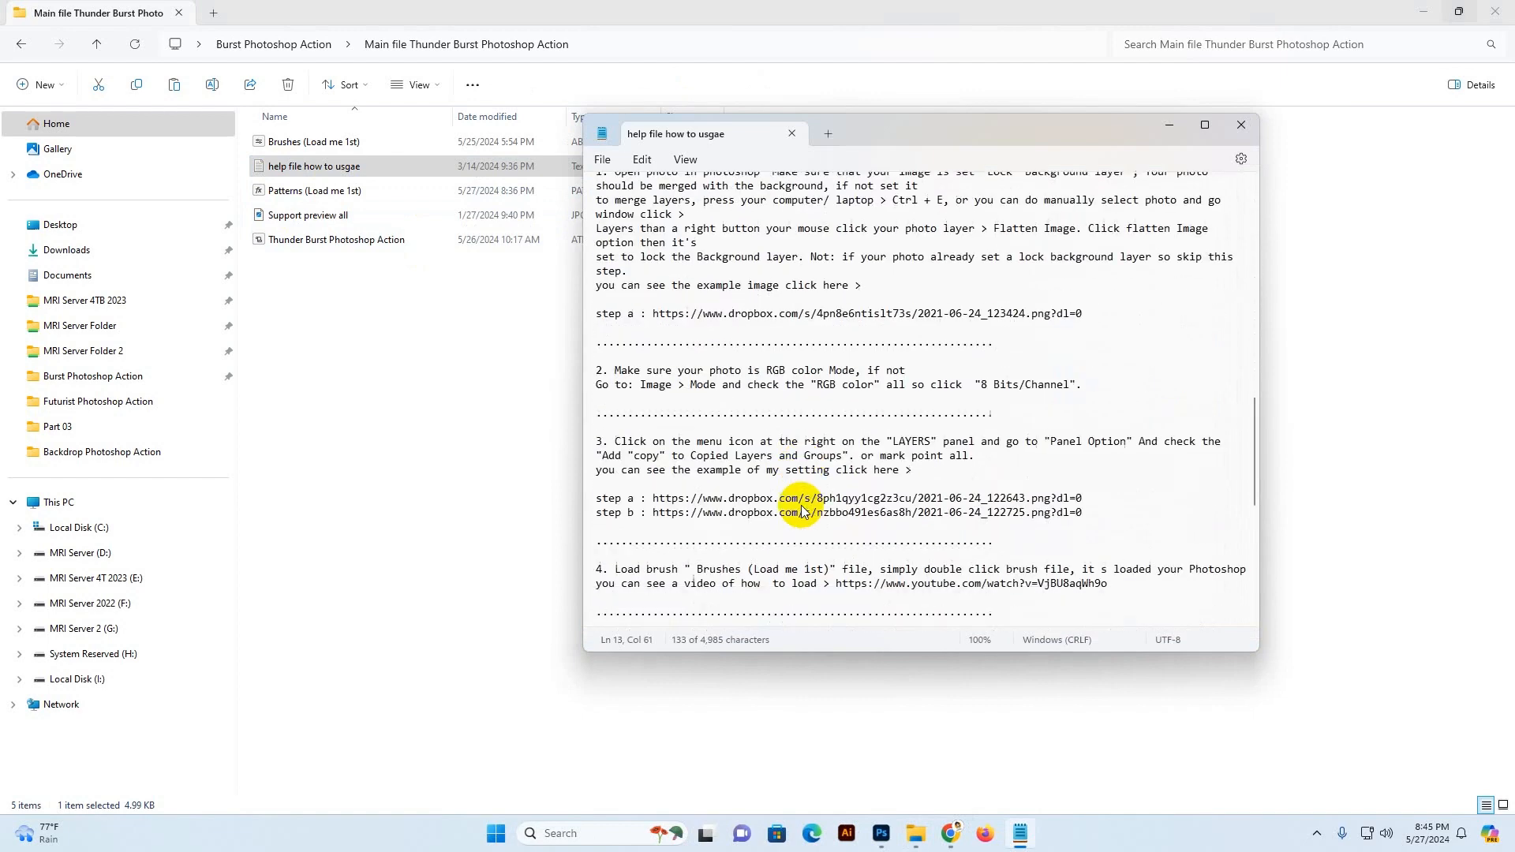
{"action": "scroll", "coordinate": [803, 511], "scroll_direction": "down", "scroll_amount": 8}
{"action": "scroll", "coordinate": [793, 497], "scroll_direction": "up", "scroll_amount": 15}
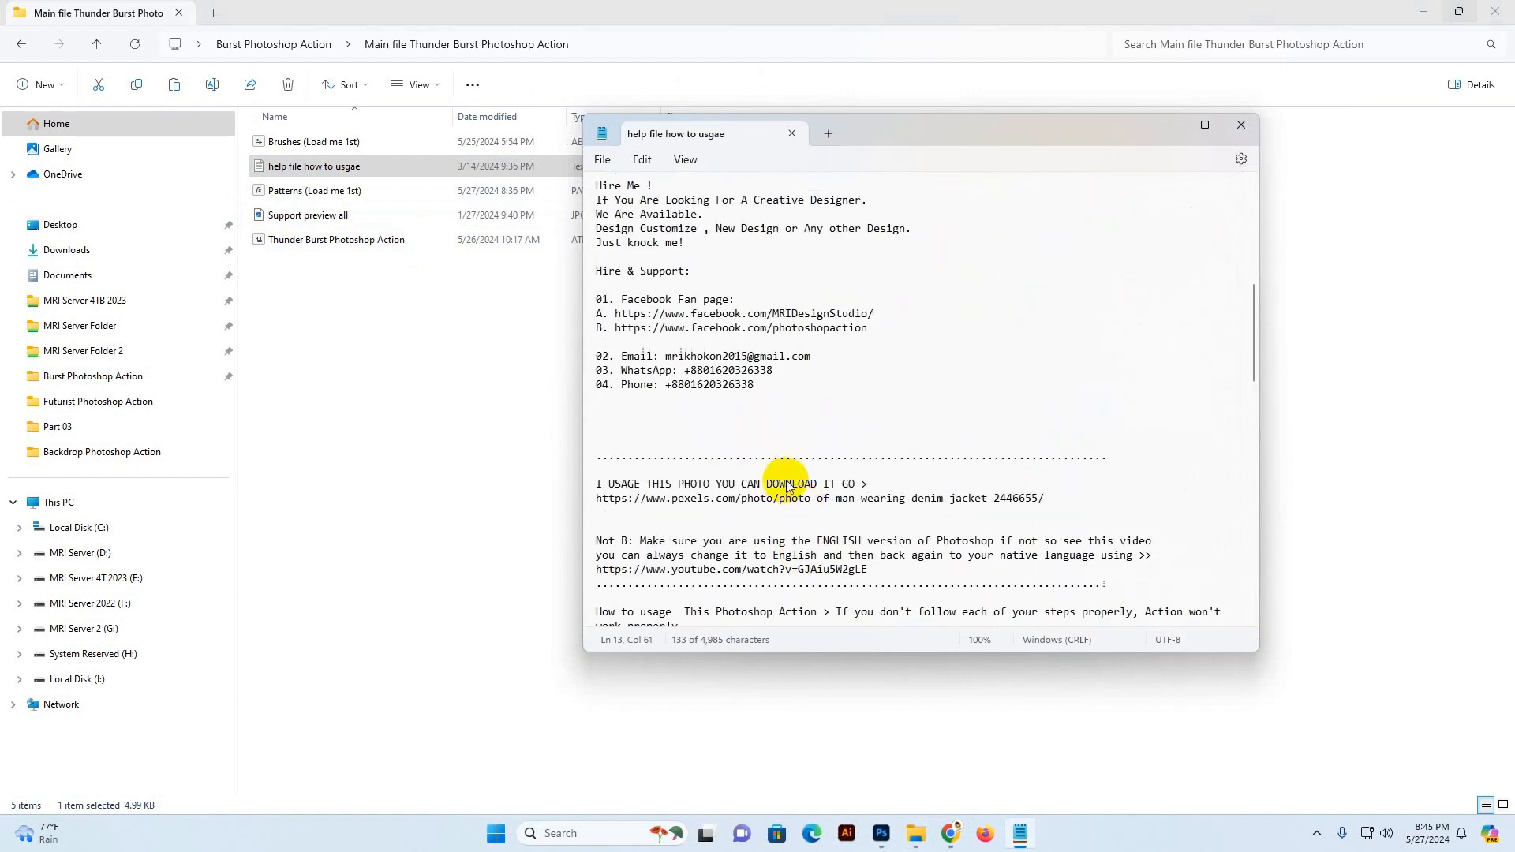
{"action": "scroll", "coordinate": [788, 480], "scroll_direction": "up", "scroll_amount": 4}
{"action": "left_click_drag", "start_coordinate": [800, 575], "coordinate": [590, 287]}
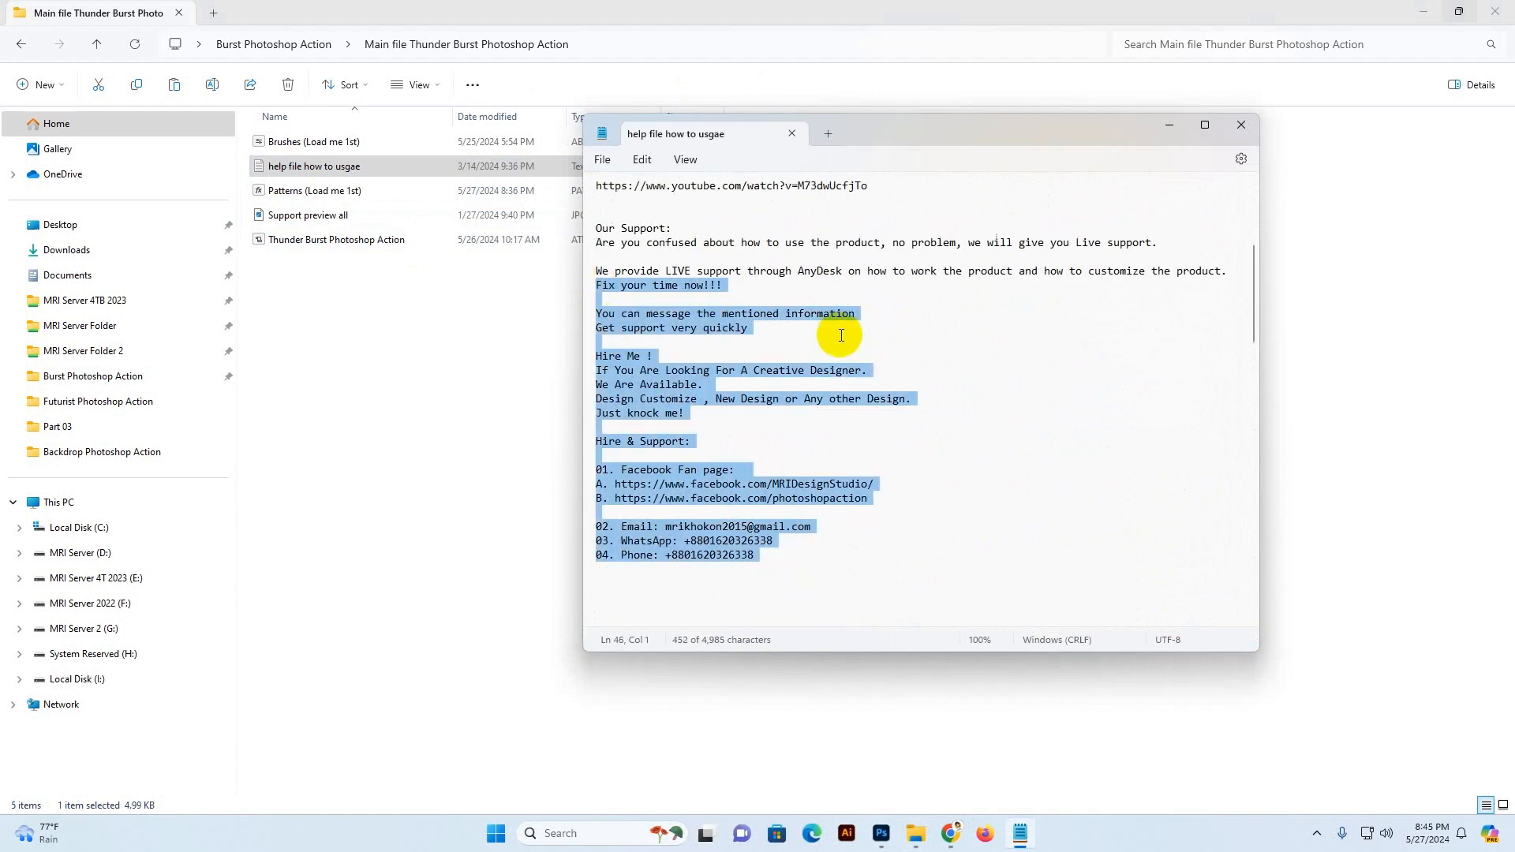
{"action": "left_click", "coordinate": [842, 335]}
{"action": "left_click", "coordinate": [1241, 125]}
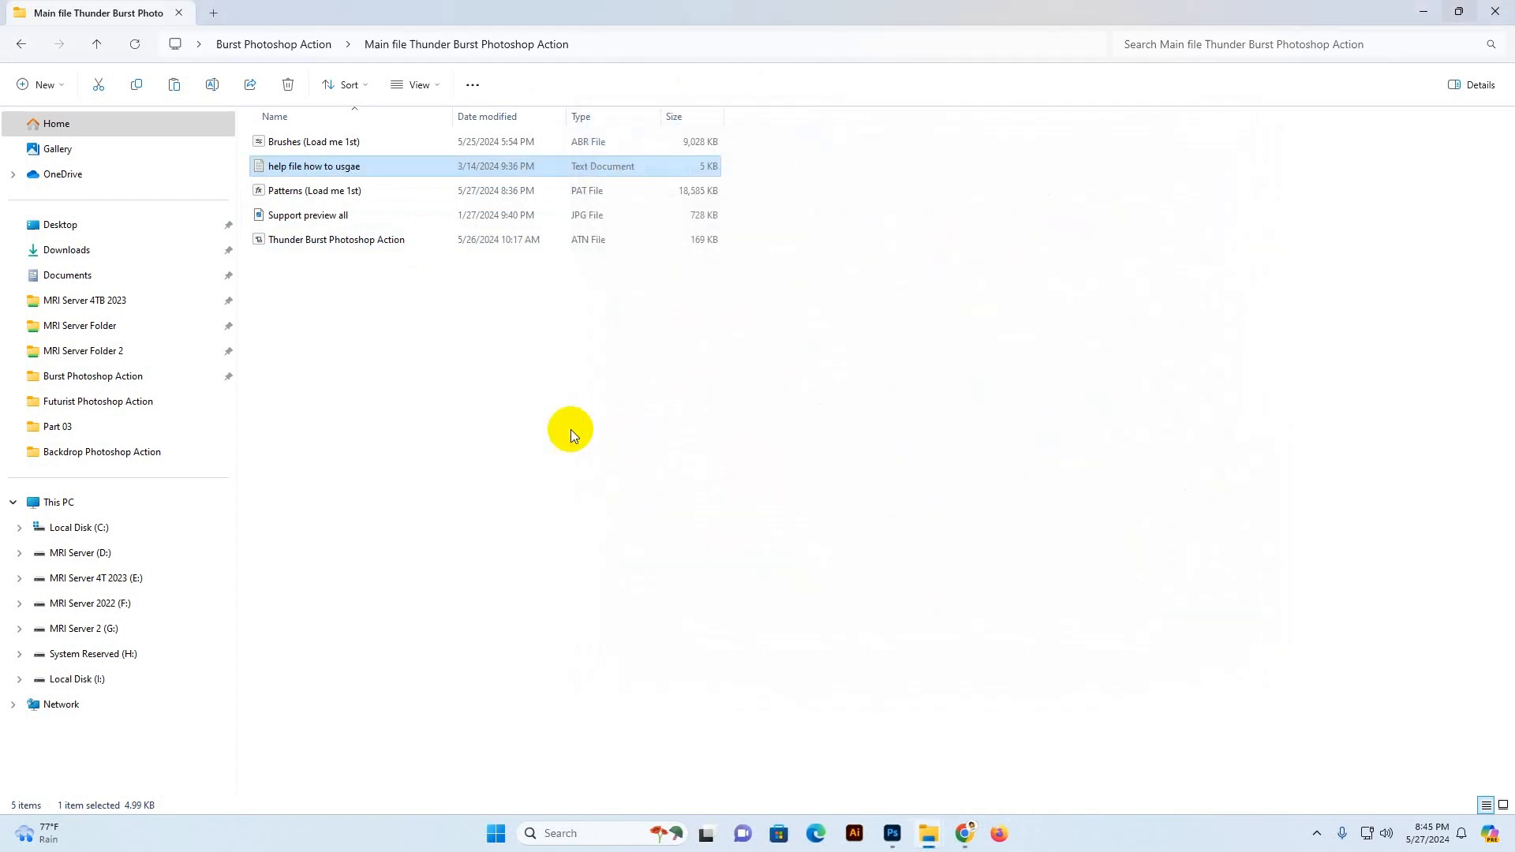
Examine which brush, pattern and Thunder Burst action files the folder supplies for loading
{"action": "left_click", "coordinate": [275, 142]}
{"action": "left_click", "coordinate": [284, 192]}
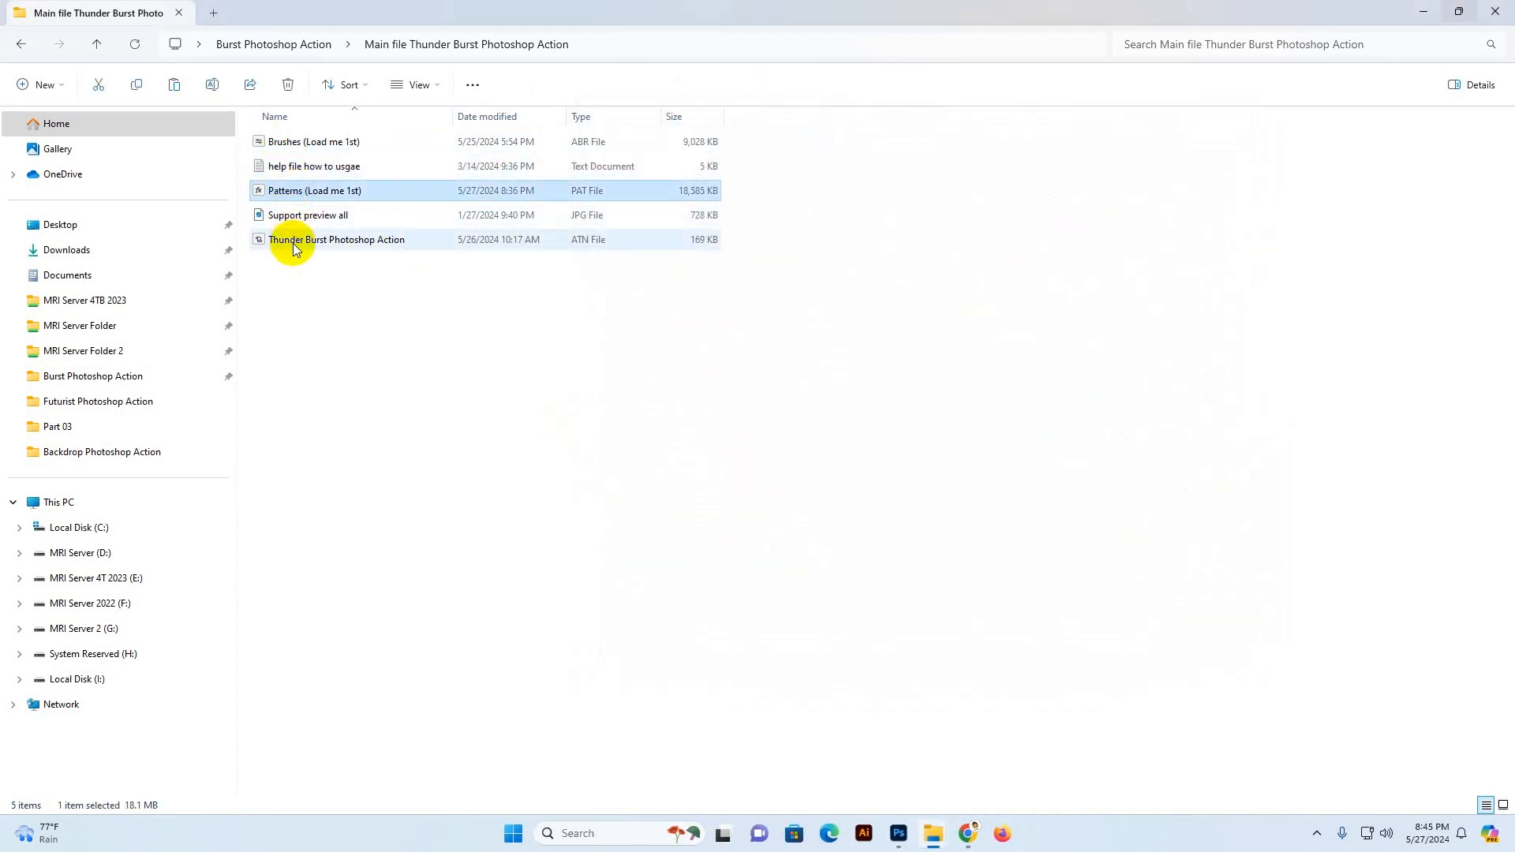
{"action": "left_click", "coordinate": [292, 243]}
{"action": "left_click", "coordinate": [751, 594]}
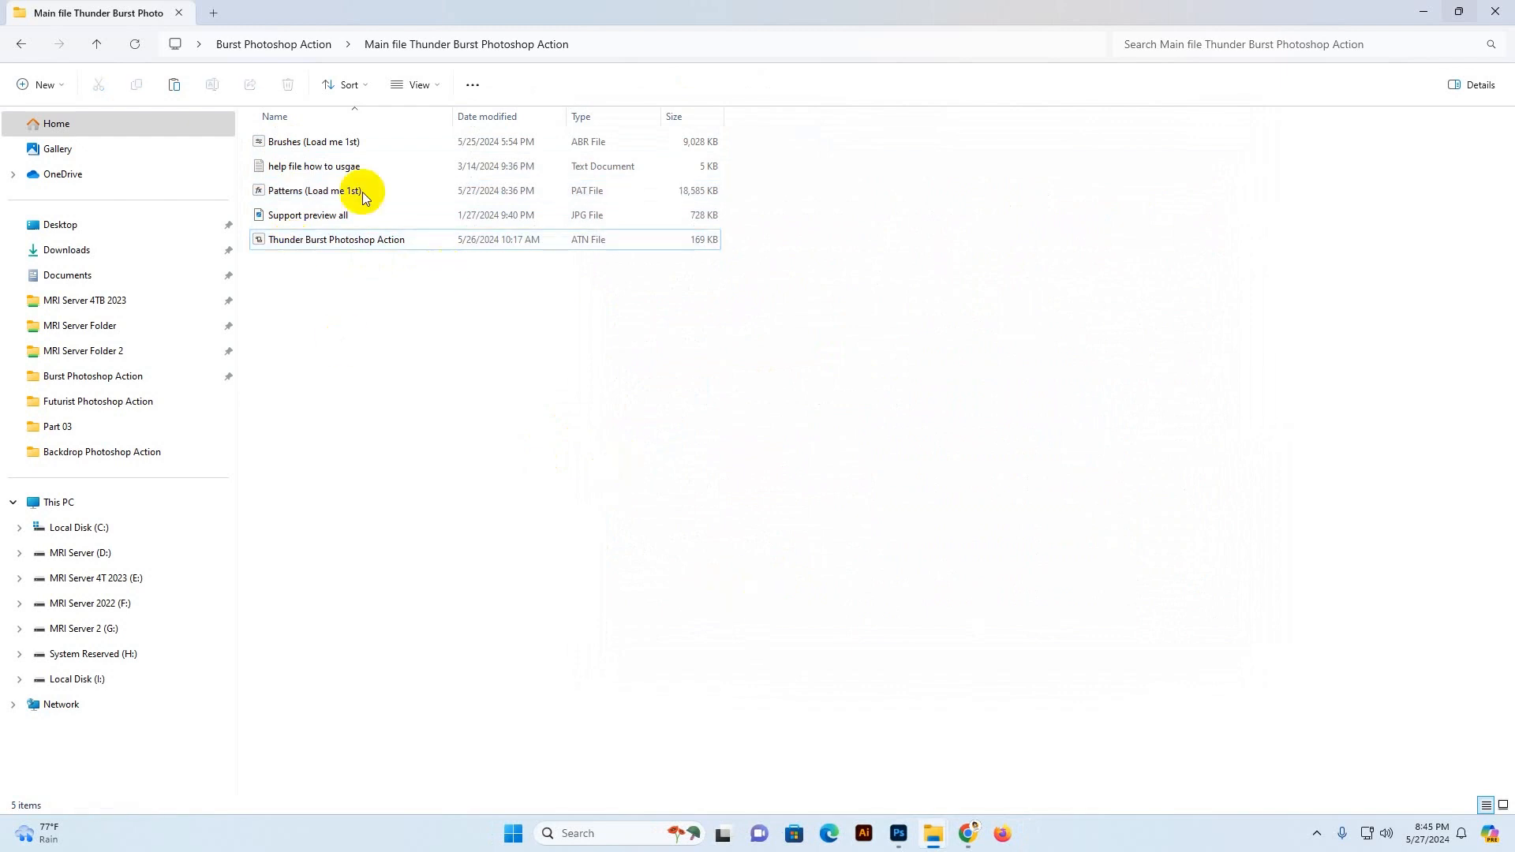
{"action": "left_click", "coordinate": [300, 146]}
{"action": "left_click", "coordinate": [895, 736]}
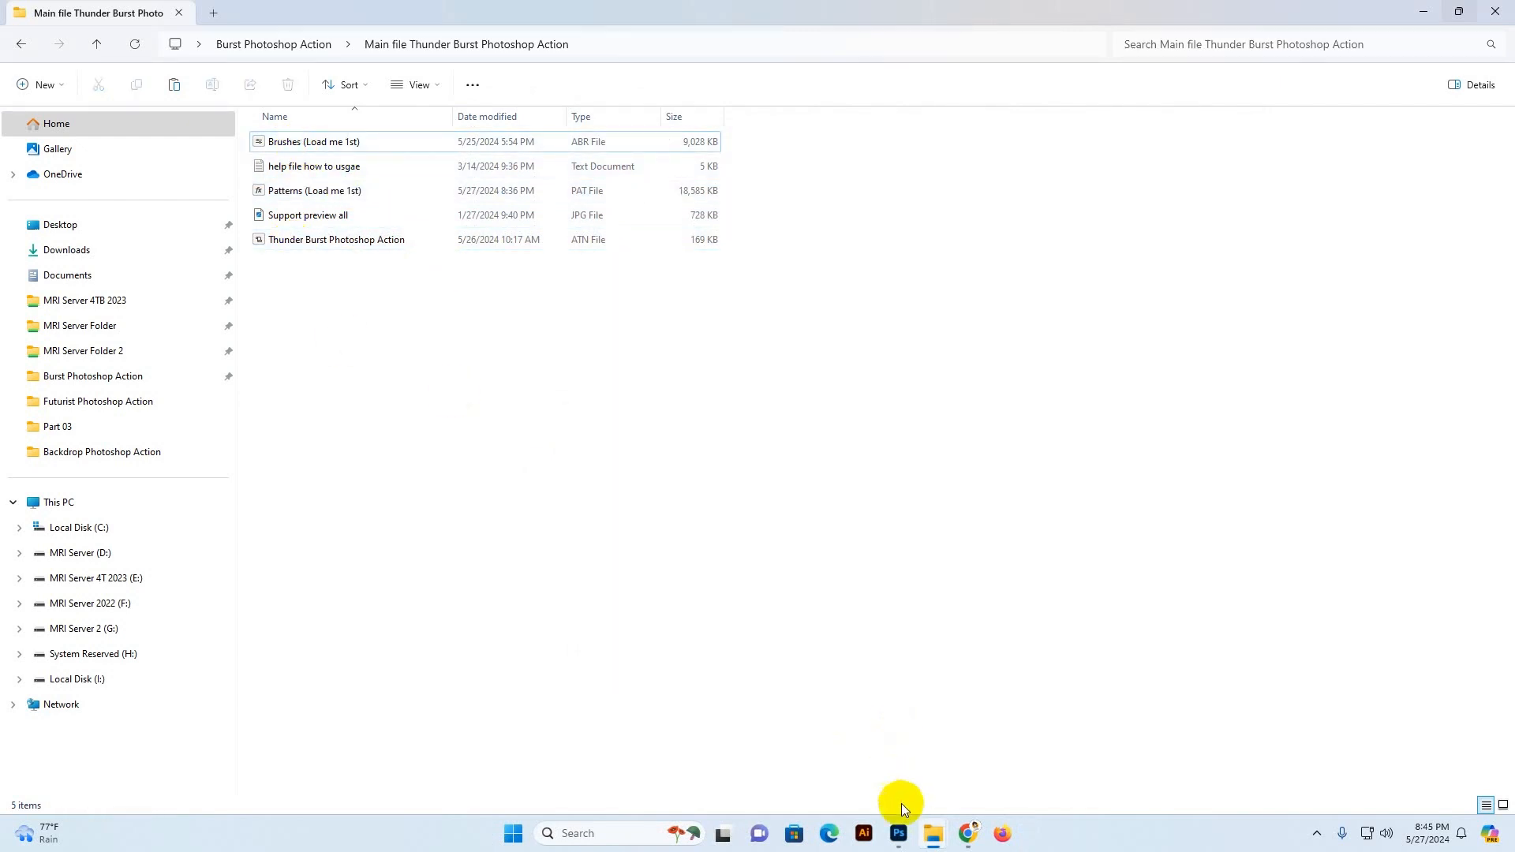
Switch to Adobe Photoshop 2022 and show the Brushes panel
{"action": "mouse_move", "coordinate": [897, 843]}
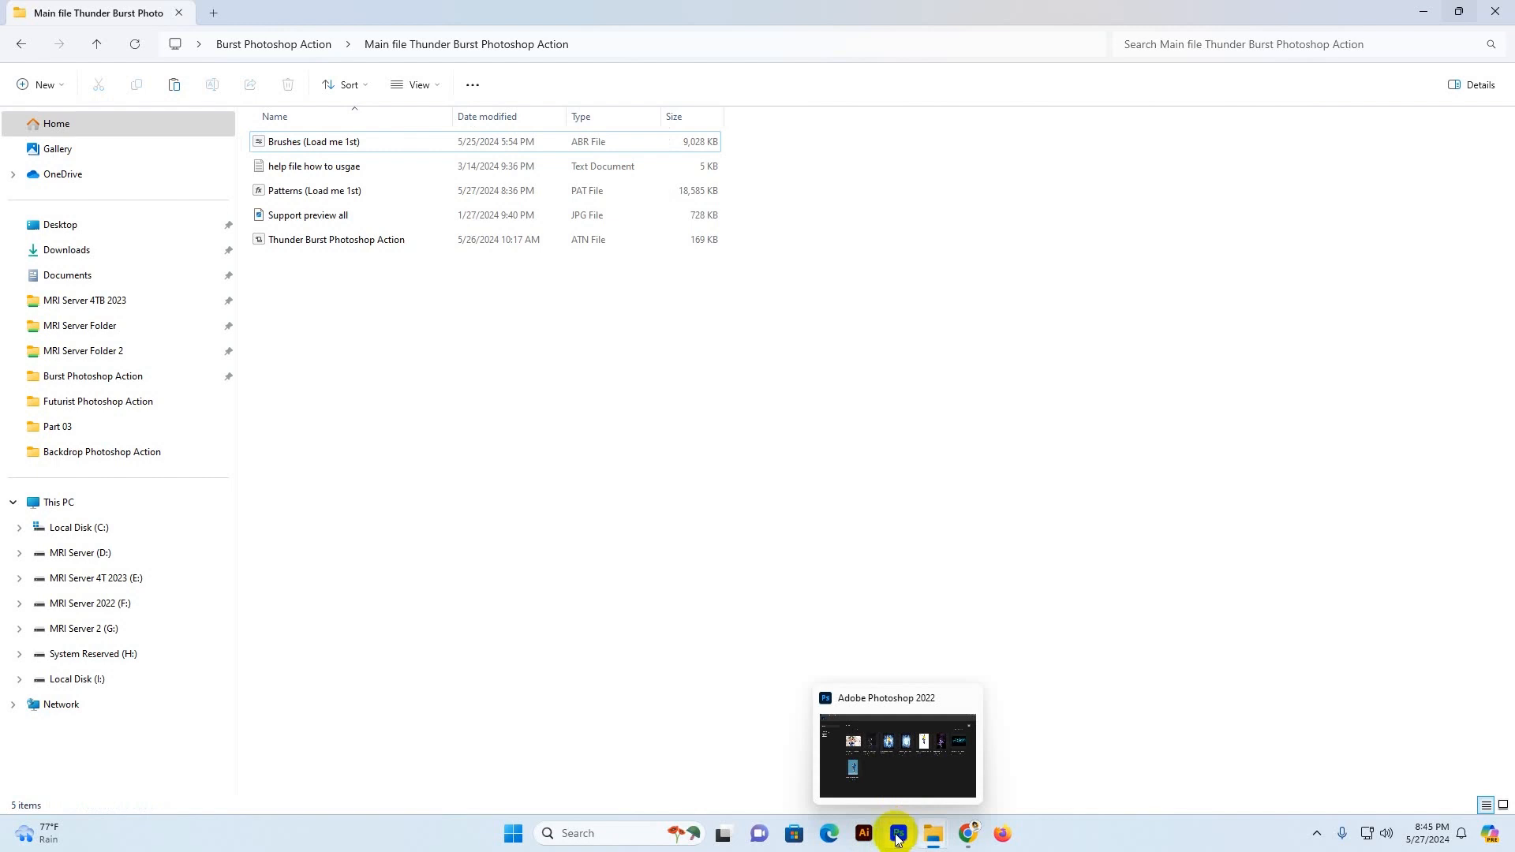
{"action": "left_click", "coordinate": [898, 836]}
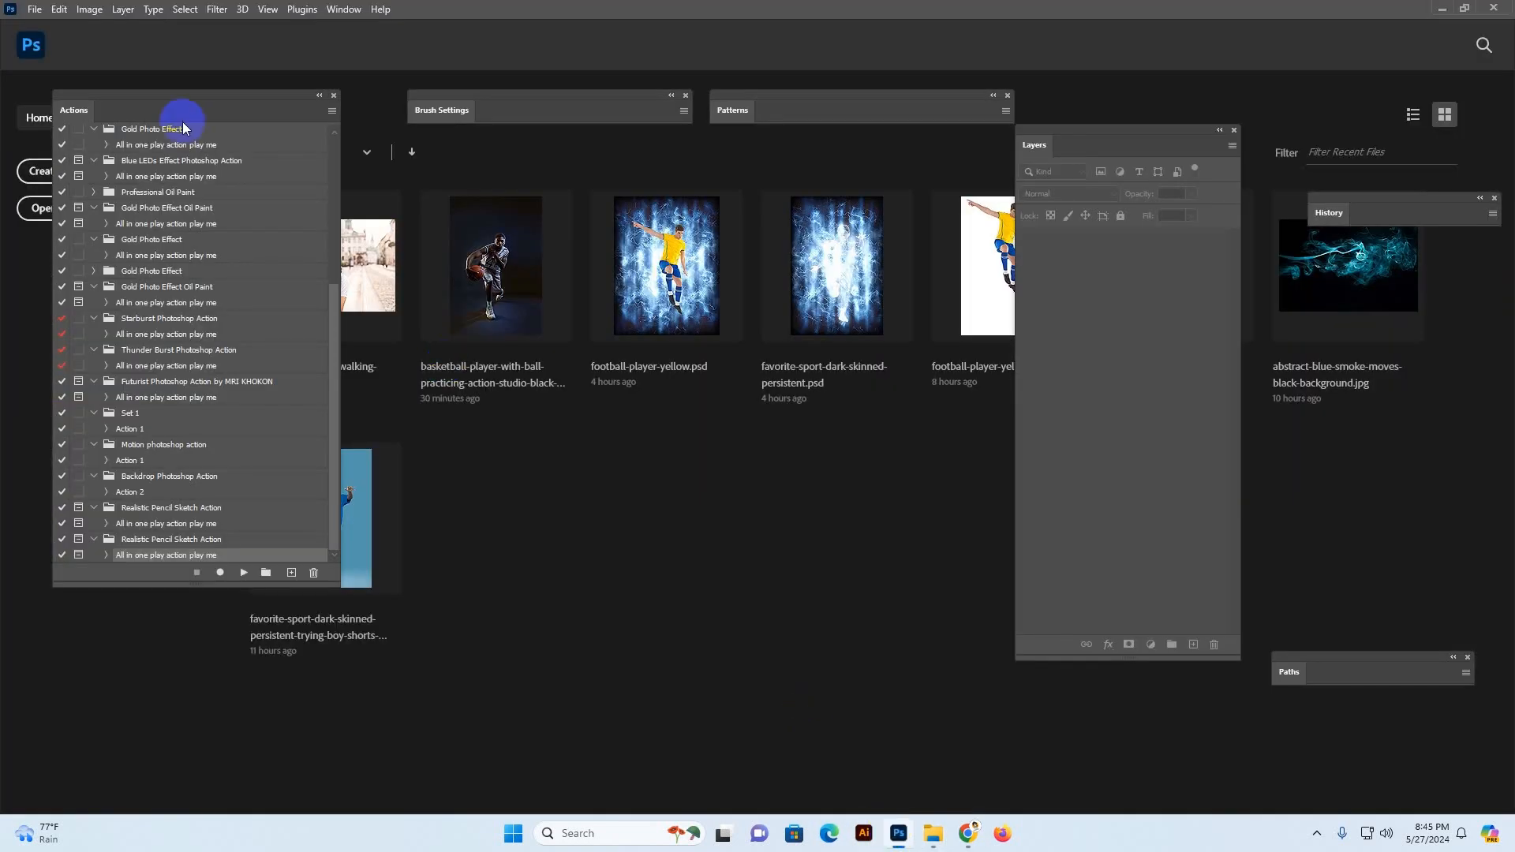
{"action": "left_click", "coordinate": [344, 10]}
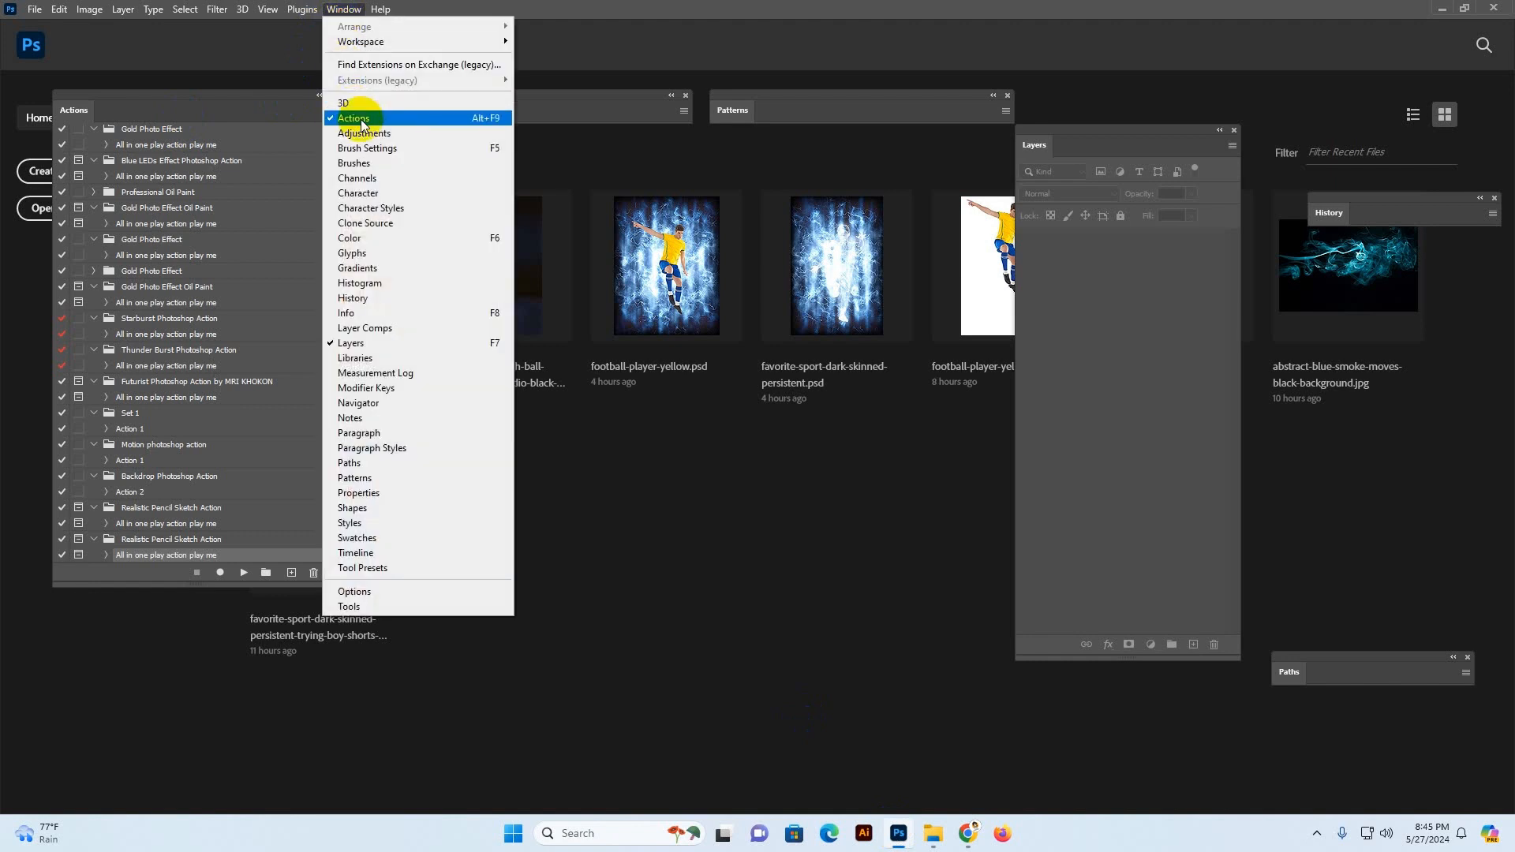
{"action": "left_click", "coordinate": [378, 167]}
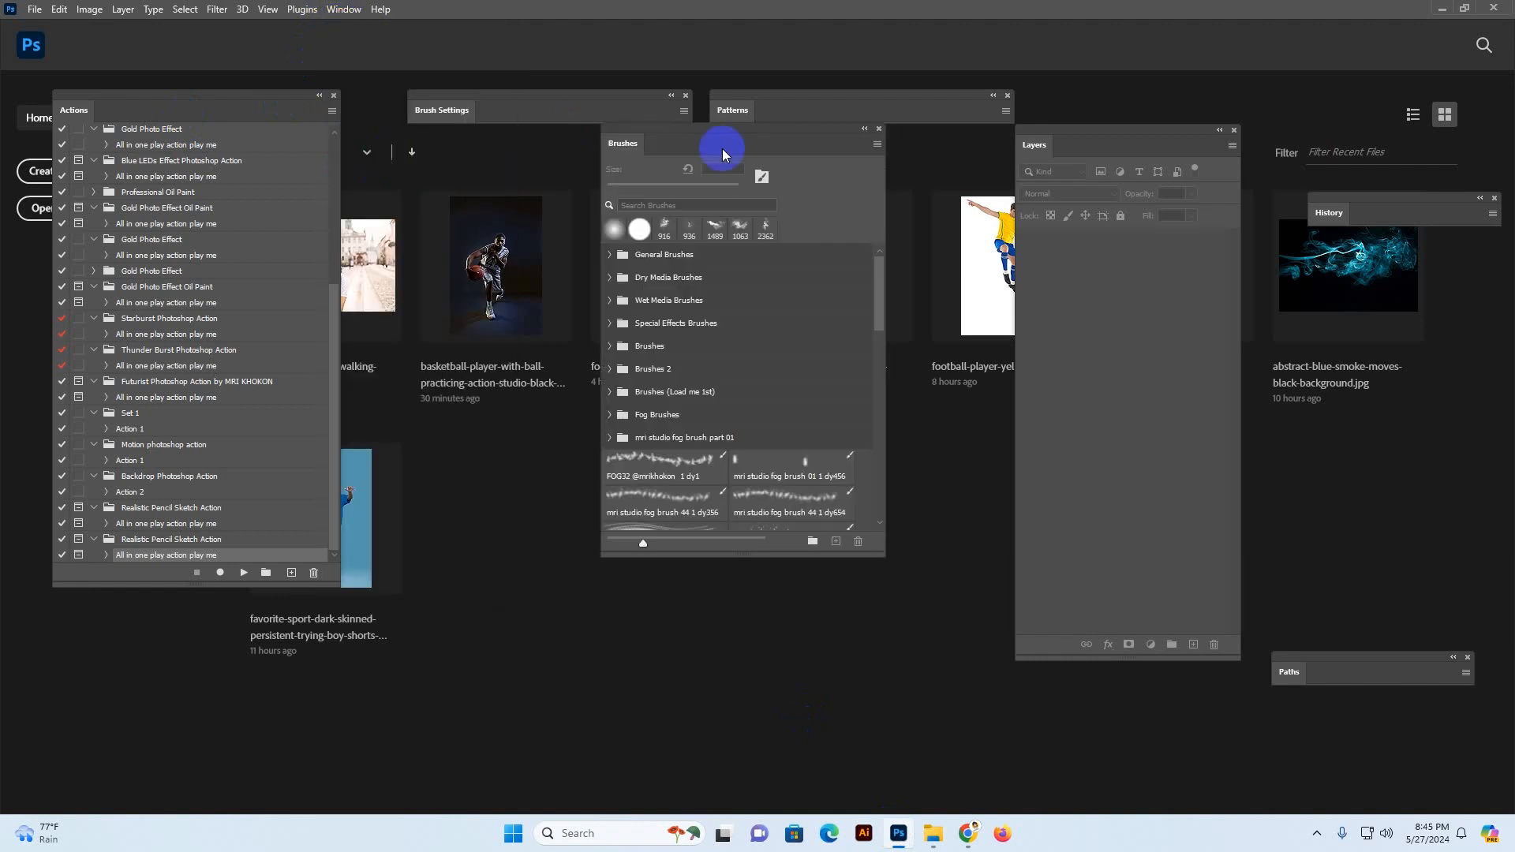
Import the Brushes (Load me 1st) file from the Main file Thunder Burst Photoshop Action folder and close the Brushes panel
{"action": "left_click", "coordinate": [877, 145]}
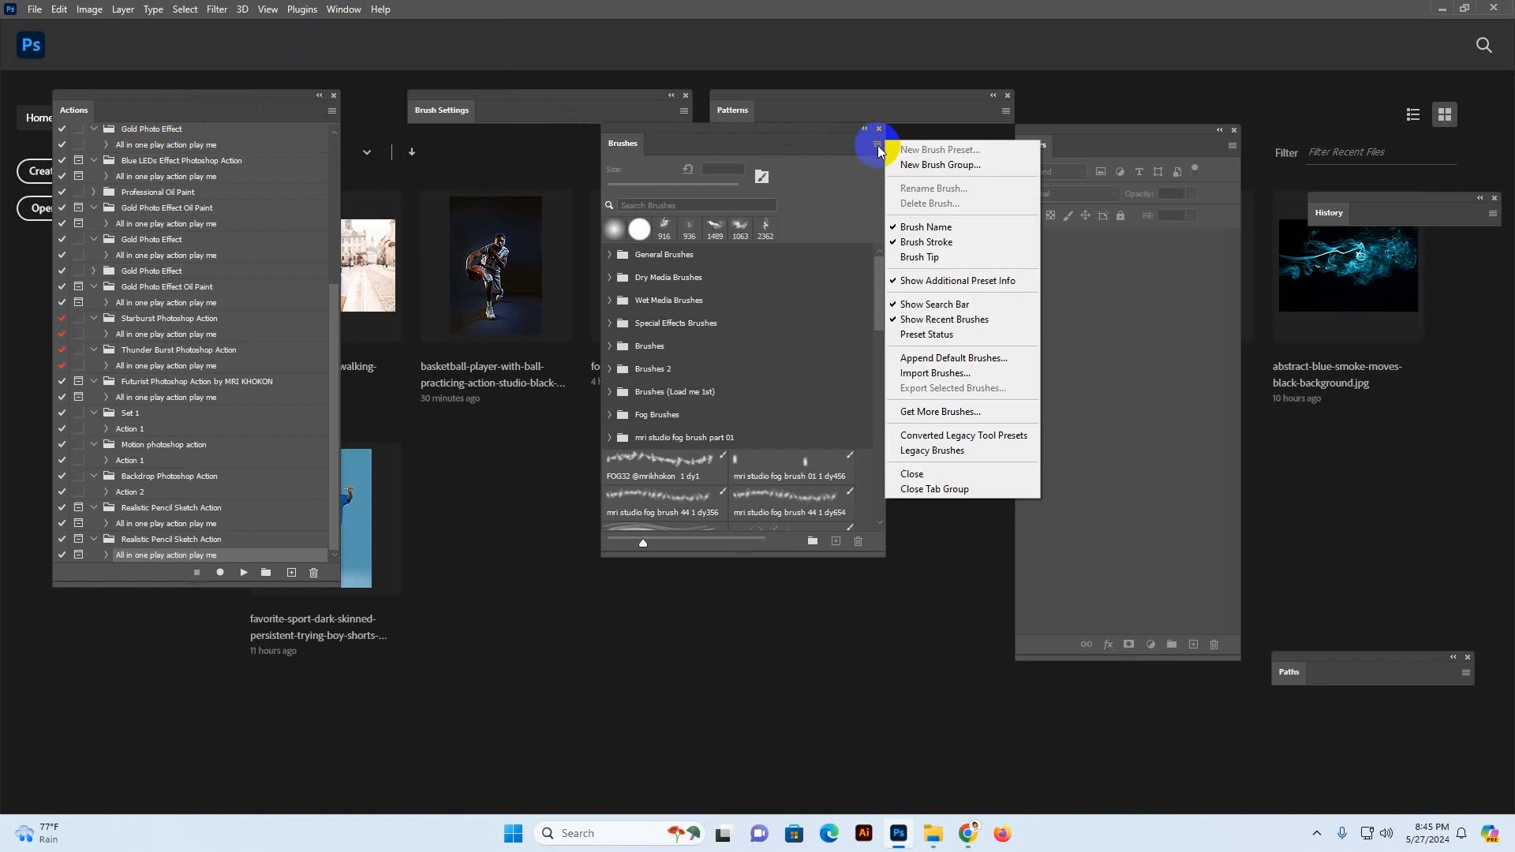
{"action": "left_click", "coordinate": [943, 372]}
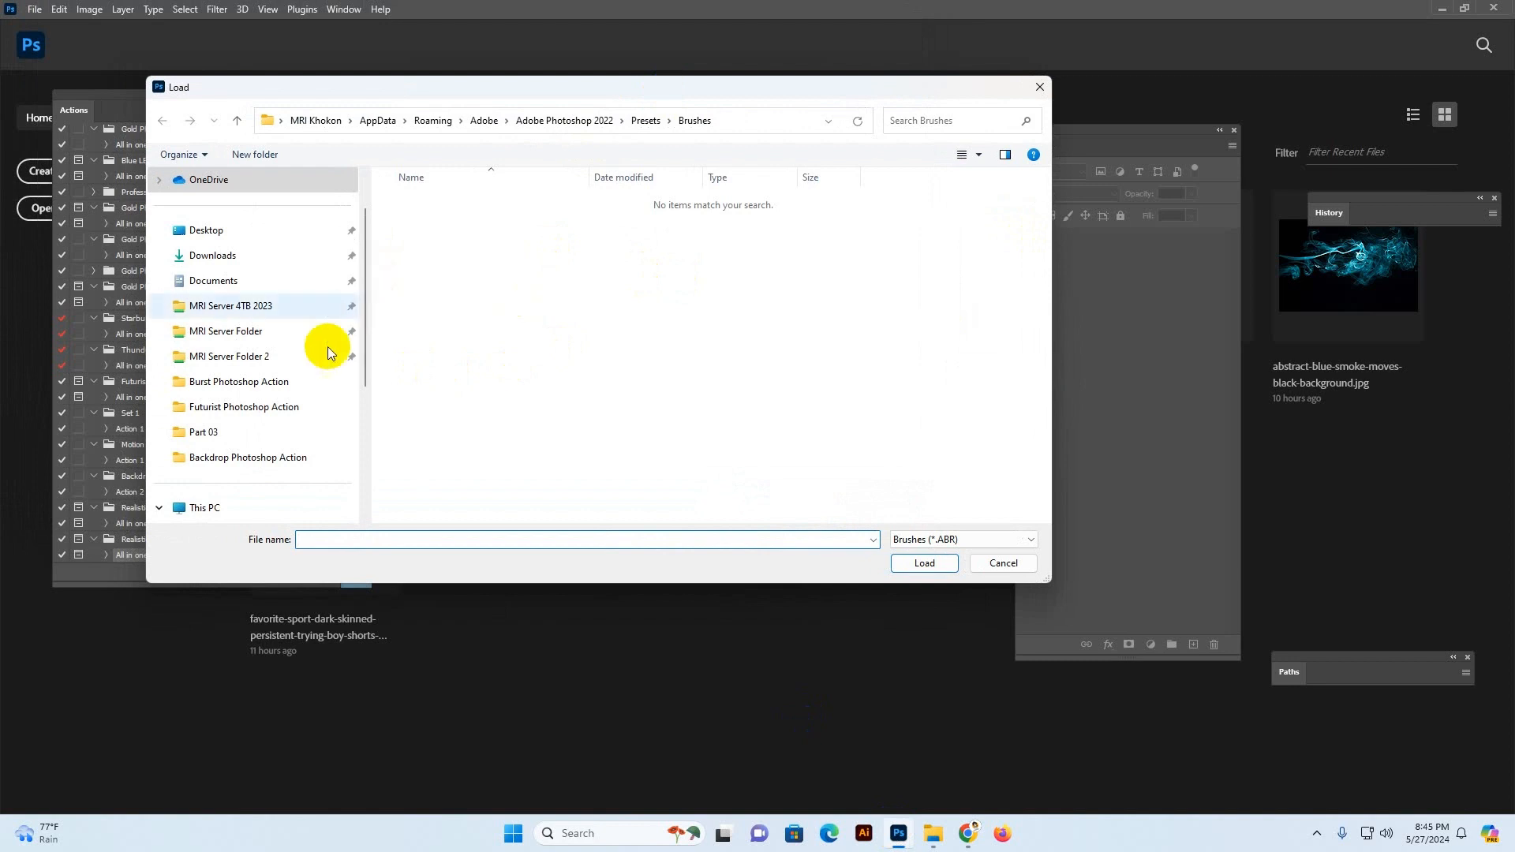
{"action": "left_click", "coordinate": [280, 382]}
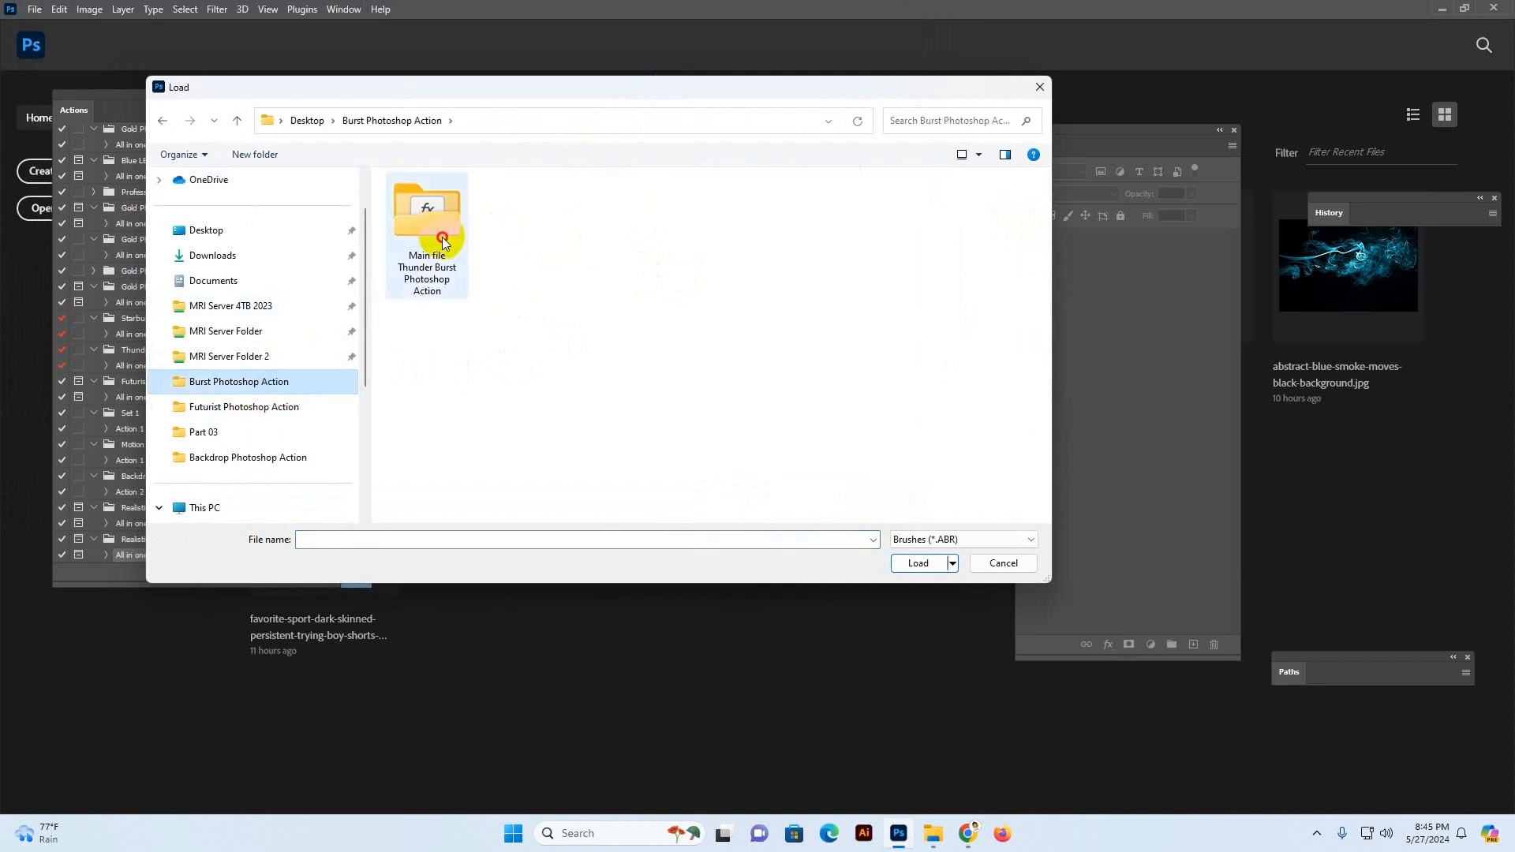
{"action": "double_click", "coordinate": [441, 238]}
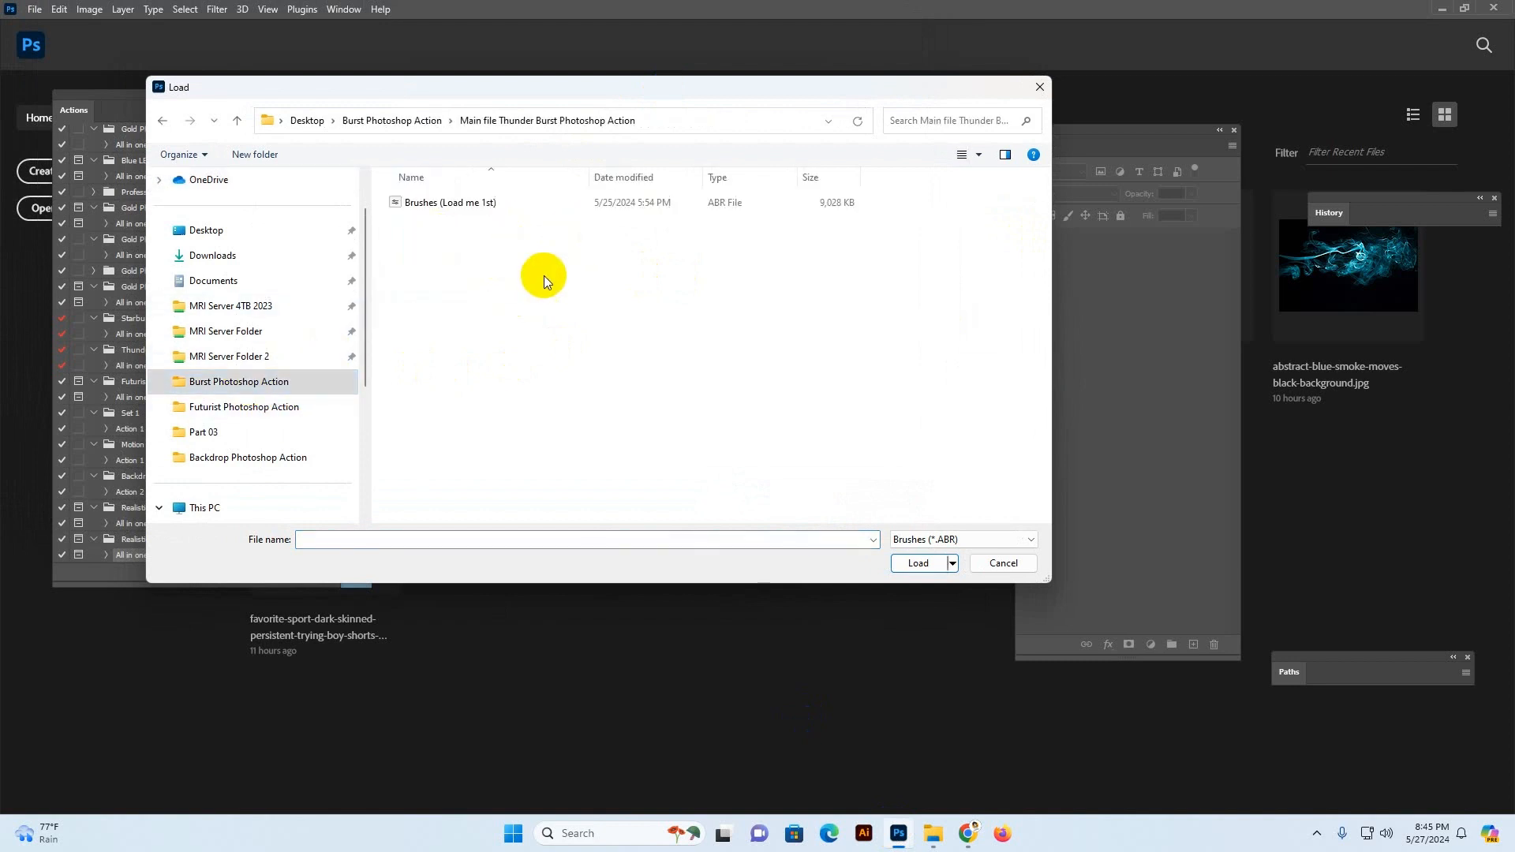
{"action": "left_click", "coordinate": [442, 210]}
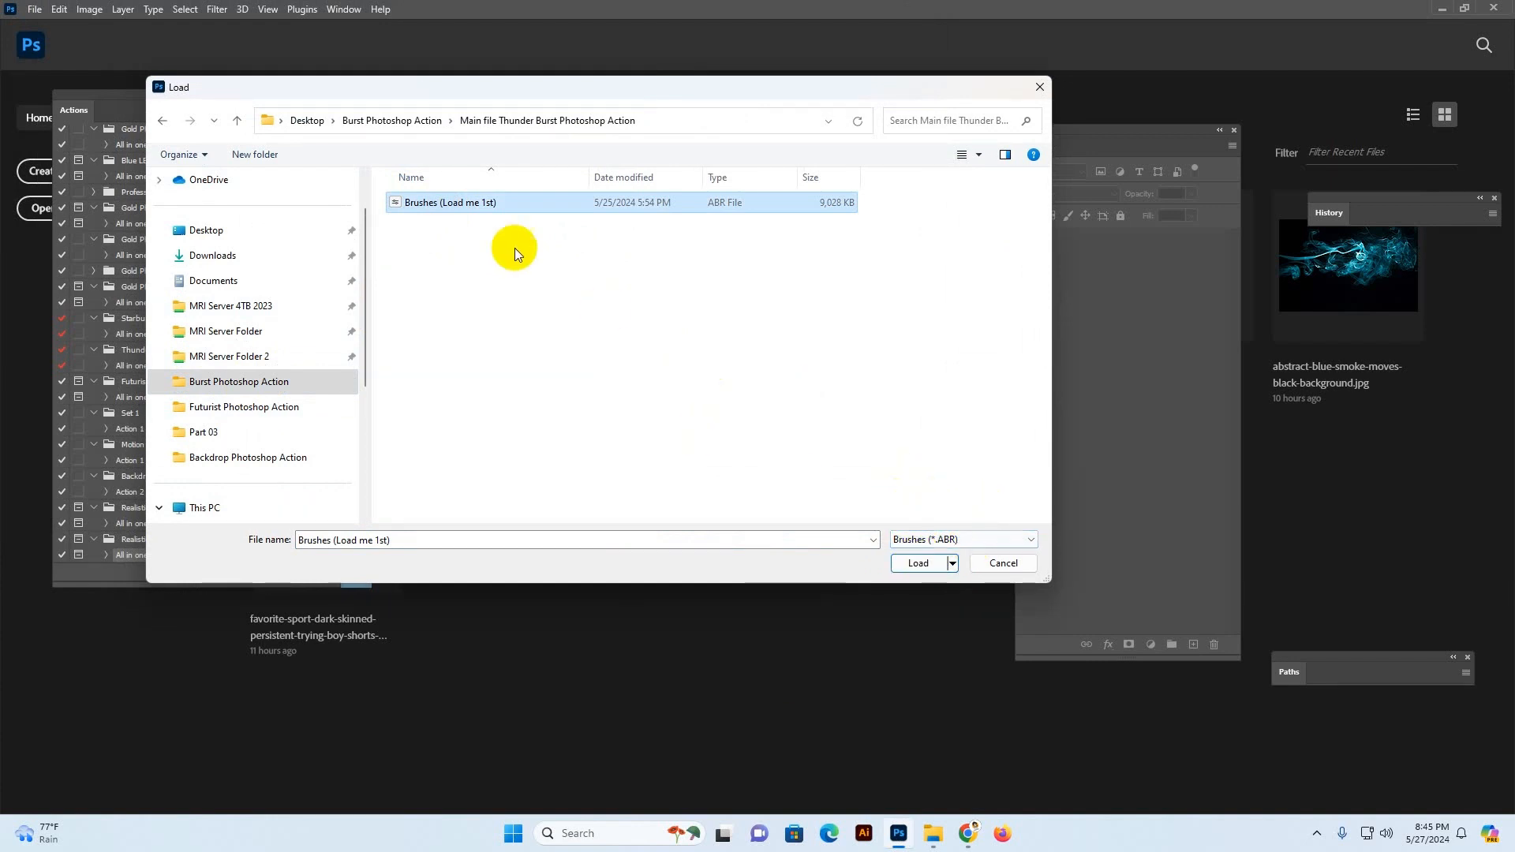
{"action": "left_click", "coordinate": [917, 560]}
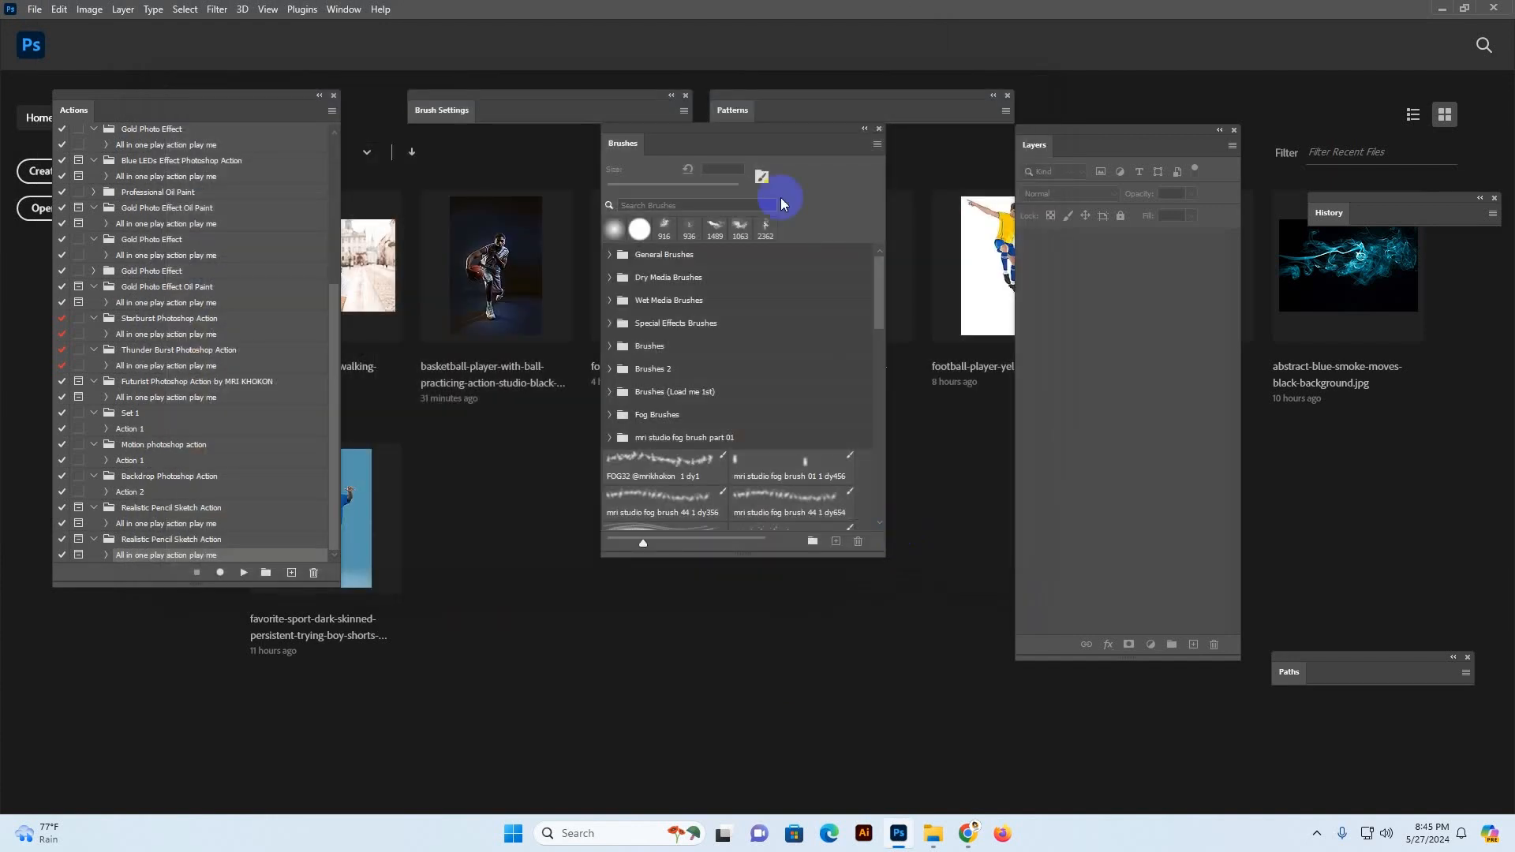
{"action": "left_click", "coordinate": [879, 128]}
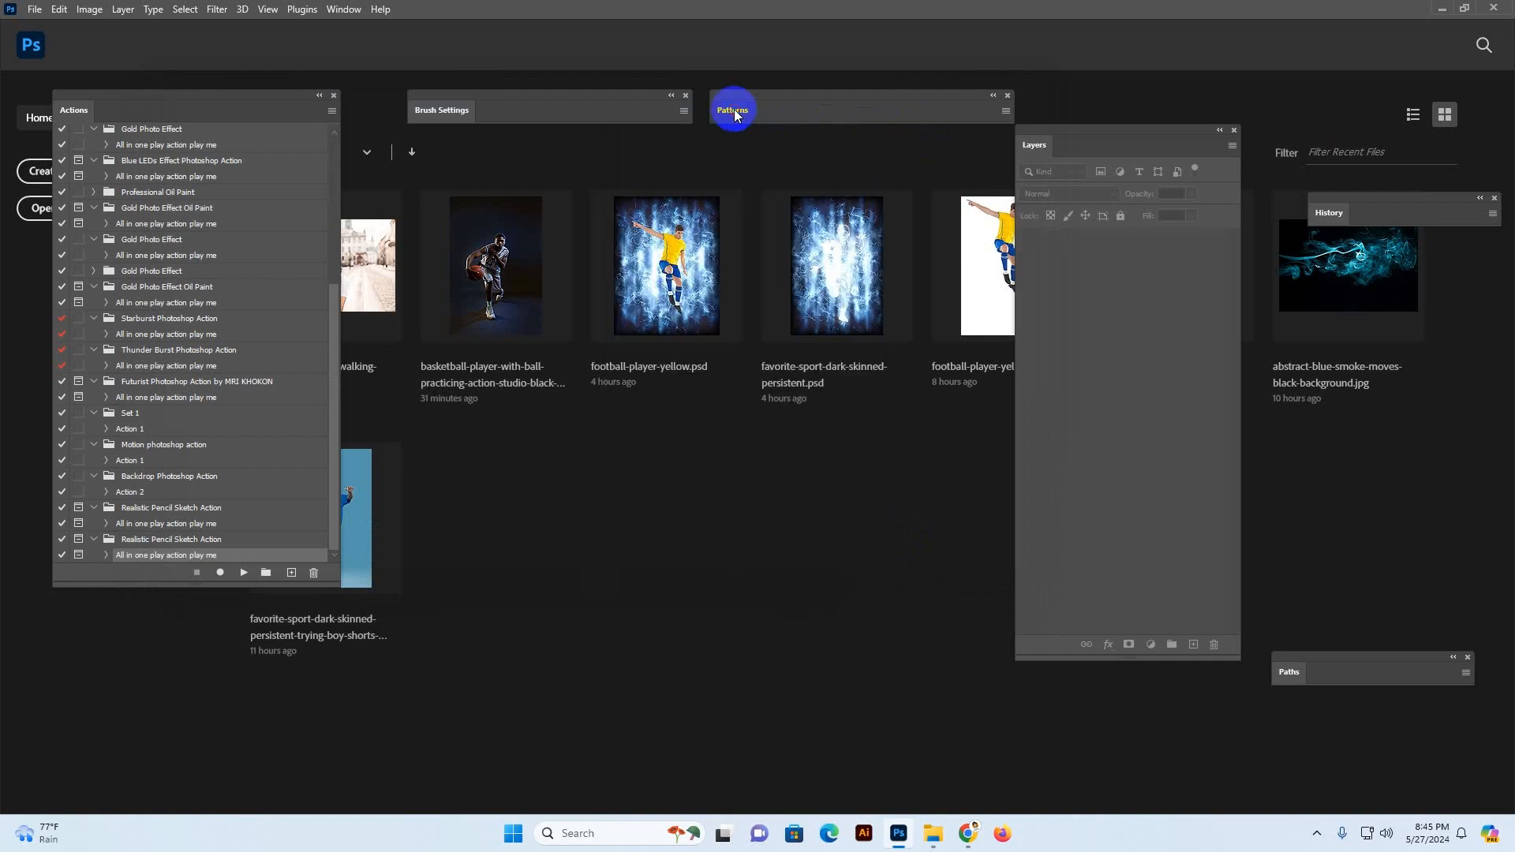
Expand the Patterns panel, hide and show it again, and move it aside
{"action": "left_click", "coordinate": [732, 110]}
{"action": "left_click", "coordinate": [343, 9]}
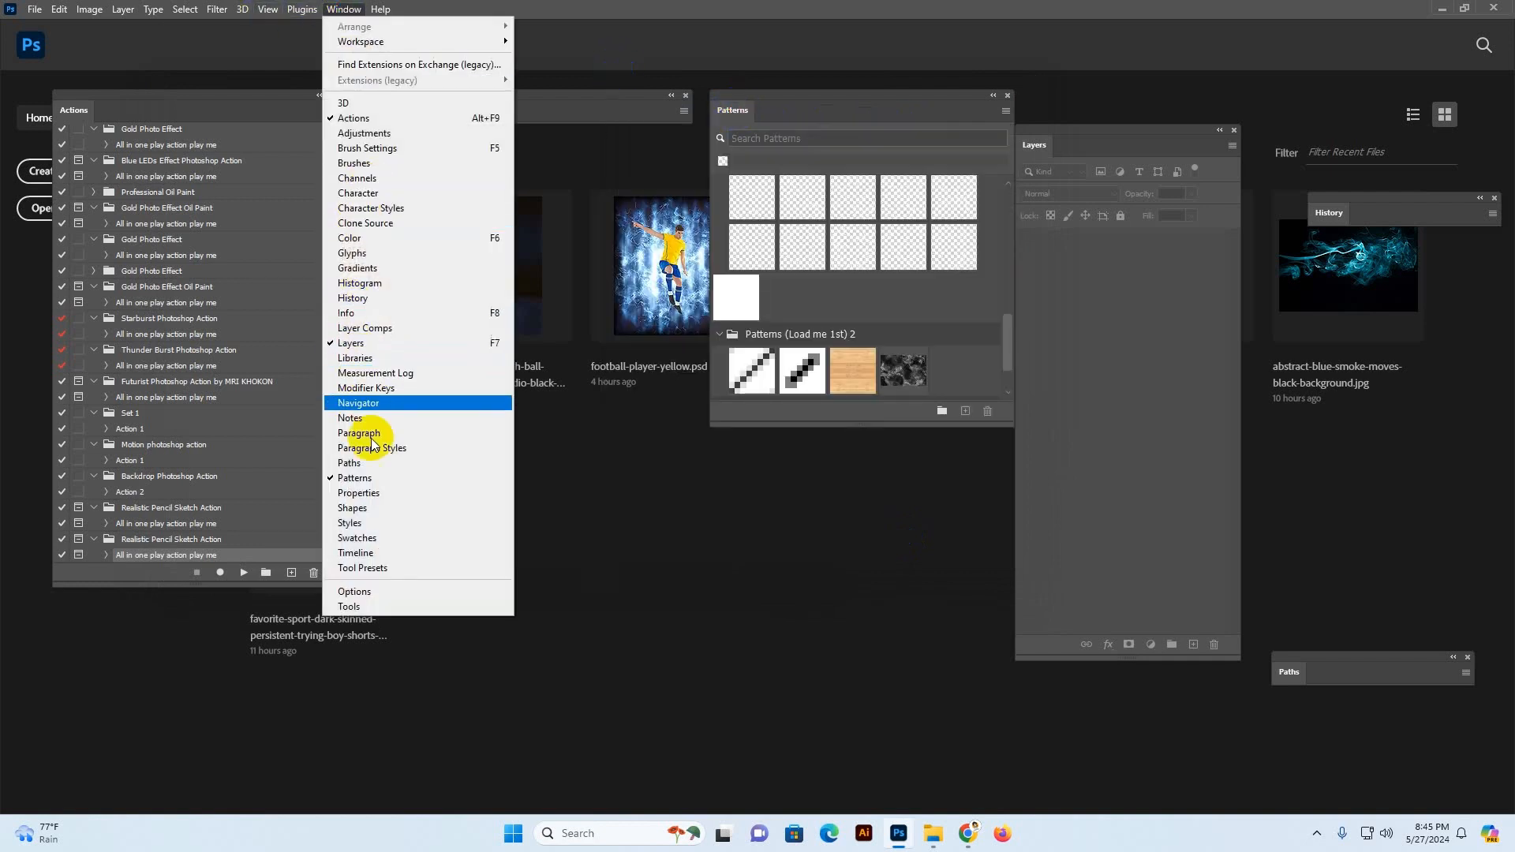
{"action": "left_click", "coordinate": [351, 477]}
{"action": "left_click", "coordinate": [344, 11]}
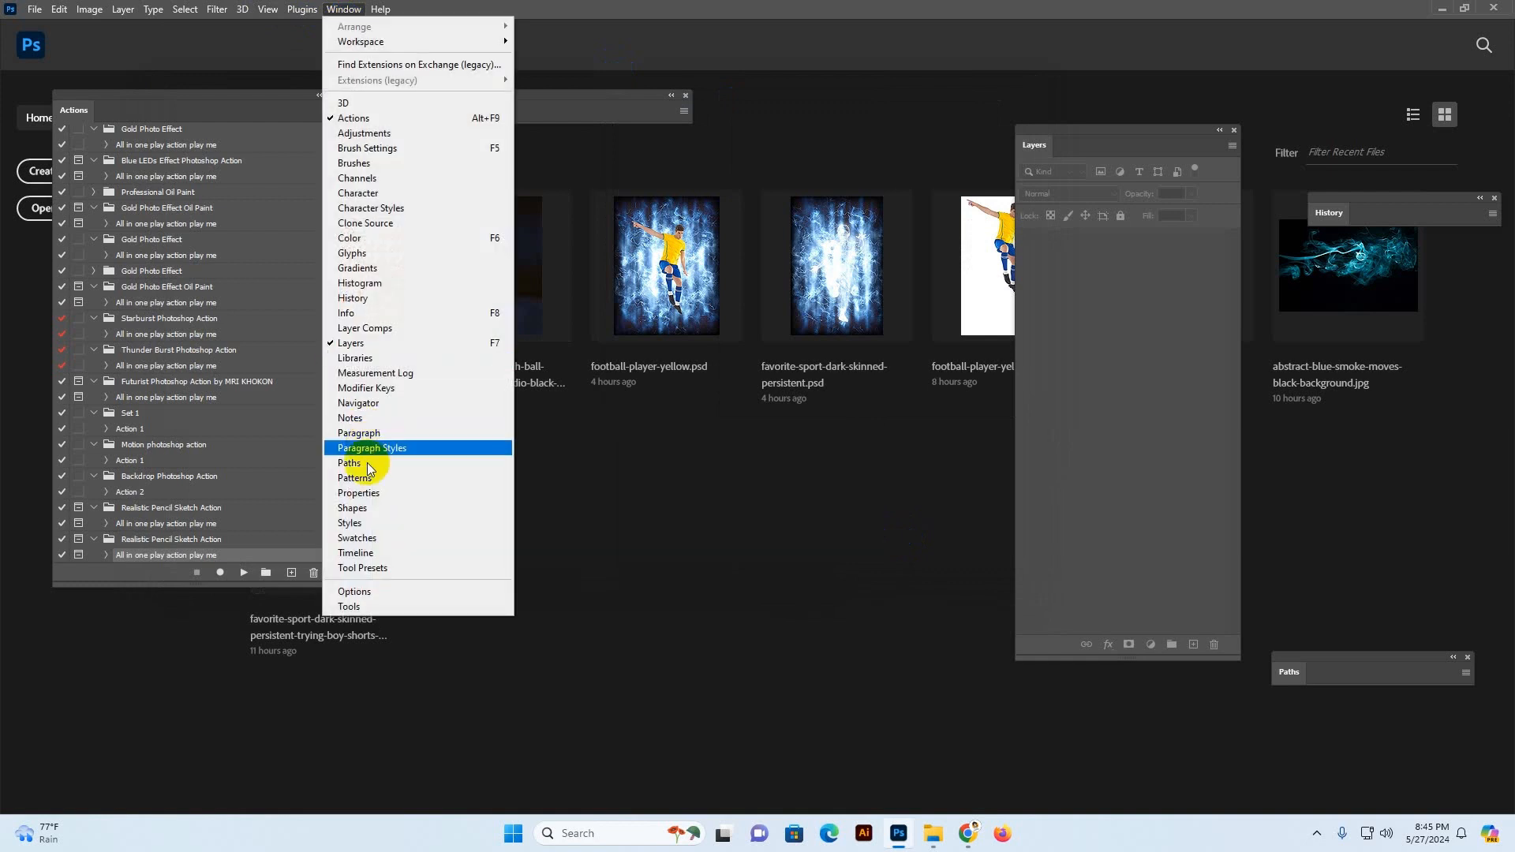
{"action": "left_click", "coordinate": [351, 477]}
{"action": "left_click_drag", "start_coordinate": [866, 108], "coordinate": [1061, 107]}
Import the Patterns (Load me 1st) file from the Main file Thunder Burst Photoshop Action folder and collapse the Patterns panel
{"action": "left_click", "coordinate": [1060, 101]}
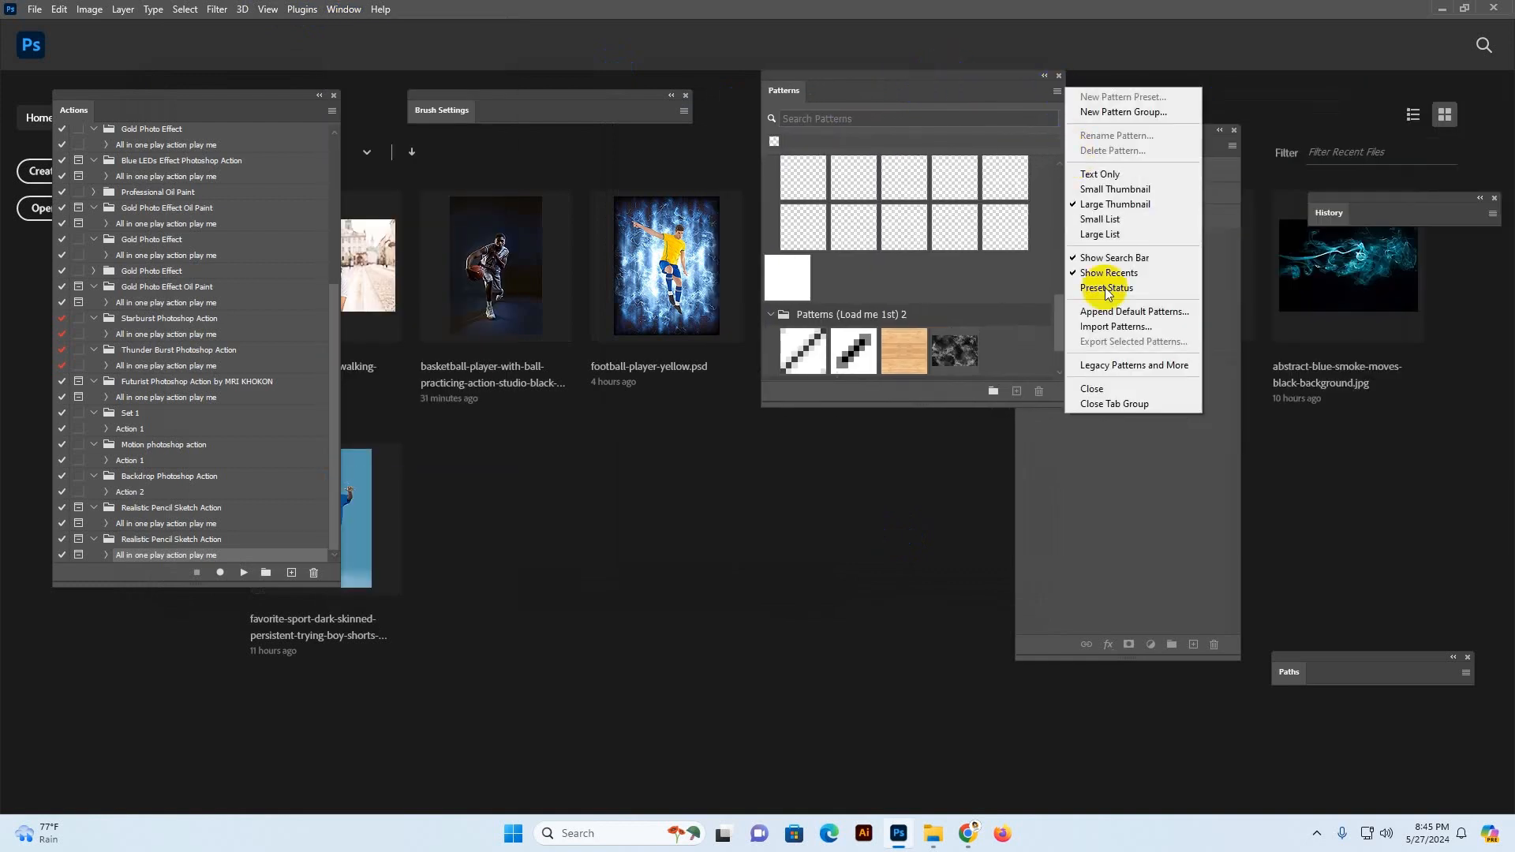
{"action": "left_click", "coordinate": [1116, 332]}
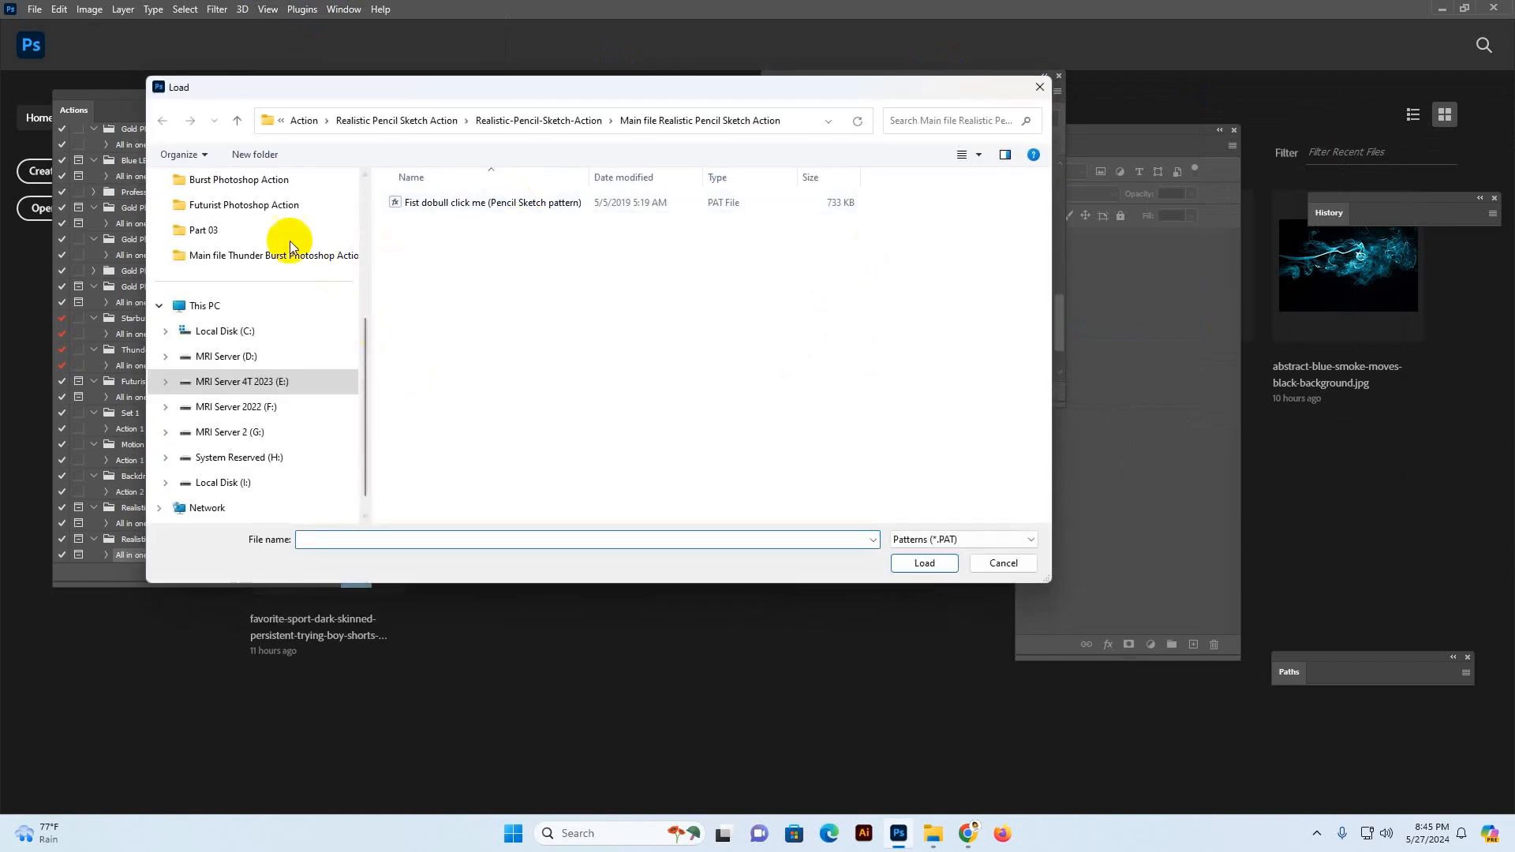
{"action": "left_click", "coordinate": [217, 187]}
{"action": "double_click", "coordinate": [442, 221]}
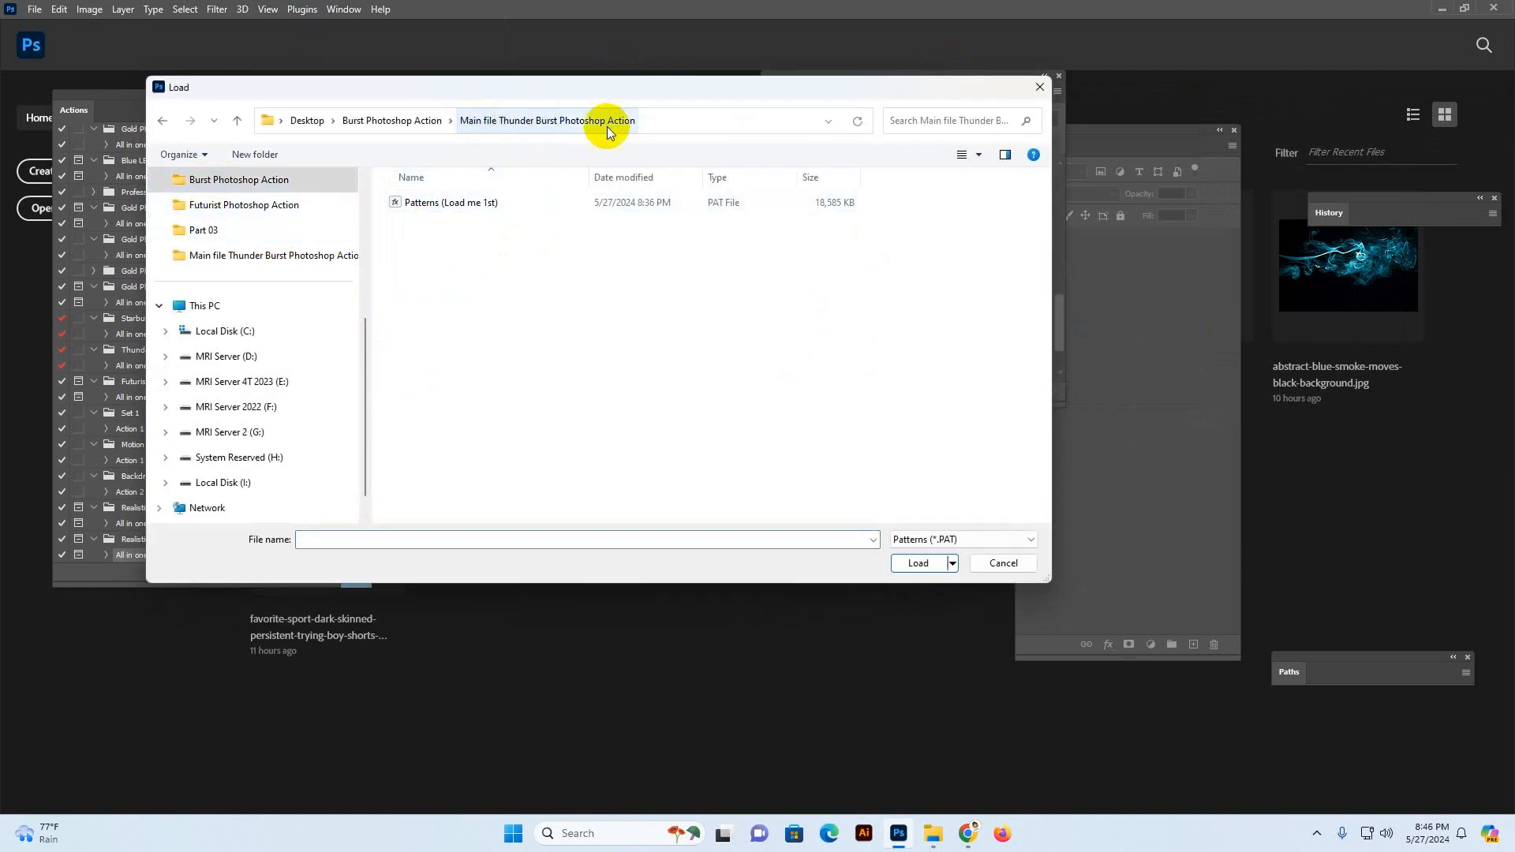
{"action": "left_click", "coordinate": [424, 204]}
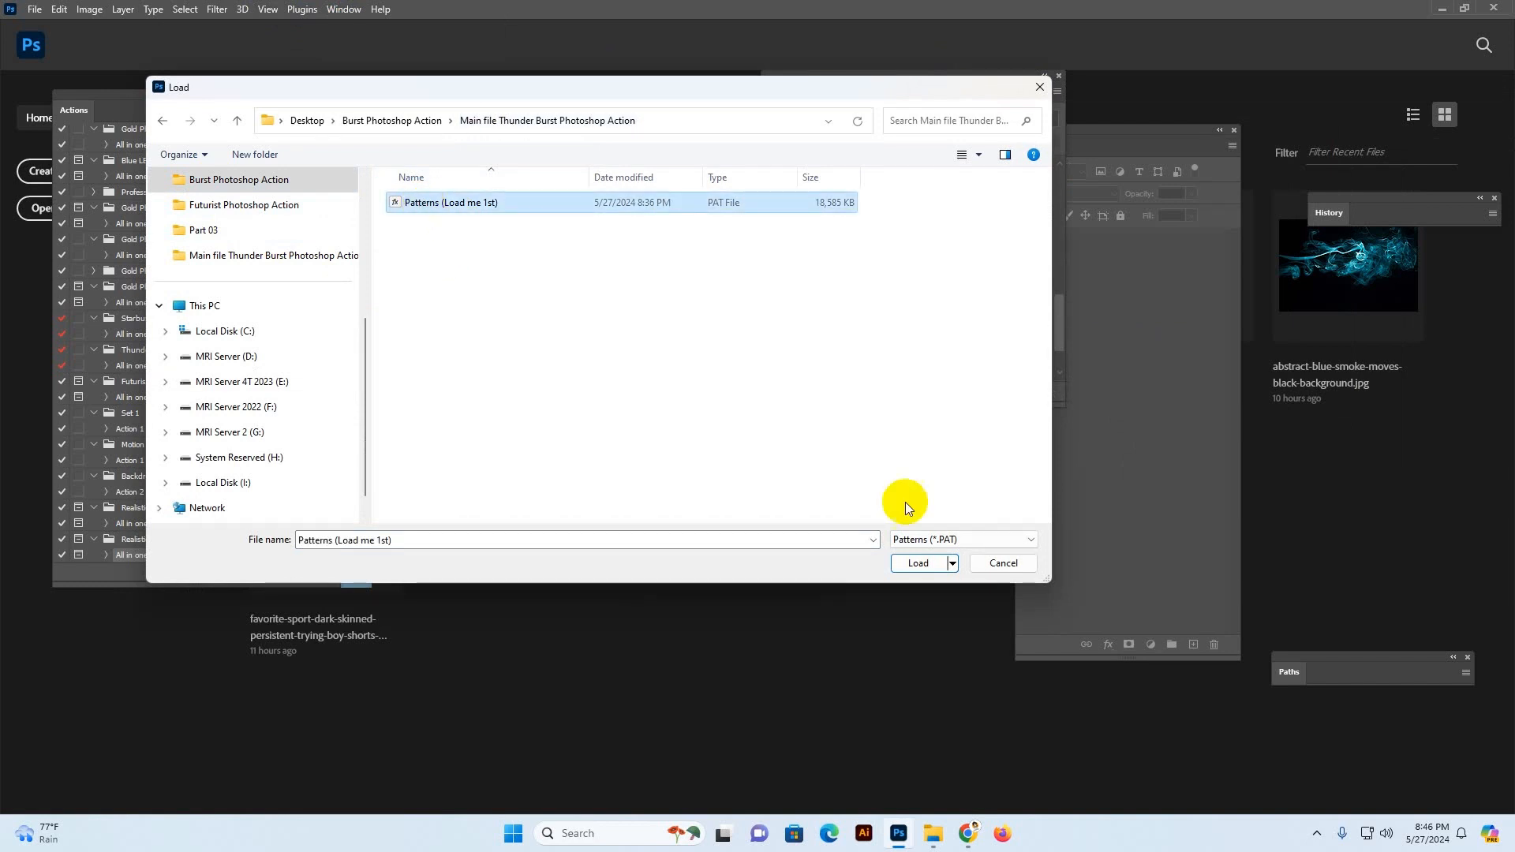
{"action": "left_click", "coordinate": [916, 563]}
{"action": "double_click", "coordinate": [785, 91]}
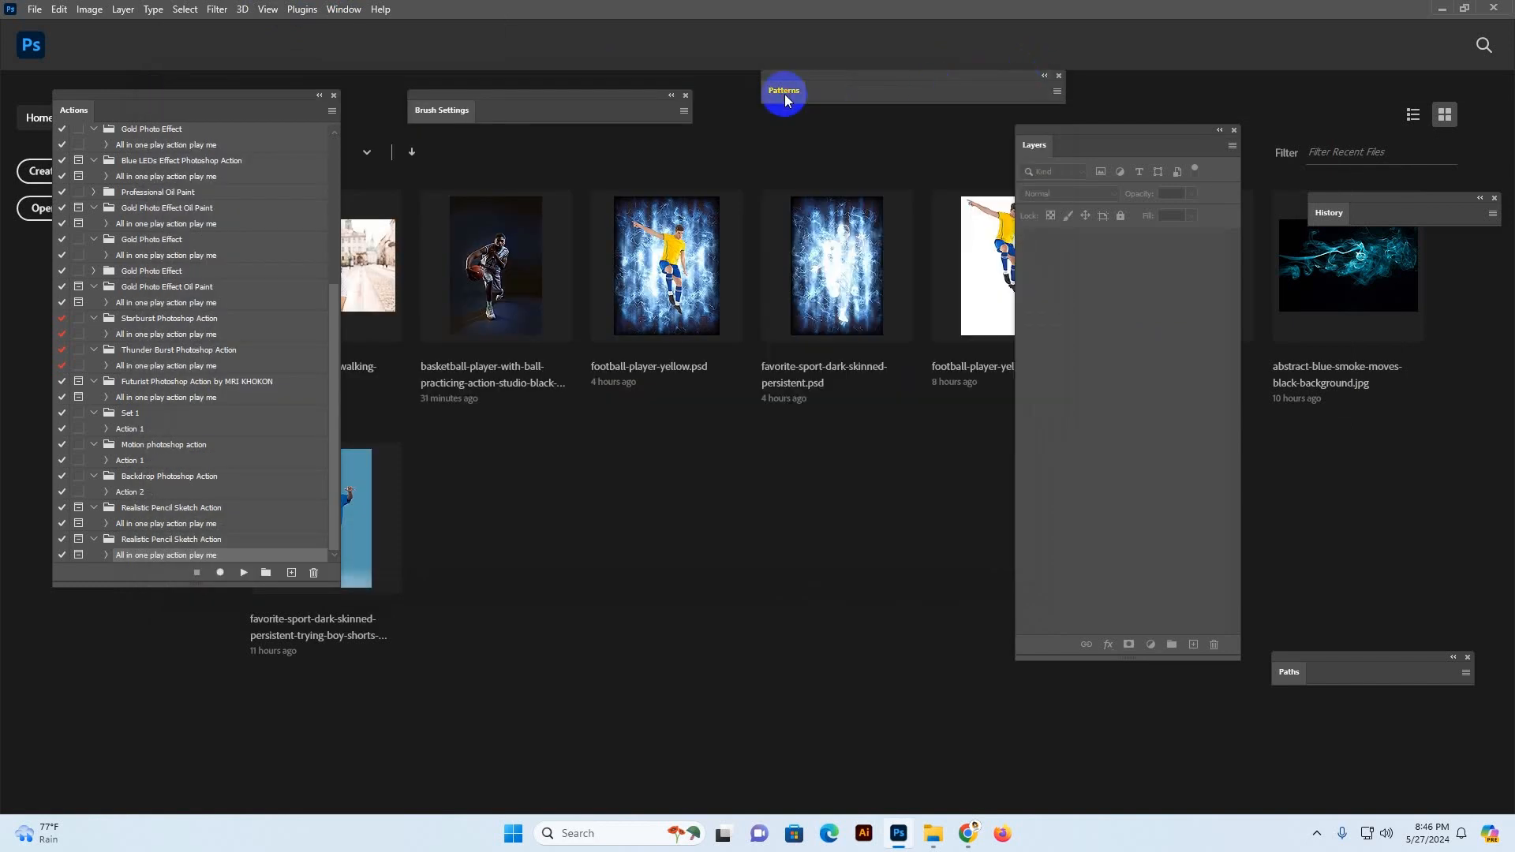
Move the Layers panel away from the recent files, hide and show it again, and adjust its position
{"action": "left_click_drag", "start_coordinate": [1168, 134], "coordinate": [1455, 121]}
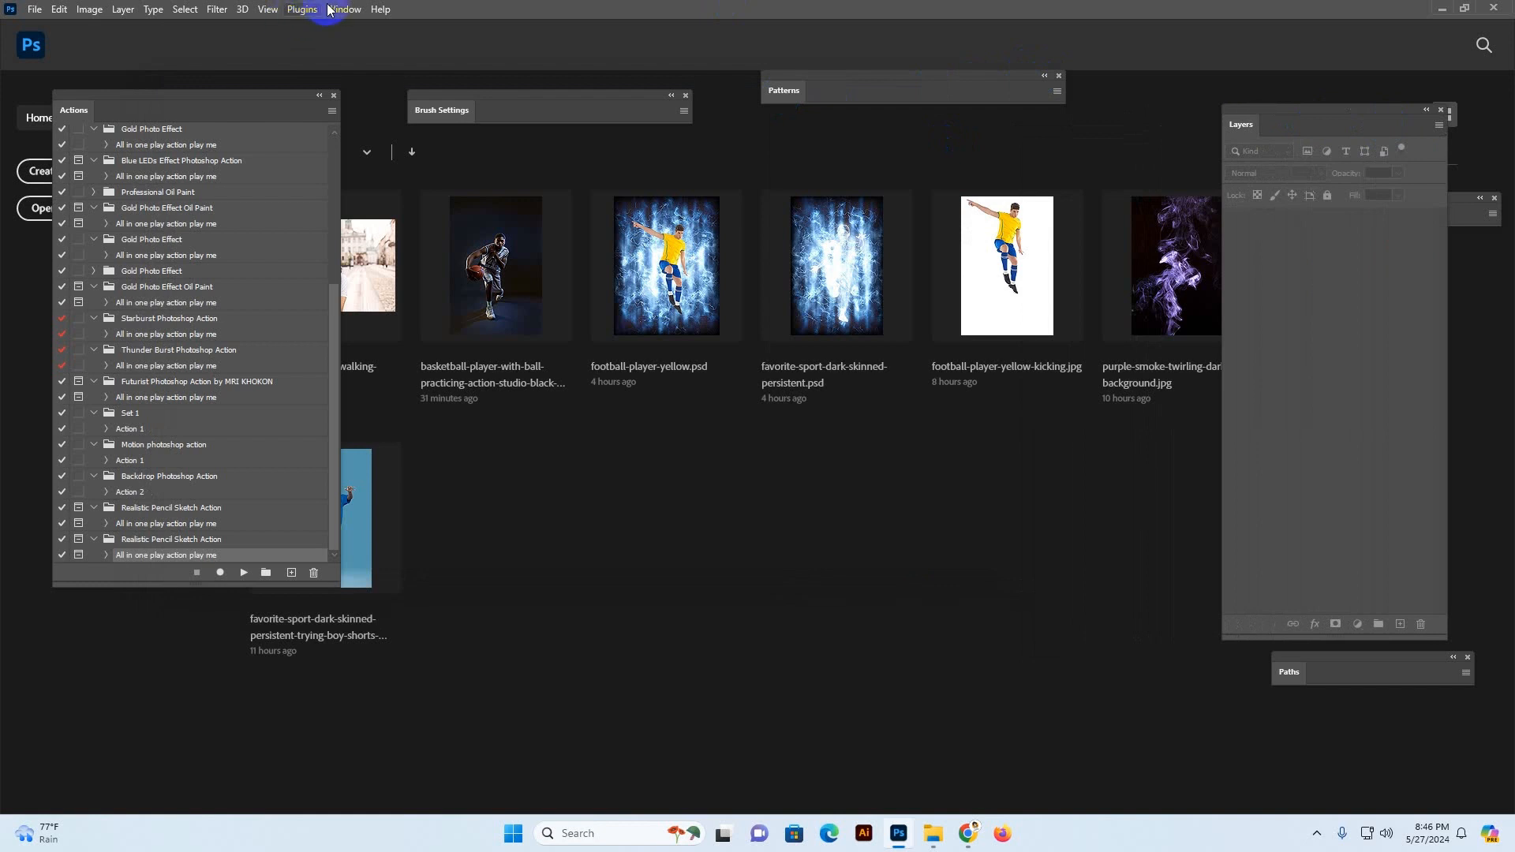
{"action": "left_click", "coordinate": [330, 10]}
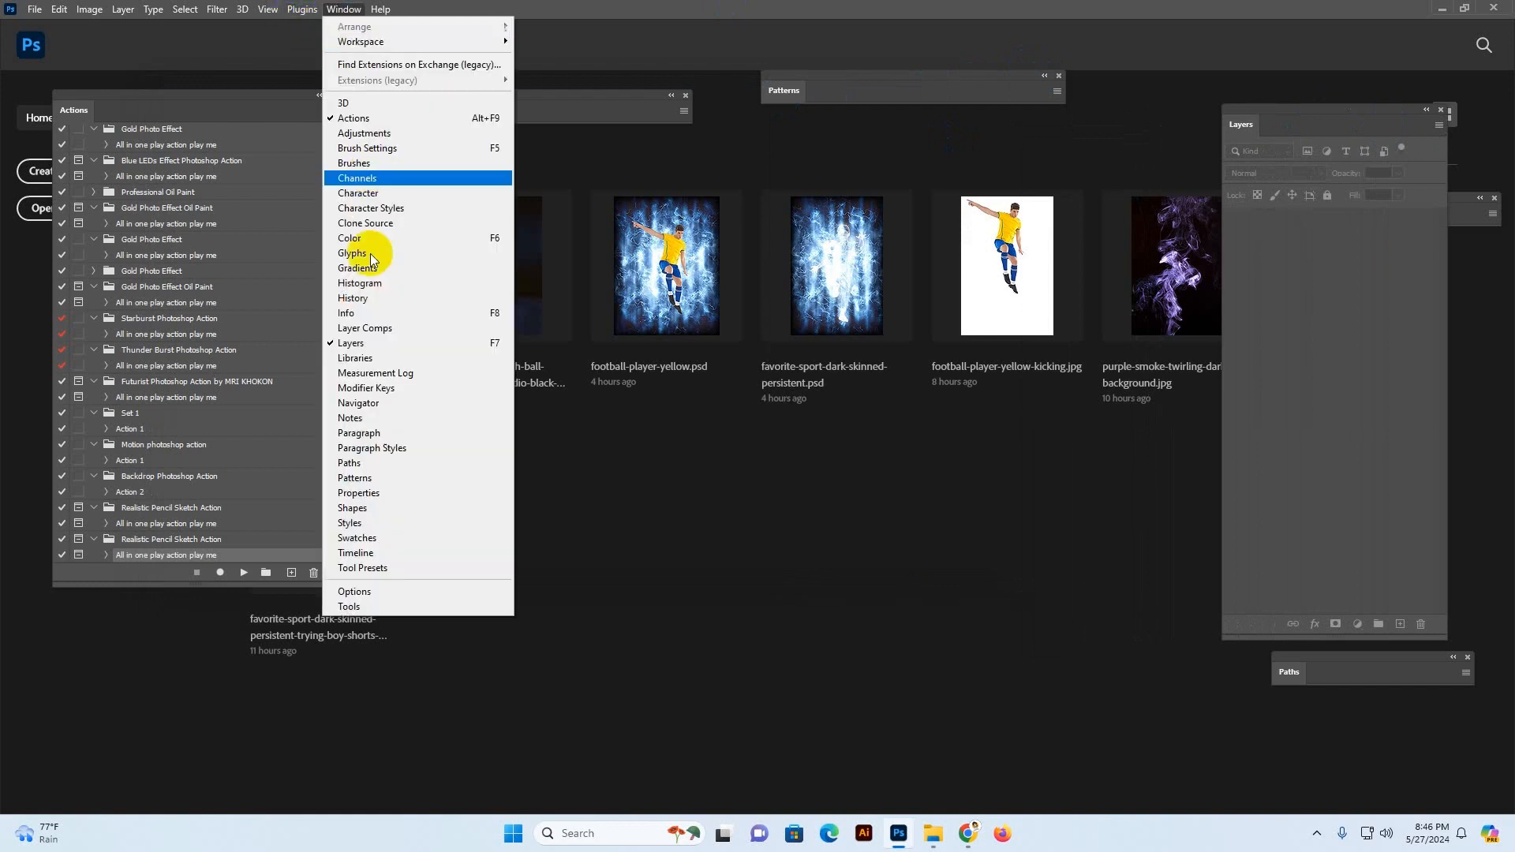
{"action": "left_click", "coordinate": [364, 344]}
{"action": "left_click", "coordinate": [351, 10]}
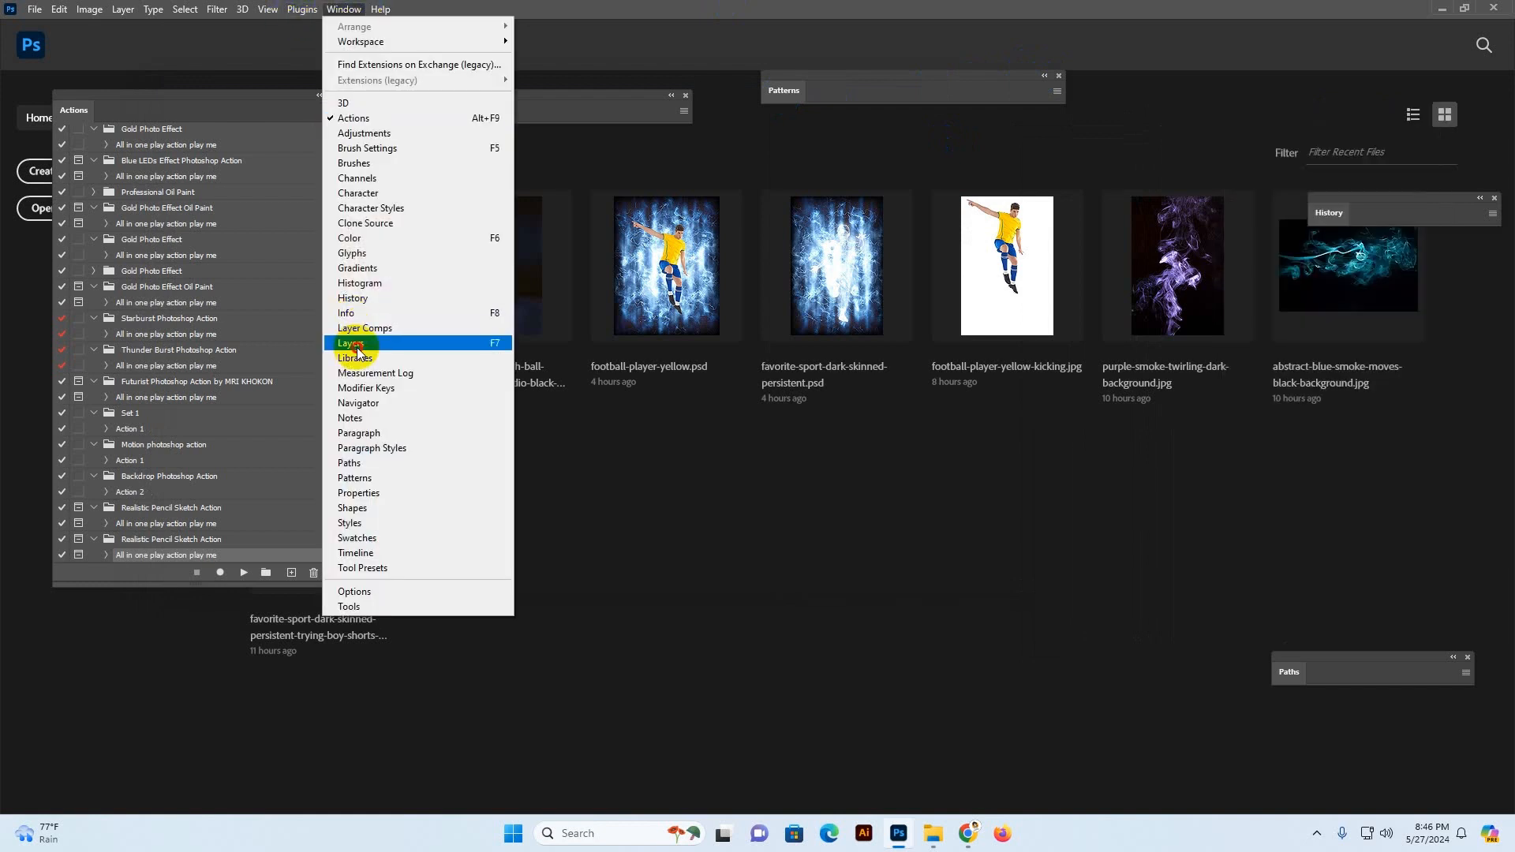
{"action": "left_click", "coordinate": [357, 345]}
{"action": "left_click_drag", "start_coordinate": [1302, 116], "coordinate": [1342, 96]}
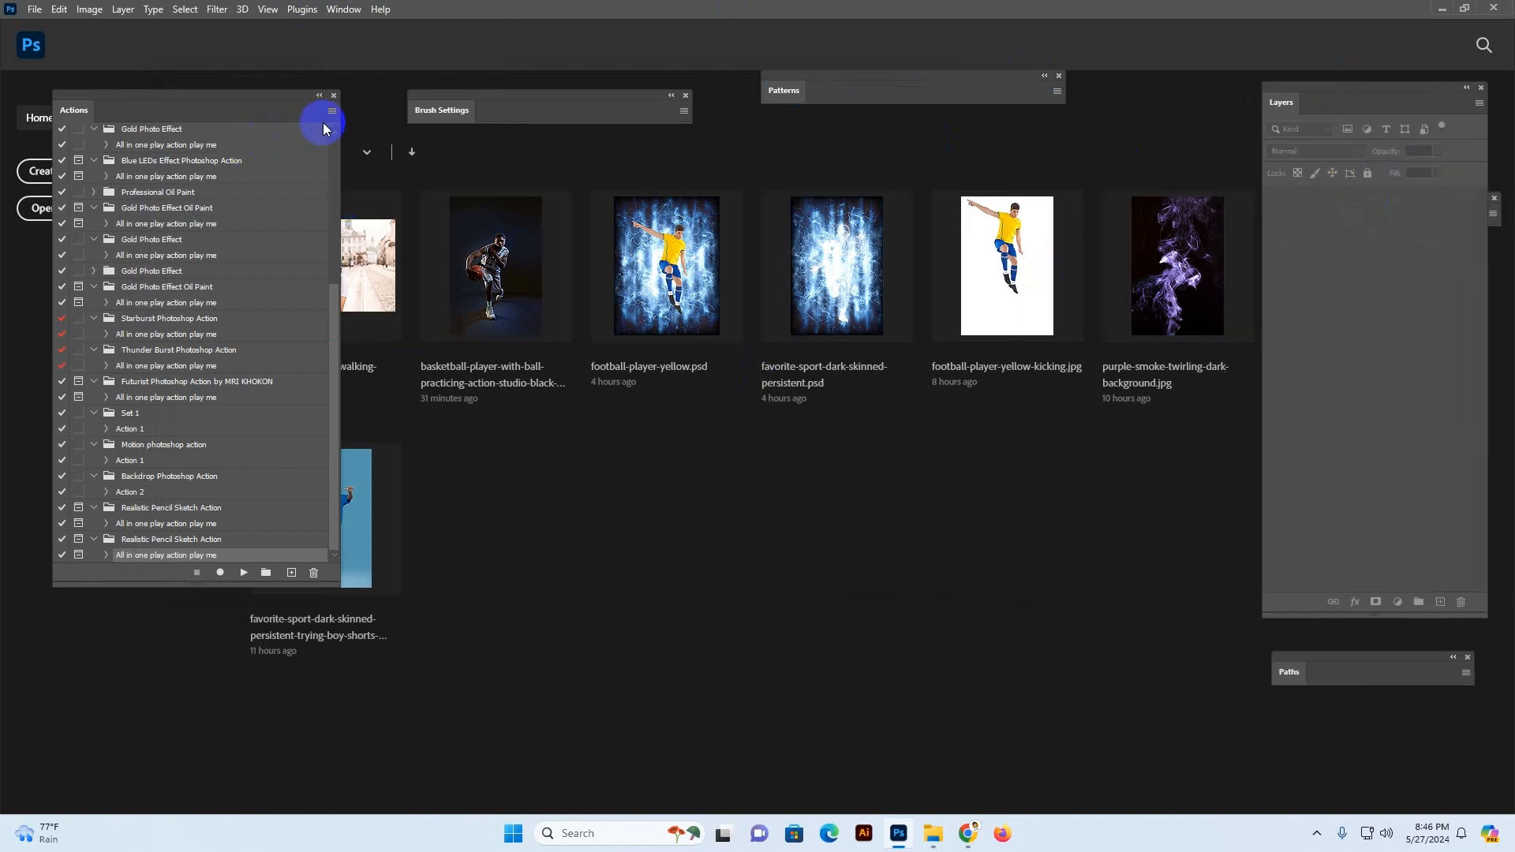
Hide and show the Actions panel again, and shift it slightly down
{"action": "left_click", "coordinate": [345, 10]}
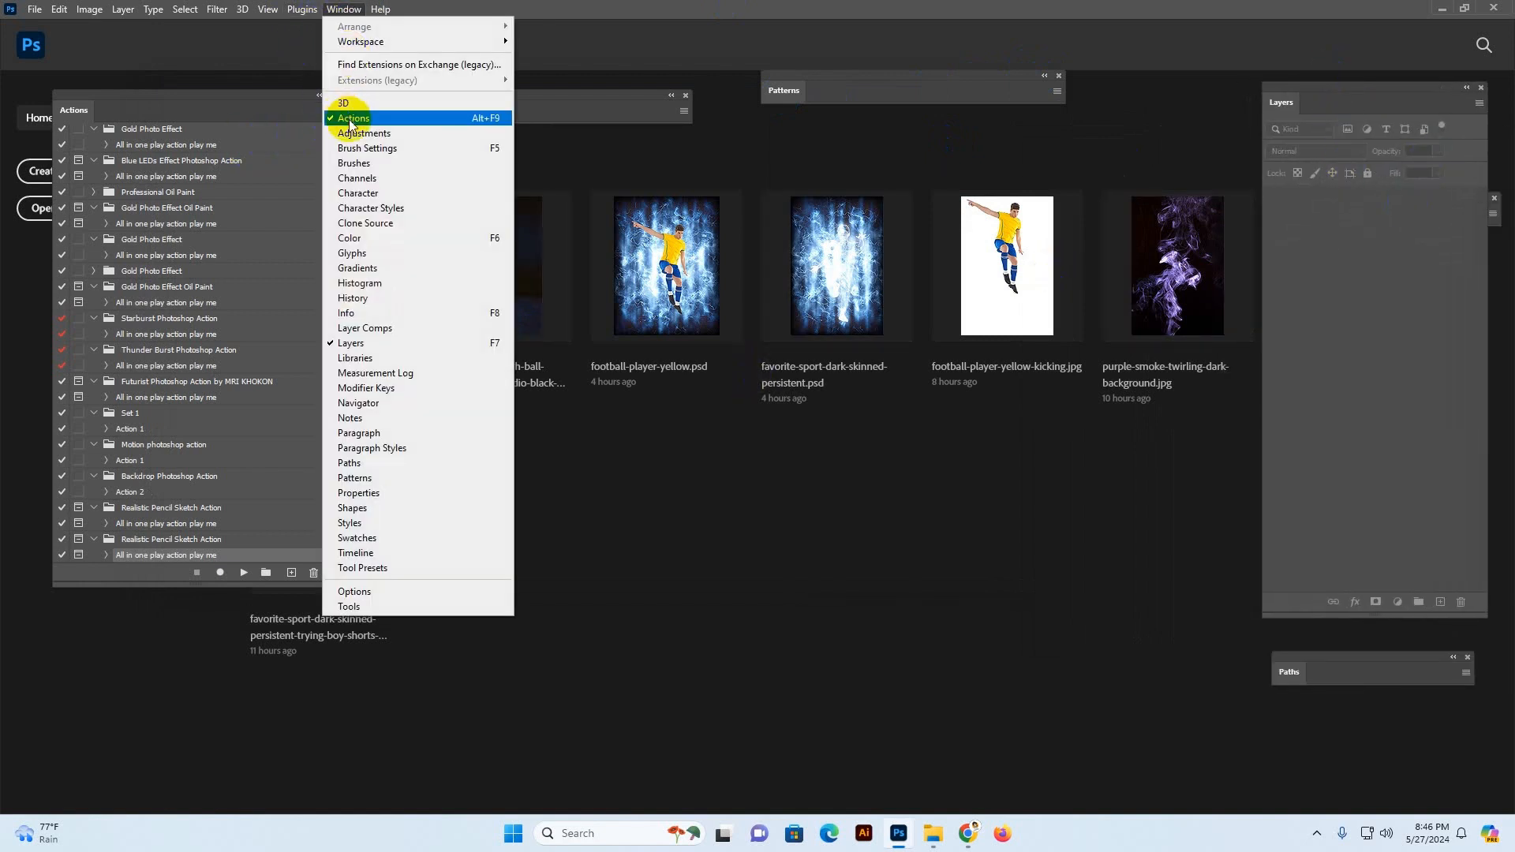
{"action": "left_click", "coordinate": [353, 119]}
{"action": "left_click", "coordinate": [343, 10]}
{"action": "left_click", "coordinate": [353, 119]}
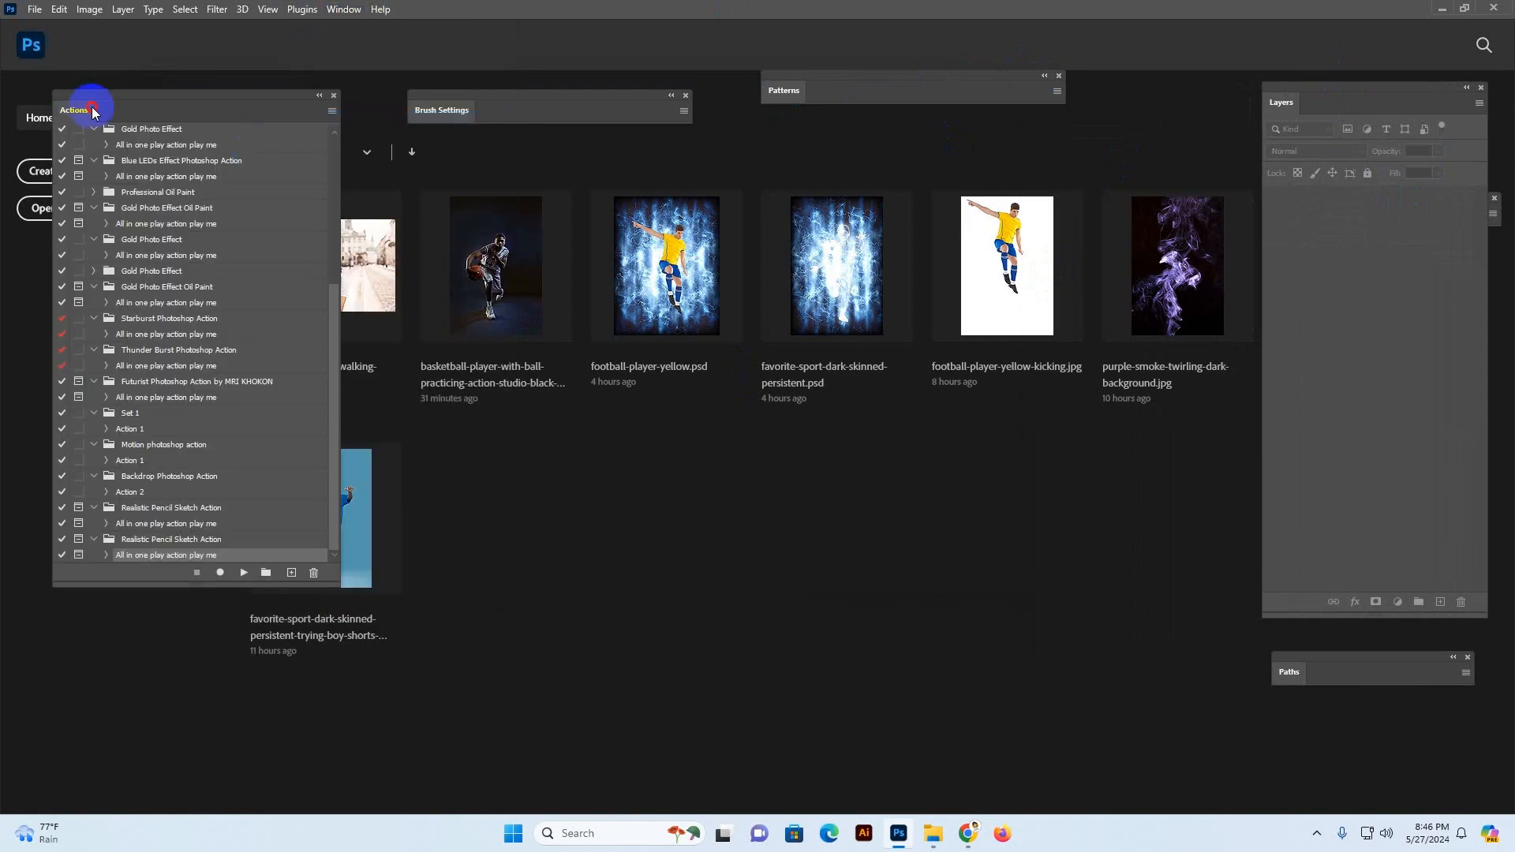
{"action": "left_click_drag", "start_coordinate": [99, 108], "coordinate": [71, 125]}
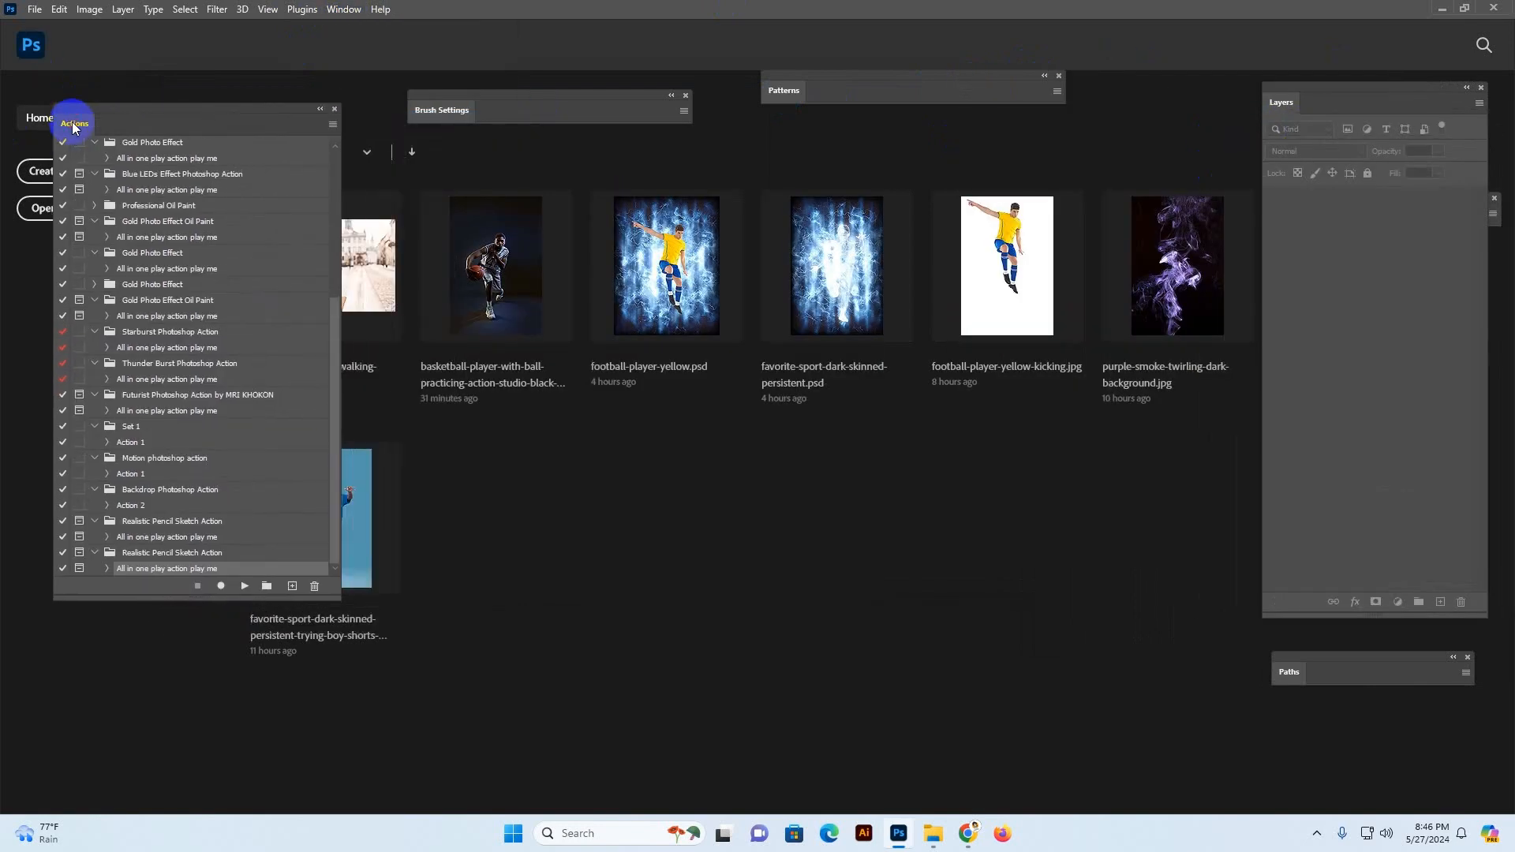
Load the Thunder Burst Photoshop Action file from the Main file Thunder Burst Photoshop Action folder into the Actions panel
{"action": "left_click", "coordinate": [333, 125]}
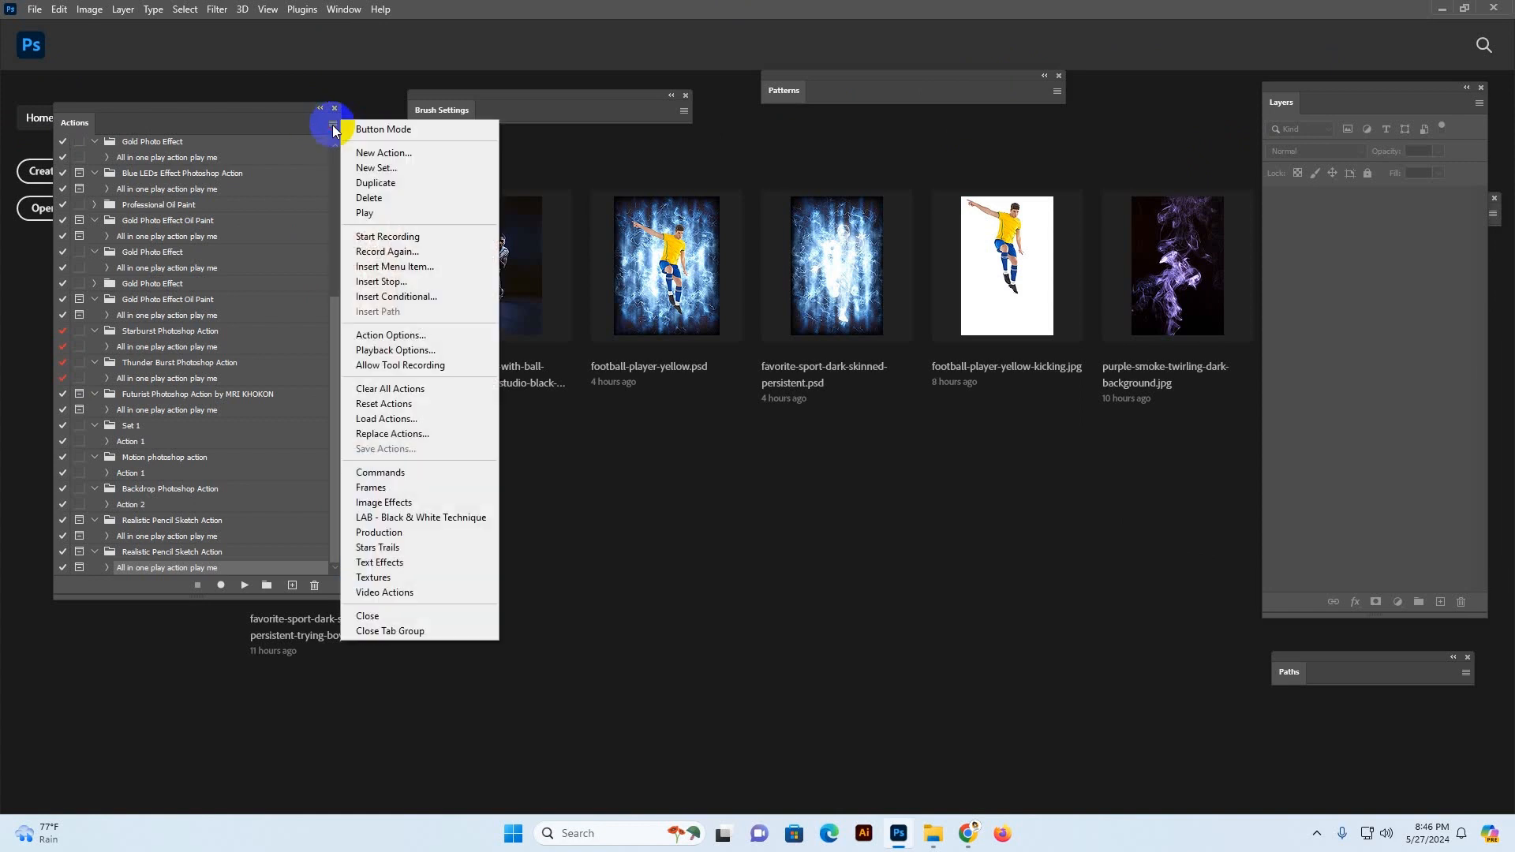
{"action": "left_click", "coordinate": [386, 419]}
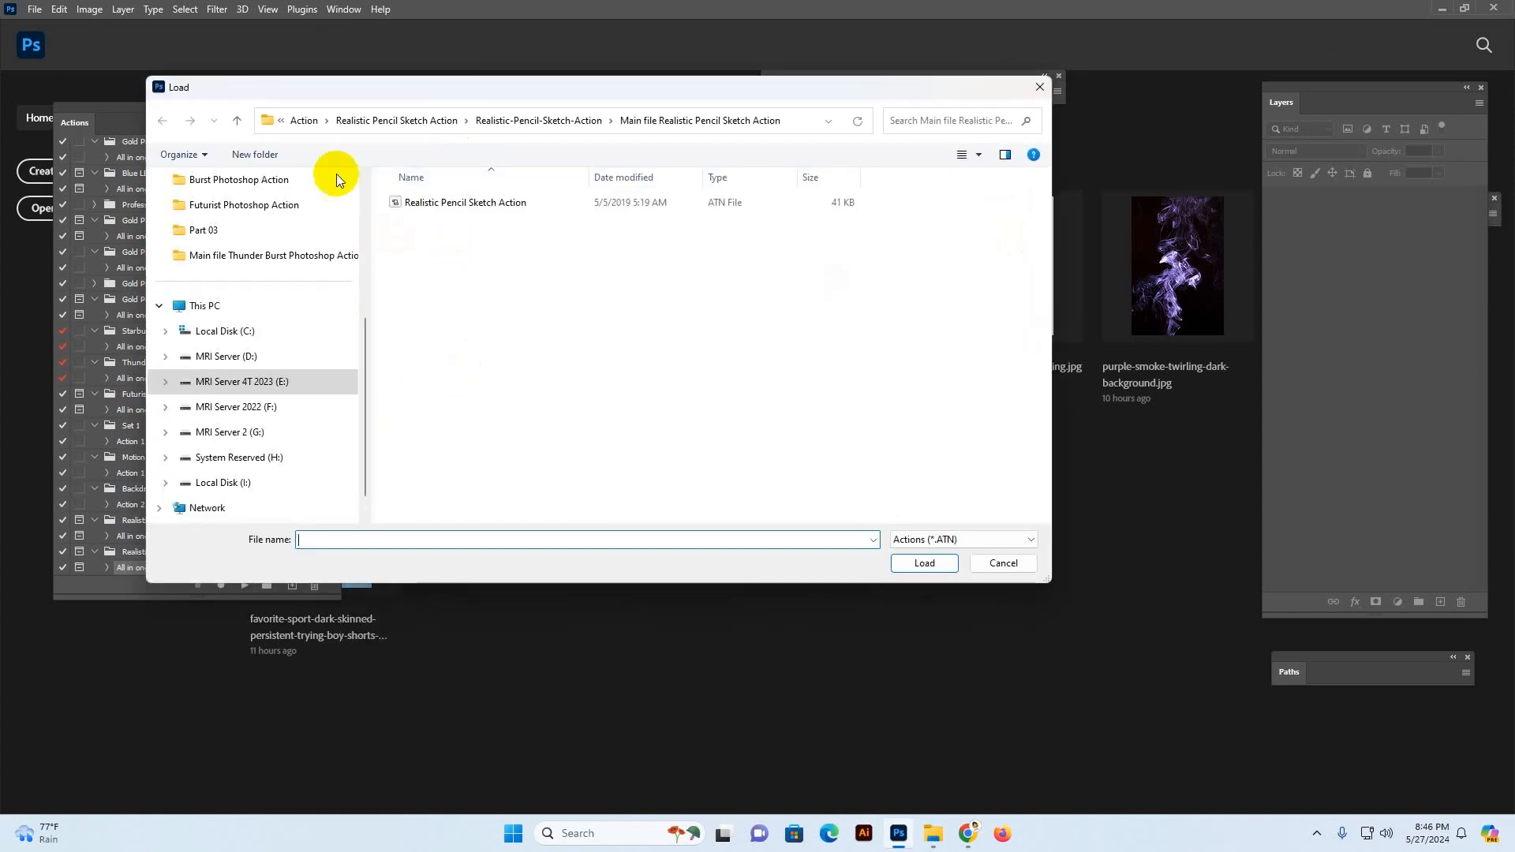
{"action": "left_click", "coordinate": [306, 181]}
{"action": "left_click", "coordinate": [430, 234]}
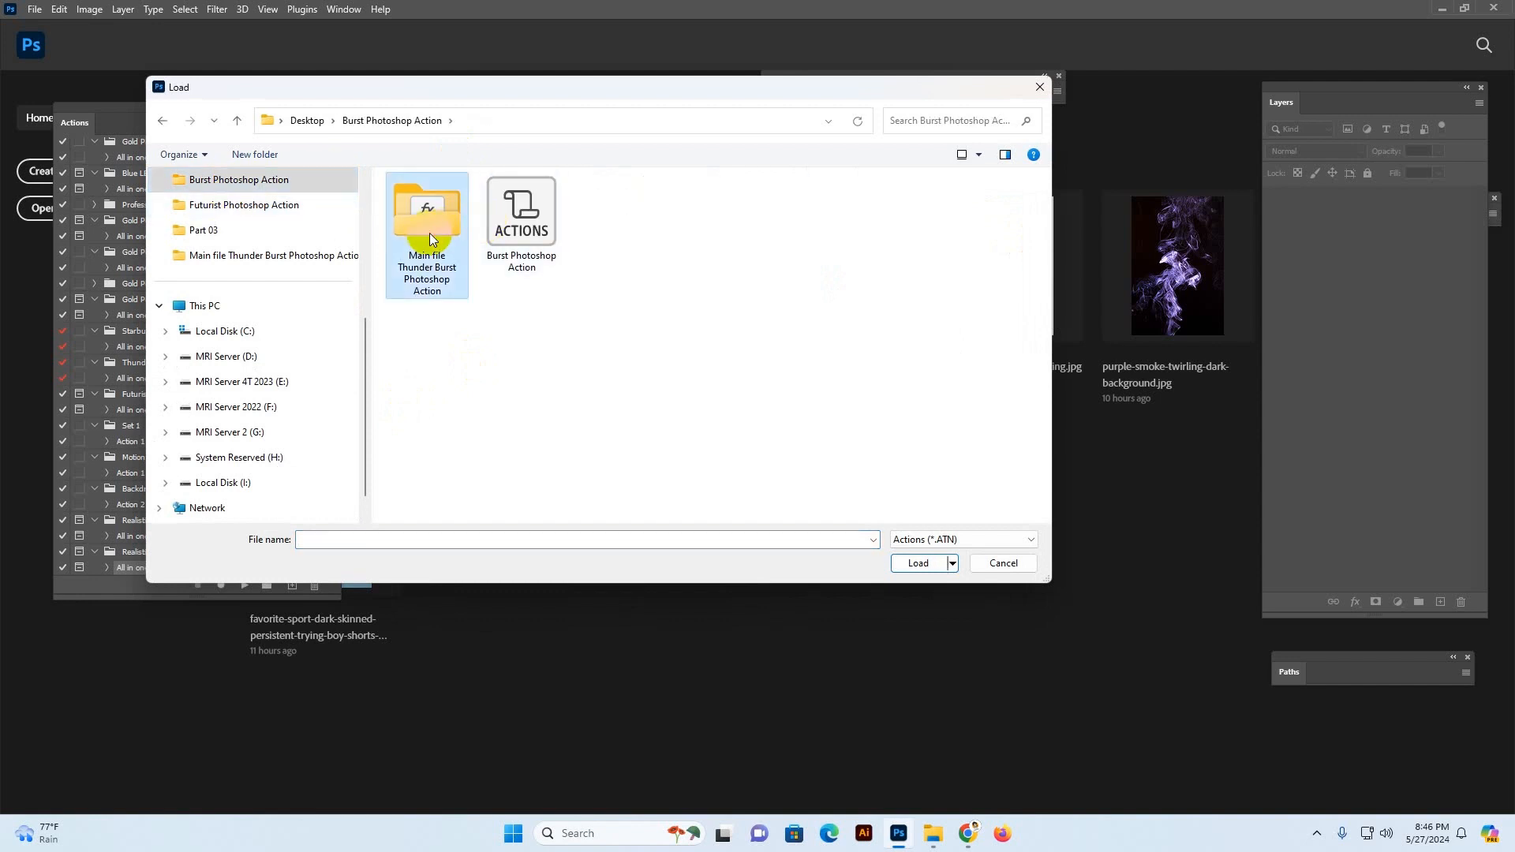
{"action": "double_click", "coordinate": [429, 234]}
{"action": "left_click", "coordinate": [432, 203]}
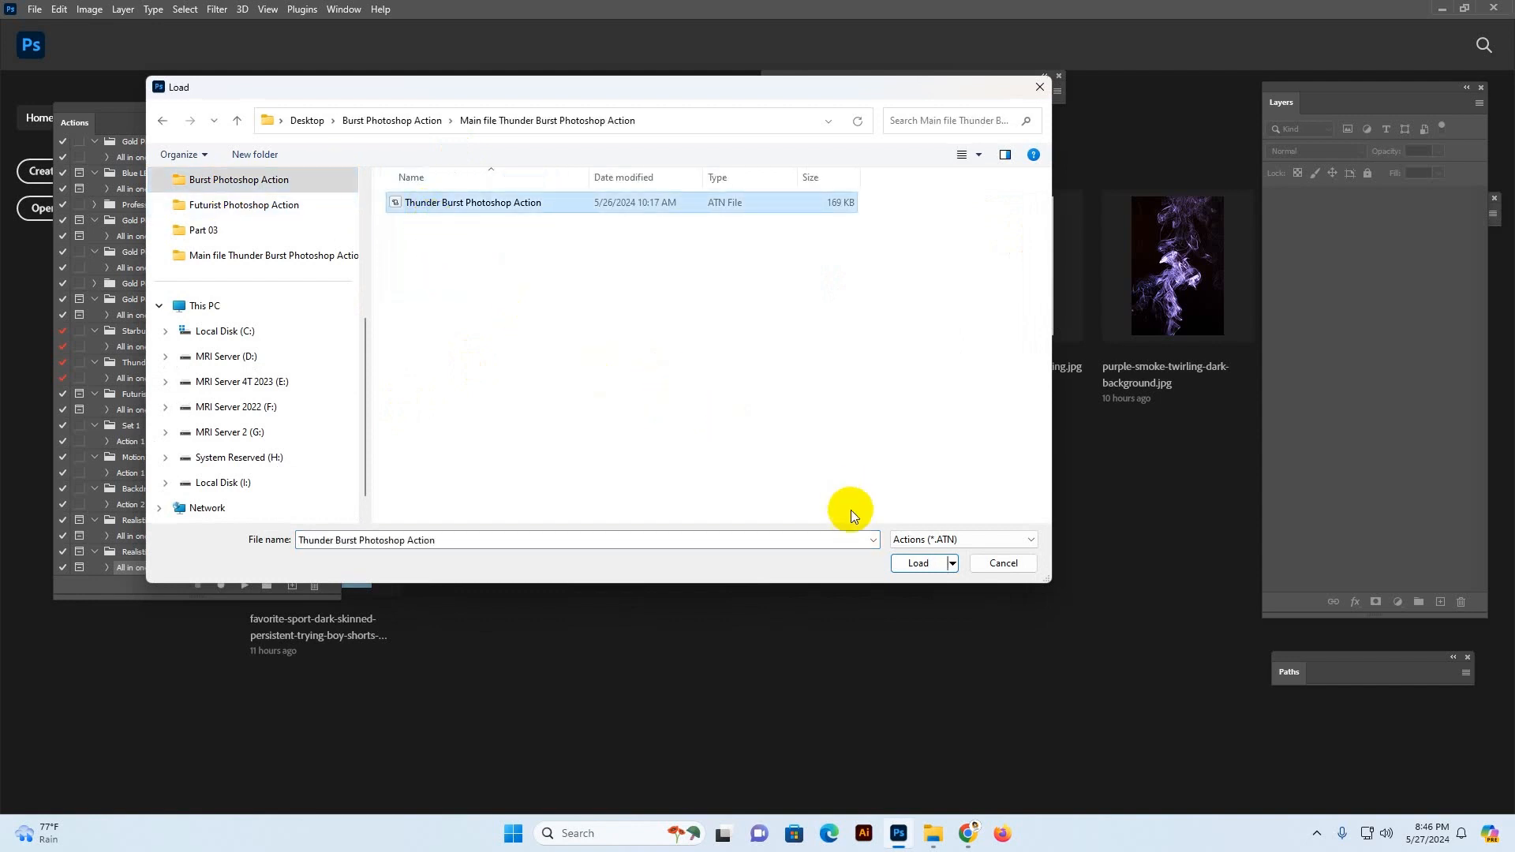
{"action": "left_click", "coordinate": [910, 563]}
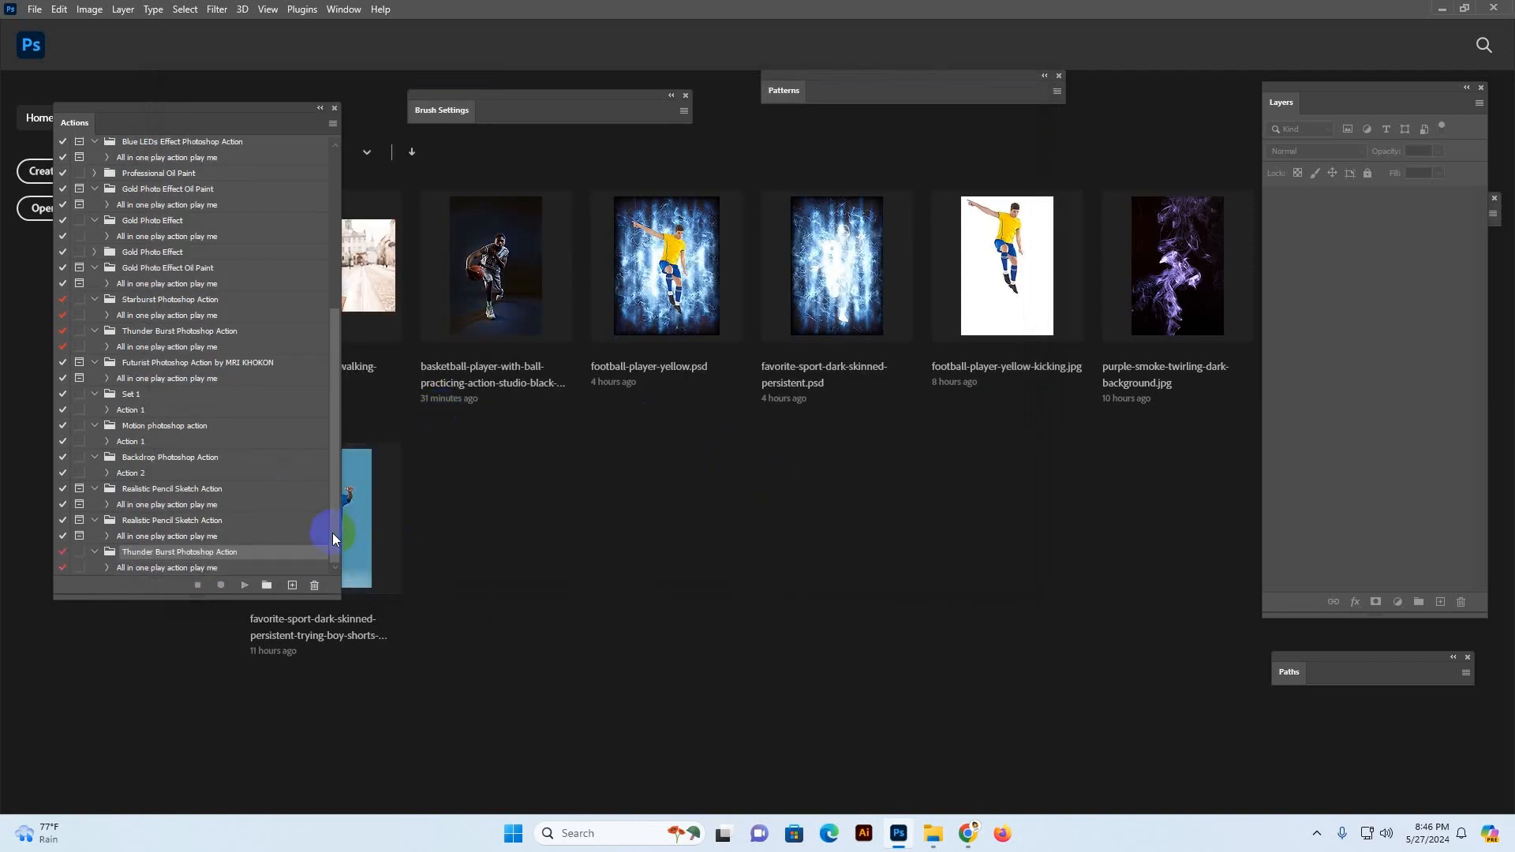
Select the action All in one play action play me in the last Thunder Burst Photoshop Action set
{"action": "mouse_move", "coordinate": [333, 534]}
{"action": "left_mouse_down"}
{"action": "mouse_move", "coordinate": [354, 512]}
{"action": "mouse_move", "coordinate": [352, 546]}
{"action": "left_mouse_up"}
{"action": "left_click", "coordinate": [230, 554]}
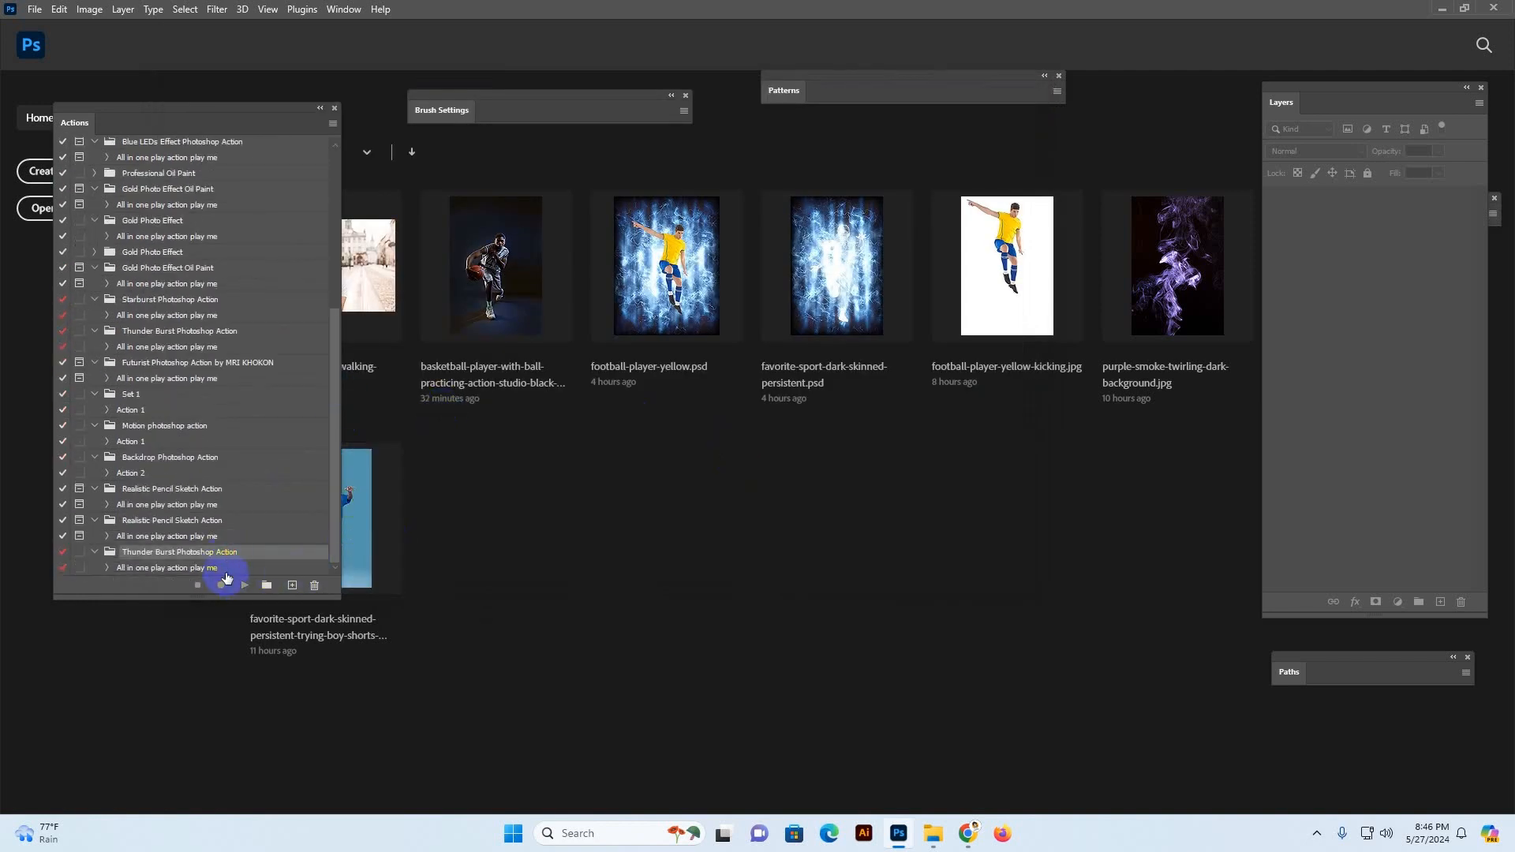
{"action": "left_click", "coordinate": [225, 568]}
Switch to File Explorer, minimize the paer 02 folder window, and go back to the Burst Photoshop Action folder
{"action": "left_click", "coordinate": [943, 834]}
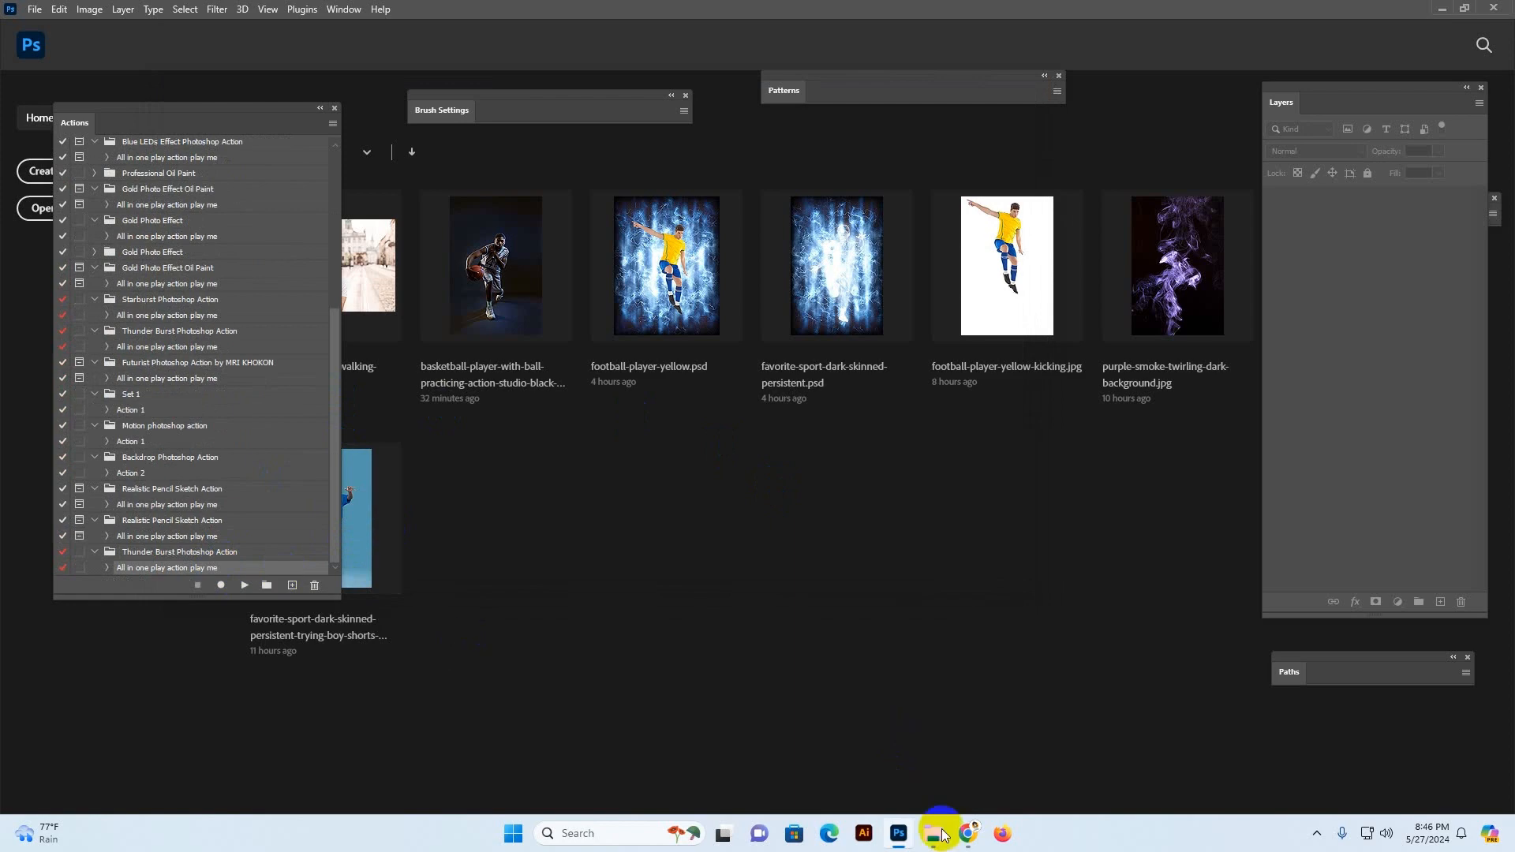
{"action": "left_click", "coordinate": [868, 734]}
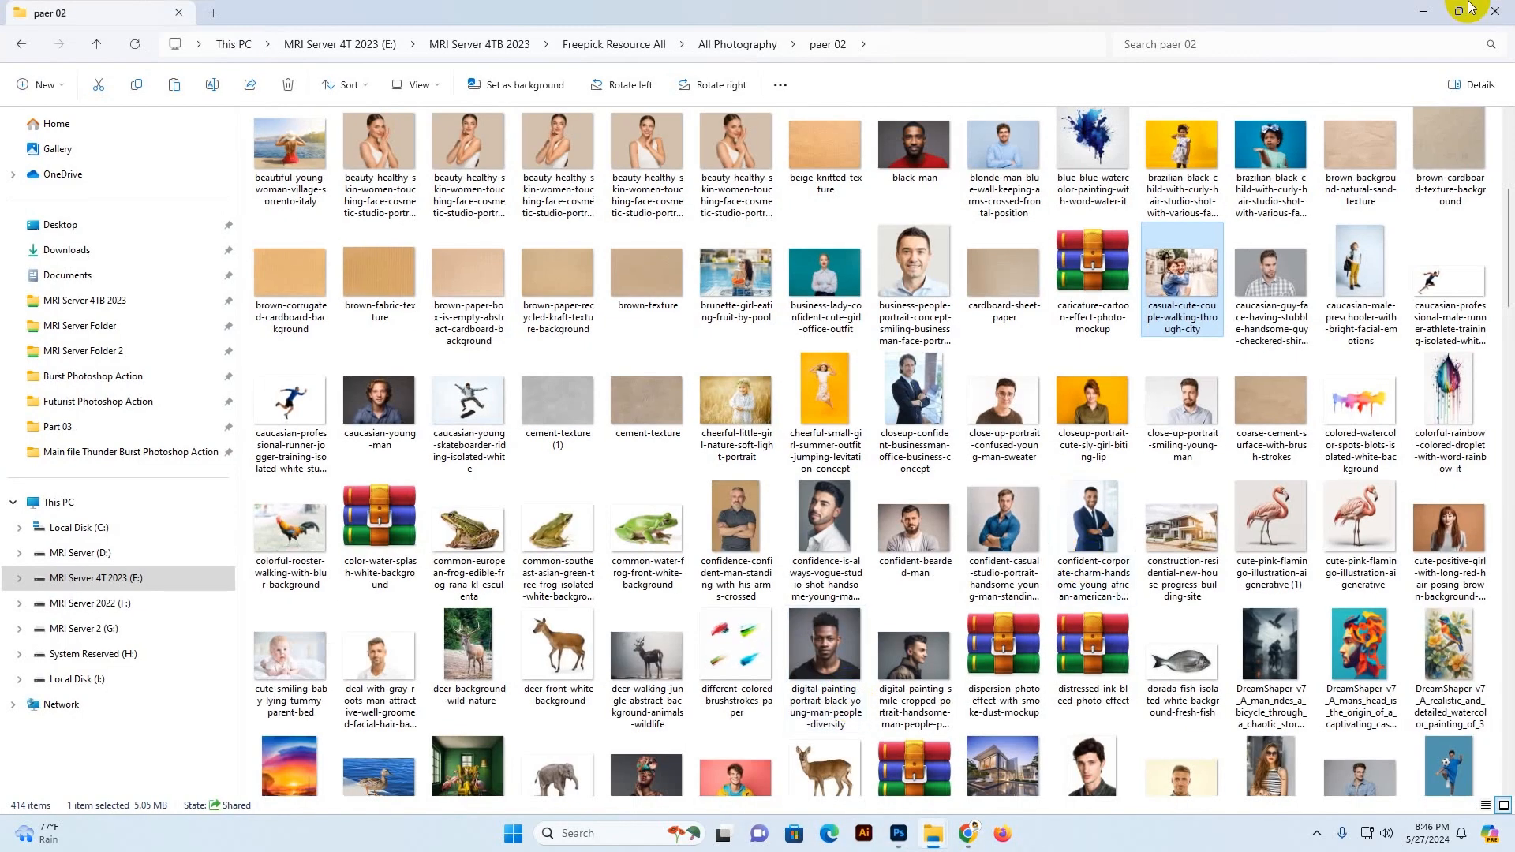
{"action": "left_click", "coordinate": [1421, 24]}
{"action": "left_click", "coordinate": [934, 833]}
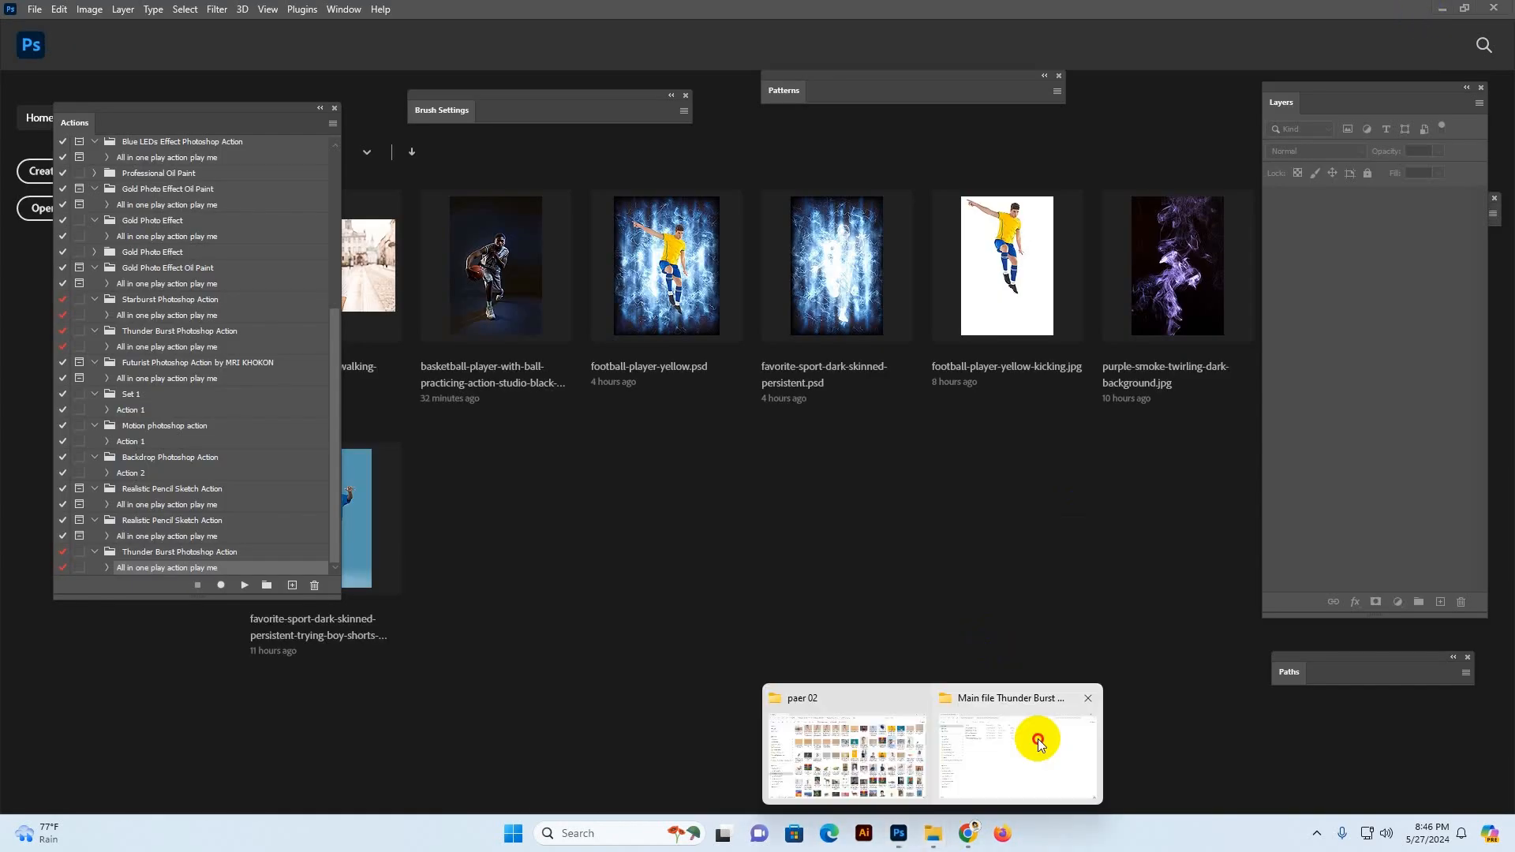
{"action": "left_click", "coordinate": [1038, 737]}
{"action": "key", "text": "alt+Left"}
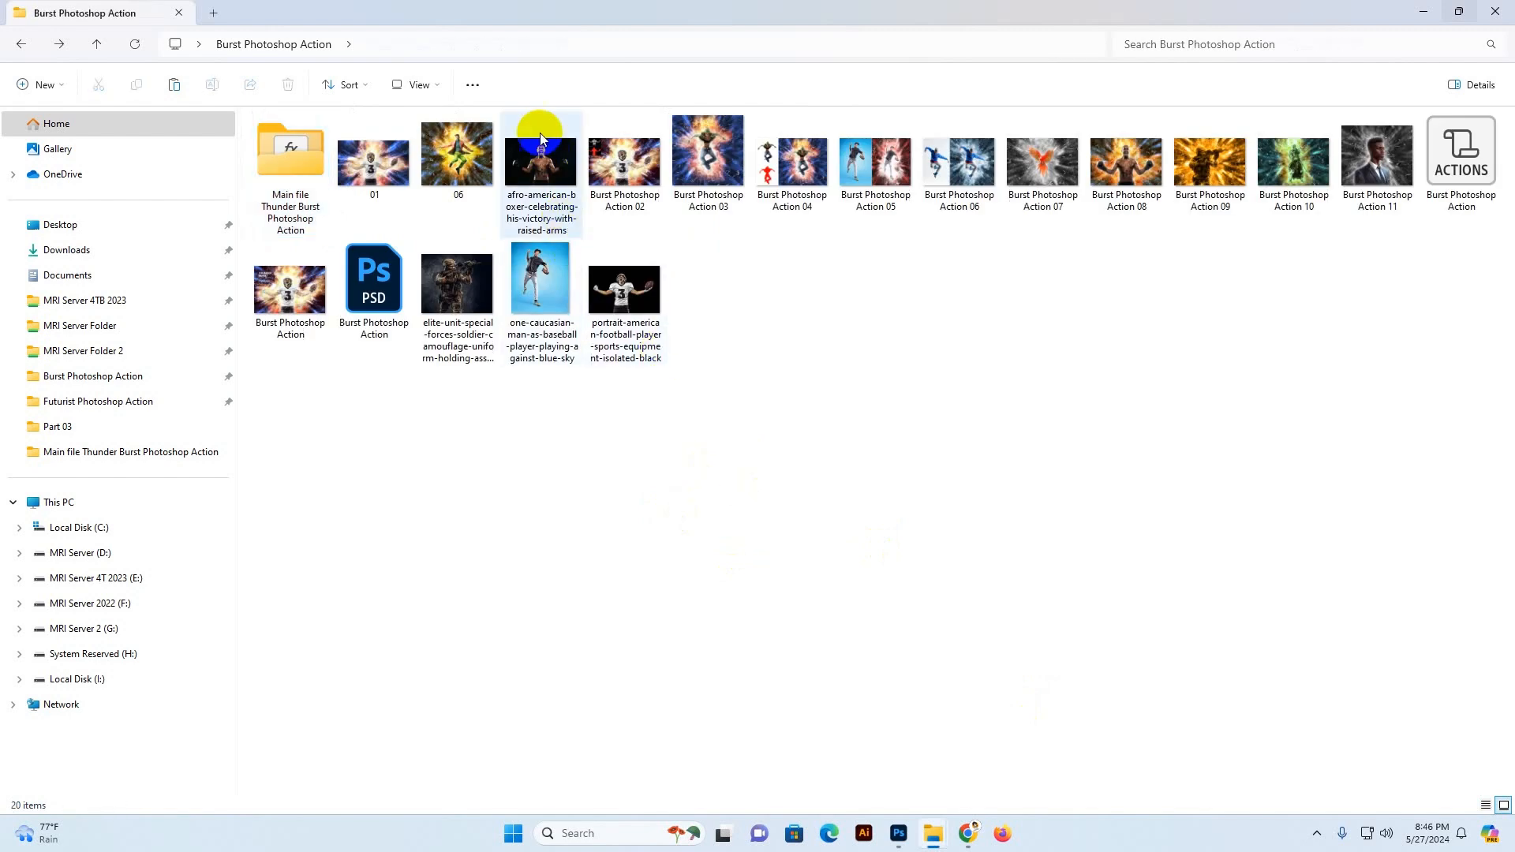
Open portrait-american-football-player-sports-equipment-isolated-black.jpg from the Burst Photoshop Action folder in Photoshop
{"action": "left_click_drag", "start_coordinate": [549, 160], "coordinate": [781, 308]}
{"action": "left_click_drag", "start_coordinate": [623, 292], "coordinate": [801, 132]}
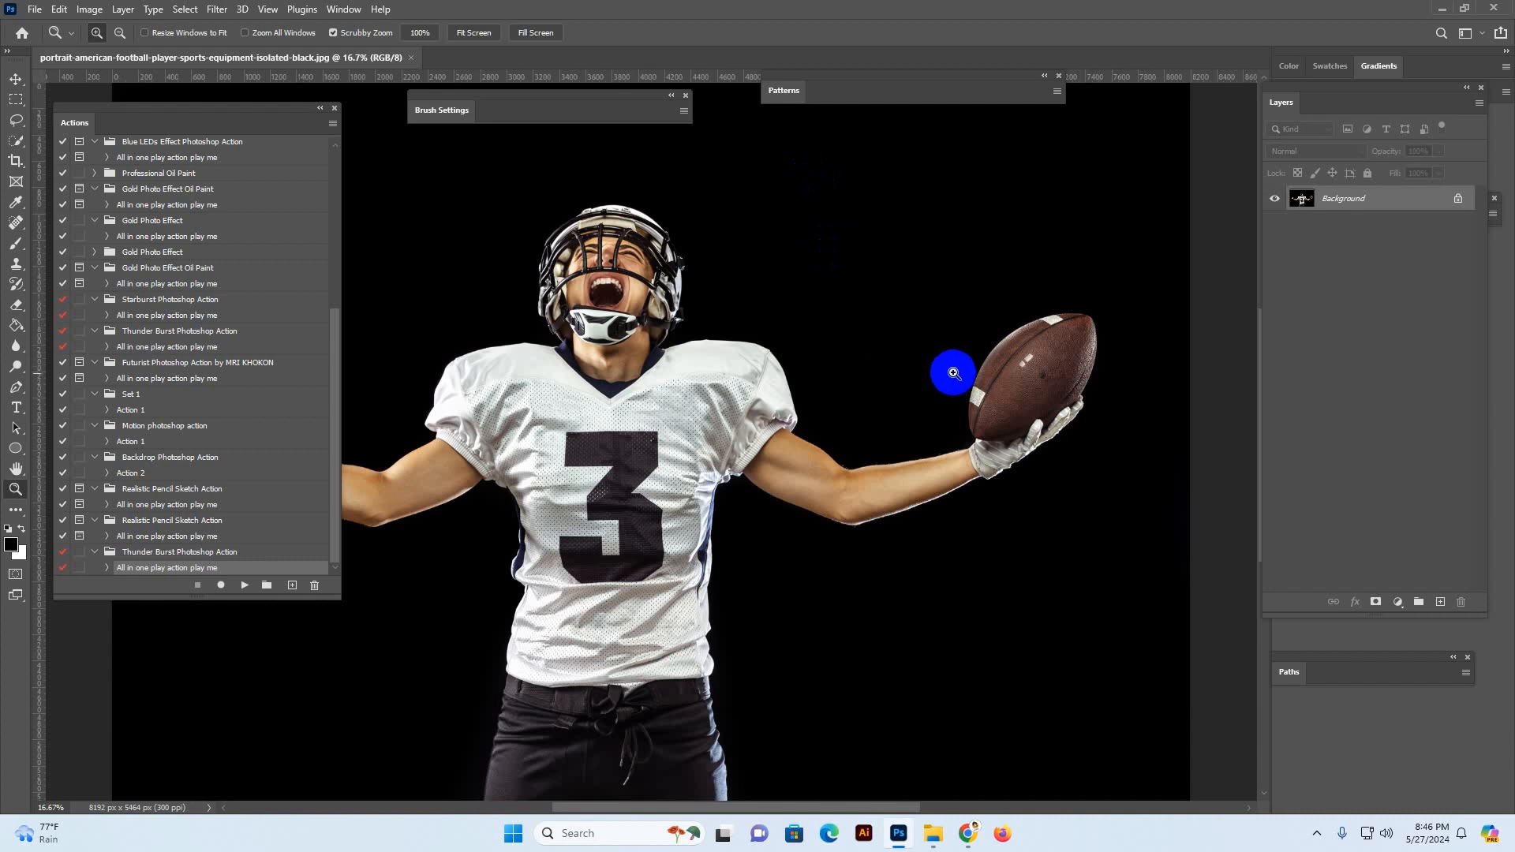
{"action": "left_click", "coordinate": [953, 373], "text": "alt"}
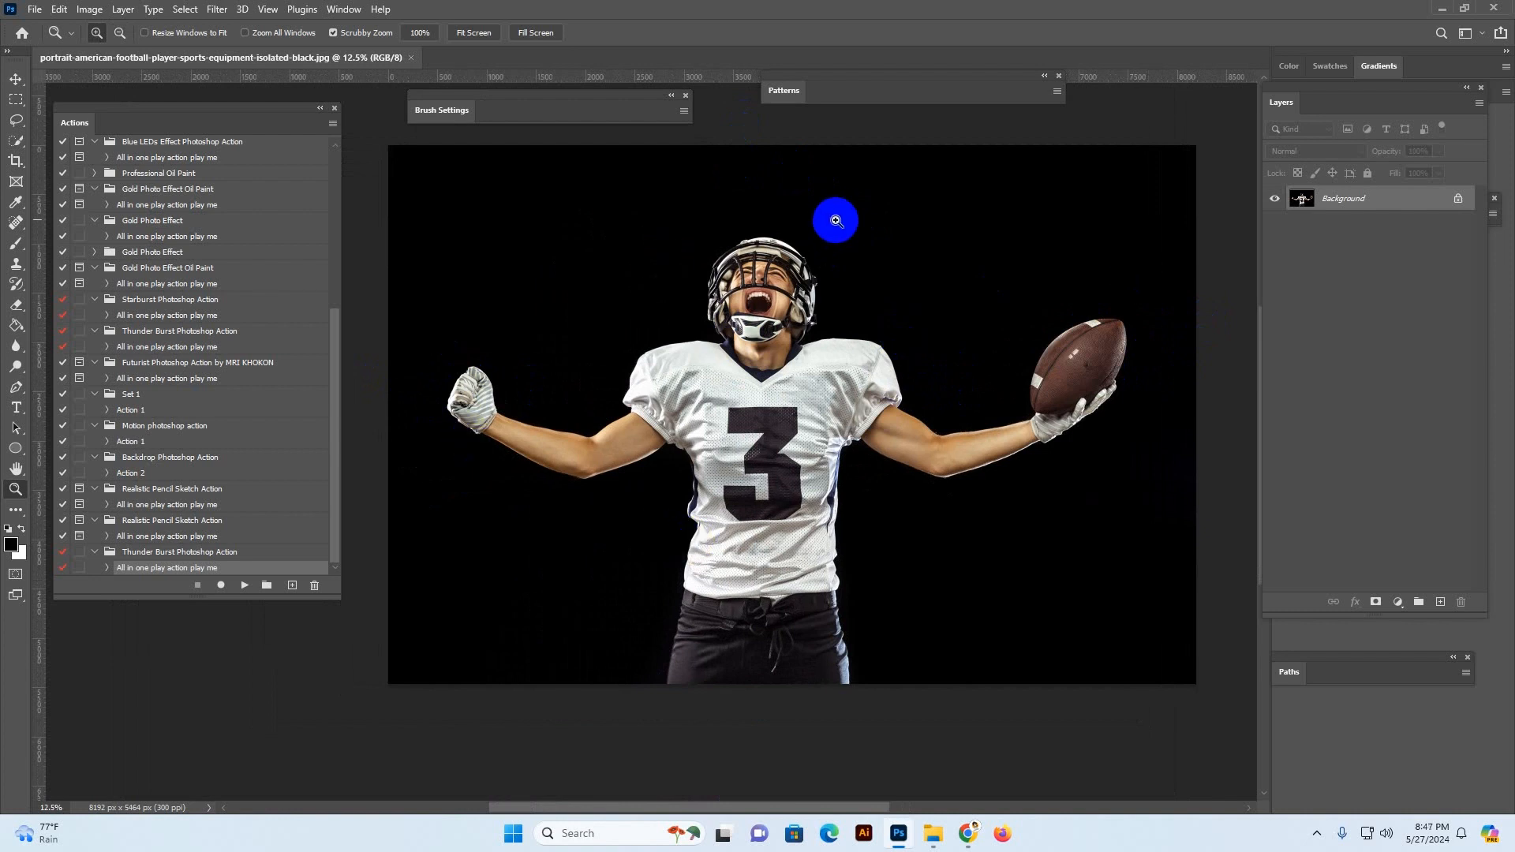
Set the photo's image mode to RGB Color
{"action": "left_click", "coordinate": [88, 9]}
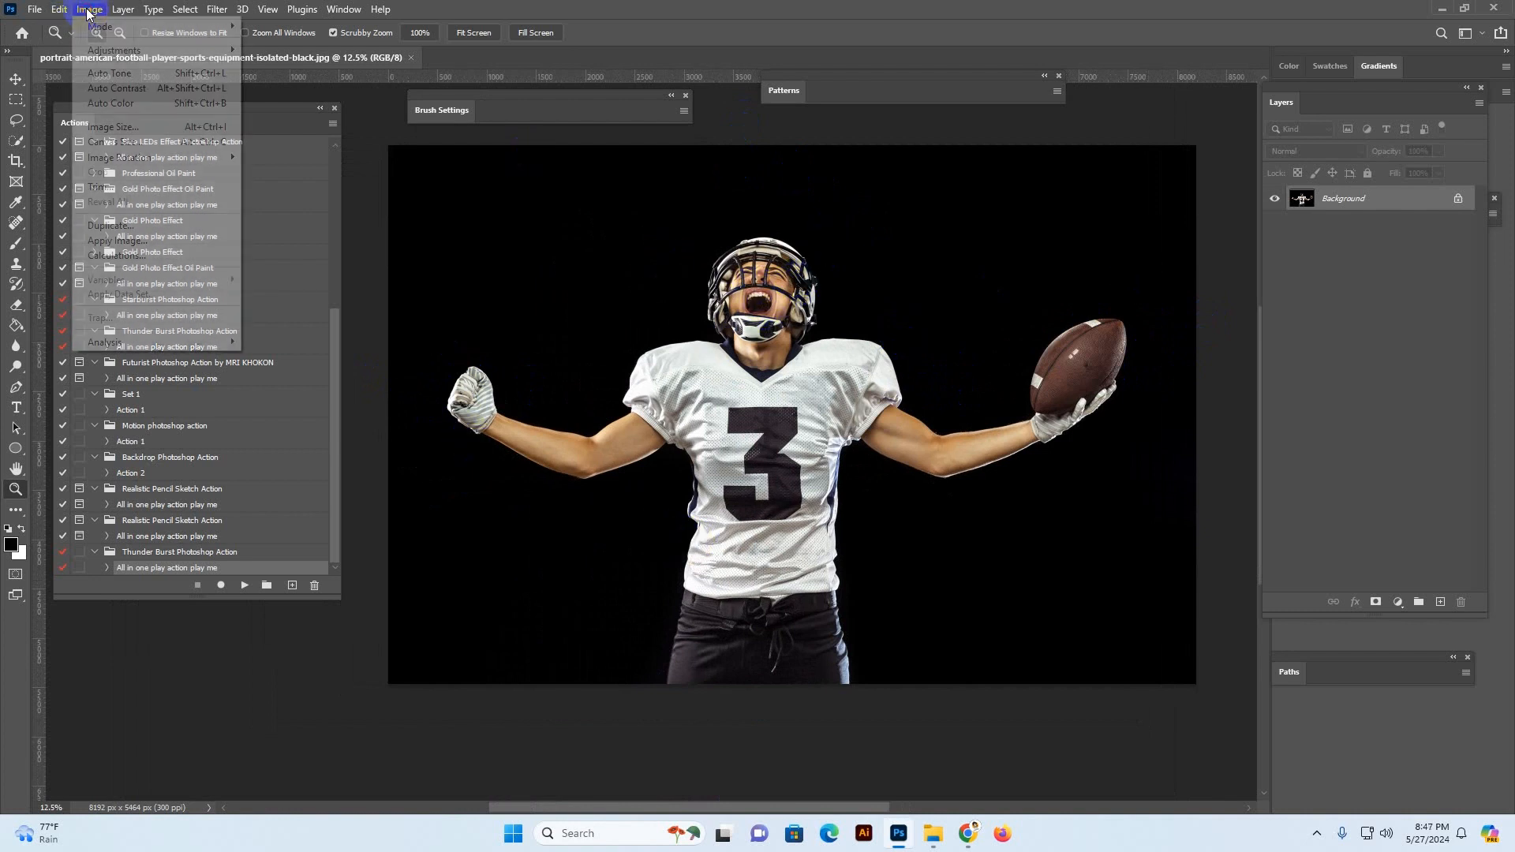
{"action": "left_click", "coordinate": [372, 59]}
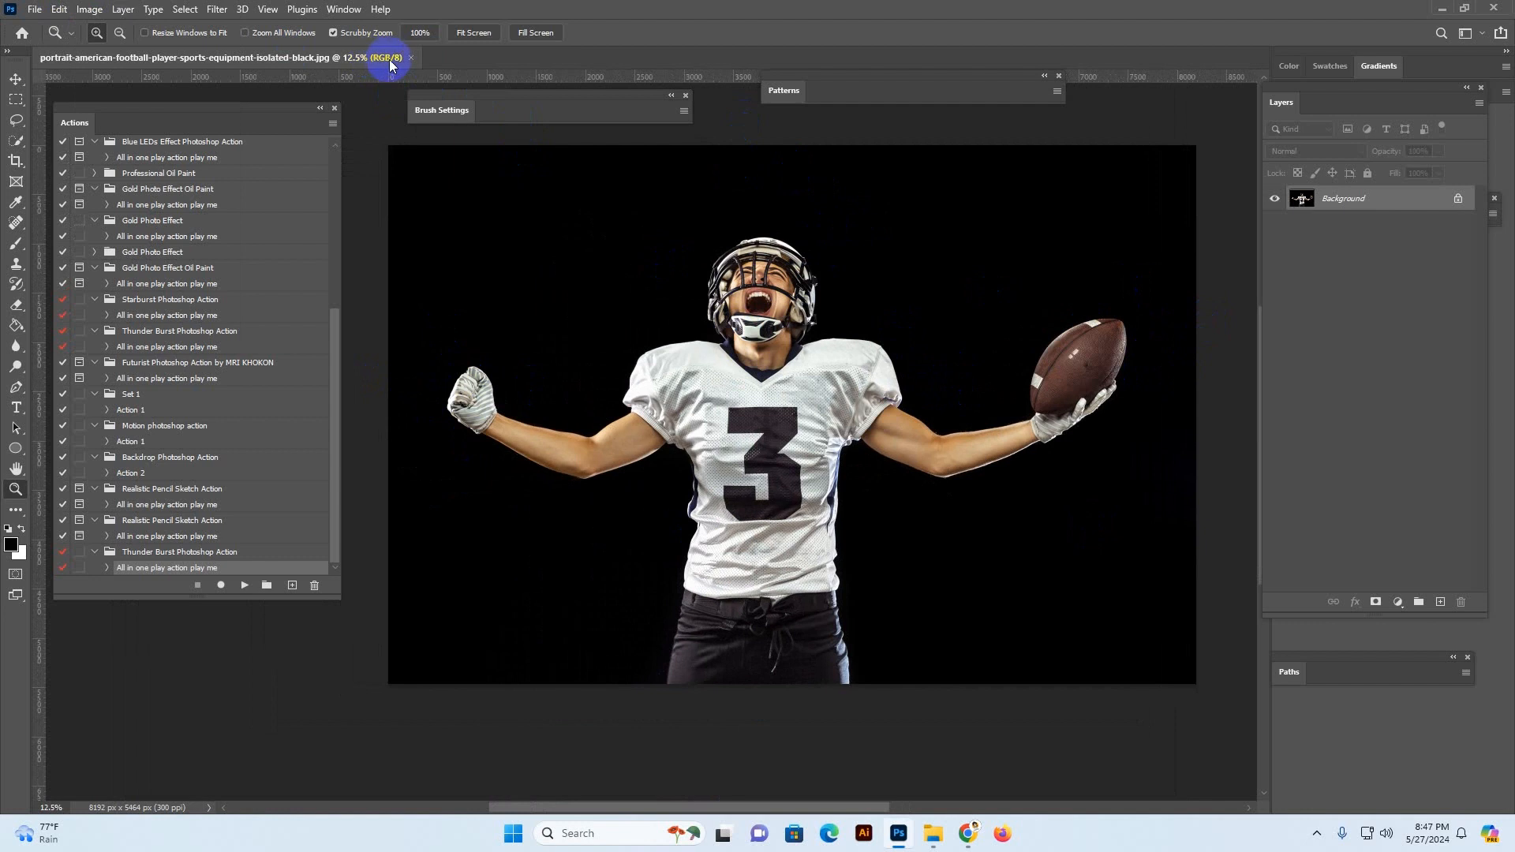
{"action": "left_click", "coordinate": [90, 10]}
{"action": "mouse_move", "coordinate": [120, 26]}
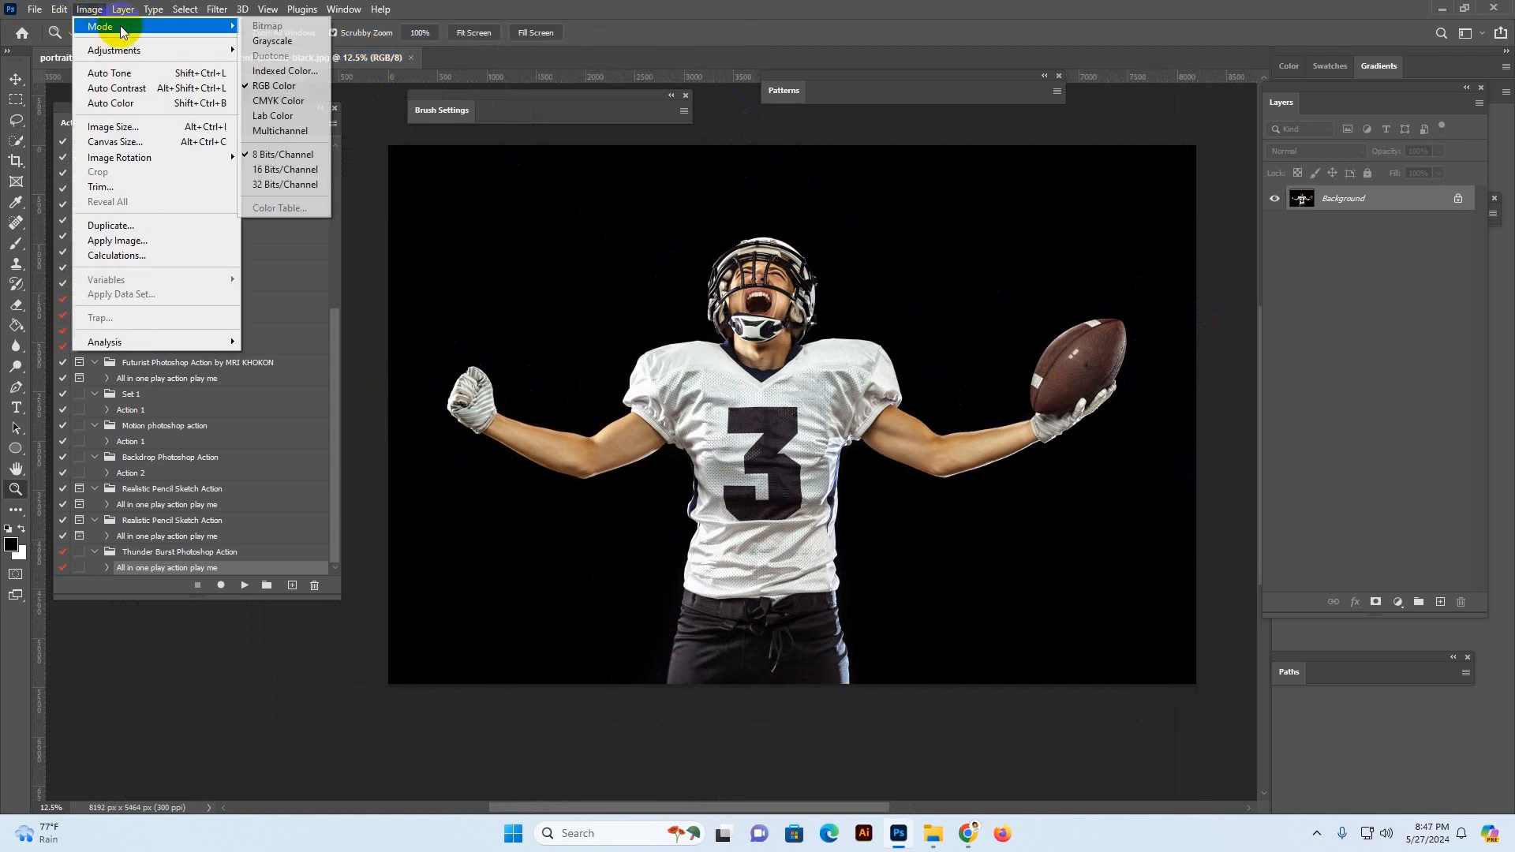
{"action": "left_click", "coordinate": [261, 87]}
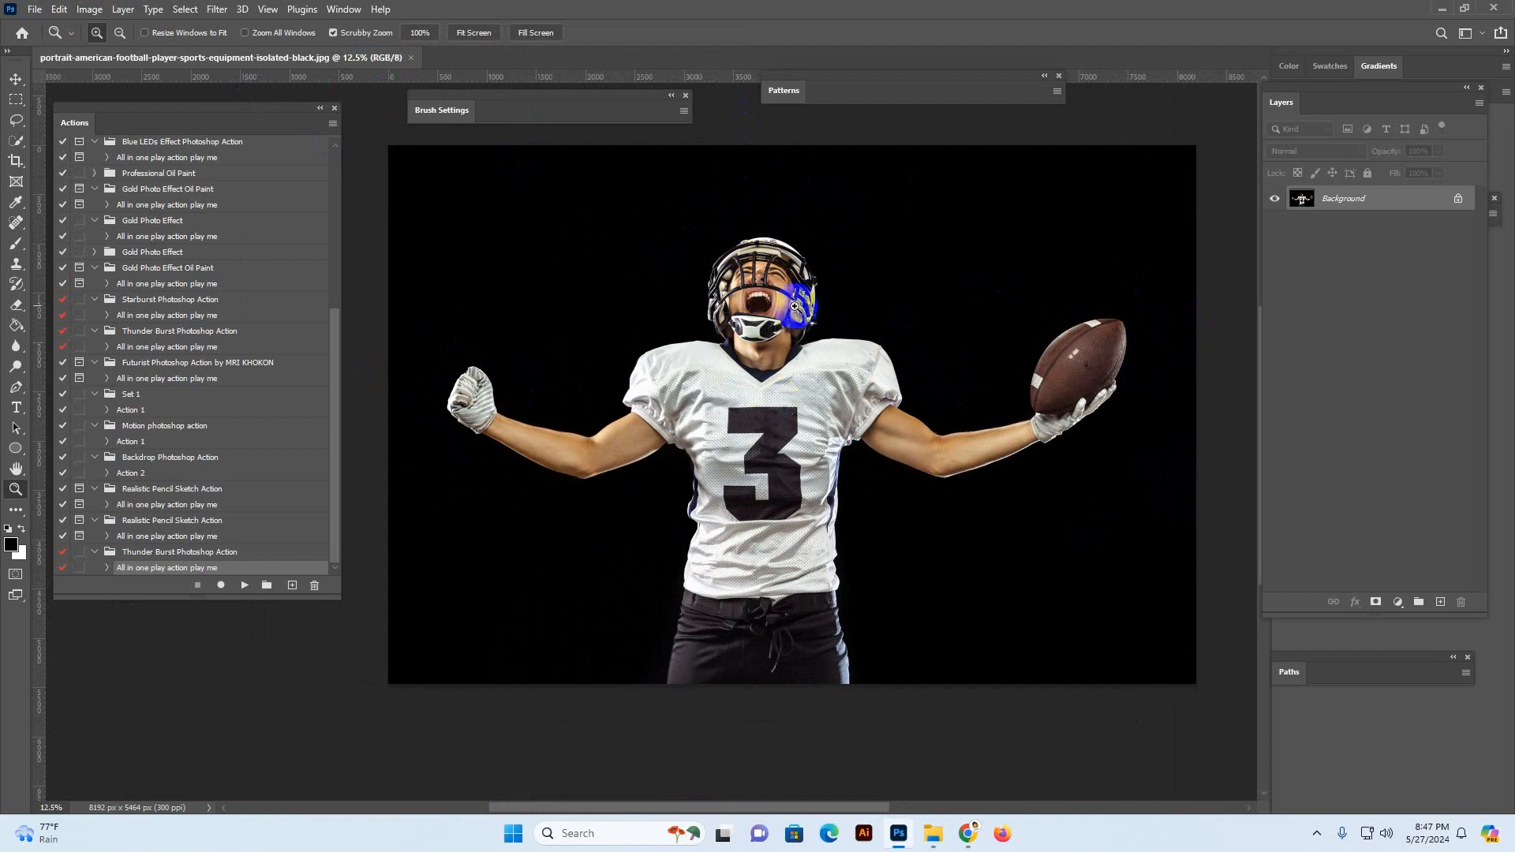
Reposition the Layers and Patterns panels and convert the locked Background into a regular layer named Layer 0
{"action": "left_click_drag", "start_coordinate": [1281, 109], "coordinate": [1186, 160]}
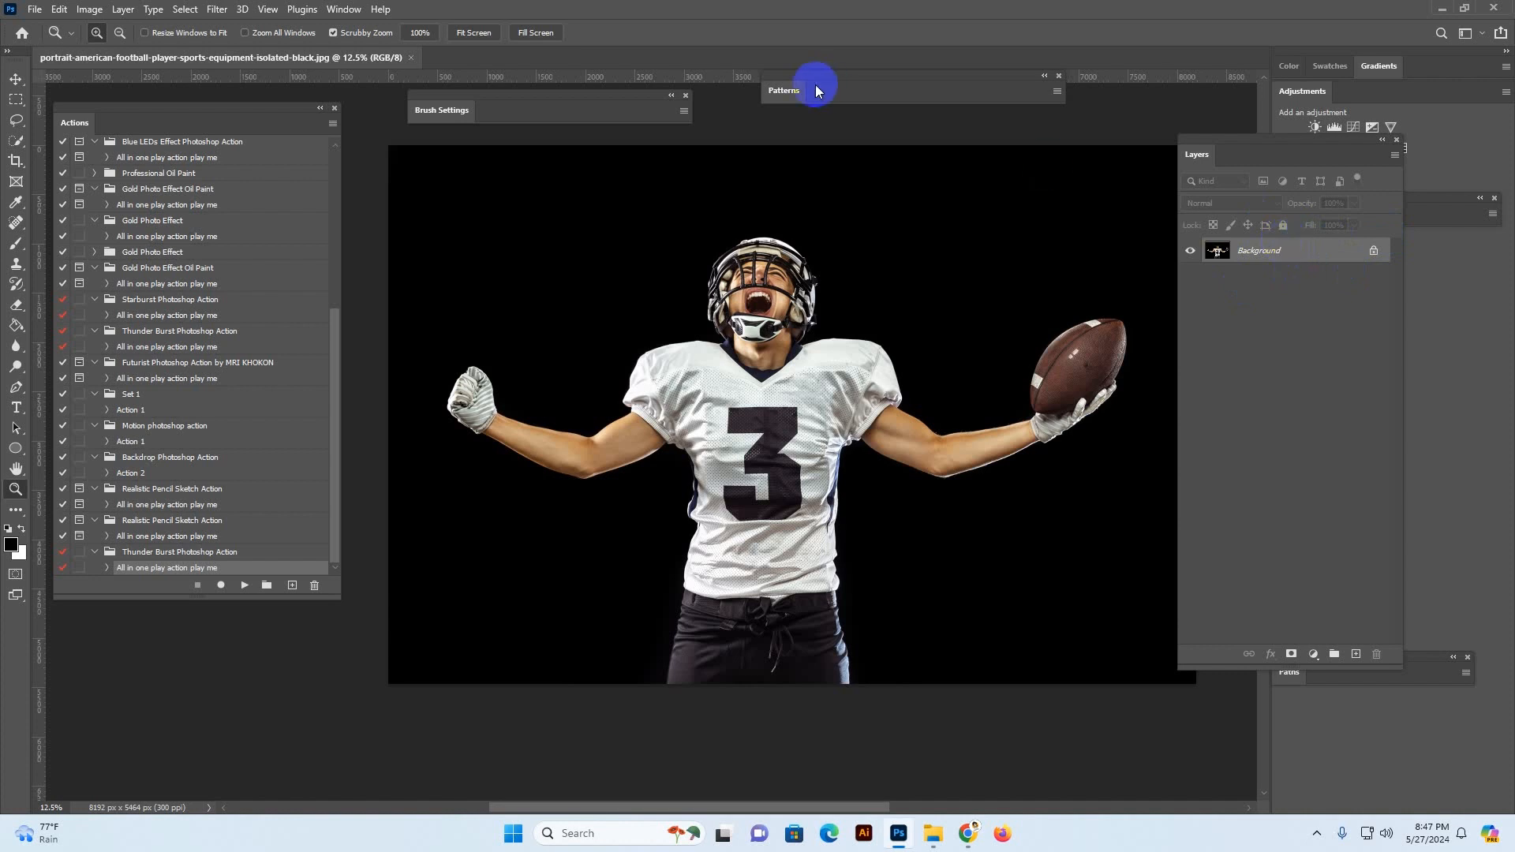
{"action": "left_click_drag", "start_coordinate": [818, 82], "coordinate": [807, 98]}
{"action": "double_click", "coordinate": [1318, 259]}
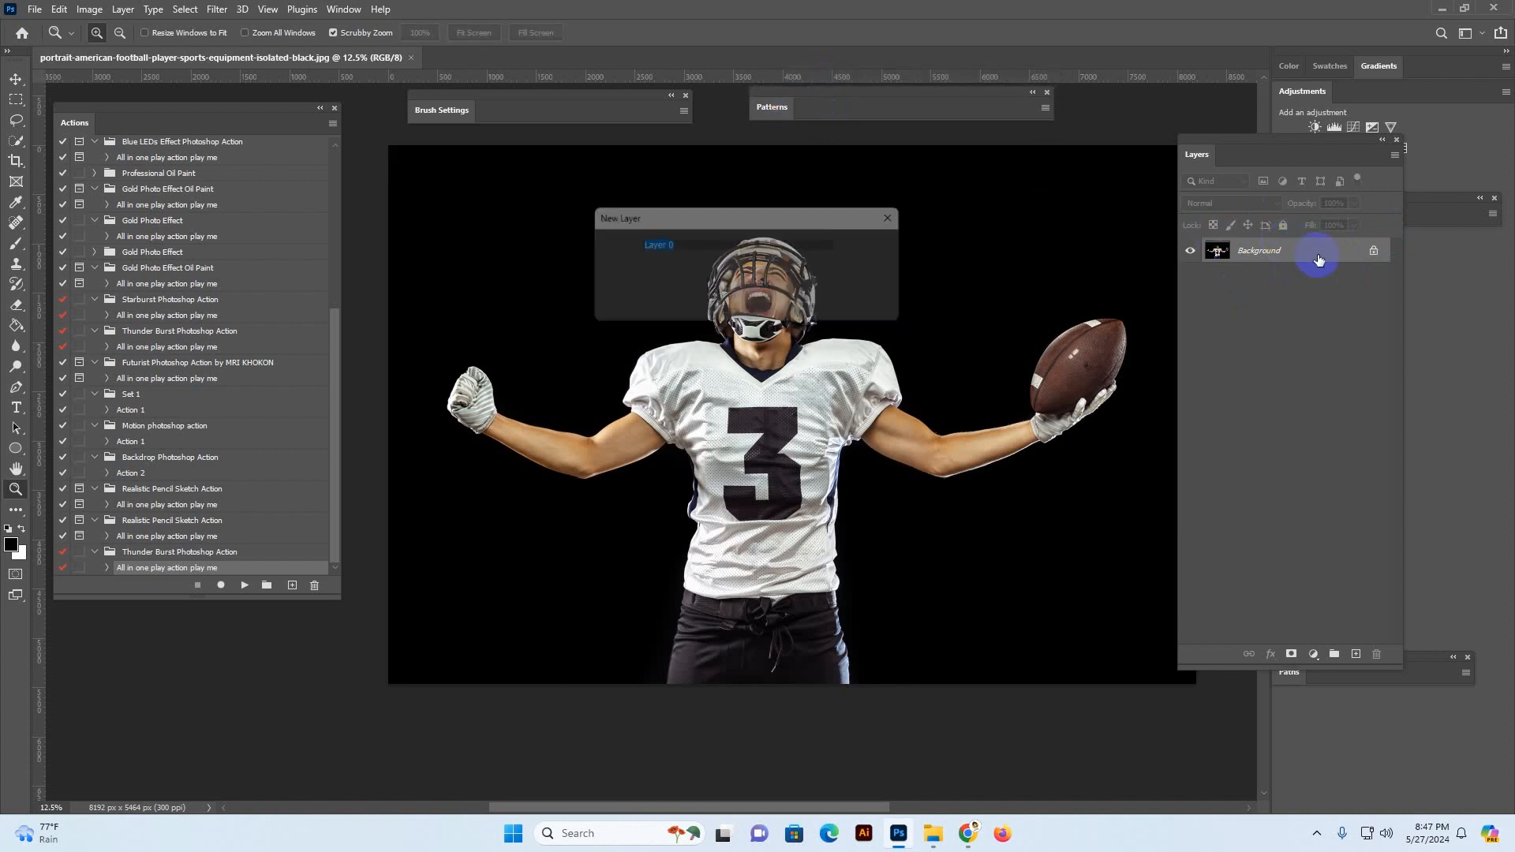
{"action": "left_click", "coordinate": [902, 249]}
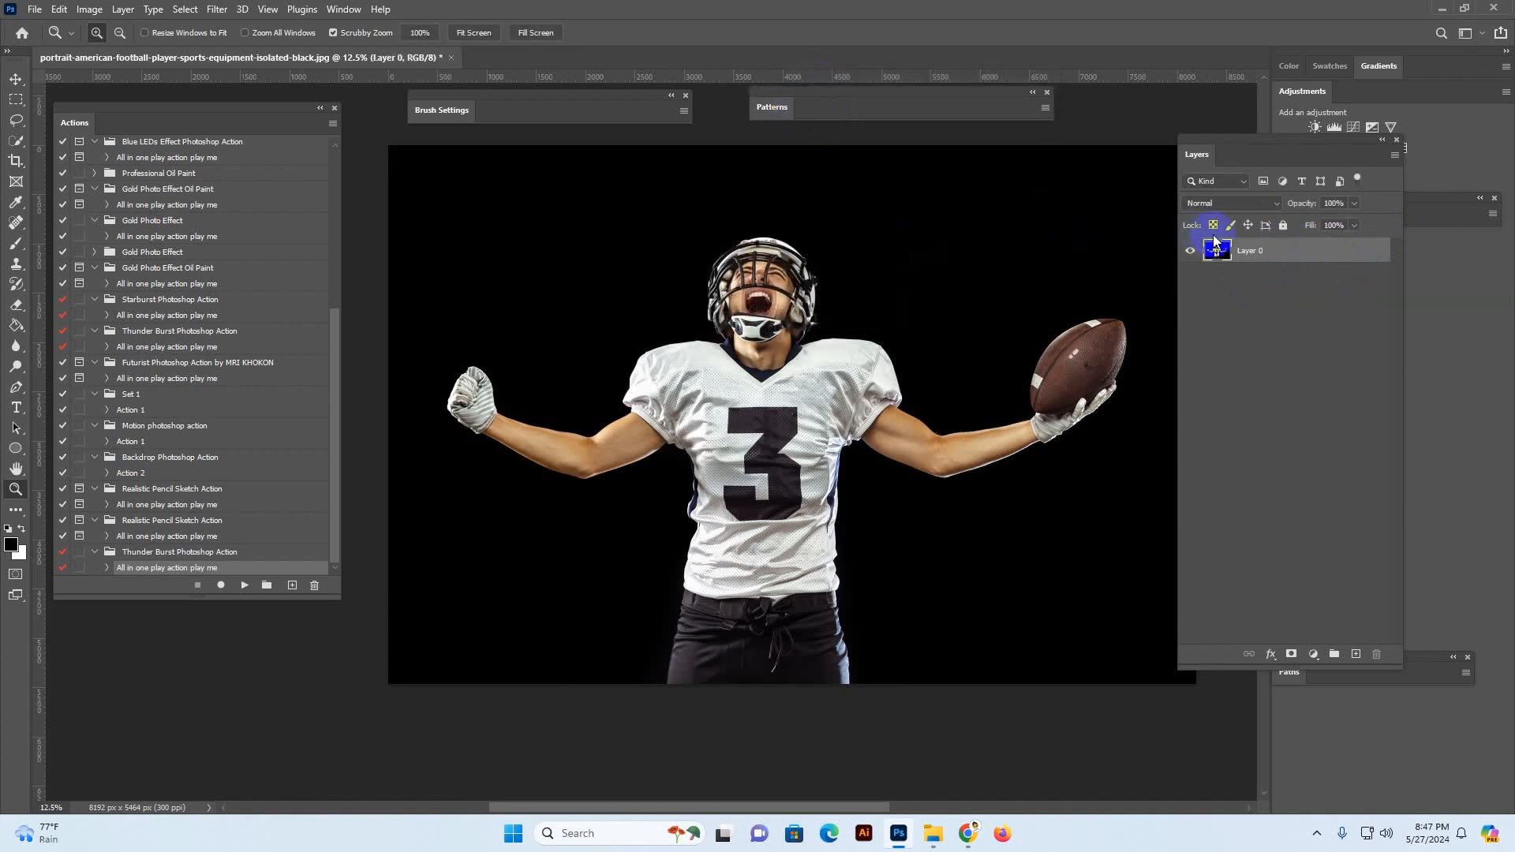
Flatten the image to turn Layer 0 back into the Background, and shift the Layers panel slightly
{"action": "right_click", "coordinate": [1302, 254]}
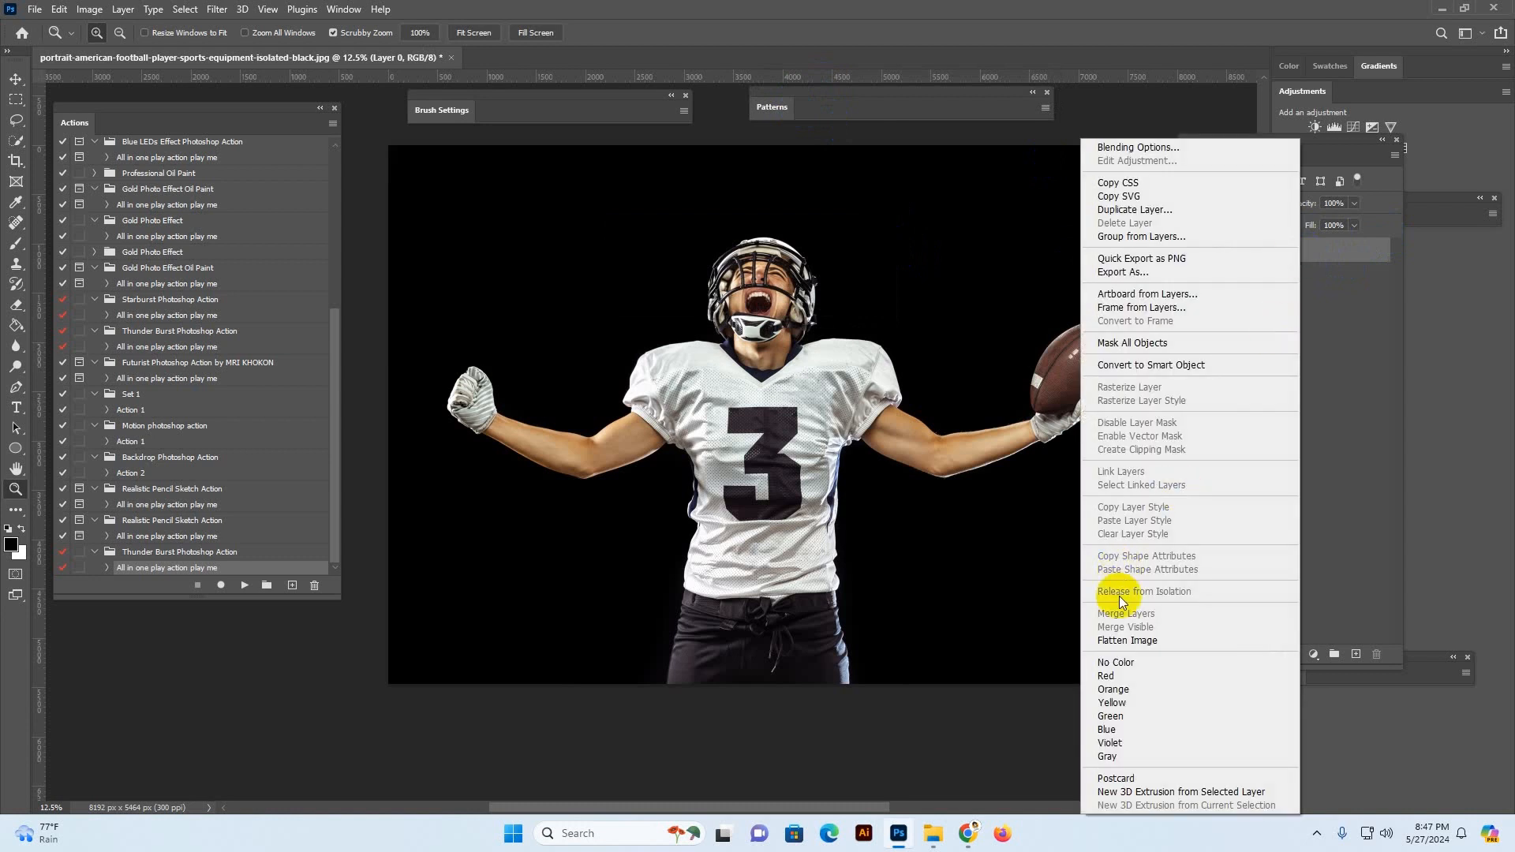
{"action": "left_click", "coordinate": [1134, 642]}
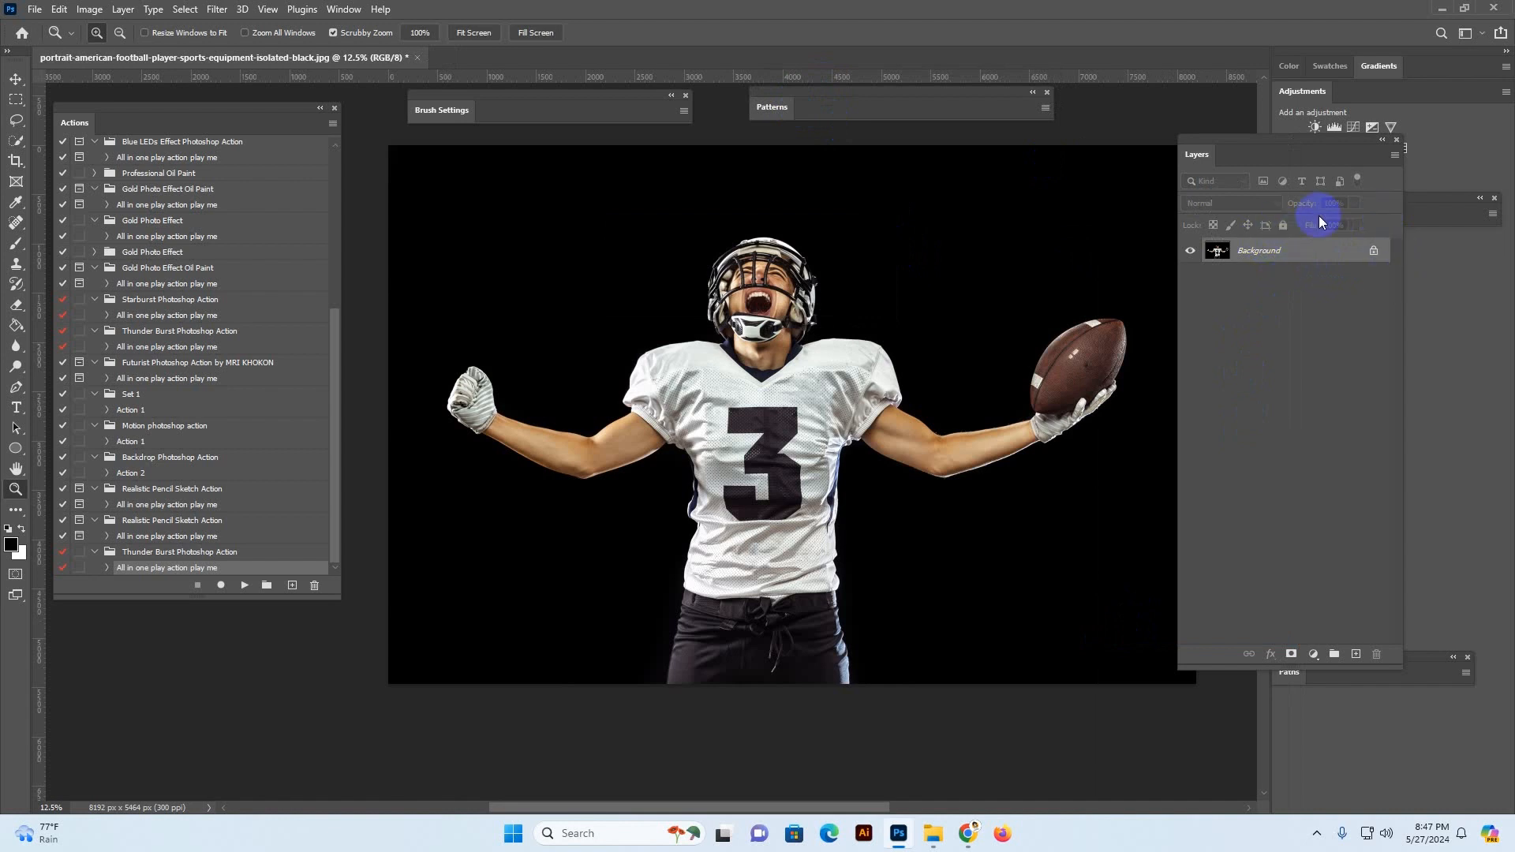
{"action": "left_click_drag", "start_coordinate": [1210, 144], "coordinate": [1281, 157]}
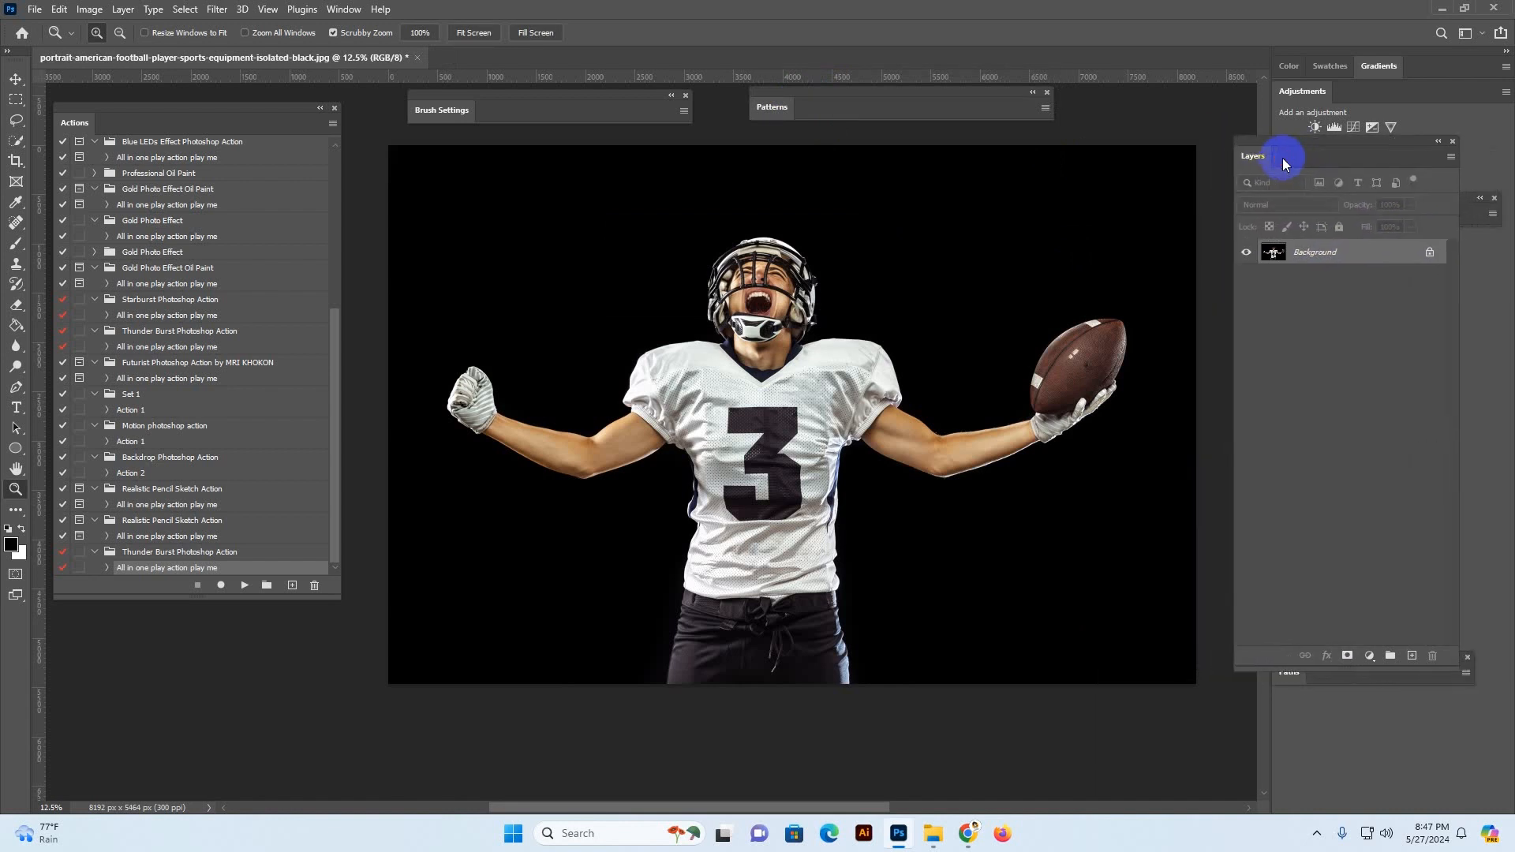
Extend the canvas with the Crop tool beyond the photo's left, right and top edges to about 9272 x 5919 px
{"action": "left_click", "coordinate": [724, 366]}
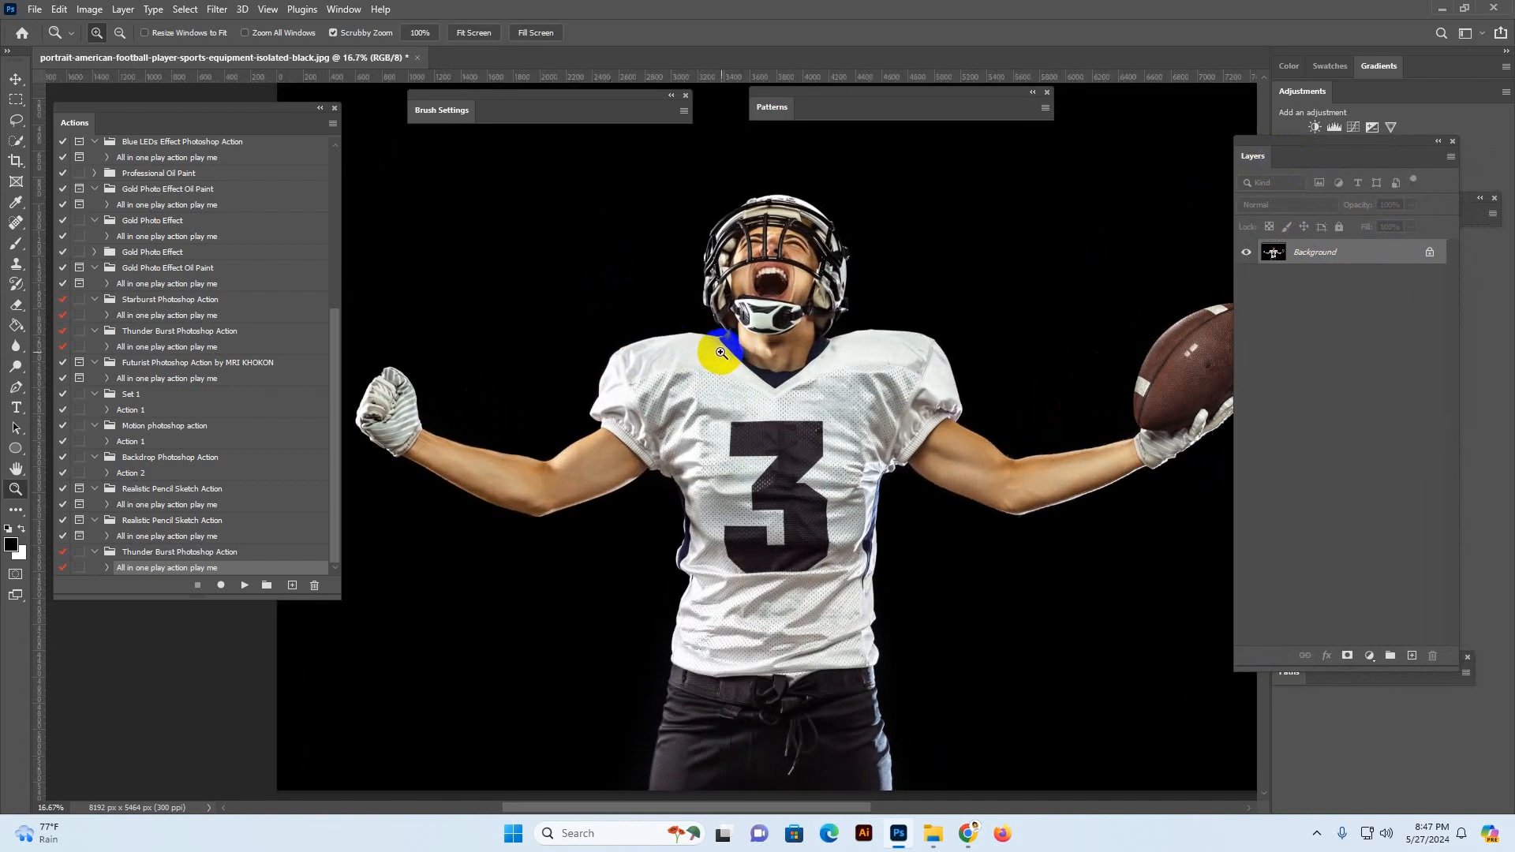
{"action": "left_click", "coordinate": [722, 364], "text": "alt"}
{"action": "left_click", "coordinate": [722, 364], "text": "alt"}
{"action": "left_click", "coordinate": [16, 163]}
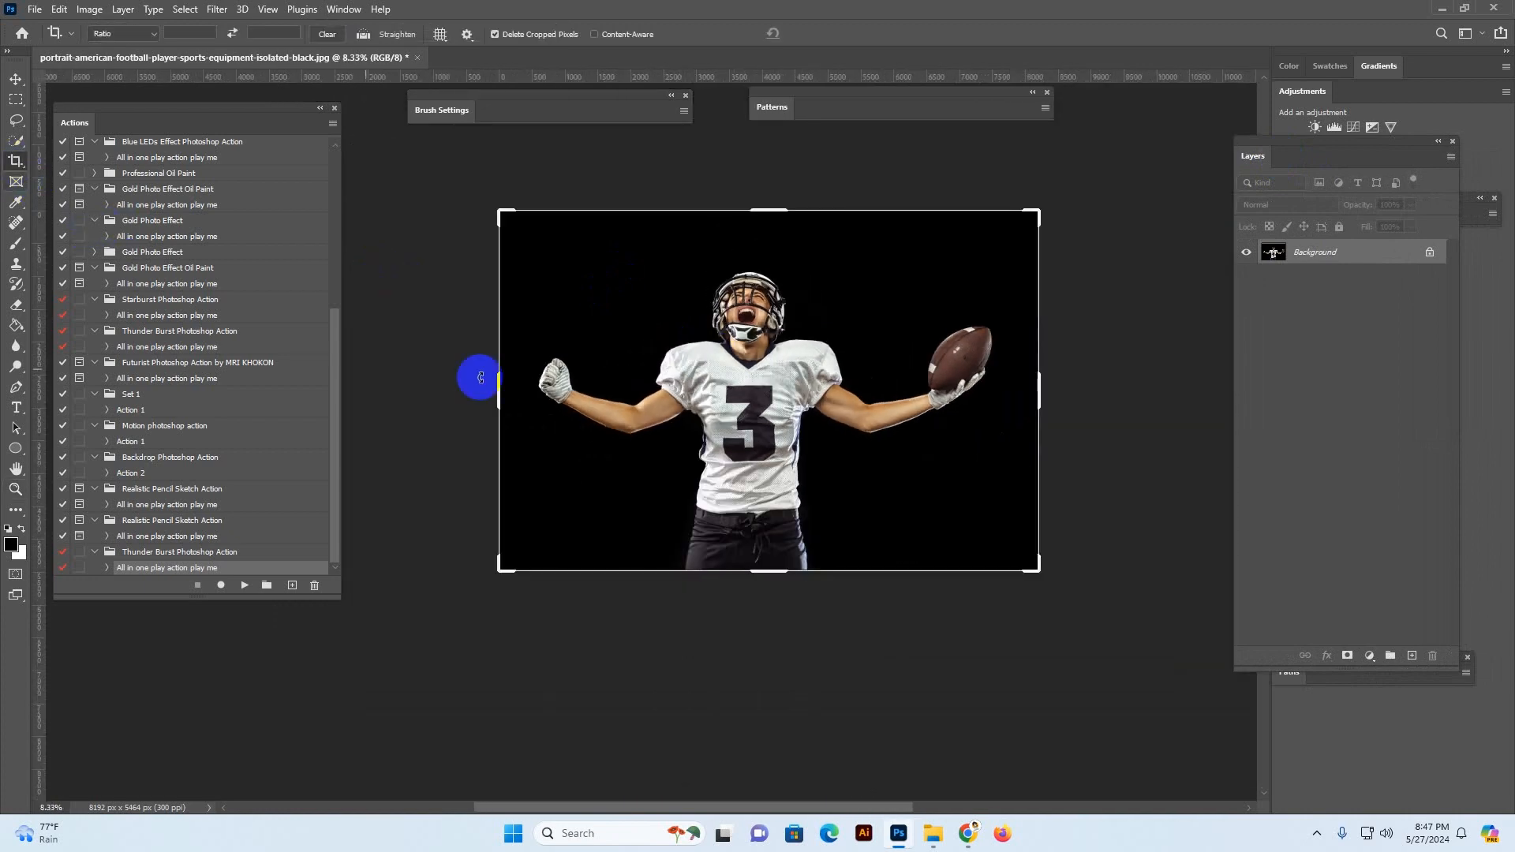
{"action": "left_click_drag", "start_coordinate": [508, 389], "coordinate": [490, 395]}
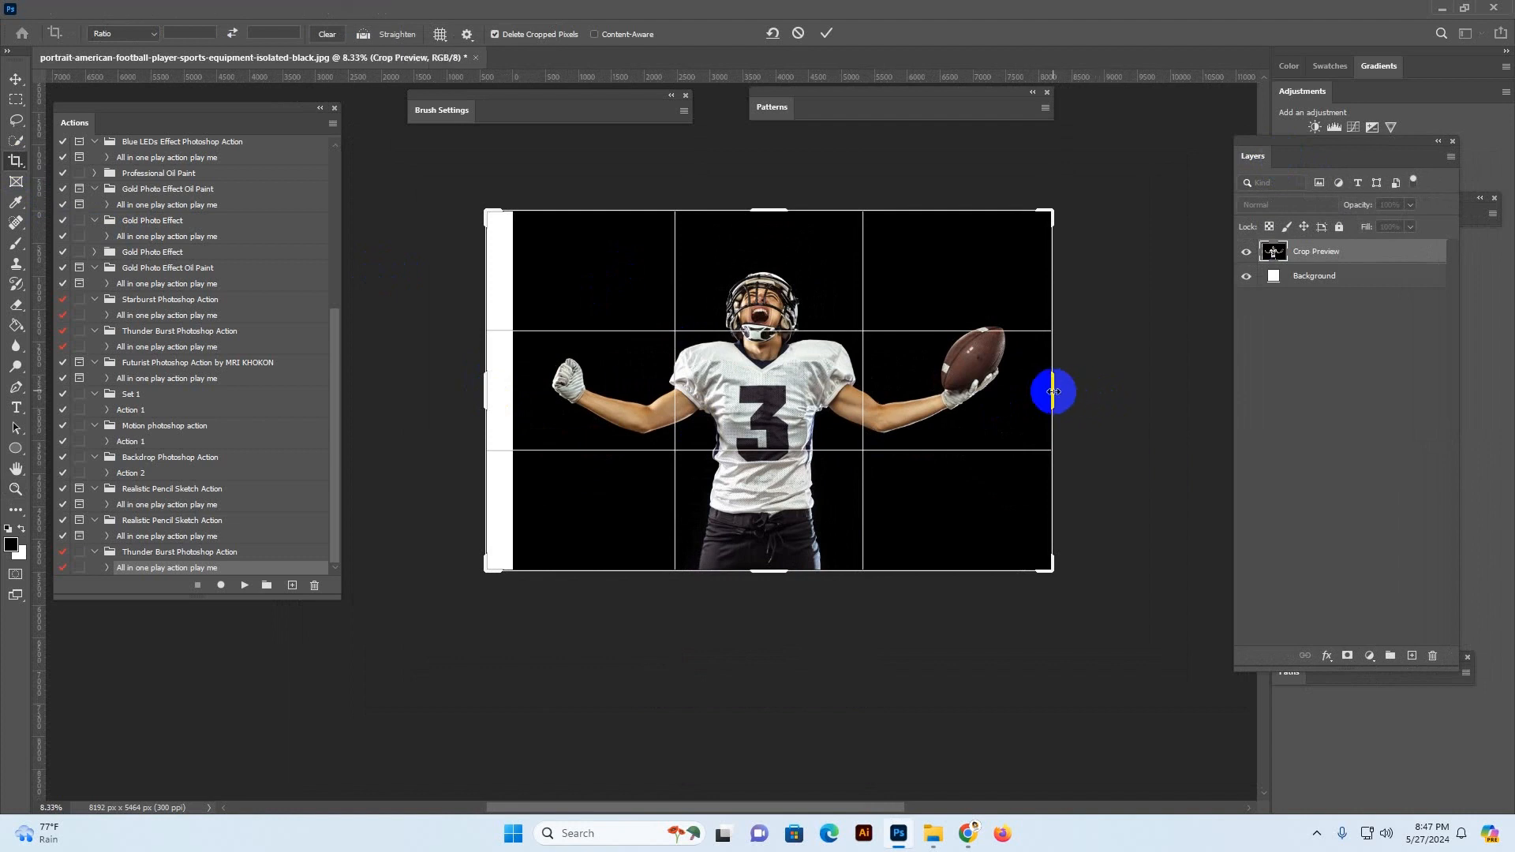
{"action": "left_click_drag", "start_coordinate": [1052, 394], "coordinate": [1072, 392]}
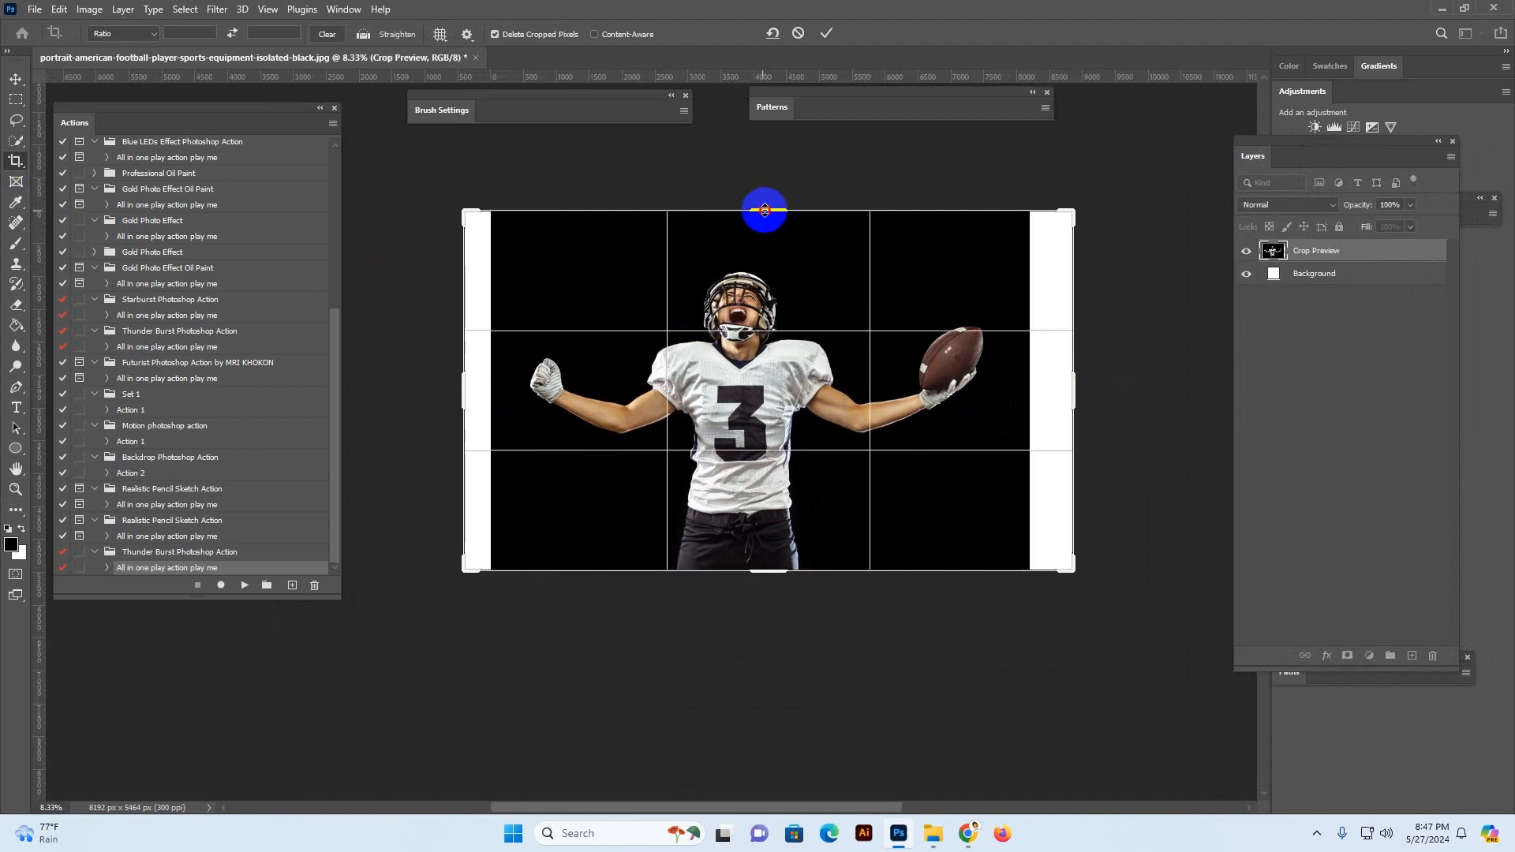
{"action": "left_click_drag", "start_coordinate": [764, 212], "coordinate": [761, 195]}
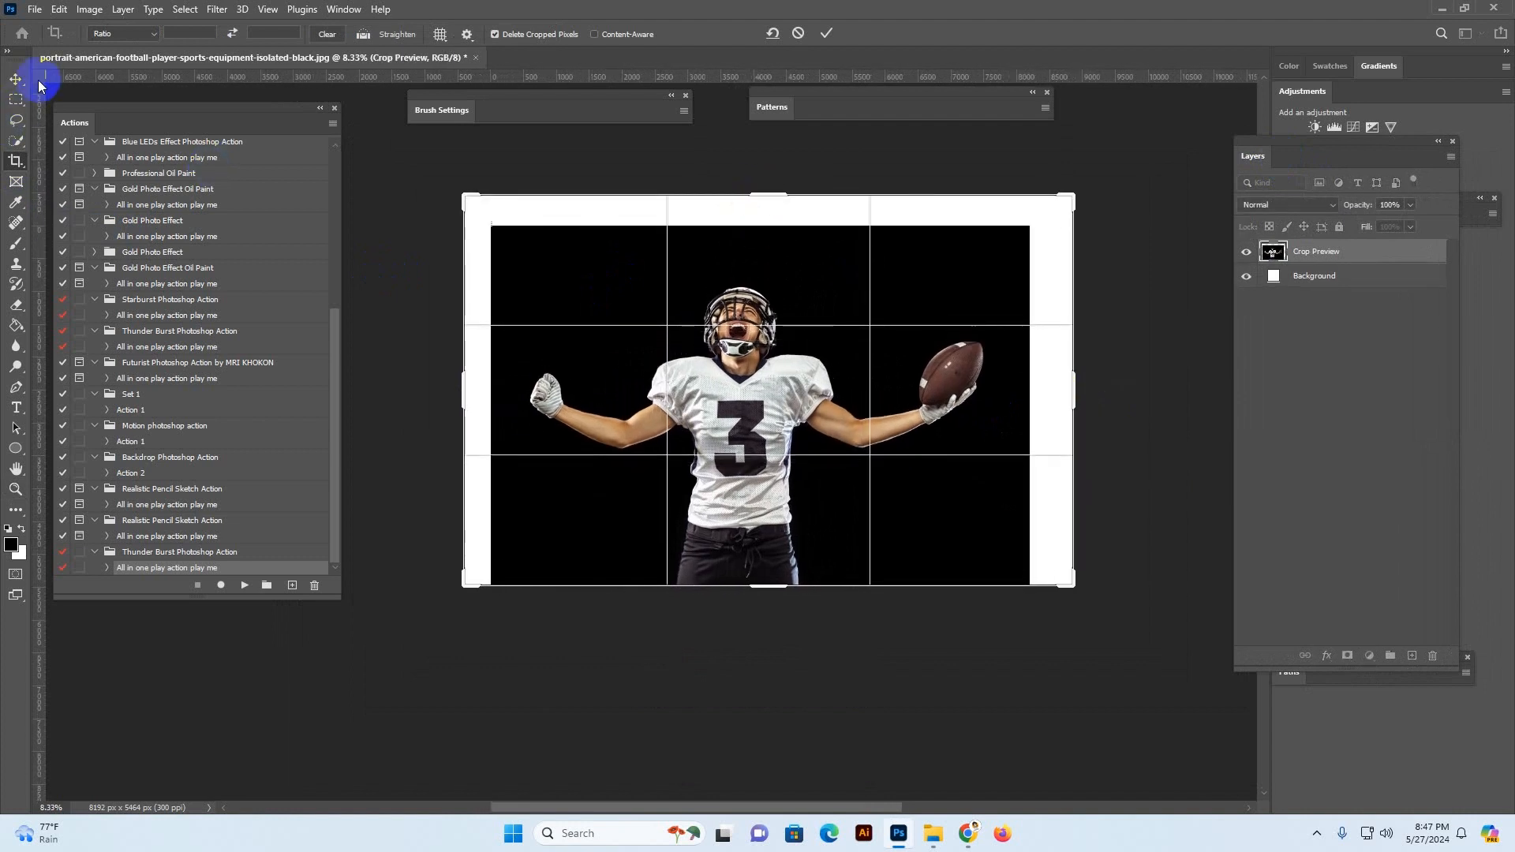
{"action": "left_click", "coordinate": [17, 80]}
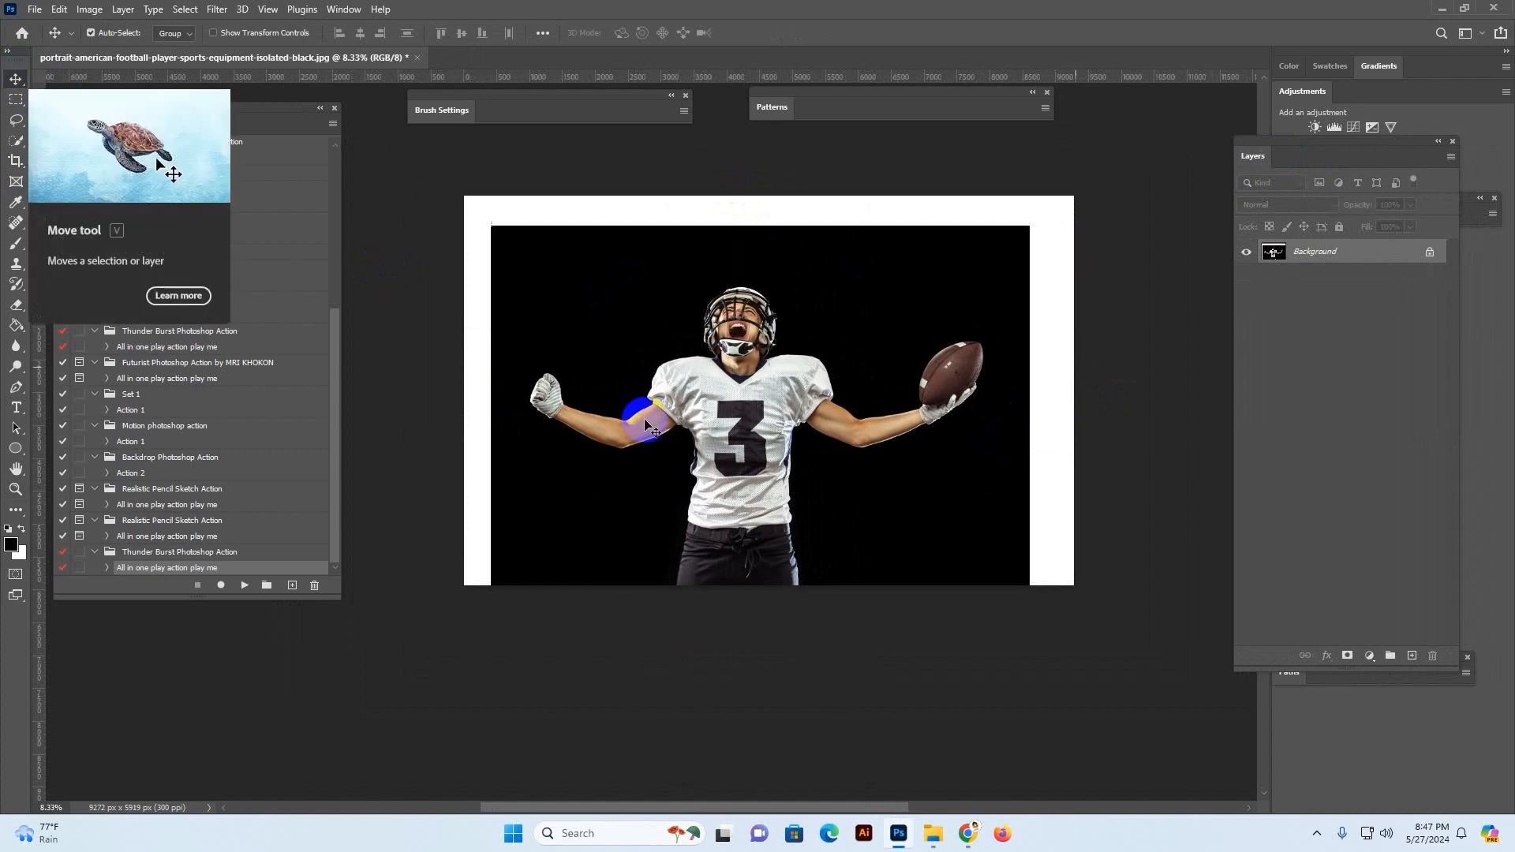
Resize the image to a width of 3500 pixels, keeping the proportions and the 300 pixels/inch resolution
{"action": "left_click", "coordinate": [89, 9]}
{"action": "left_click", "coordinate": [113, 126]}
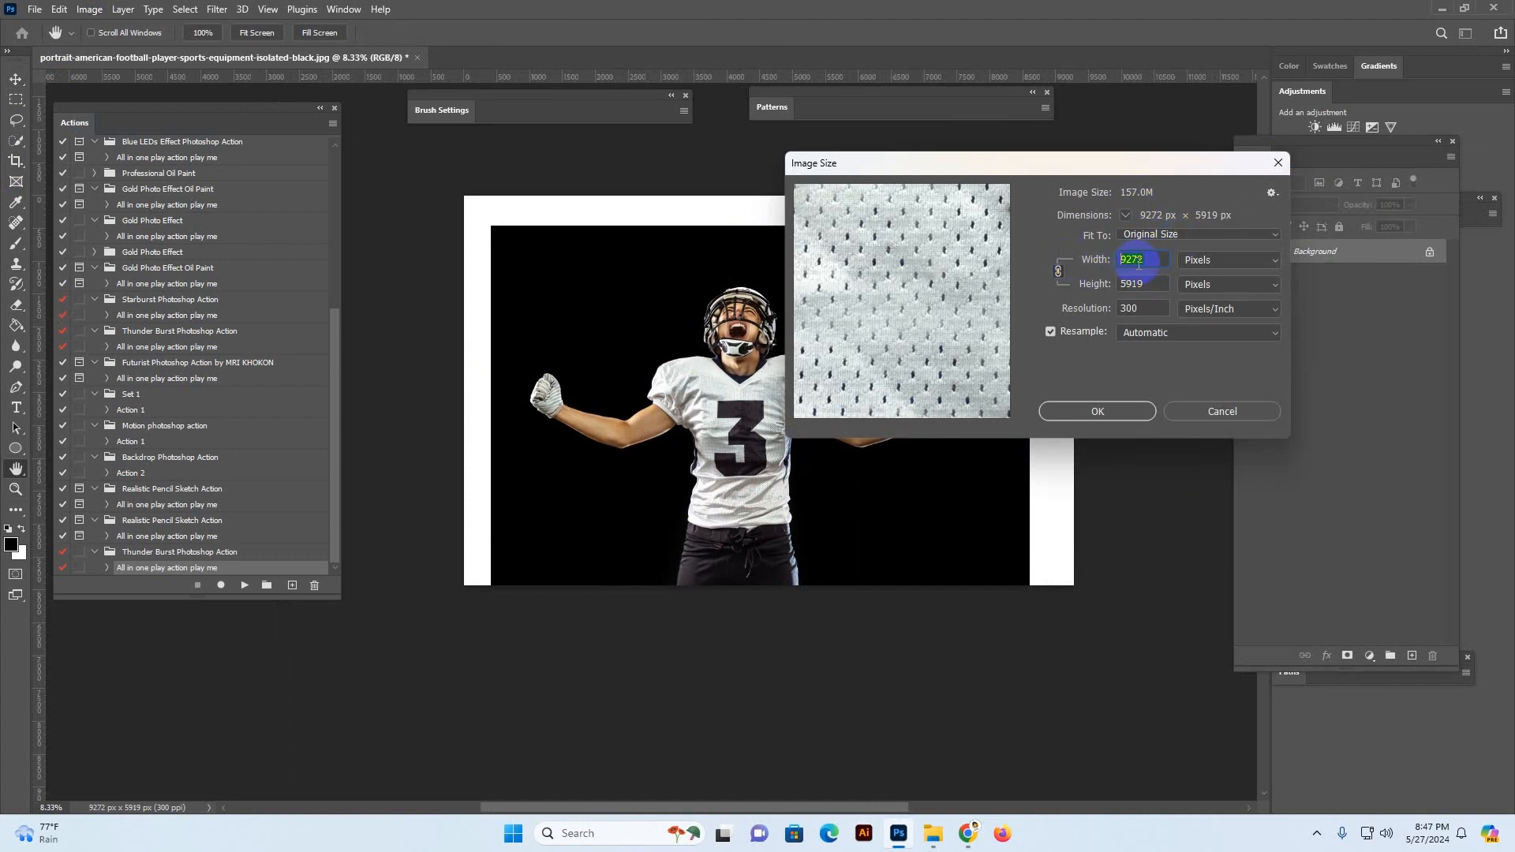
{"action": "left_click", "coordinate": [1205, 266]}
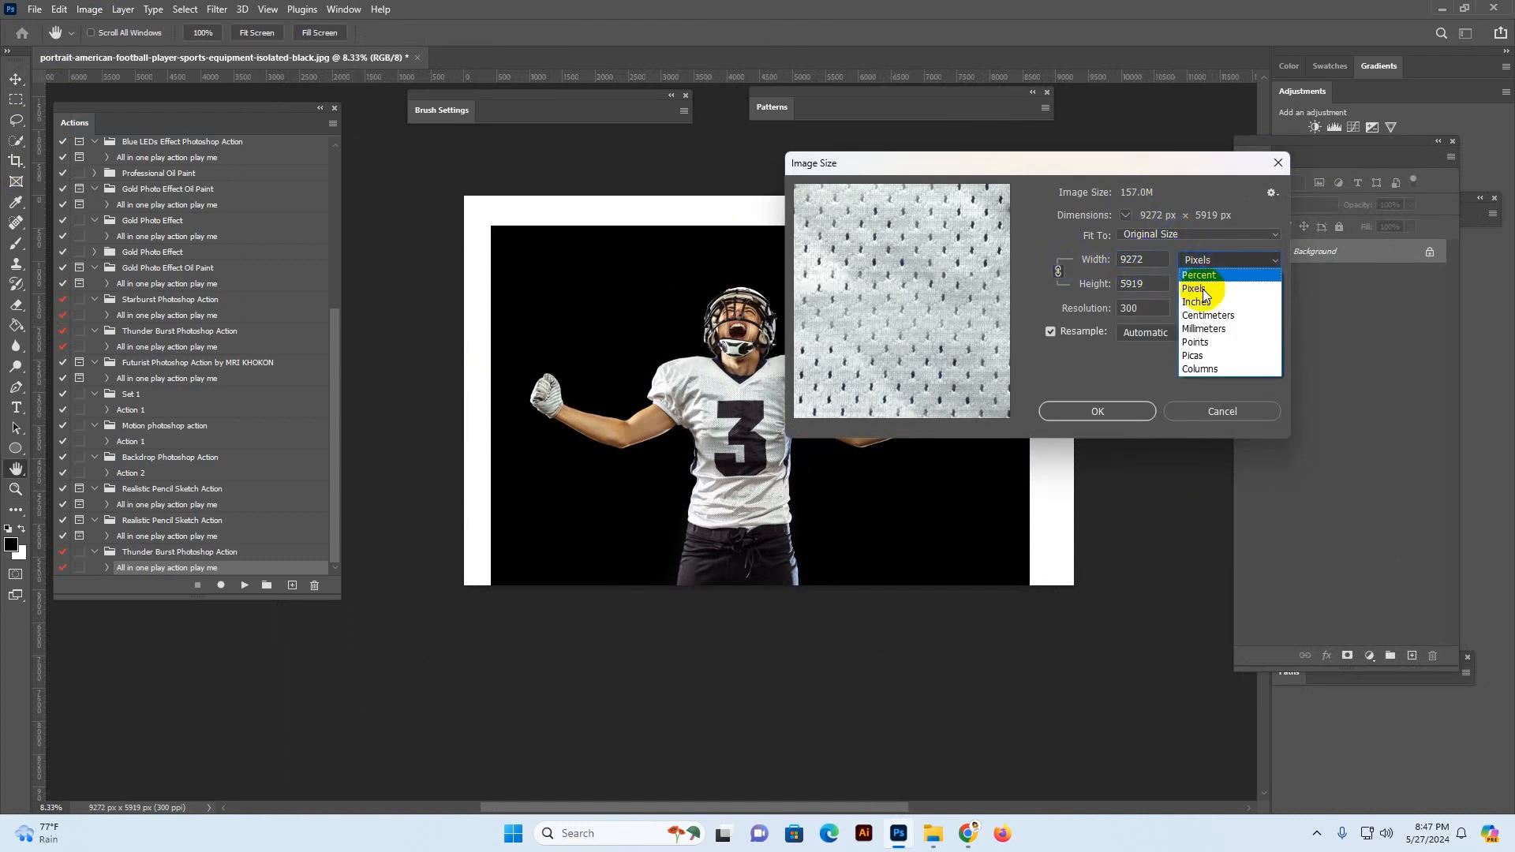
{"action": "left_click", "coordinate": [1148, 247]}
{"action": "double_click", "coordinate": [1133, 260]}
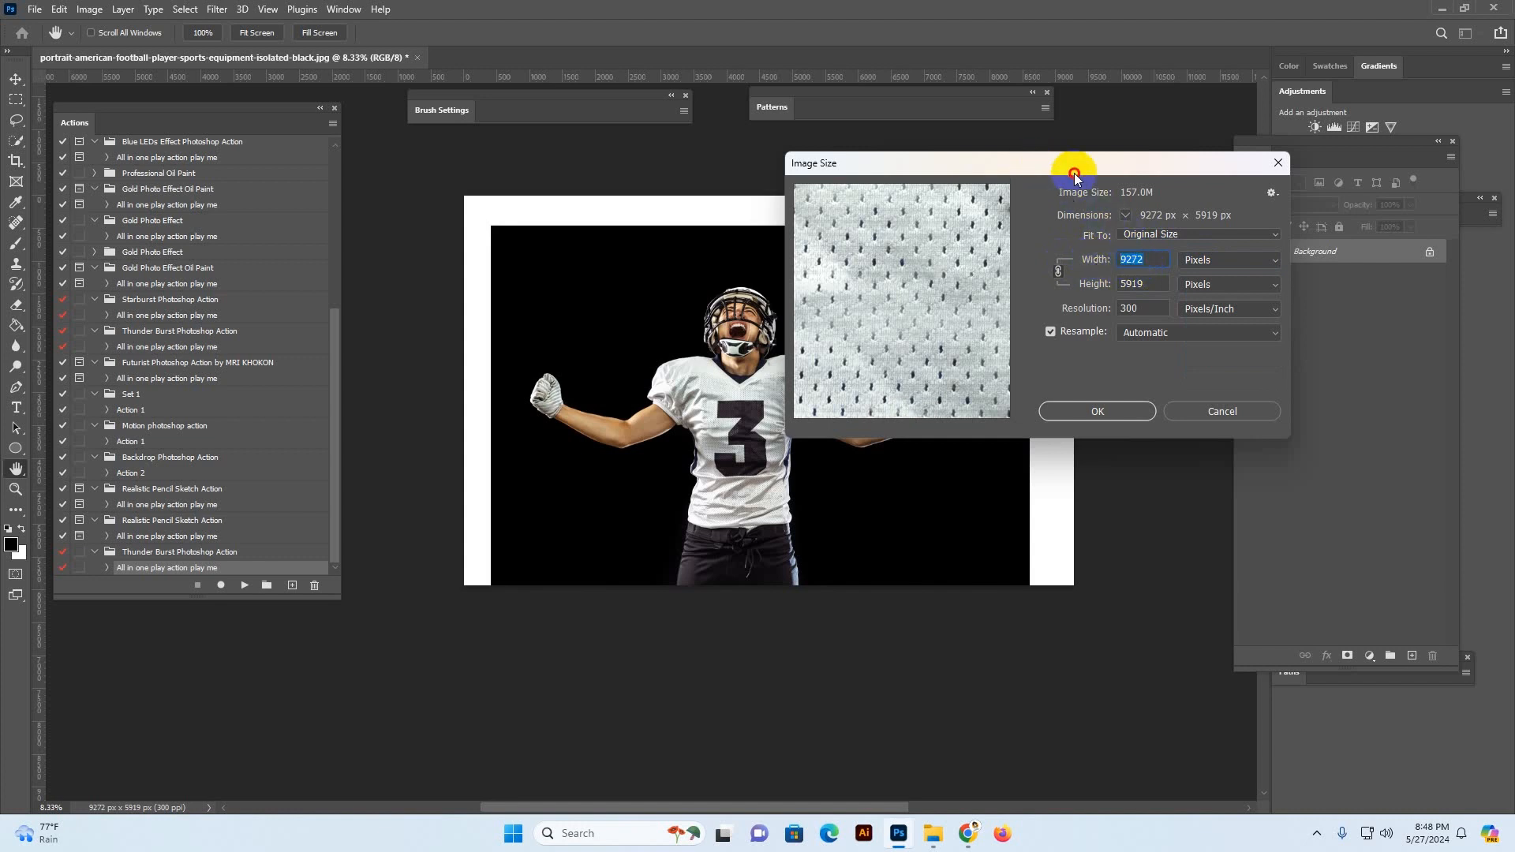
{"action": "left_click_drag", "start_coordinate": [1033, 166], "coordinate": [1154, 180]}
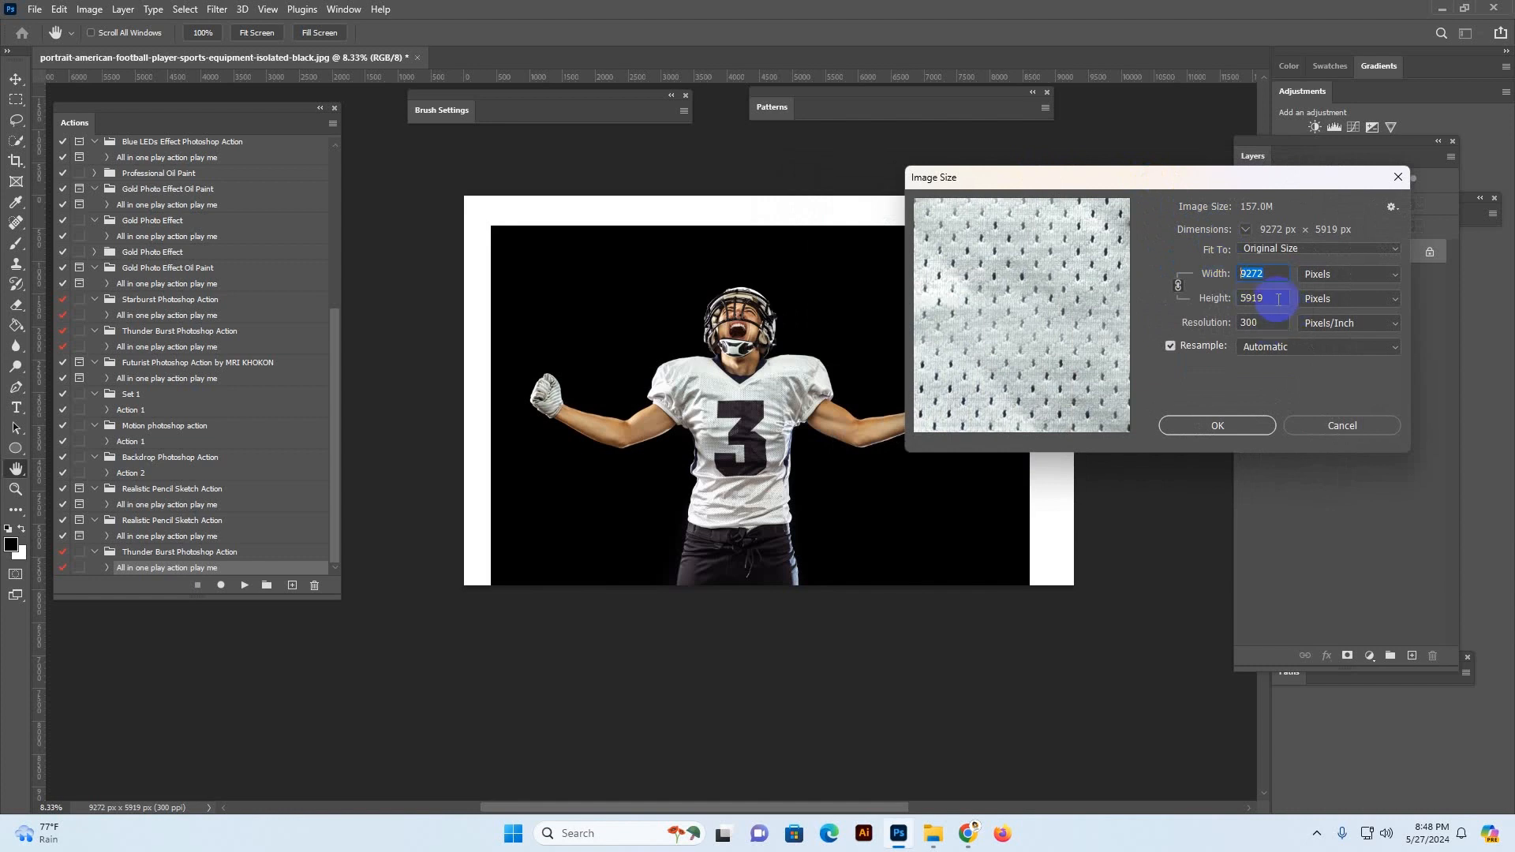
{"action": "type", "text": "3500"}
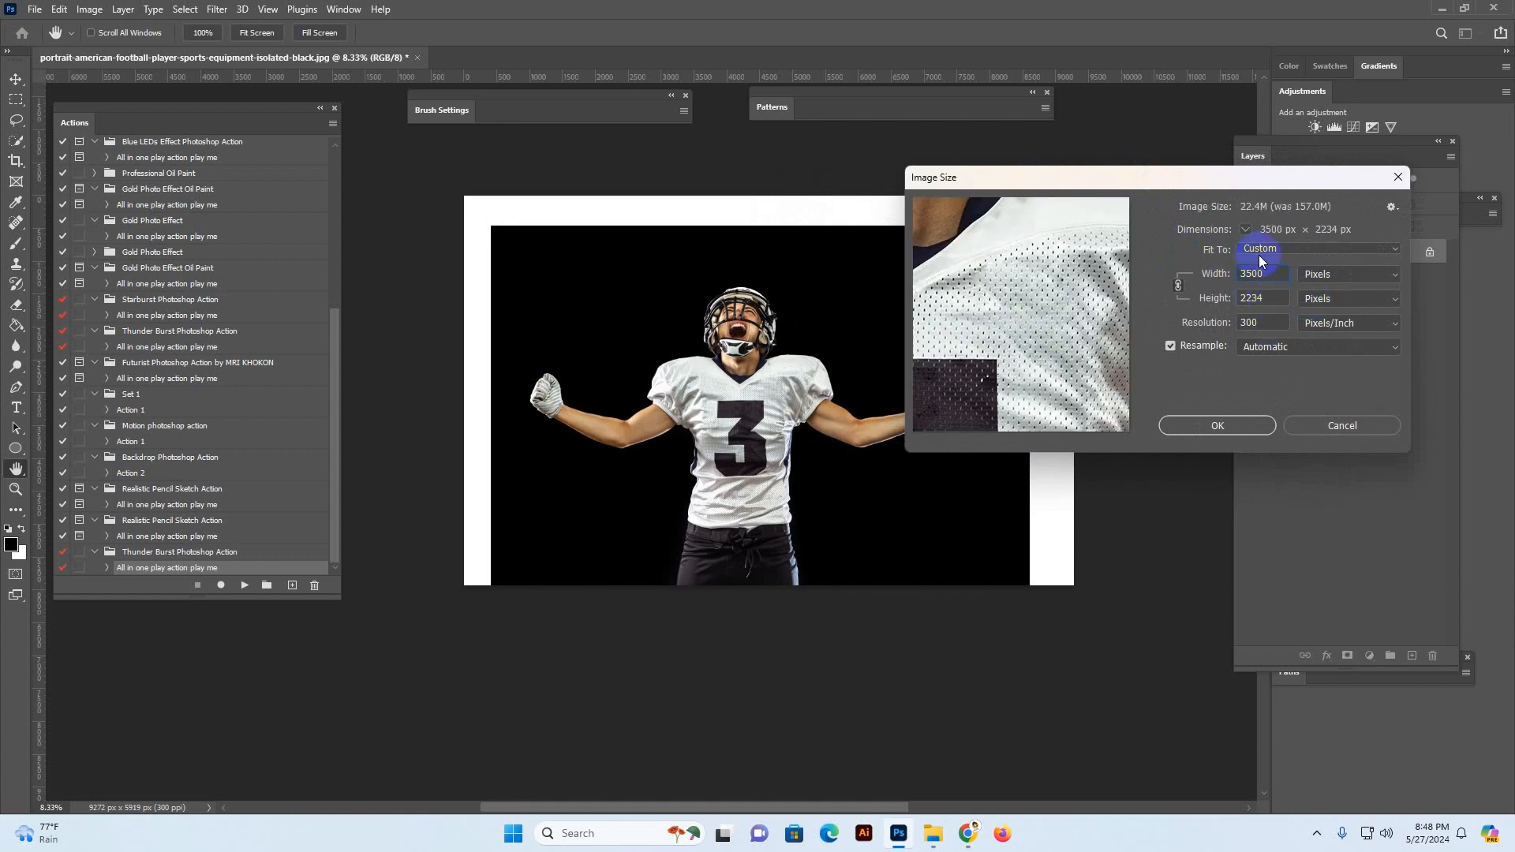
{"action": "left_click", "coordinate": [1218, 425]}
Select the football player and the ball with the Quick Selection Tool's Select Subject option
{"action": "key", "text": "v"}
{"action": "left_click", "coordinate": [556, 291]}
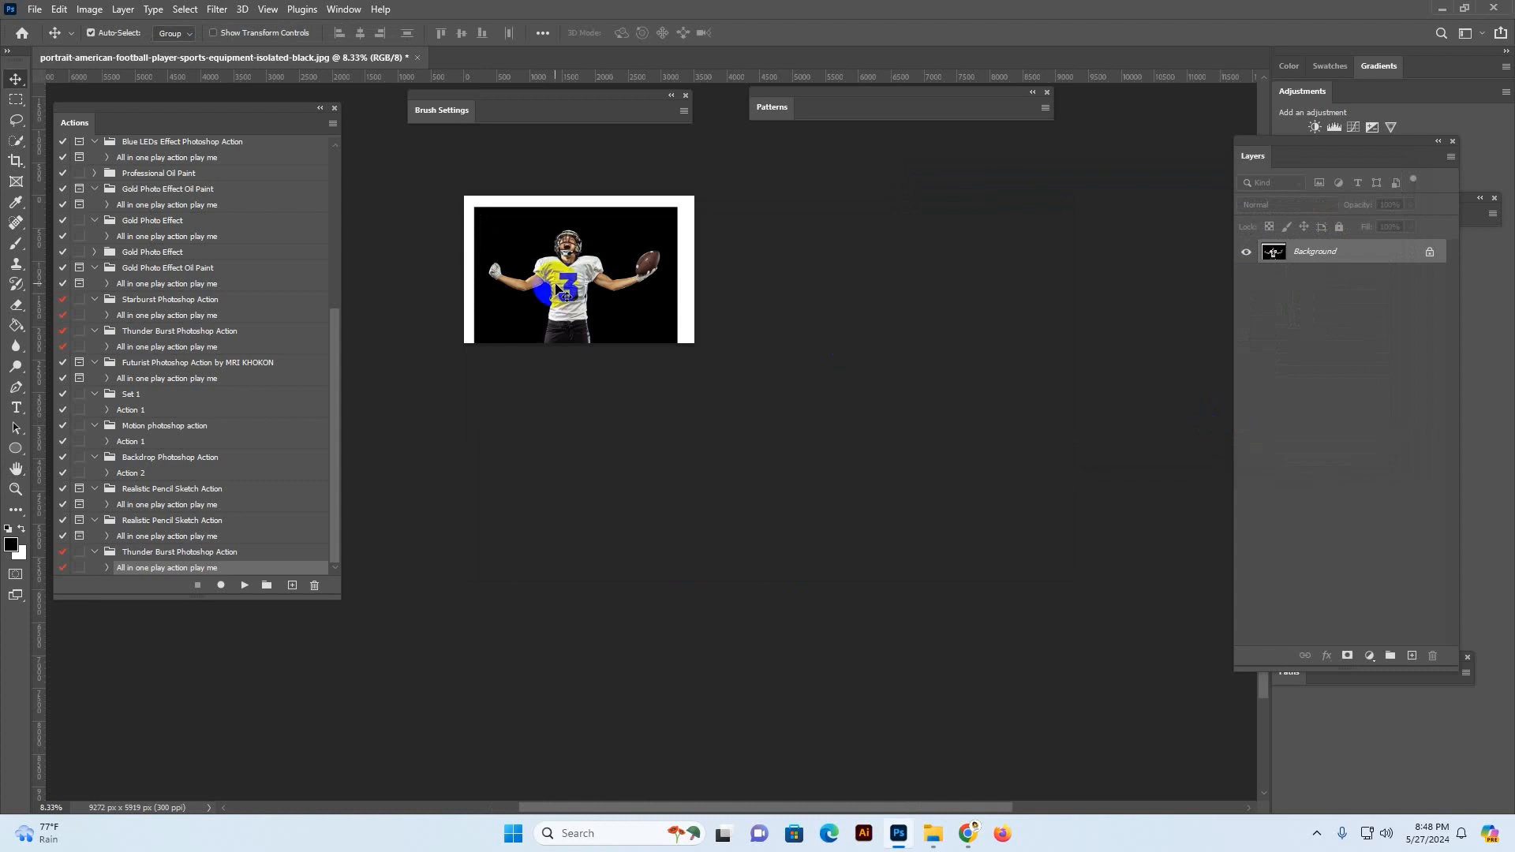
{"action": "key", "text": "z"}
{"action": "left_click", "coordinate": [557, 282]}
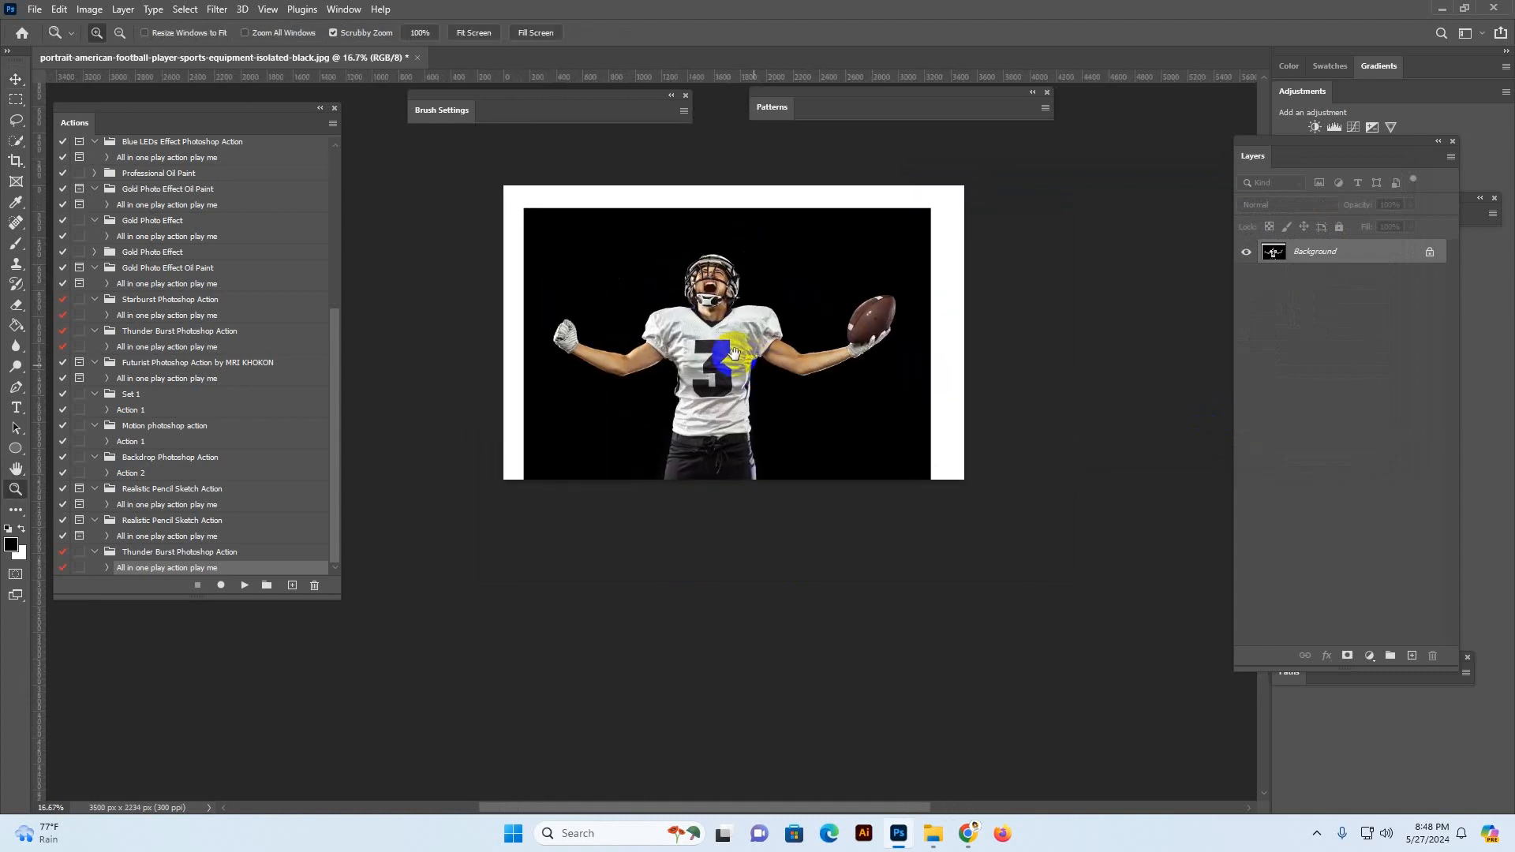
{"action": "left_click", "coordinate": [732, 351]}
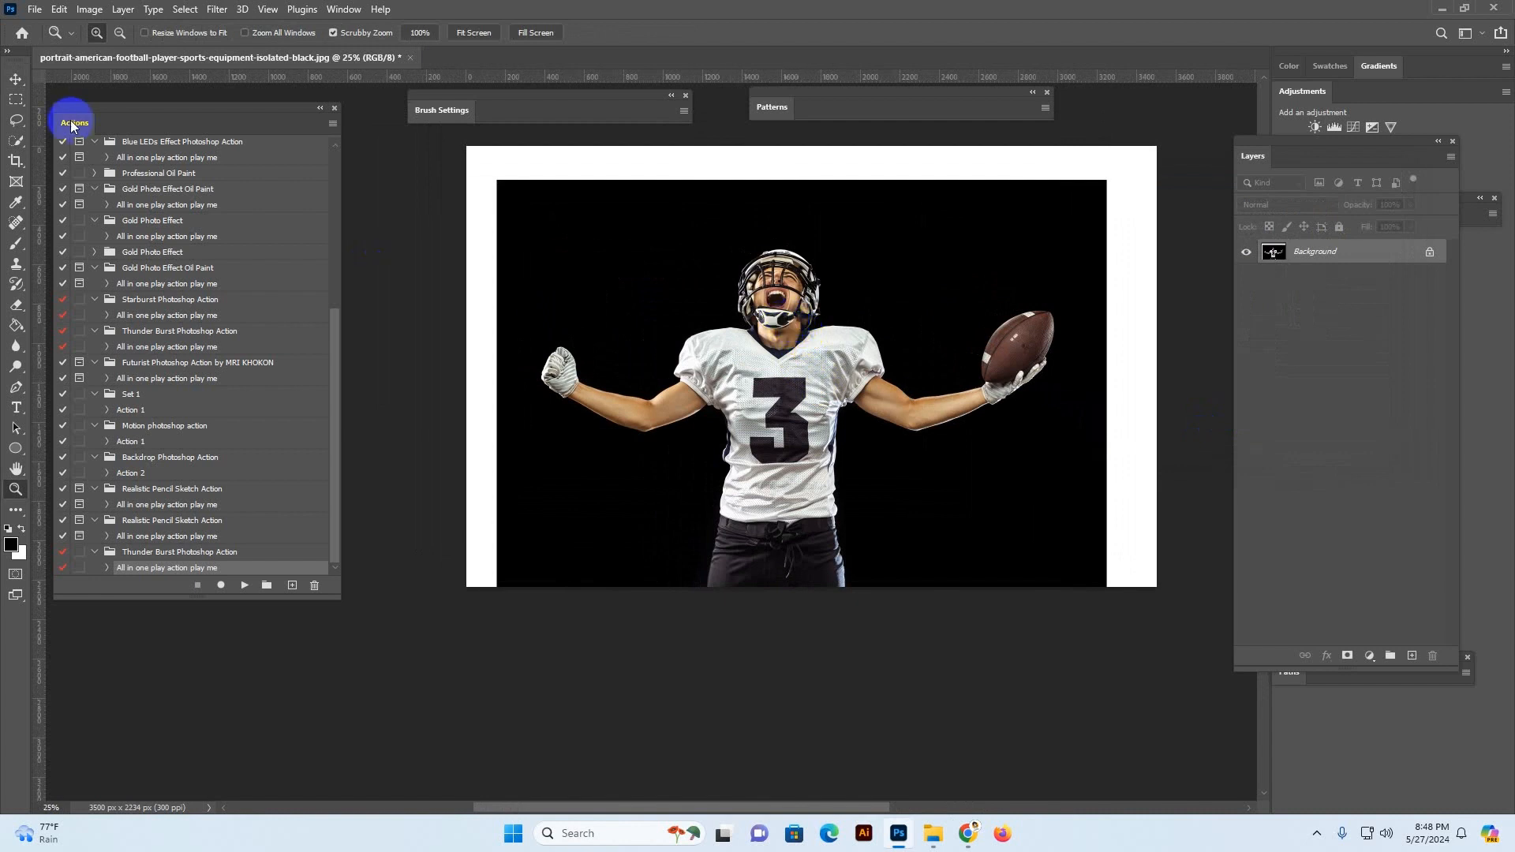
{"action": "left_click", "coordinate": [16, 141]}
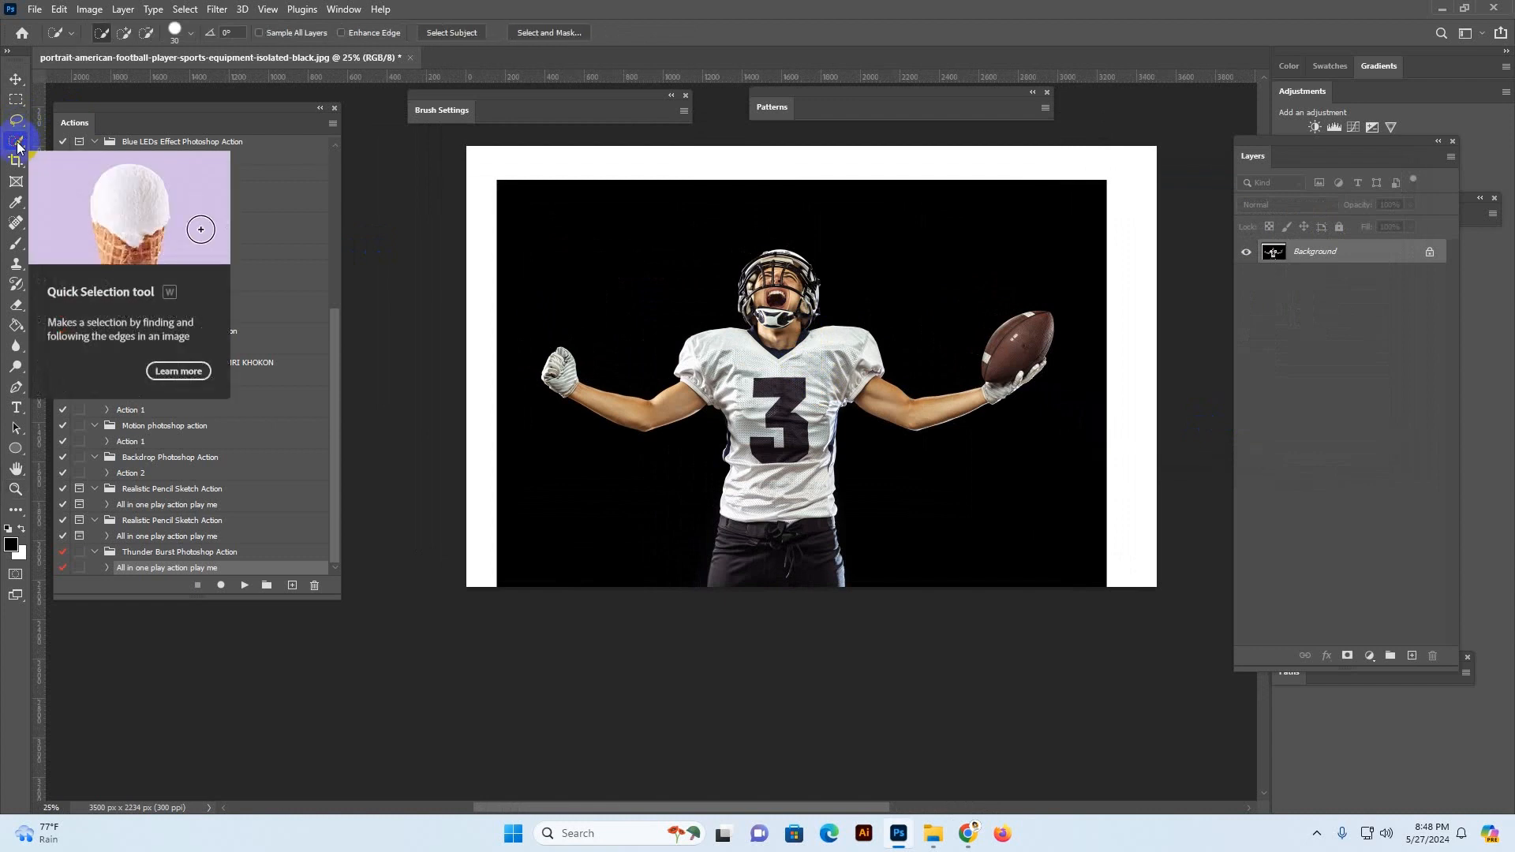
{"action": "right_click", "coordinate": [17, 142]}
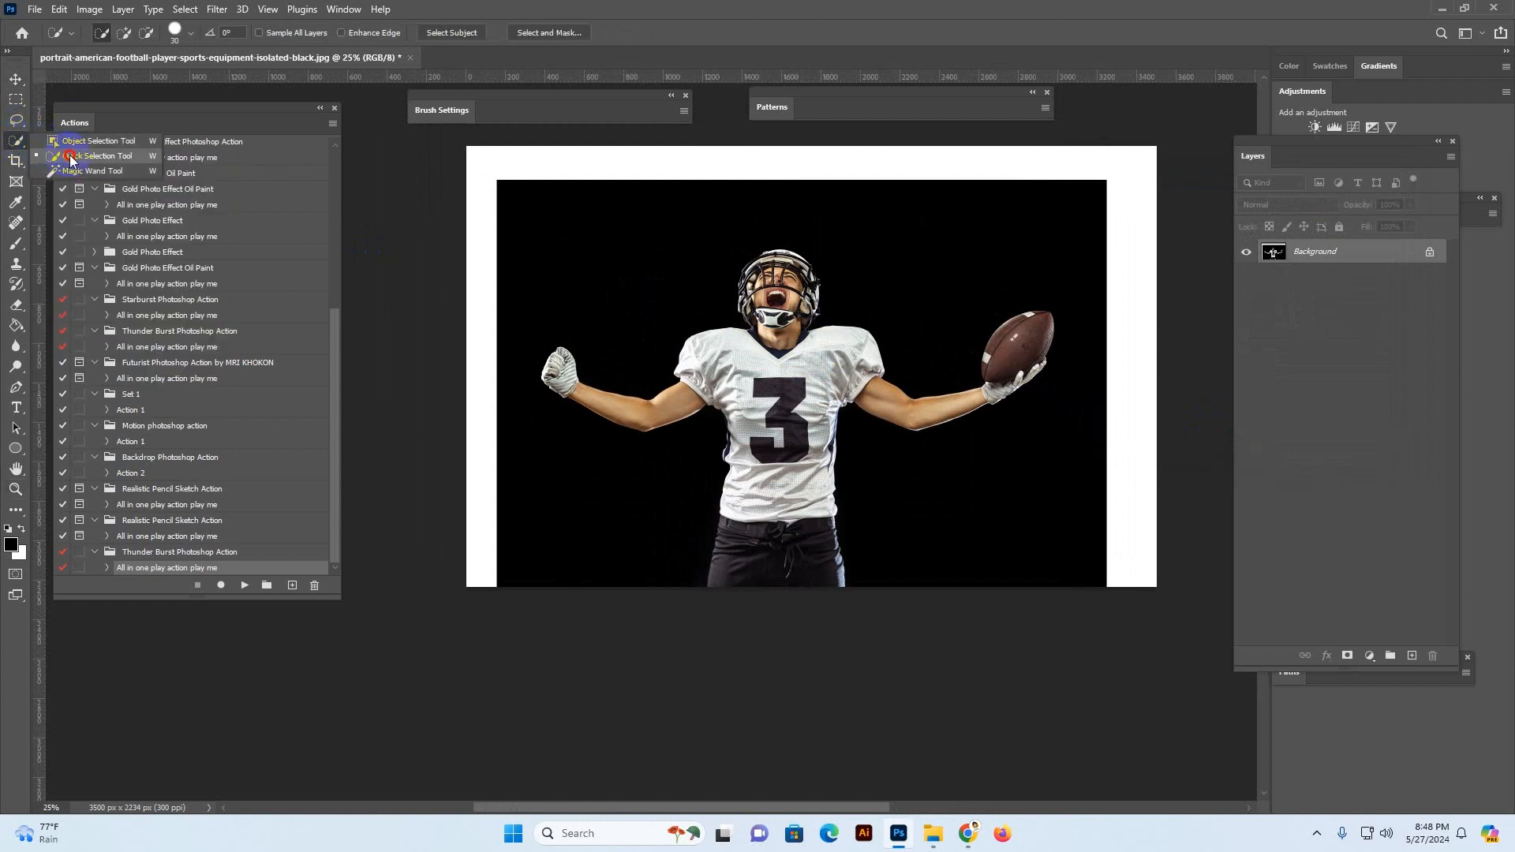
{"action": "left_click", "coordinate": [70, 157]}
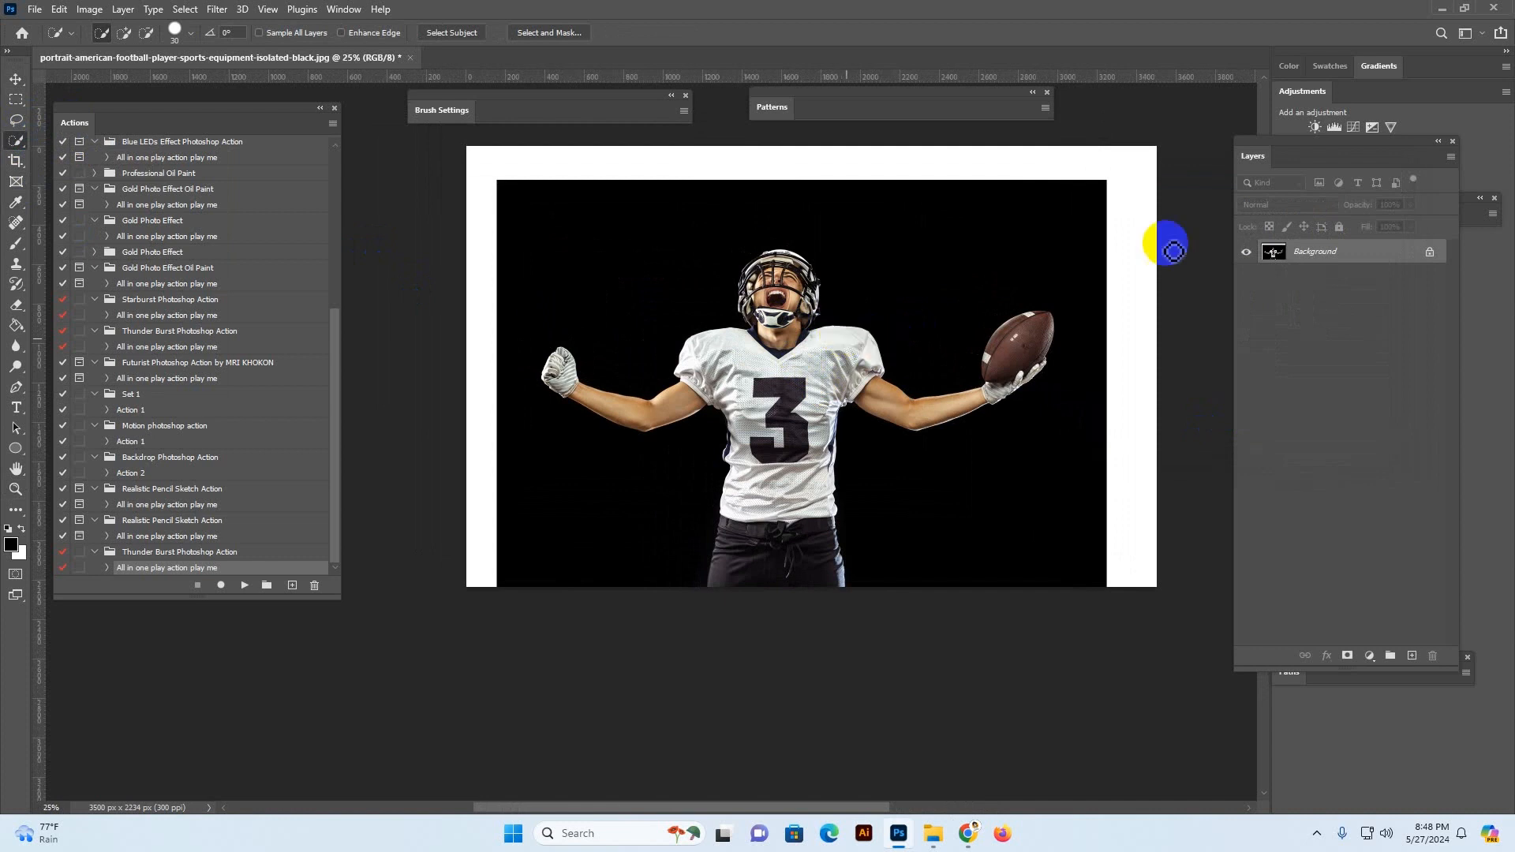
{"action": "left_click_drag", "start_coordinate": [1255, 150], "coordinate": [1207, 149]}
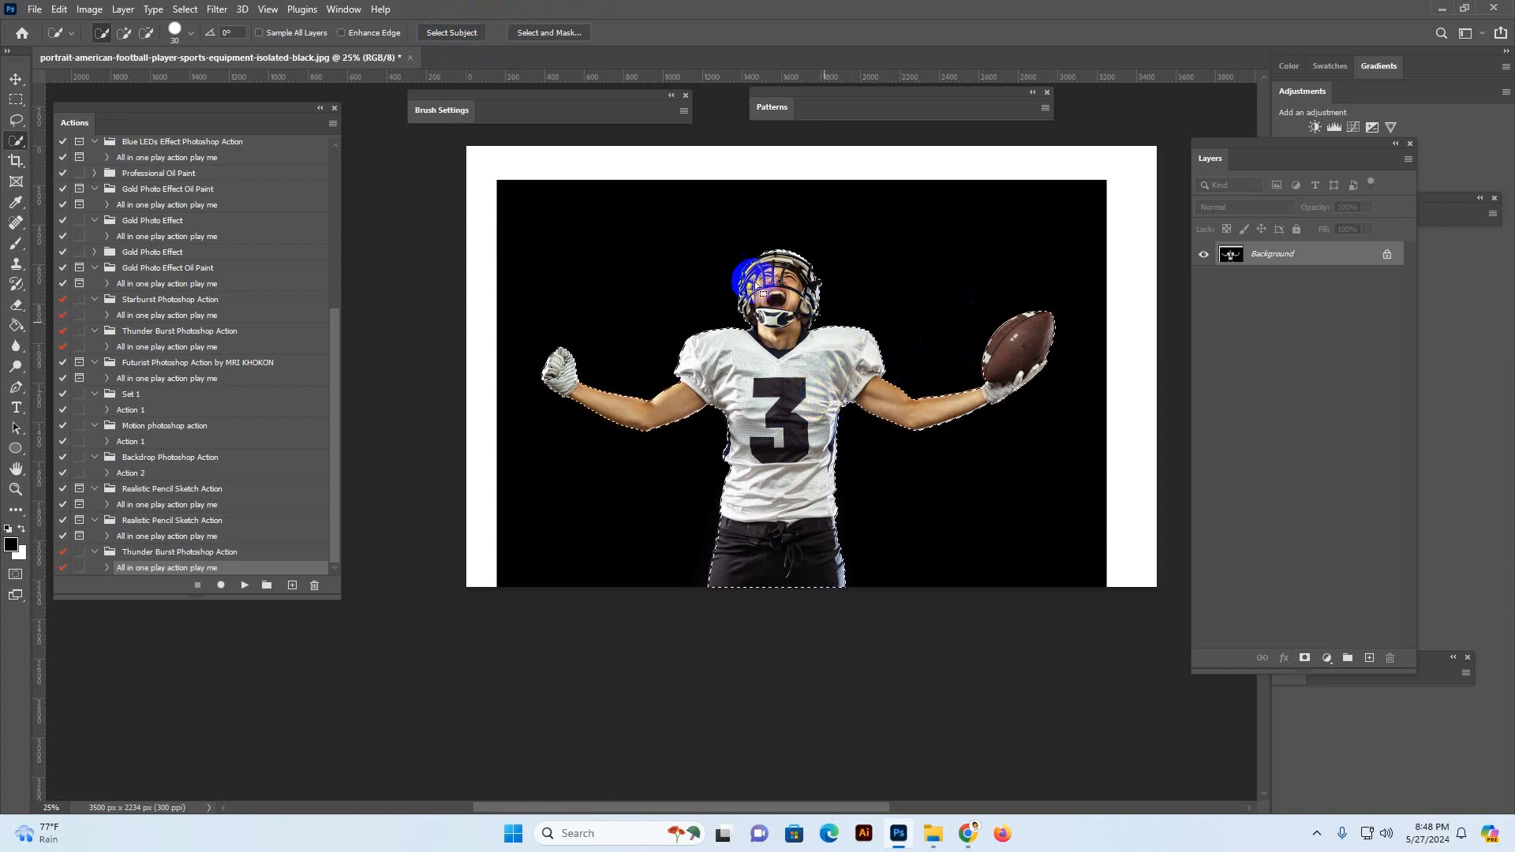
Add a new layer above the Background and name it brush
{"action": "left_click", "coordinate": [1369, 658]}
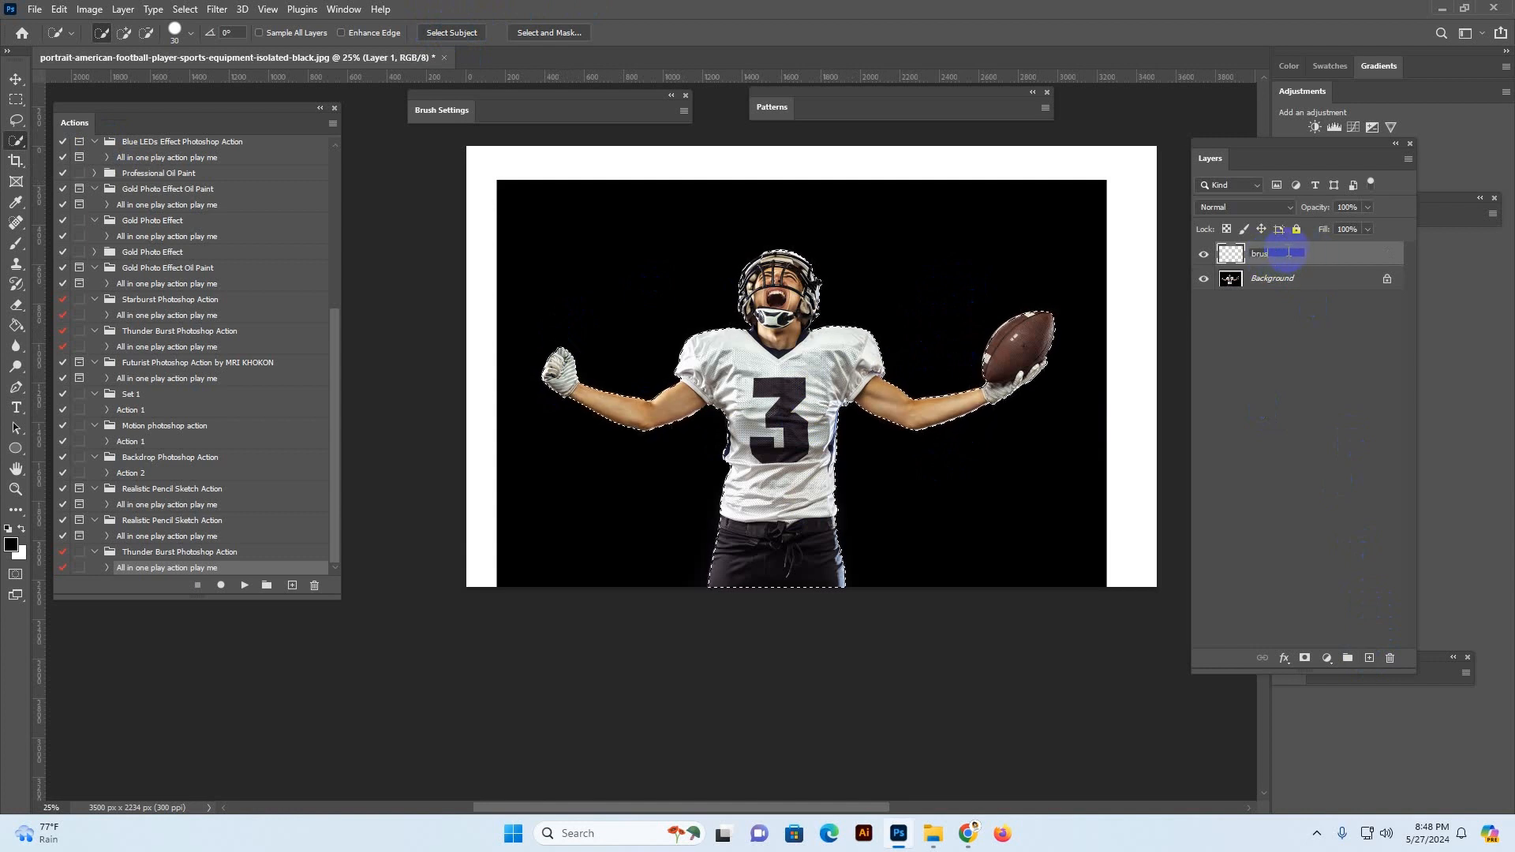
{"action": "left_click", "coordinate": [1336, 260]}
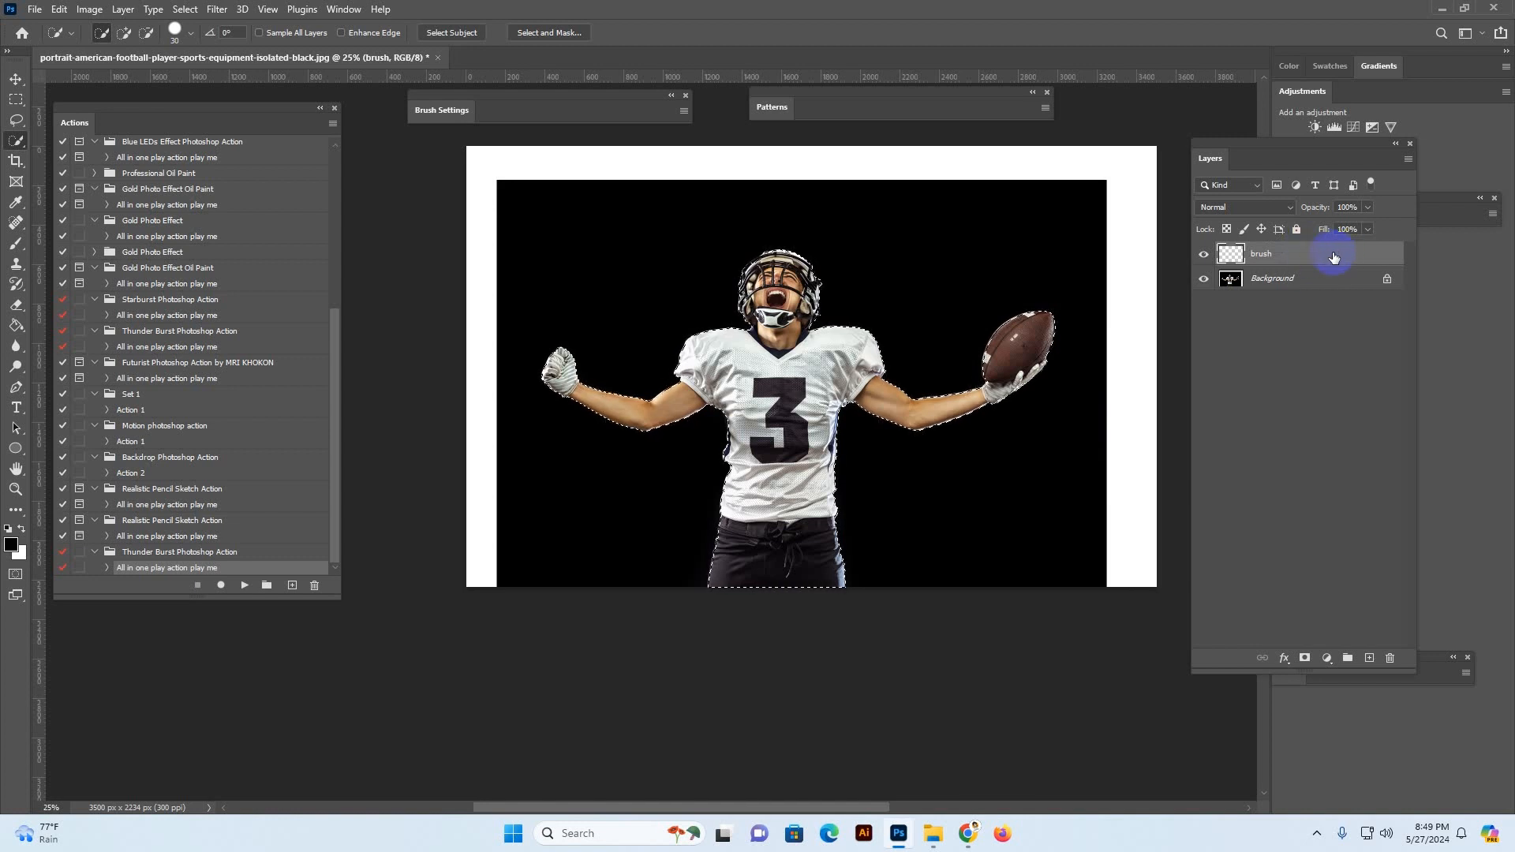
Fill the player selection on the brush layer with bright red using the Paint Bucket Tool, and hide the layer
{"action": "left_click", "coordinate": [15, 327]}
{"action": "mouse_move", "coordinate": [15, 327]}
{"action": "left_mouse_down"}
{"action": "mouse_move", "coordinate": [67, 345]}
{"action": "mouse_move", "coordinate": [52, 348]}
{"action": "left_mouse_up"}
{"action": "left_click", "coordinate": [11, 544]}
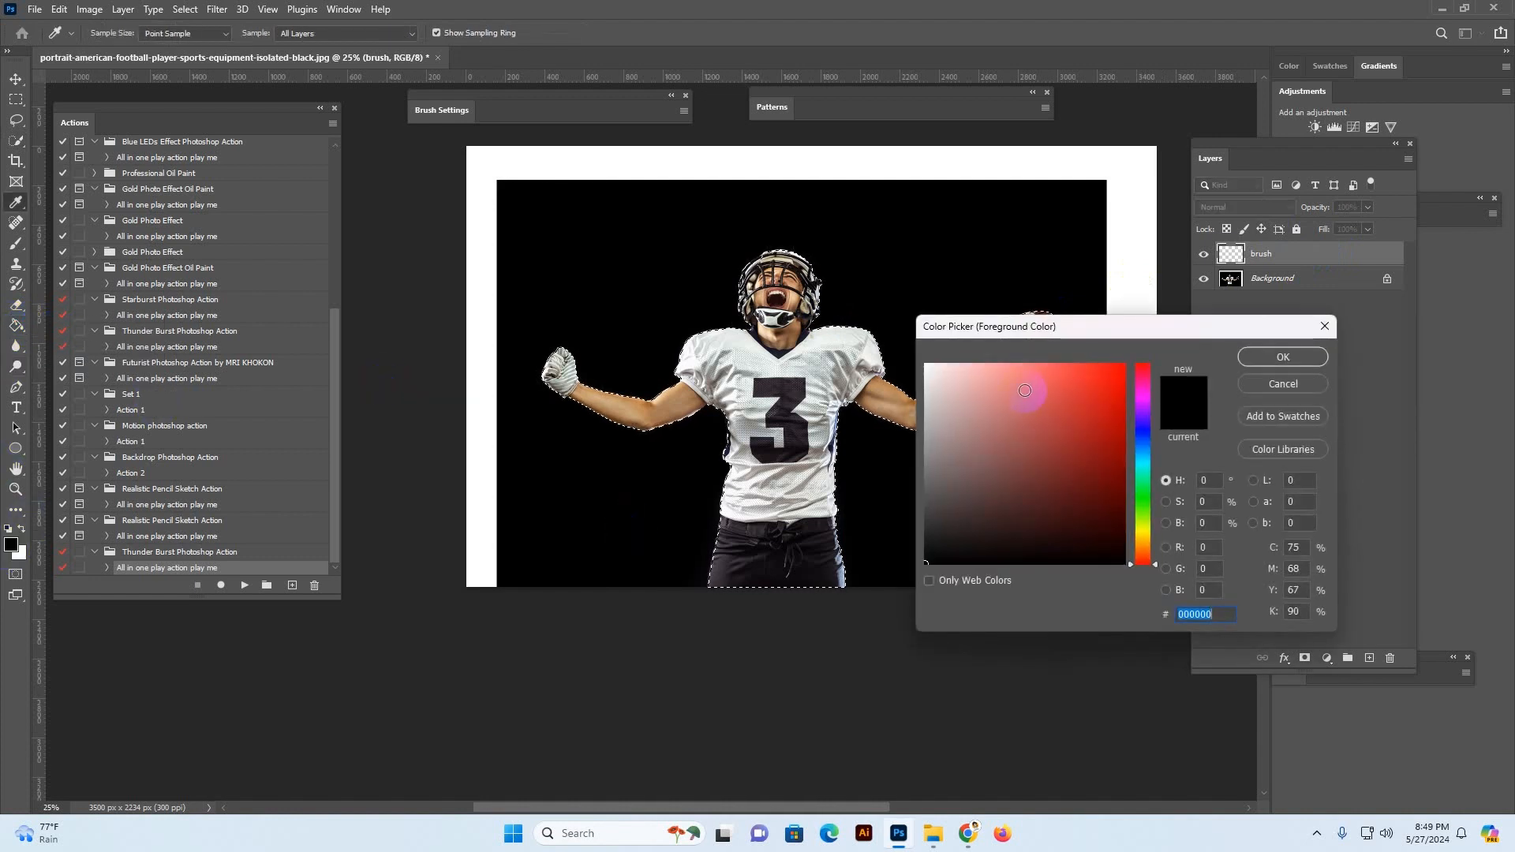
{"action": "left_click", "coordinate": [1123, 366]}
{"action": "left_click", "coordinate": [1283, 357]}
{"action": "left_click", "coordinate": [797, 345]}
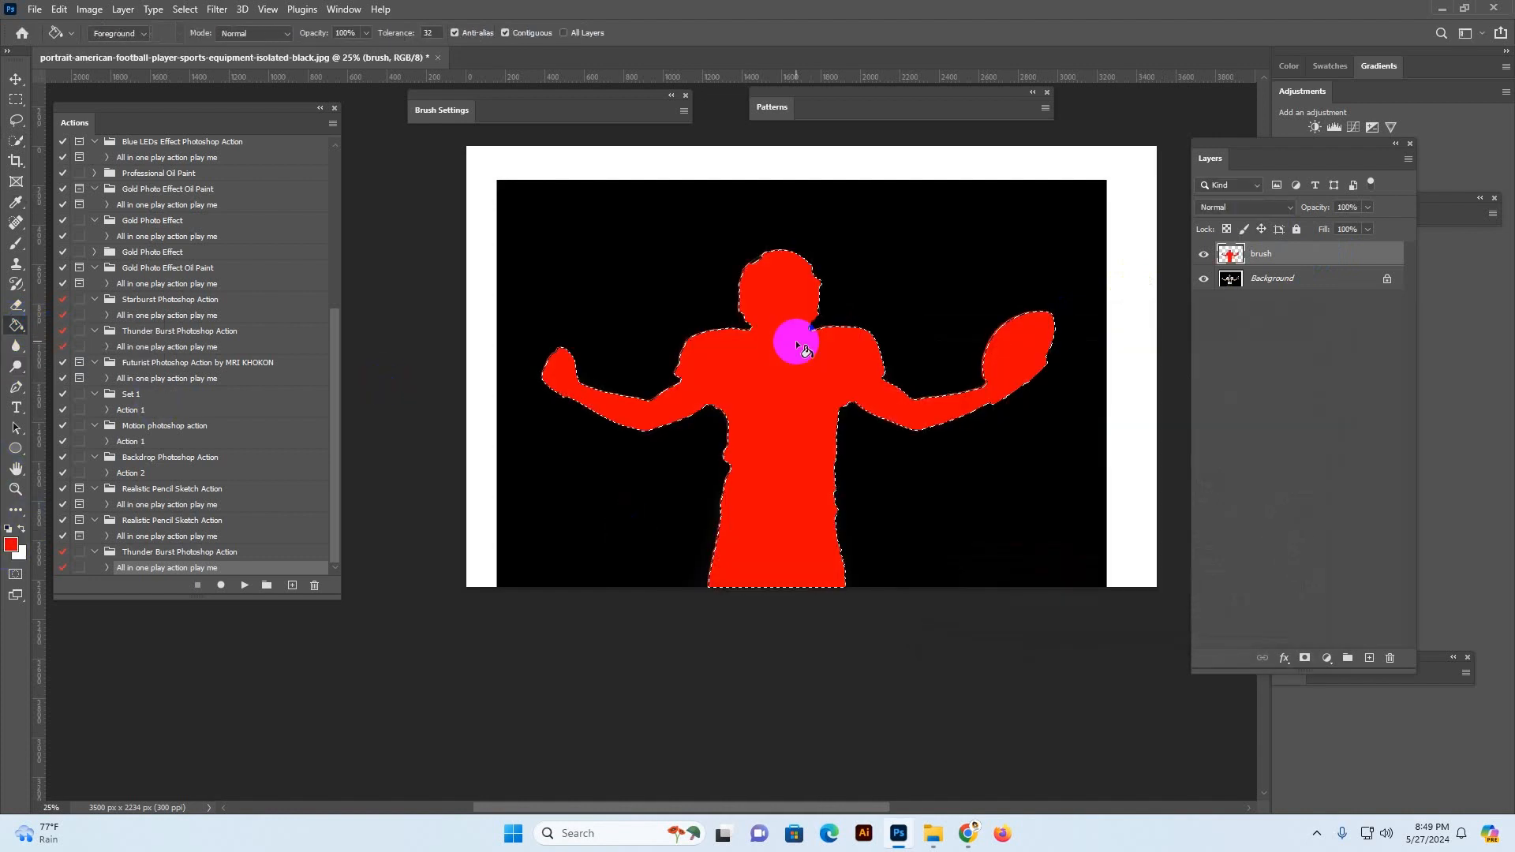
{"action": "left_click", "coordinate": [1204, 254]}
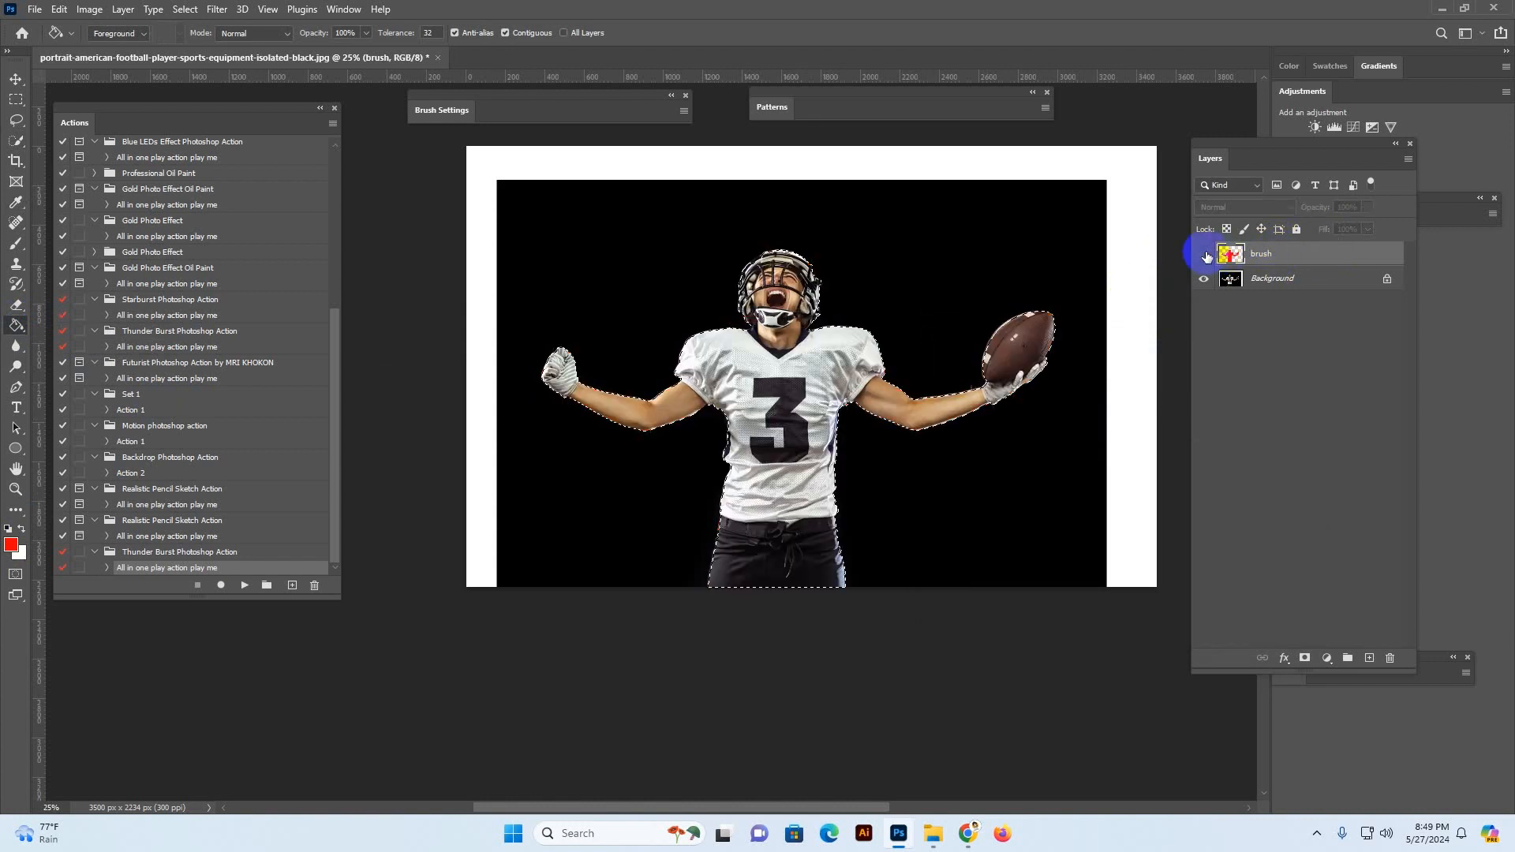
Show the brush layer again to check the red fill over the player, and deselect the selection
{"action": "left_click", "coordinate": [1205, 255]}
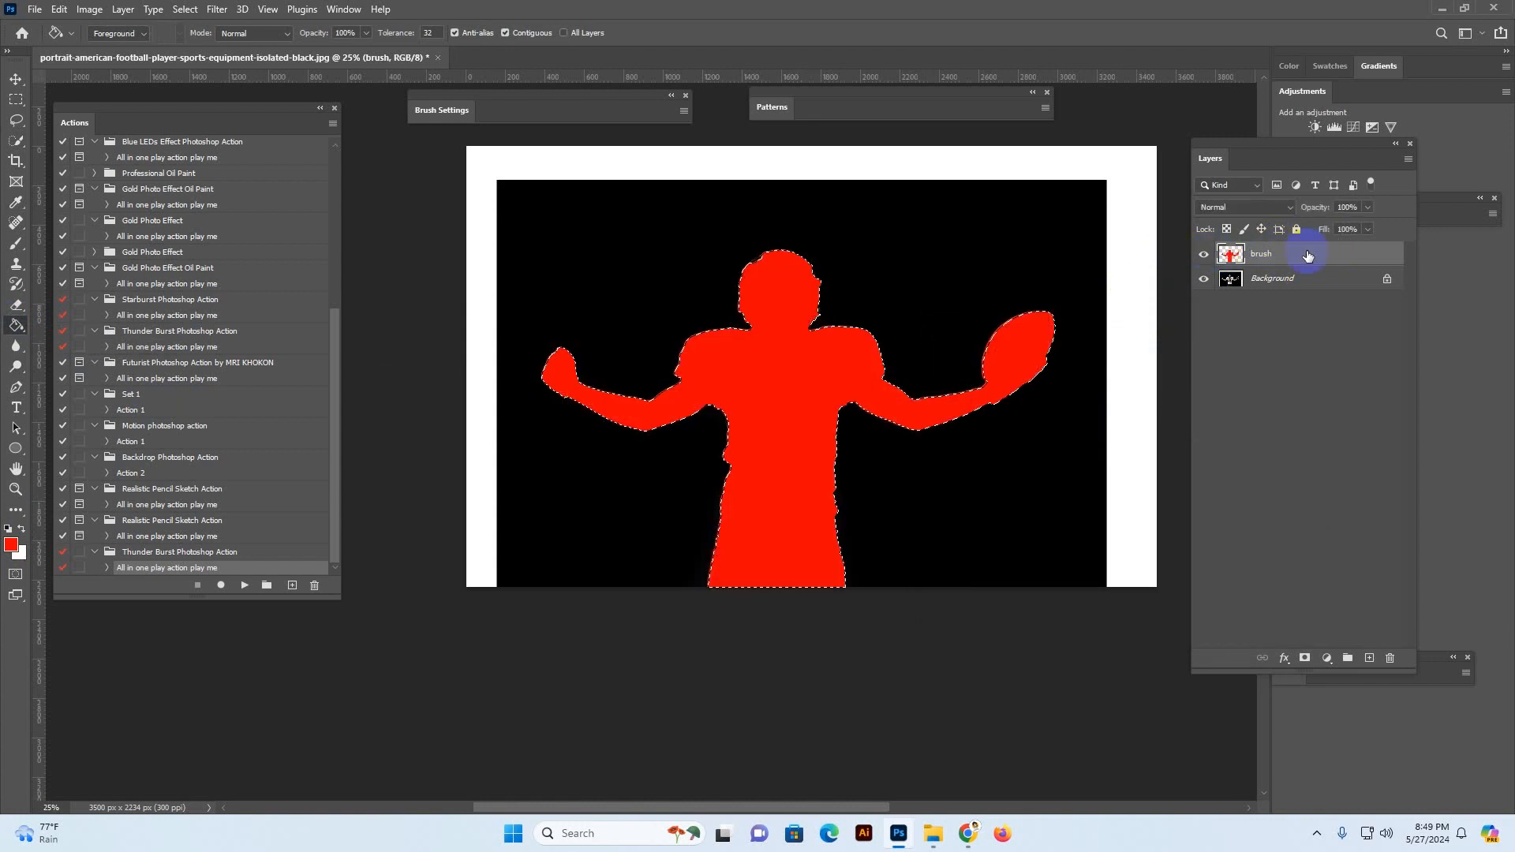
{"action": "left_click", "coordinate": [1205, 254]}
{"action": "left_click", "coordinate": [1203, 254]}
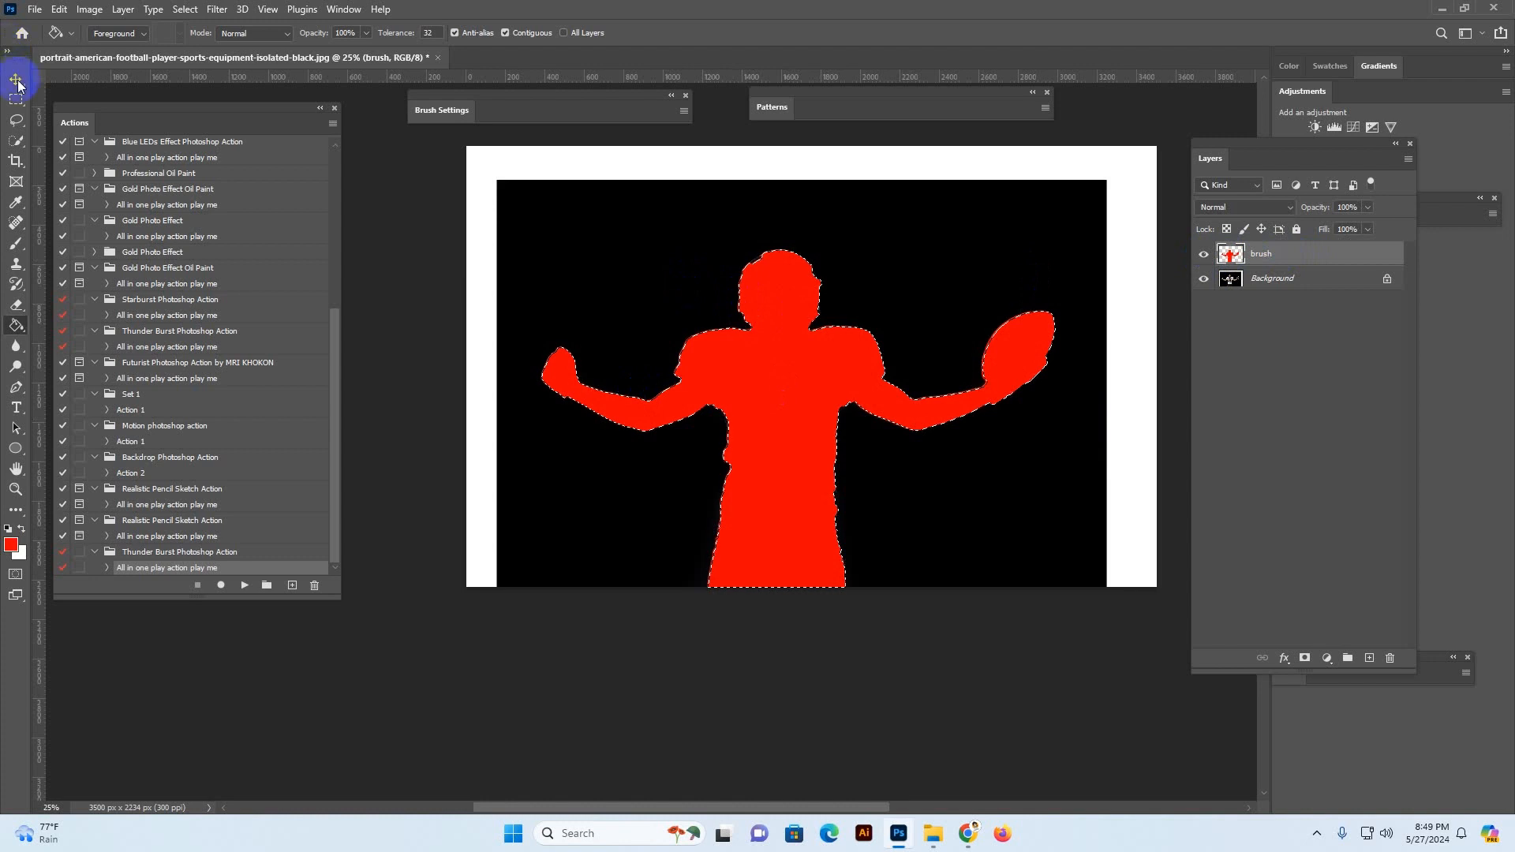
{"action": "key", "text": "z"}
{"action": "left_click", "coordinate": [828, 328]}
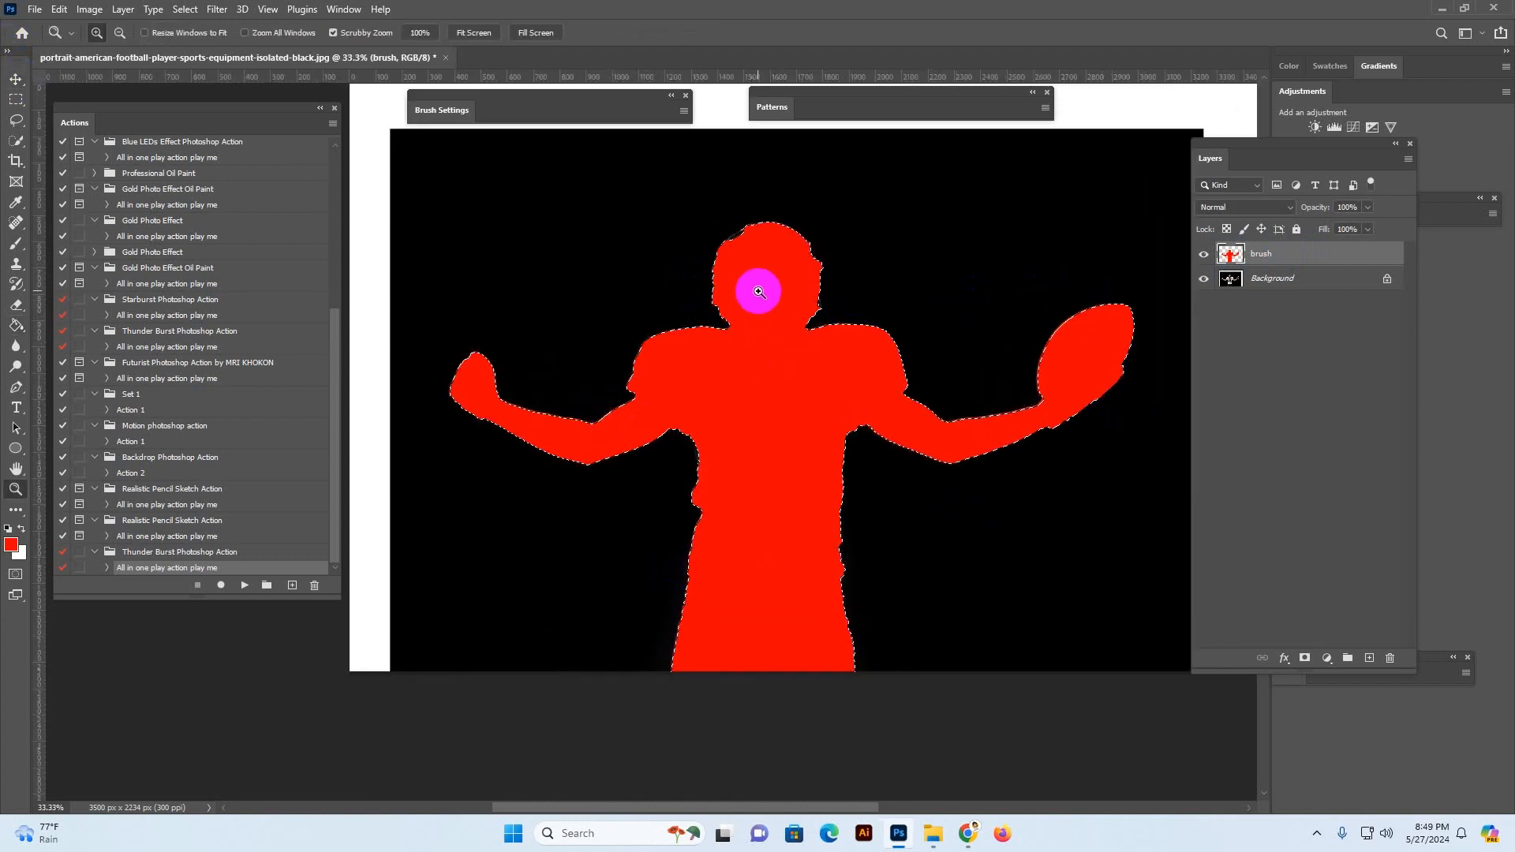
{"action": "left_click", "coordinate": [184, 10]}
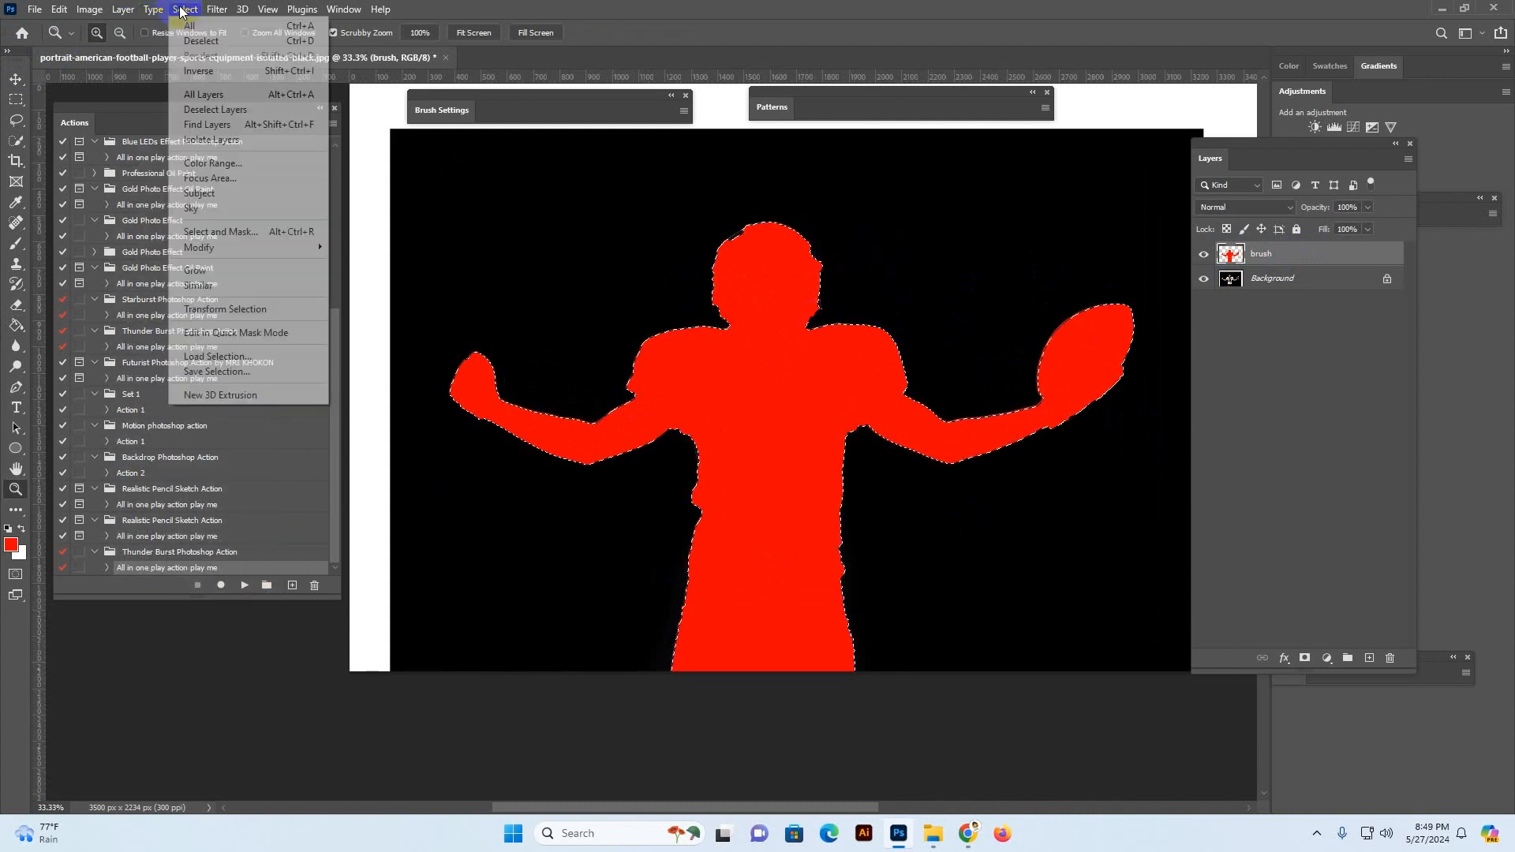
{"action": "left_click", "coordinate": [203, 41]}
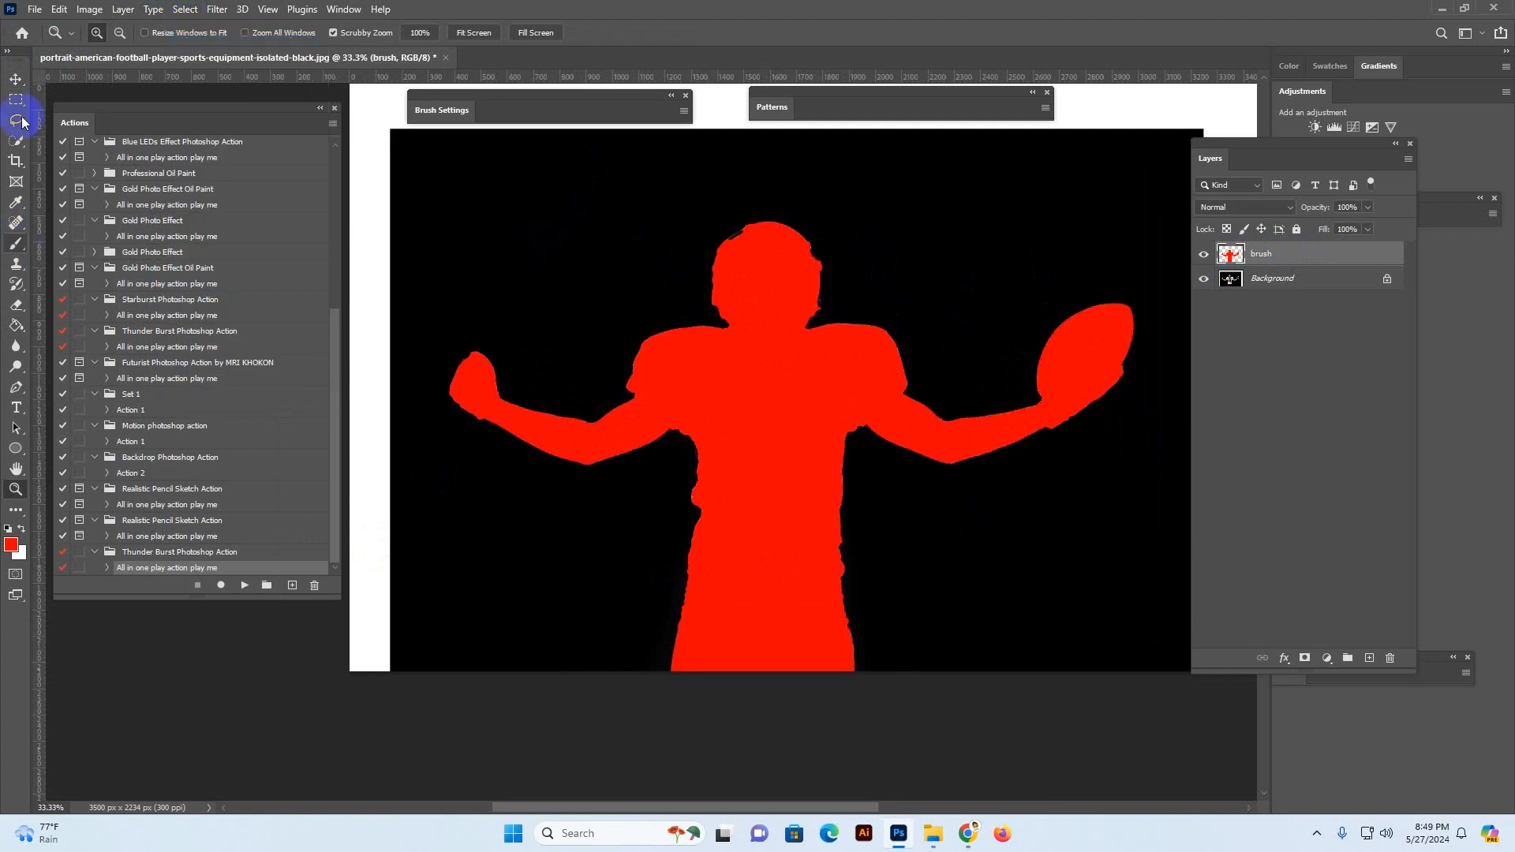
Rearrange the floating Layers and Paths panels with the Move tool active, and play the Thunder Burst Photoshop Action's "All in one play action play me"
{"action": "left_click", "coordinate": [15, 79]}
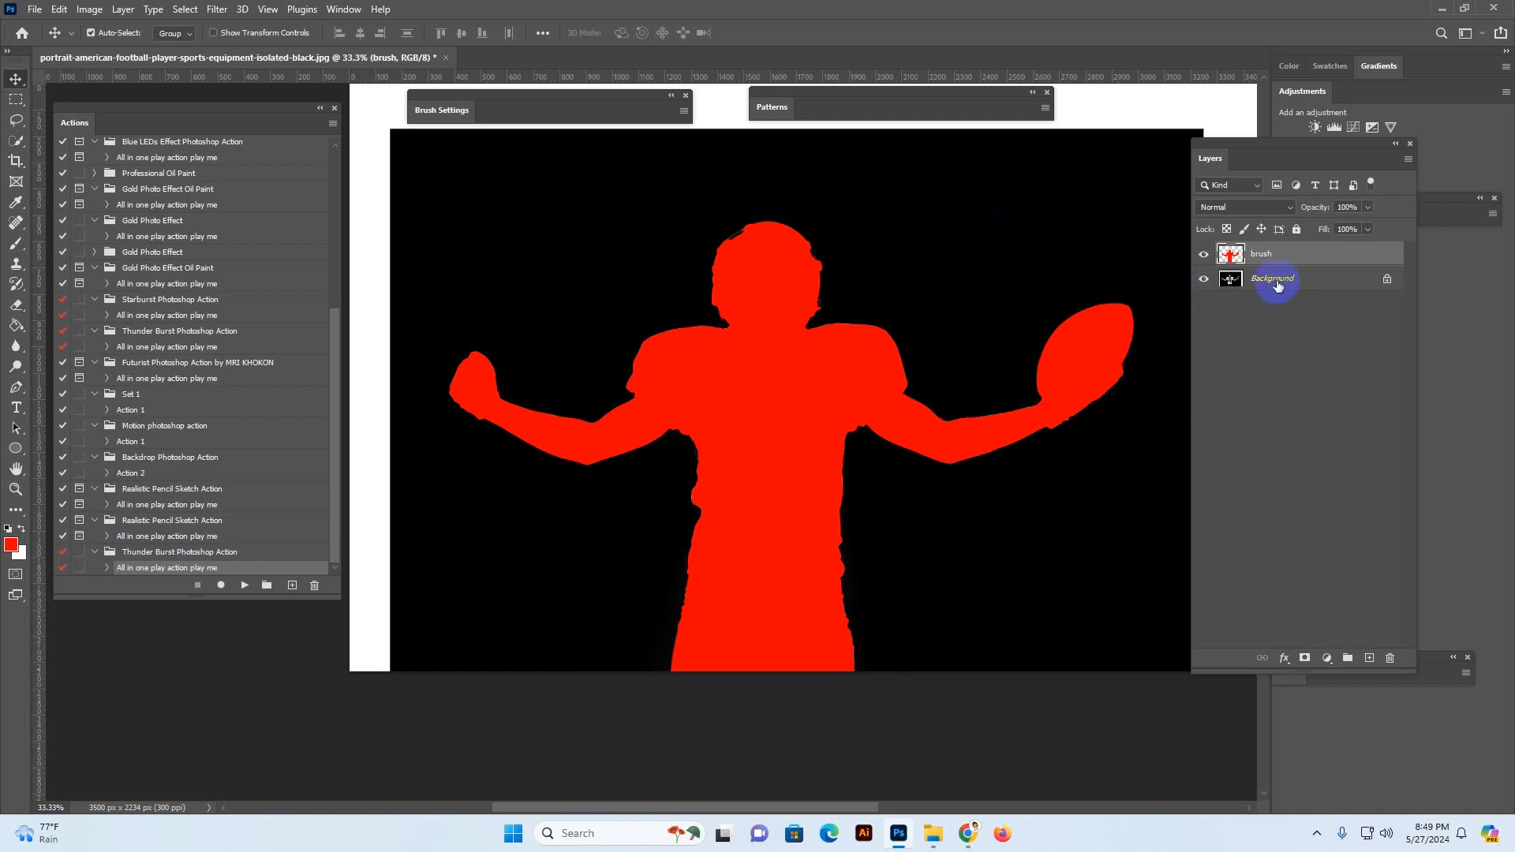
{"action": "left_click_drag", "start_coordinate": [1196, 161], "coordinate": [1146, 126]}
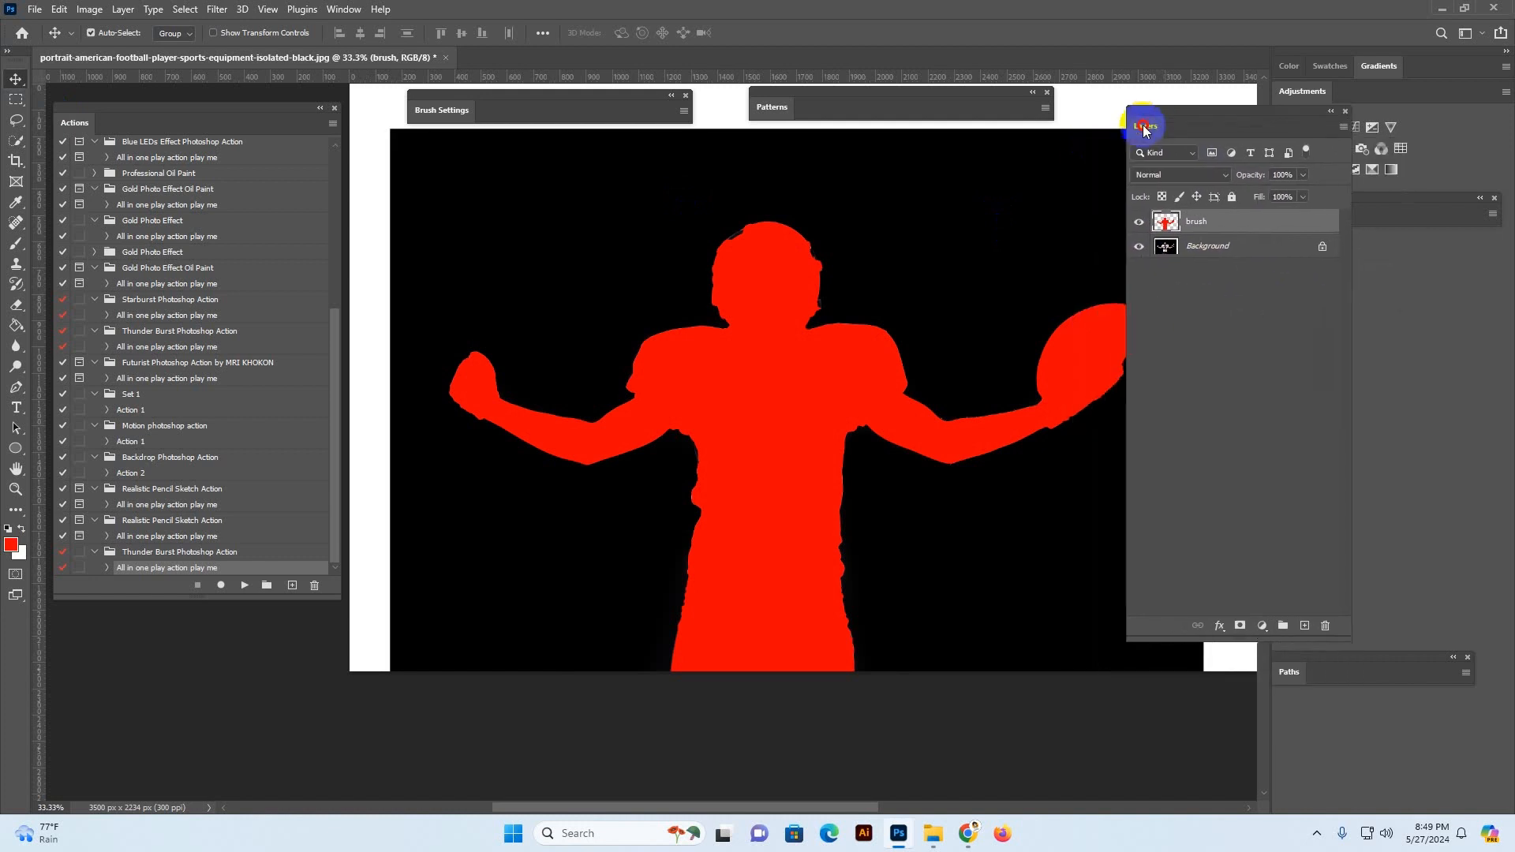
{"action": "left_click", "coordinate": [1303, 672]}
{"action": "left_click_drag", "start_coordinate": [1354, 698], "coordinate": [1369, 448]}
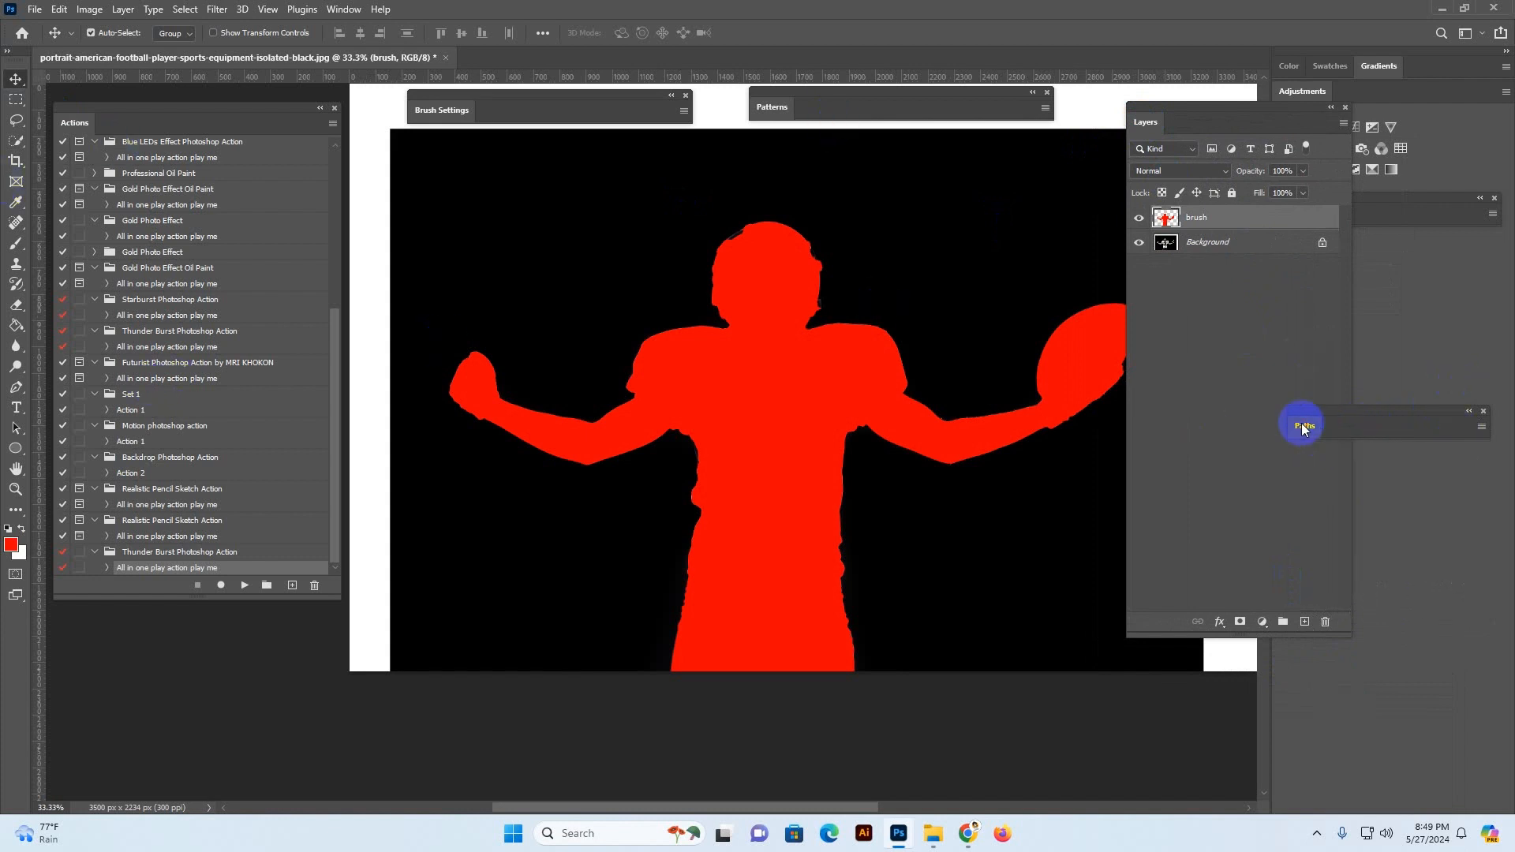
{"action": "left_click_drag", "start_coordinate": [1300, 423], "coordinate": [1310, 710]}
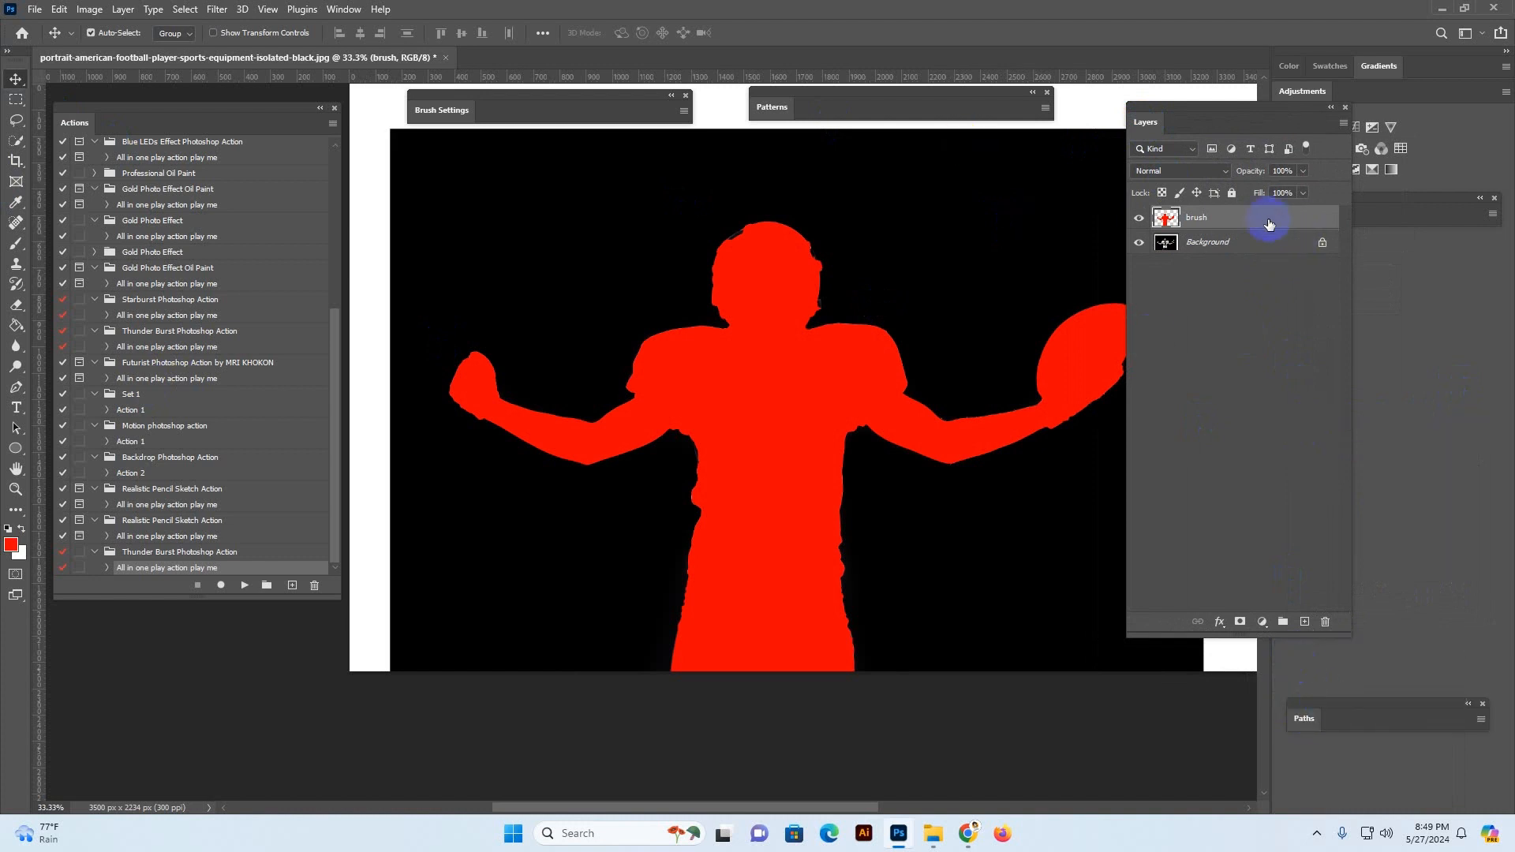
{"action": "left_click", "coordinate": [244, 585]}
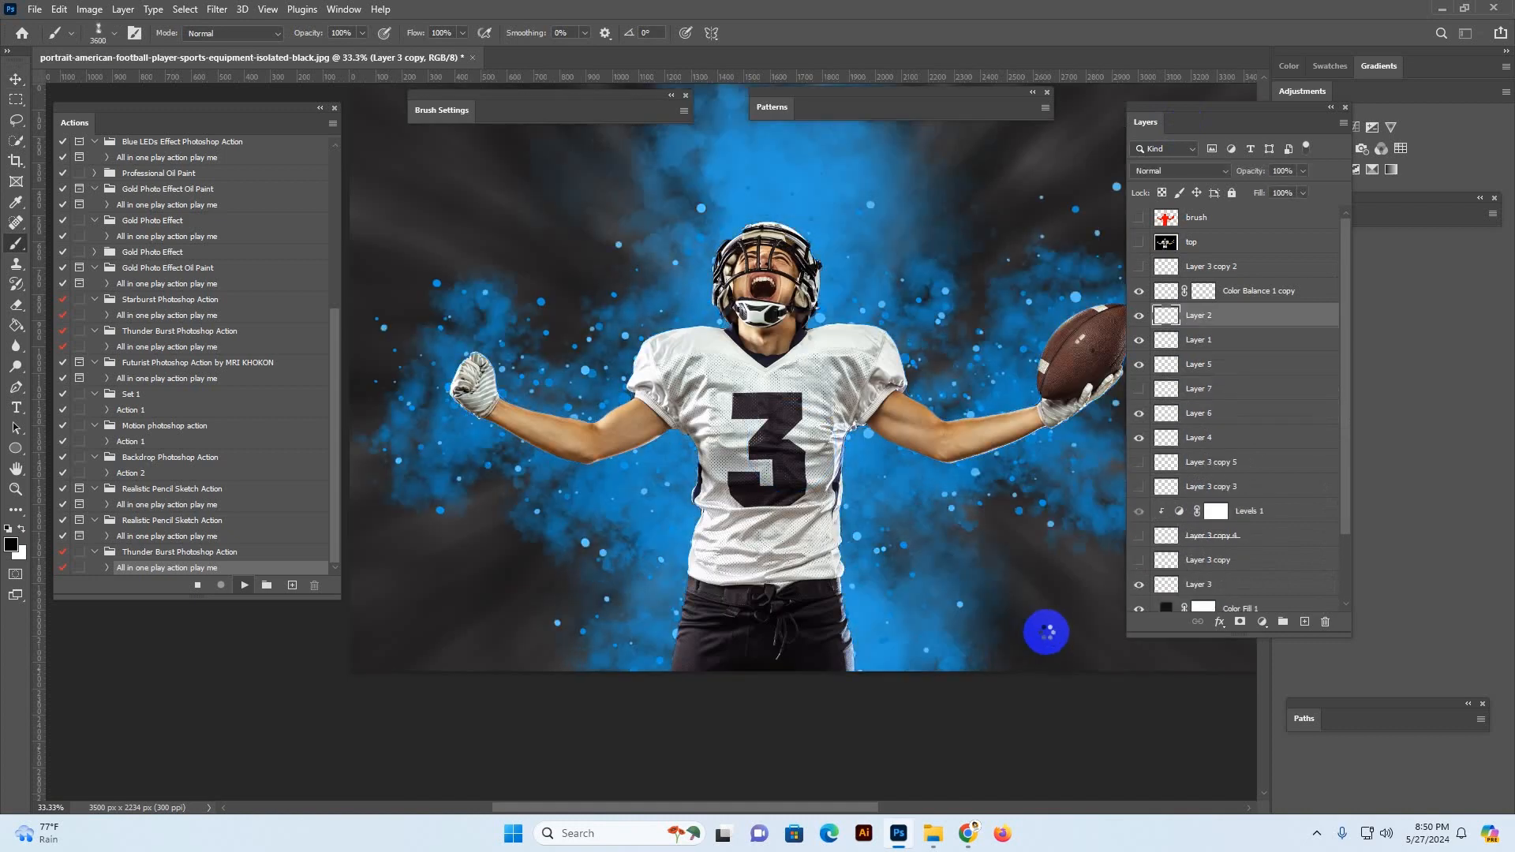
Switch to Chrome and browse the Photoshop effects offered on the MRI STUDIO shop page at Creative Market
{"action": "left_click", "coordinate": [968, 833]}
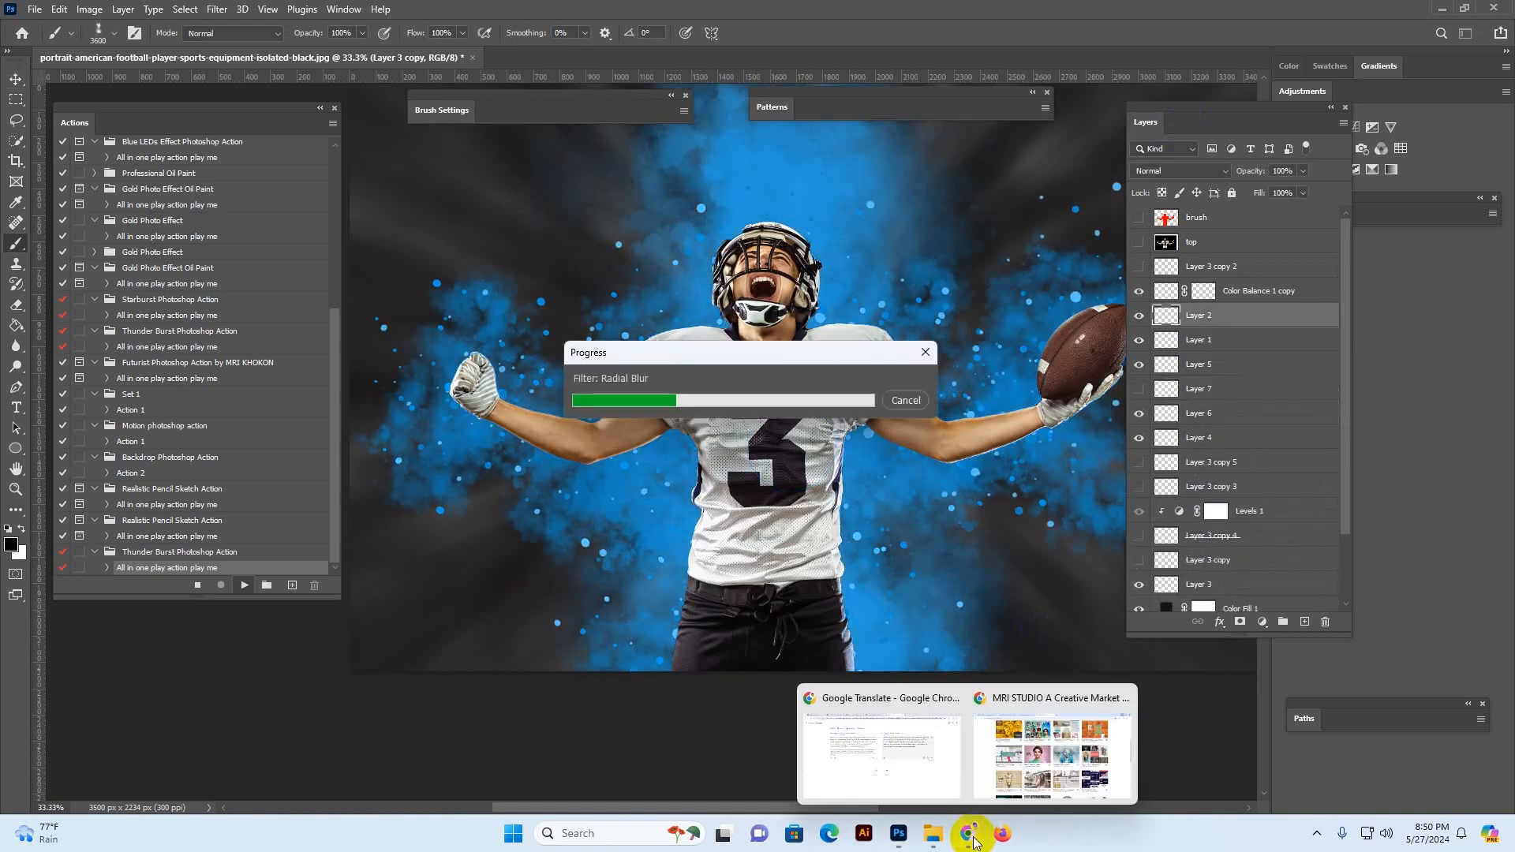
{"action": "left_click", "coordinate": [1029, 736]}
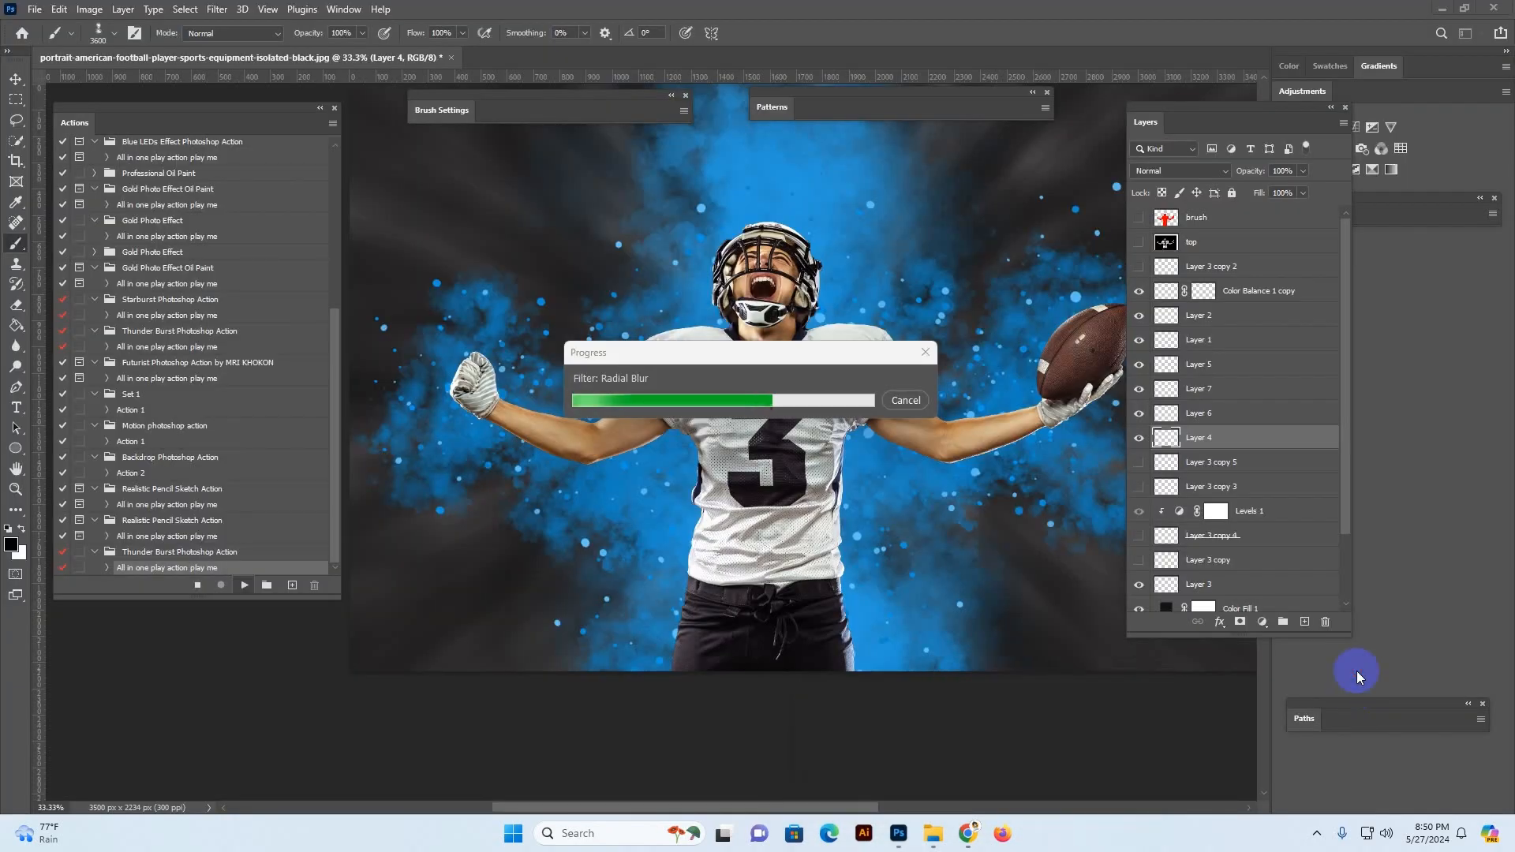
{"action": "left_click", "coordinate": [968, 834]}
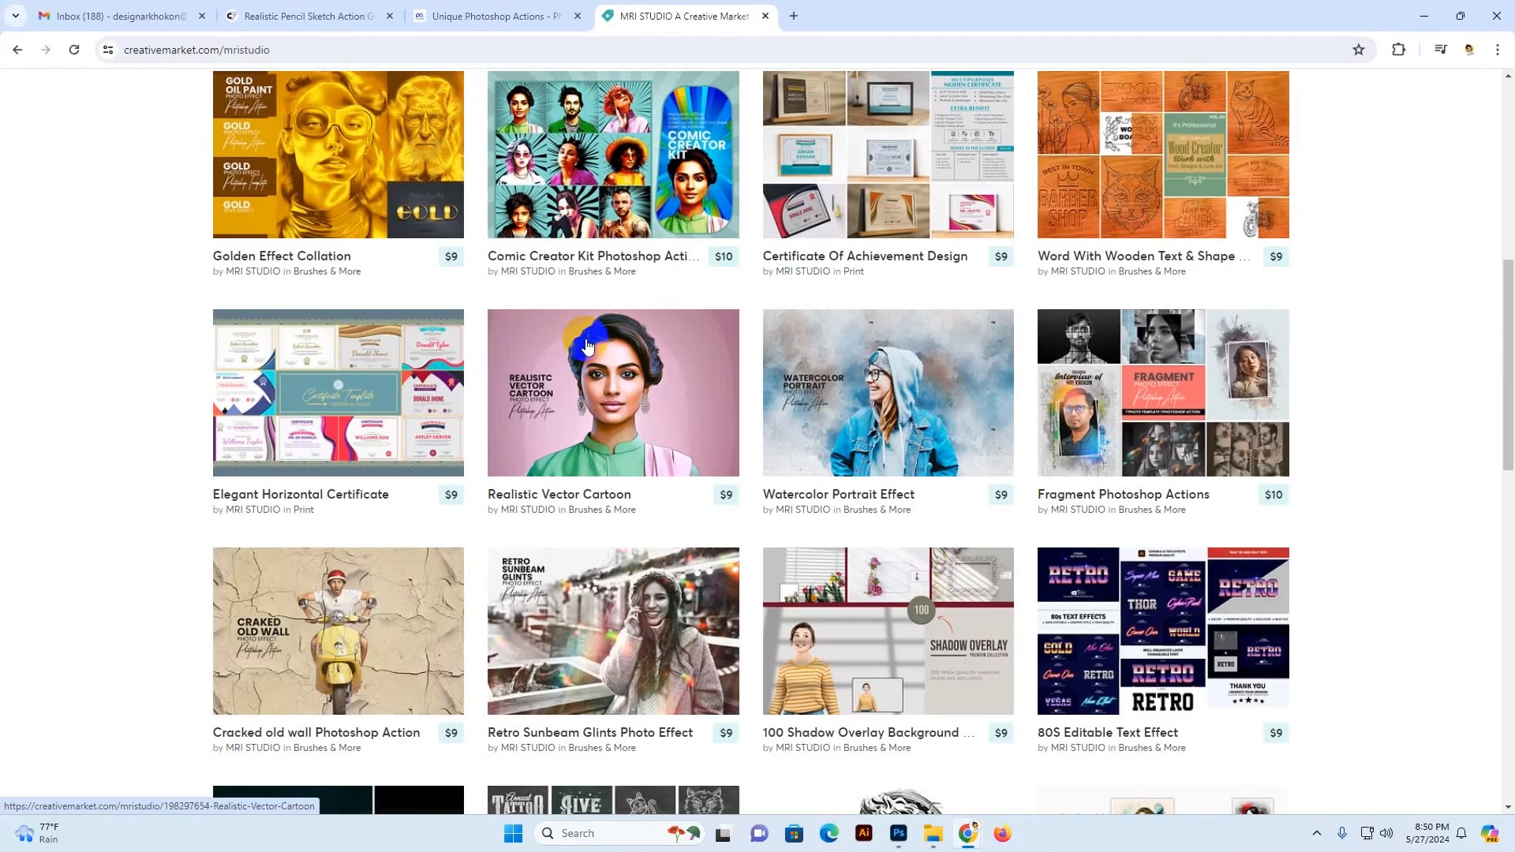
{"action": "scroll", "coordinate": [589, 375], "scroll_direction": "up", "scroll_amount": 10}
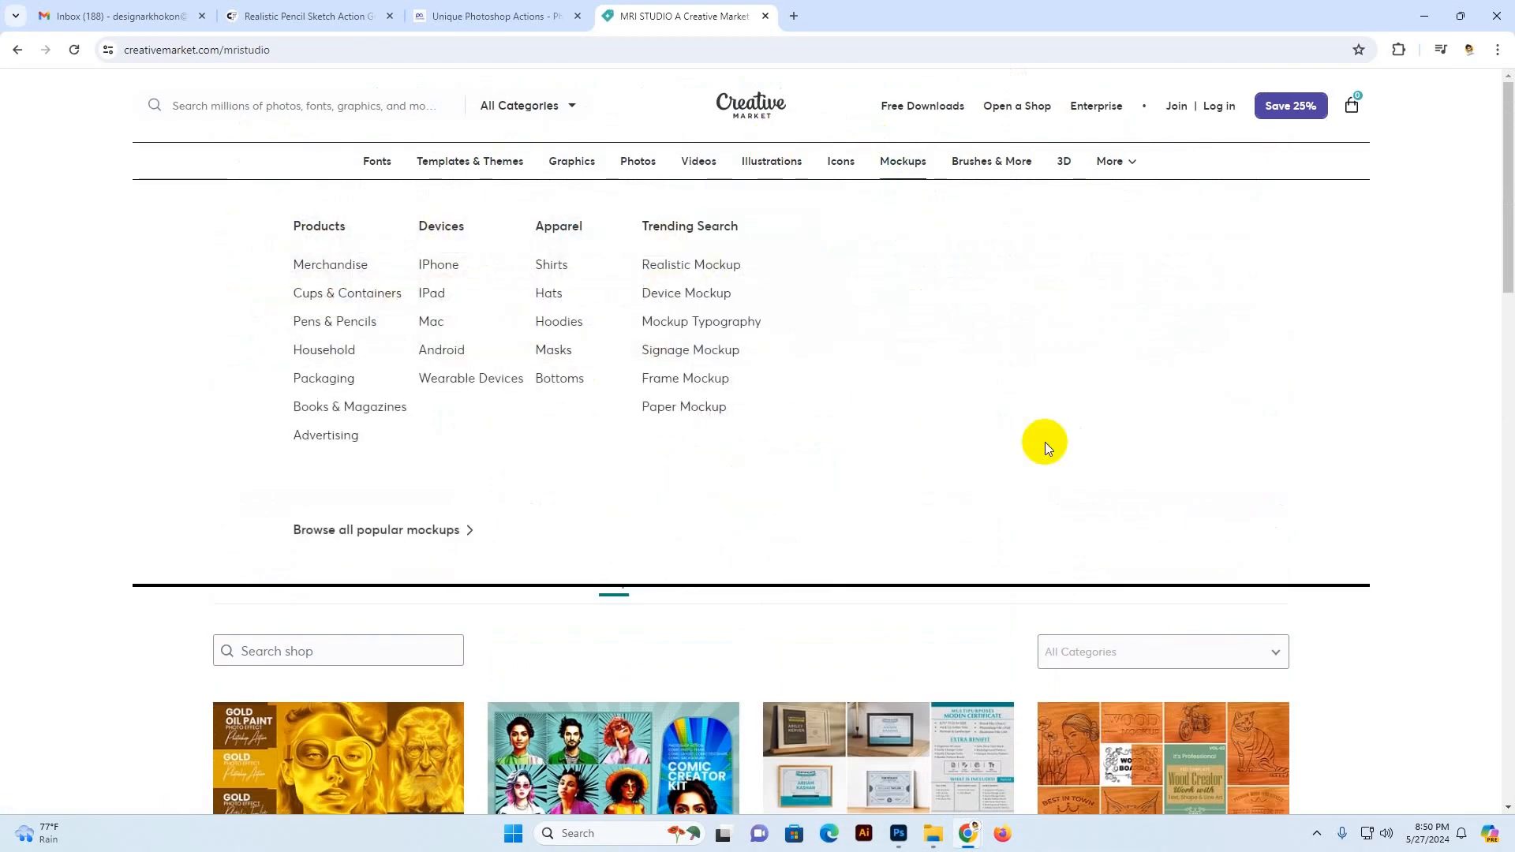
{"action": "scroll", "coordinate": [662, 414], "scroll_direction": "down", "scroll_amount": 6}
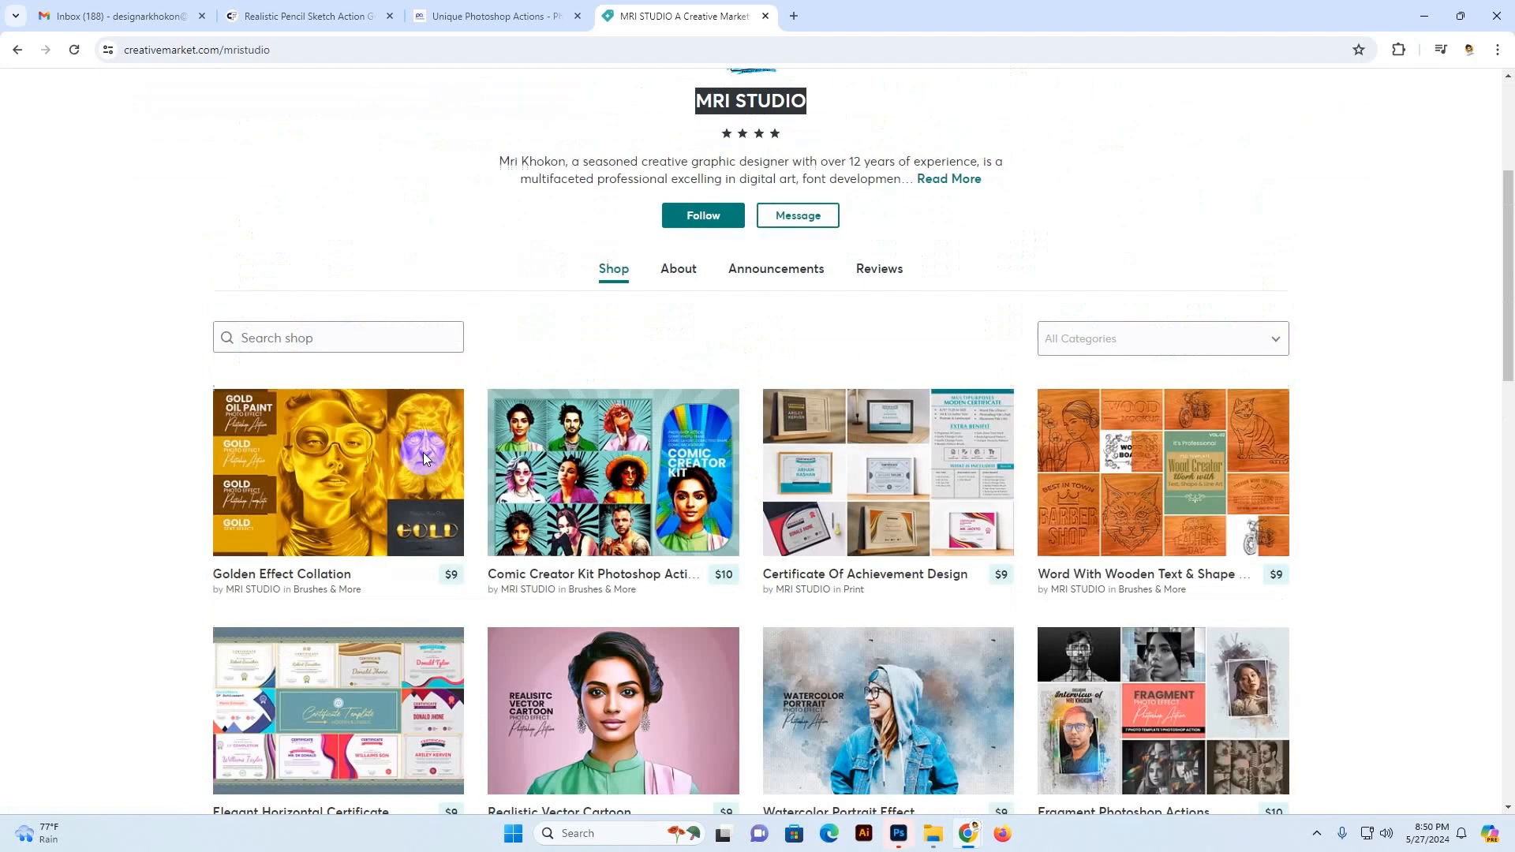
{"action": "scroll", "coordinate": [1344, 570], "scroll_direction": "down", "scroll_amount": 9}
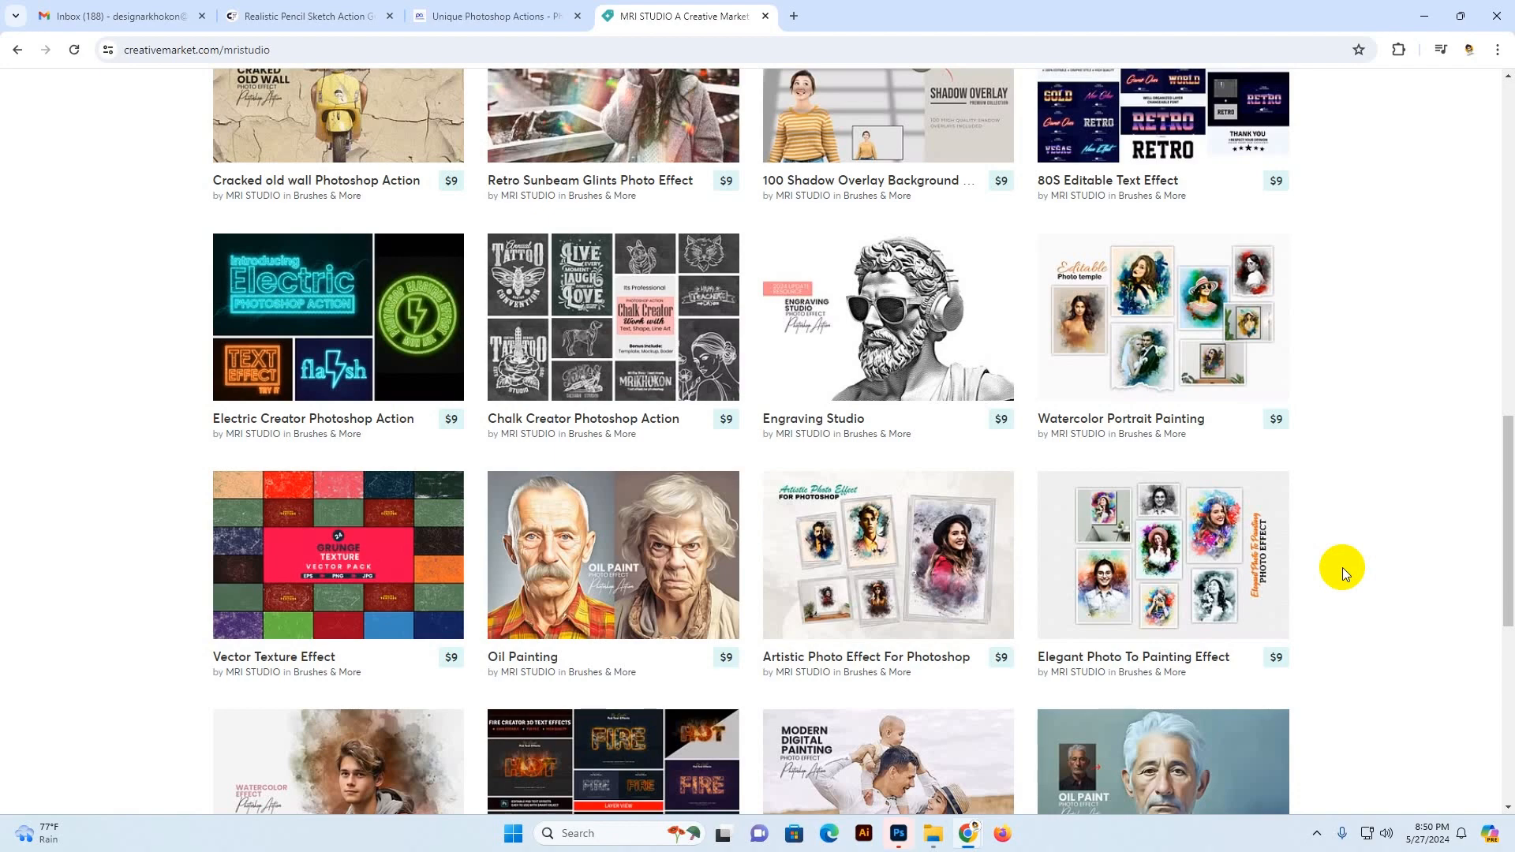
{"action": "scroll", "coordinate": [1342, 566], "scroll_direction": "down", "scroll_amount": 5}
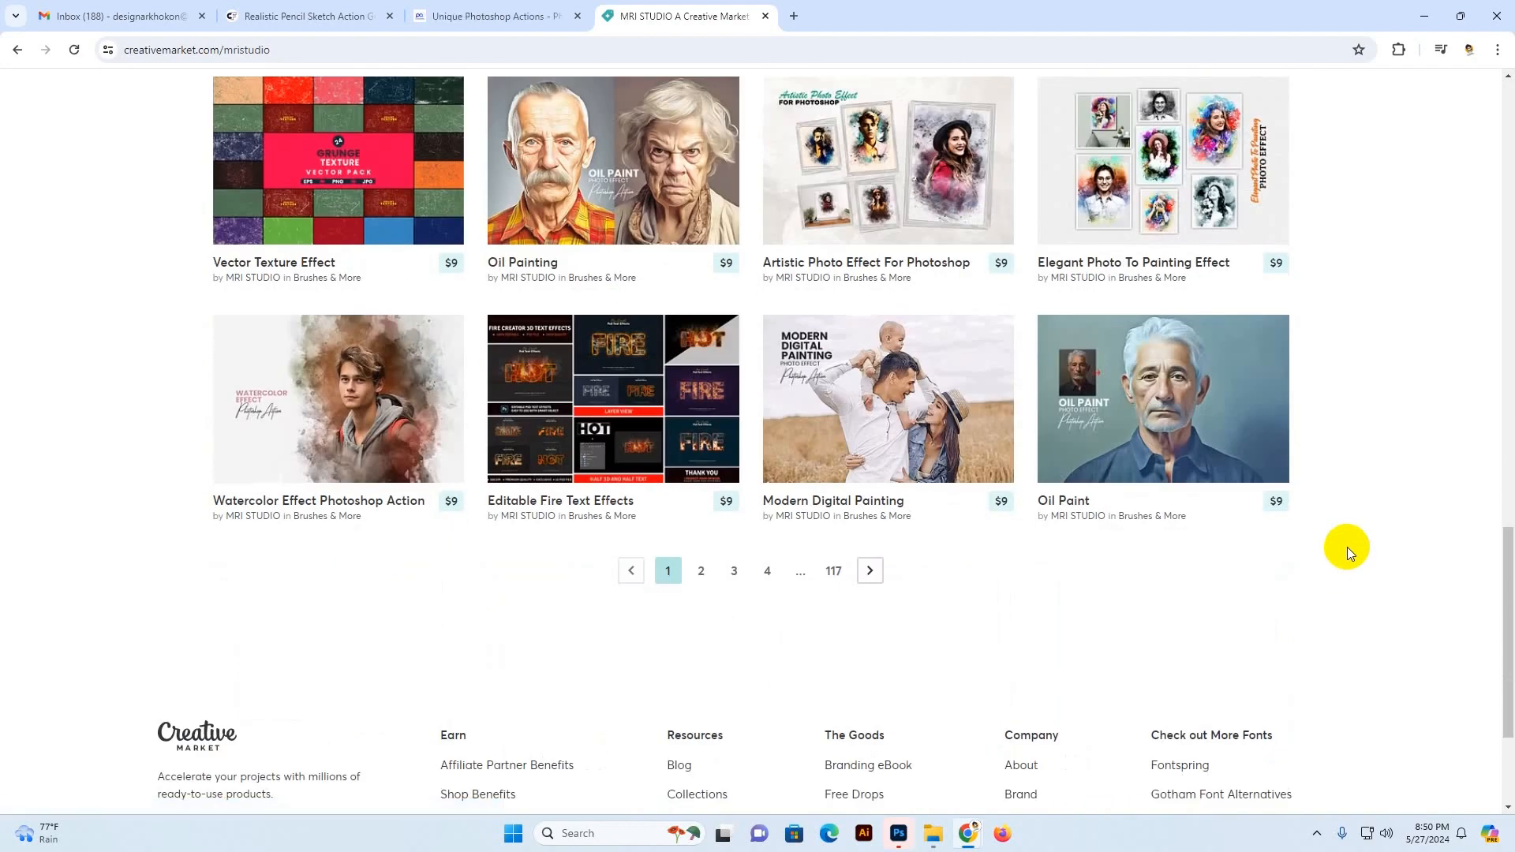
{"action": "scroll", "coordinate": [1357, 602], "scroll_direction": "up", "scroll_amount": 9}
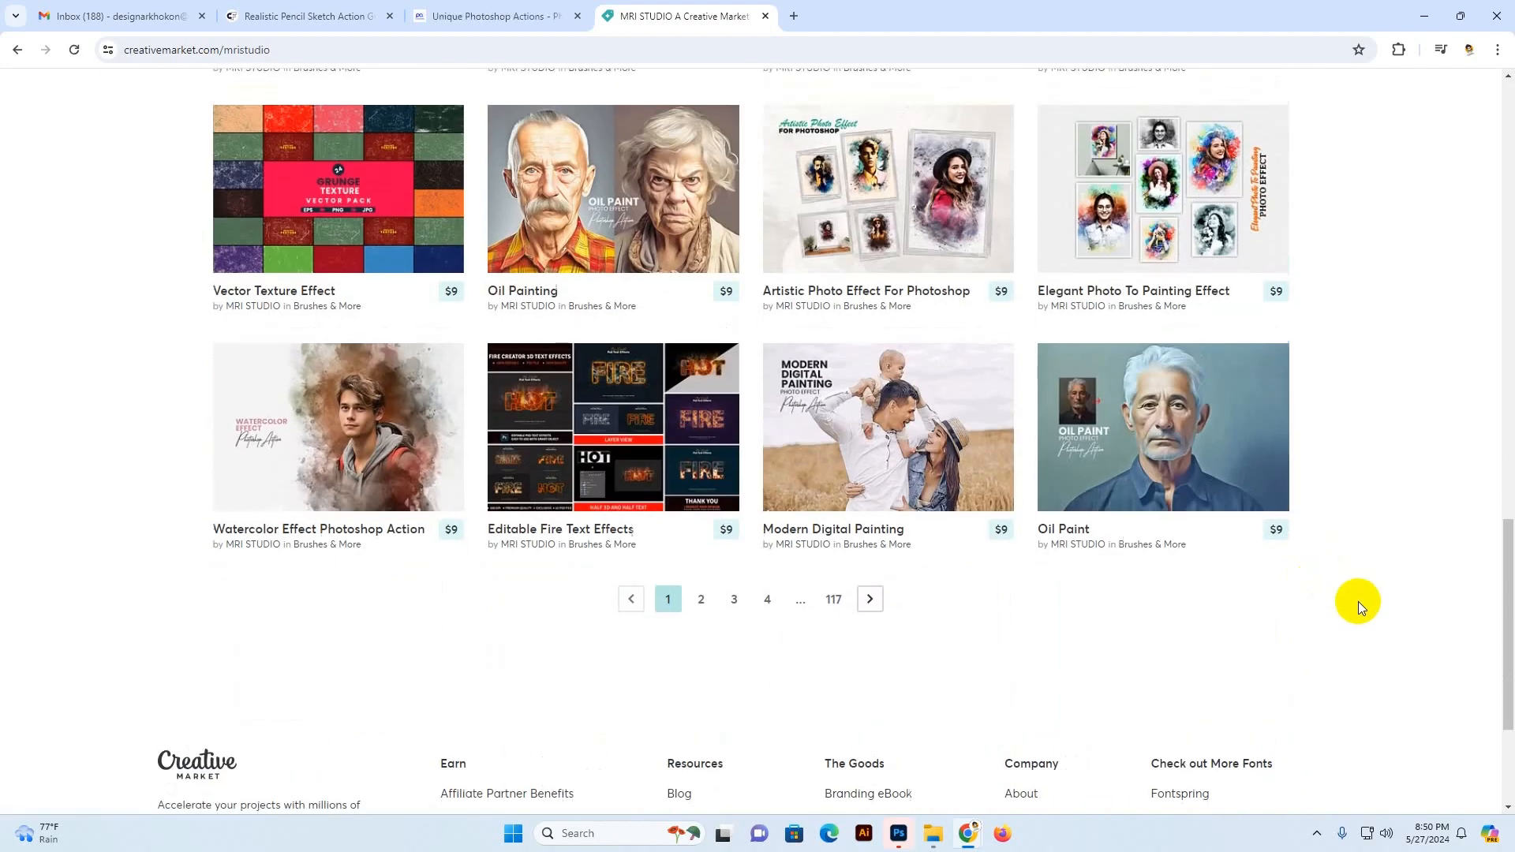
{"action": "scroll", "coordinate": [1347, 598], "scroll_direction": "up", "scroll_amount": 5}
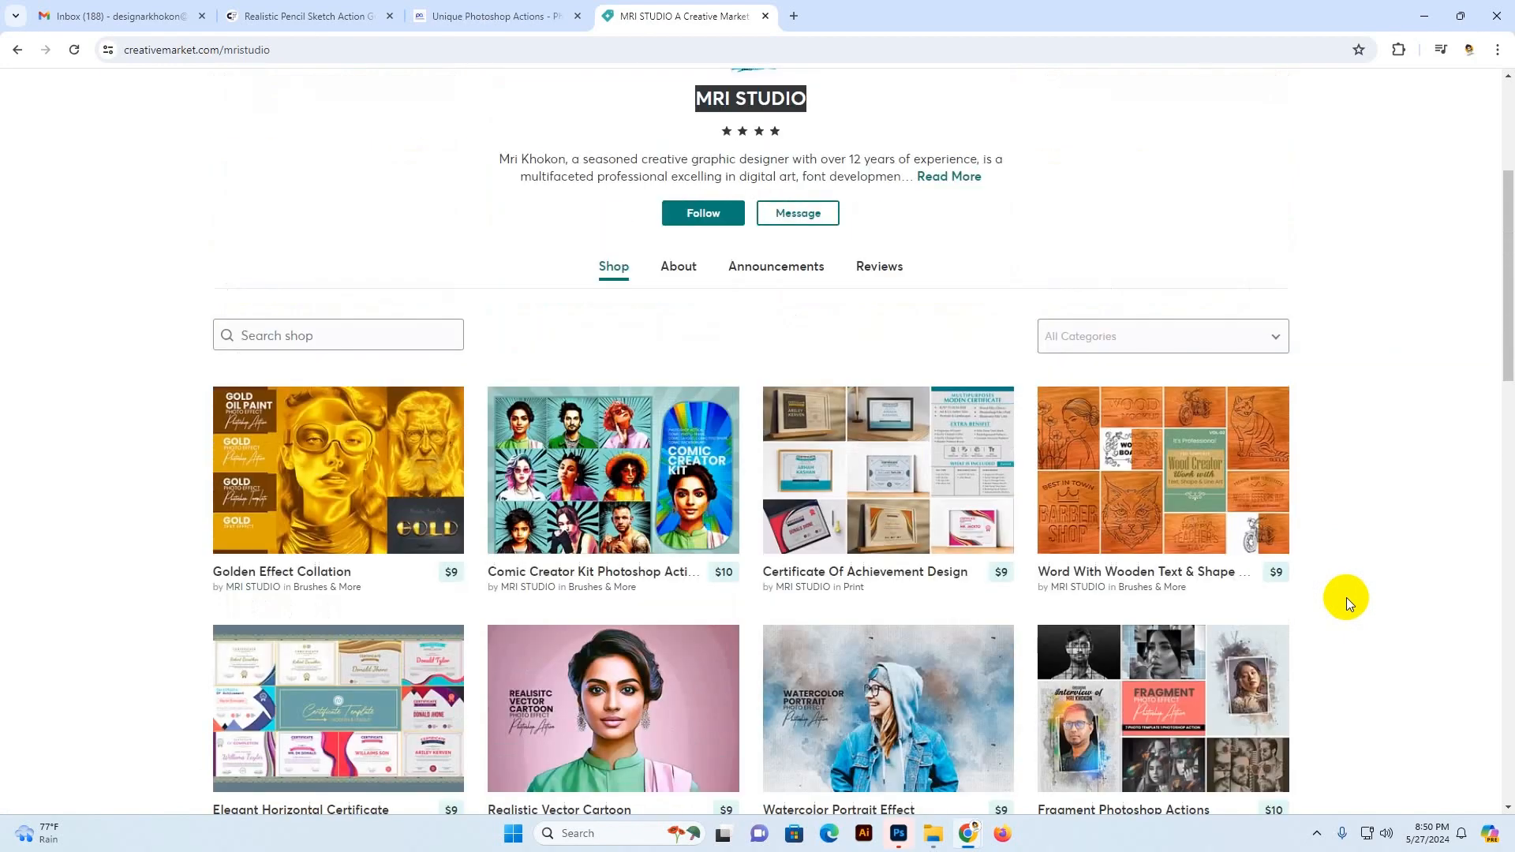
{"action": "scroll", "coordinate": [1346, 598], "scroll_direction": "down", "scroll_amount": 2}
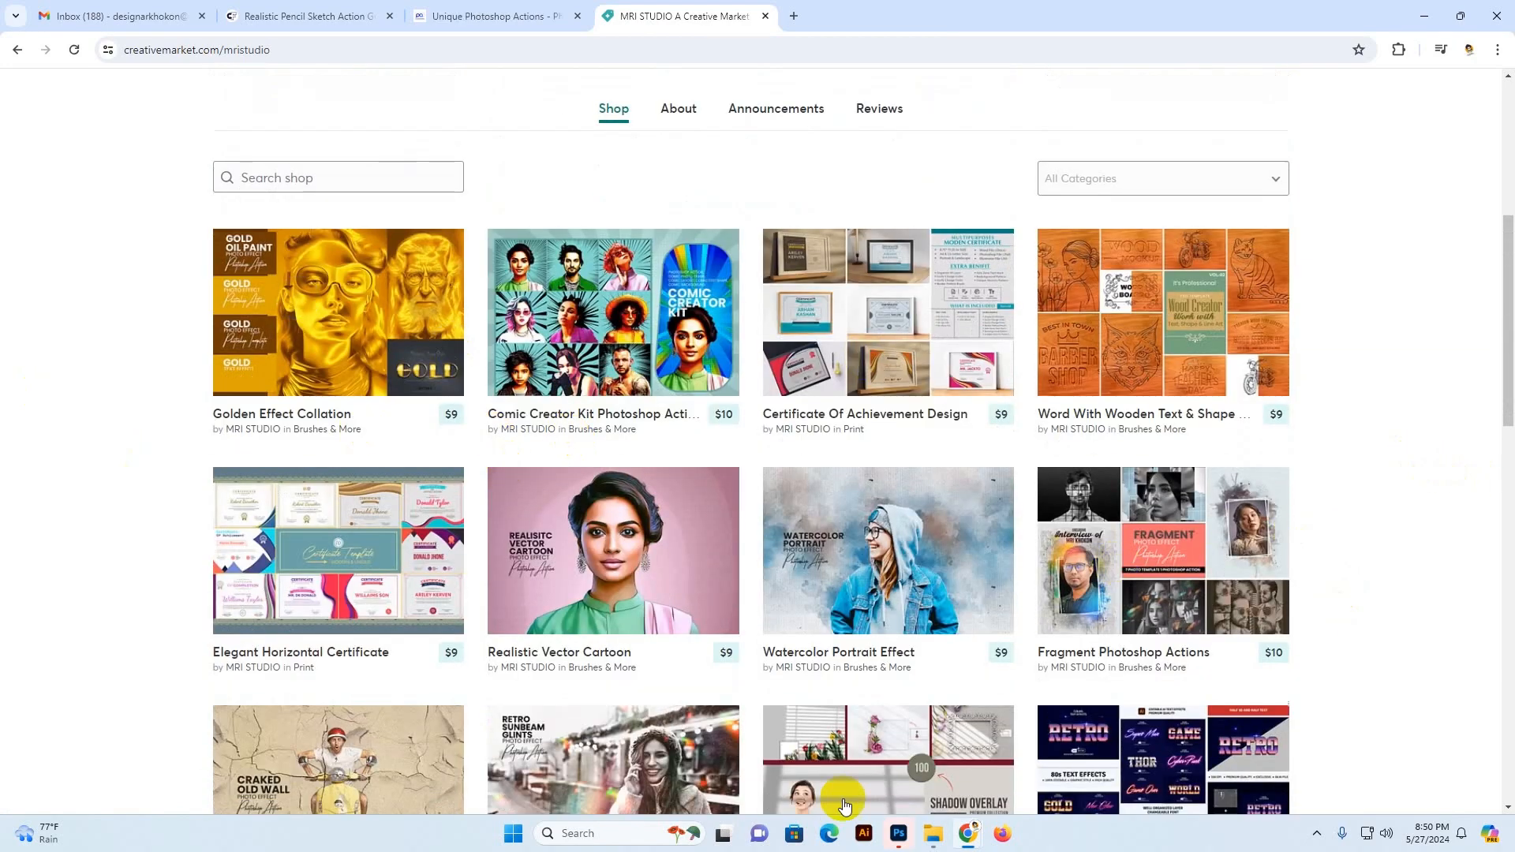
Switch back to Photoshop, move the Layers panel off the image, narrow the Actions panel, and examine the thunder effect around the player
{"action": "left_click", "coordinate": [898, 837]}
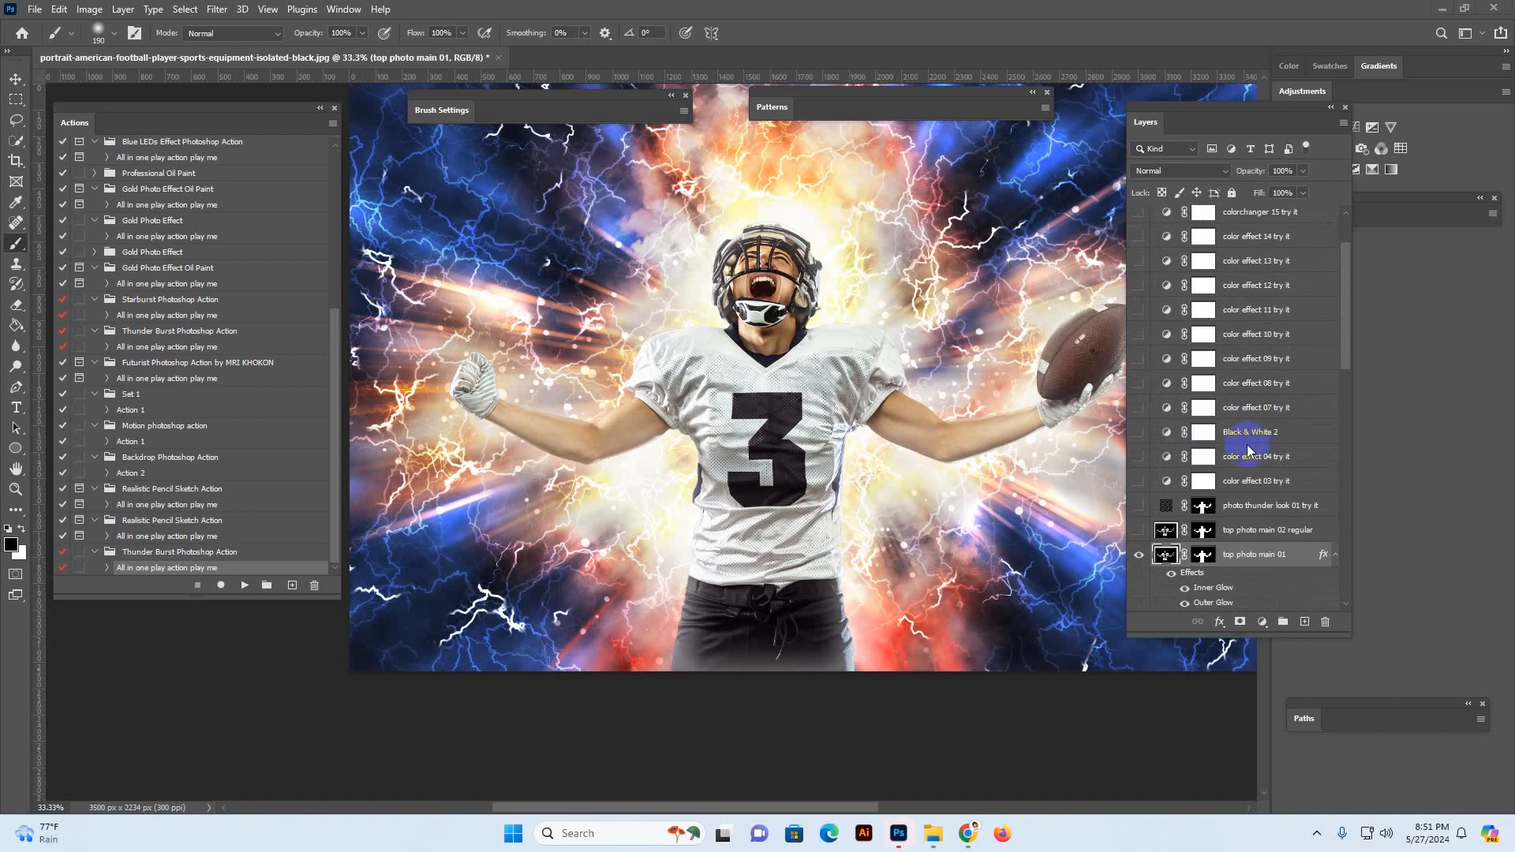
{"action": "left_click", "coordinate": [1214, 126]}
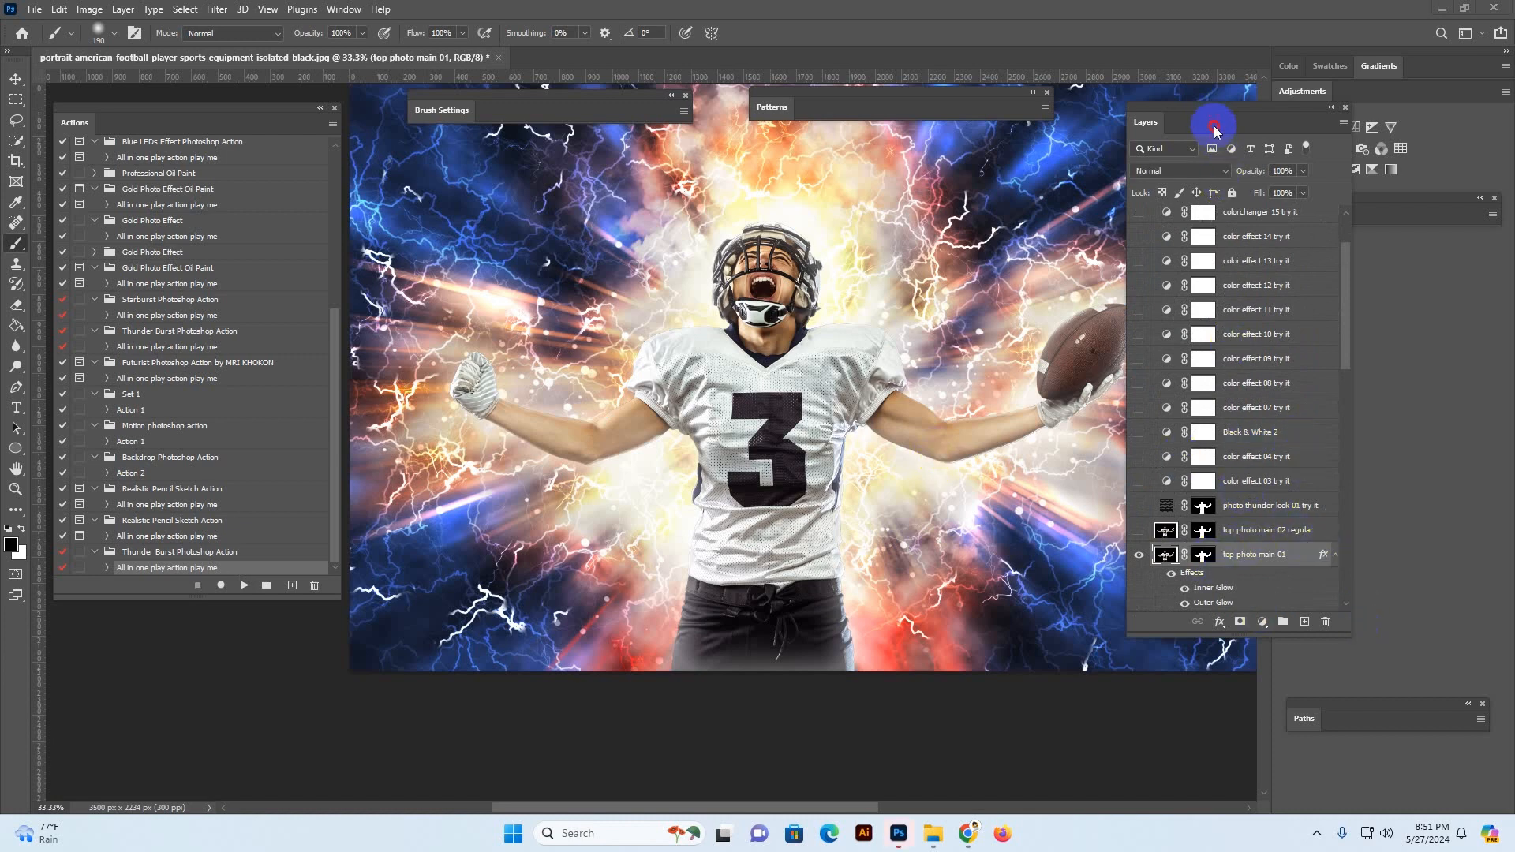
{"action": "left_click_drag", "start_coordinate": [1214, 126], "coordinate": [1347, 140]}
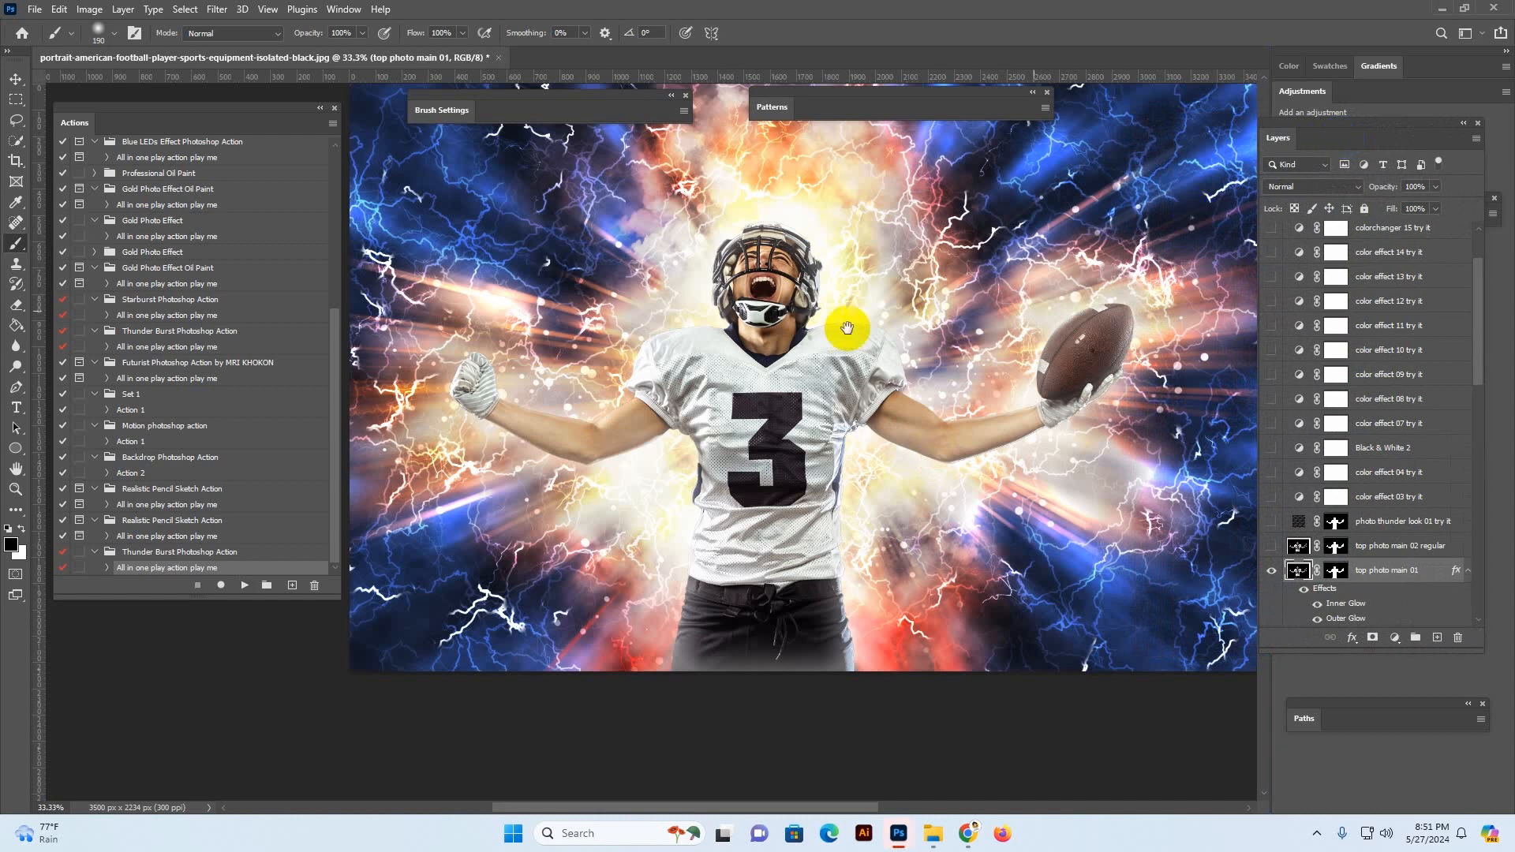
{"action": "left_click_drag", "start_coordinate": [331, 595], "coordinate": [285, 613]}
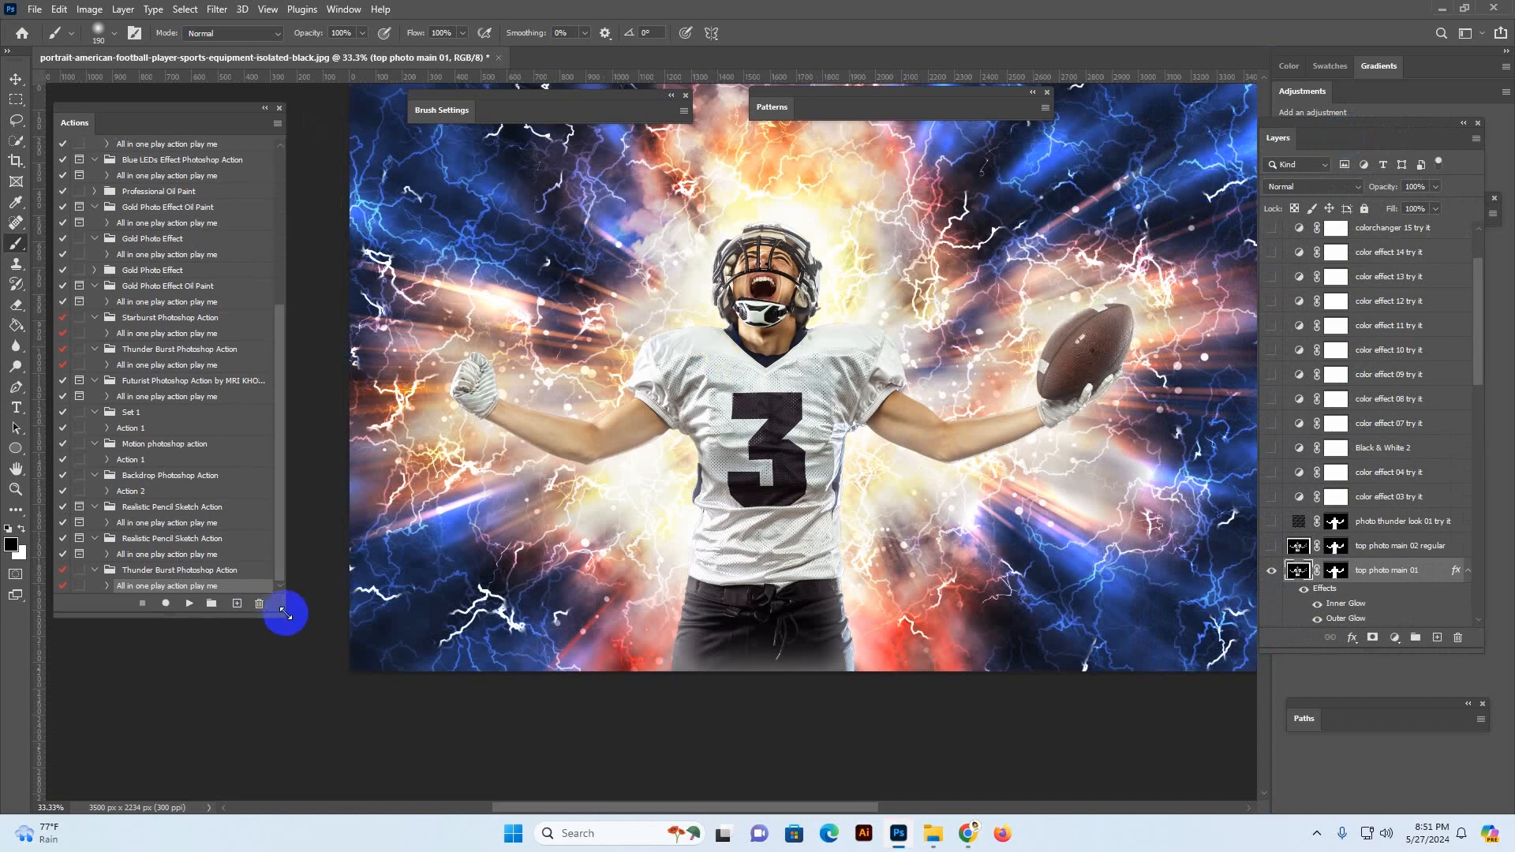
{"action": "key", "text": "z"}
{"action": "left_click", "coordinate": [957, 409]}
{"action": "left_click", "coordinate": [947, 308]}
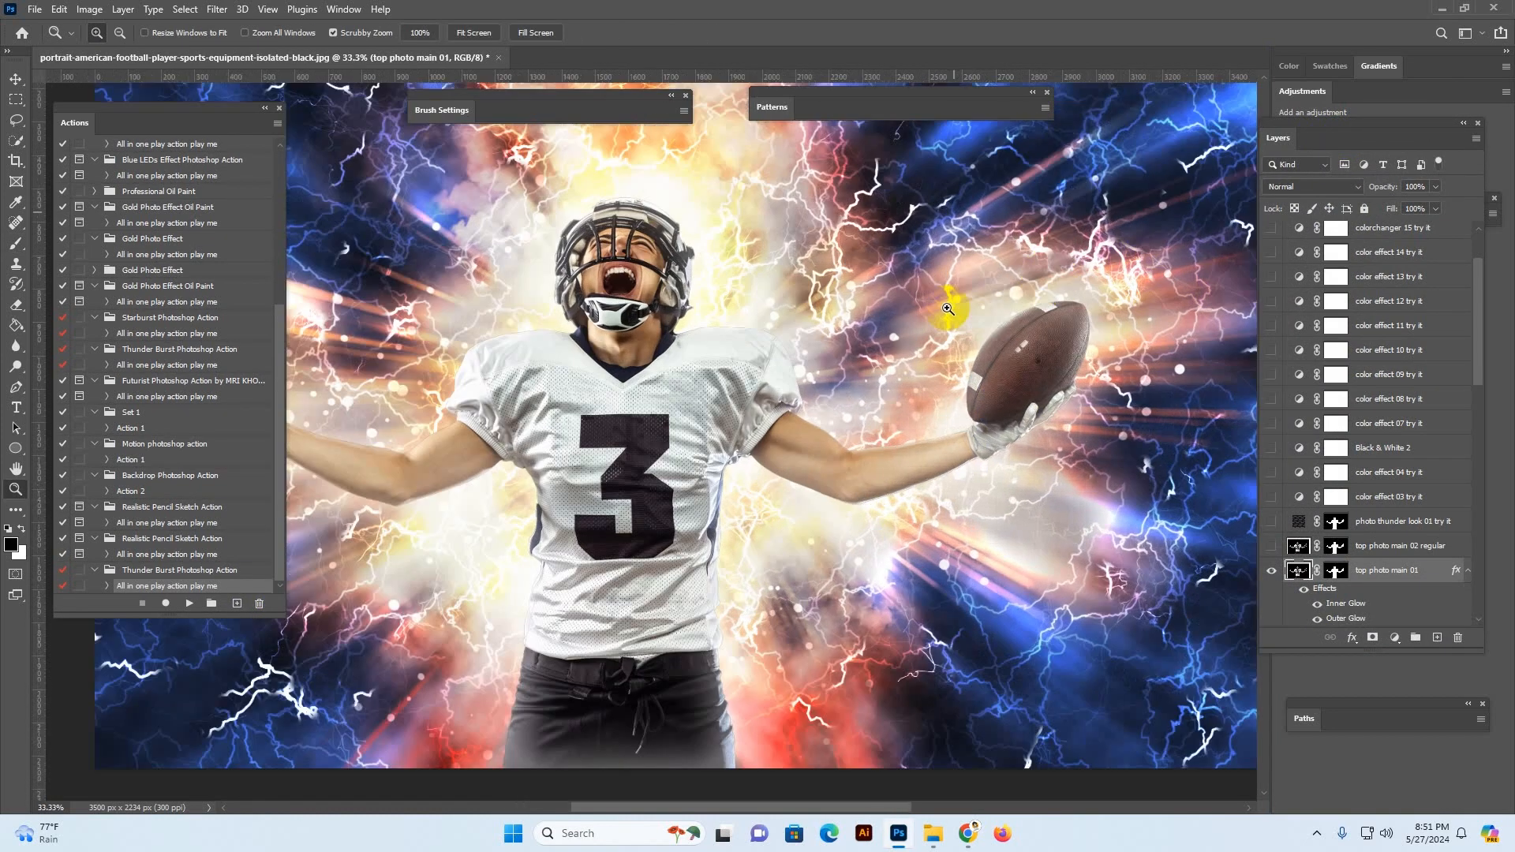
{"action": "left_click", "coordinate": [890, 325], "text": "alt"}
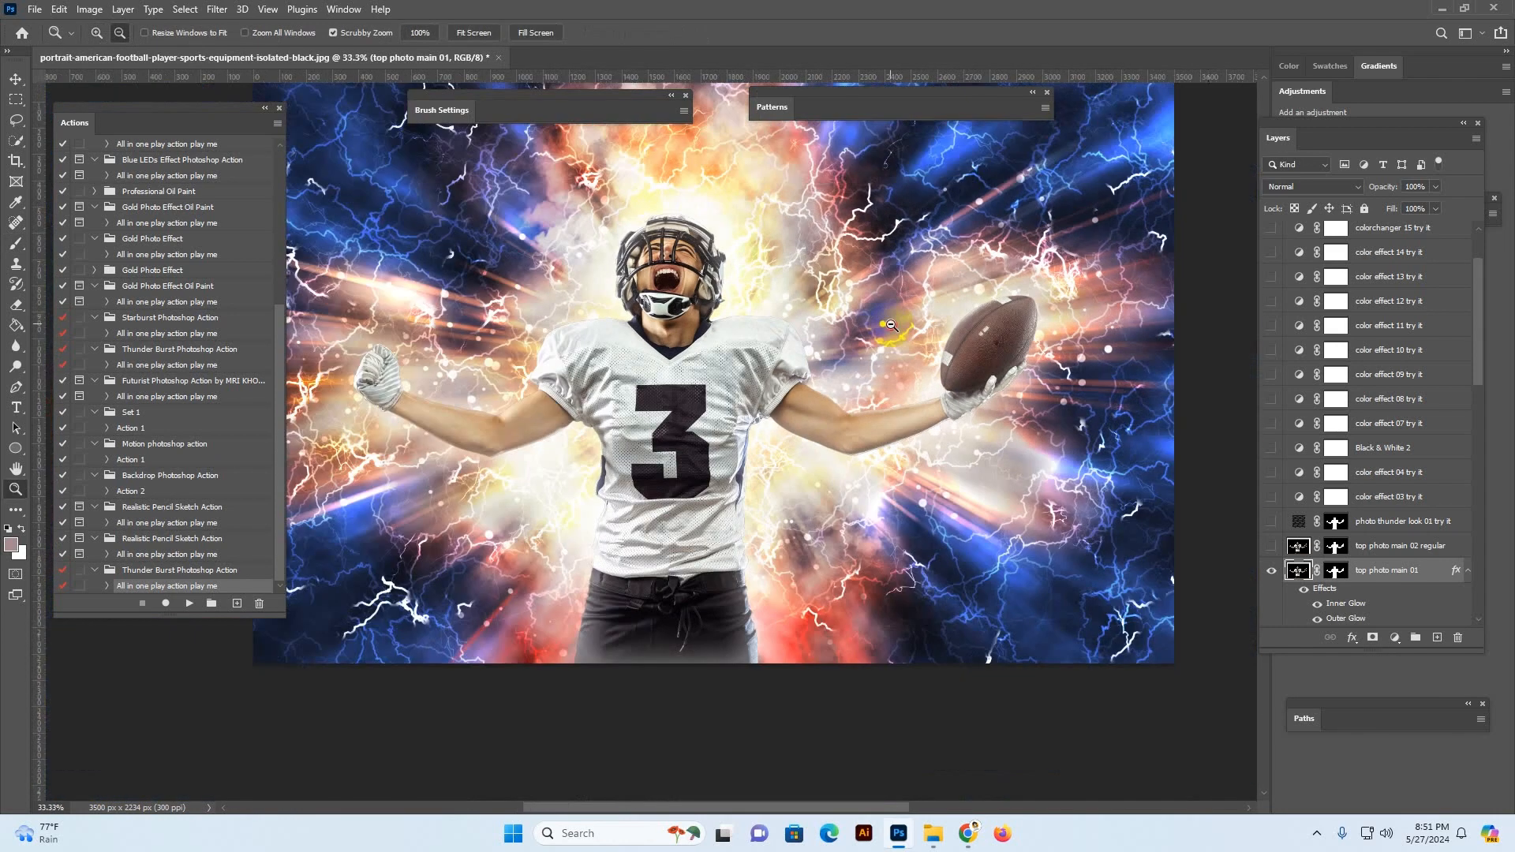
{"action": "left_click", "coordinate": [890, 324], "text": "alt"}
Move and enlarge the Layers panel to show more of the generated layers, and place the Paths panel below it
{"action": "left_click_drag", "start_coordinate": [1295, 135], "coordinate": [1190, 135]}
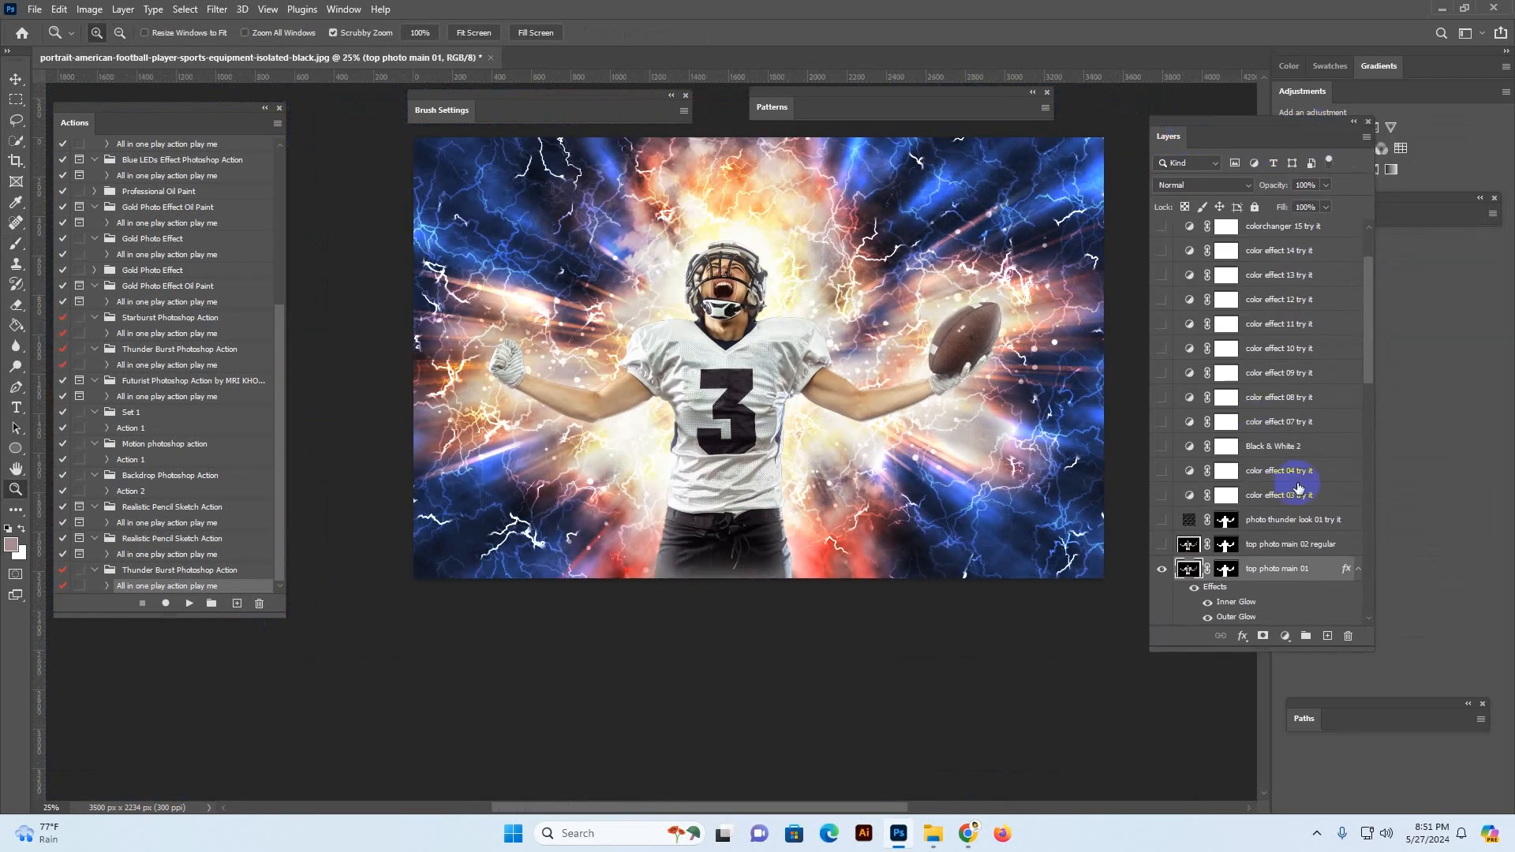
{"action": "scroll", "coordinate": [1298, 488], "scroll_direction": "down", "scroll_amount": 10}
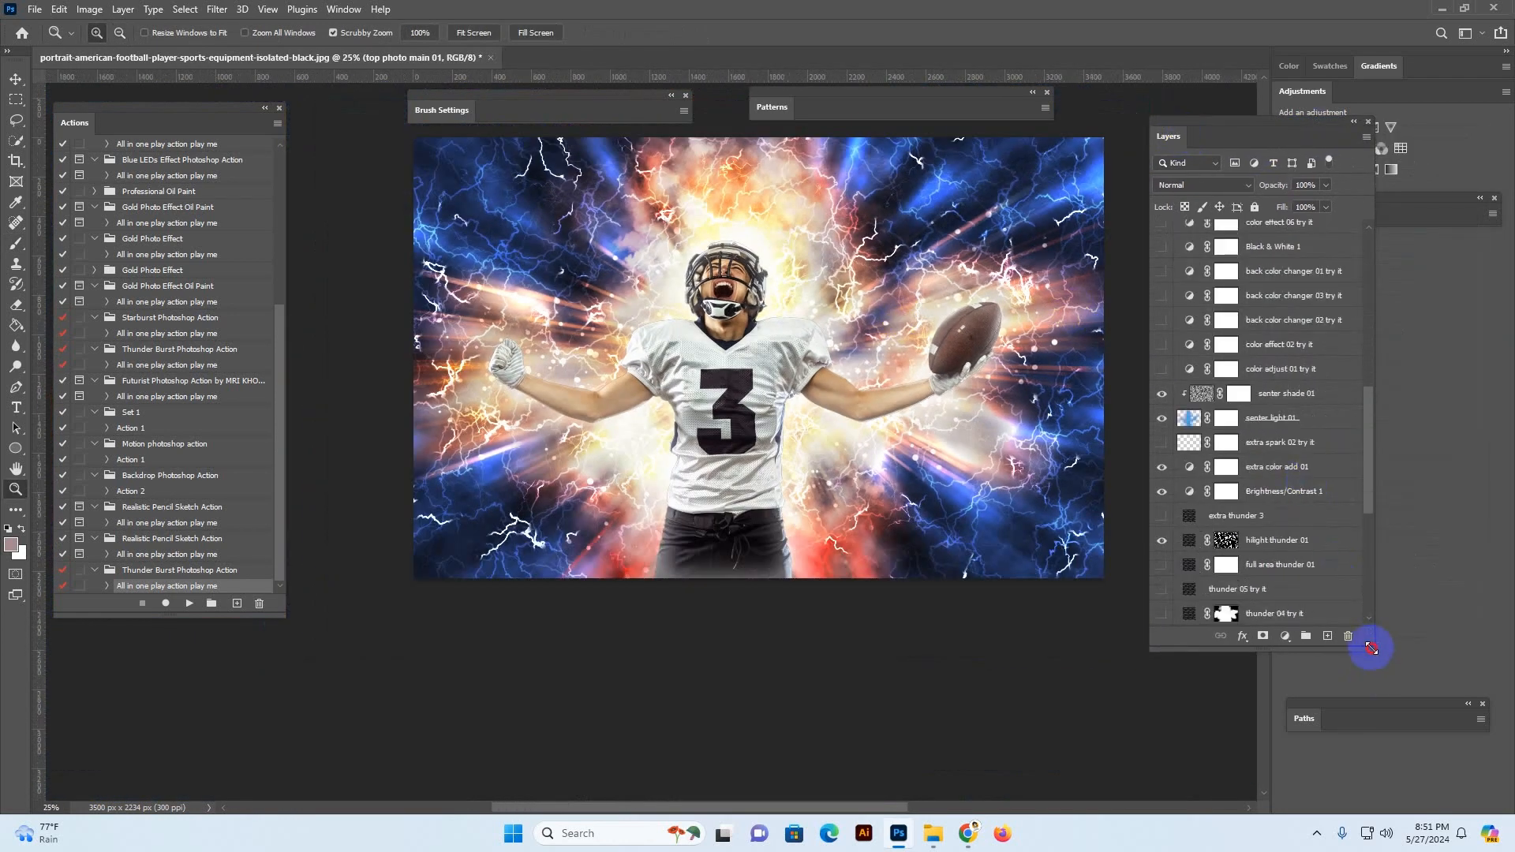
{"action": "left_click_drag", "start_coordinate": [1372, 649], "coordinate": [1390, 675]}
{"action": "left_click_drag", "start_coordinate": [1331, 715], "coordinate": [1339, 758]}
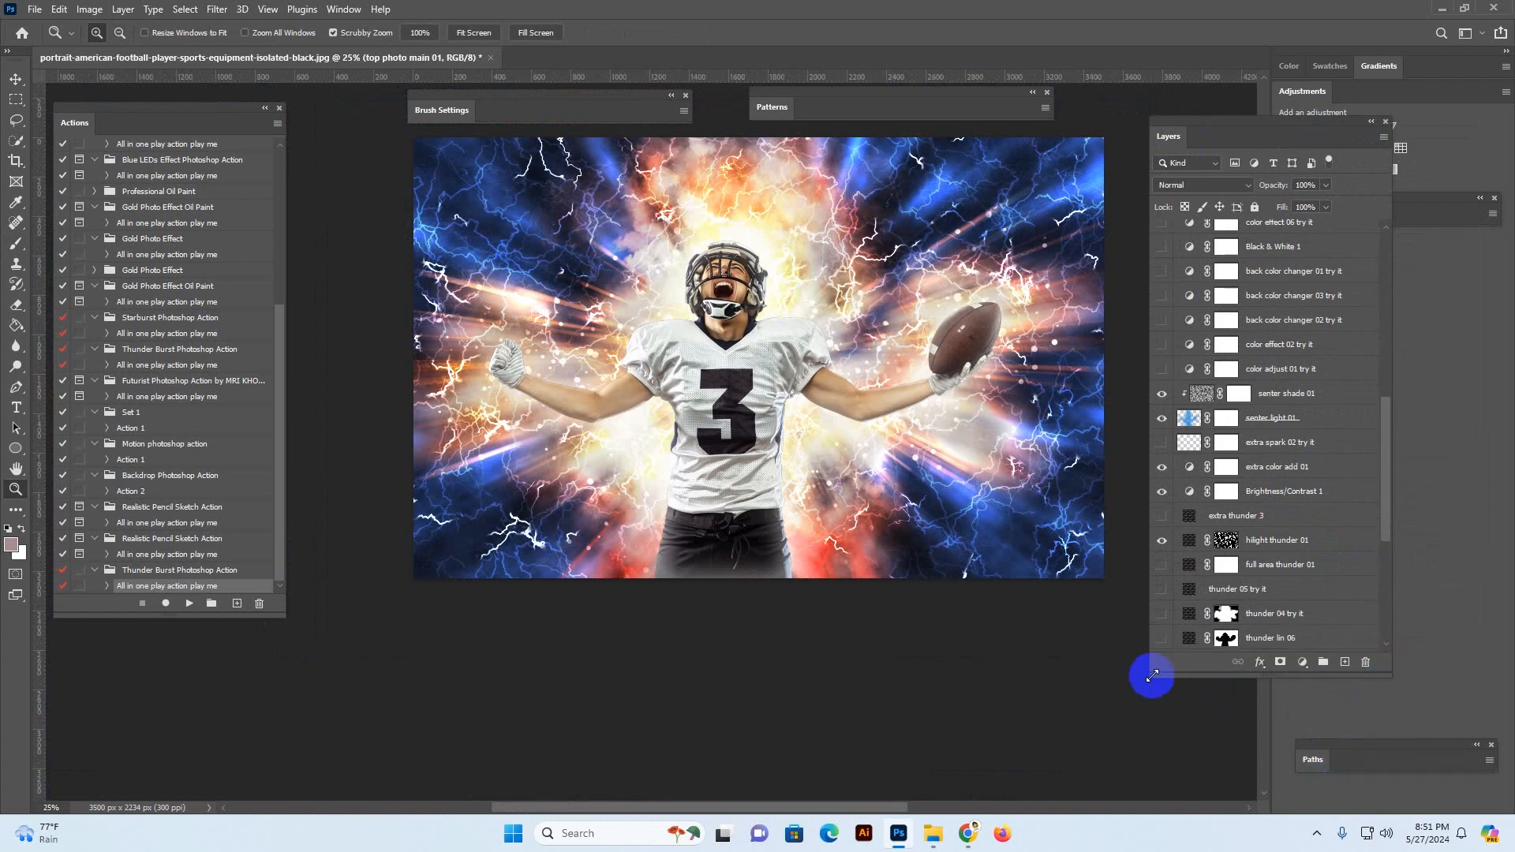
{"action": "left_click_drag", "start_coordinate": [1152, 675], "coordinate": [1119, 703]}
{"action": "scroll", "coordinate": [1241, 568], "scroll_direction": "down", "scroll_amount": 5}
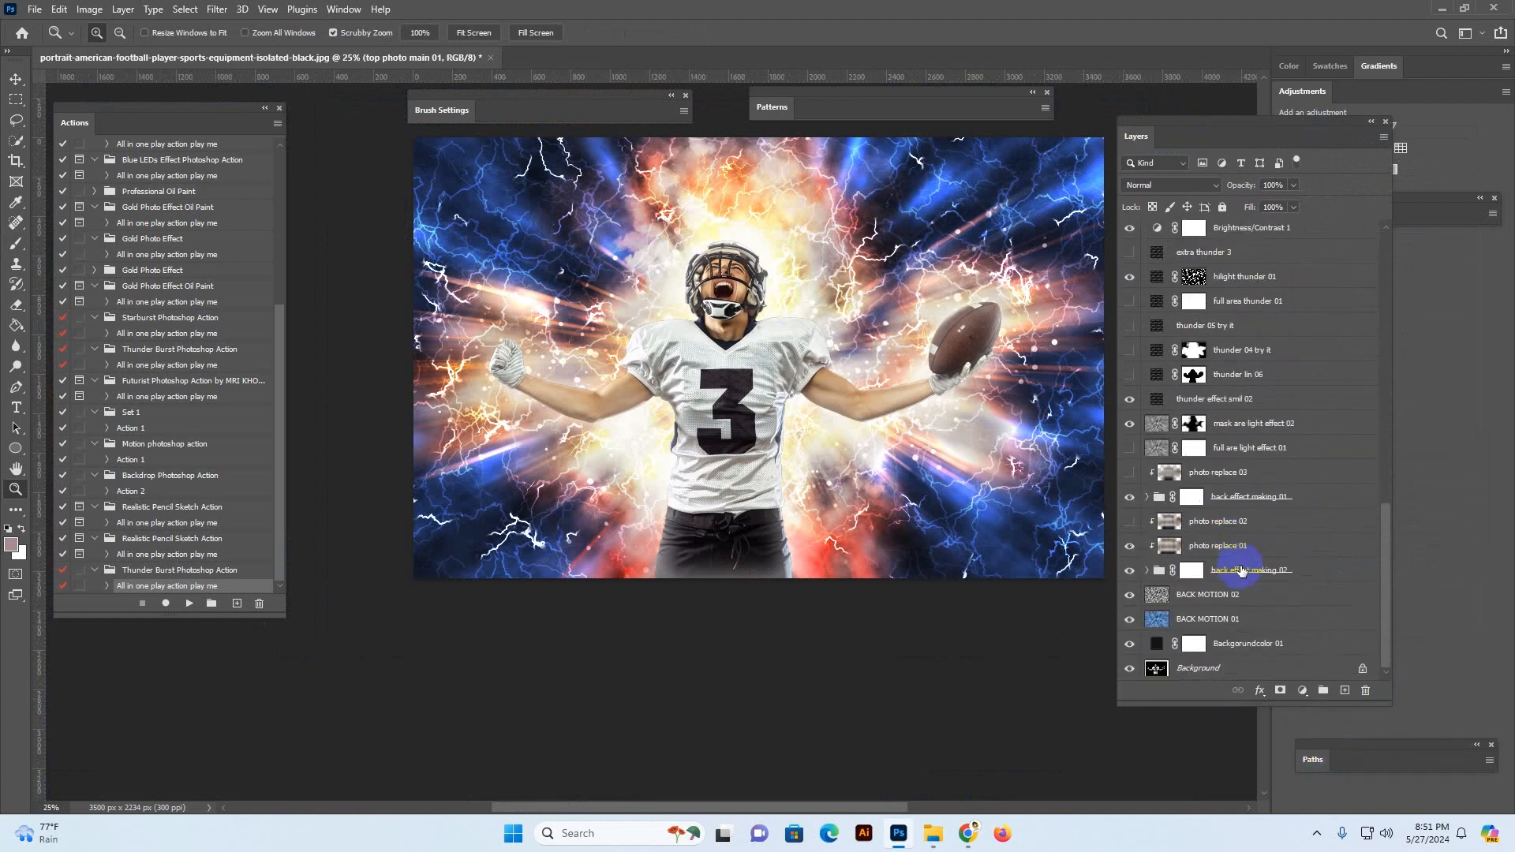
Select the BACK MOTION 02 layer and toggle its visibility off and on to compare its effect
{"action": "left_click", "coordinate": [1241, 618]}
{"action": "left_click", "coordinate": [1205, 601]}
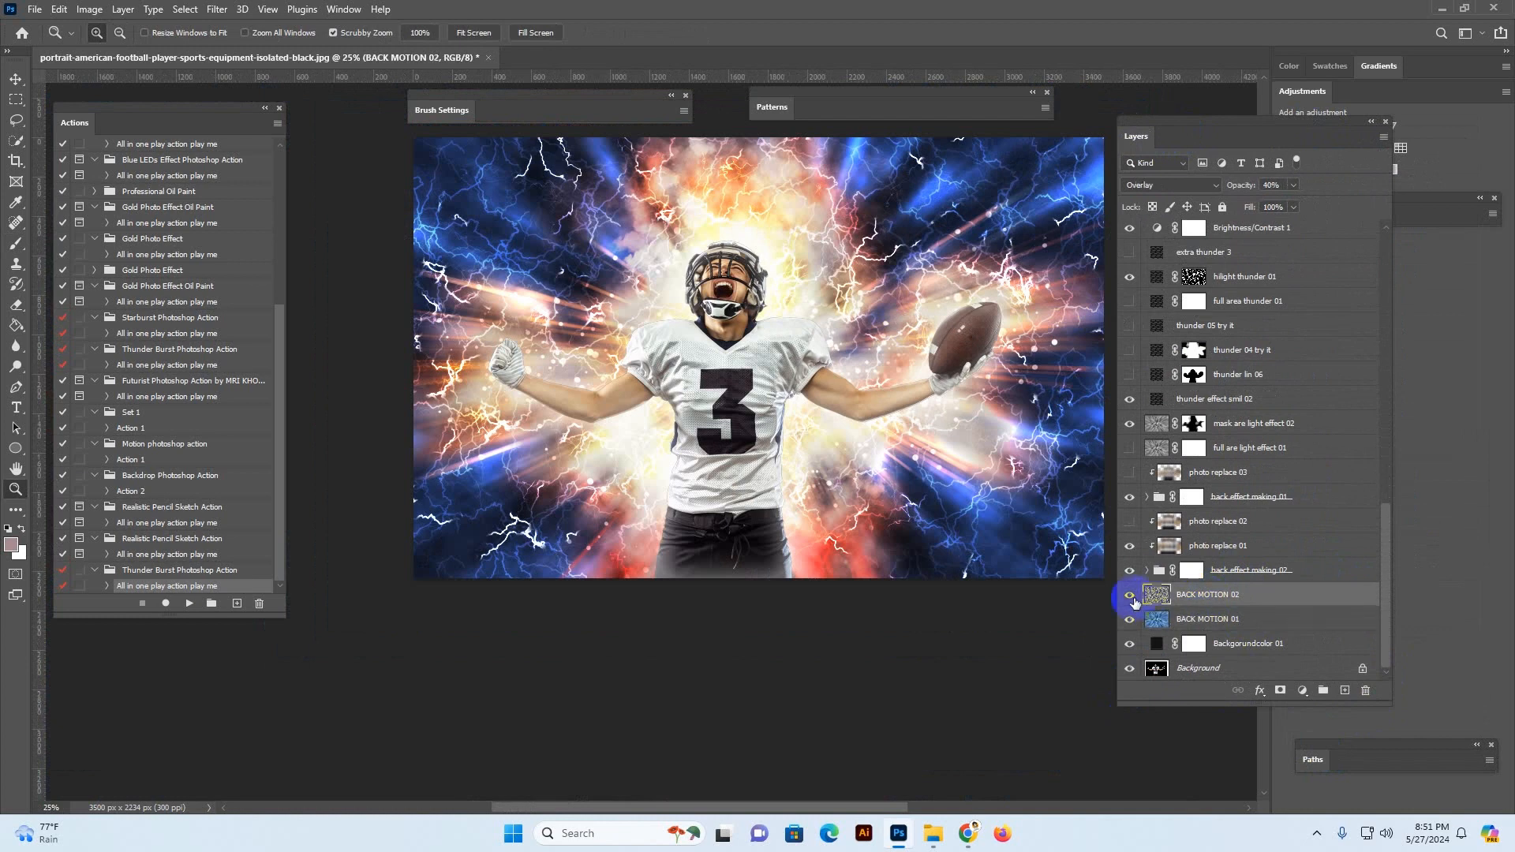
{"action": "left_click", "coordinate": [1131, 597]}
{"action": "left_click", "coordinate": [1131, 598]}
Select the BACK MOTION 01 layer and toggle its visibility to compare the background with and without it
{"action": "left_click", "coordinate": [1161, 625]}
{"action": "left_click", "coordinate": [1123, 623]}
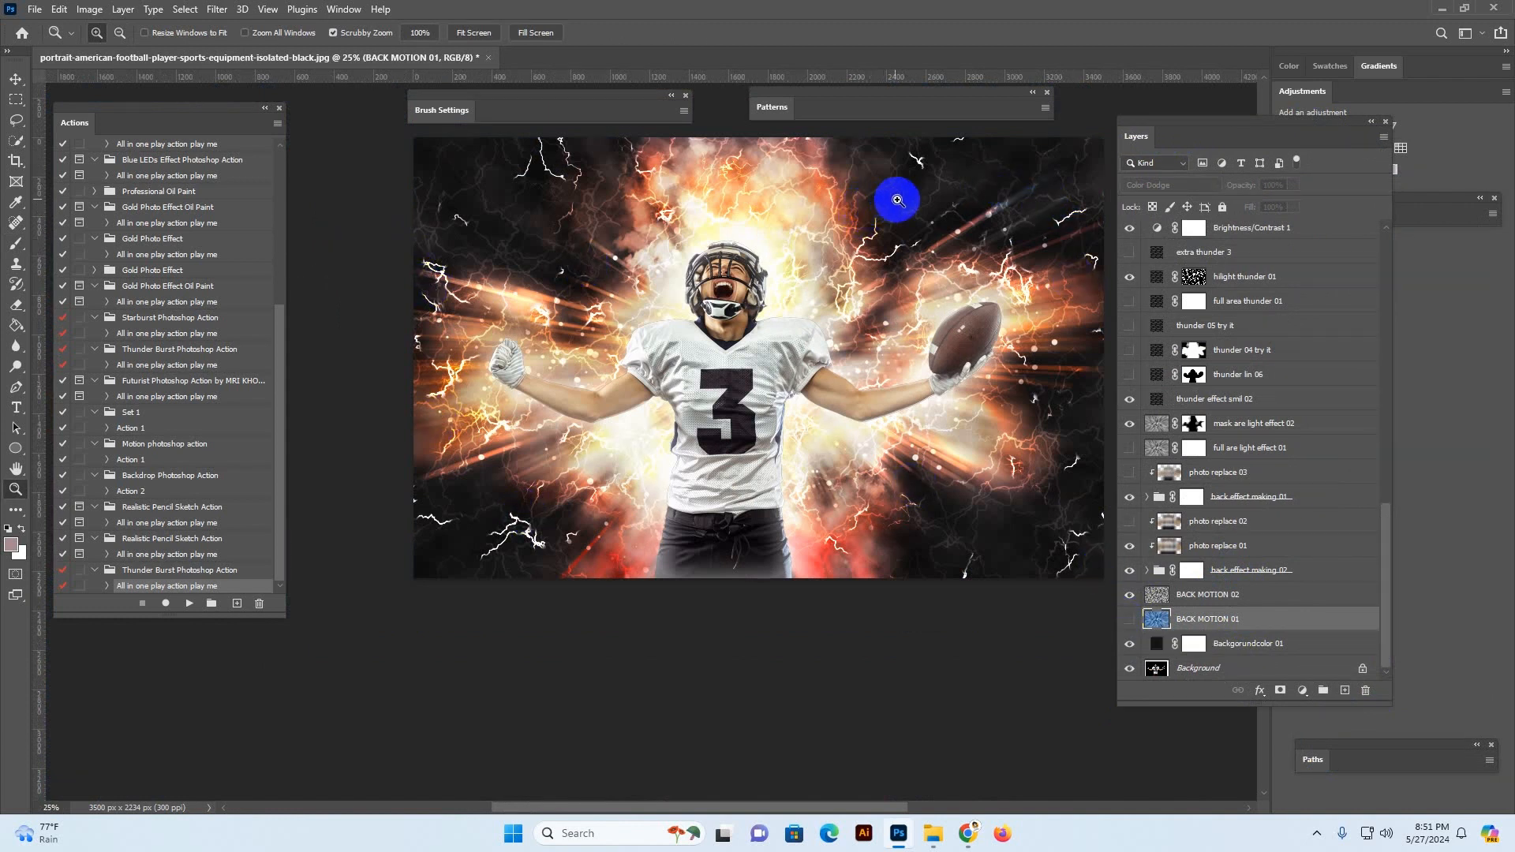
{"action": "left_click", "coordinate": [1128, 620]}
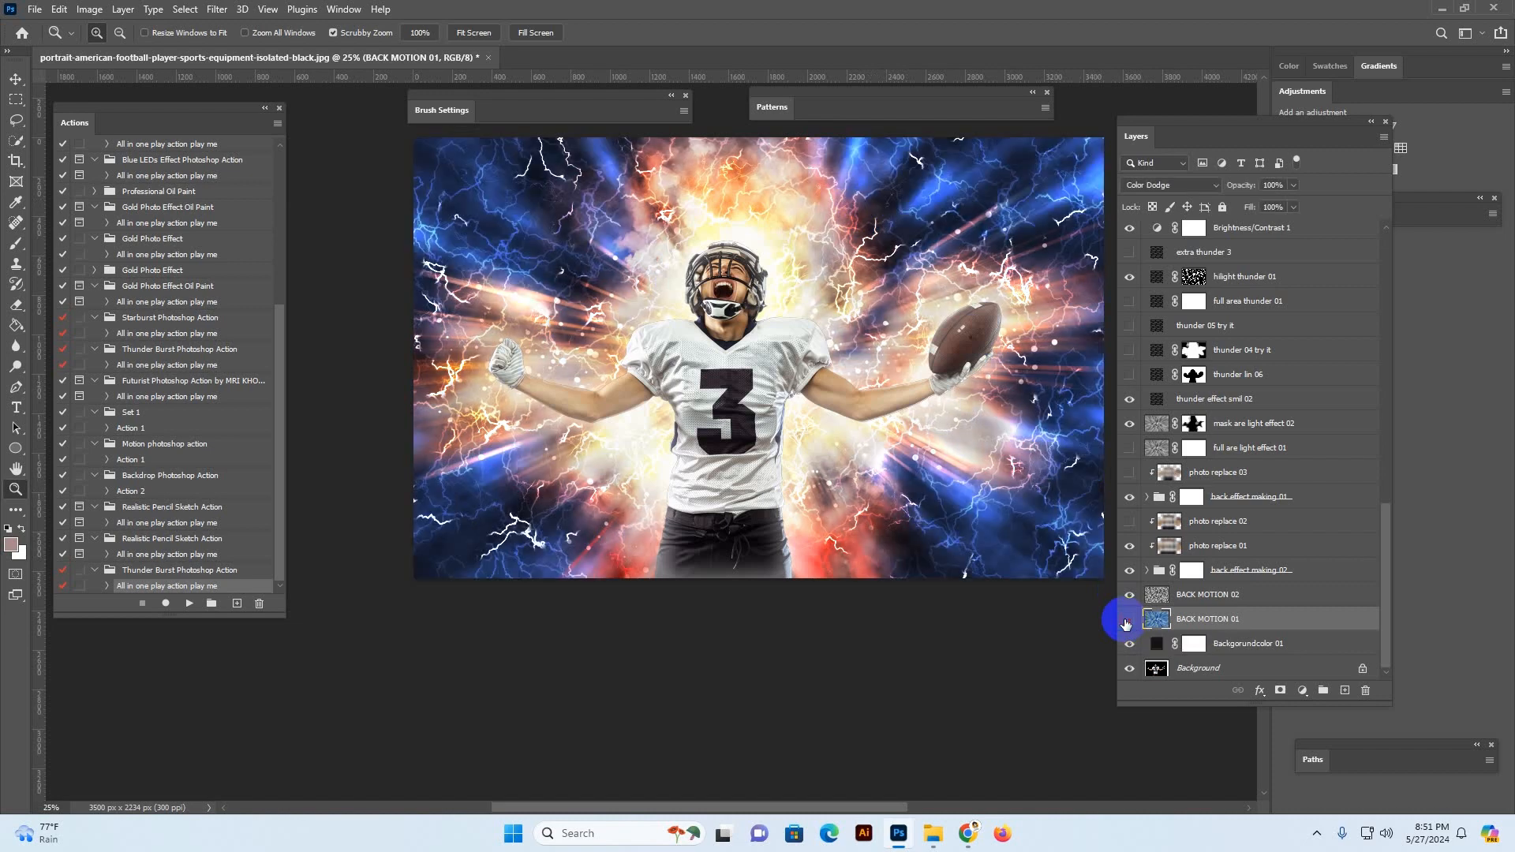
{"action": "left_click", "coordinate": [1129, 620]}
{"action": "left_click", "coordinate": [1128, 619]}
Select the back effect making 02 group and toggle its visibility off and on to compare its effect
{"action": "left_click", "coordinate": [1220, 571]}
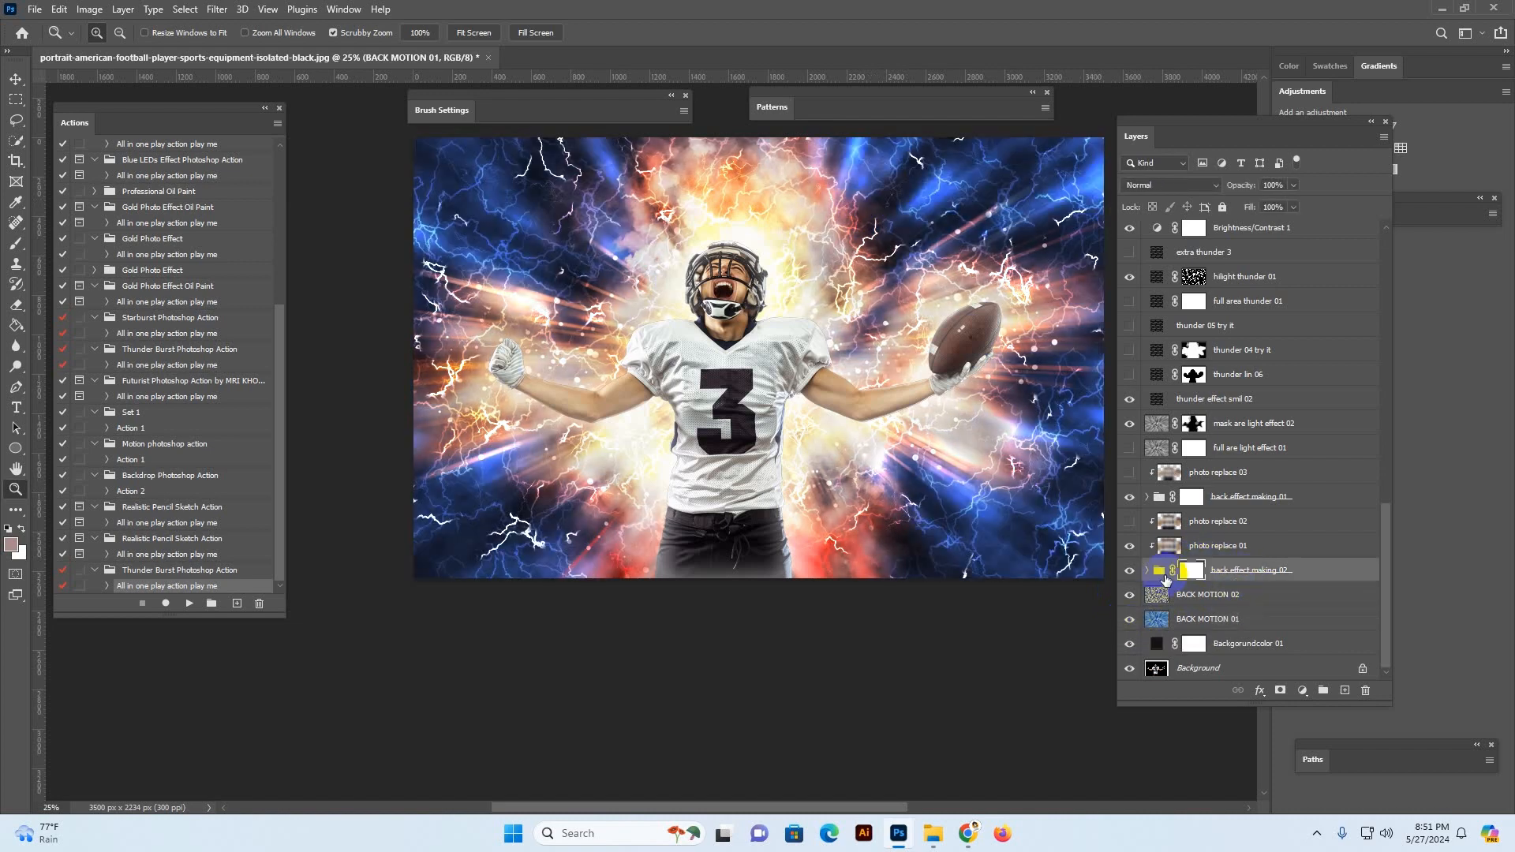
{"action": "left_click", "coordinate": [1128, 571]}
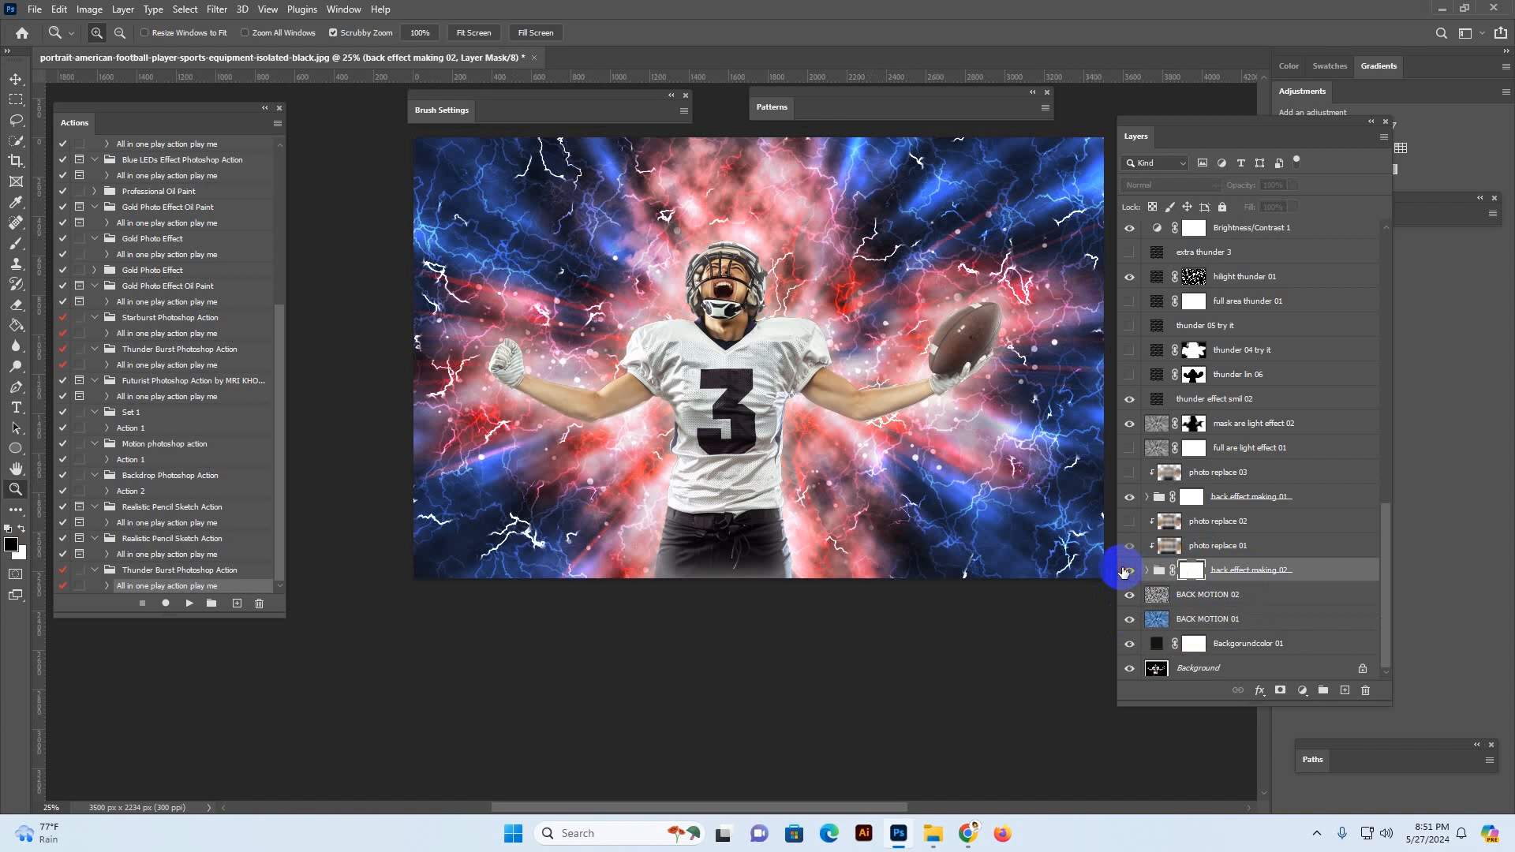
{"action": "left_click", "coordinate": [1129, 570]}
{"action": "left_click", "coordinate": [1128, 570]}
{"action": "left_click", "coordinate": [1129, 571]}
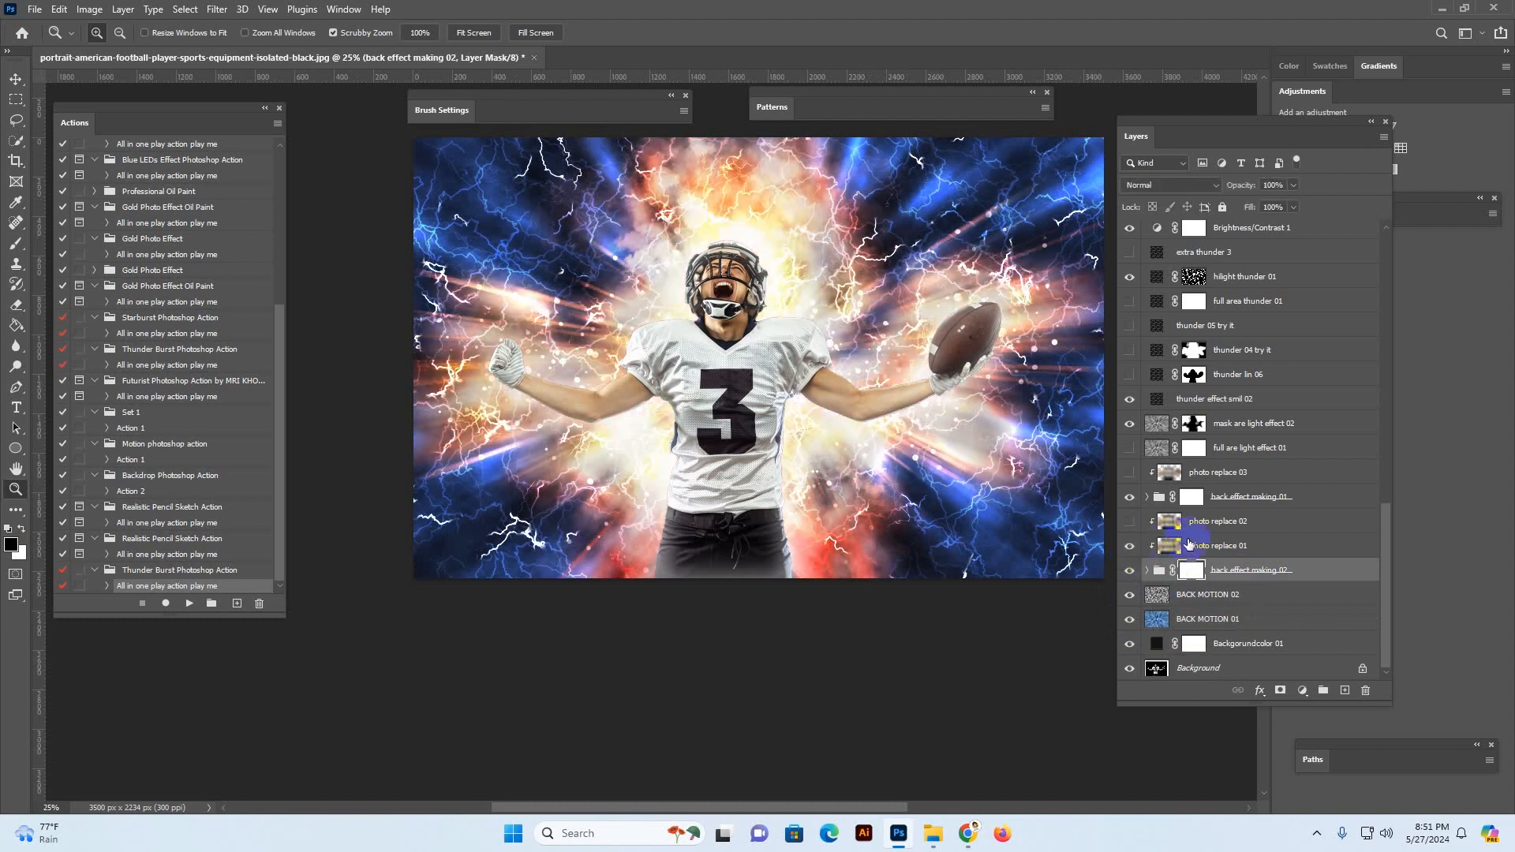
Select the back effect making 01 group and toggle its visibility off and on to check its contribution
{"action": "left_click", "coordinate": [1256, 498]}
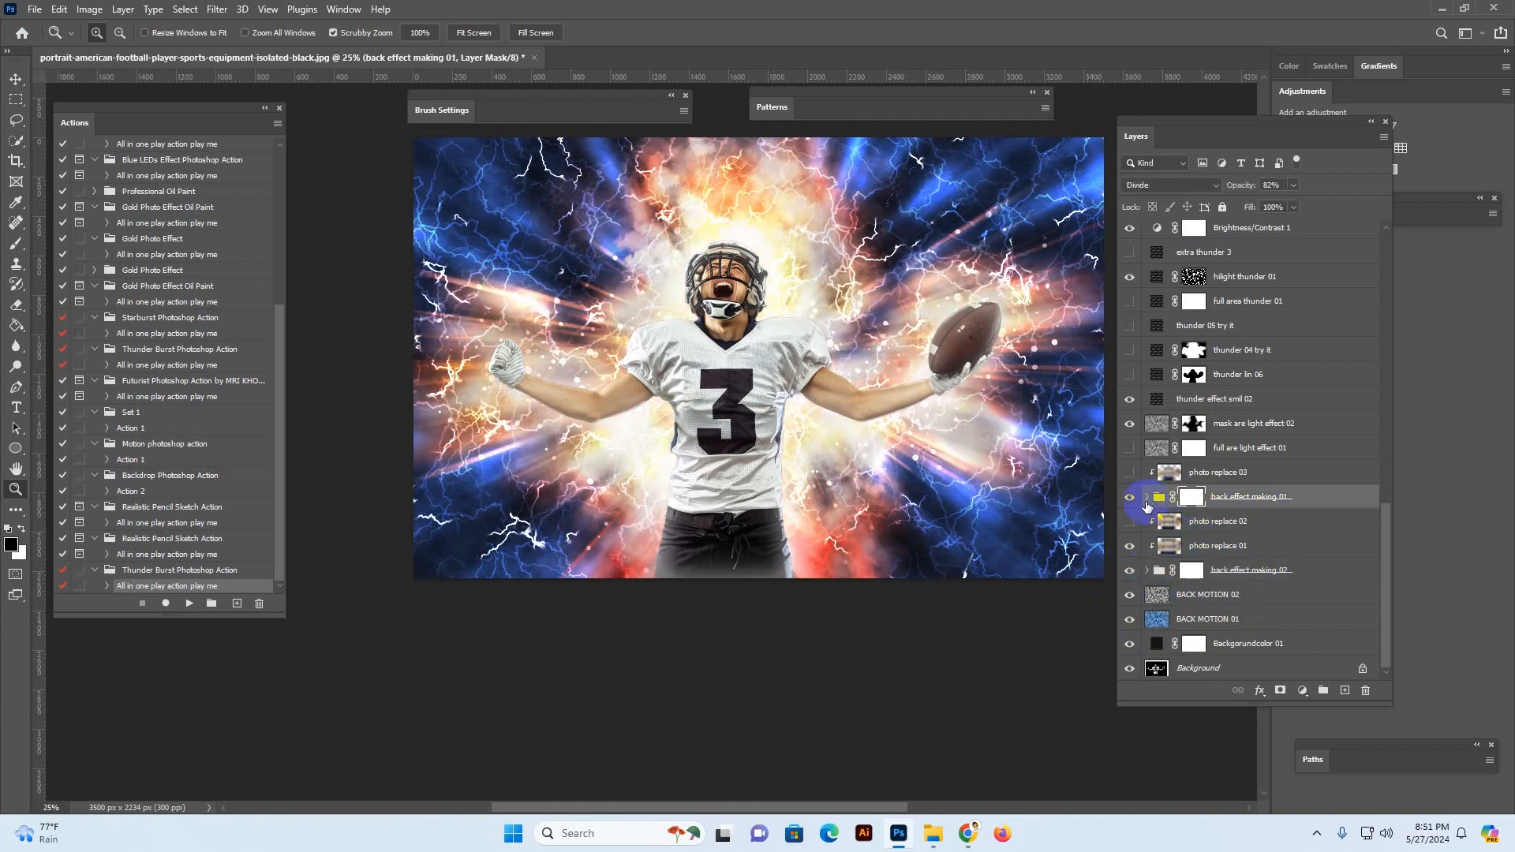
{"action": "left_click", "coordinate": [1127, 498]}
{"action": "left_click", "coordinate": [1127, 499]}
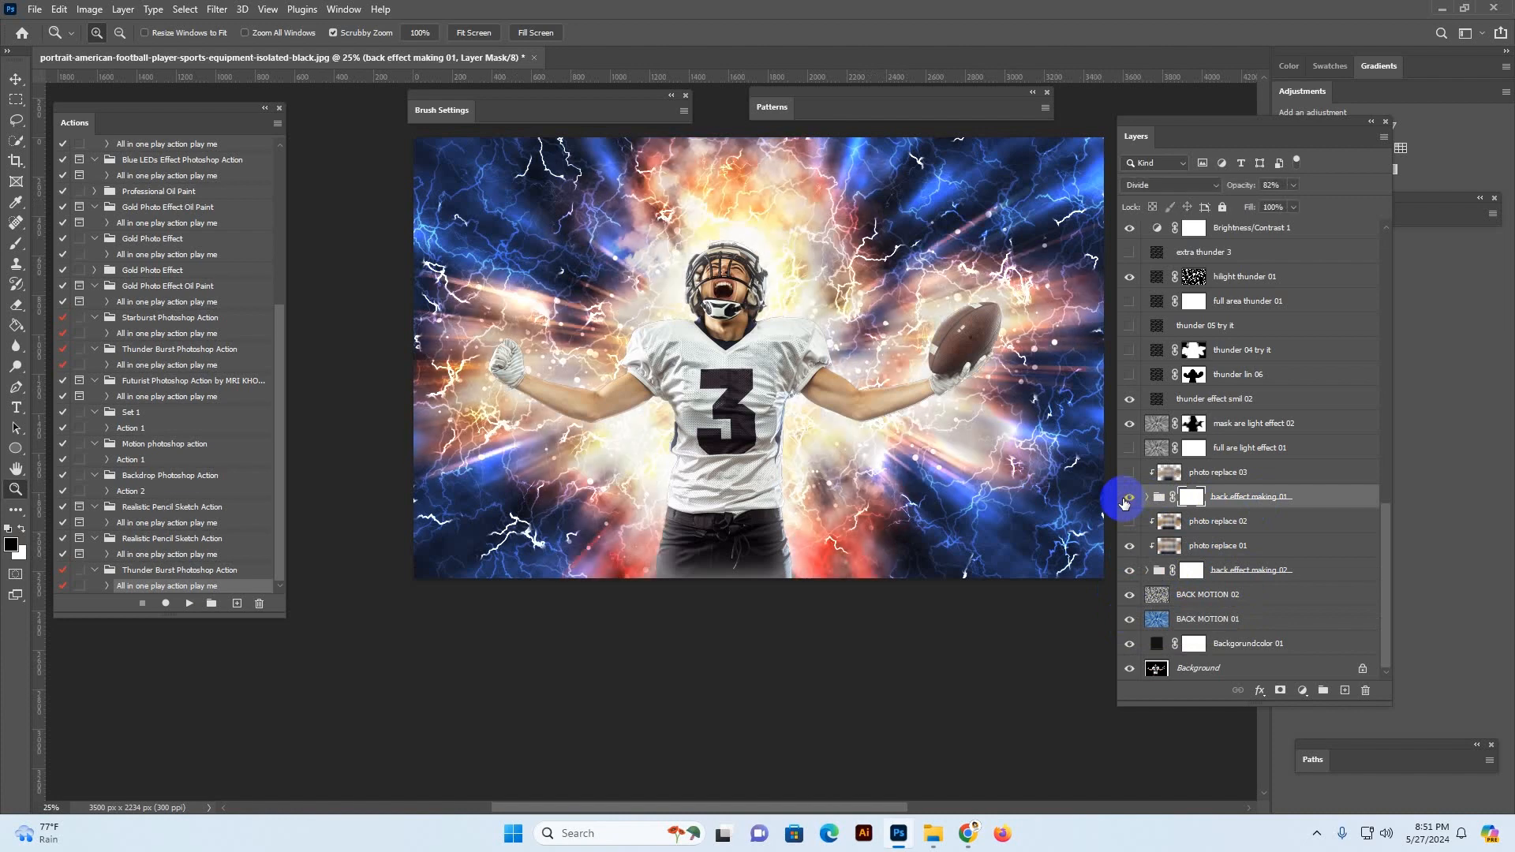
Select the mask are light effect 02 layer and compare the background glow with it hidden and shown
{"action": "left_click", "coordinate": [1251, 431]}
{"action": "left_click", "coordinate": [1130, 424]}
{"action": "left_click", "coordinate": [1130, 426]}
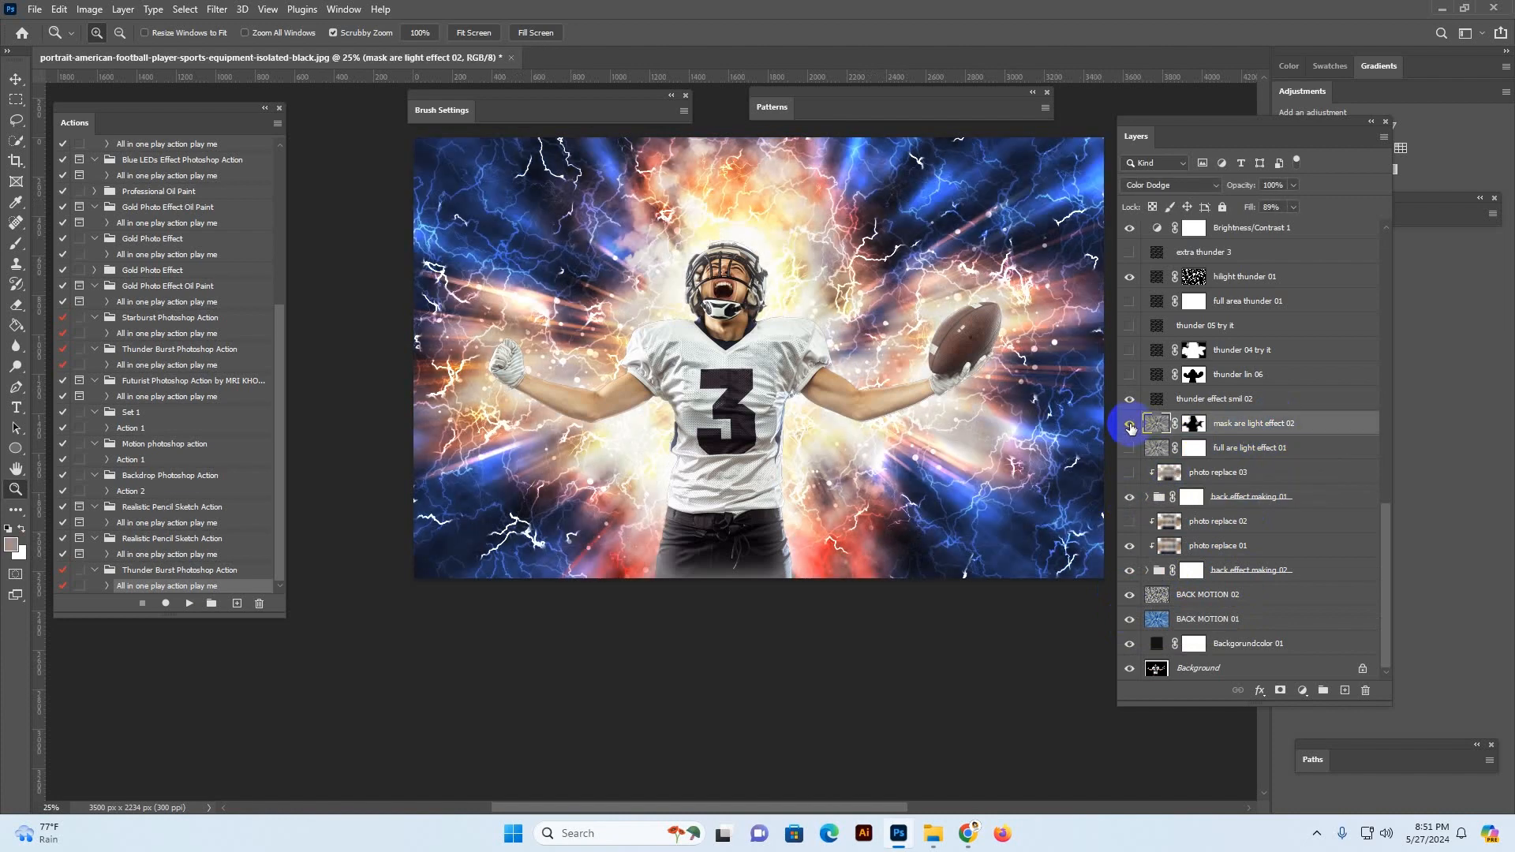
{"action": "left_click", "coordinate": [1130, 427]}
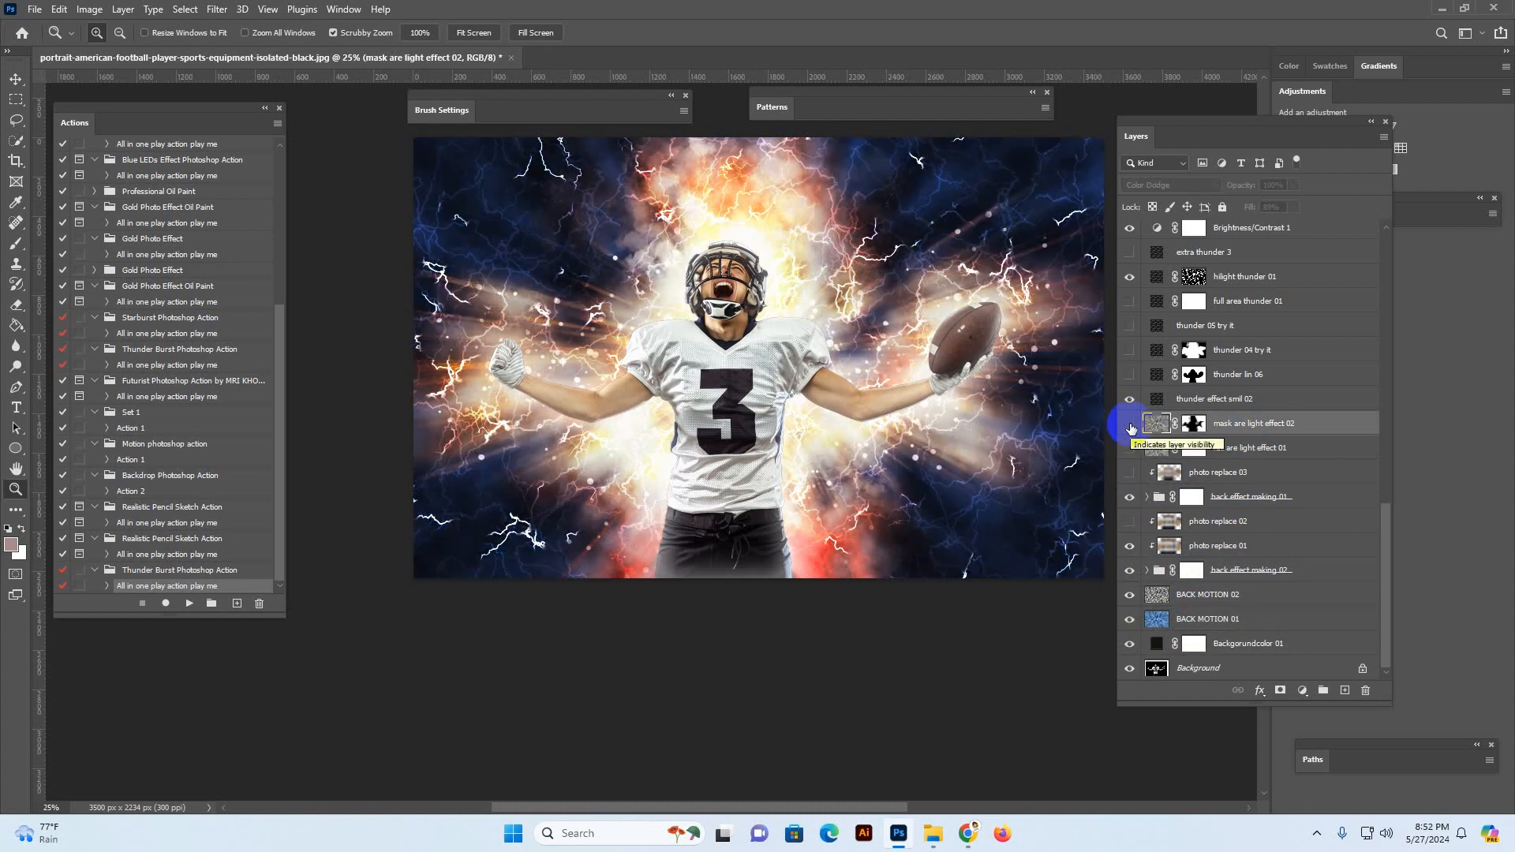
{"action": "left_click", "coordinate": [1130, 424]}
Select the thunder effect smil 02 layer and compare the fine lightning with it hidden and shown
{"action": "left_click", "coordinate": [1212, 400]}
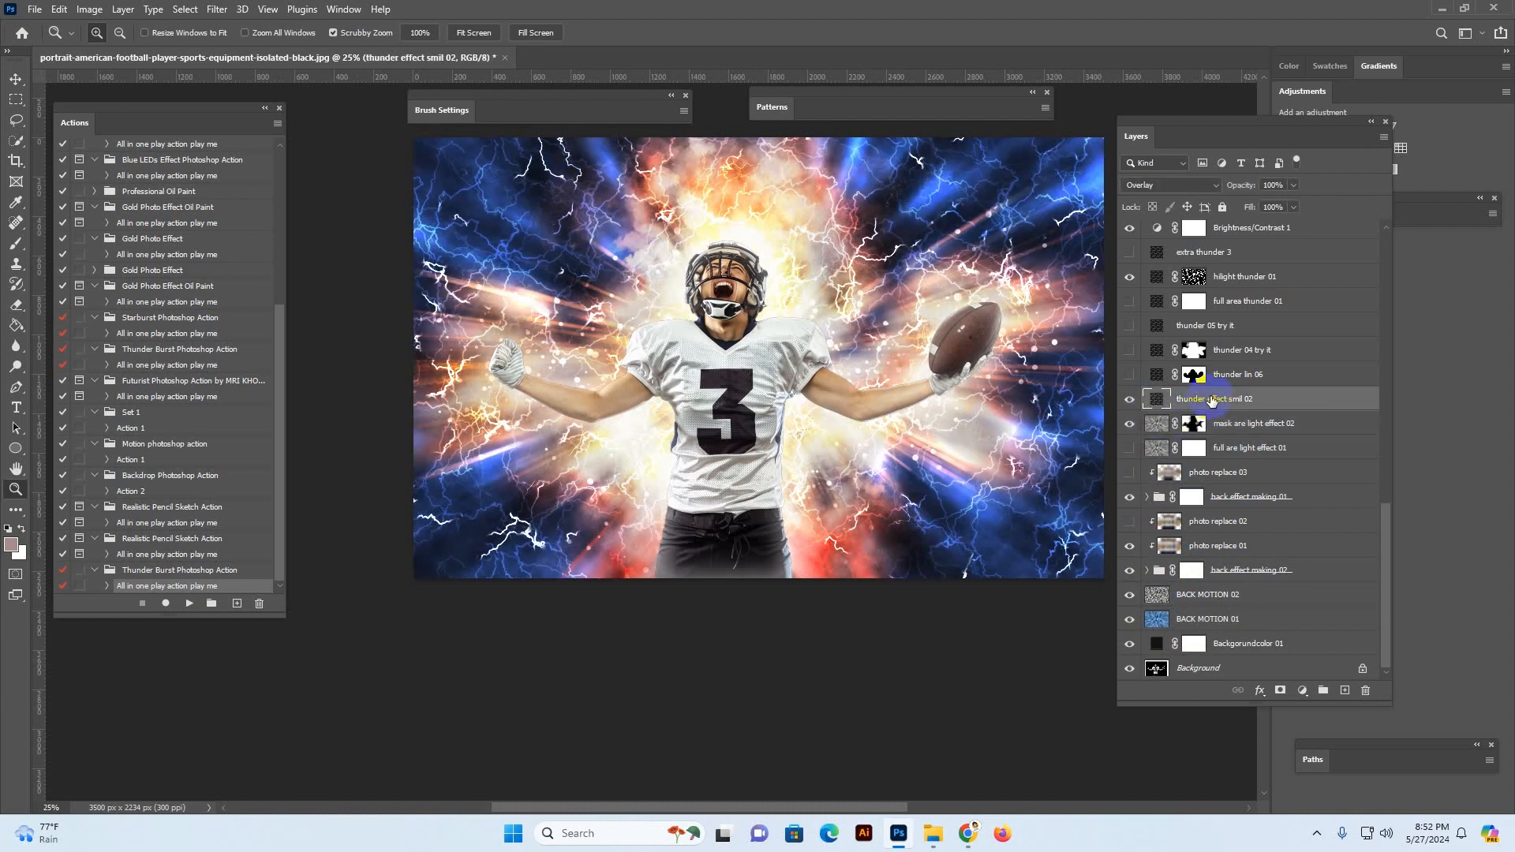
{"action": "left_click", "coordinate": [1131, 400]}
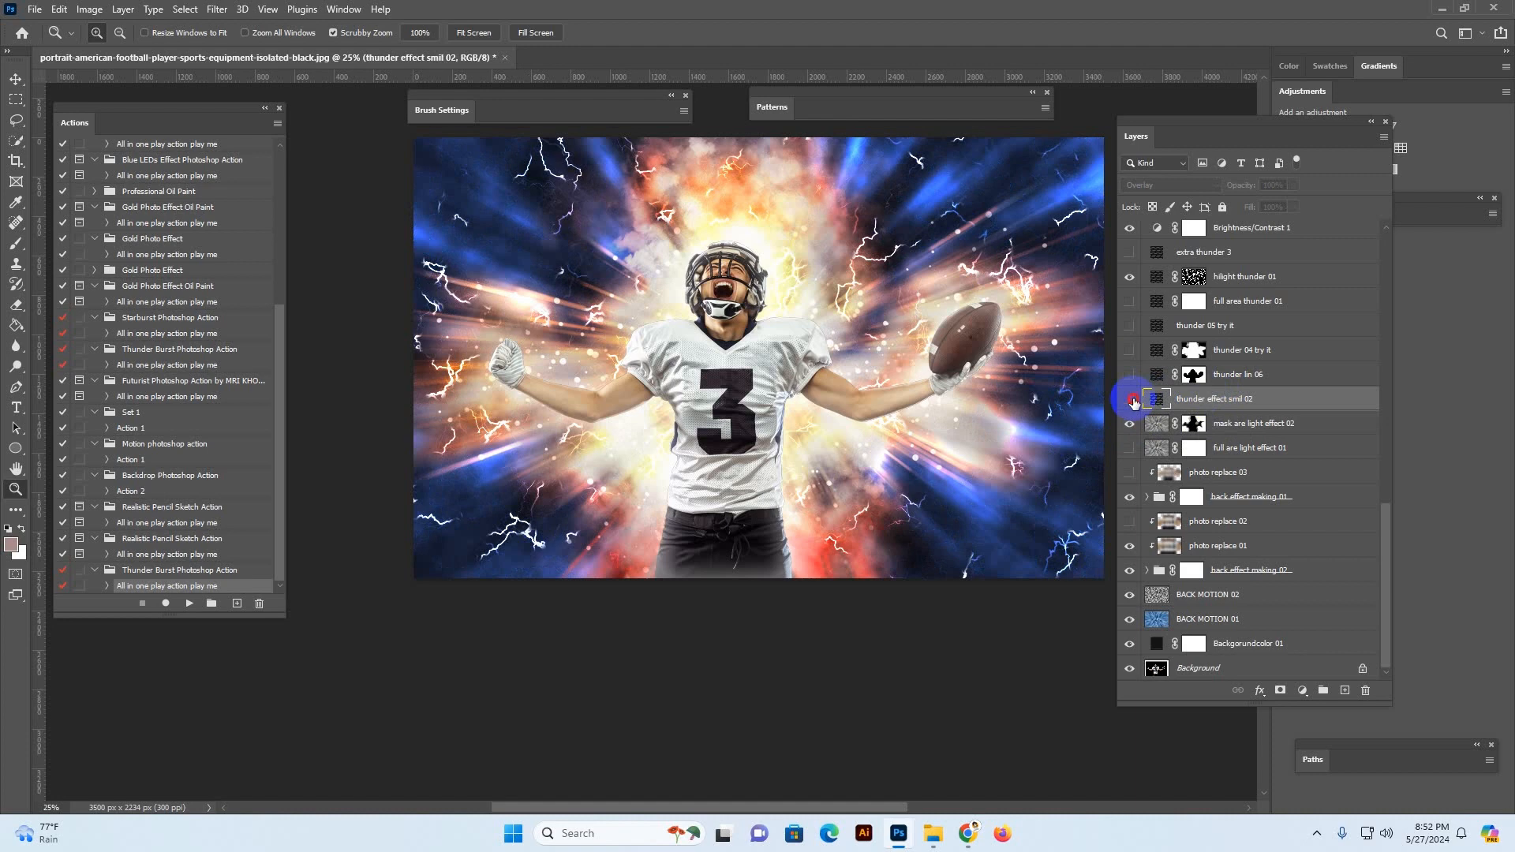
{"action": "left_click", "coordinate": [1131, 400]}
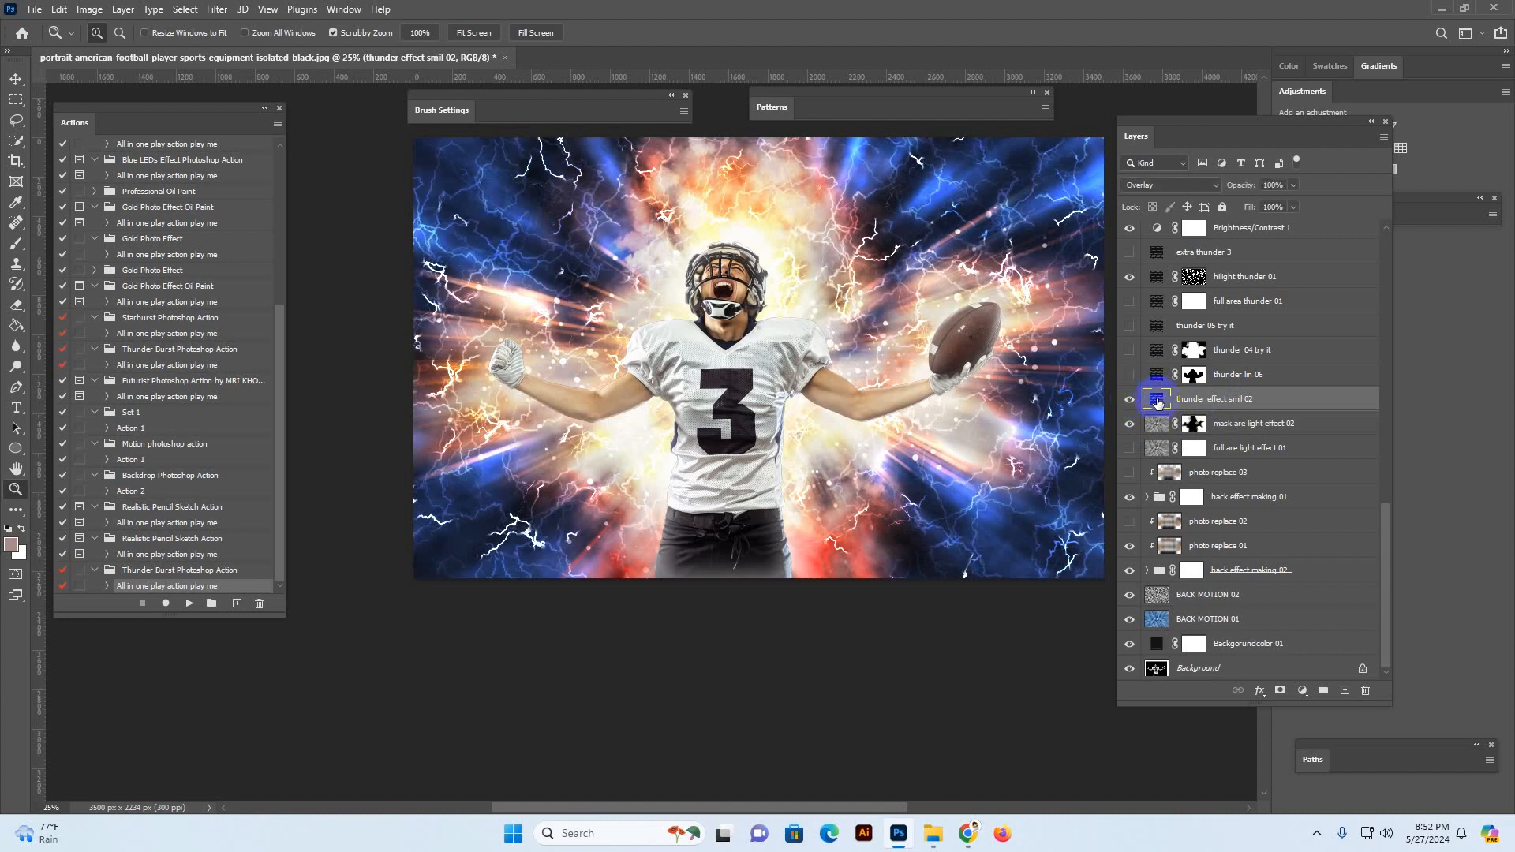
{"action": "left_click", "coordinate": [1131, 400]}
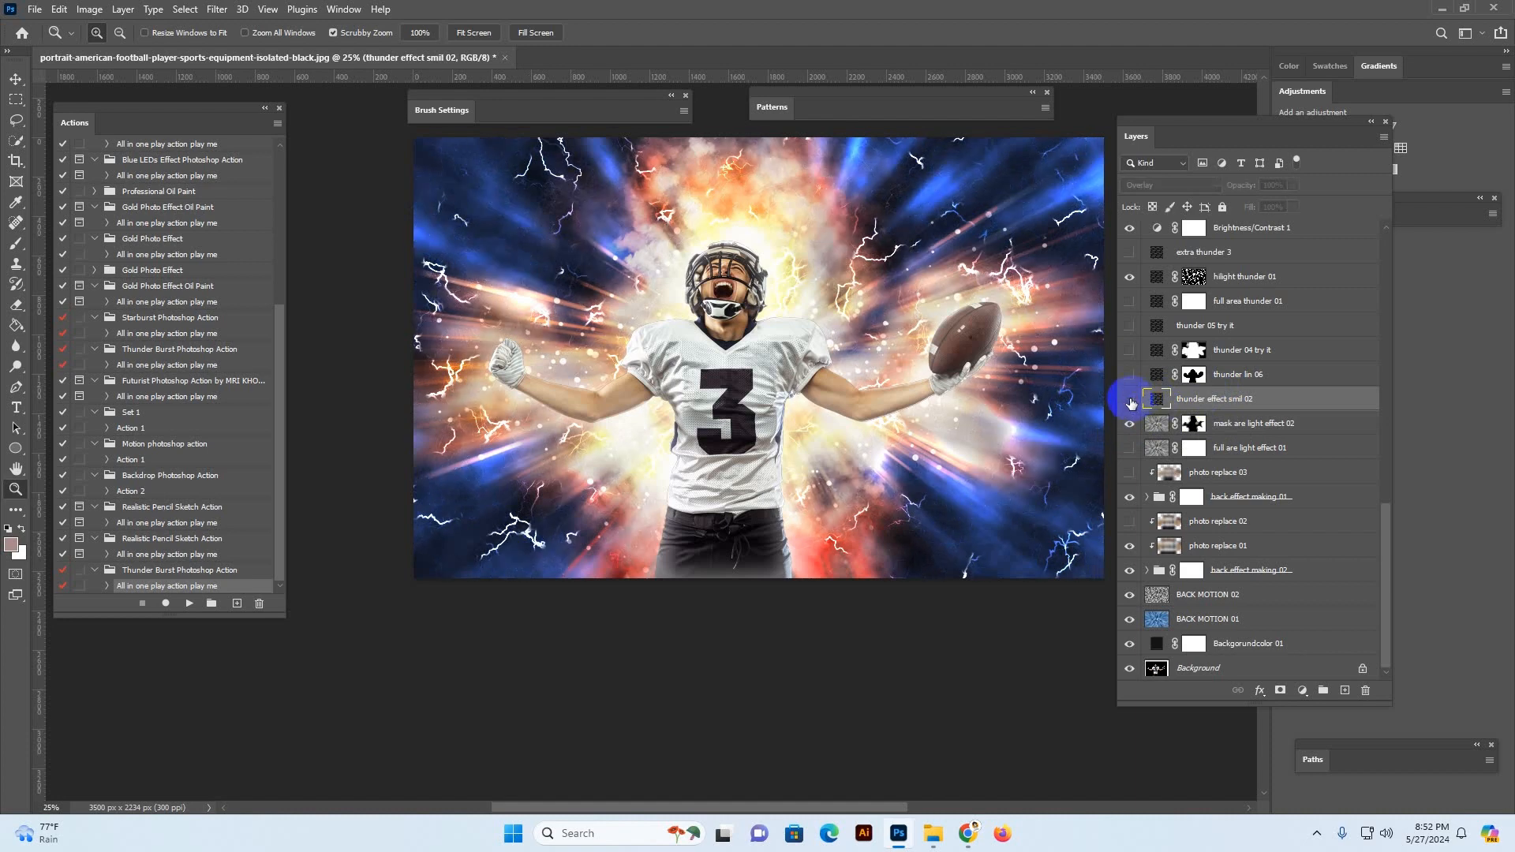
{"action": "left_click", "coordinate": [1131, 400]}
Try pattern scales of 80% and 100% on the thunder effect smil 02 fill, and set it back to 70%
{"action": "double_click", "coordinate": [1154, 403]}
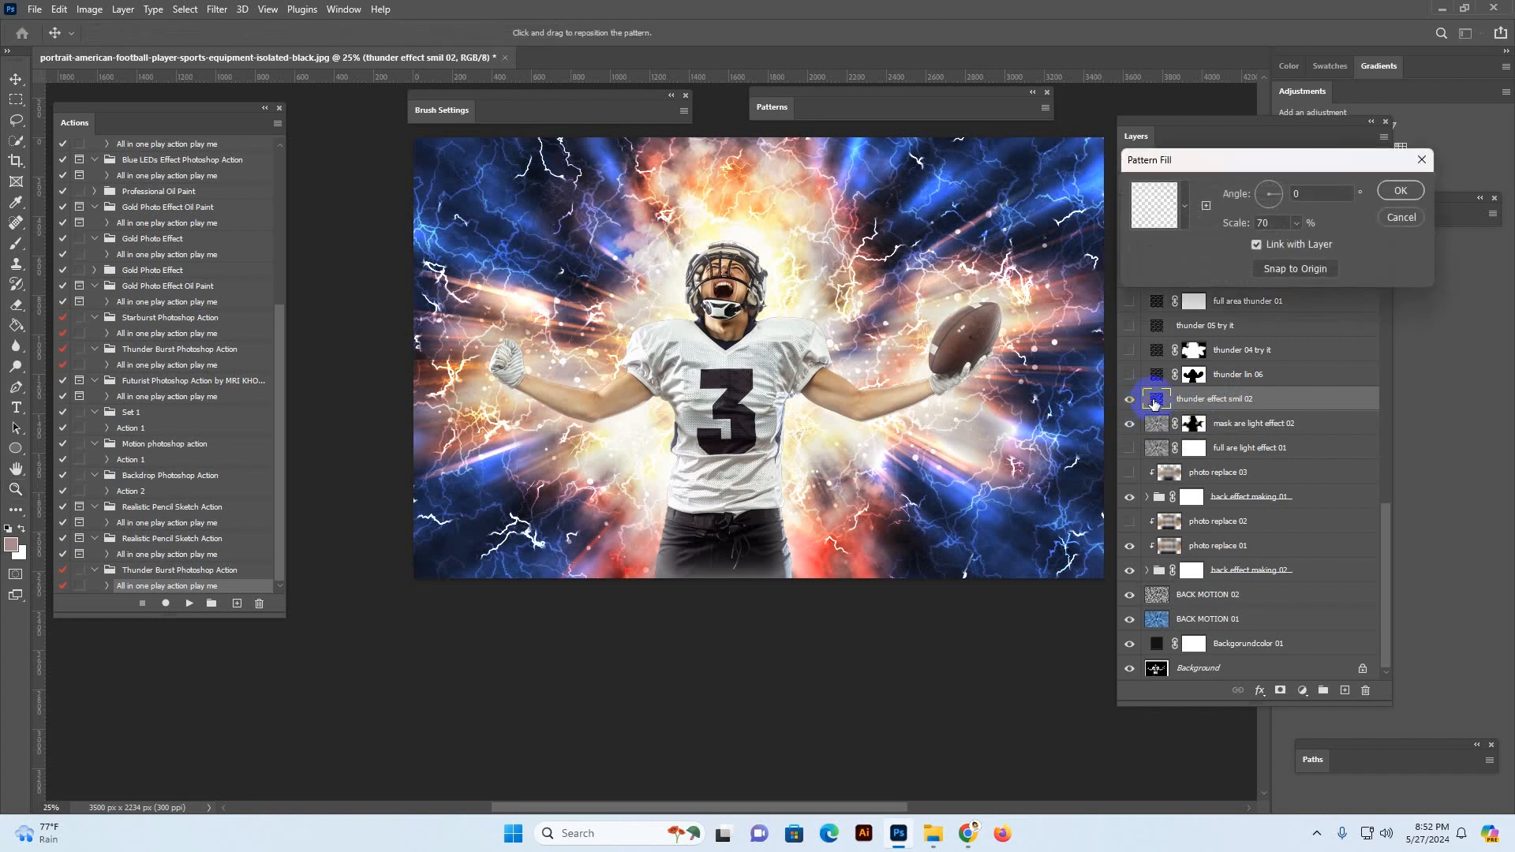
{"action": "double_click", "coordinate": [1273, 225]}
{"action": "type", "text": "80"}
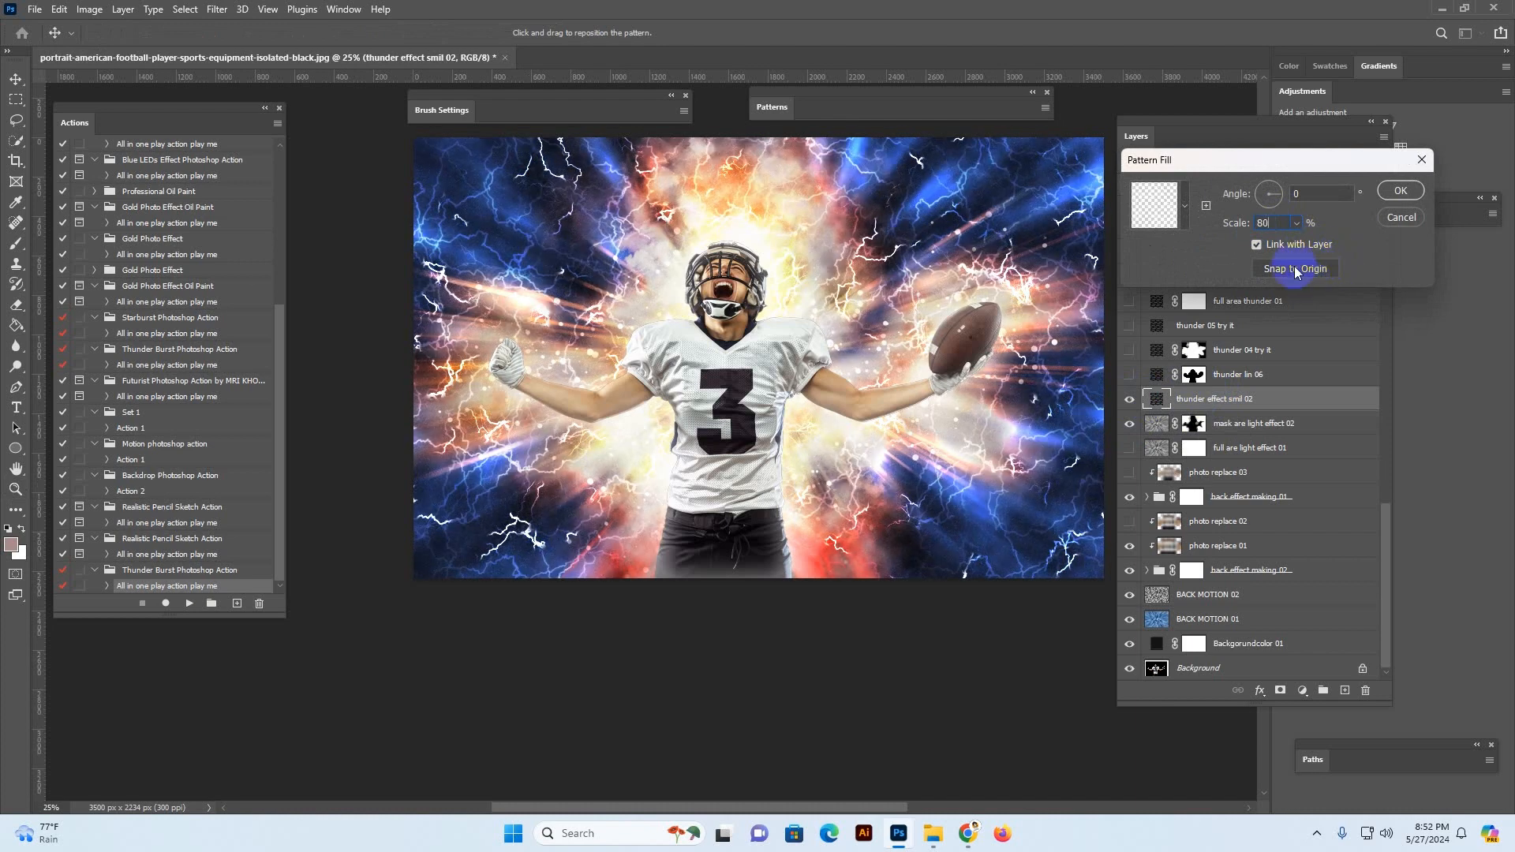
{"action": "left_click_drag", "start_coordinate": [1277, 224], "coordinate": [1226, 226]}
{"action": "type", "text": "1"}
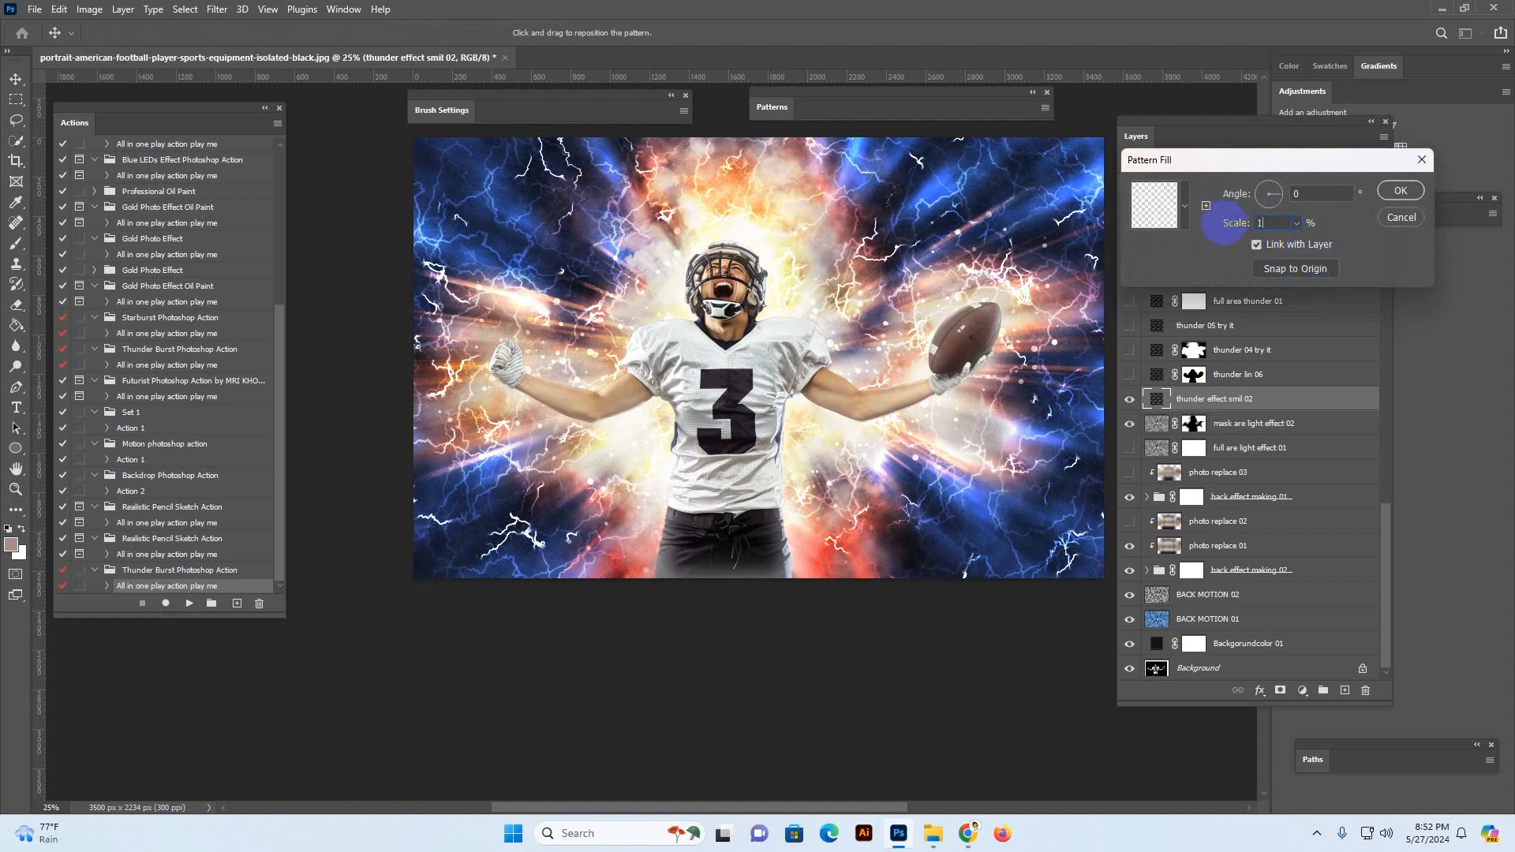
{"action": "type", "text": "00"}
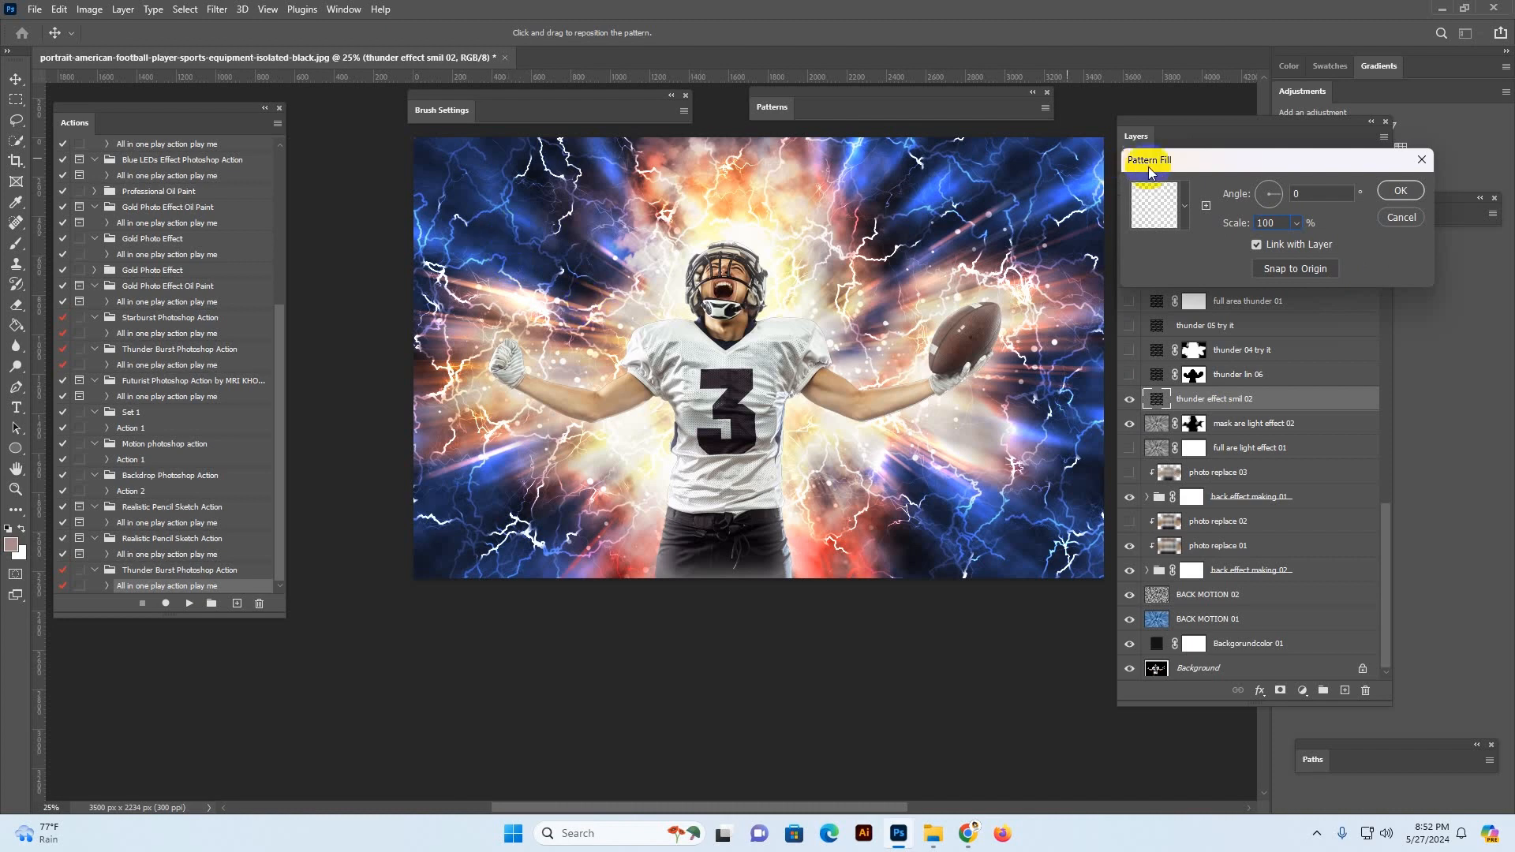
{"action": "left_click_drag", "start_coordinate": [1271, 223], "coordinate": [1203, 216]}
{"action": "type", "text": "70"}
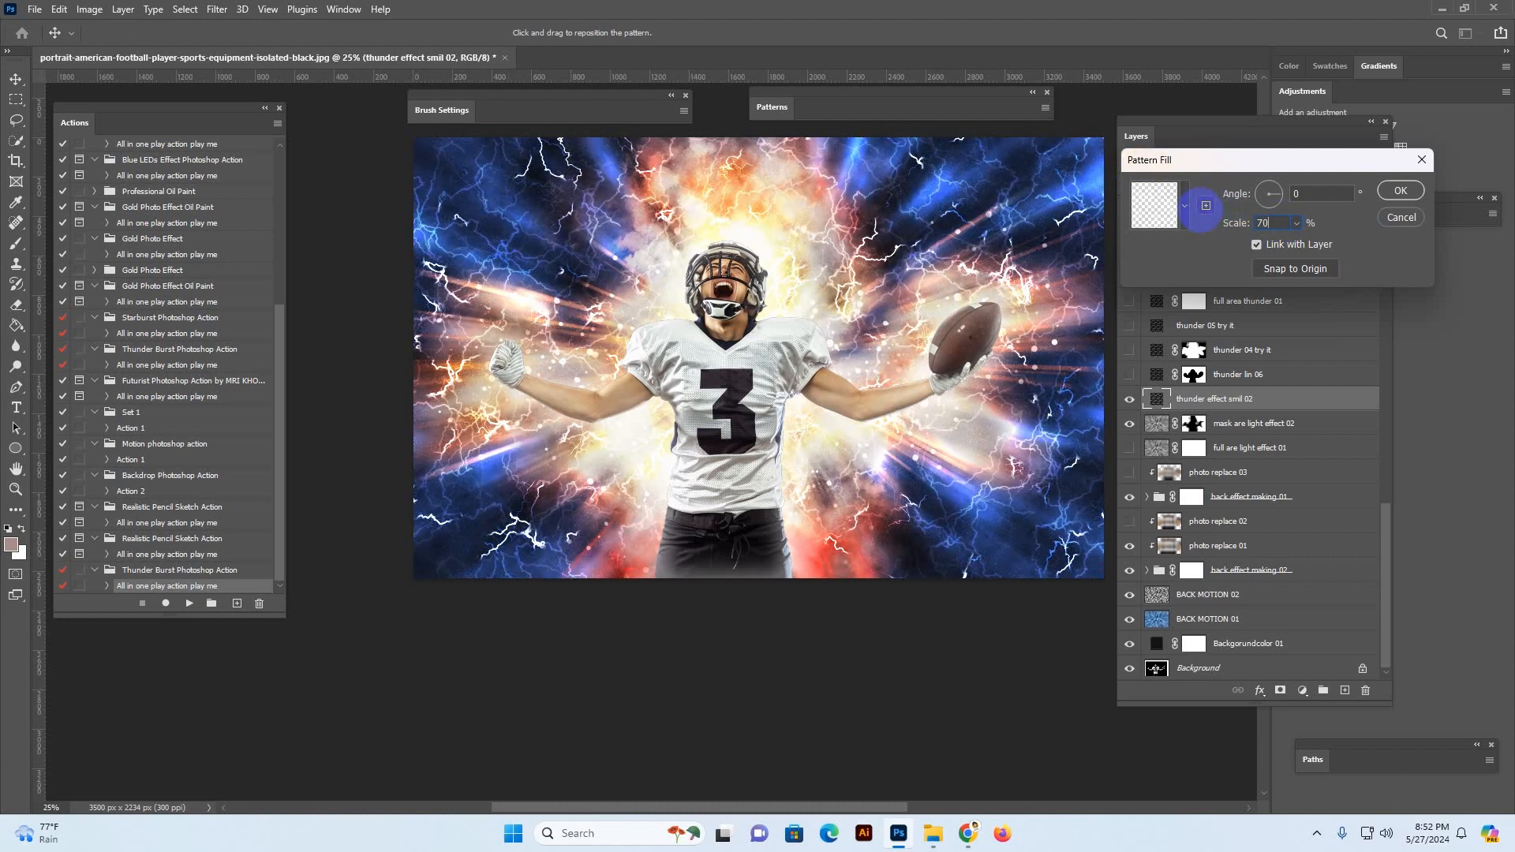
{"action": "key", "text": "Return"}
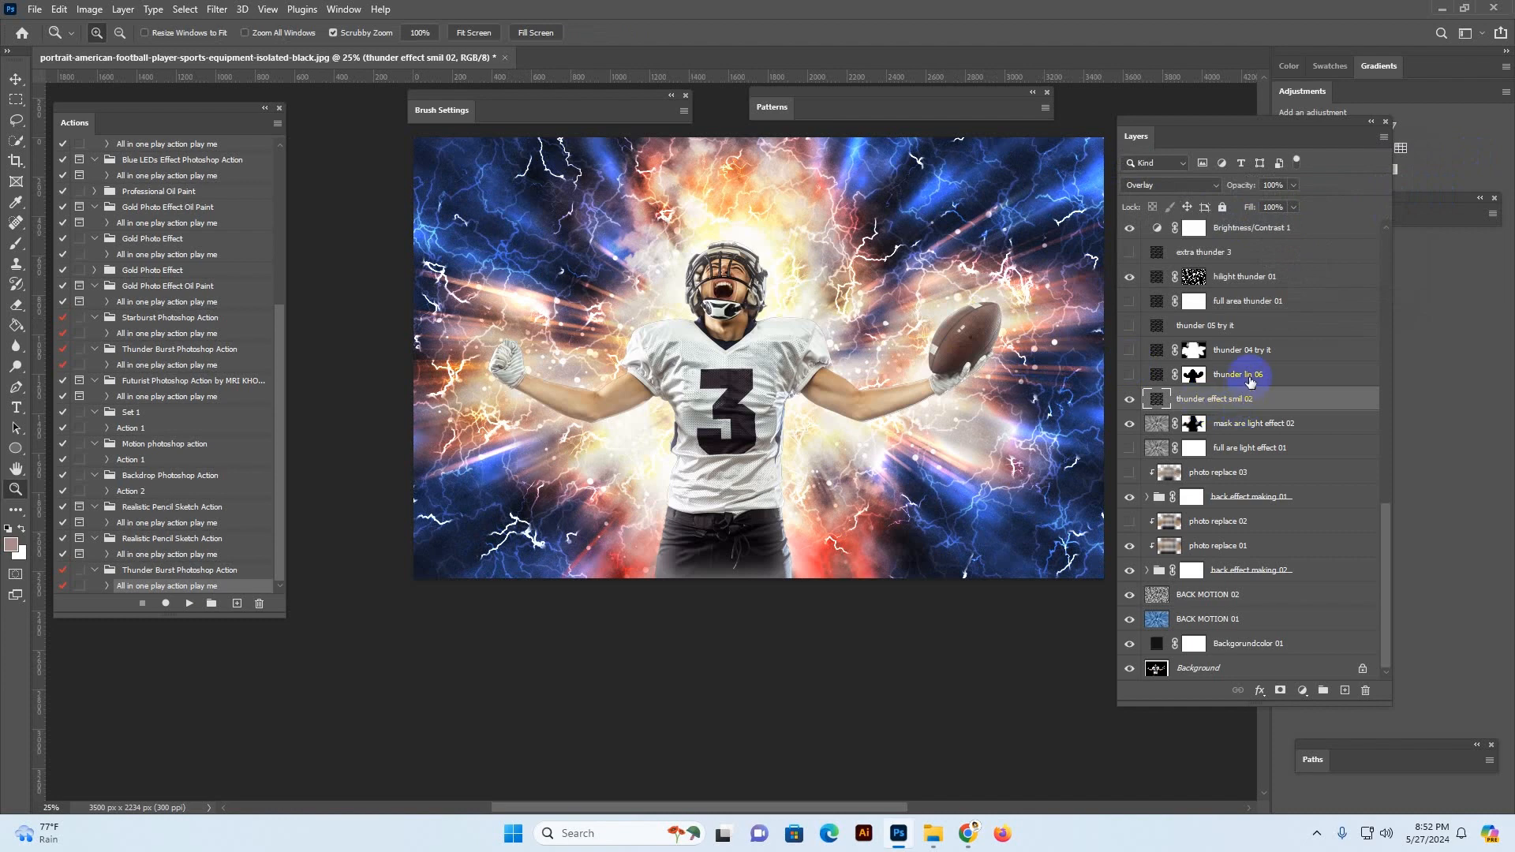
Preview the thunder lin 06 layer with and without thunder effect smil 02, and hide thunder lin 06 again
{"action": "left_click", "coordinate": [1250, 381]}
{"action": "left_click", "coordinate": [1129, 375]}
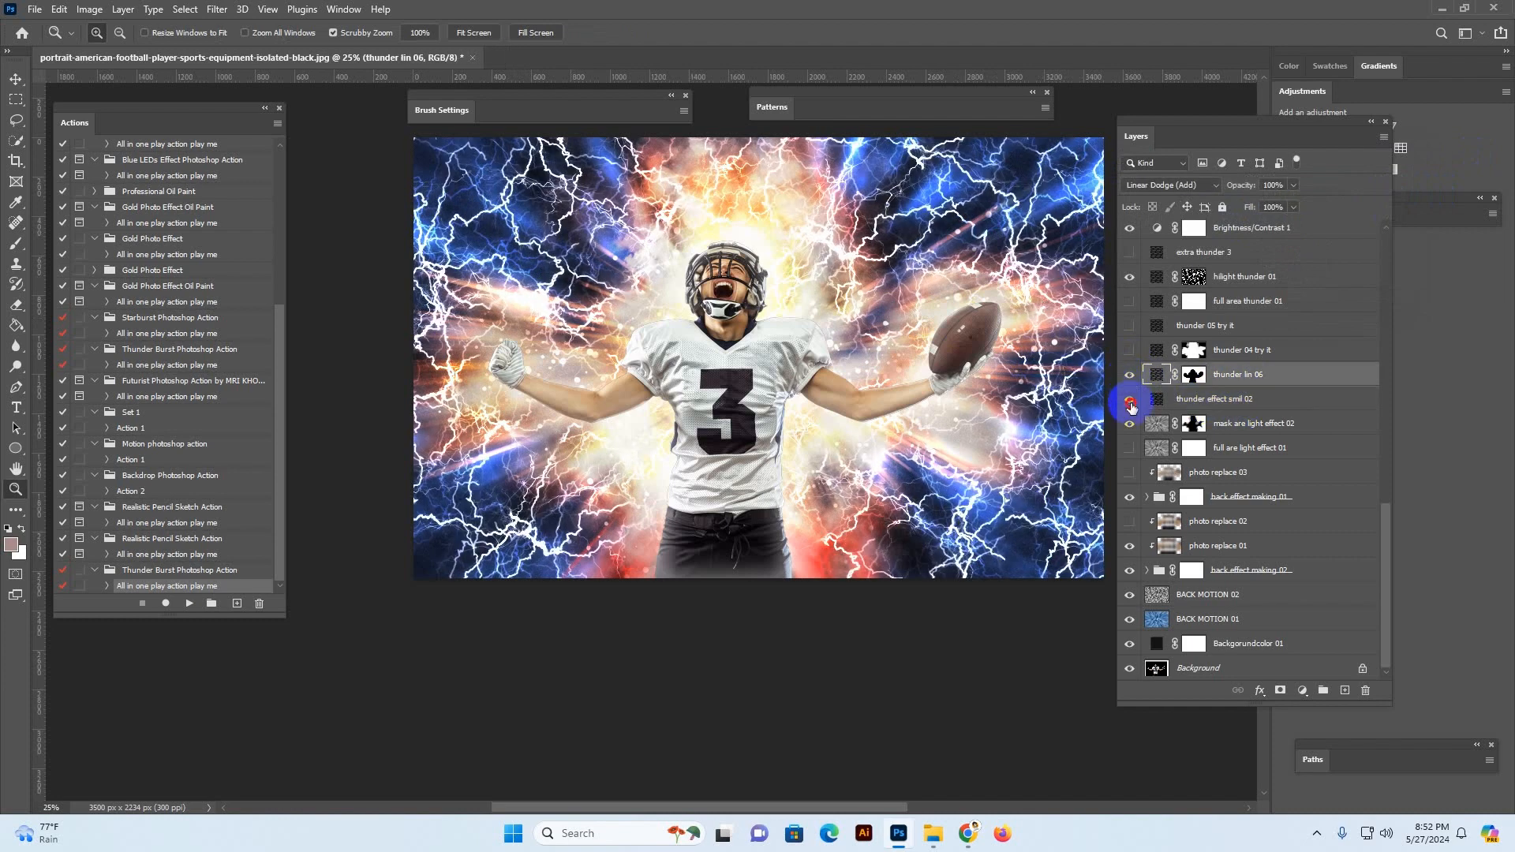
{"action": "left_click", "coordinate": [1130, 399]}
{"action": "left_click", "coordinate": [1130, 399]}
{"action": "left_click", "coordinate": [1130, 375]}
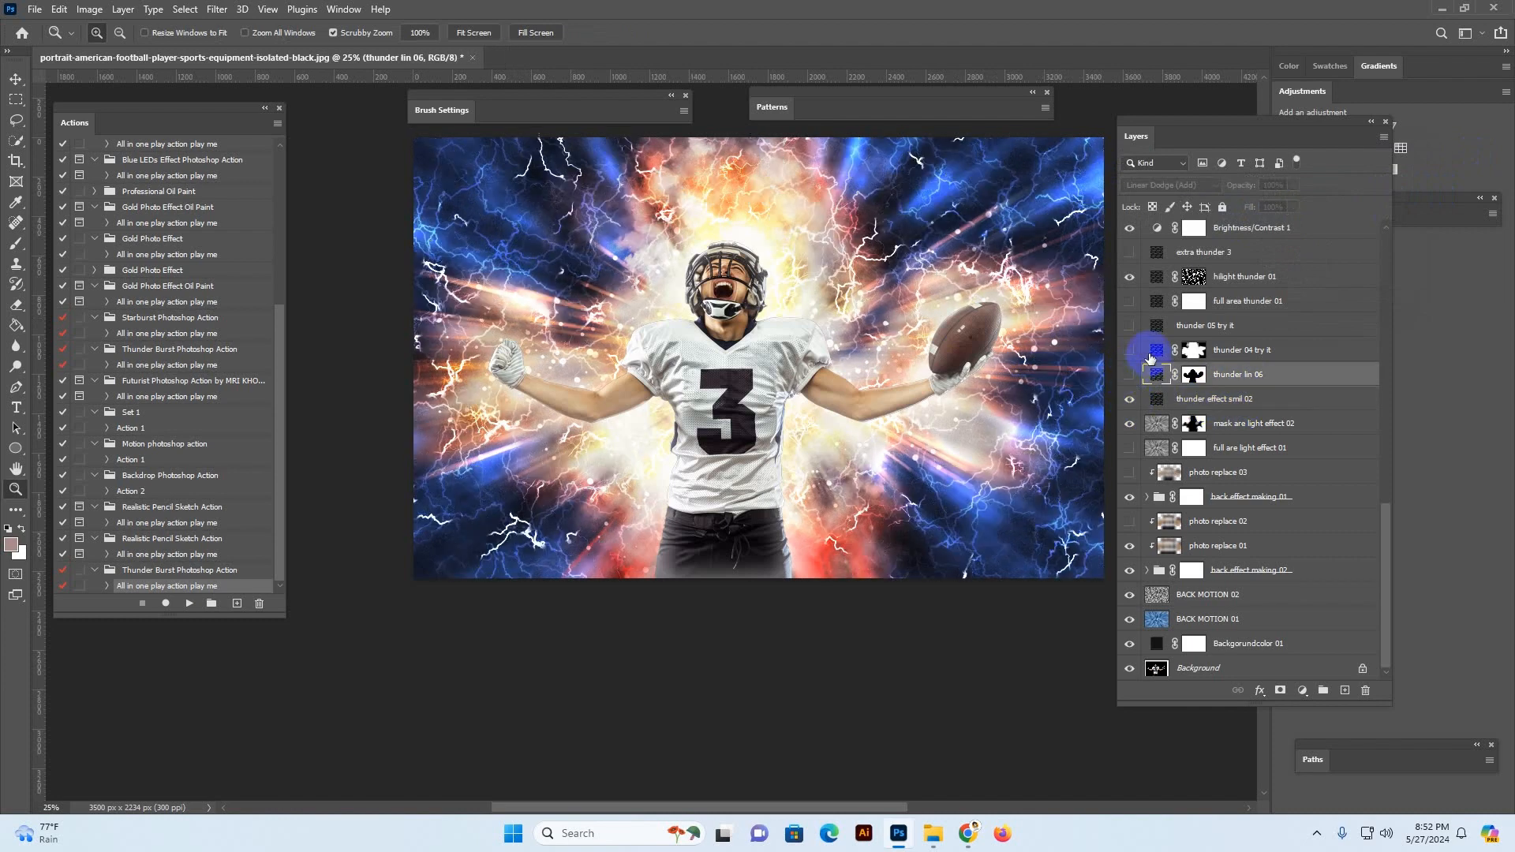
Preview the thunder 04 try it layer in place of thunder effect smil 02, and restore the original visibility of both layers
{"action": "left_click", "coordinate": [1151, 349]}
{"action": "left_click", "coordinate": [1128, 352]}
{"action": "left_click", "coordinate": [1130, 398]}
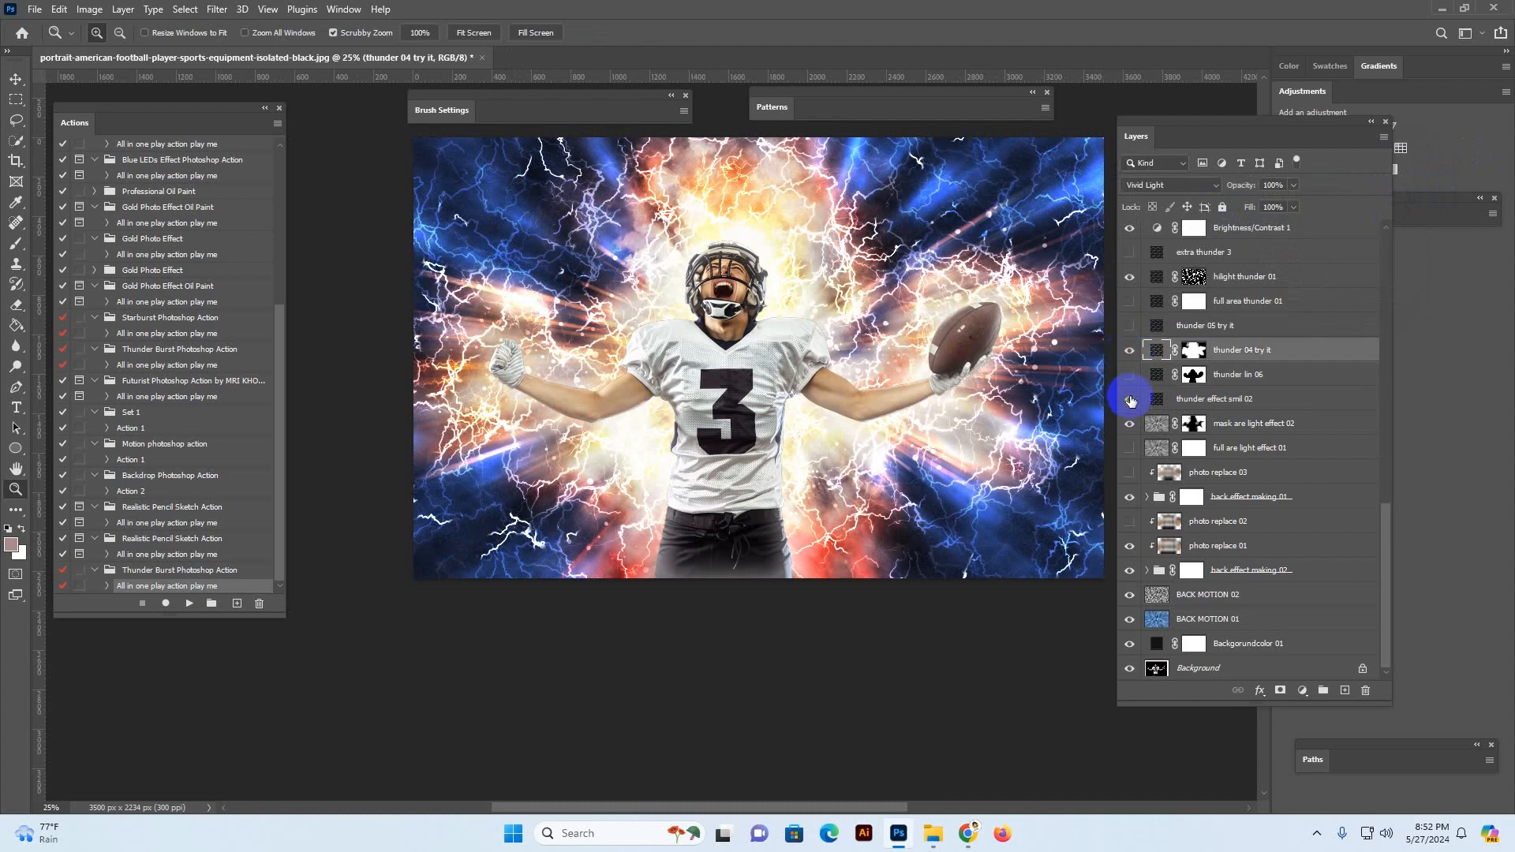
{"action": "left_click", "coordinate": [1129, 352]}
{"action": "left_click", "coordinate": [1129, 352]}
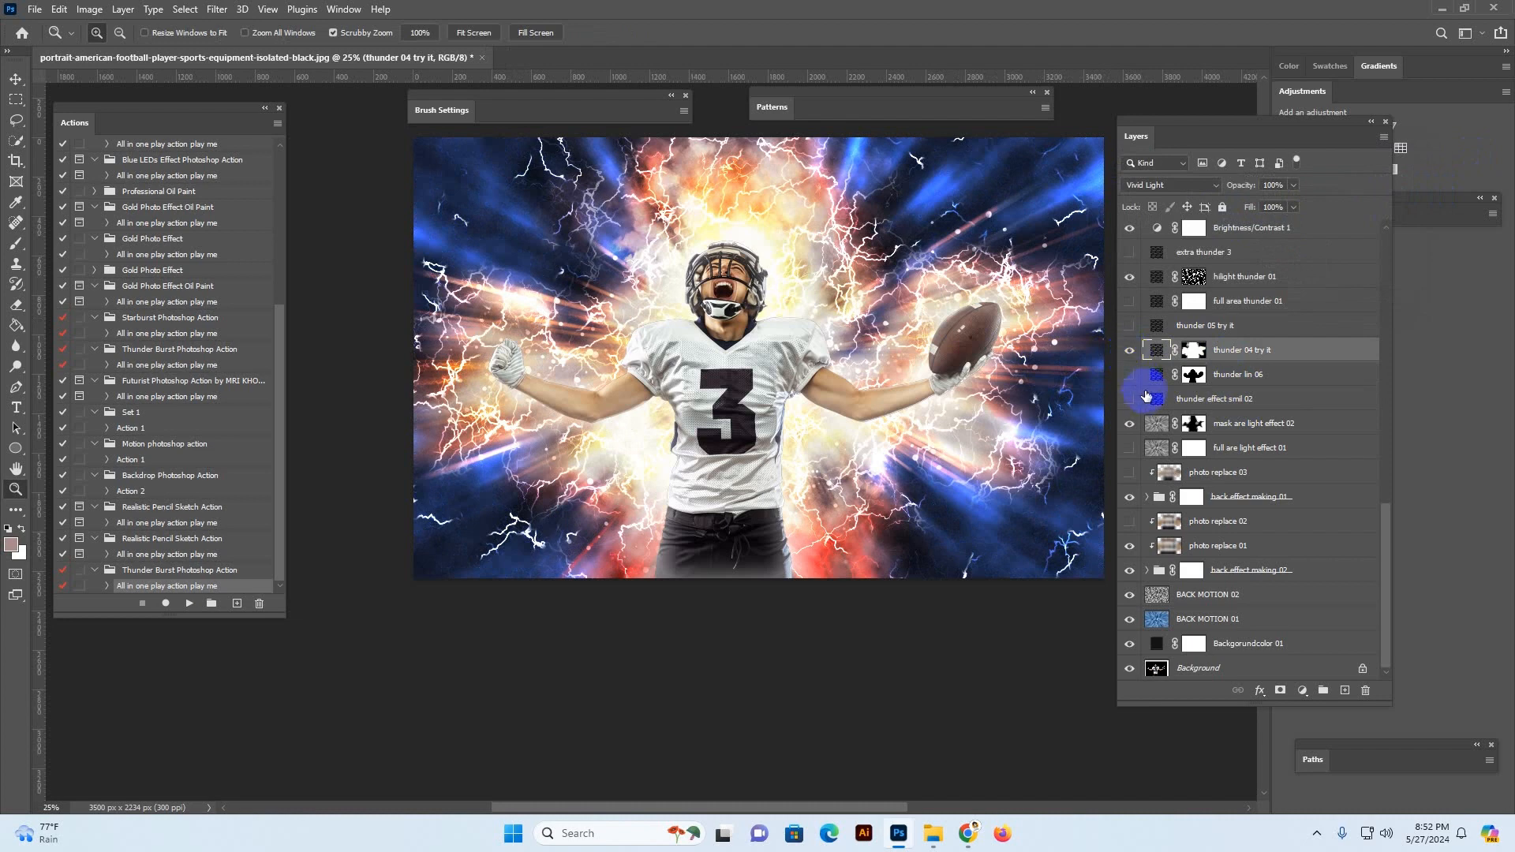
{"action": "left_click", "coordinate": [1130, 398]}
{"action": "left_click", "coordinate": [1129, 351]}
{"action": "left_click", "coordinate": [1182, 406]}
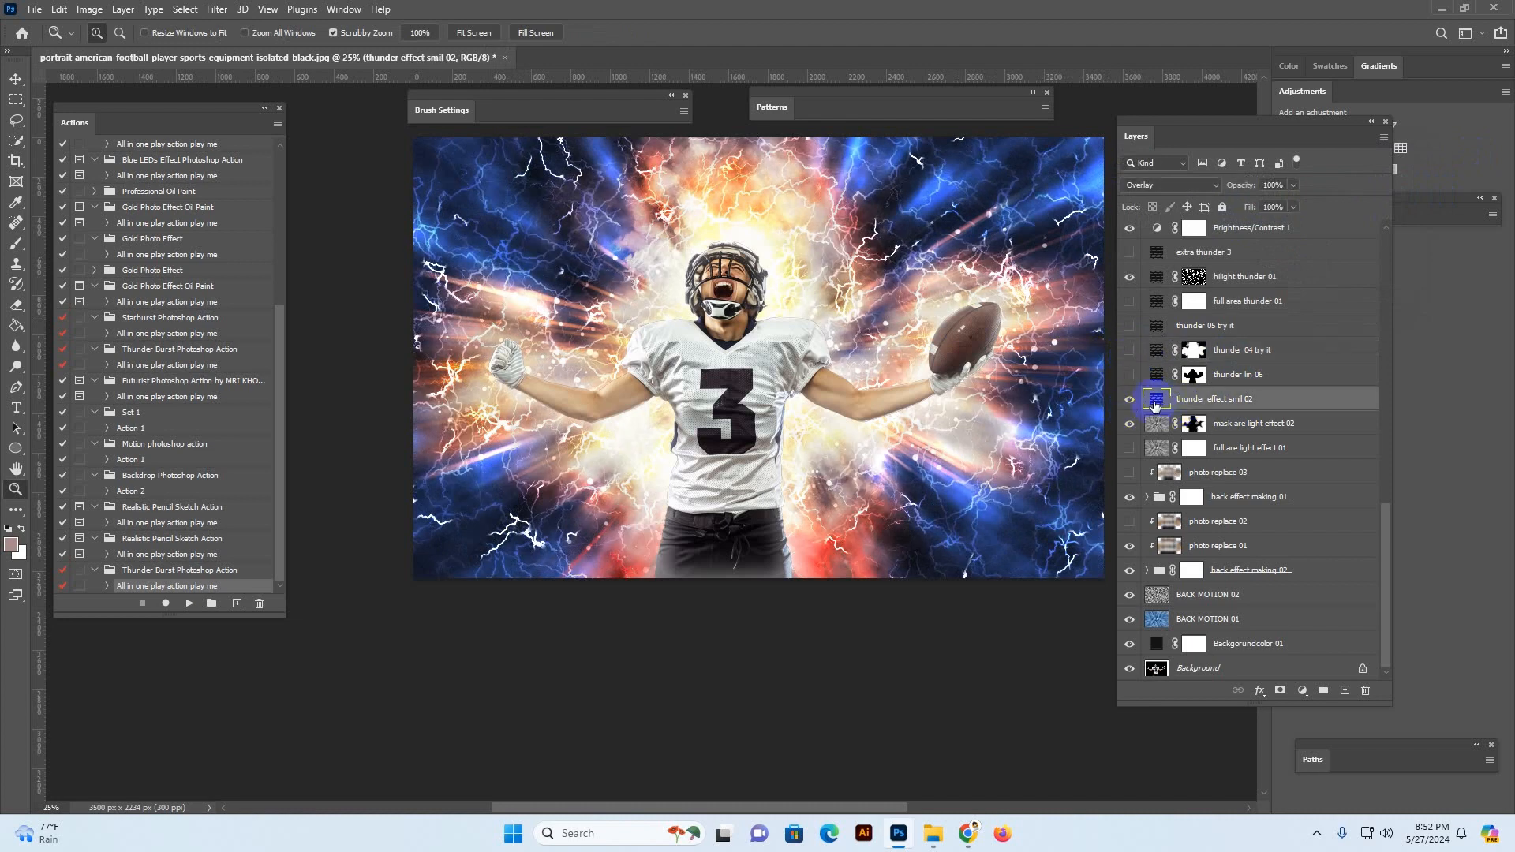
Preview the full area thunder 01 layer with and without thunder effect smil 02, and hide full area thunder 01 again
{"action": "left_click", "coordinate": [1156, 304]}
{"action": "left_click", "coordinate": [1130, 304]}
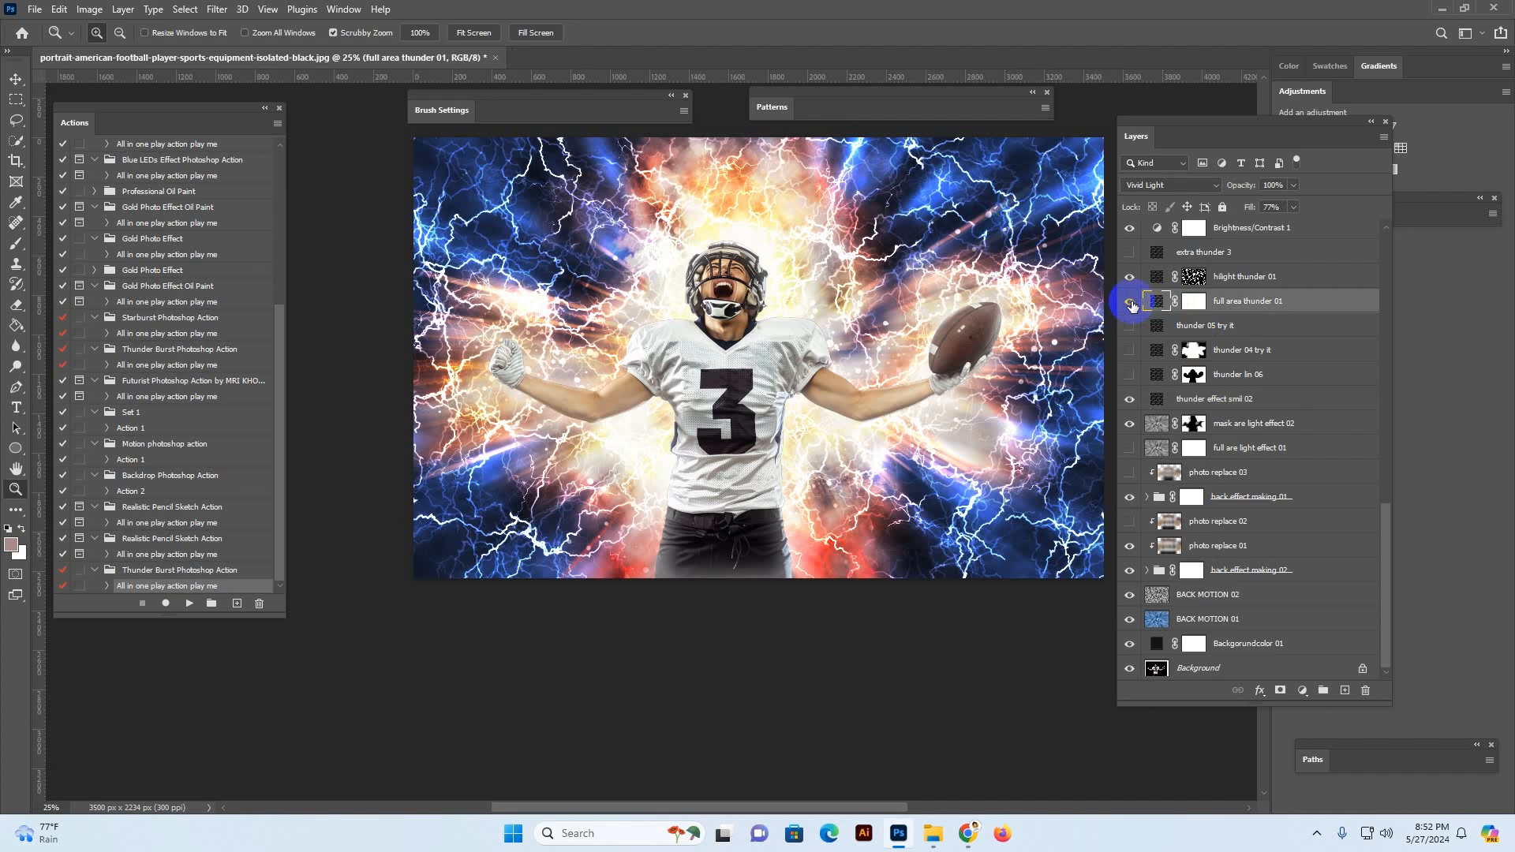
{"action": "left_click", "coordinate": [1131, 400]}
{"action": "left_click", "coordinate": [1131, 400]}
{"action": "left_click", "coordinate": [1130, 301]}
Paint black on the hilight thunder 01 layer mask with a soft 190 px Brush to hide lightning above the player's raised gloved hand
{"action": "left_click", "coordinate": [1154, 278]}
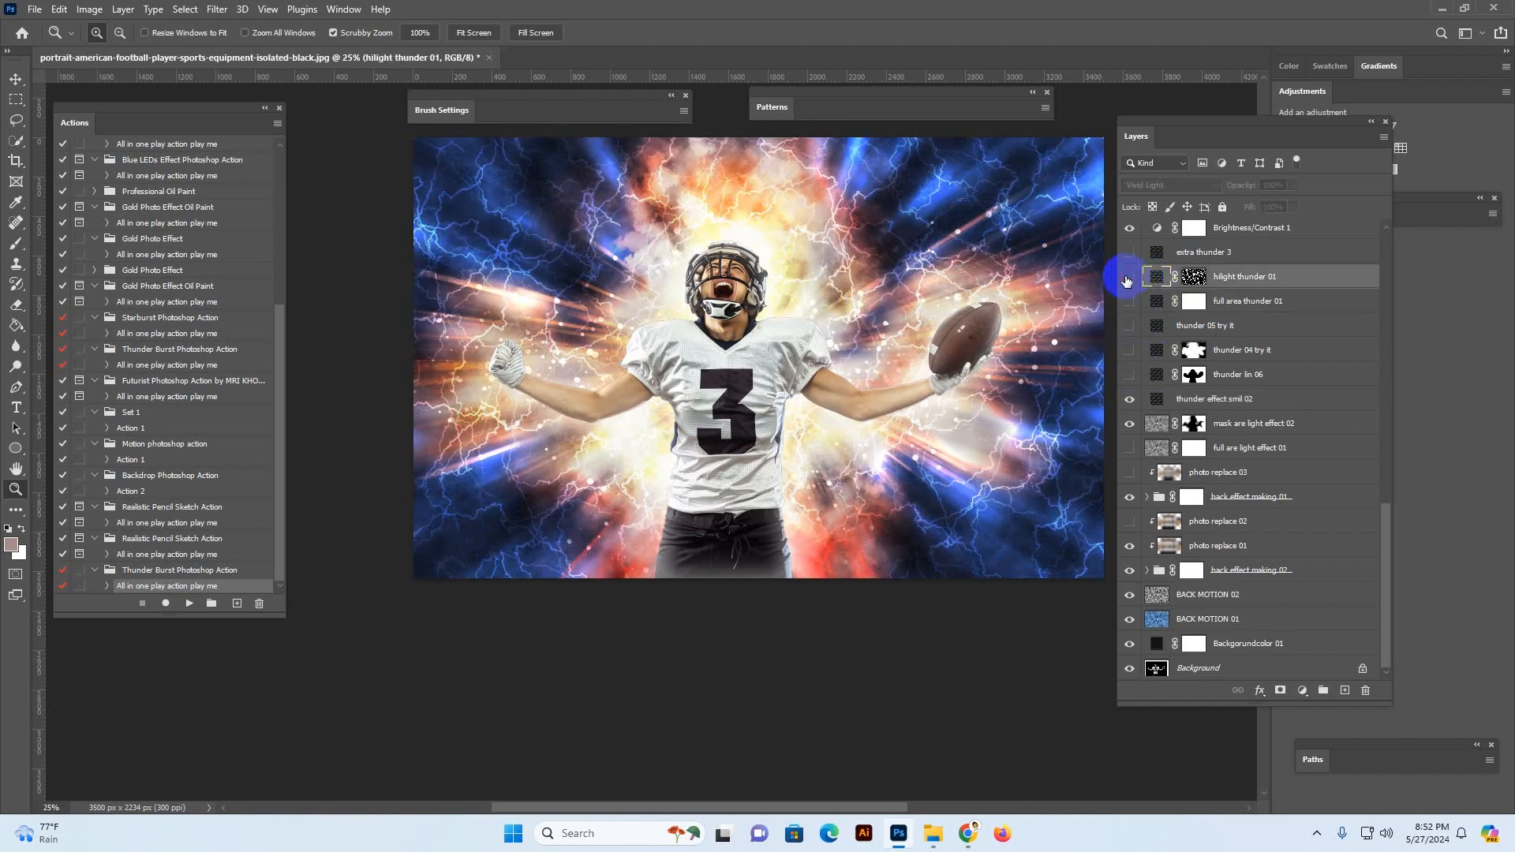
{"action": "left_click", "coordinate": [1193, 277]}
{"action": "right_click", "coordinate": [16, 243]}
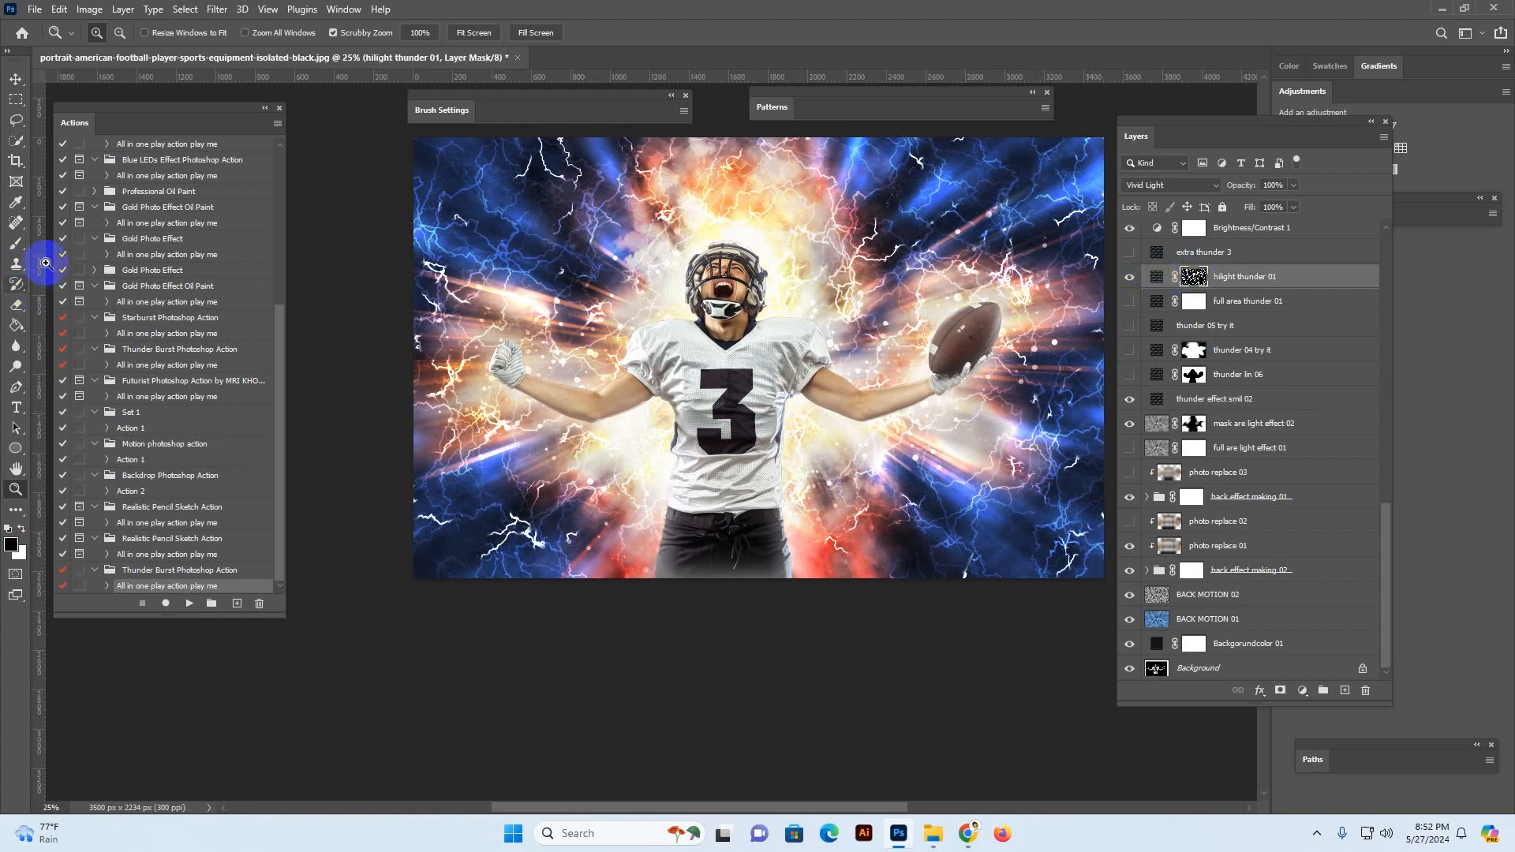
{"action": "left_click", "coordinate": [79, 243]}
{"action": "left_click", "coordinate": [104, 38]}
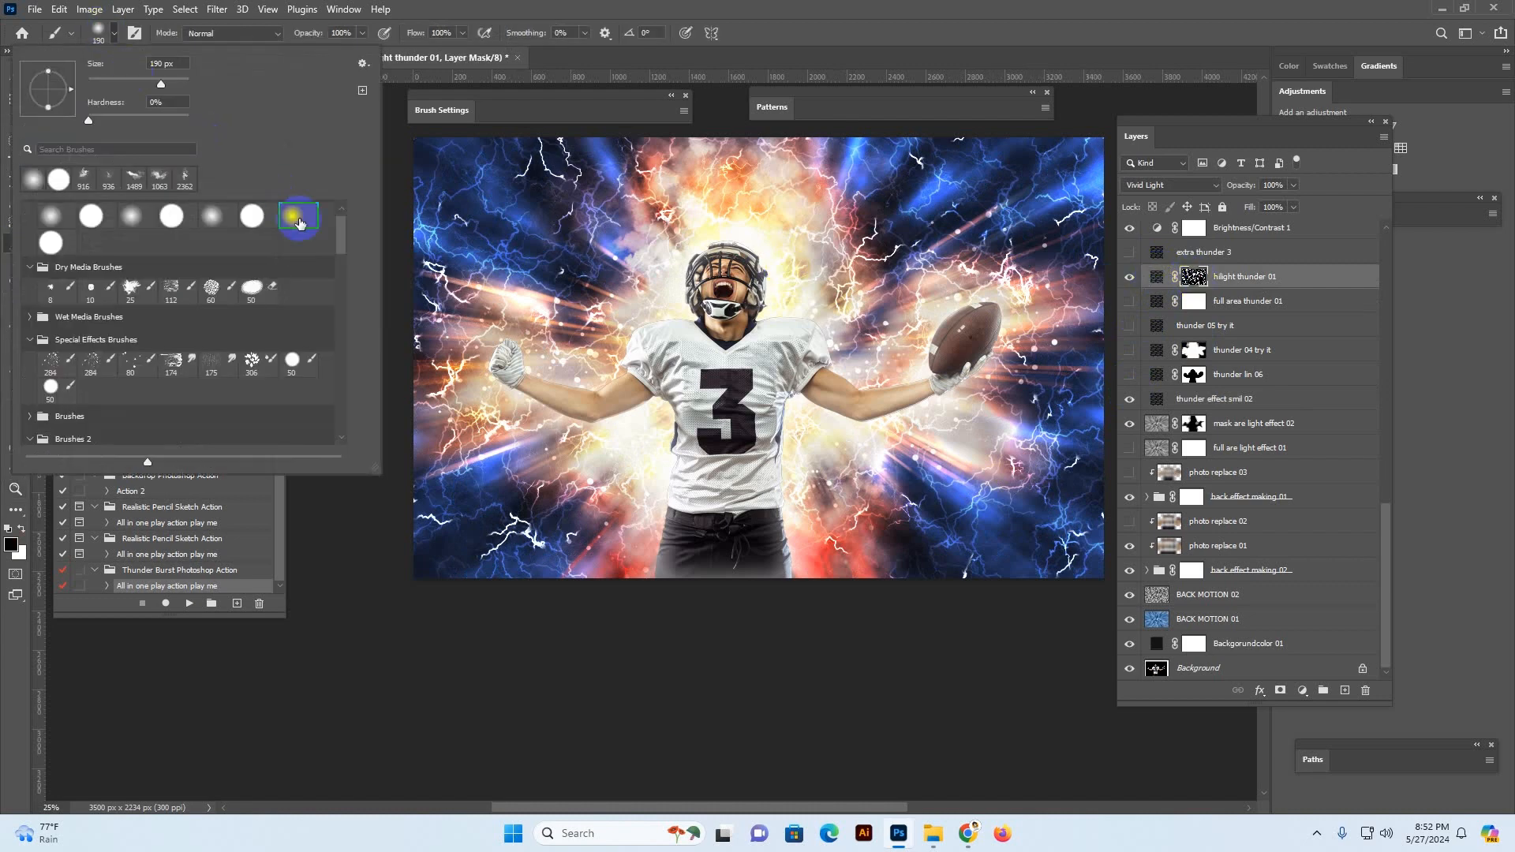
{"action": "left_click", "coordinate": [78, 465]}
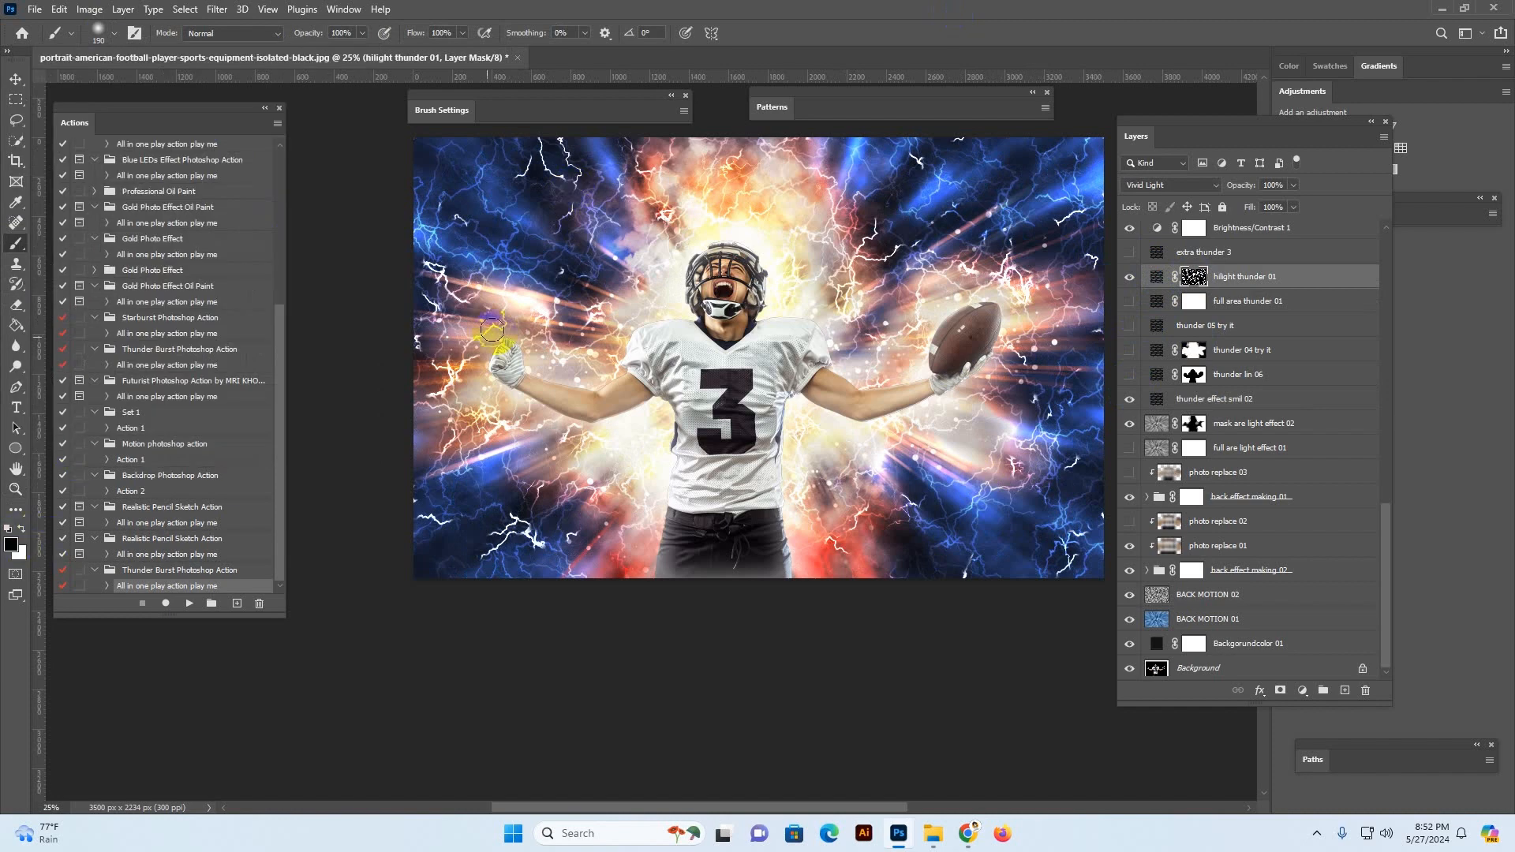
{"action": "left_click", "coordinate": [565, 248]}
{"action": "mouse_move", "coordinate": [560, 223]}
{"action": "left_mouse_down"}
{"action": "mouse_move", "coordinate": [565, 204]}
{"action": "mouse_move", "coordinate": [581, 216]}
{"action": "mouse_move", "coordinate": [558, 270]}
{"action": "mouse_move", "coordinate": [564, 255]}
{"action": "left_mouse_up"}
Make white the foreground color and paint on the hilight thunder 01 mask on both sides of the player to reveal lightning
{"action": "left_click", "coordinate": [12, 534]}
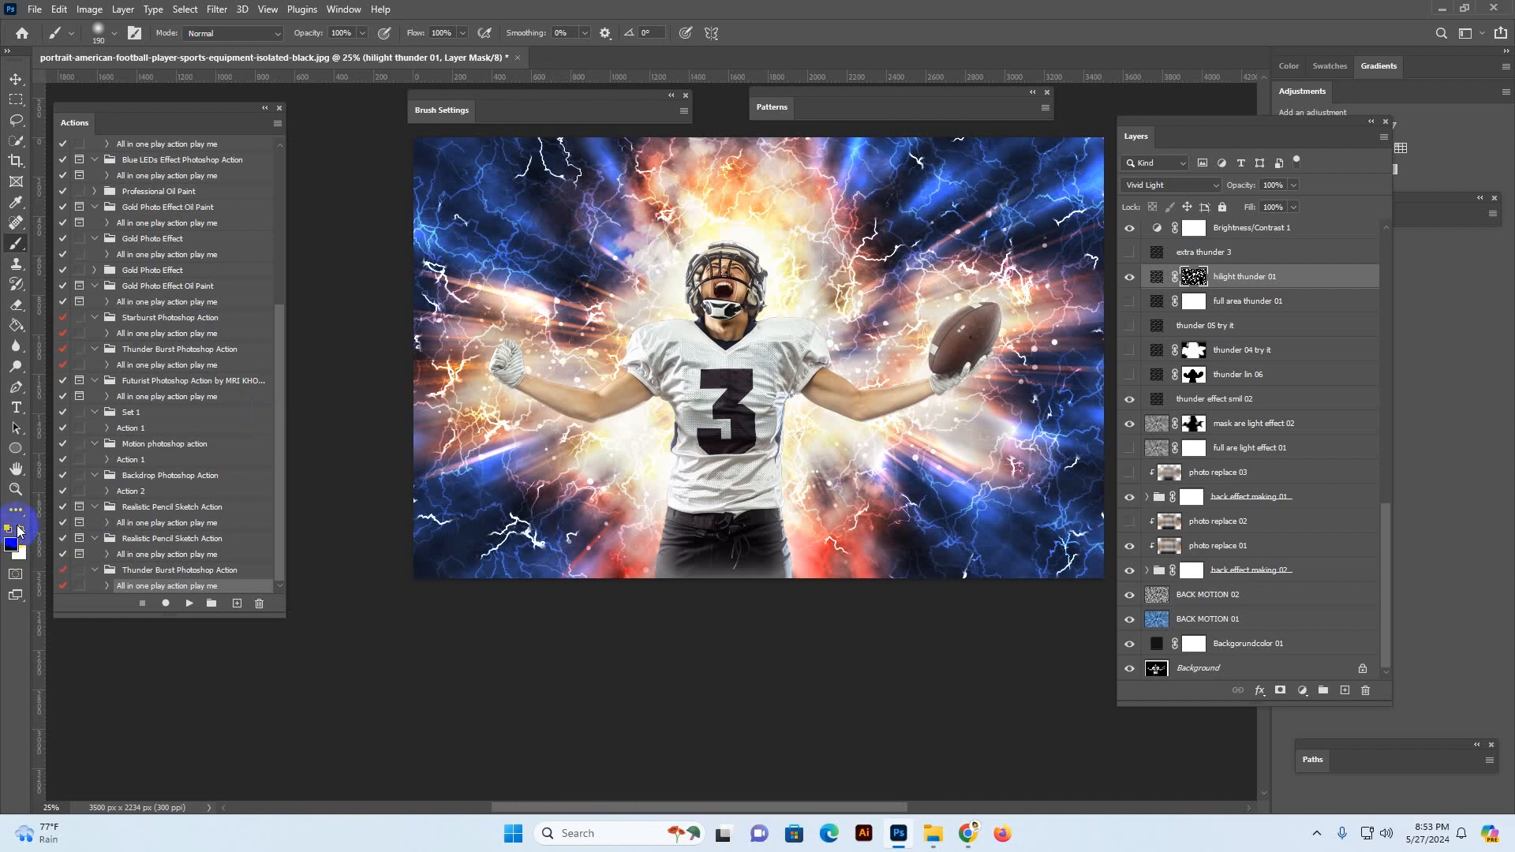
{"action": "left_click", "coordinate": [19, 530]}
{"action": "key", "text": "d"}
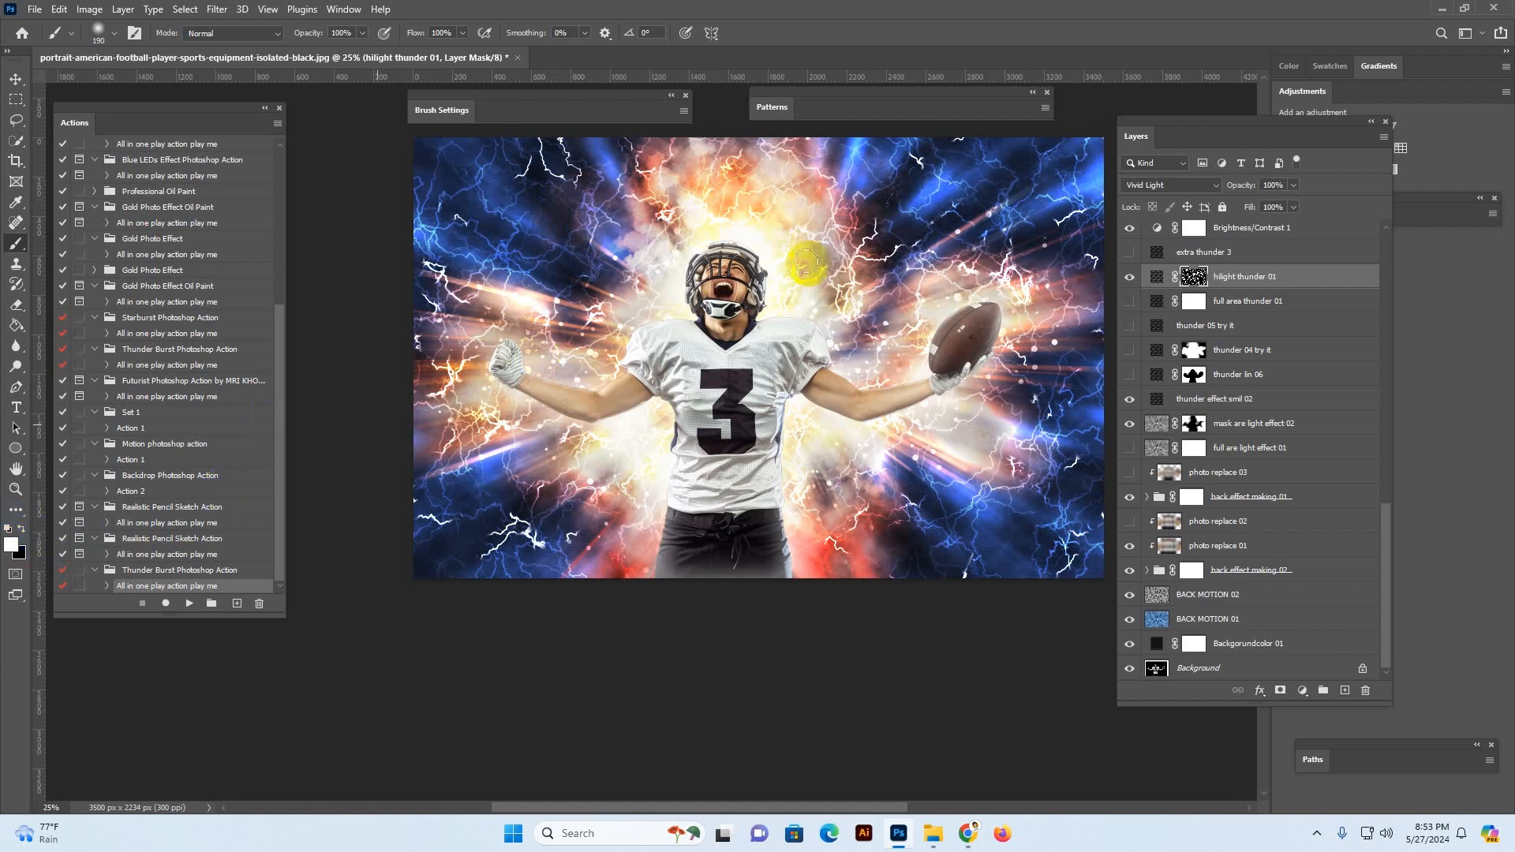
{"action": "left_click_drag", "start_coordinate": [885, 212], "coordinate": [905, 213]}
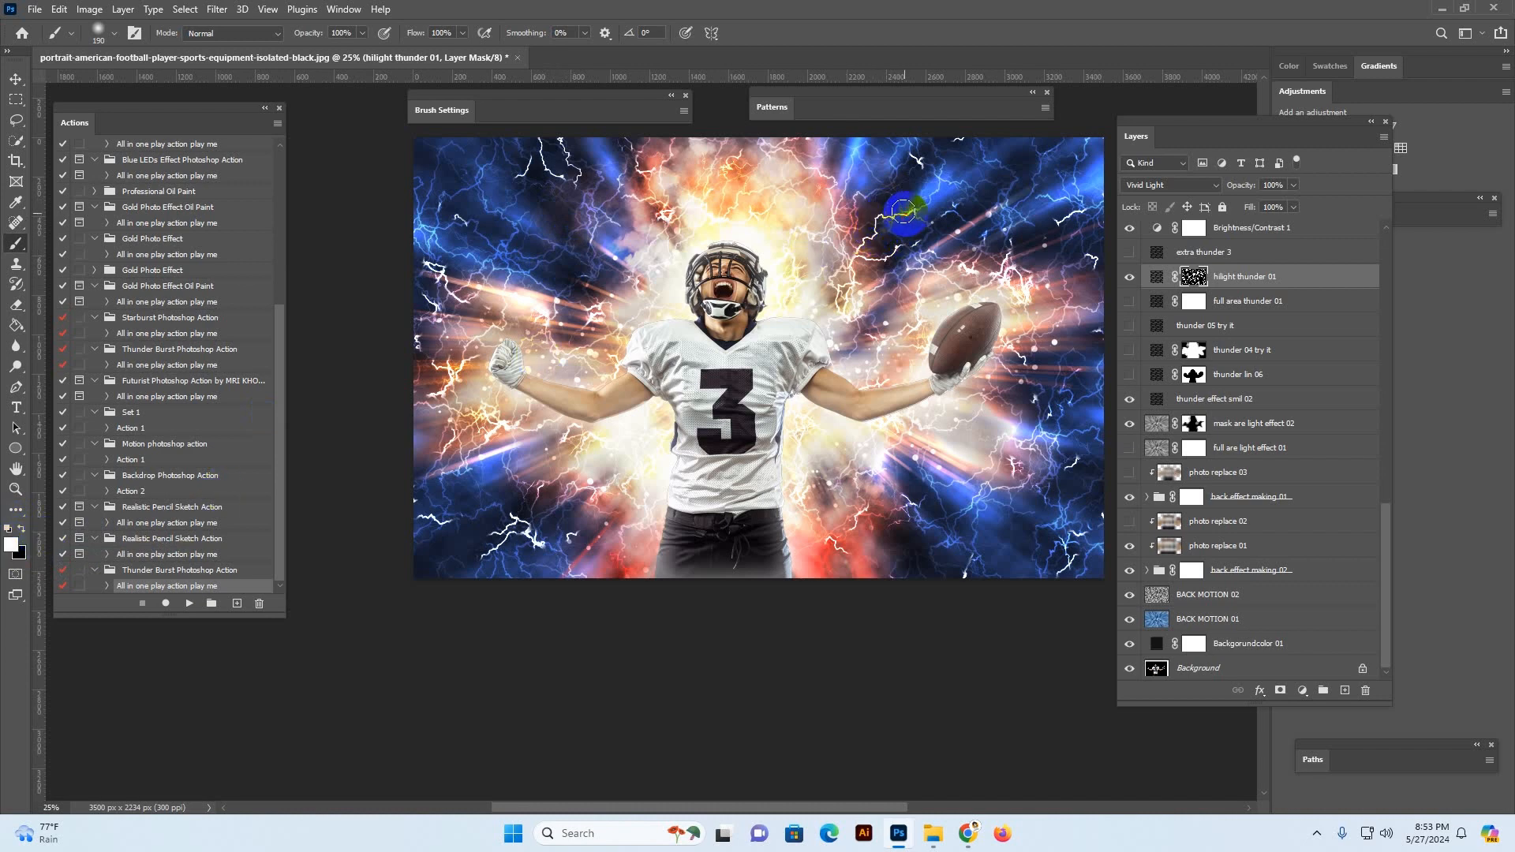
{"action": "mouse_move", "coordinate": [578, 225]}
{"action": "left_mouse_down"}
{"action": "mouse_move", "coordinate": [612, 244]}
{"action": "mouse_move", "coordinate": [580, 237]}
{"action": "mouse_move", "coordinate": [552, 261]}
{"action": "mouse_move", "coordinate": [552, 288]}
{"action": "left_mouse_up"}
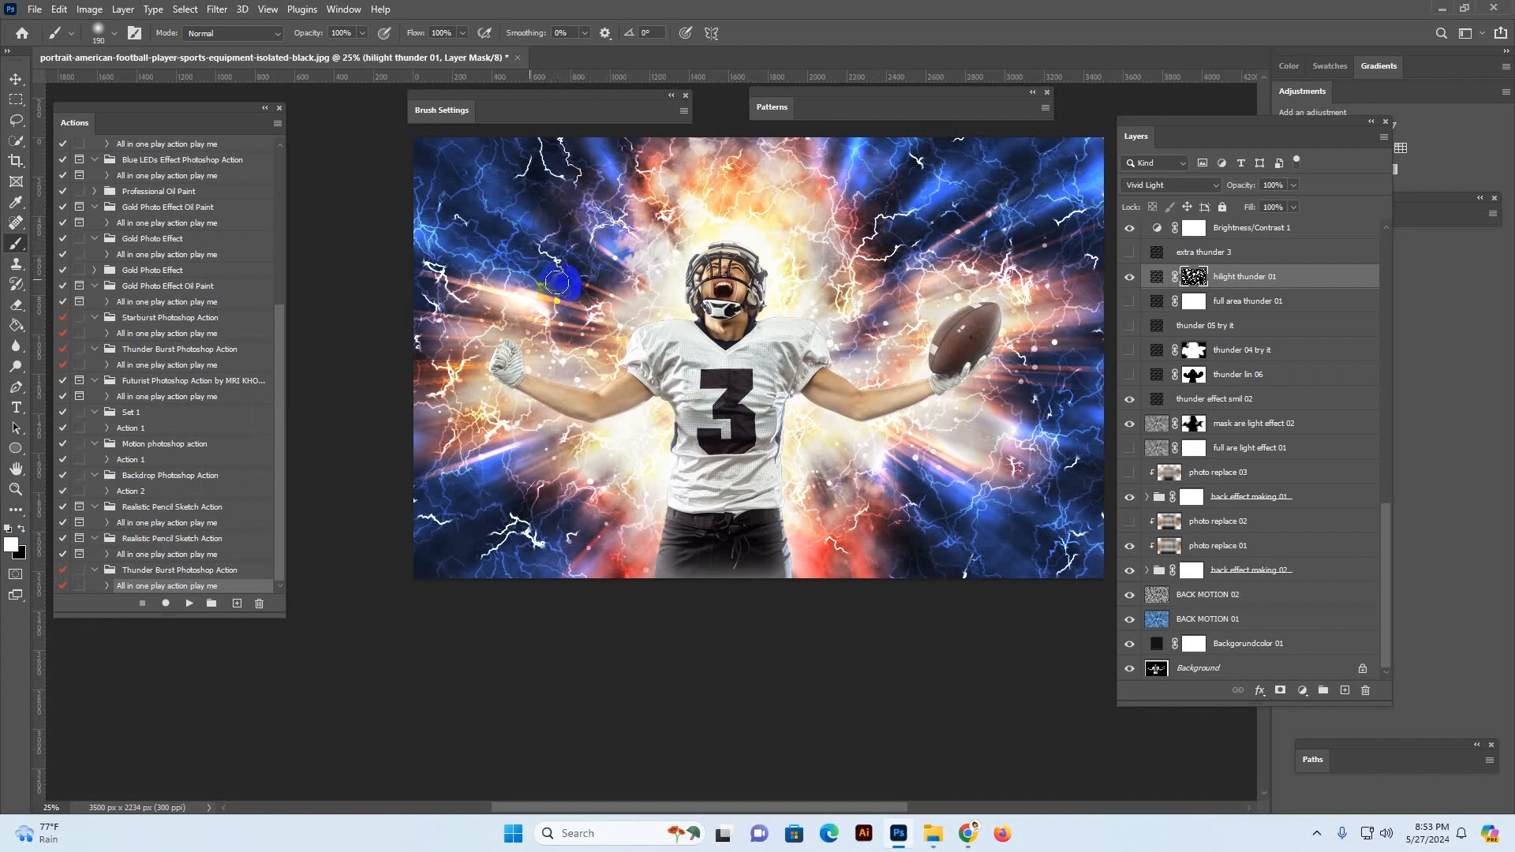
{"action": "mouse_move", "coordinate": [935, 407]}
{"action": "left_mouse_down"}
{"action": "mouse_move", "coordinate": [972, 433]}
{"action": "mouse_move", "coordinate": [1004, 496]}
{"action": "mouse_move", "coordinate": [971, 500]}
{"action": "left_mouse_up"}
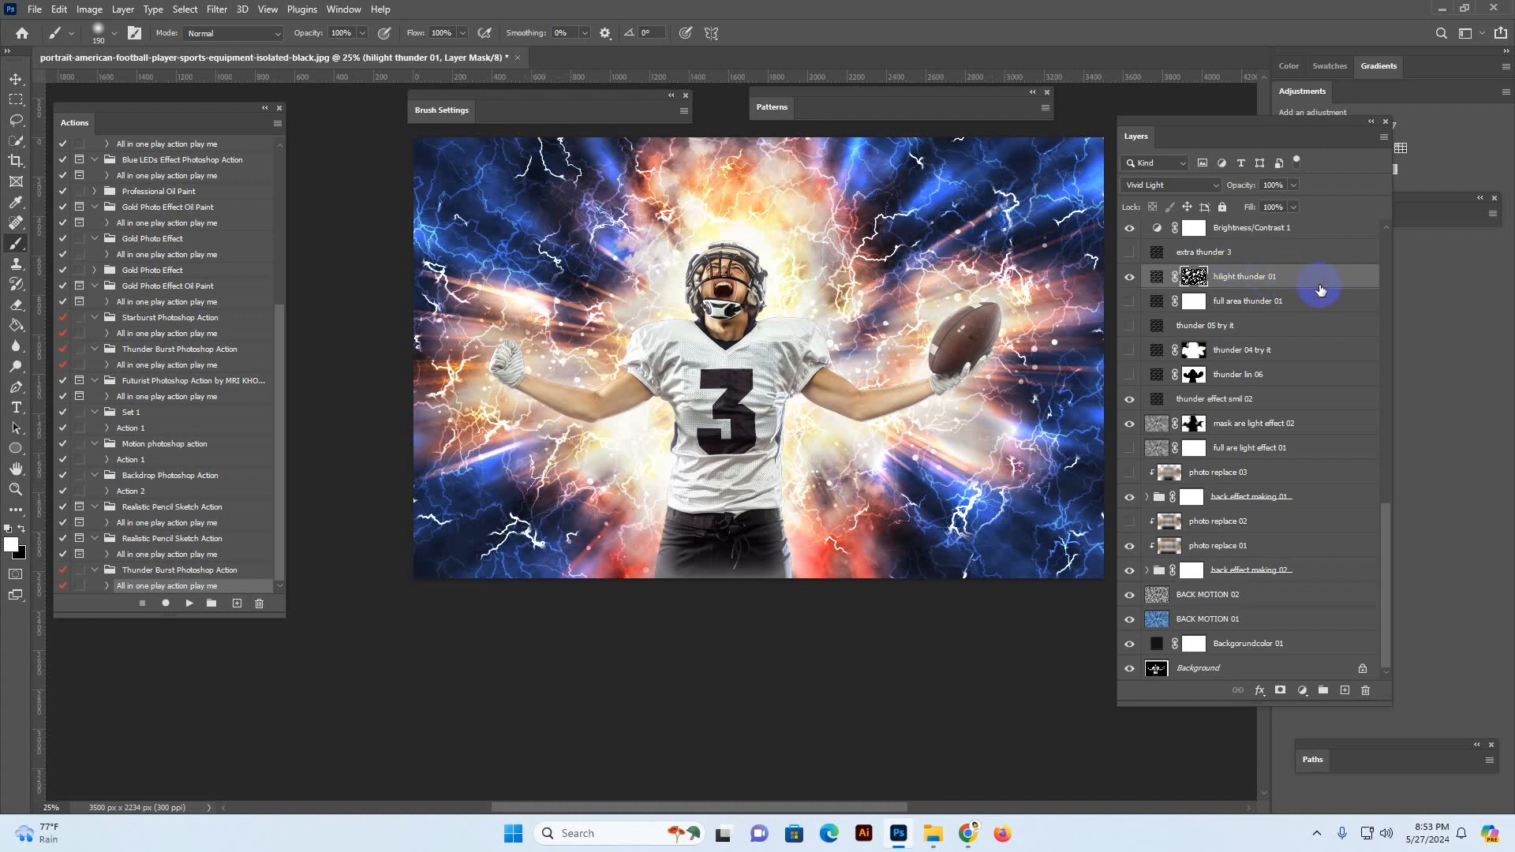
Set the Brightness/Contrast 1 adjustment layer's brightness to -31 and slightly reduce its contrast
{"action": "scroll", "coordinate": [1314, 331], "scroll_direction": "up", "scroll_amount": 2}
{"action": "left_click", "coordinate": [1160, 327]}
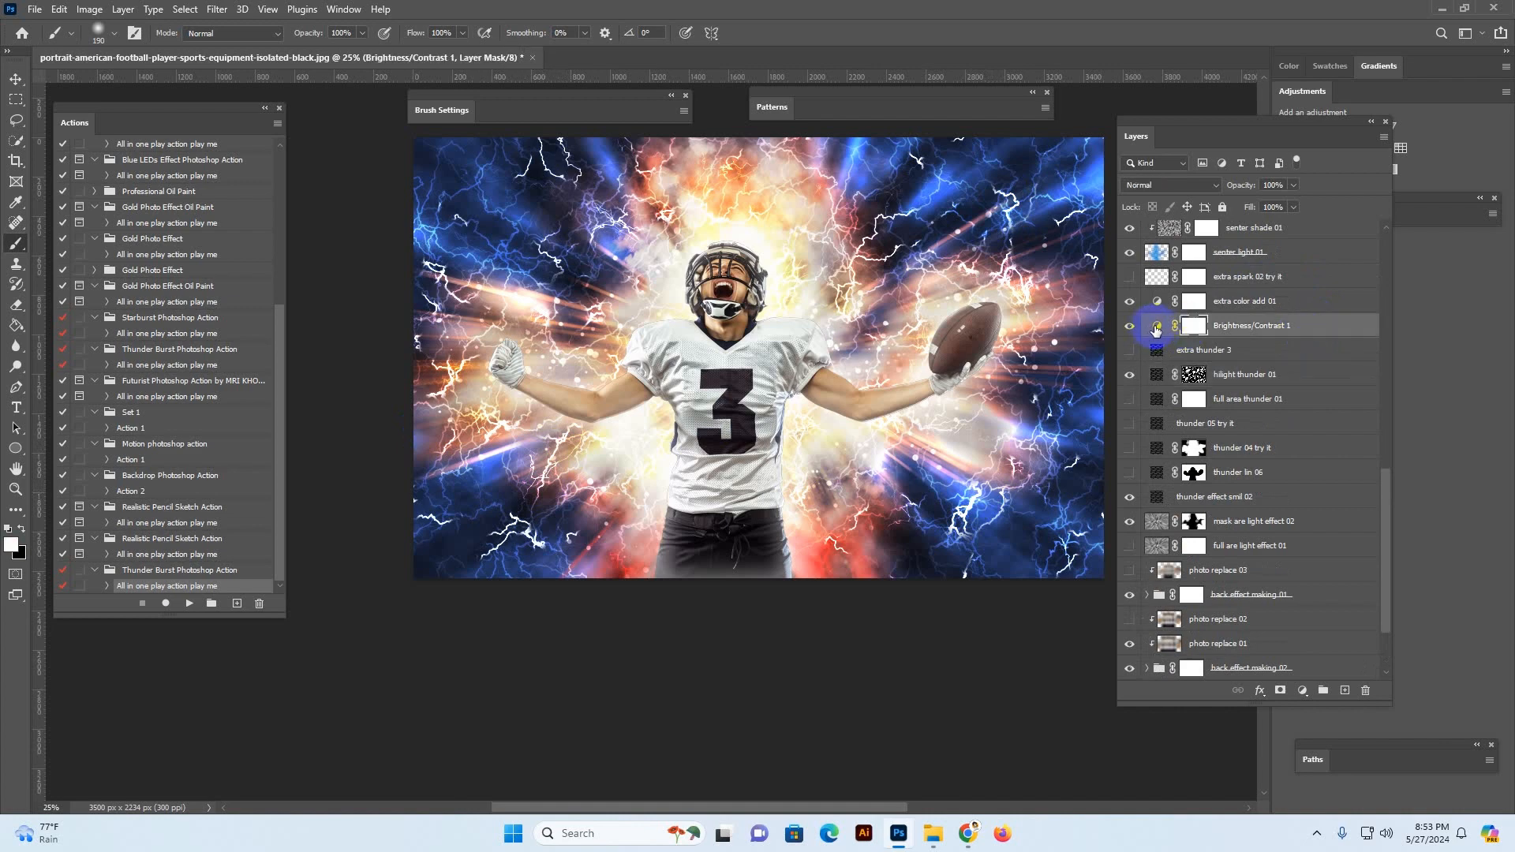
{"action": "left_click", "coordinate": [1157, 327]}
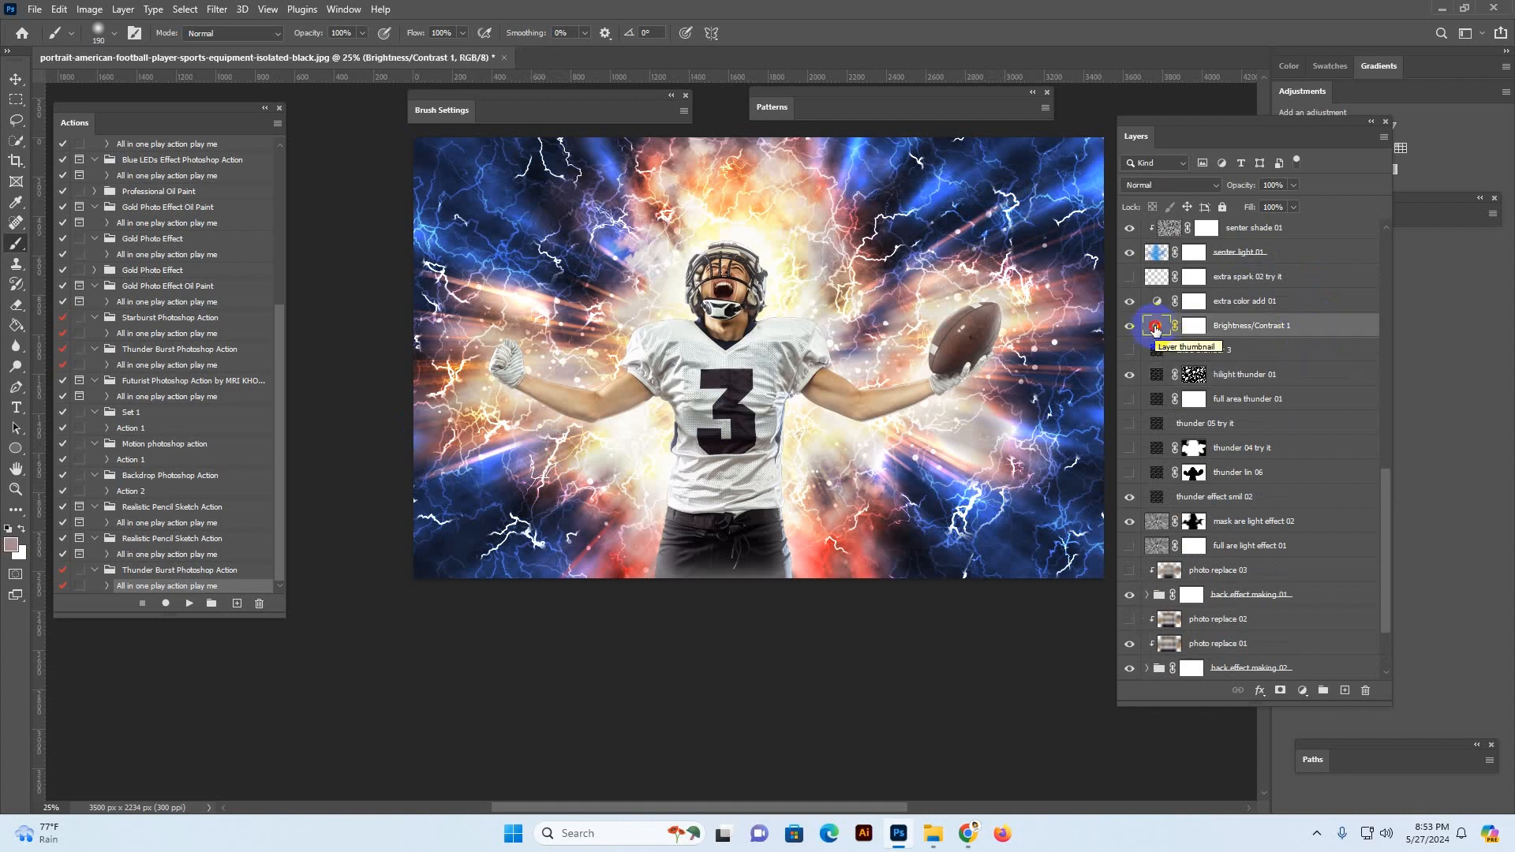
{"action": "double_click", "coordinate": [1156, 328]}
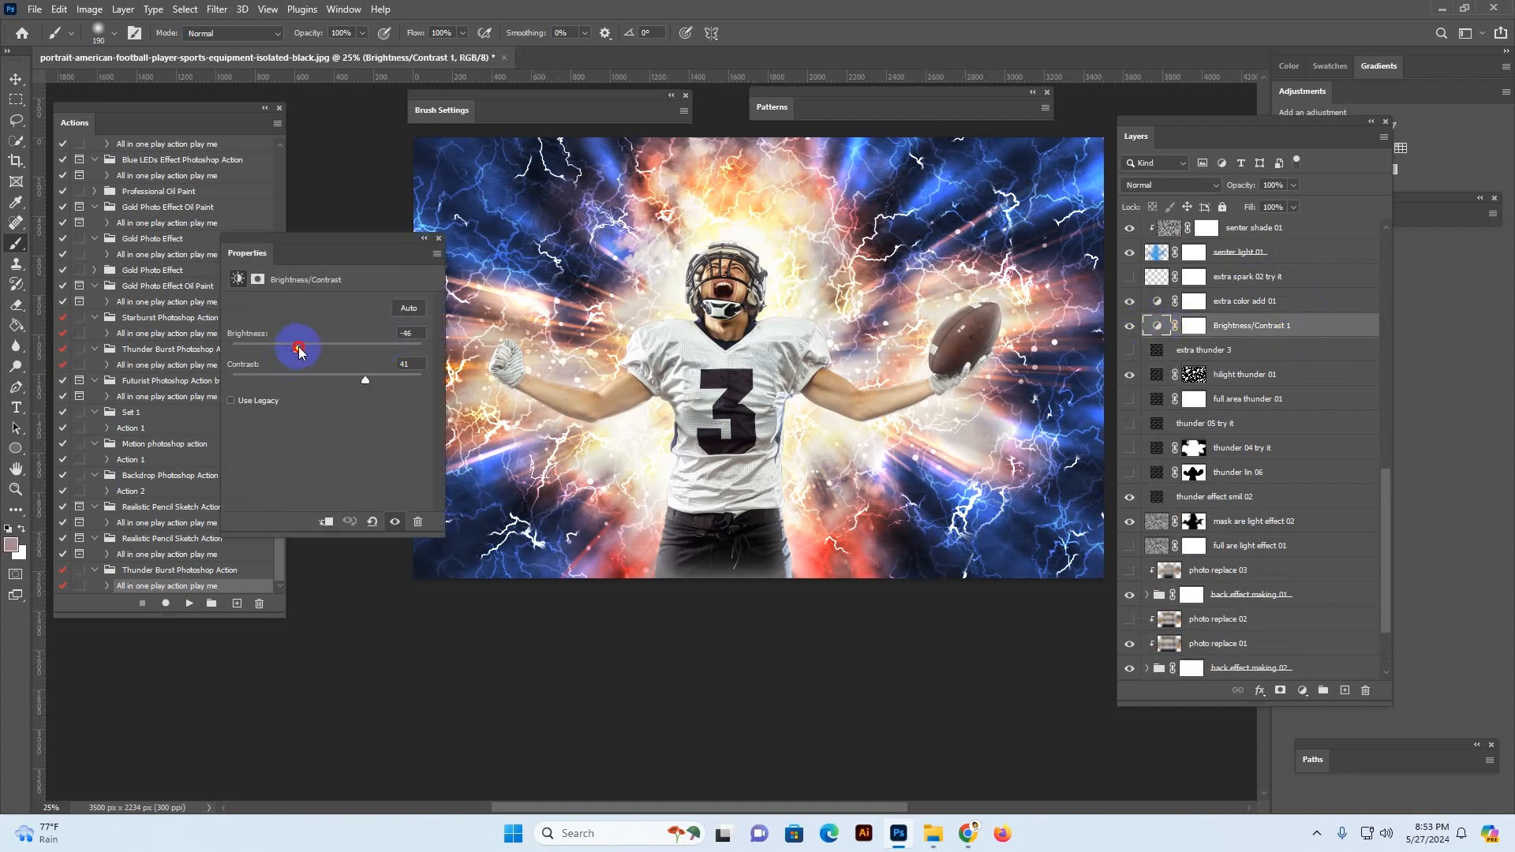
{"action": "left_click_drag", "start_coordinate": [299, 351], "coordinate": [365, 377]}
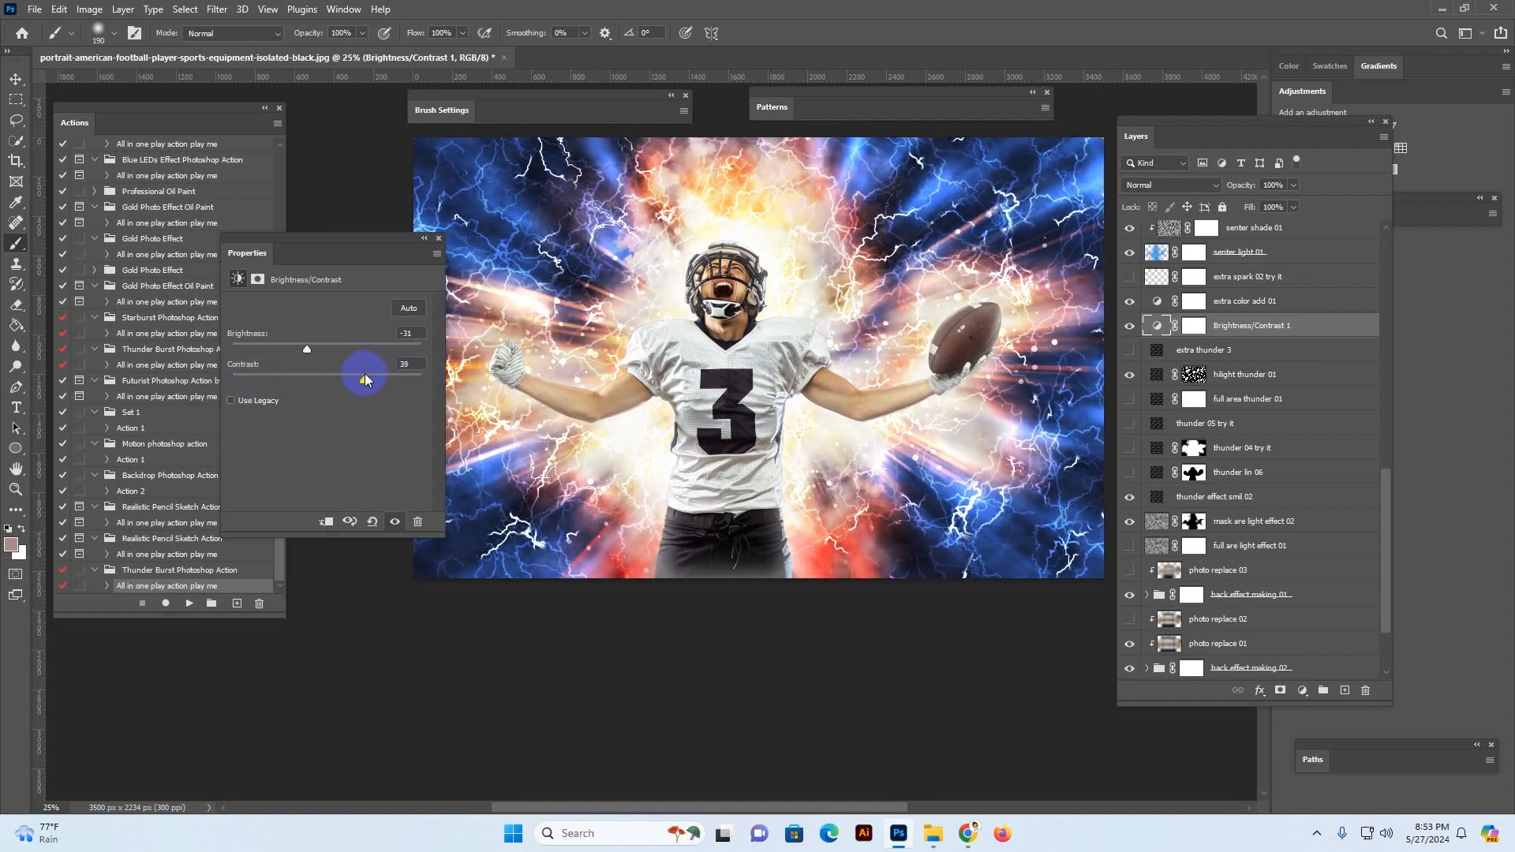
{"action": "left_click", "coordinate": [439, 237]}
Show the extra spark 02 try it layer and compare the image with and without senter light 01, leaving both visible
{"action": "left_click", "coordinate": [1263, 303]}
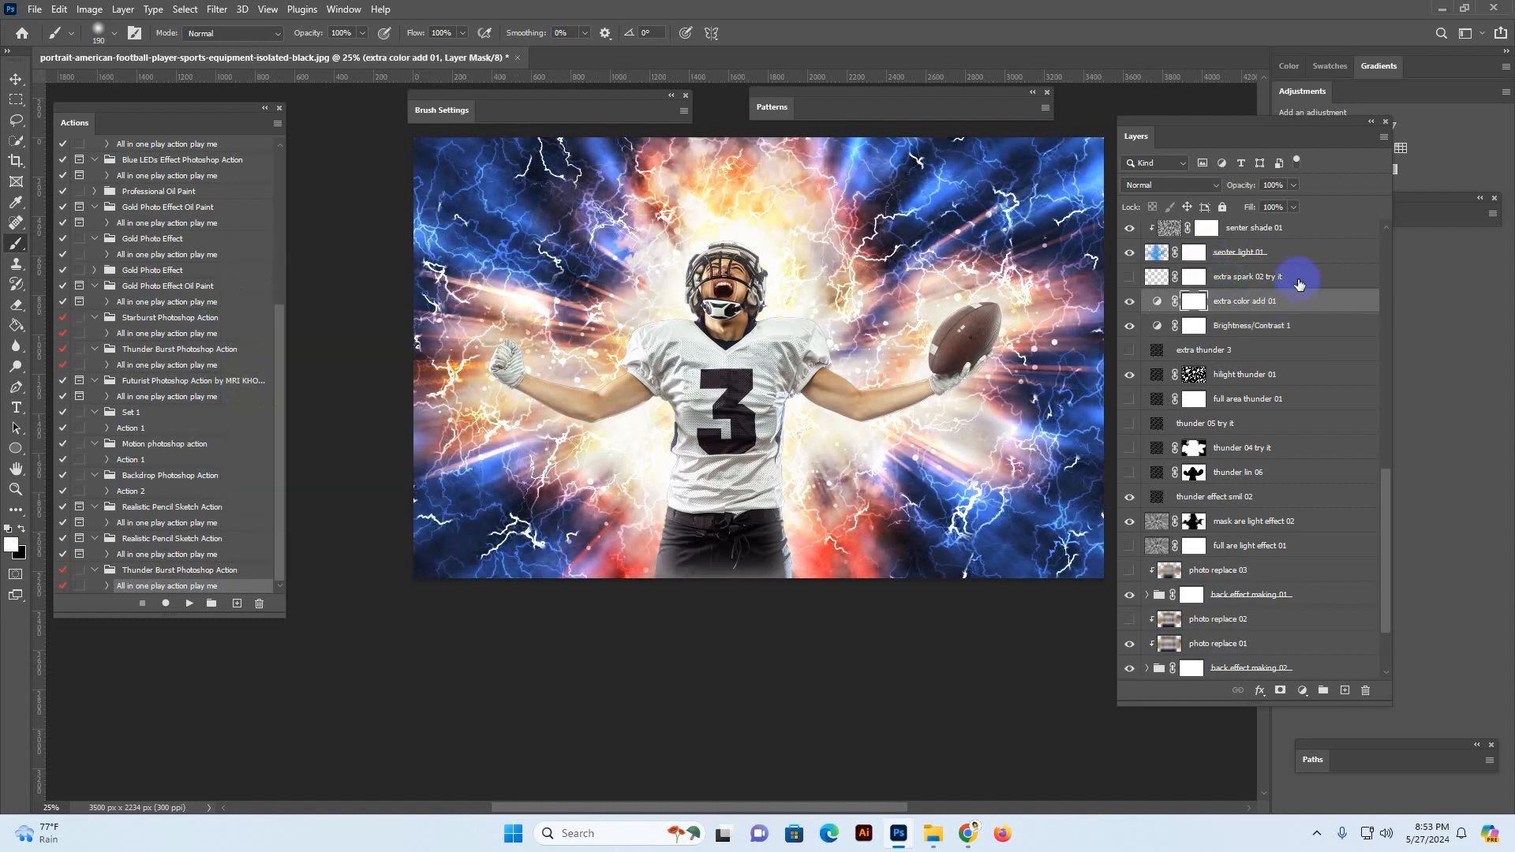
{"action": "left_click", "coordinate": [1295, 281]}
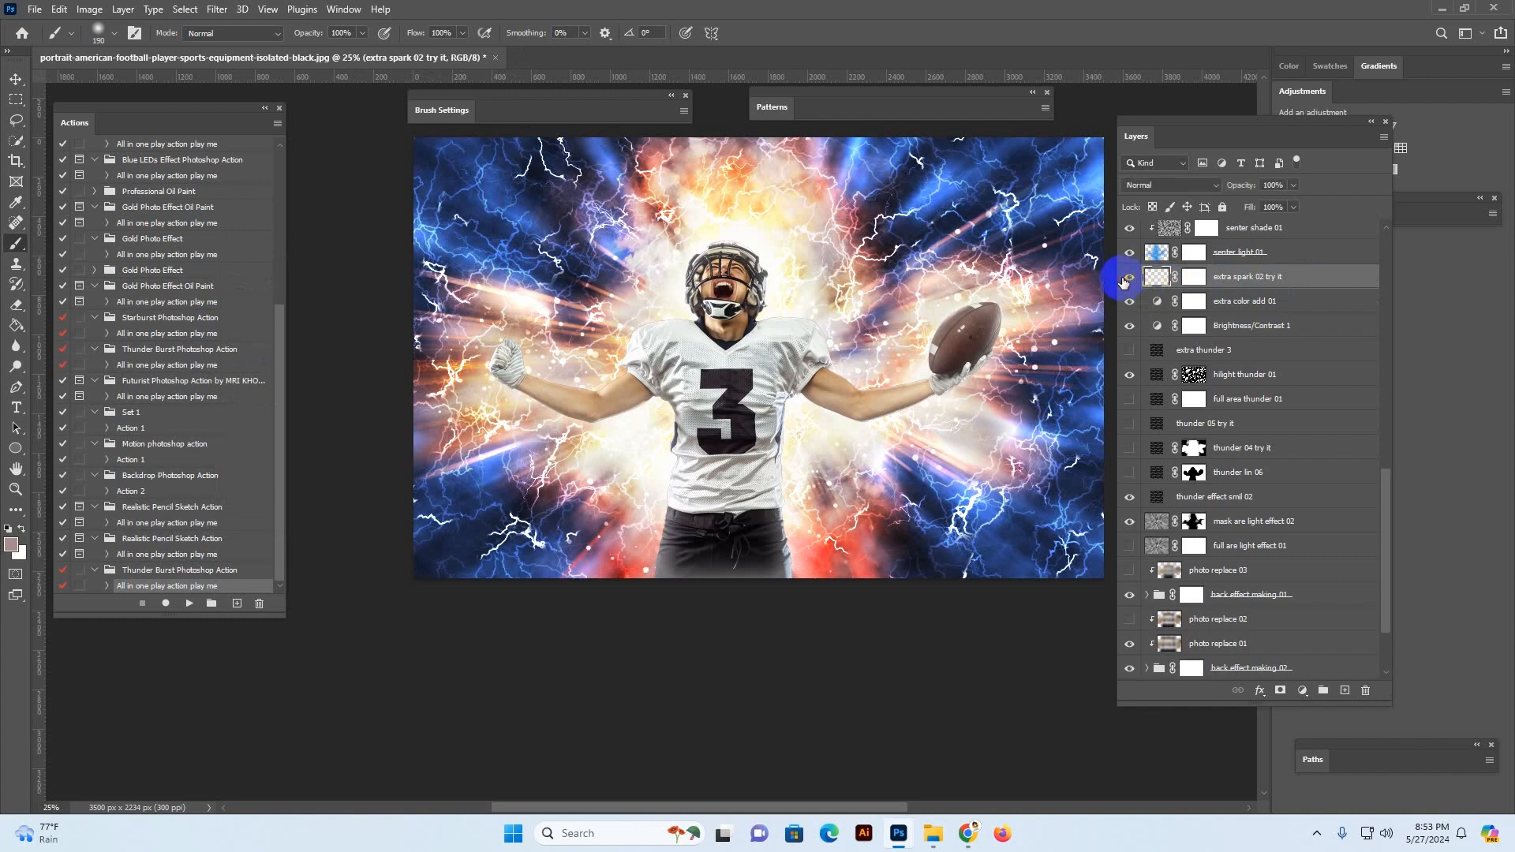
{"action": "left_click", "coordinate": [1278, 253]}
{"action": "scroll", "coordinate": [1330, 327], "scroll_direction": "up", "scroll_amount": 3}
{"action": "scroll", "coordinate": [1306, 396], "scroll_direction": "up", "scroll_amount": 1}
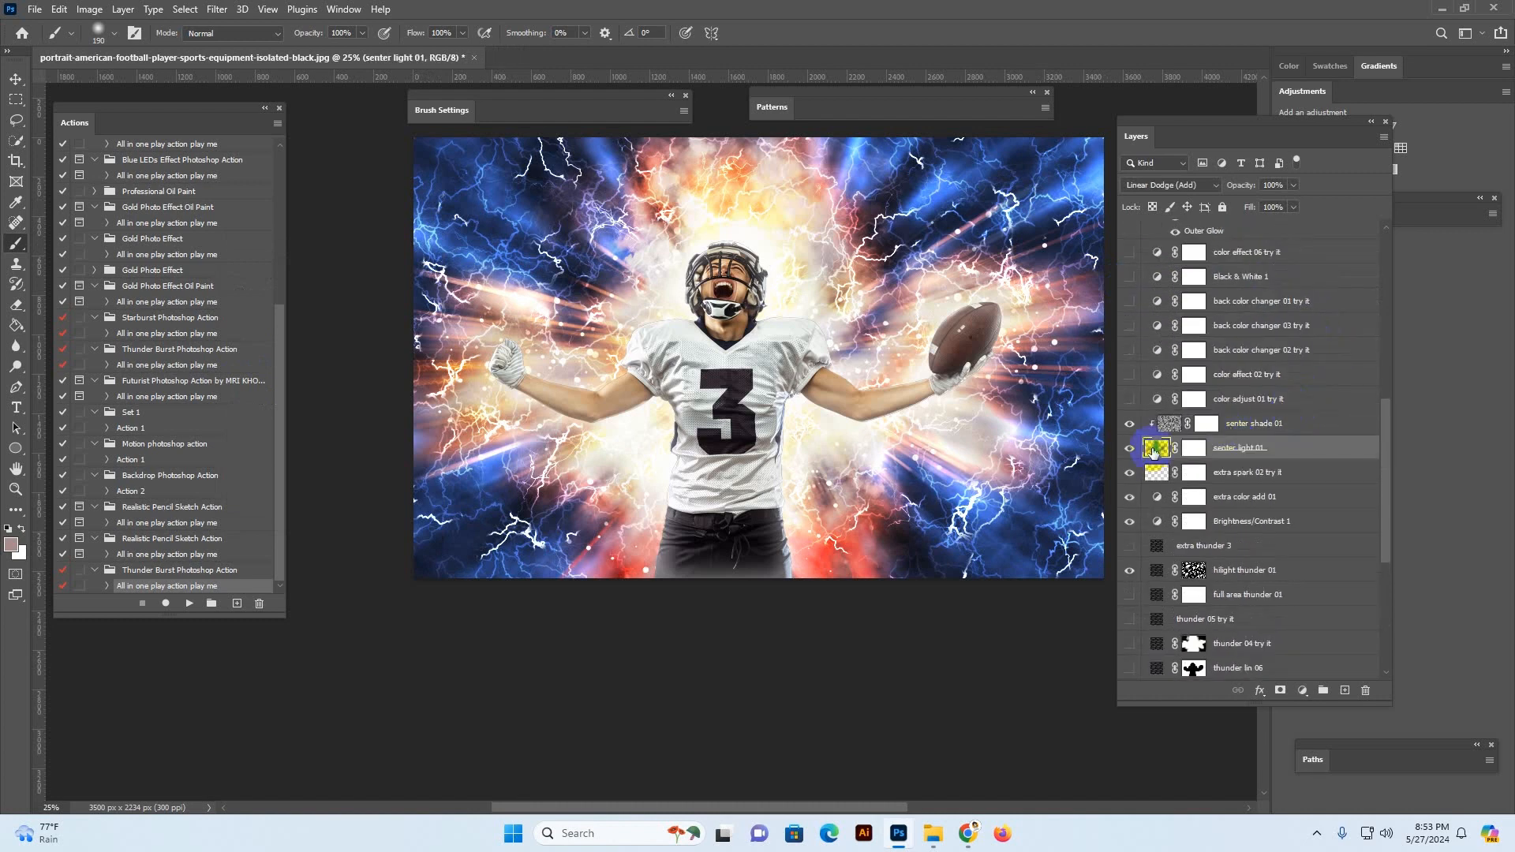
{"action": "left_click", "coordinate": [1128, 448]}
{"action": "left_click", "coordinate": [1129, 448]}
{"action": "left_click", "coordinate": [1129, 449]}
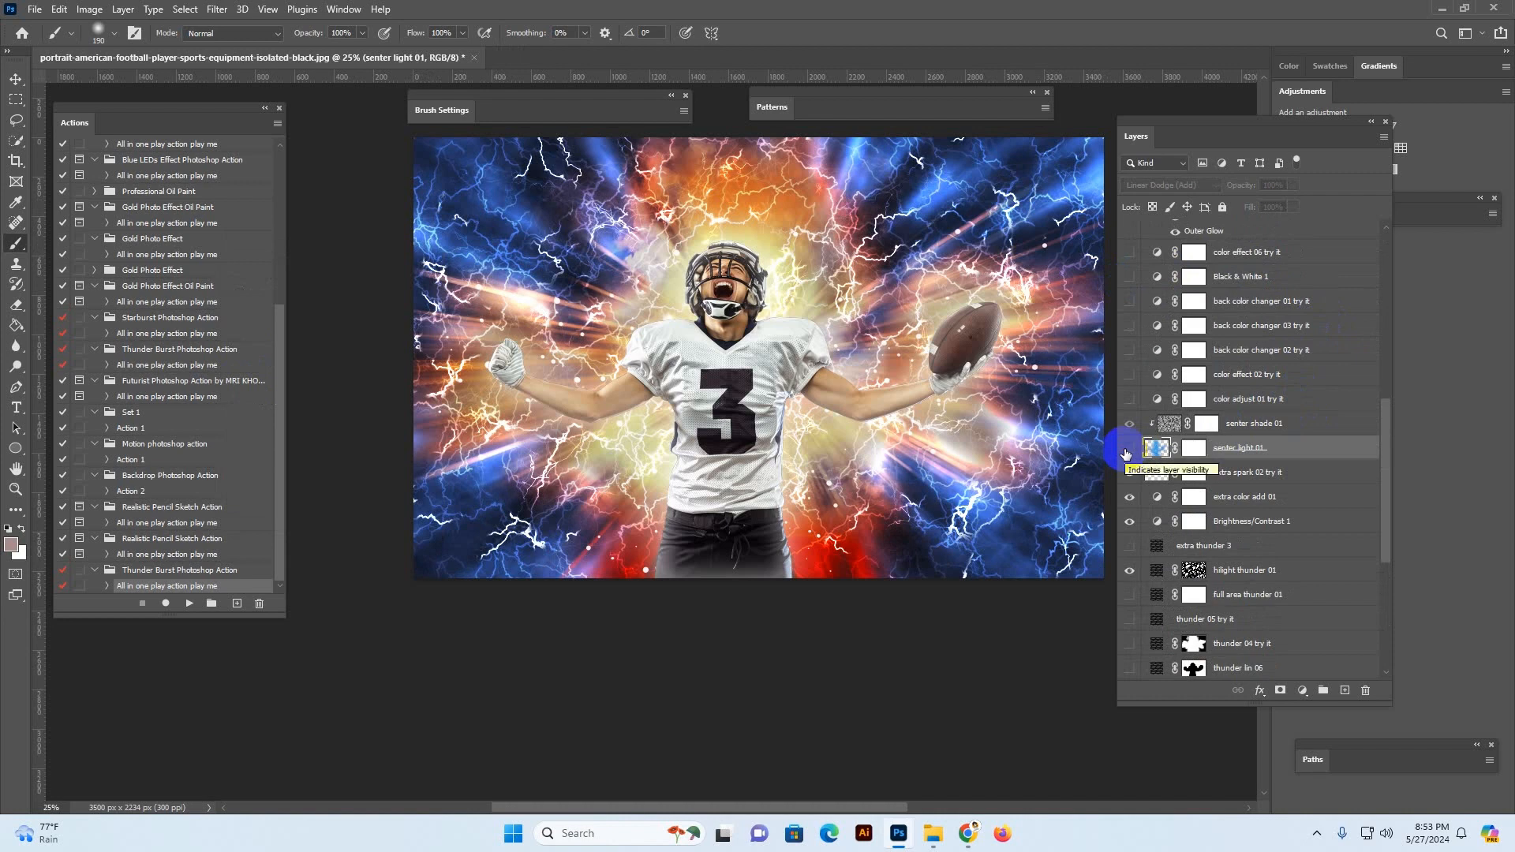
{"action": "left_click", "coordinate": [1126, 450]}
Preview the color adjust 01 try it and color effect 02 try it layers one at a time, hiding each again
{"action": "left_click", "coordinate": [1194, 399]}
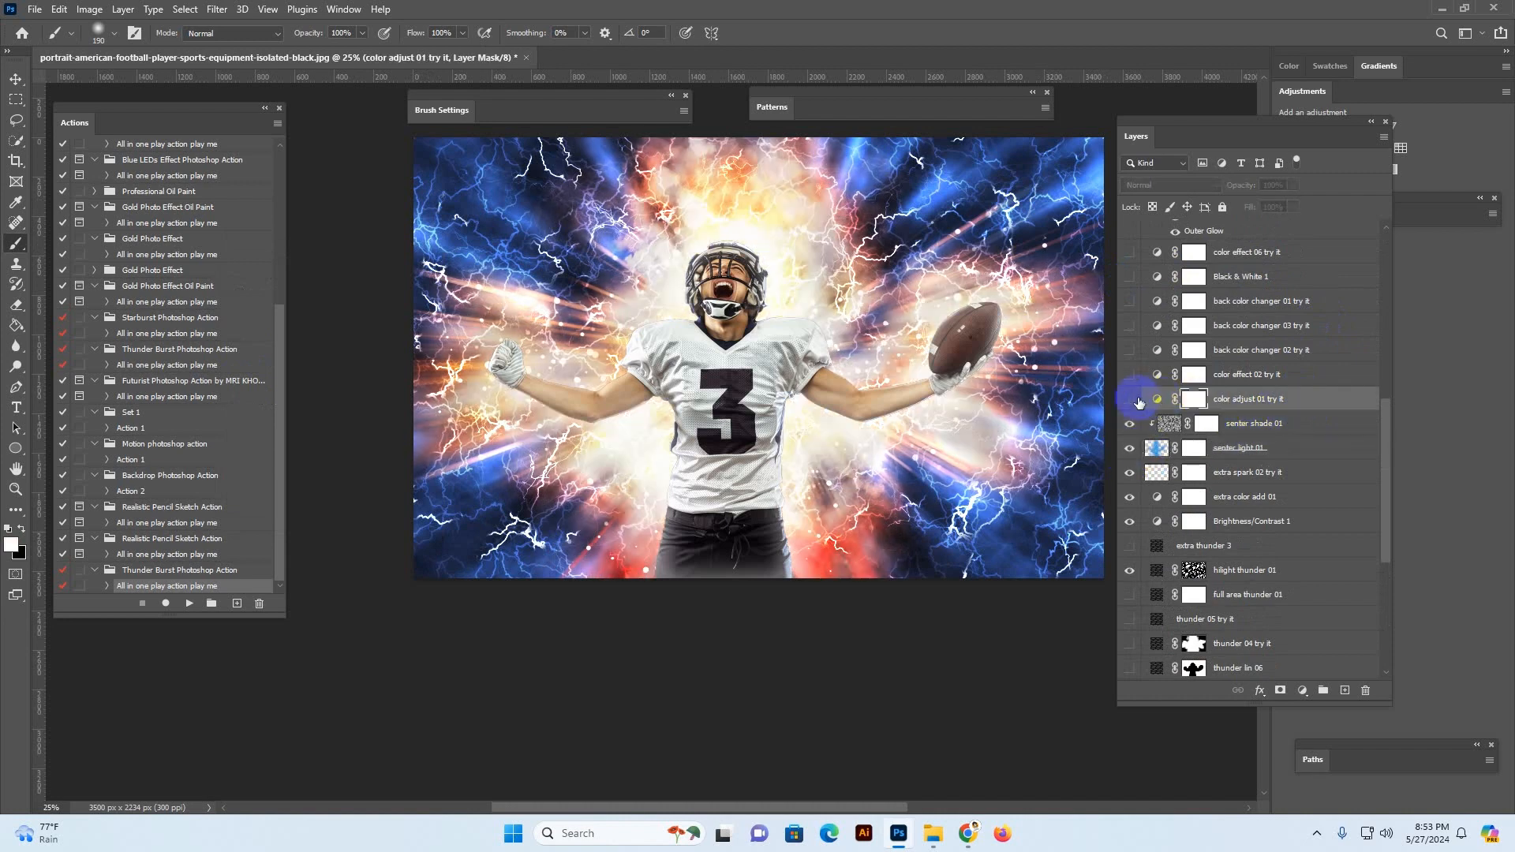
{"action": "left_click", "coordinate": [1130, 398]}
{"action": "left_click_drag", "start_coordinate": [1196, 138], "coordinate": [1216, 136]}
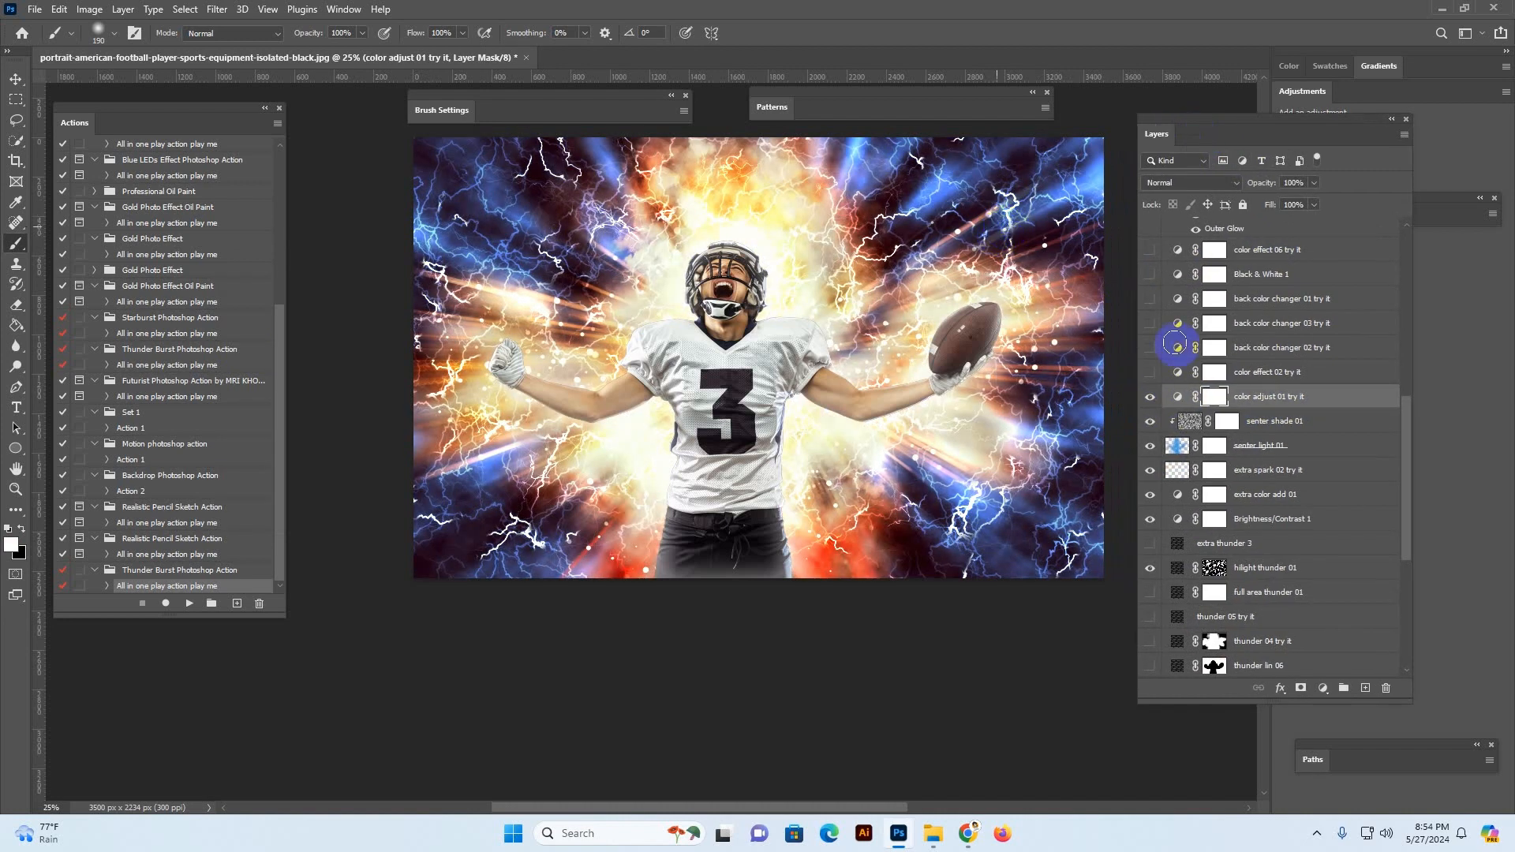
{"action": "left_click", "coordinate": [1149, 396]}
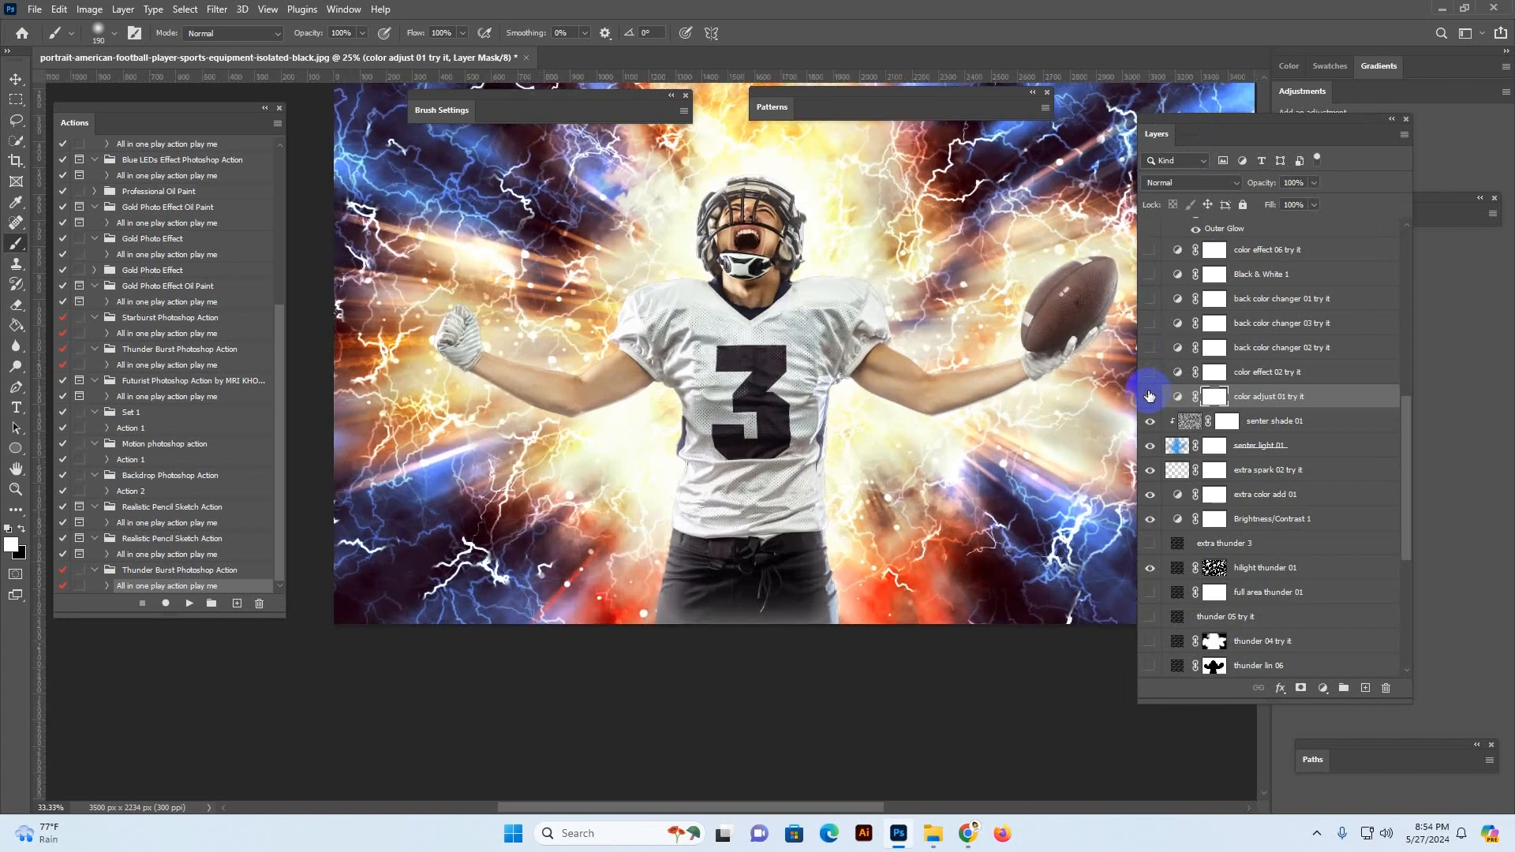
{"action": "scroll", "coordinate": [828, 355], "scroll_direction": "up", "scroll_amount": 1}
{"action": "left_click_drag", "start_coordinate": [778, 419], "coordinate": [818, 400]}
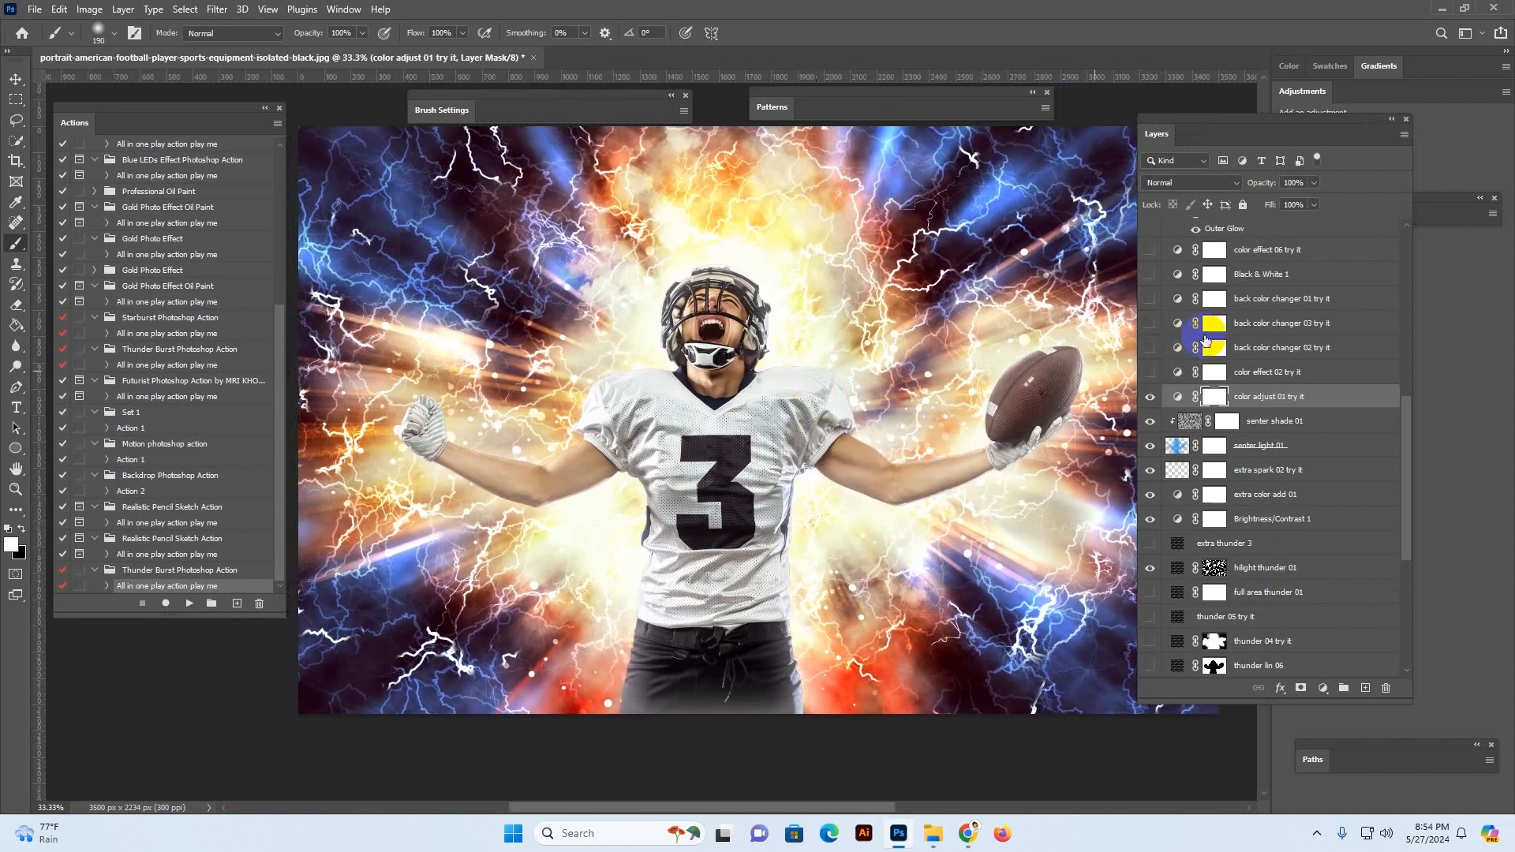
{"action": "left_click", "coordinate": [1168, 400]}
{"action": "left_click", "coordinate": [1153, 399]}
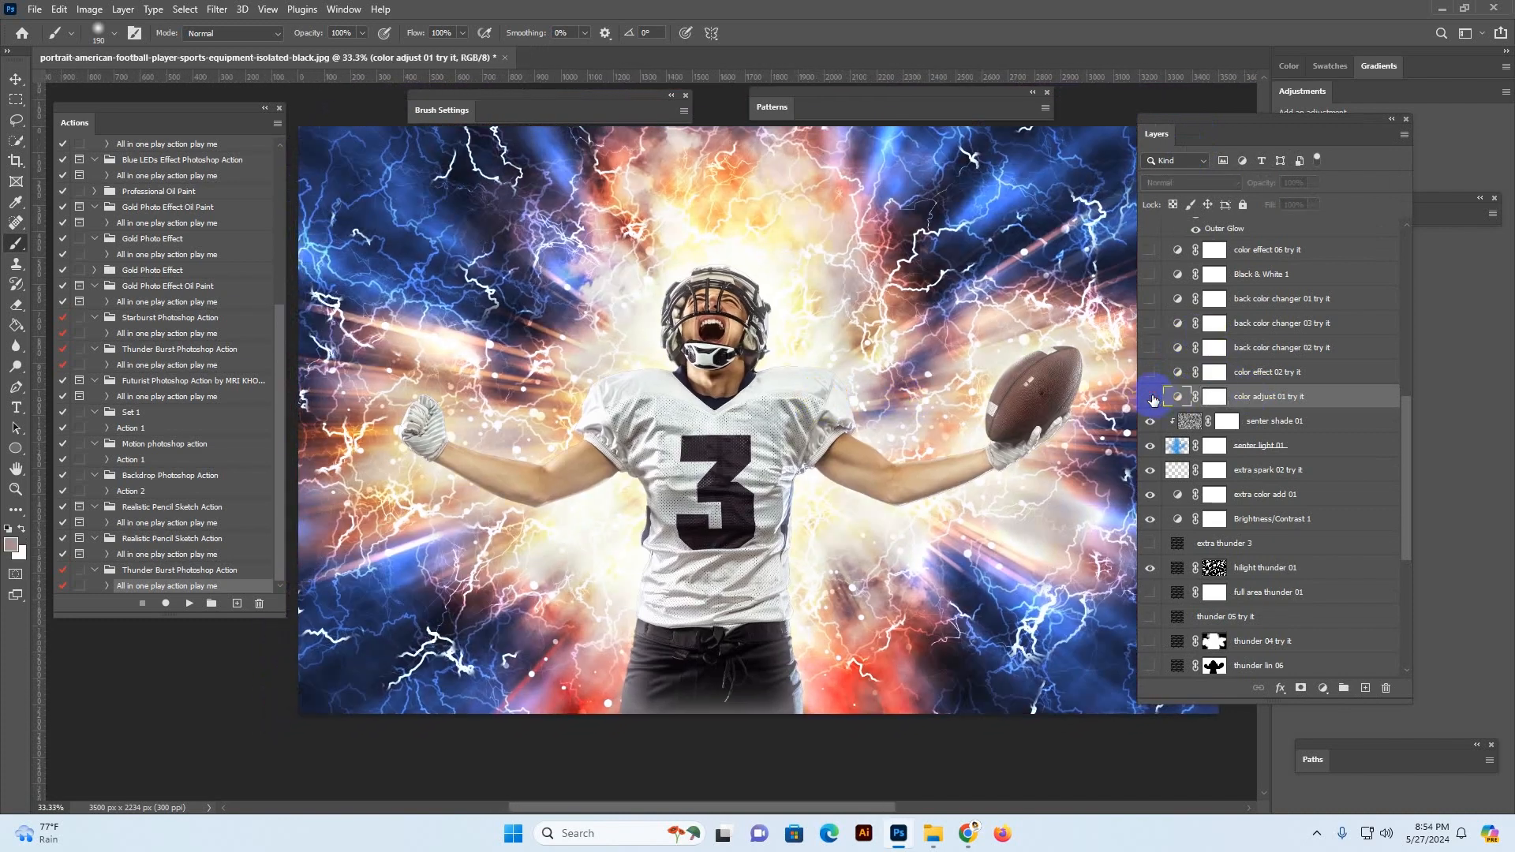
{"action": "left_click", "coordinate": [1149, 374]}
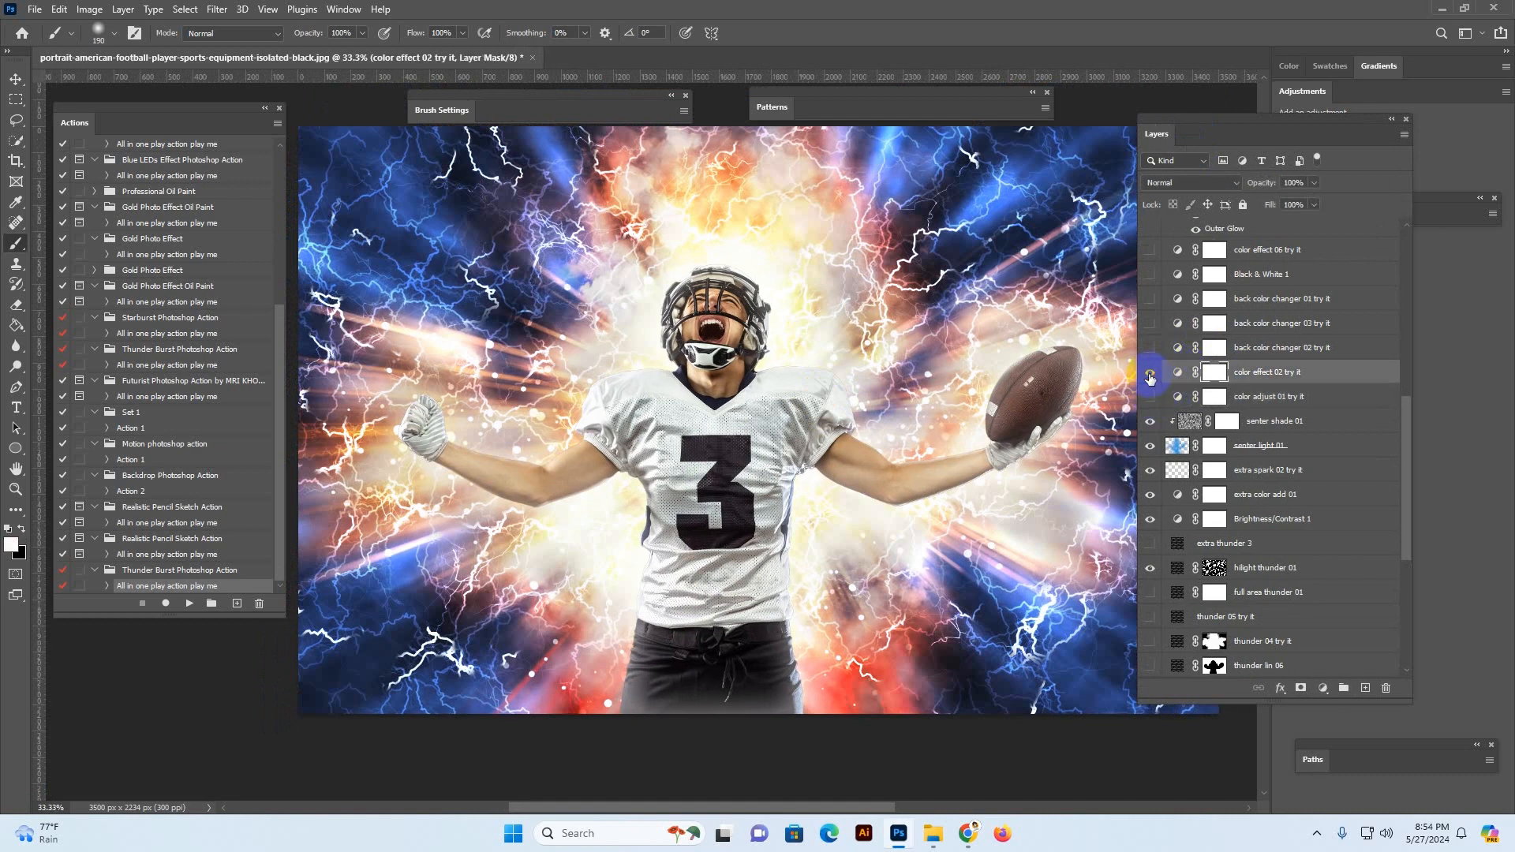
{"action": "left_click", "coordinate": [1150, 377]}
Show back color changer 02 try it, set its Hue/Saturation hue to 360, and hide the layer again
{"action": "left_click", "coordinate": [1151, 352]}
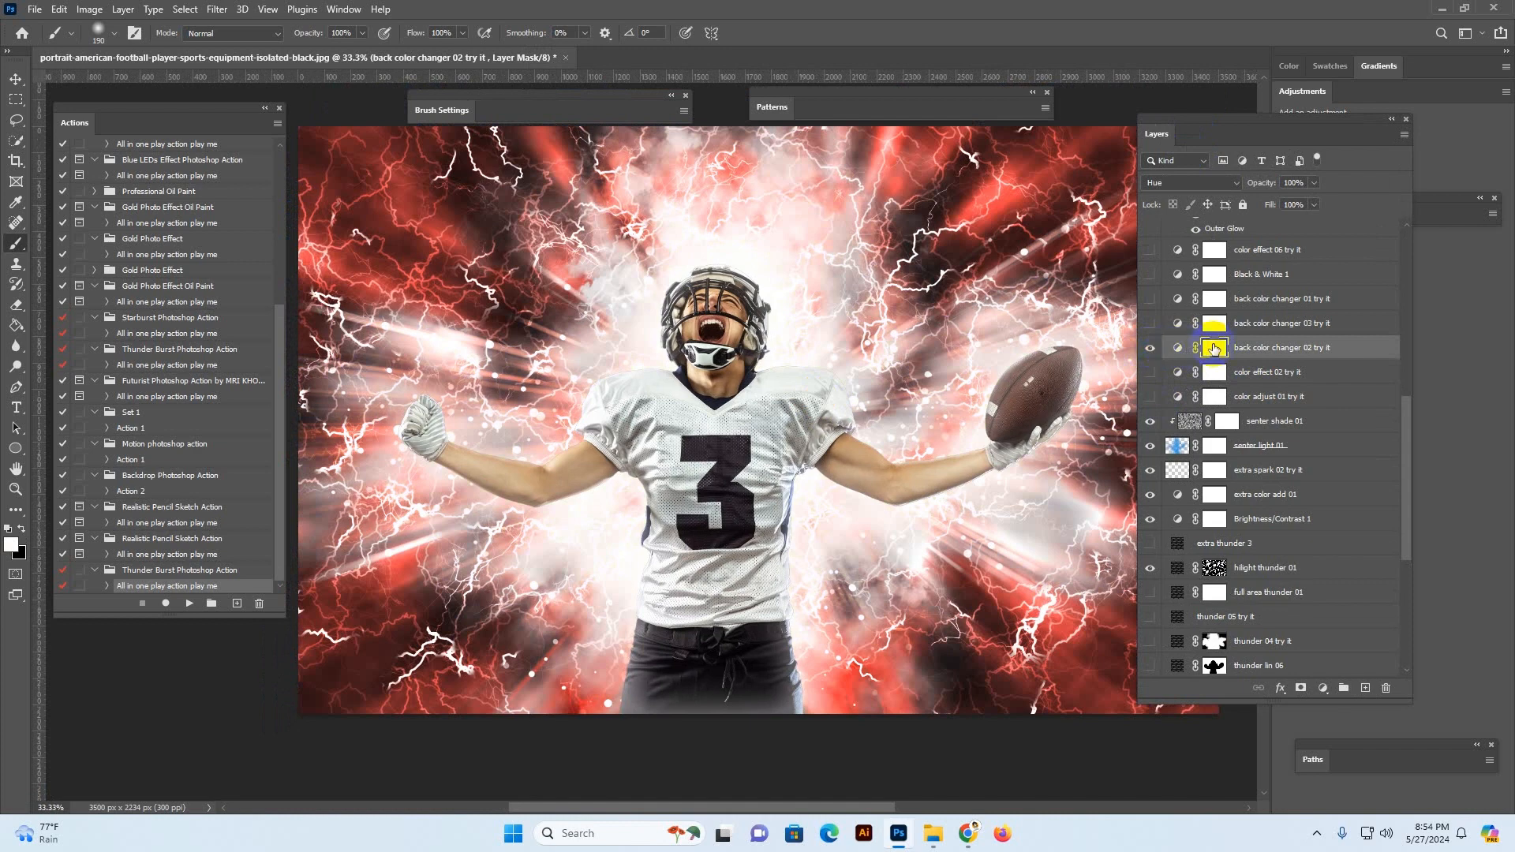
{"action": "left_click", "coordinate": [1273, 350]}
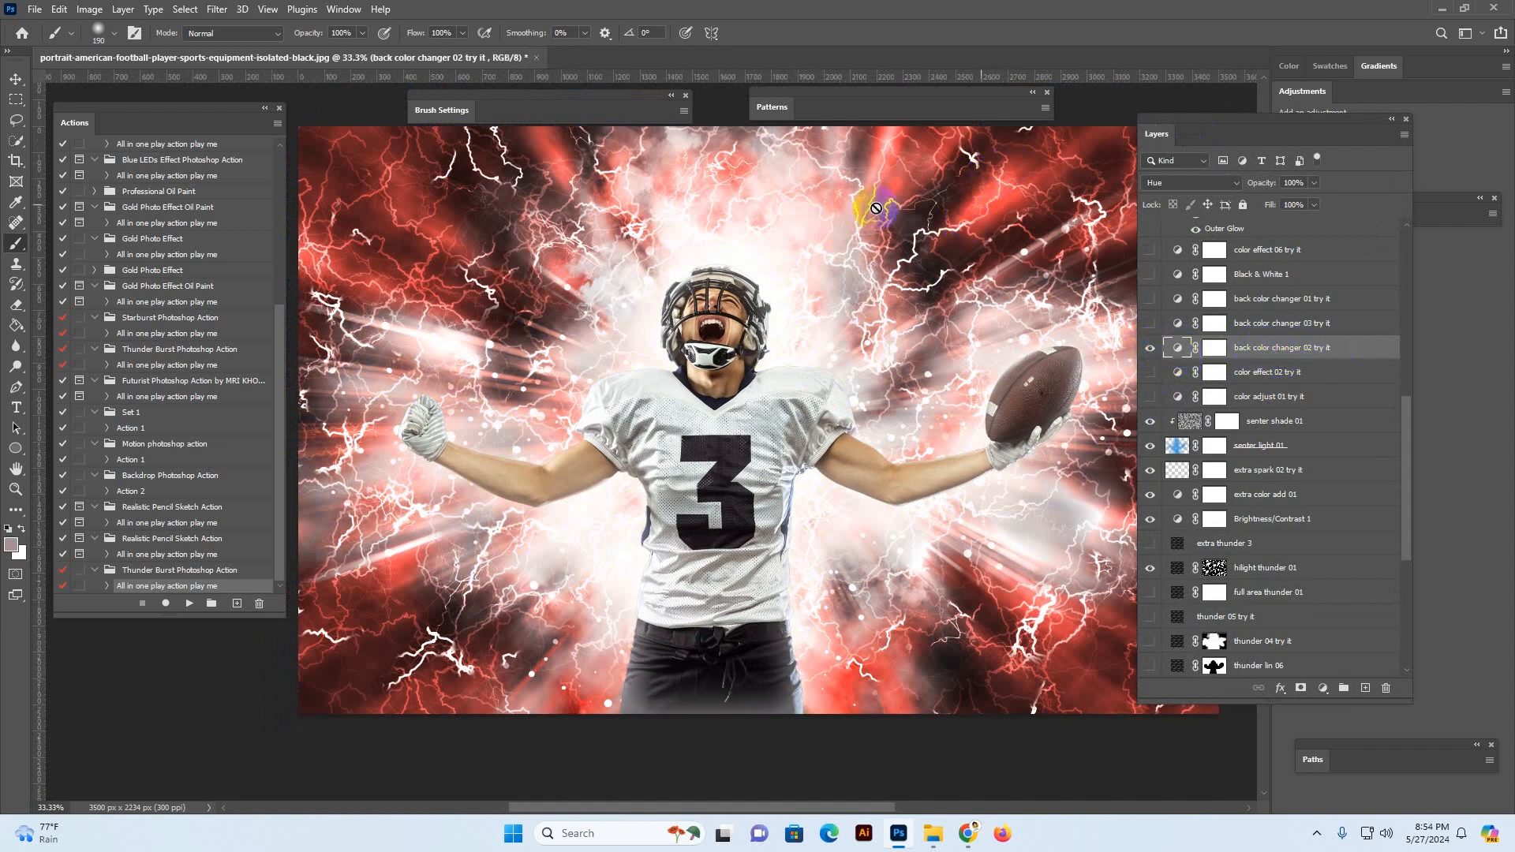
{"action": "key", "text": "v"}
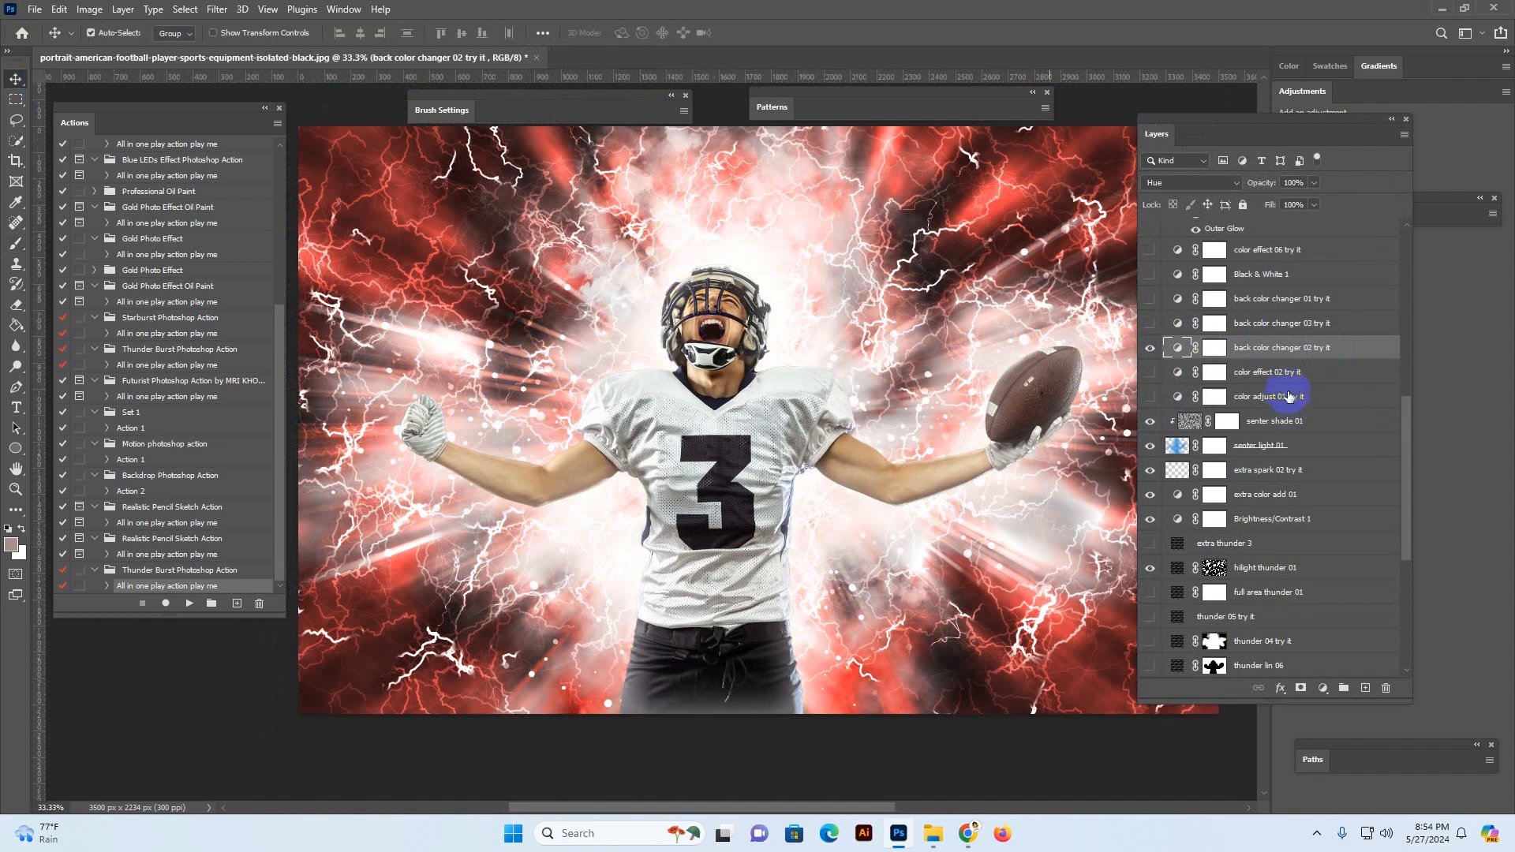
{"action": "double_click", "coordinate": [1175, 347]}
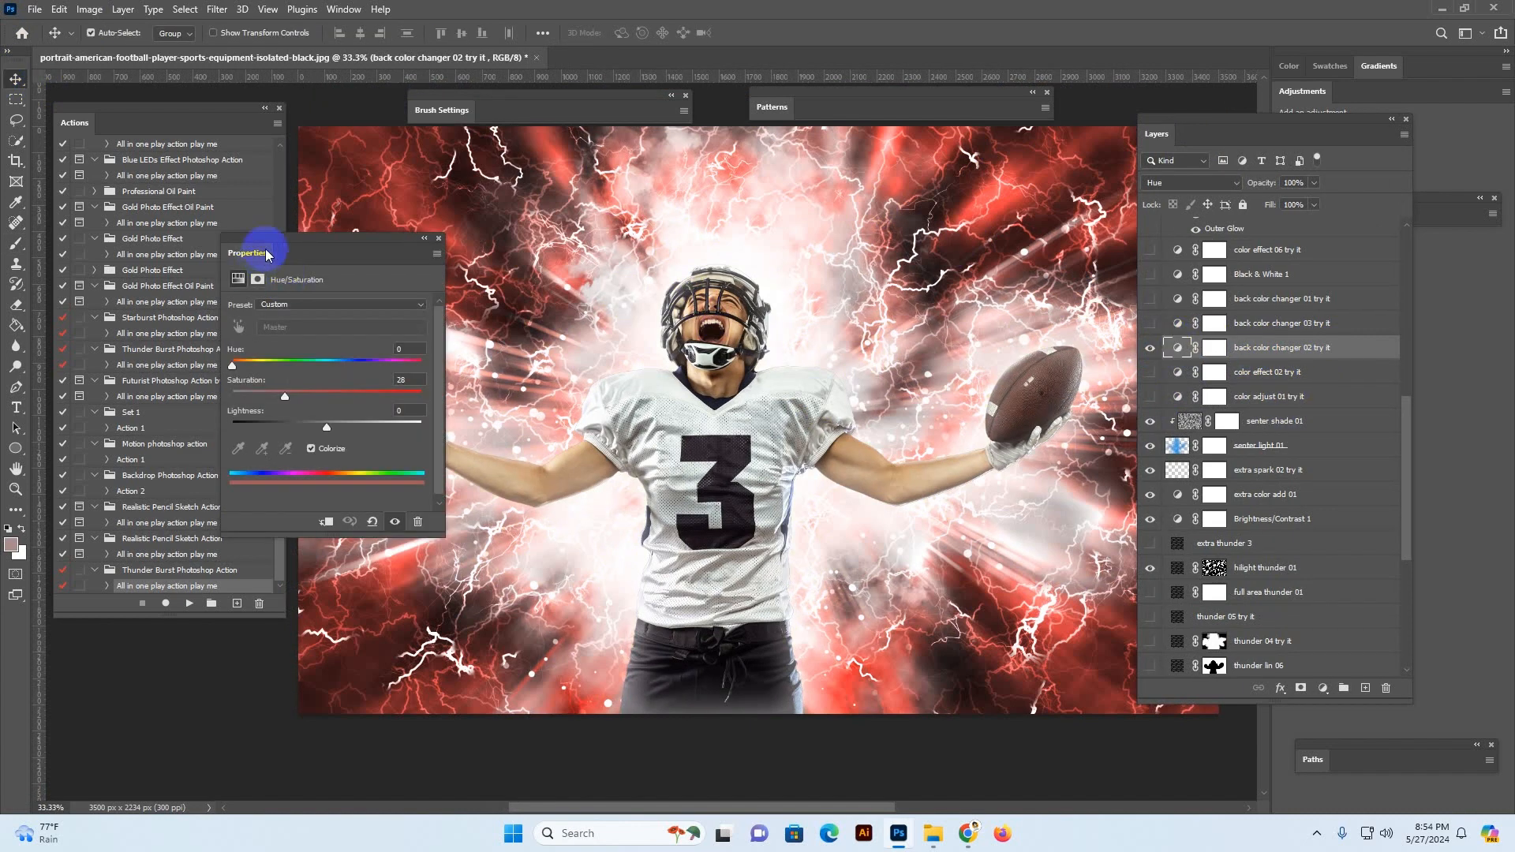
{"action": "left_click_drag", "start_coordinate": [247, 247], "coordinate": [937, 421]}
{"action": "left_click_drag", "start_coordinate": [932, 533], "coordinate": [1103, 536]}
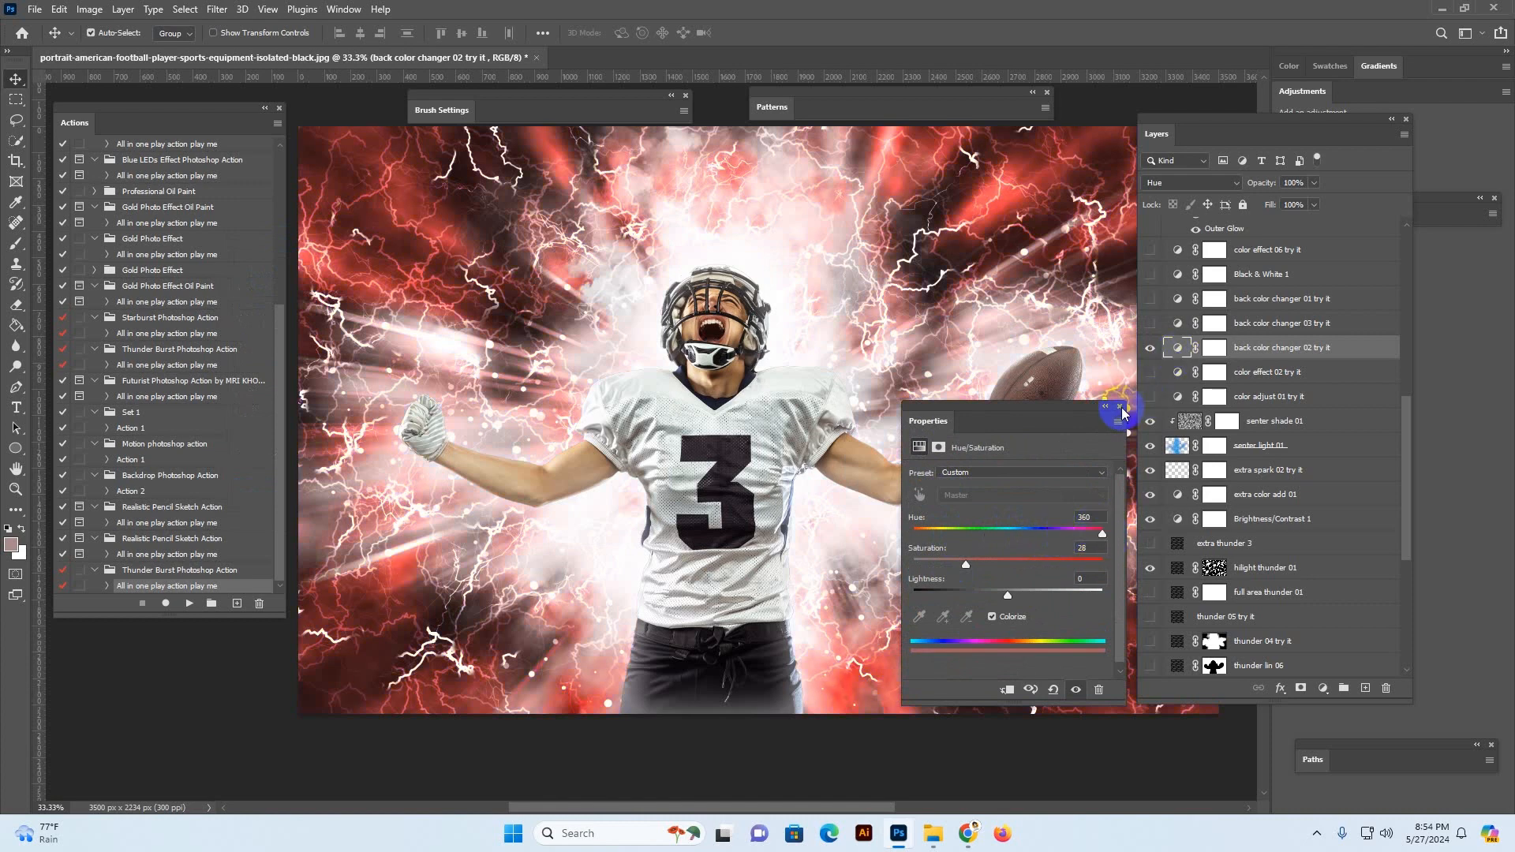
{"action": "left_click", "coordinate": [1170, 362]}
{"action": "left_click", "coordinate": [1151, 347]}
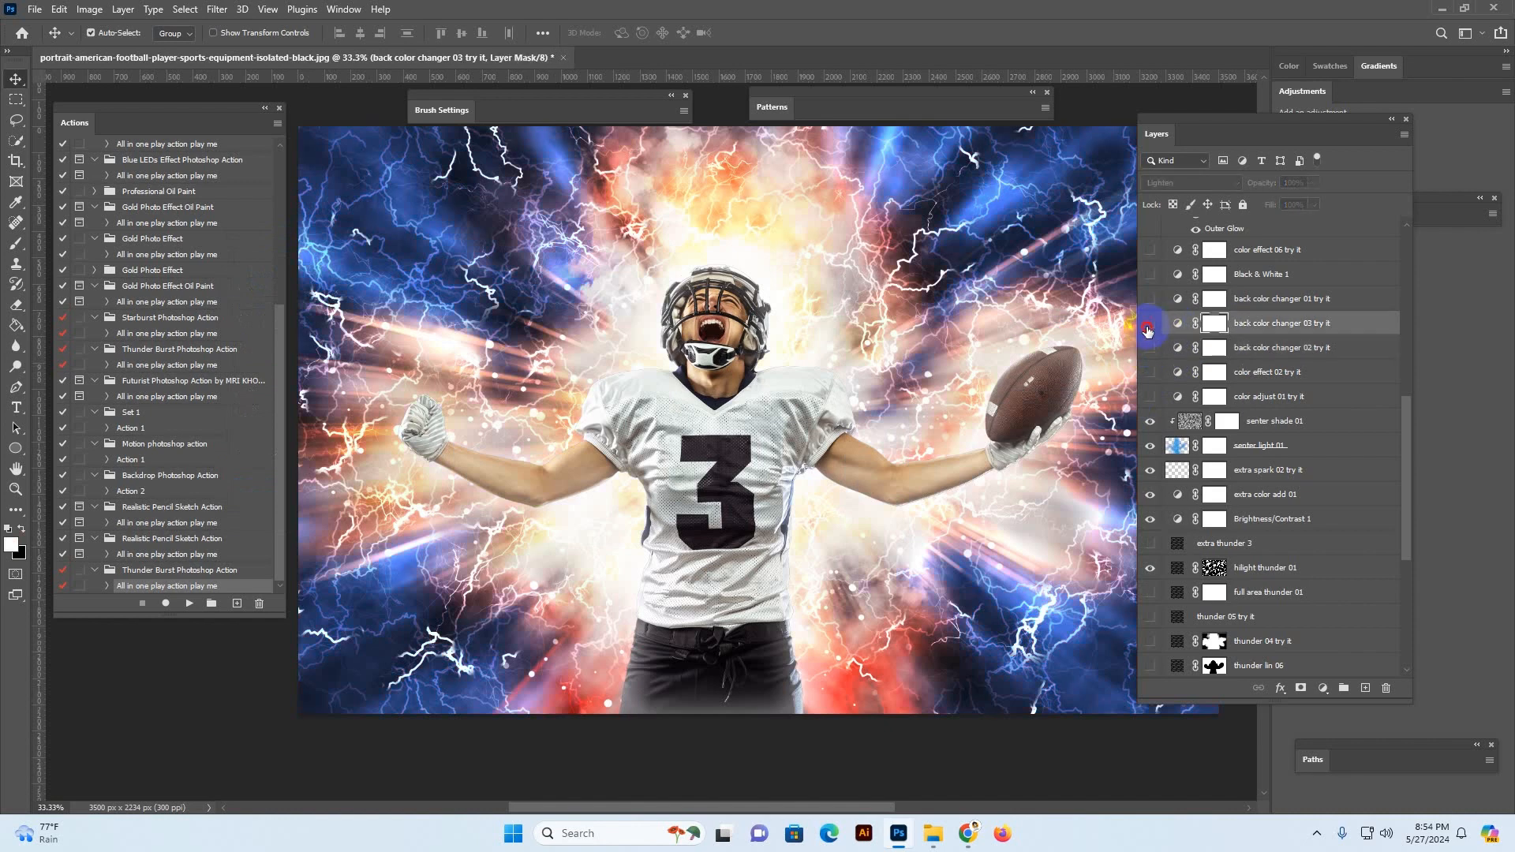
Preview back color changer 03 try it alone, and set the hue of back color changer 01 try it to 272, leaving both hidden
{"action": "left_click", "coordinate": [1149, 323]}
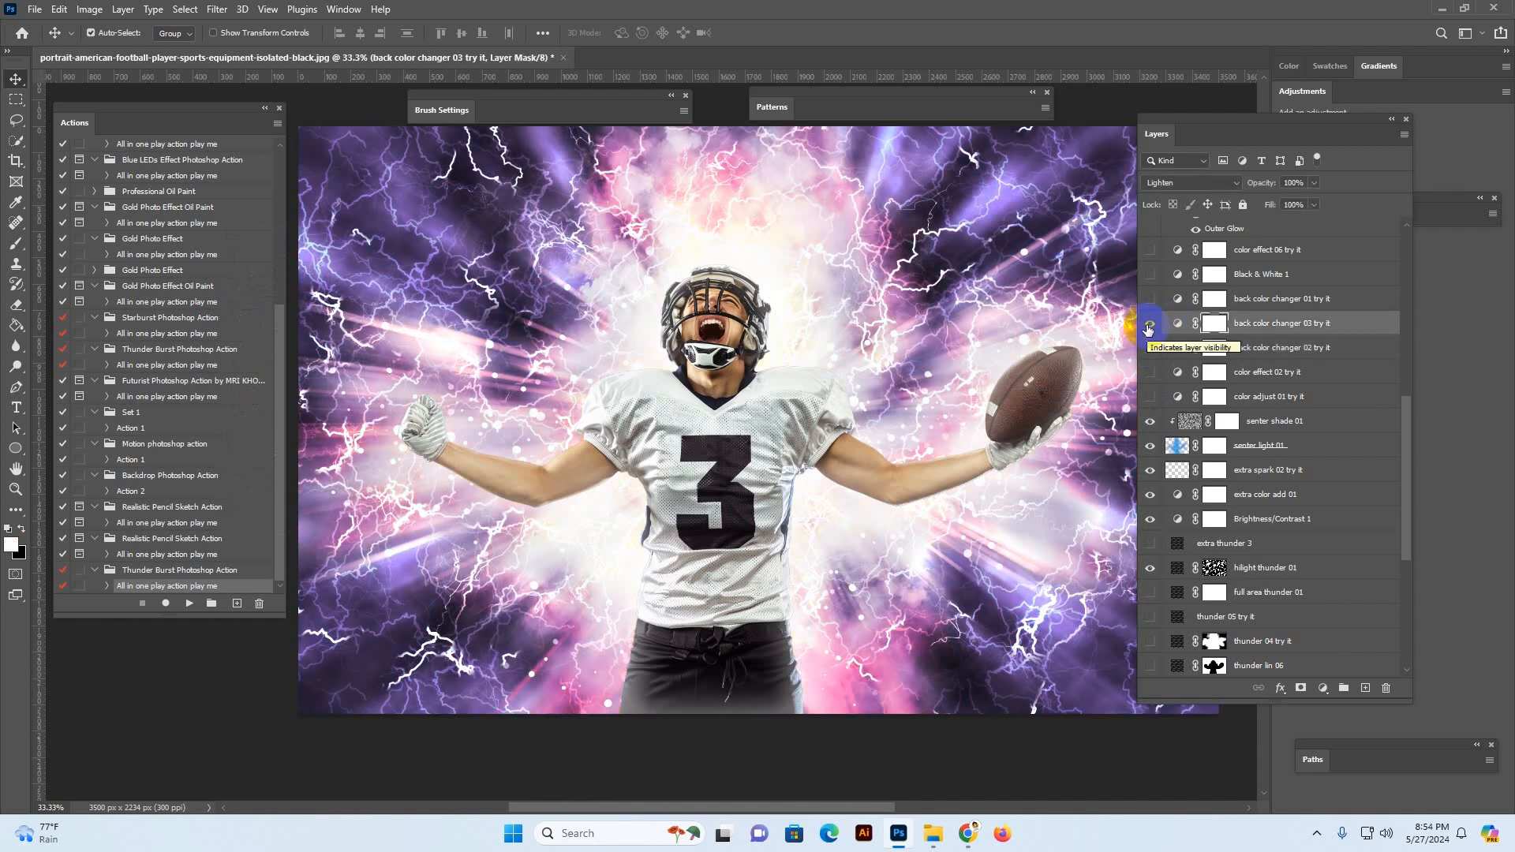
{"action": "left_click", "coordinate": [1149, 324]}
{"action": "left_click", "coordinate": [1149, 299]}
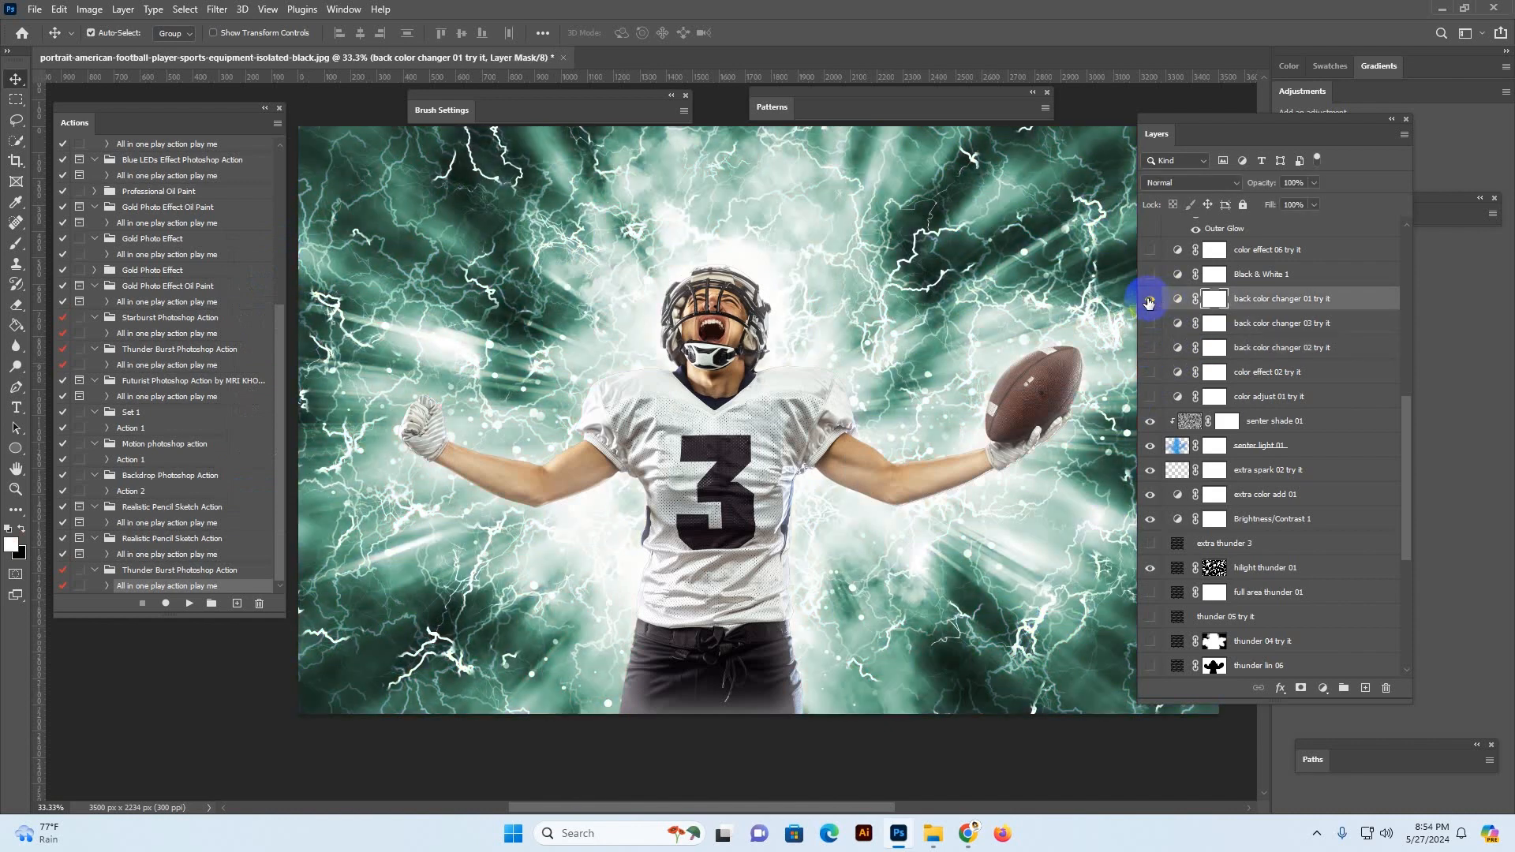
{"action": "double_click", "coordinate": [1178, 298]}
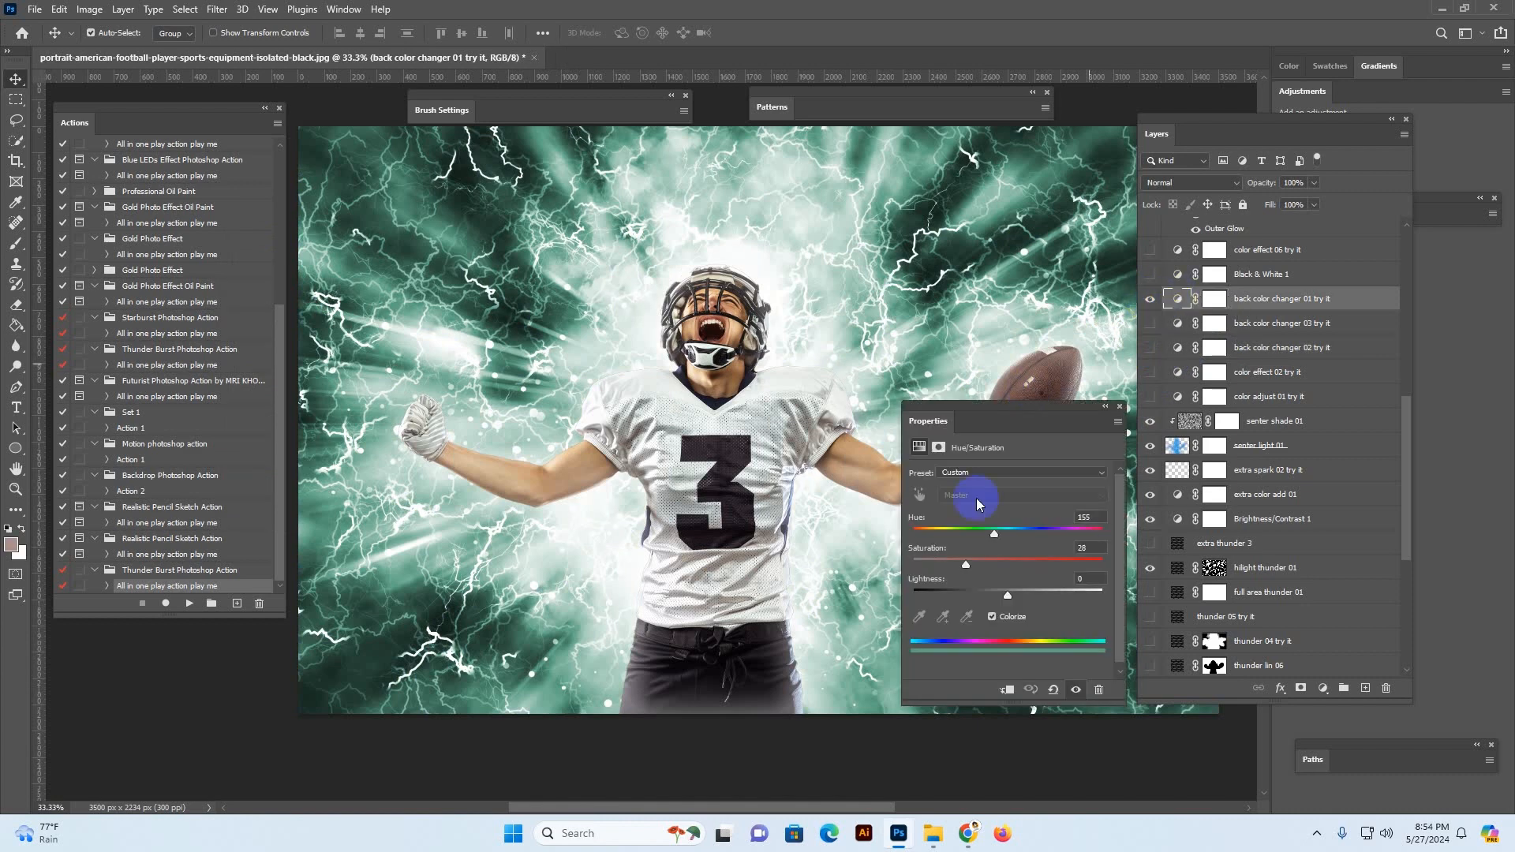
{"action": "left_click_drag", "start_coordinate": [961, 533], "coordinate": [1059, 529]}
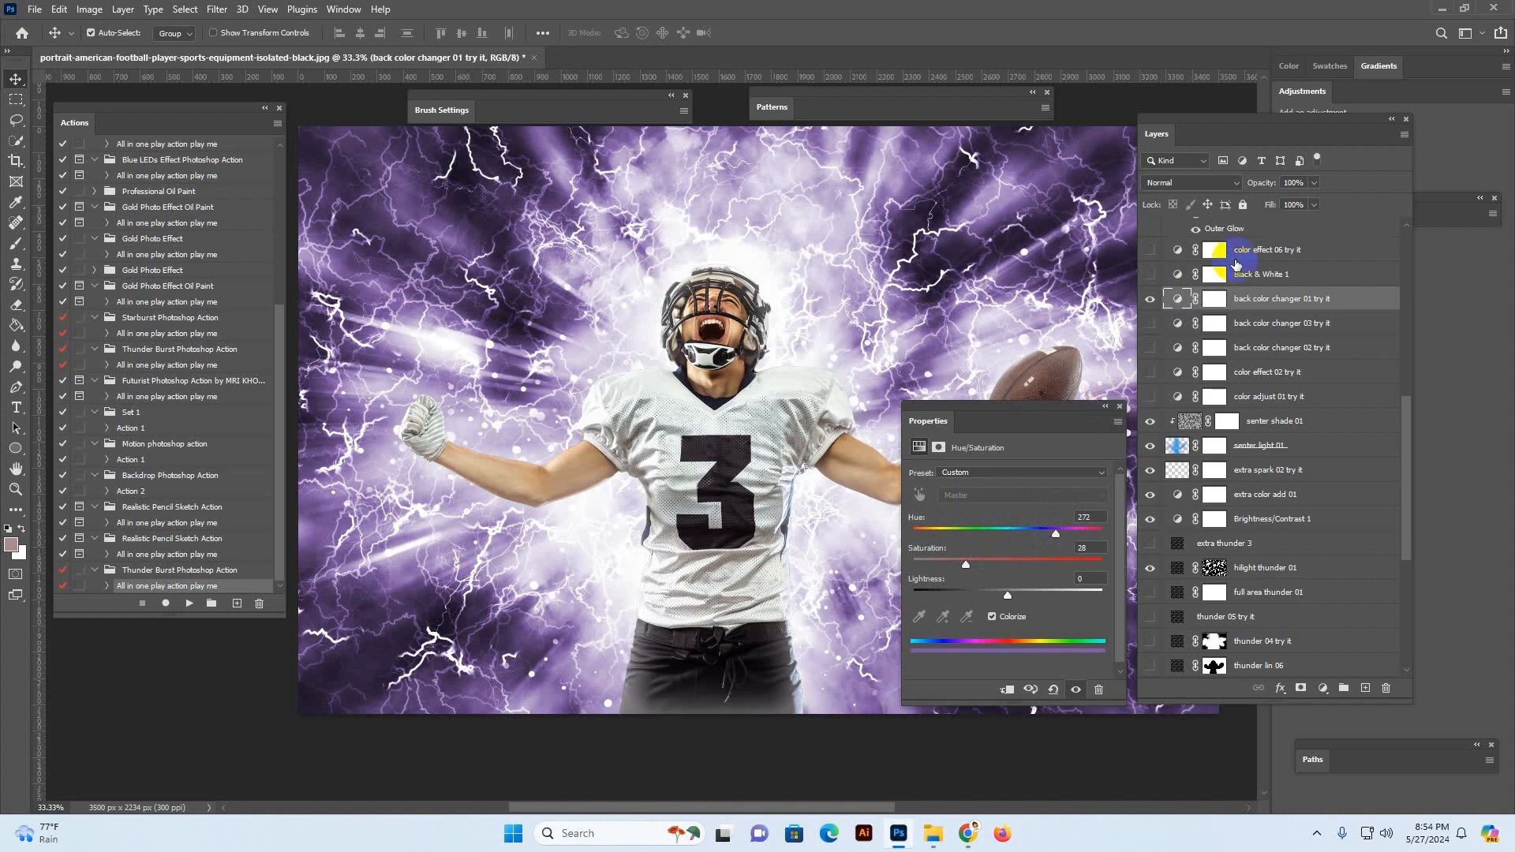
{"action": "left_click", "coordinate": [1119, 406]}
{"action": "left_click", "coordinate": [1147, 304]}
Show back color changer 03 try it, set its Hue/Saturation hue to 288, and hide the layer again
{"action": "left_click", "coordinate": [1175, 324]}
{"action": "left_click", "coordinate": [1150, 324]}
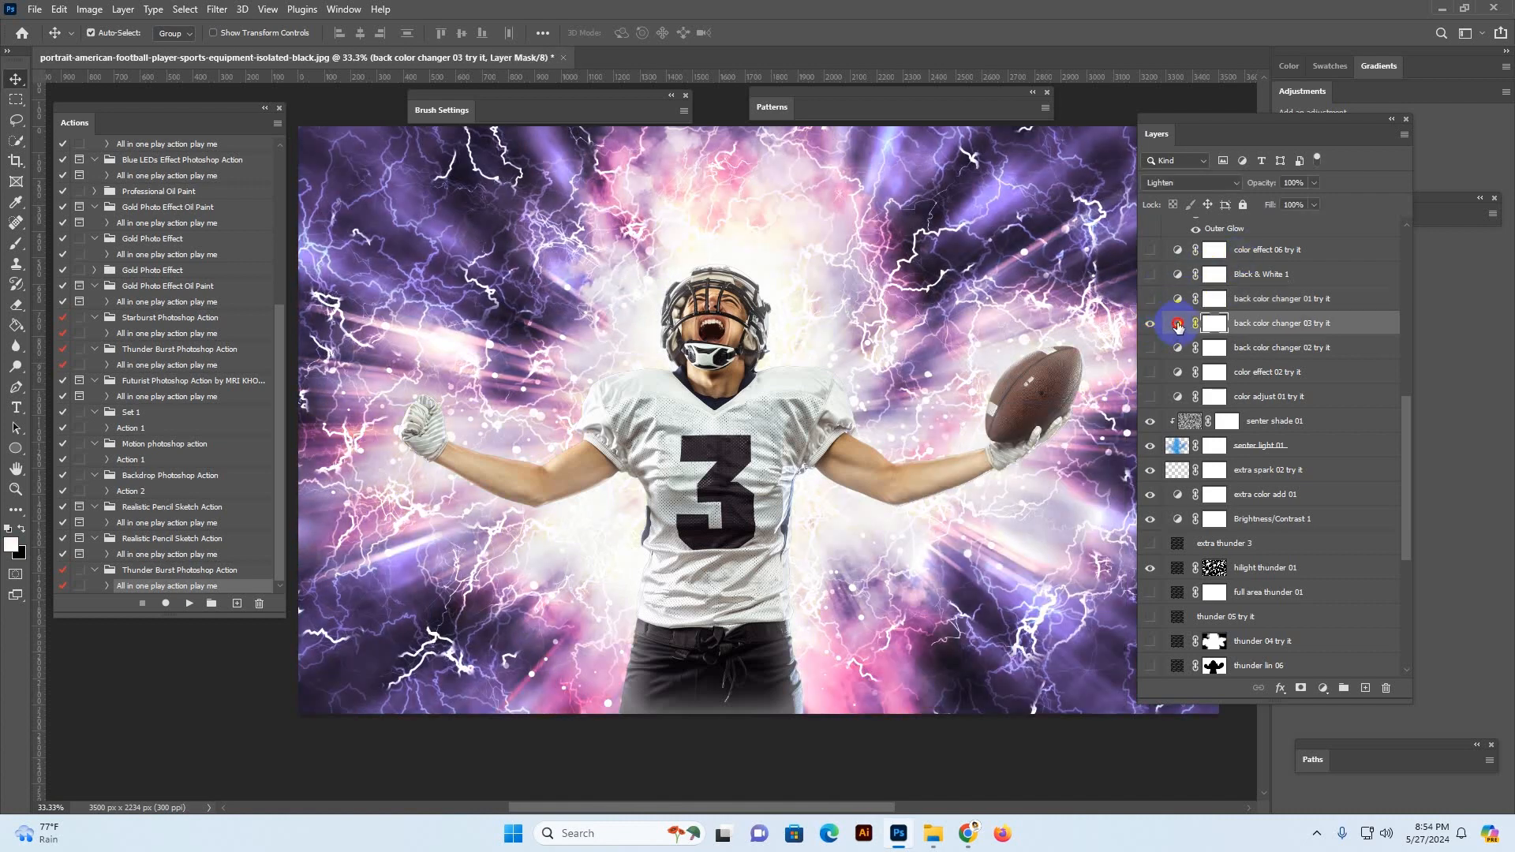
{"action": "double_click", "coordinate": [1178, 322]}
{"action": "left_click_drag", "start_coordinate": [1026, 532], "coordinate": [1065, 535]}
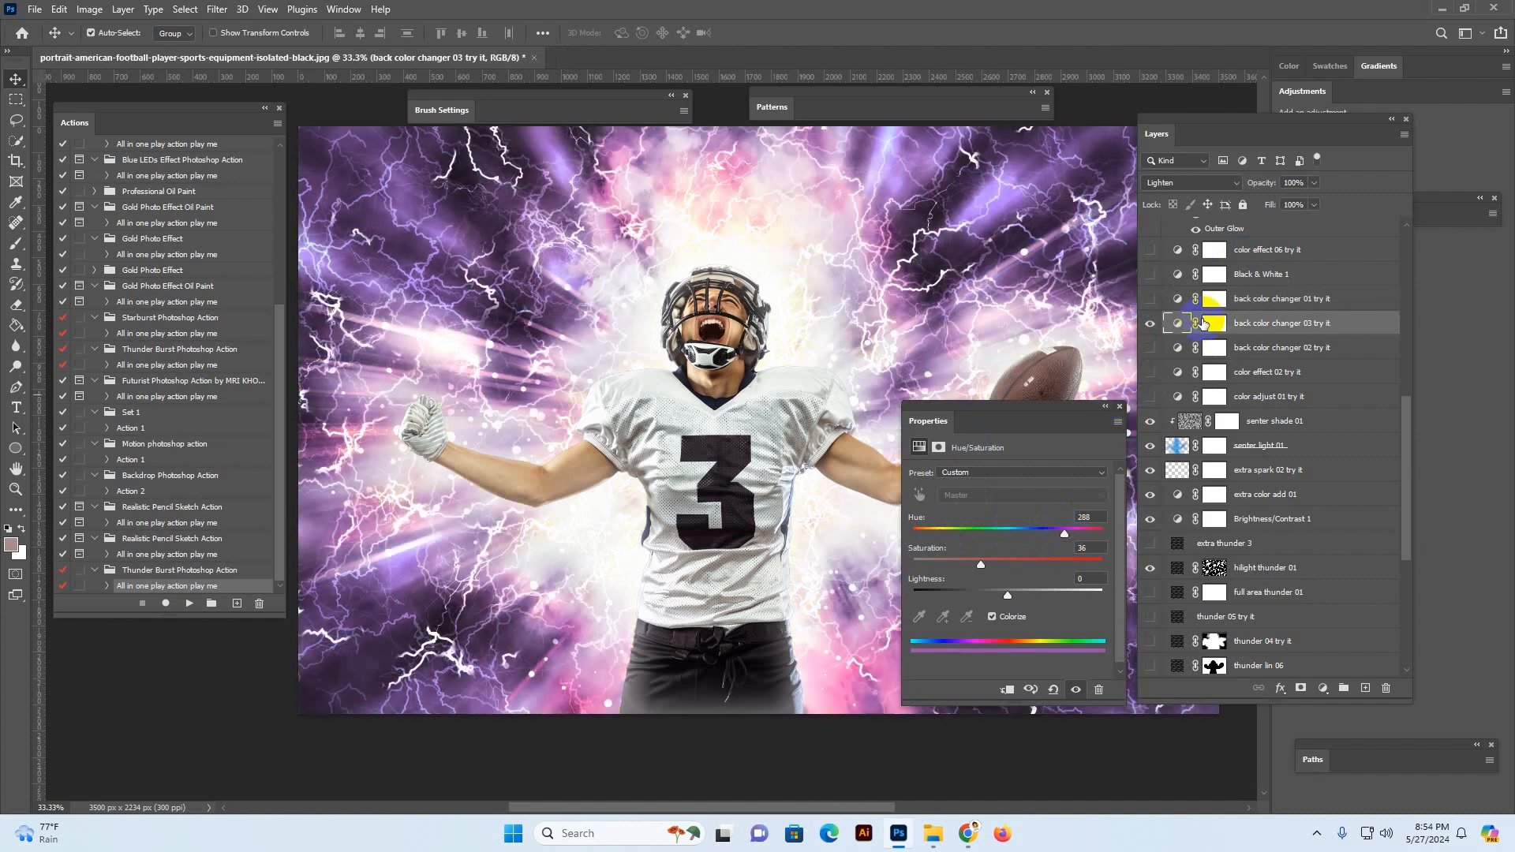
{"action": "left_click", "coordinate": [1119, 406]}
{"action": "left_click", "coordinate": [1150, 324]}
{"action": "left_click", "coordinate": [1295, 348]}
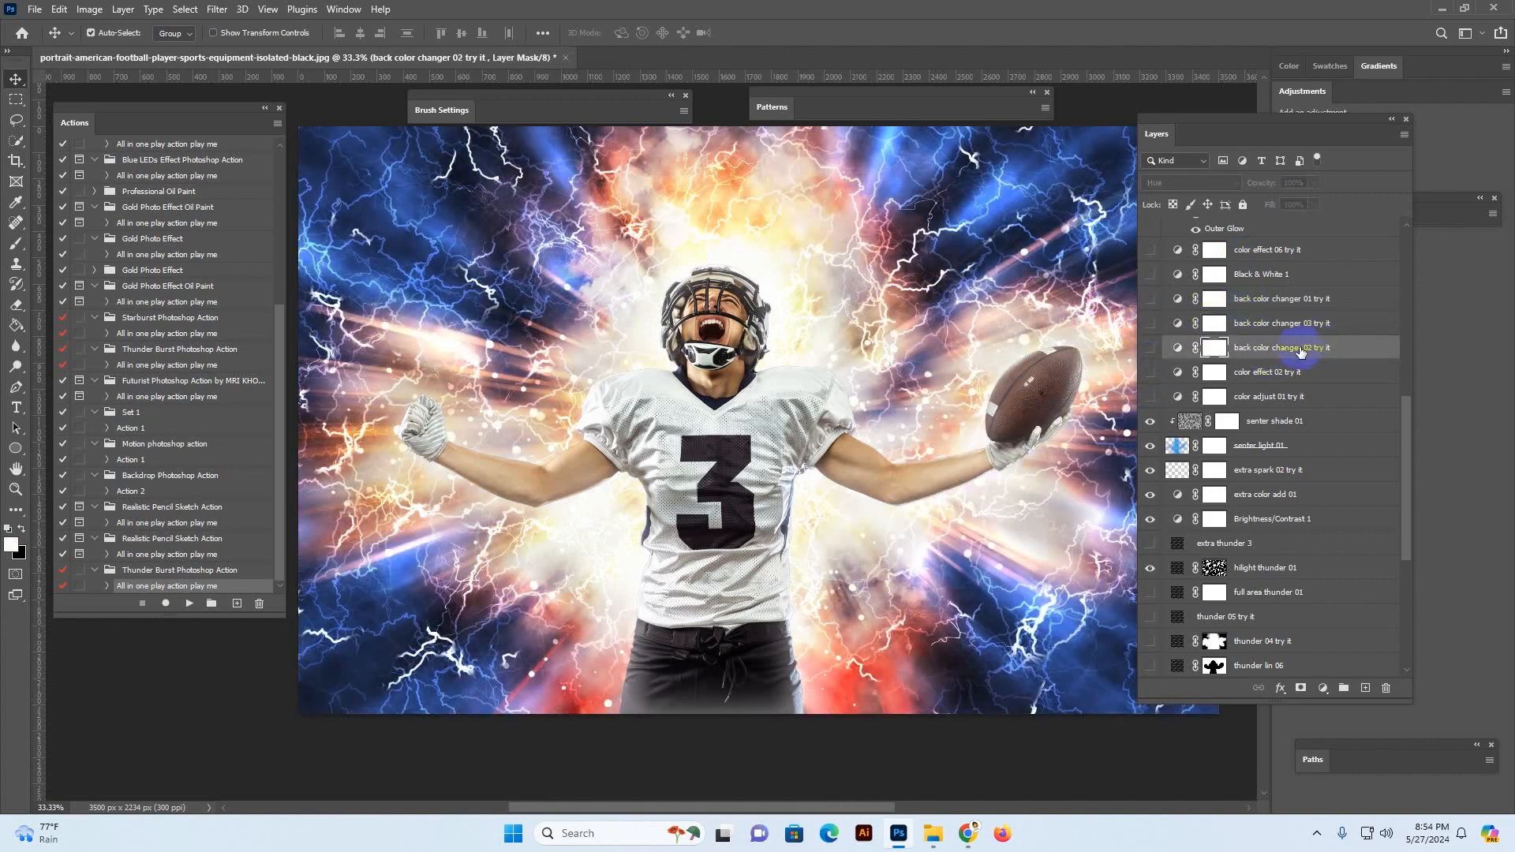
Preview the background in monochrome with the Black & White 1 adjustment layer, and hide that layer again
{"action": "left_click", "coordinate": [1246, 278]}
{"action": "left_click", "coordinate": [1149, 274]}
{"action": "scroll", "coordinate": [1165, 395], "scroll_direction": "up", "scroll_amount": 2}
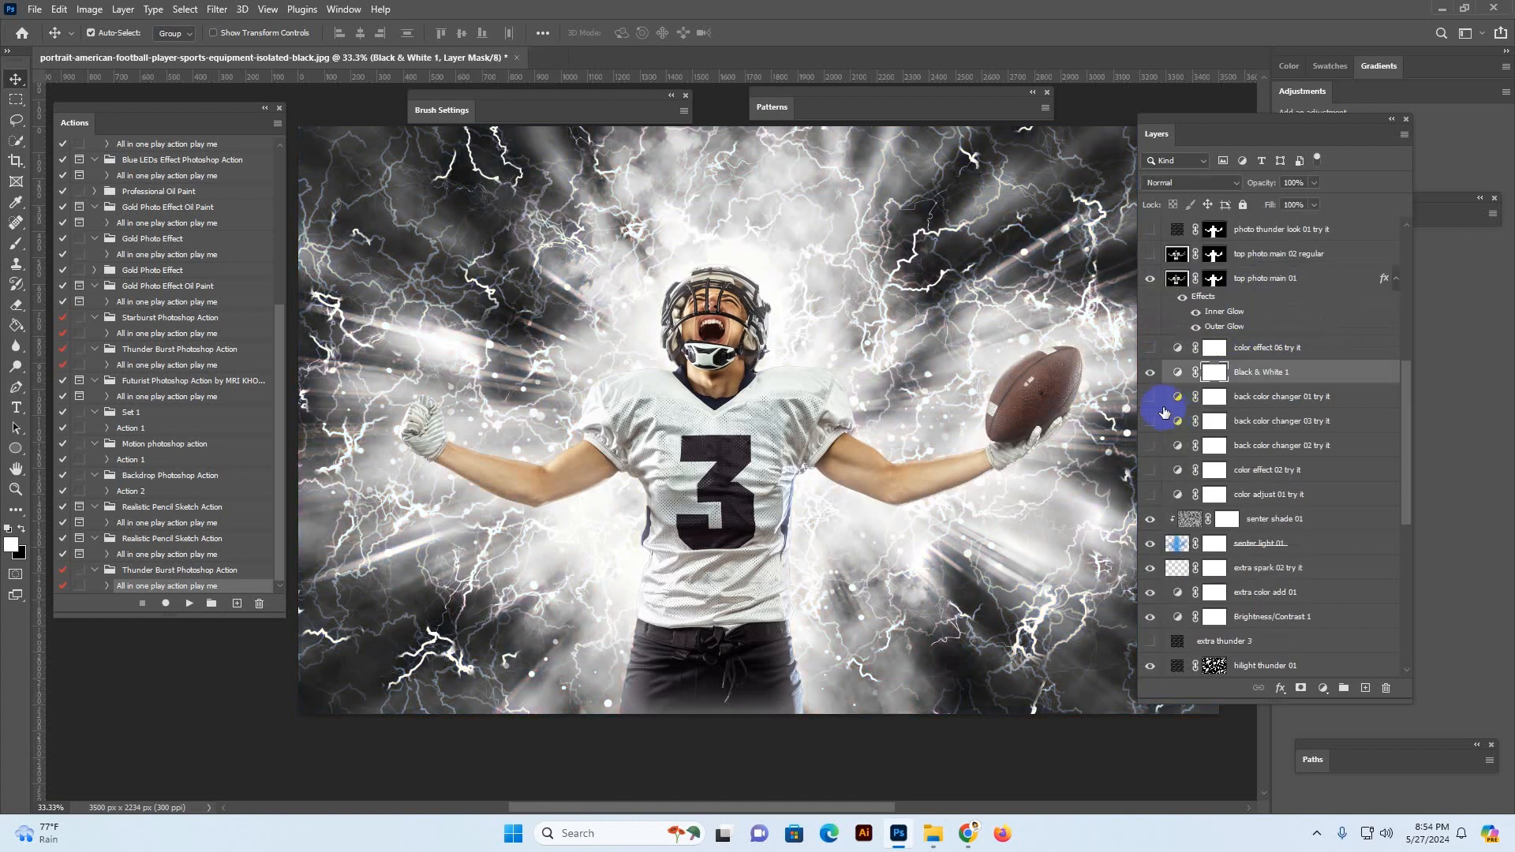
{"action": "left_click", "coordinate": [1150, 371]}
Show the color effect 06 try it adjustment, compare the image with and without it, and leave it visible
{"action": "left_click", "coordinate": [1150, 347]}
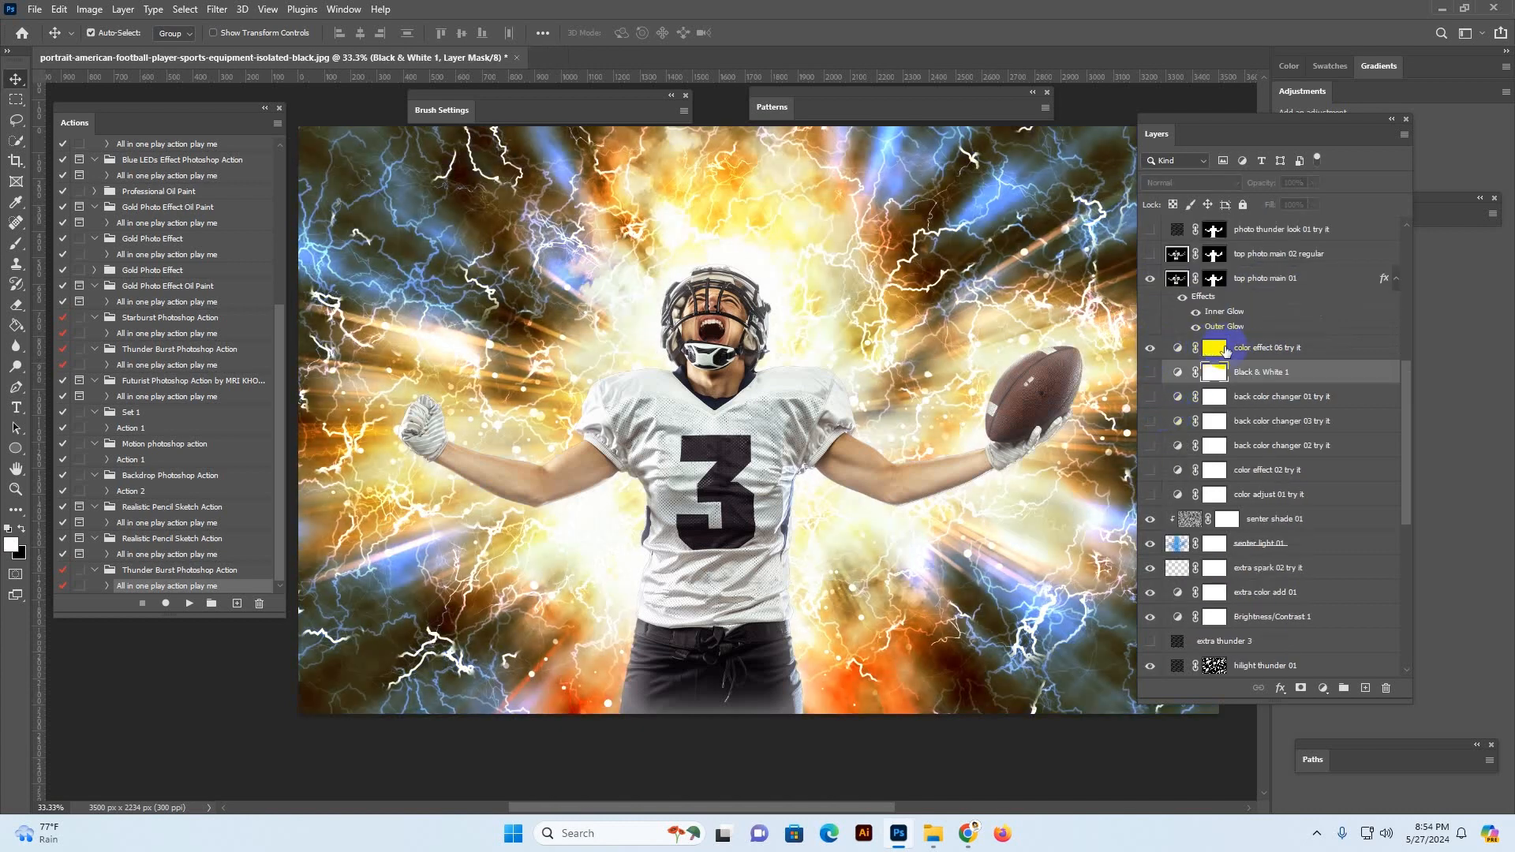
{"action": "left_click", "coordinate": [1150, 348]}
{"action": "left_click", "coordinate": [1150, 348]}
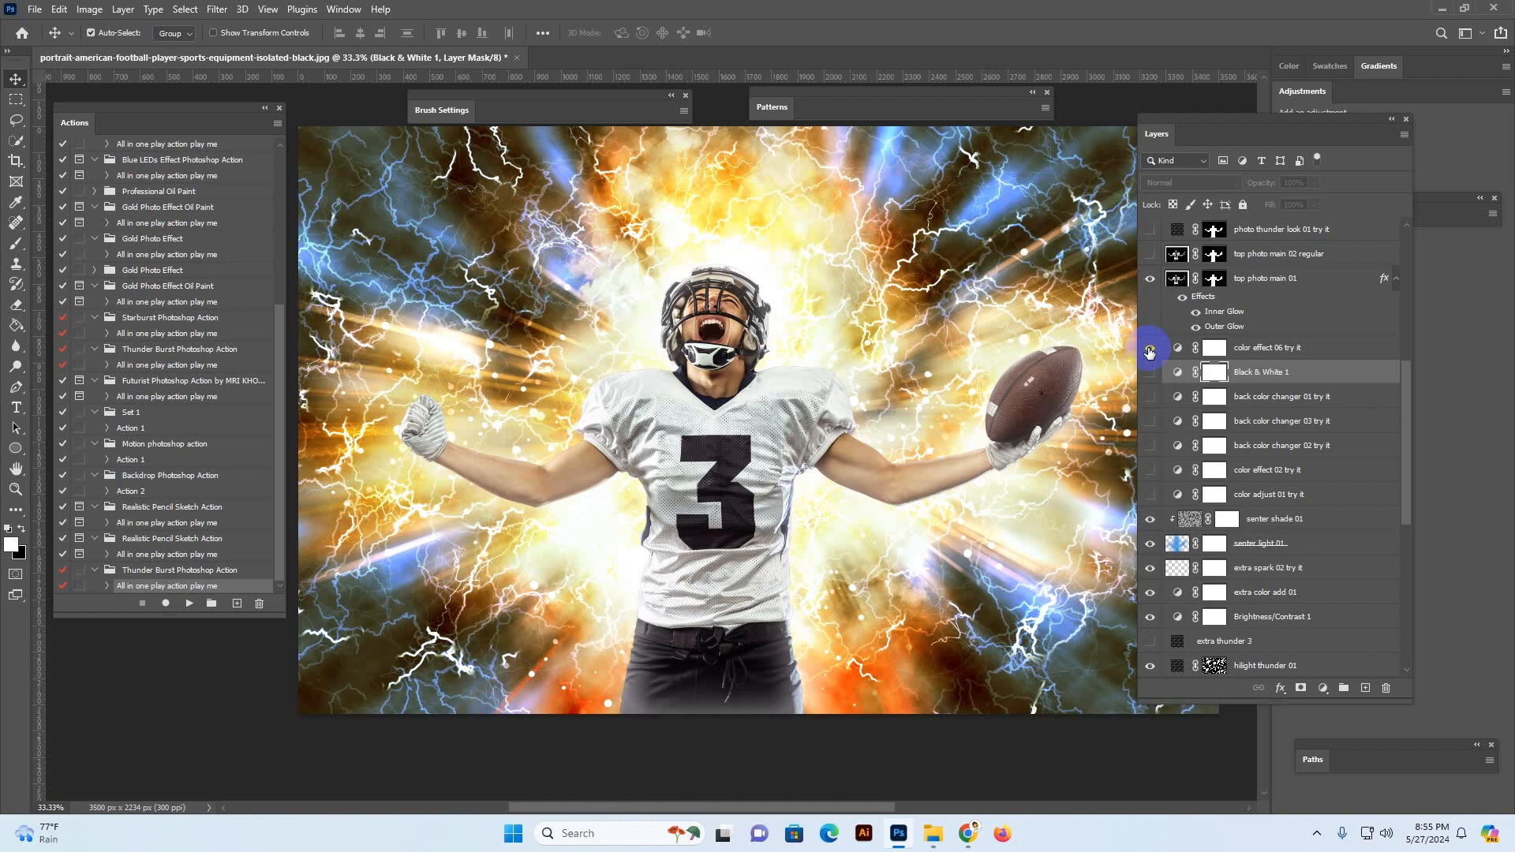
{"action": "left_click", "coordinate": [1253, 349]}
Toggle top photo main 01 to compare the player, and preview top photo main 02 regular before hiding it again
{"action": "scroll", "coordinate": [1253, 347], "scroll_direction": "up", "scroll_amount": 3}
{"action": "left_click", "coordinate": [1261, 350]}
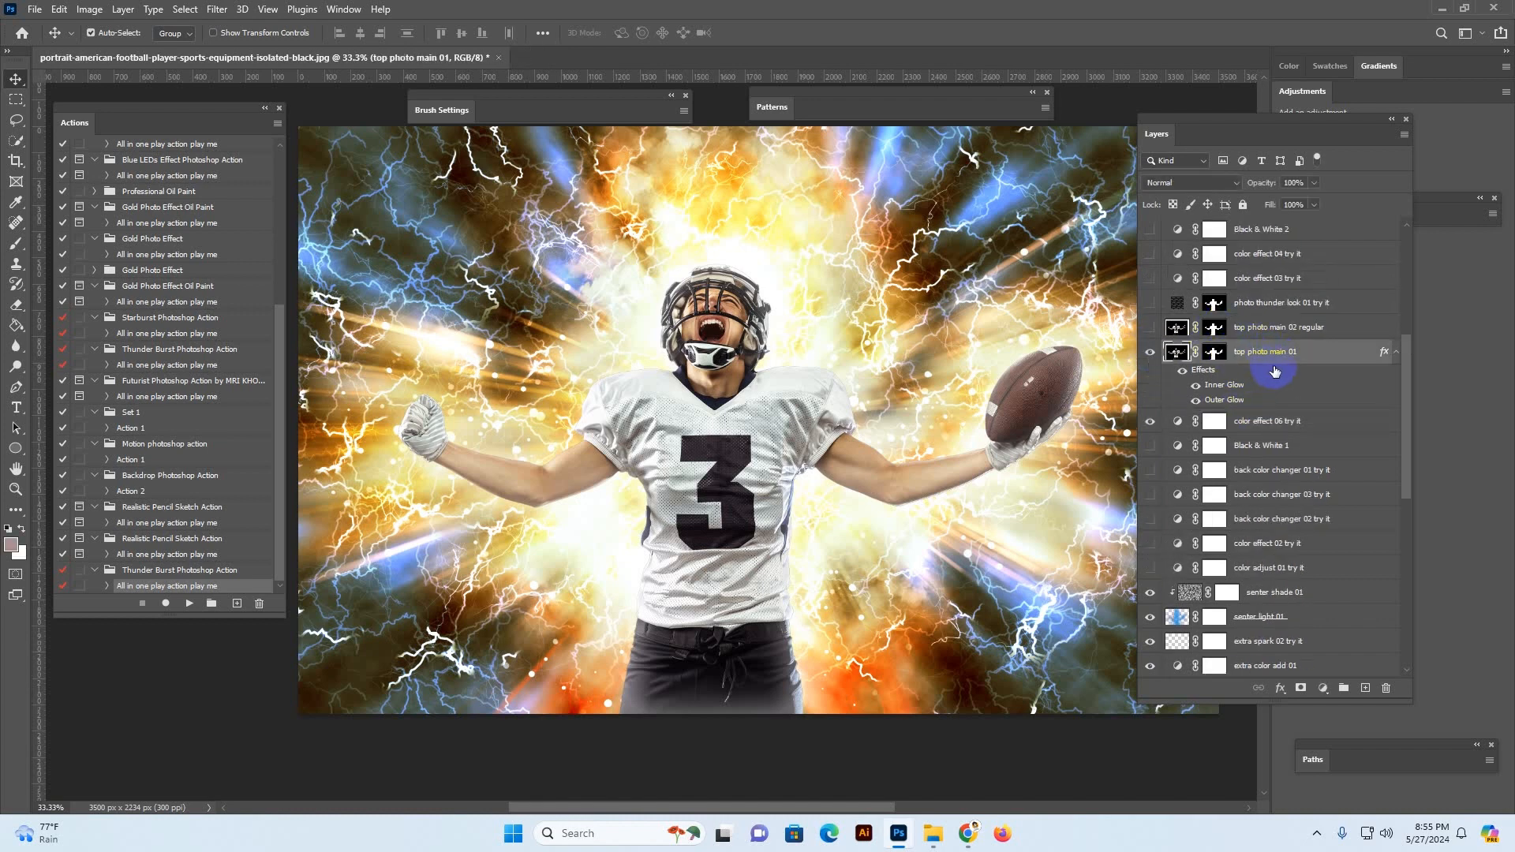
{"action": "left_click", "coordinate": [1148, 356]}
{"action": "left_click", "coordinate": [1148, 353]}
{"action": "left_click", "coordinate": [1156, 333]}
{"action": "left_click", "coordinate": [1150, 330]}
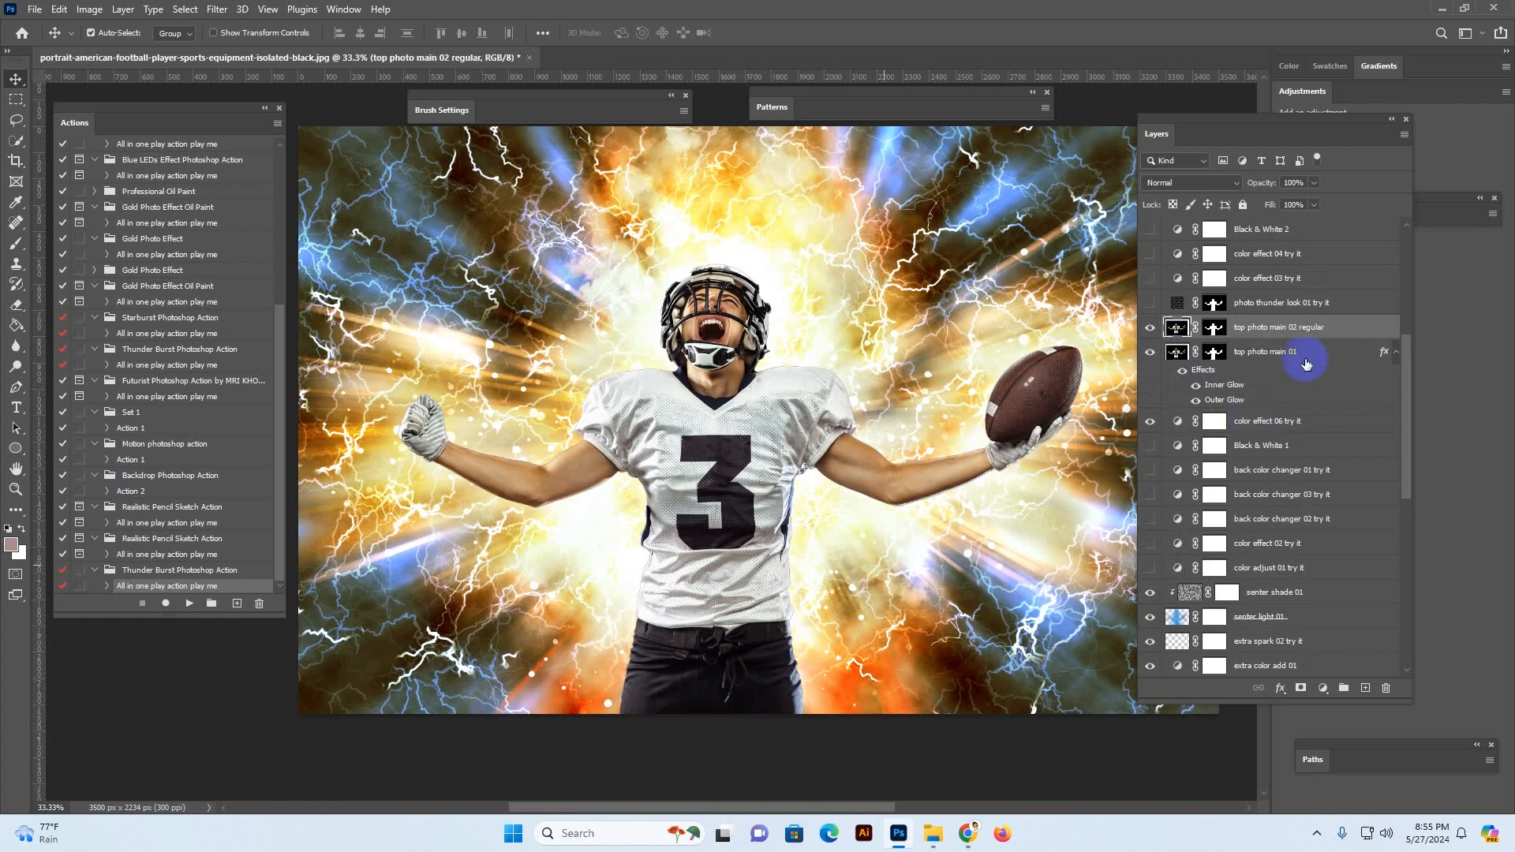
{"action": "left_click", "coordinate": [1150, 327]}
Hide top photo main 02 regular and set the Inner Glow opacity of top photo main 01 to 33%
{"action": "left_click", "coordinate": [1259, 356]}
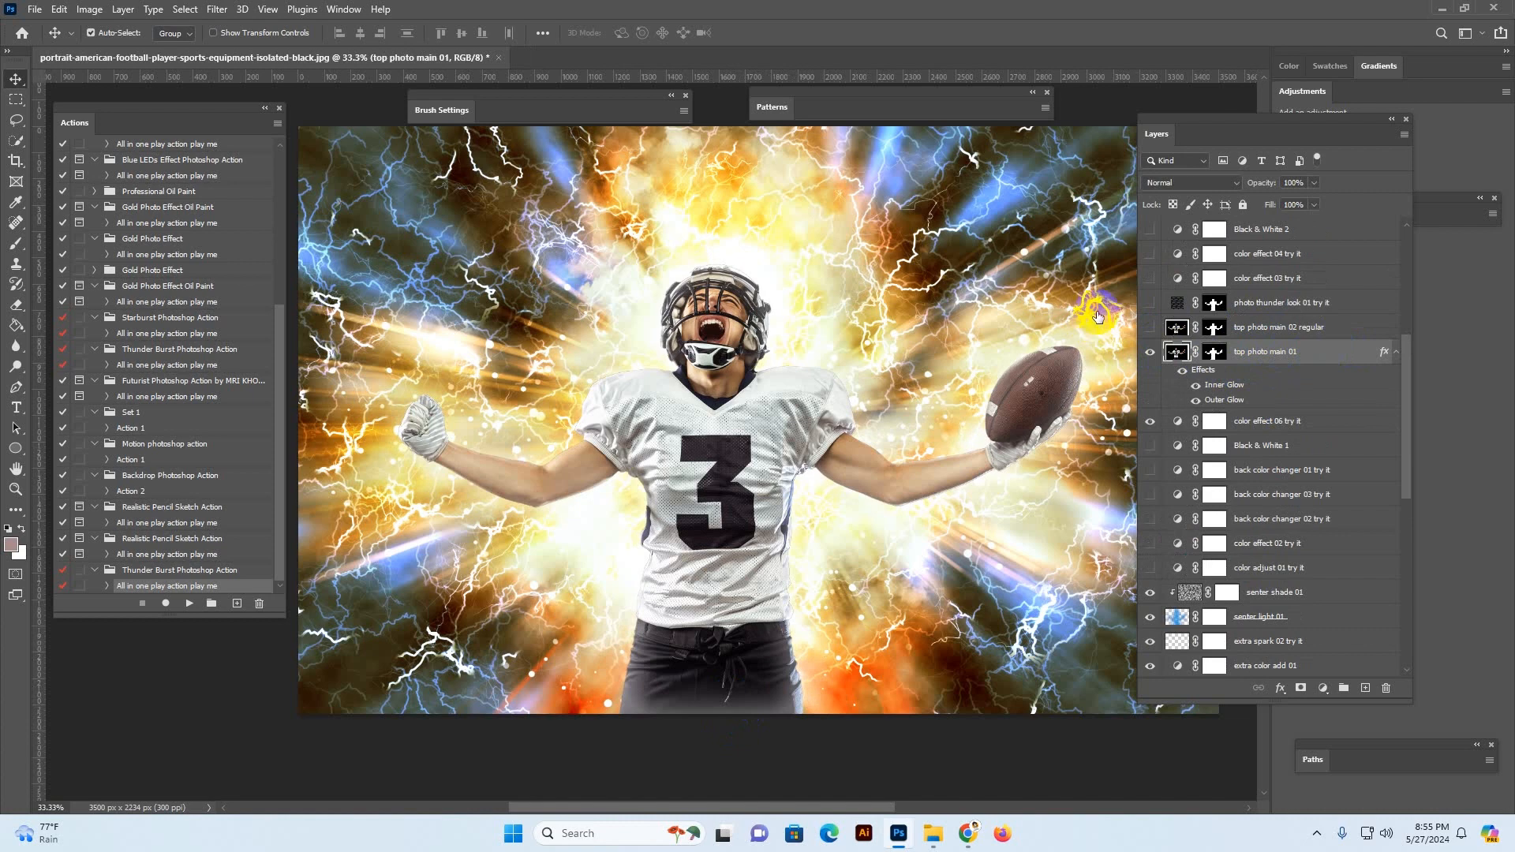
{"action": "left_click_drag", "start_coordinate": [999, 330], "coordinate": [945, 250]}
{"action": "left_click", "coordinate": [935, 428]}
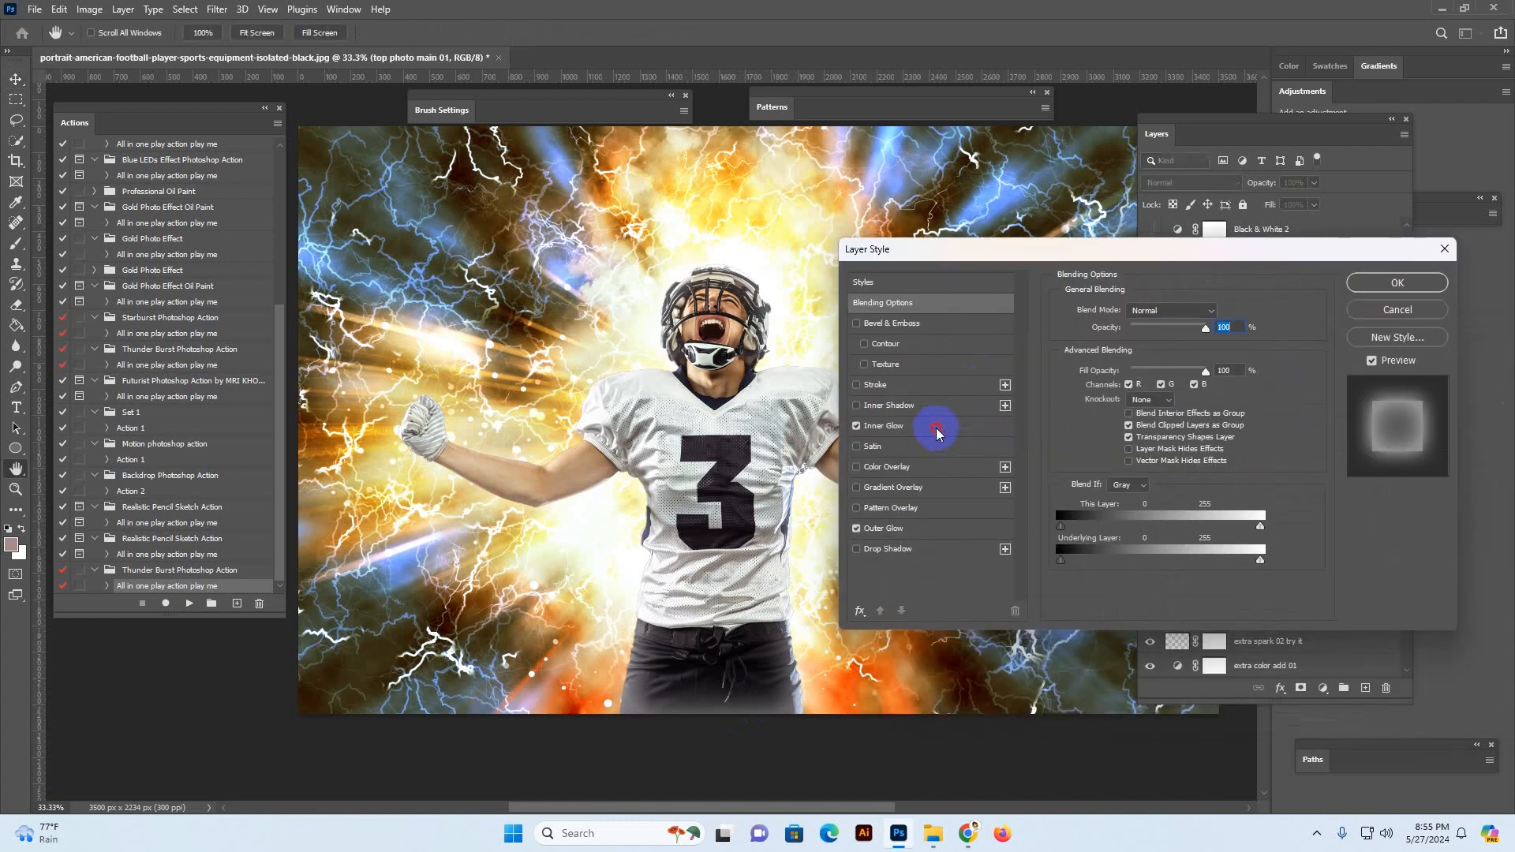
{"action": "mouse_move", "coordinate": [1137, 330]}
{"action": "left_mouse_down"}
{"action": "mouse_move", "coordinate": [1176, 332]}
{"action": "mouse_move", "coordinate": [1144, 330]}
{"action": "left_mouse_up"}
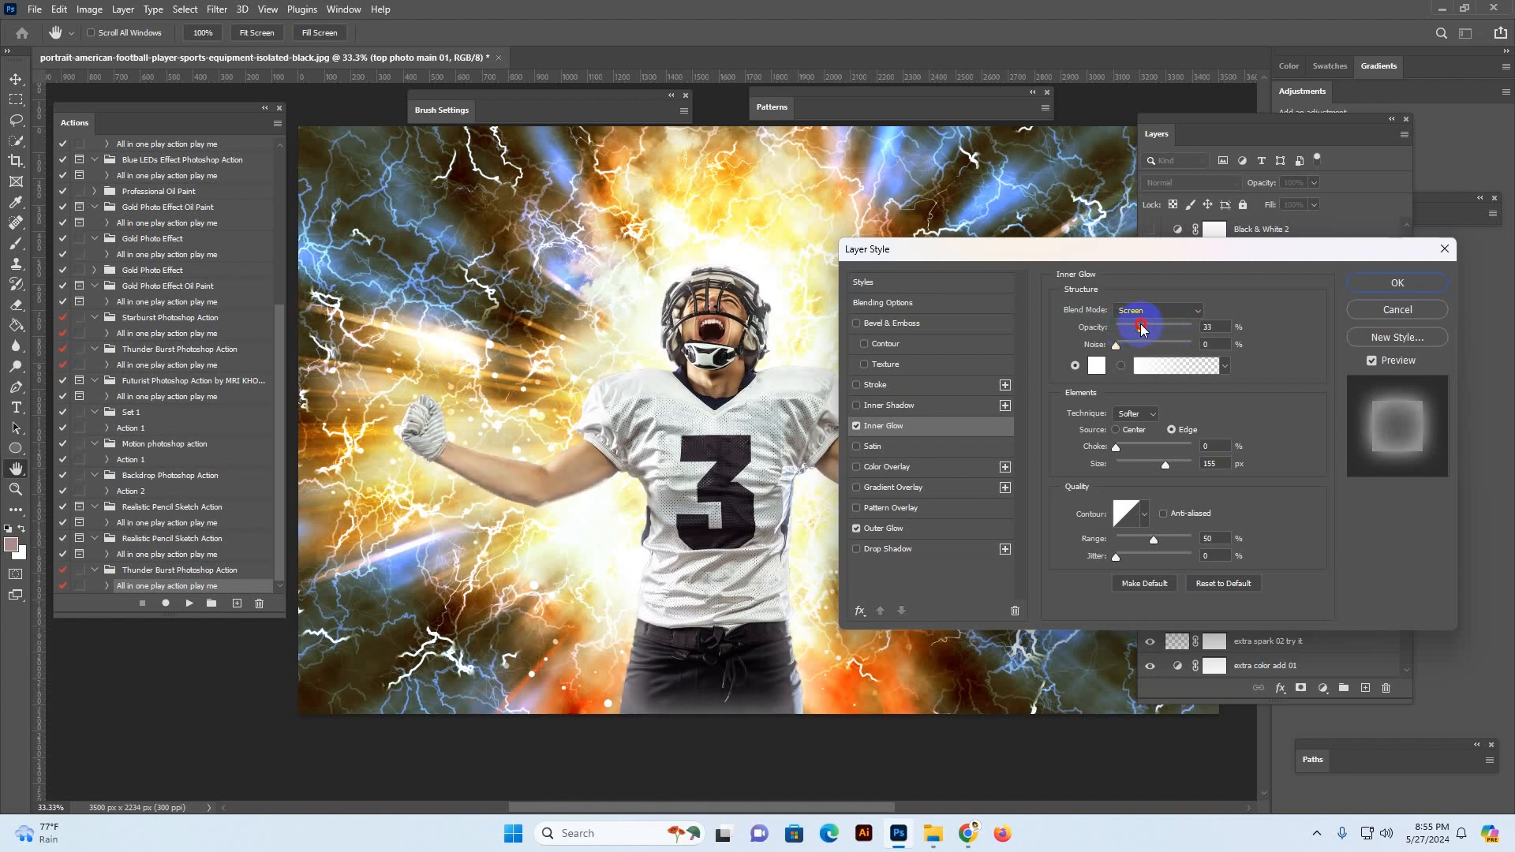
{"action": "left_click", "coordinate": [1373, 283]}
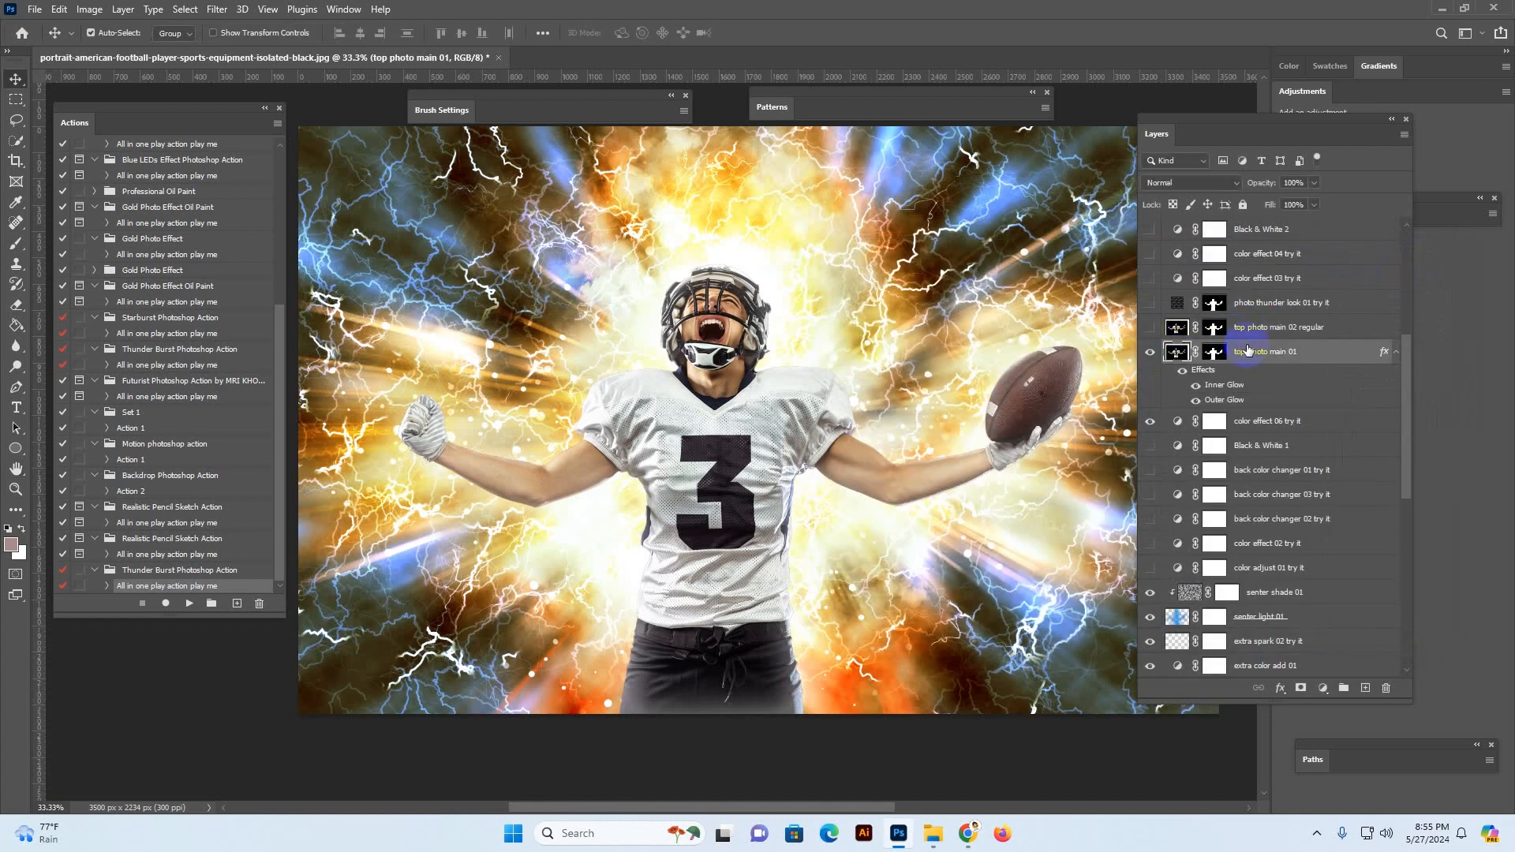
Compare top photo main 01 with top photo main 02 regular by showing each alone, leaving only top photo main 01 visible
{"action": "scroll", "coordinate": [1302, 359], "scroll_direction": "up", "scroll_amount": 1}
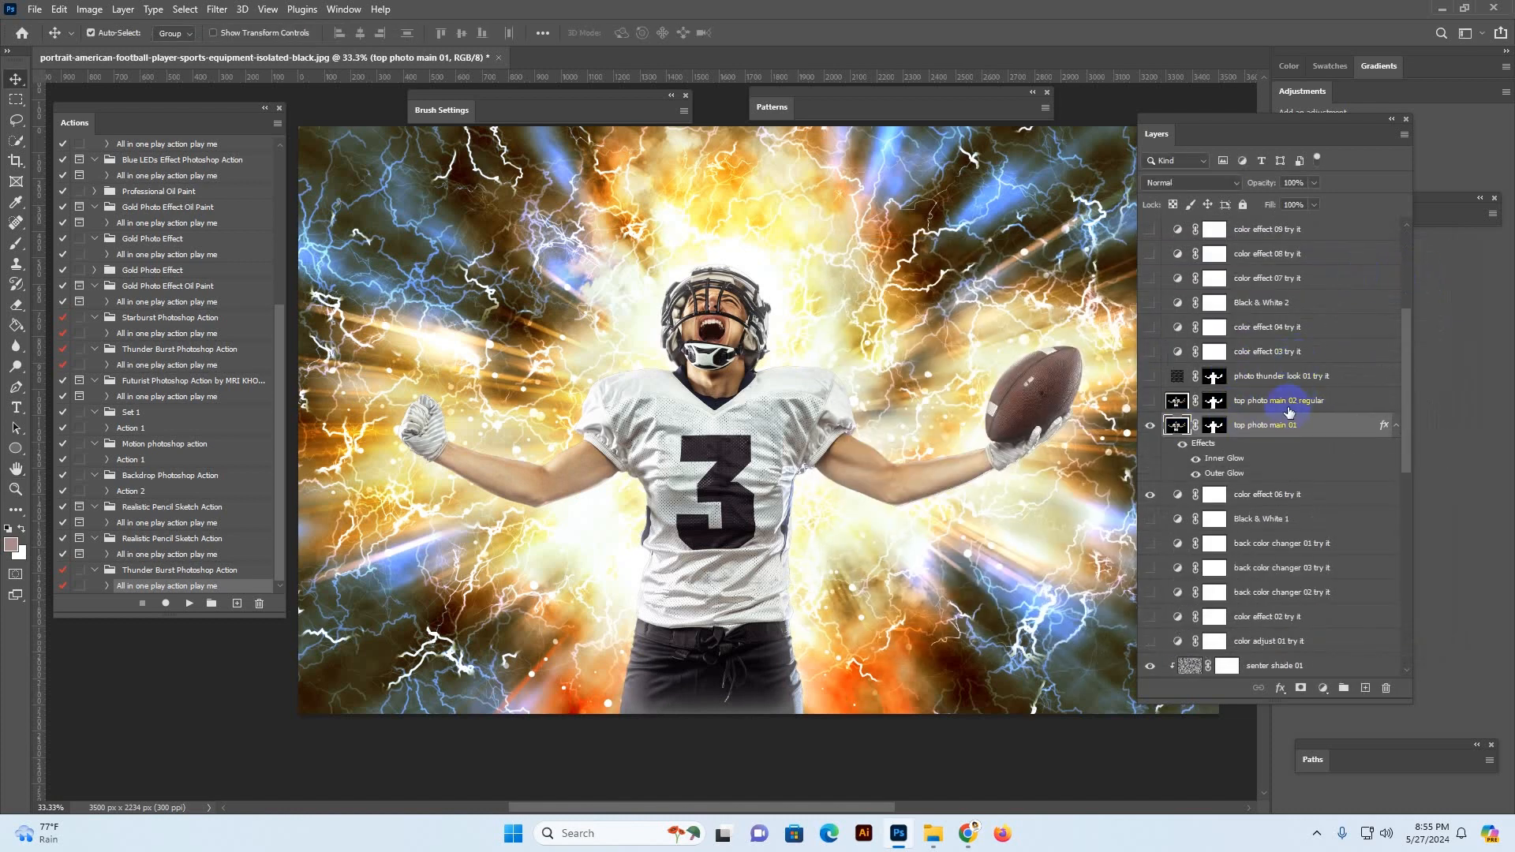
{"action": "left_click", "coordinate": [1150, 424]}
{"action": "left_click", "coordinate": [1175, 401]}
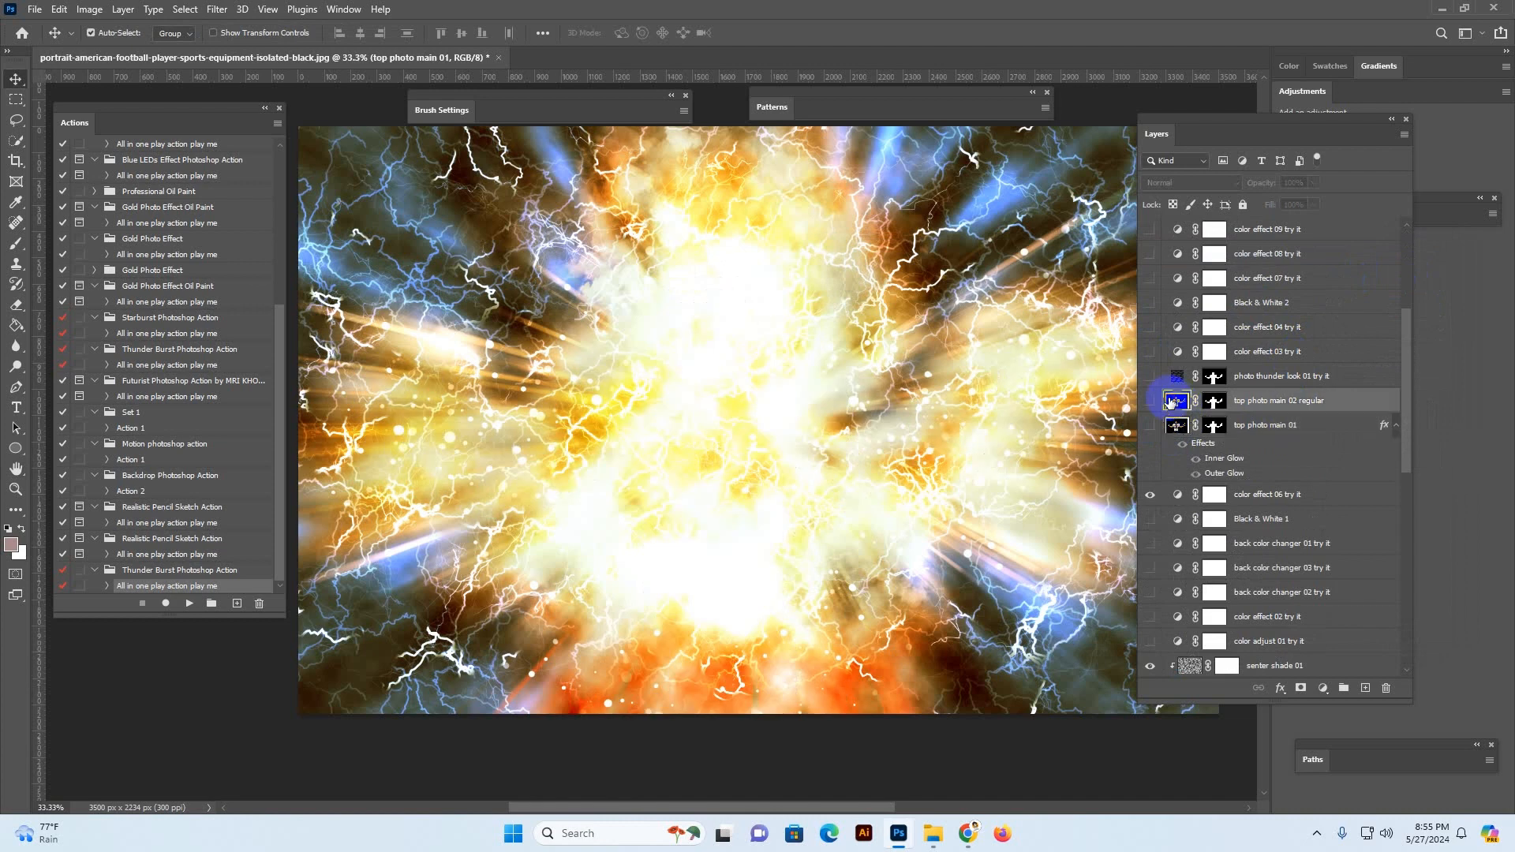
{"action": "left_click", "coordinate": [1149, 401]}
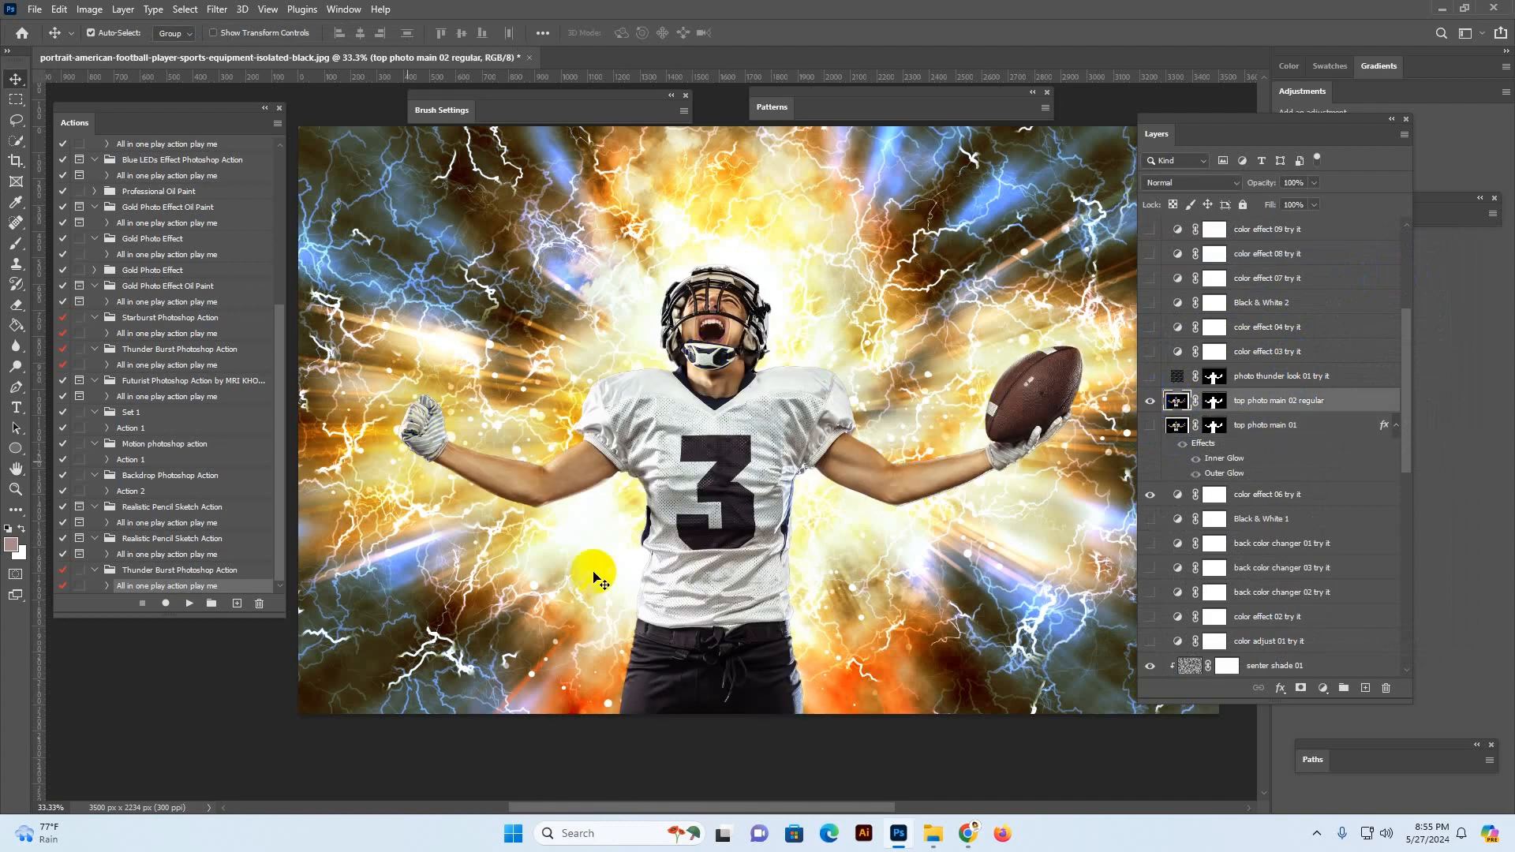
{"action": "left_click", "coordinate": [1150, 401]}
{"action": "left_click", "coordinate": [1175, 424]}
{"action": "left_click", "coordinate": [1150, 424]}
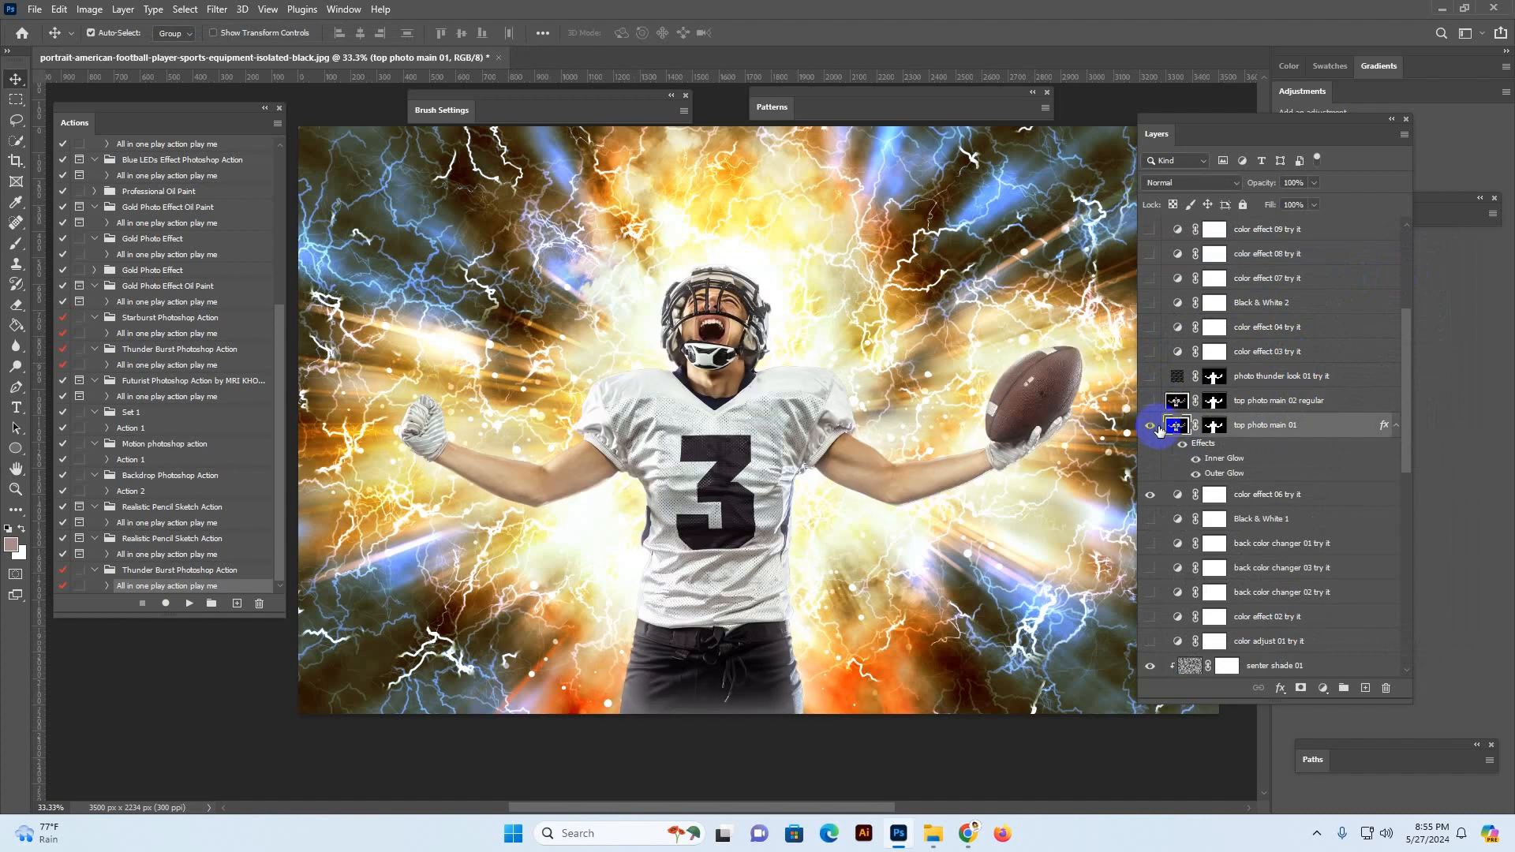
Show the photo thunder look 01 try it layer, compare the player with and without its lightning, and leave it visible
{"action": "left_click", "coordinate": [1174, 377]}
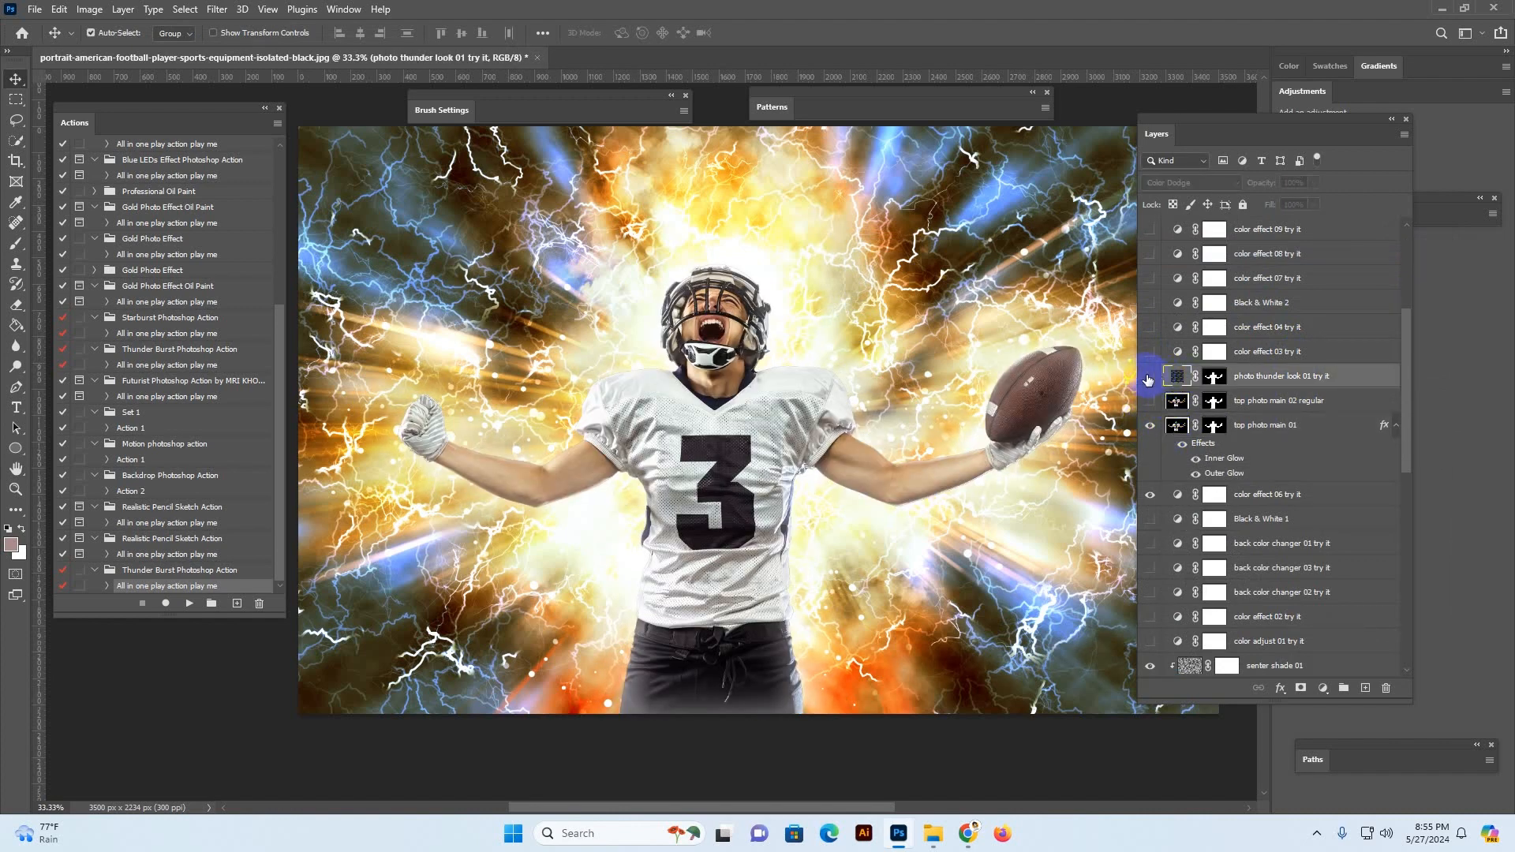
{"action": "left_click", "coordinate": [1149, 377]}
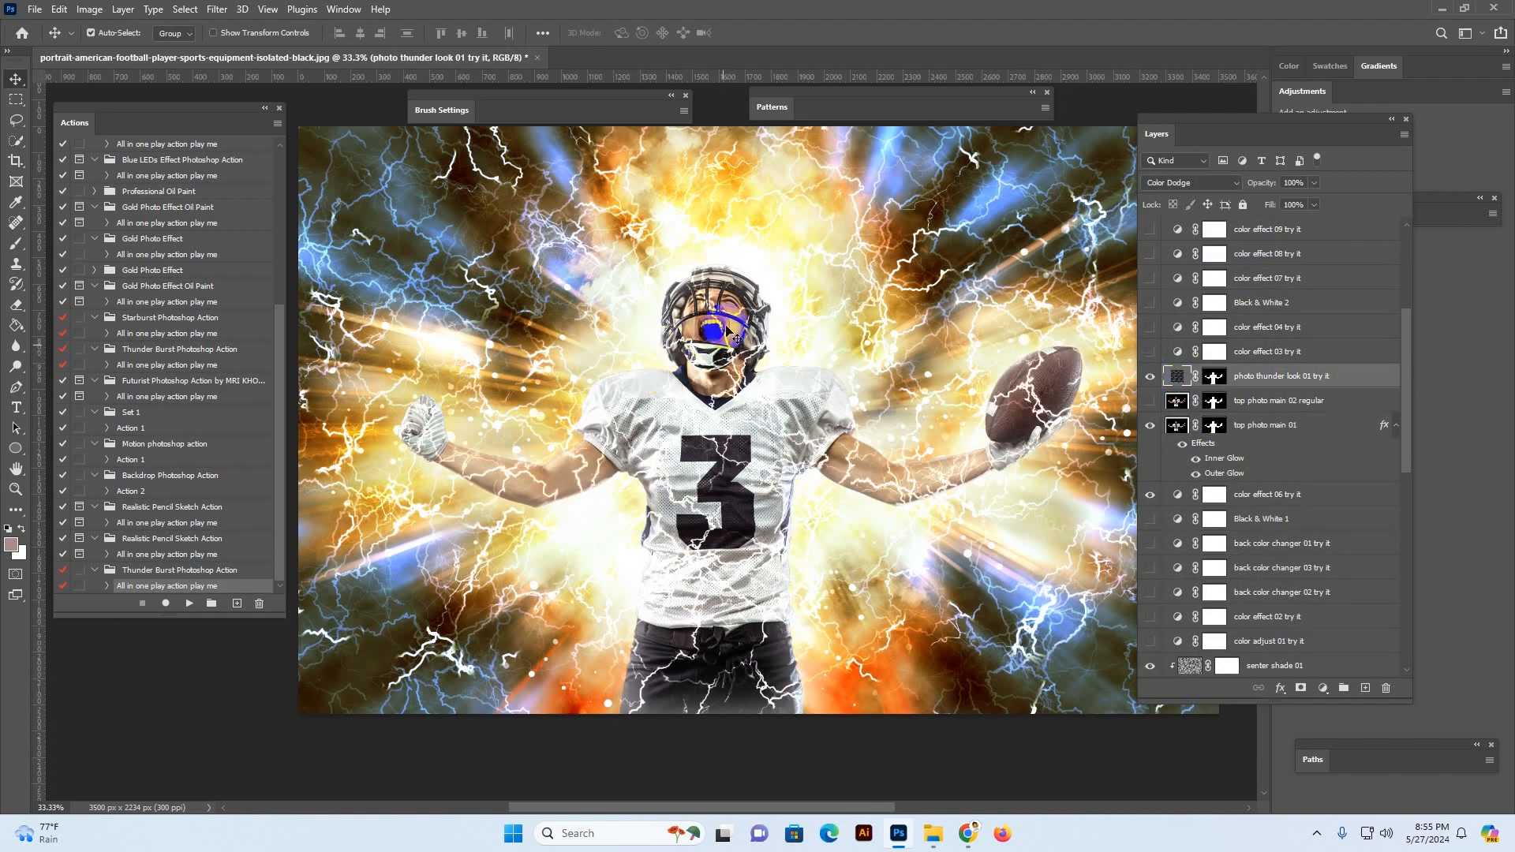
{"action": "left_click", "coordinate": [1149, 379]}
{"action": "left_click", "coordinate": [1149, 379]}
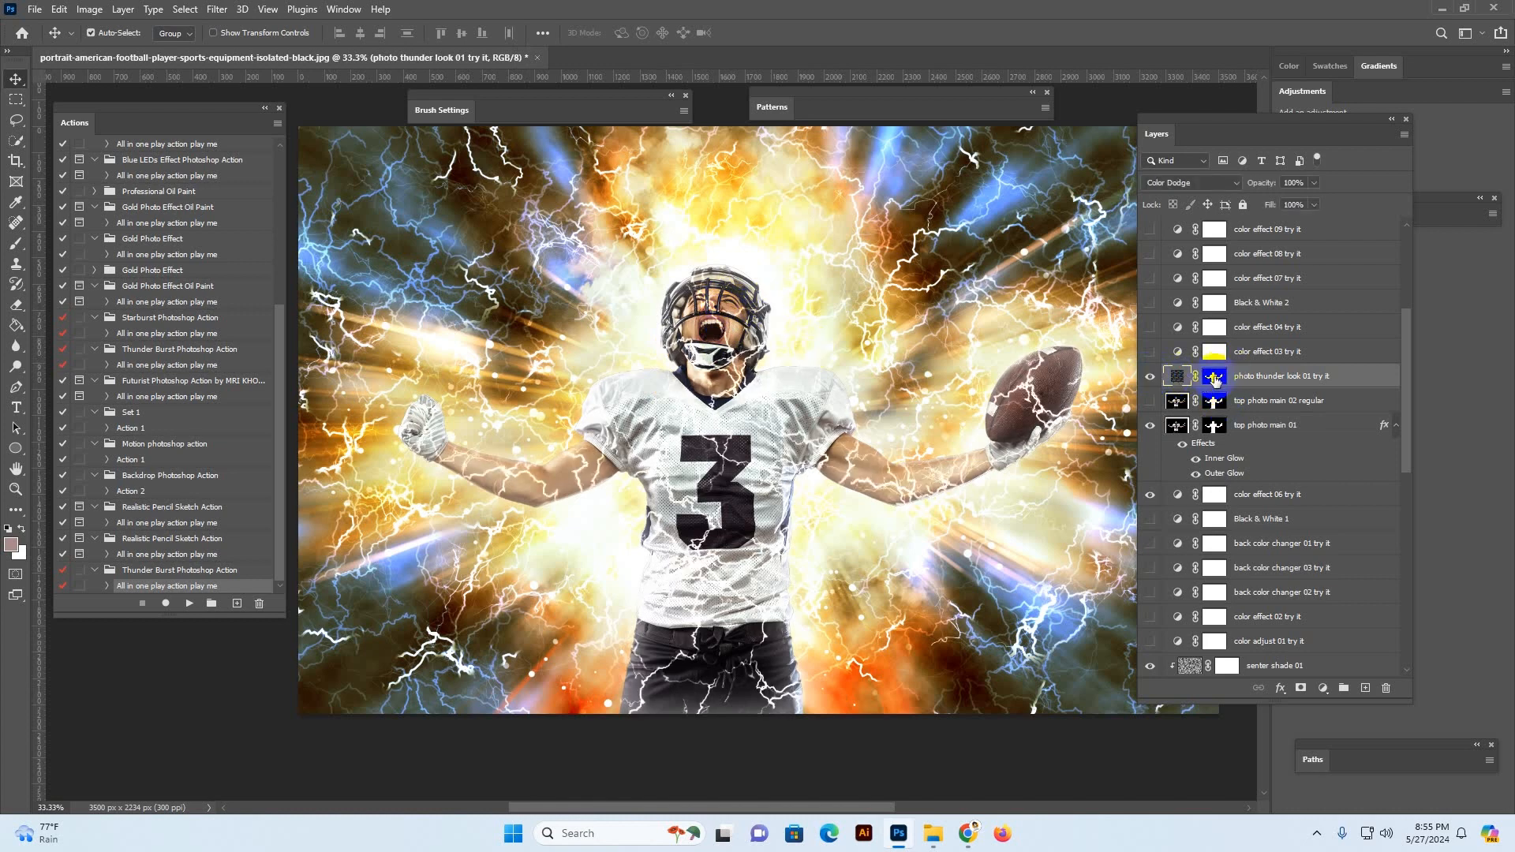
Paint black with the Brush on the photo thunder look 01 try it mask to remove lightning from the player's face
{"action": "left_click", "coordinate": [1214, 380]}
{"action": "left_click", "coordinate": [17, 242]}
{"action": "key", "text": "d"}
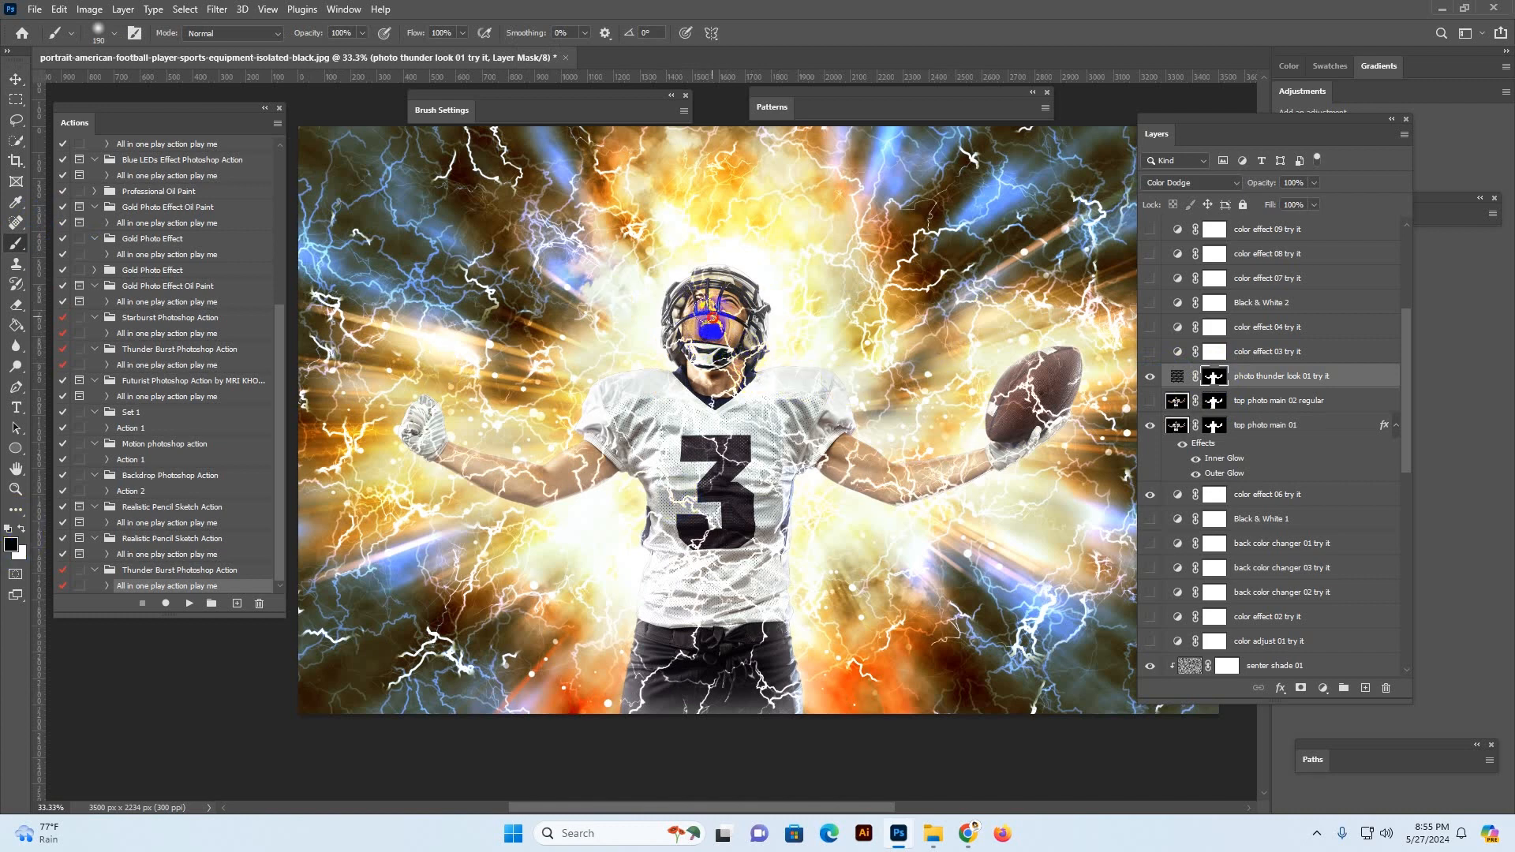
{"action": "left_click_drag", "start_coordinate": [712, 318], "coordinate": [717, 321]}
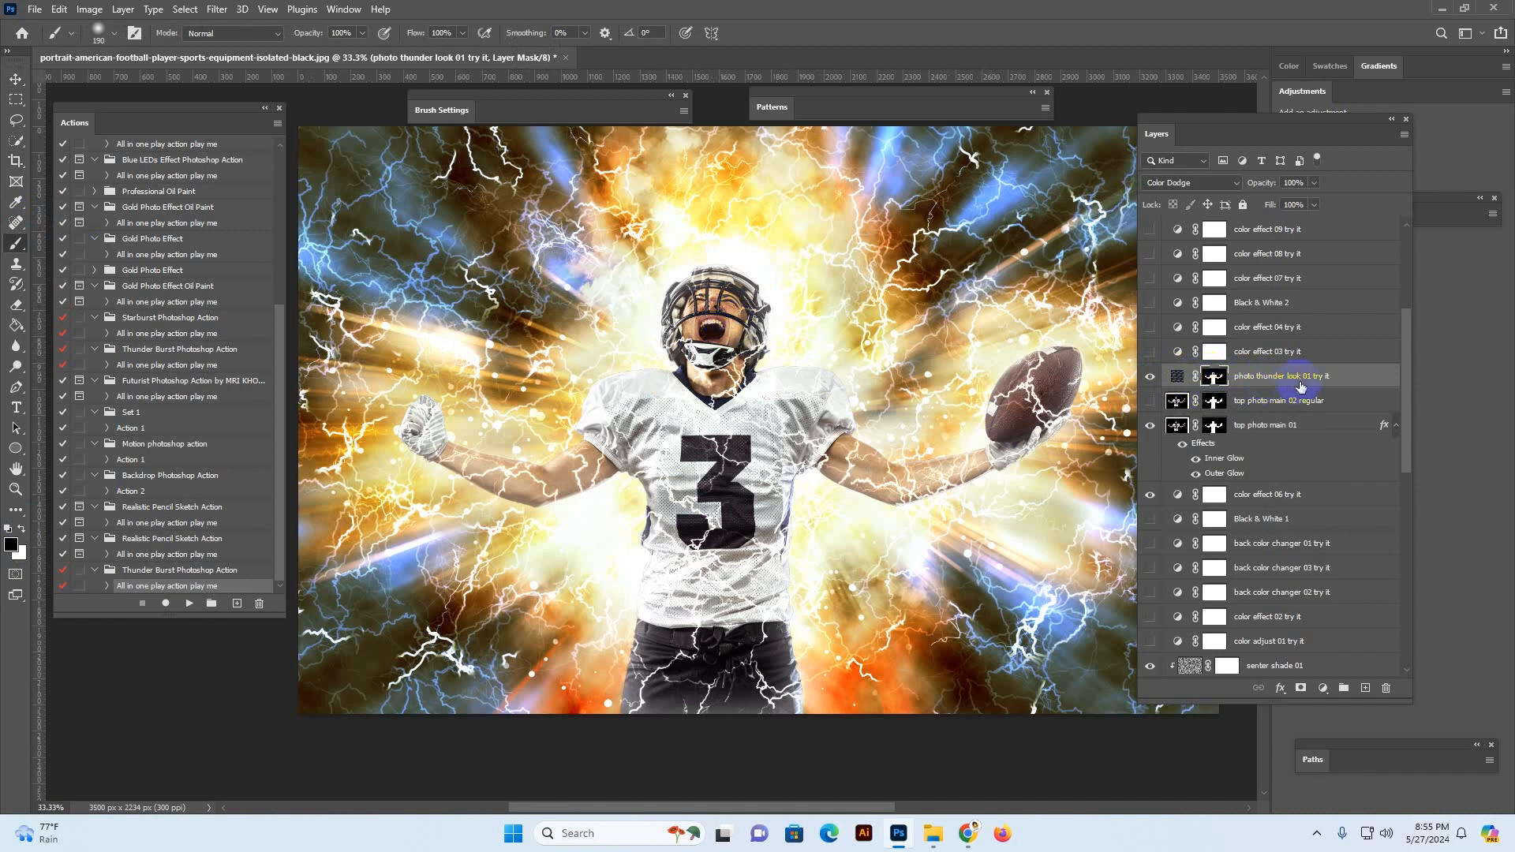
{"action": "mouse_move", "coordinate": [707, 332]}
{"action": "left_mouse_down"}
{"action": "mouse_move", "coordinate": [717, 369]}
{"action": "mouse_move", "coordinate": [739, 307]}
{"action": "mouse_move", "coordinate": [752, 312]}
{"action": "left_mouse_up"}
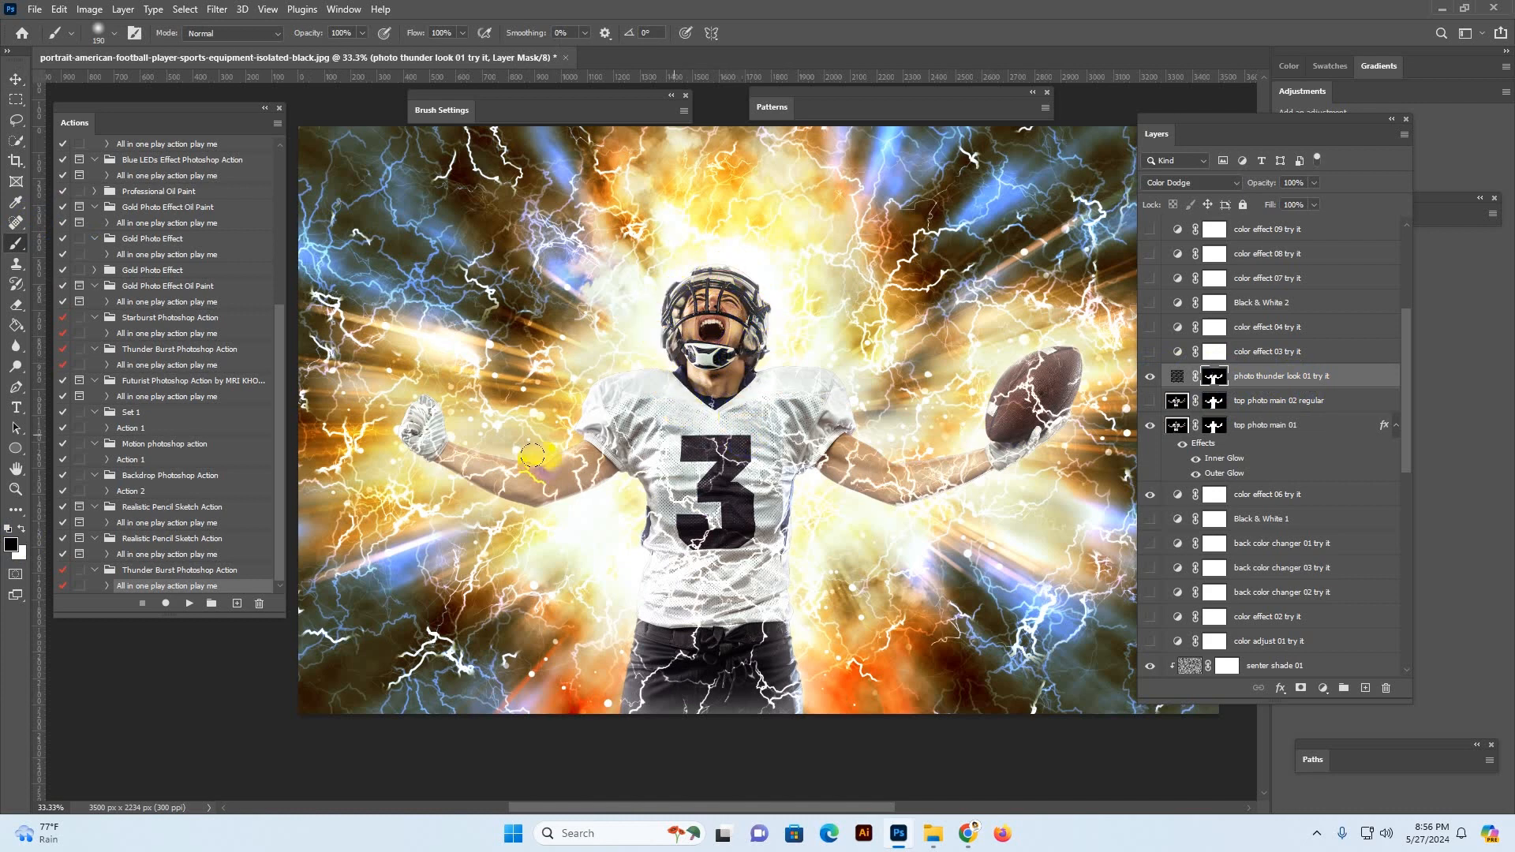
Paint black on the same mask to reduce the lightning over the player's arm, jersey, neckline and trousers
{"action": "mouse_move", "coordinate": [523, 495]}
{"action": "left_mouse_down"}
{"action": "mouse_move", "coordinate": [510, 444]}
{"action": "mouse_move", "coordinate": [534, 479]}
{"action": "left_mouse_up"}
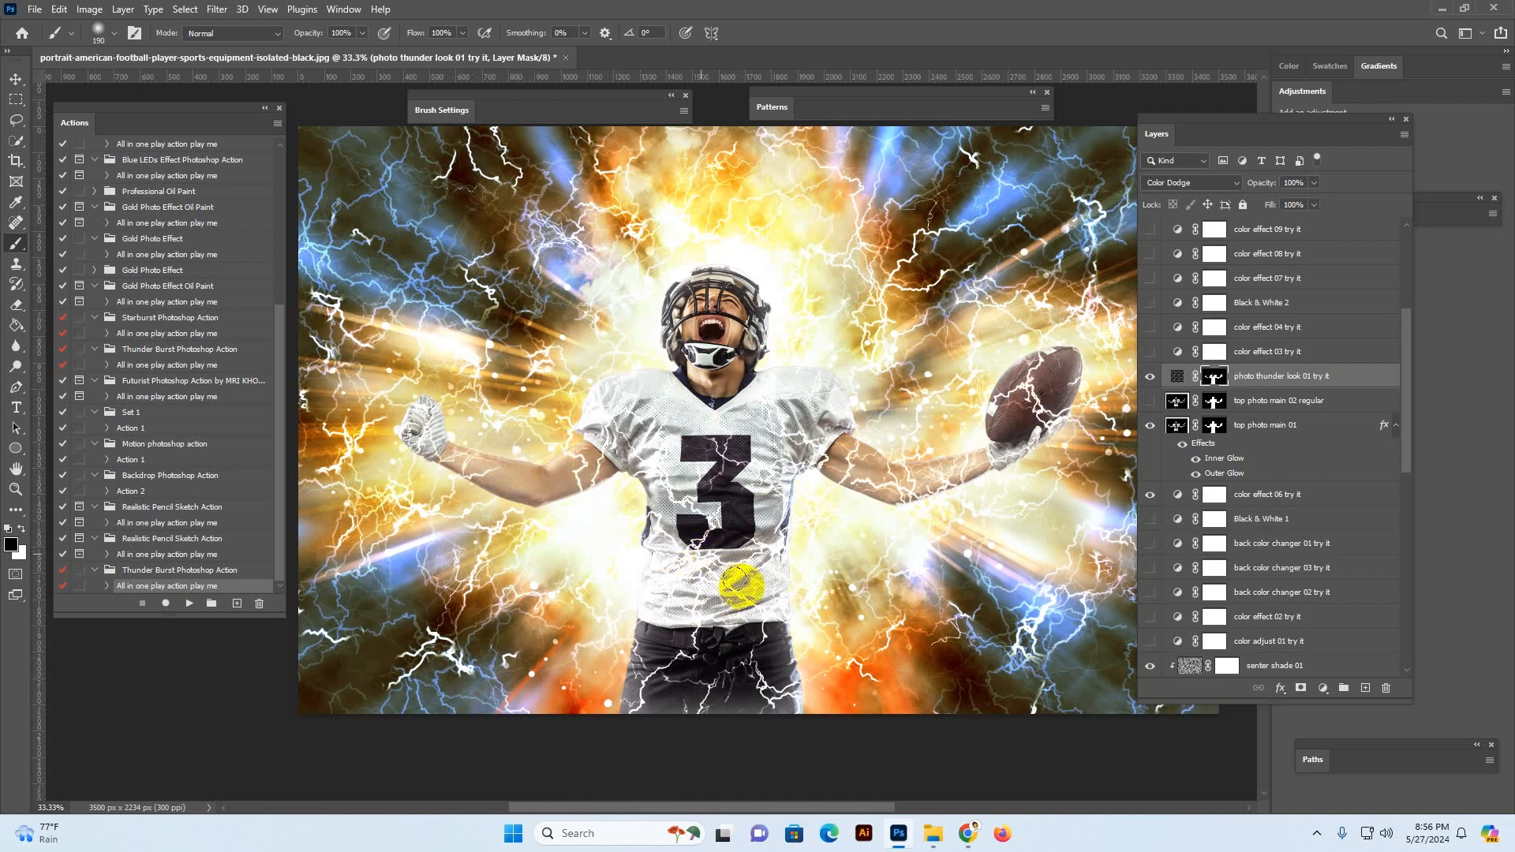
{"action": "mouse_move", "coordinate": [737, 581]}
{"action": "left_mouse_down"}
{"action": "mouse_move", "coordinate": [741, 540]}
{"action": "mouse_move", "coordinate": [697, 507]}
{"action": "mouse_move", "coordinate": [693, 547]}
{"action": "mouse_move", "coordinate": [731, 509]}
{"action": "mouse_move", "coordinate": [718, 449]}
{"action": "mouse_move", "coordinate": [1056, 377]}
{"action": "mouse_move", "coordinate": [1044, 360]}
{"action": "mouse_move", "coordinate": [1081, 380]}
{"action": "mouse_move", "coordinate": [1056, 343]}
{"action": "left_mouse_up"}
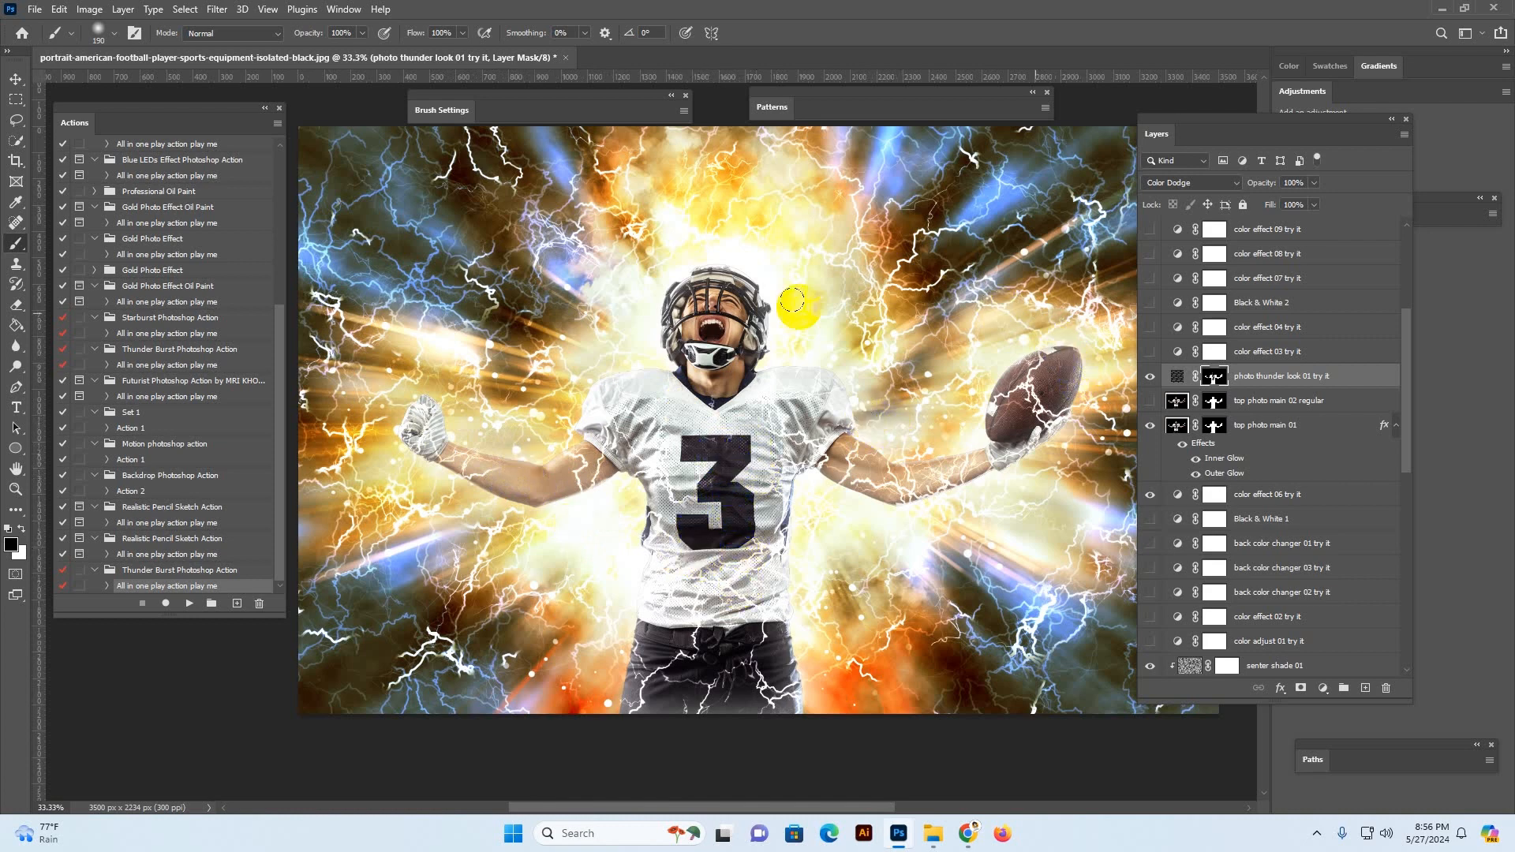
{"action": "mouse_move", "coordinate": [738, 400]}
{"action": "left_mouse_down"}
{"action": "mouse_move", "coordinate": [770, 417]}
{"action": "mouse_move", "coordinate": [670, 396]}
{"action": "left_mouse_up"}
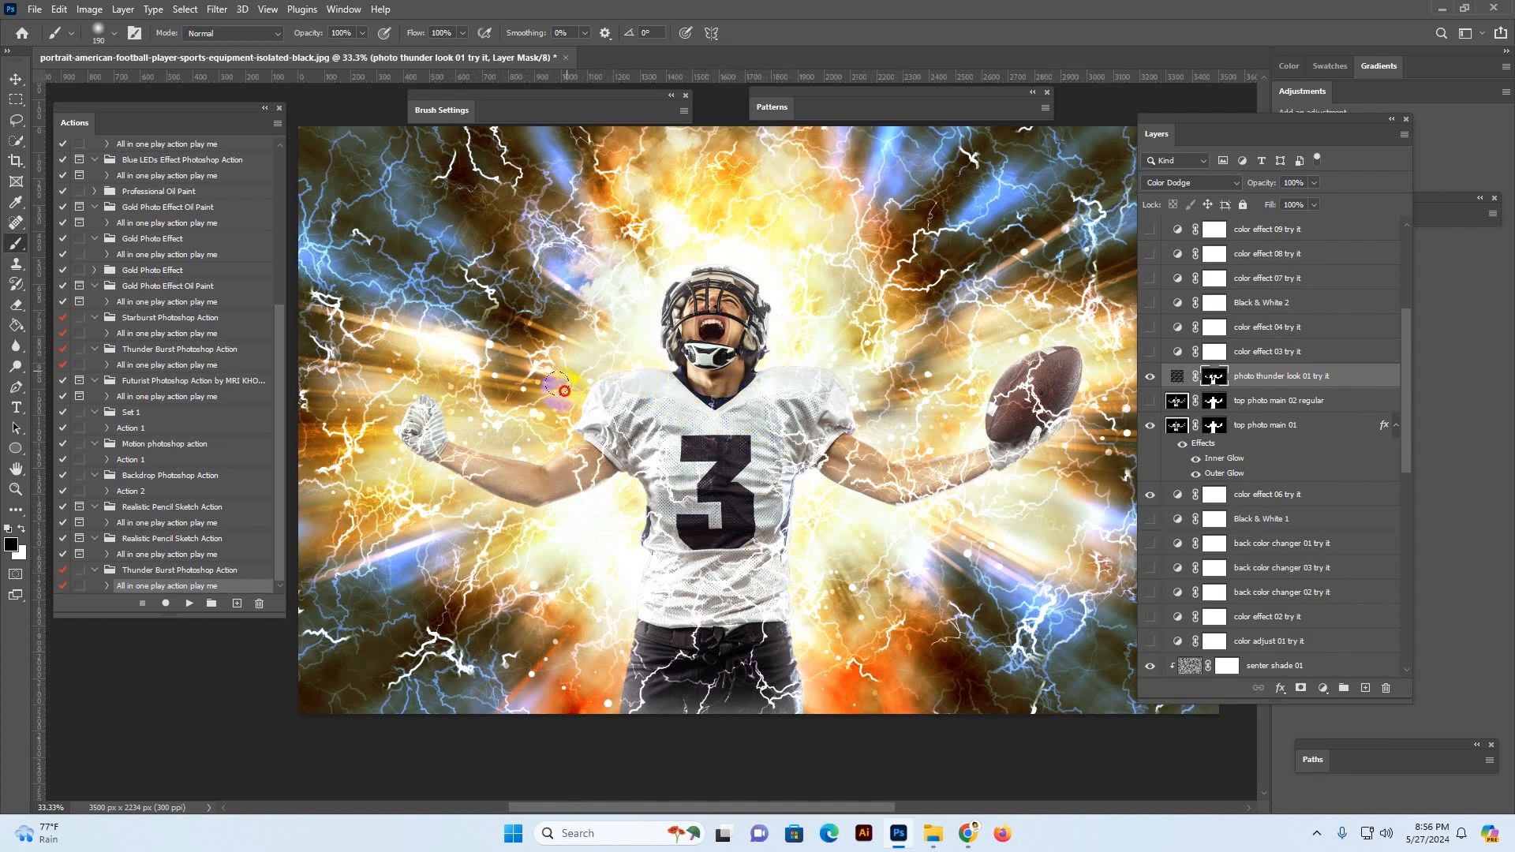
{"action": "left_click", "coordinate": [820, 706]}
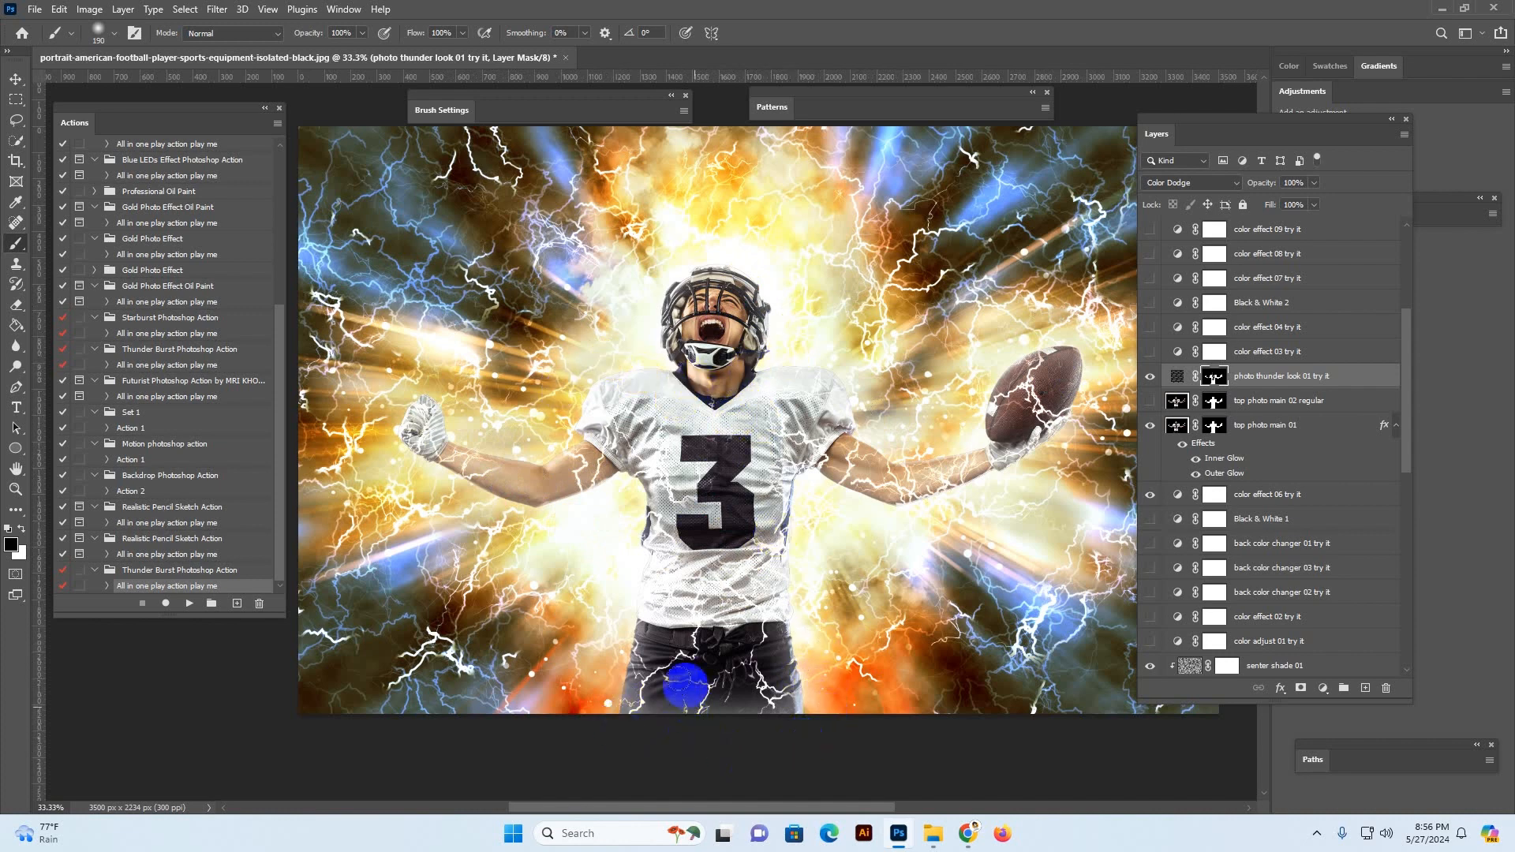
{"action": "left_click", "coordinate": [714, 669]}
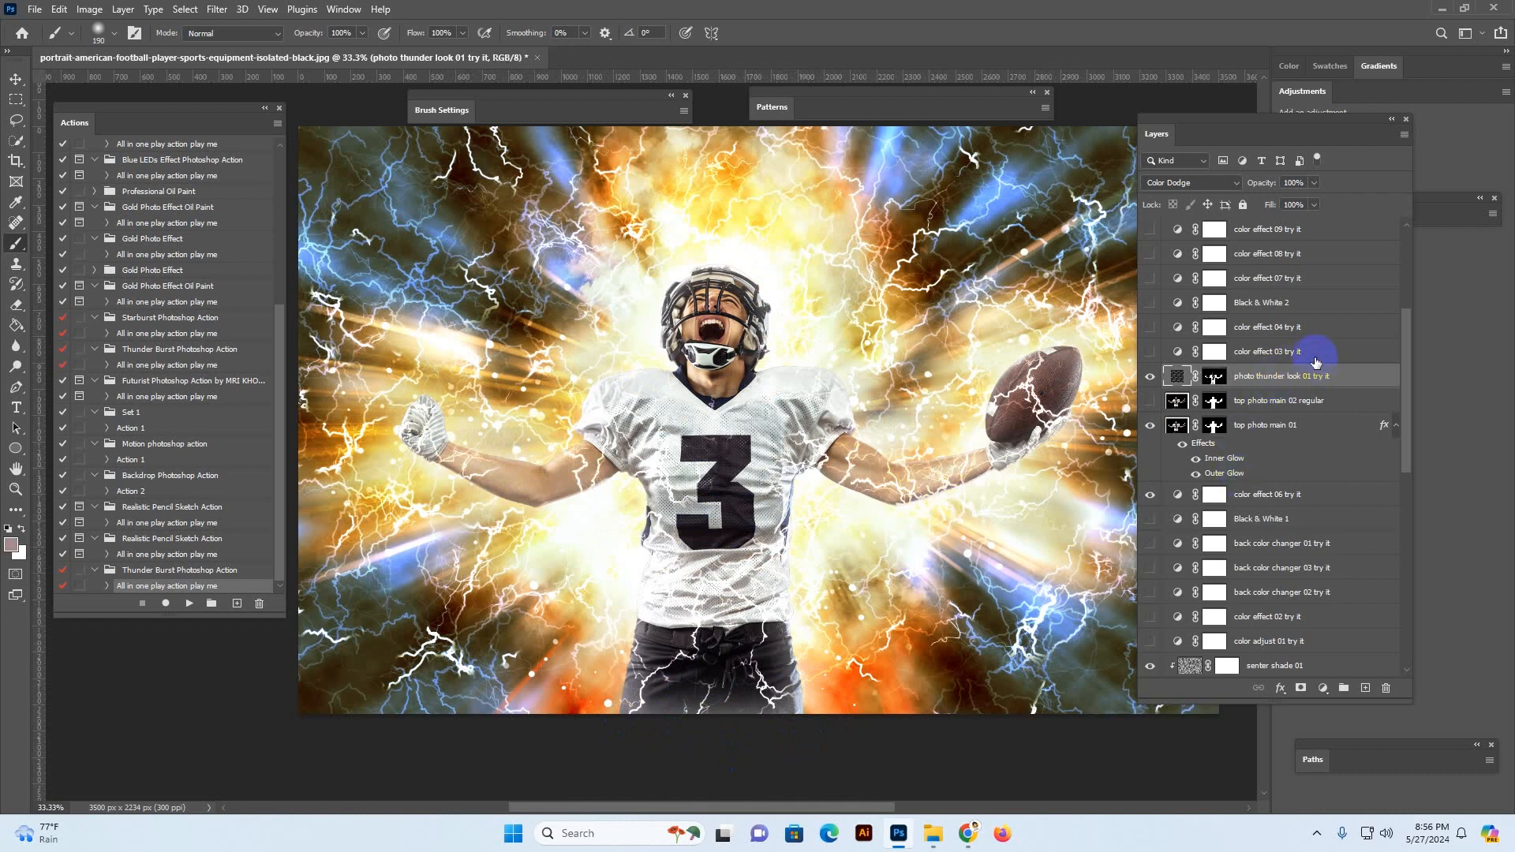
Preview the color effect 03 try it adjustment, compare the image with and without it, and hide it again
{"action": "left_click", "coordinate": [1184, 352]}
{"action": "left_click", "coordinate": [1149, 352]}
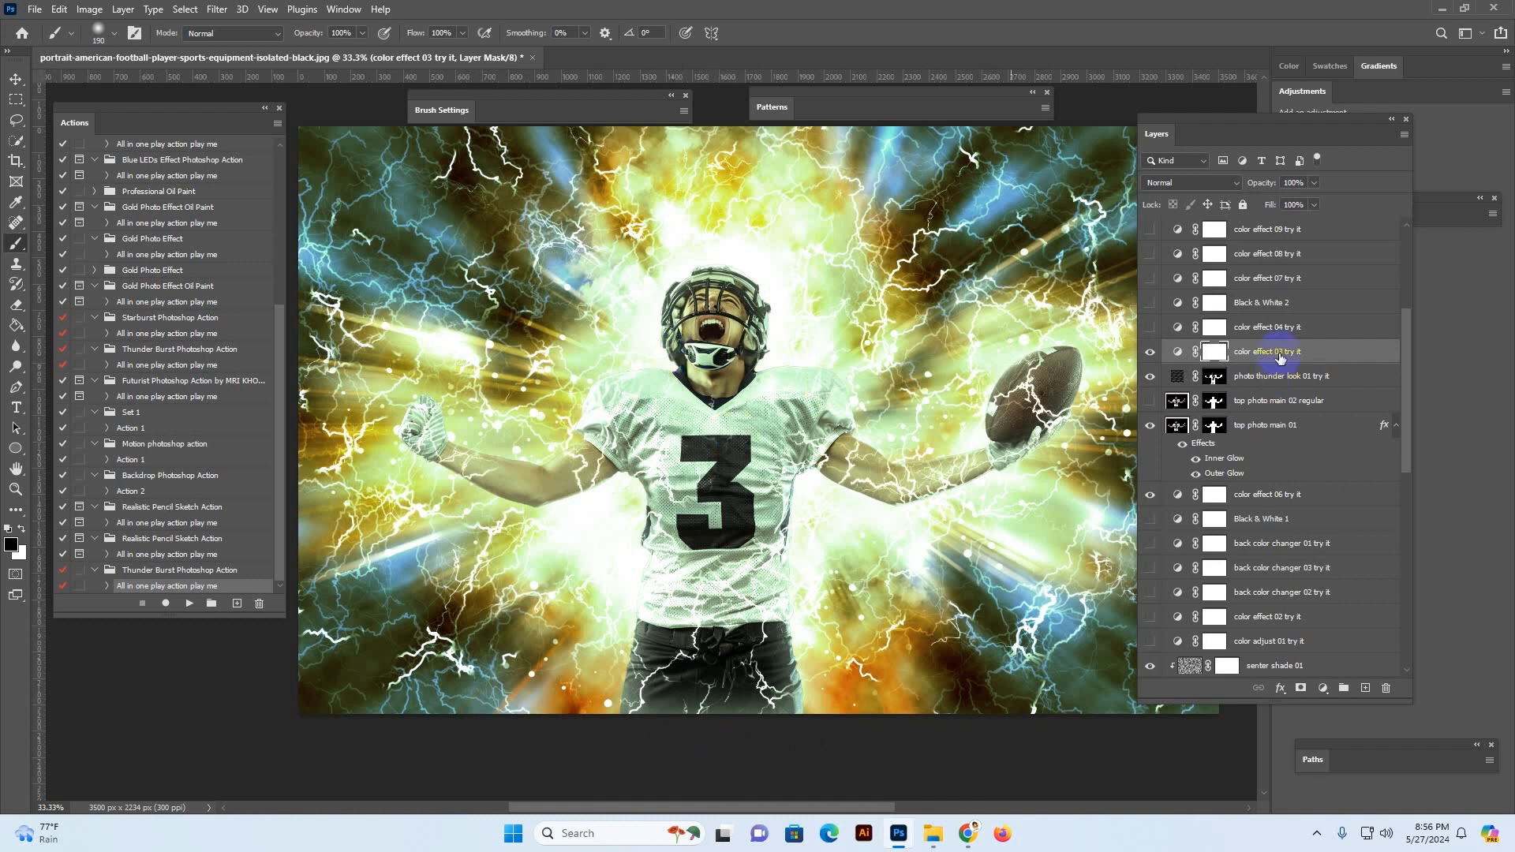
{"action": "left_click", "coordinate": [1150, 353]}
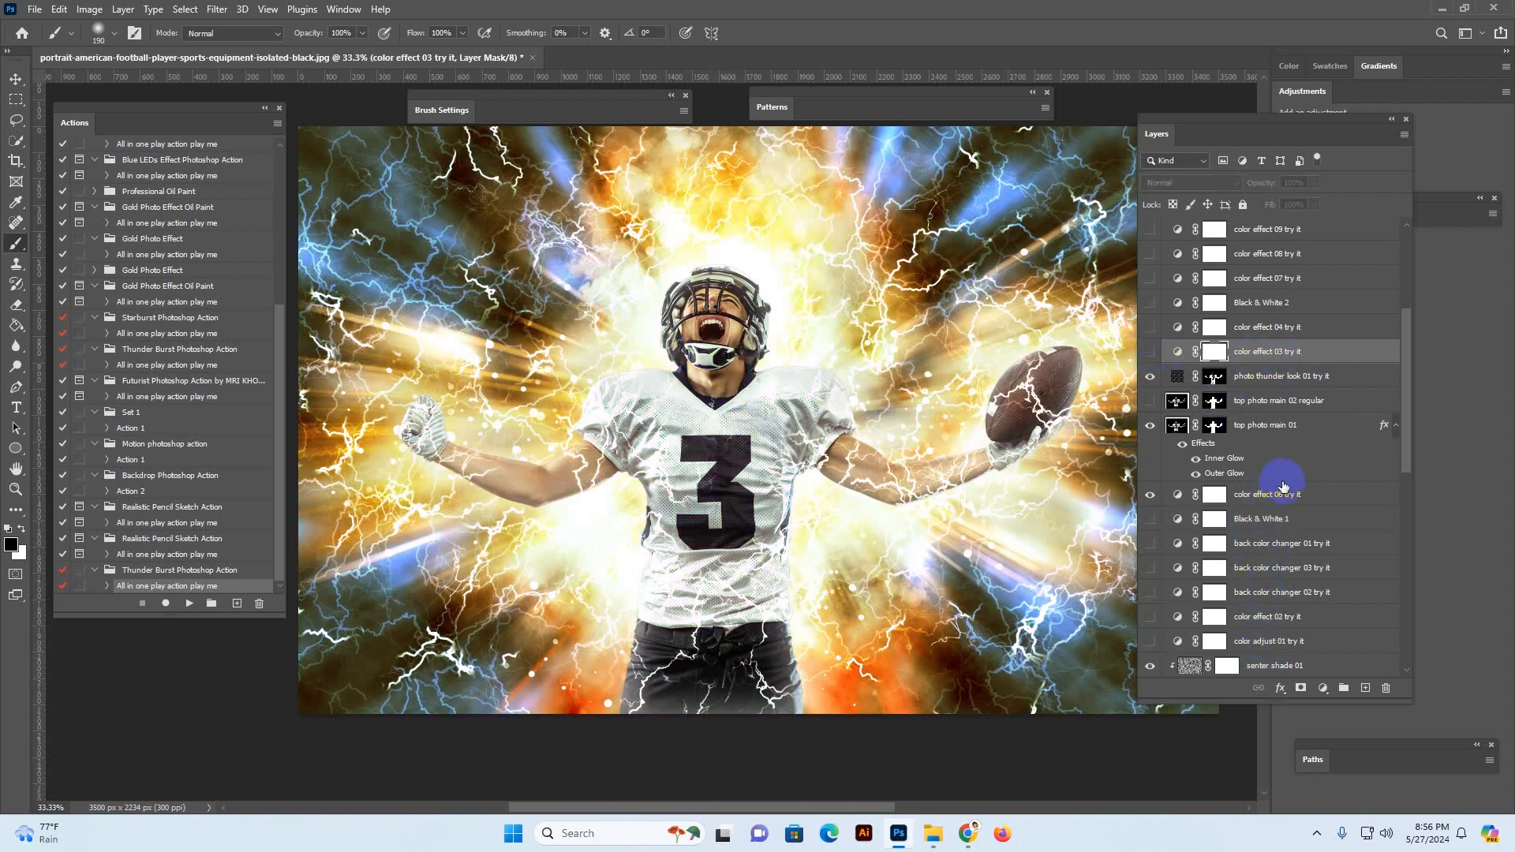
{"action": "left_click", "coordinate": [1177, 352]}
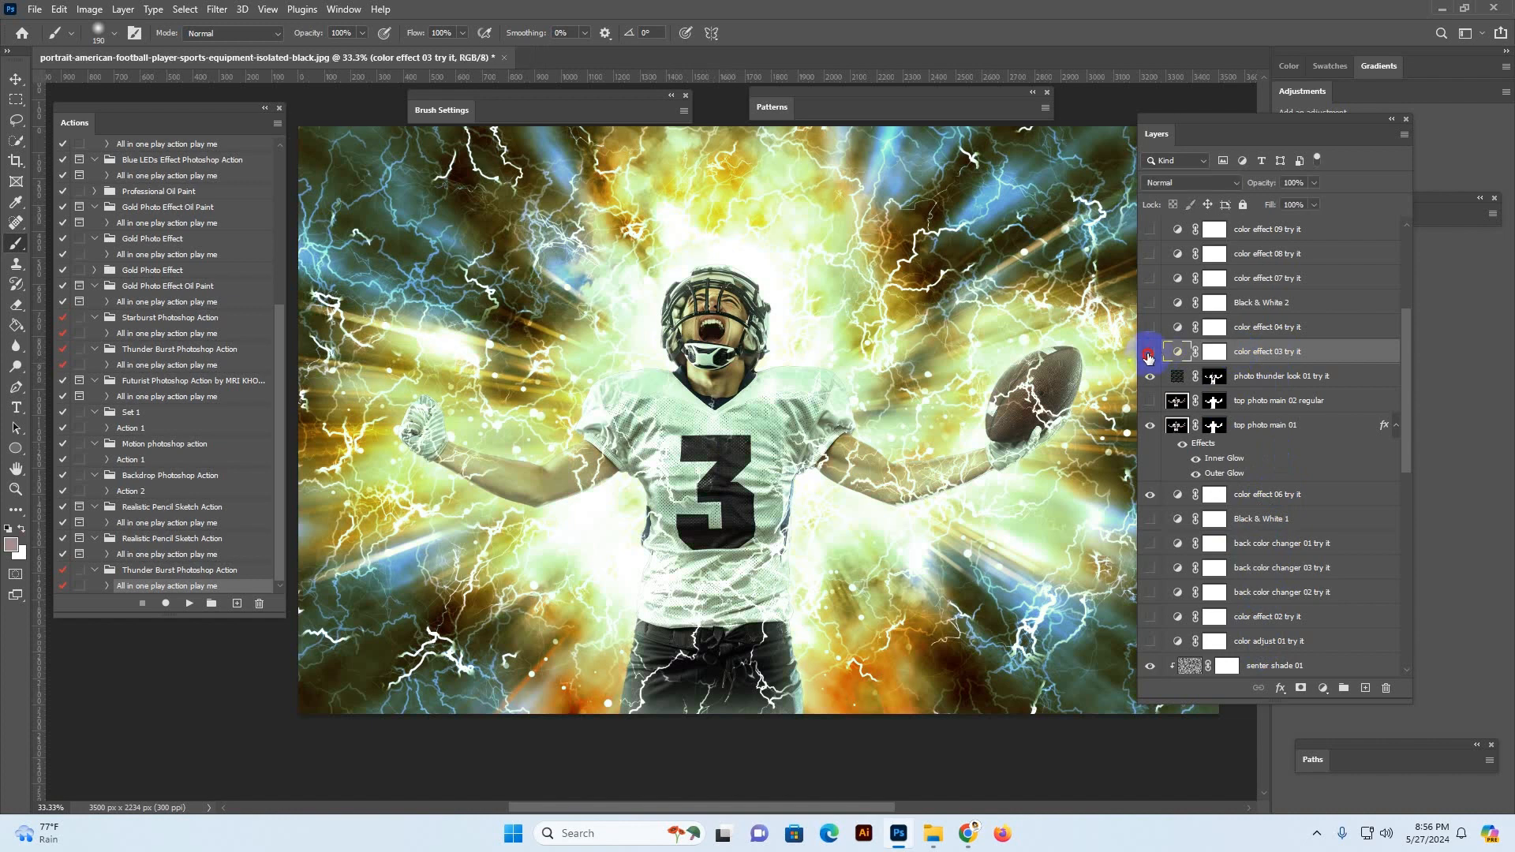
{"action": "left_click", "coordinate": [1148, 355]}
Preview color effect 04 try it and the Black & White 2 adjustment one at a time, hiding each again
{"action": "left_click", "coordinate": [1164, 329]}
{"action": "left_click", "coordinate": [1147, 329]}
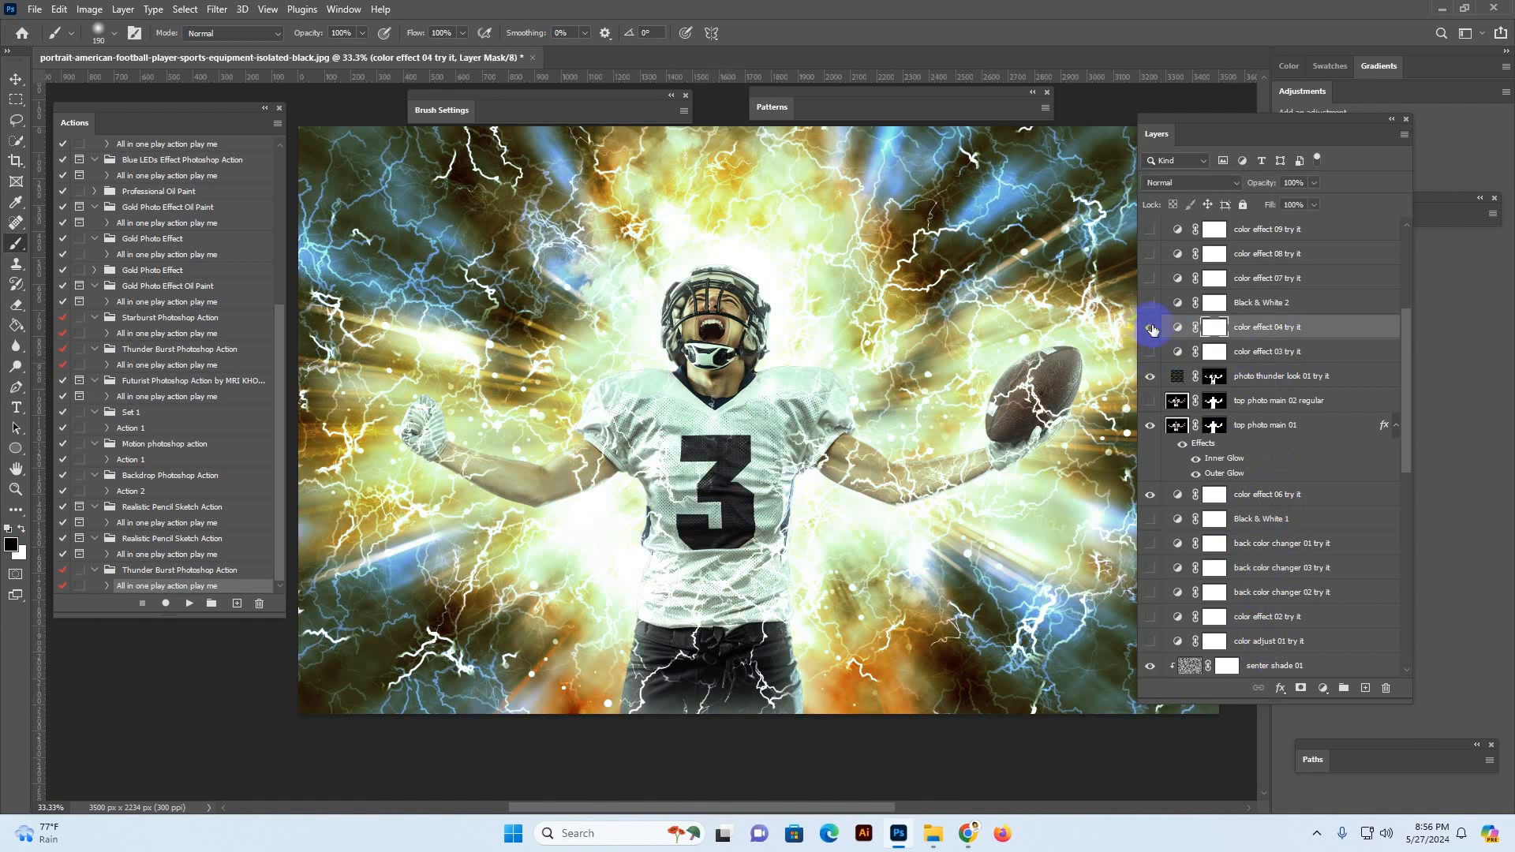
{"action": "left_click", "coordinate": [1177, 301]}
{"action": "left_click", "coordinate": [1150, 304]}
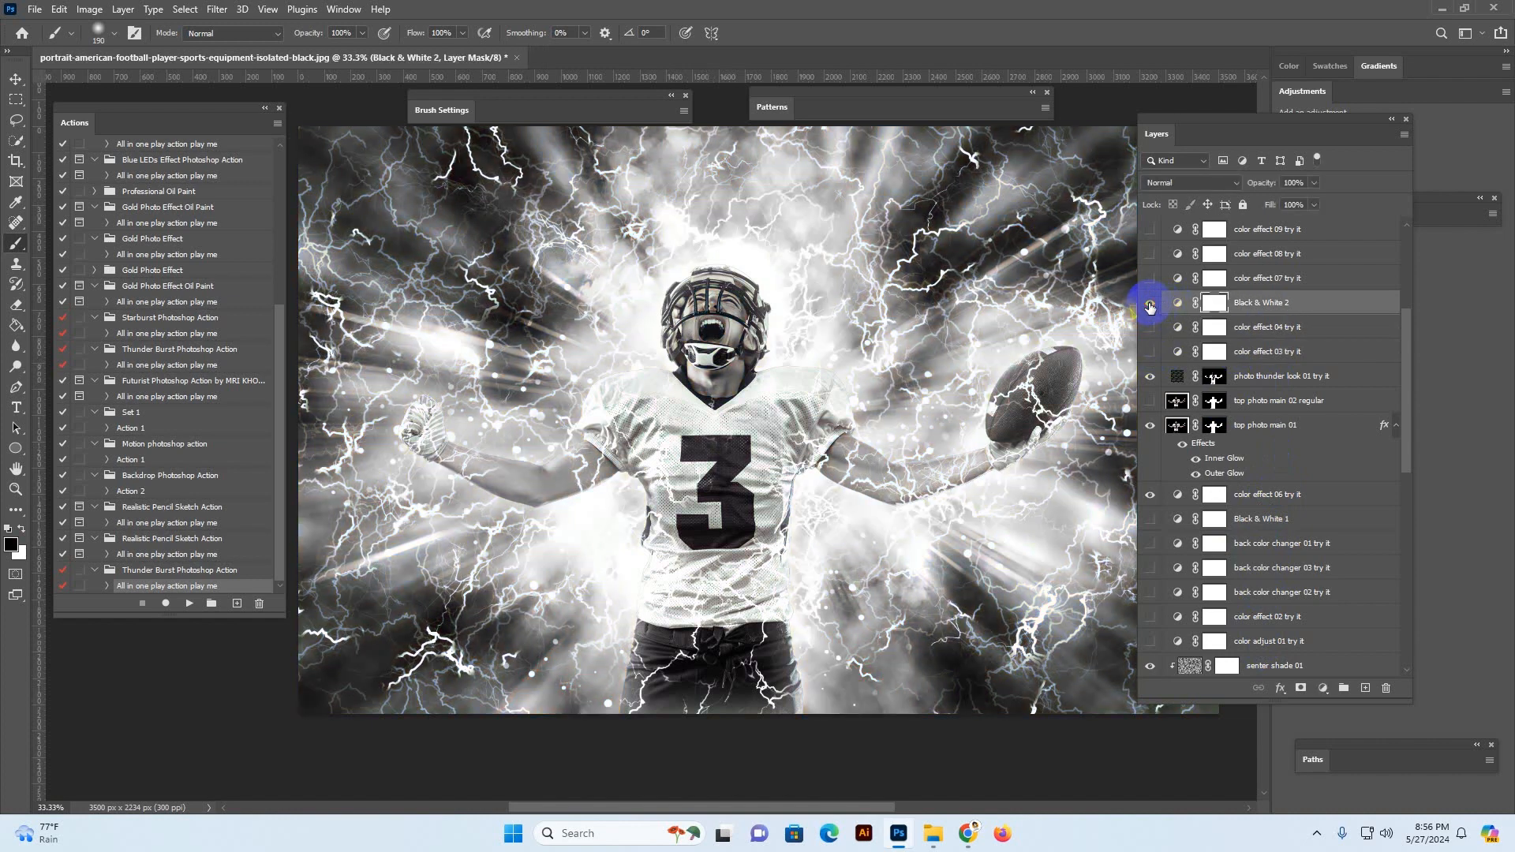
{"action": "scroll", "coordinate": [1184, 474], "scroll_direction": "up", "scroll_amount": 3}
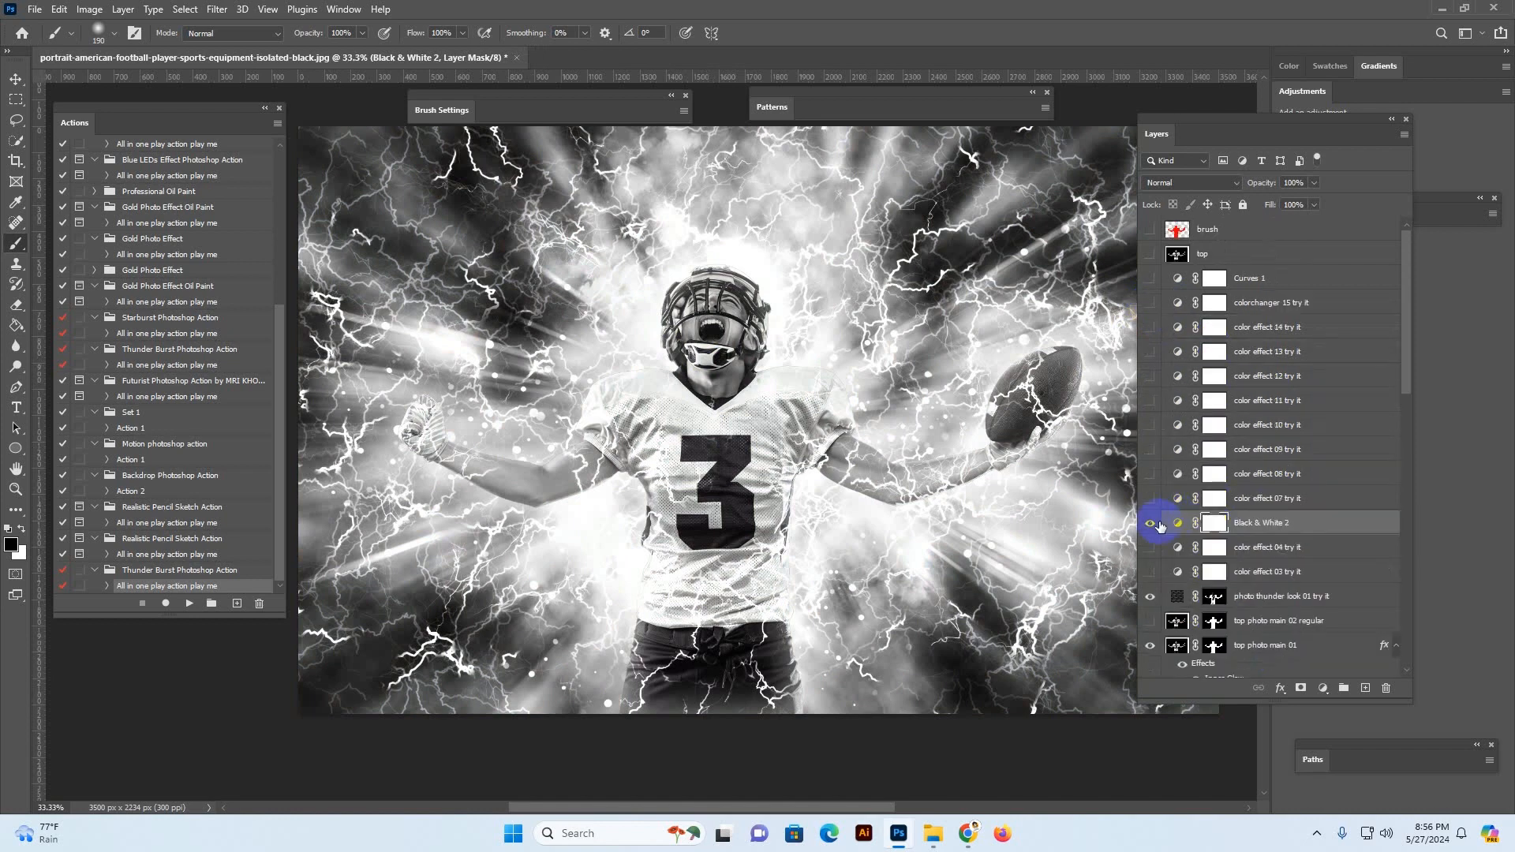
Preview color effect 07 try it and color effect 08 try it one at a time, hiding each again
{"action": "left_click", "coordinate": [1178, 506]}
{"action": "left_click", "coordinate": [1149, 502]}
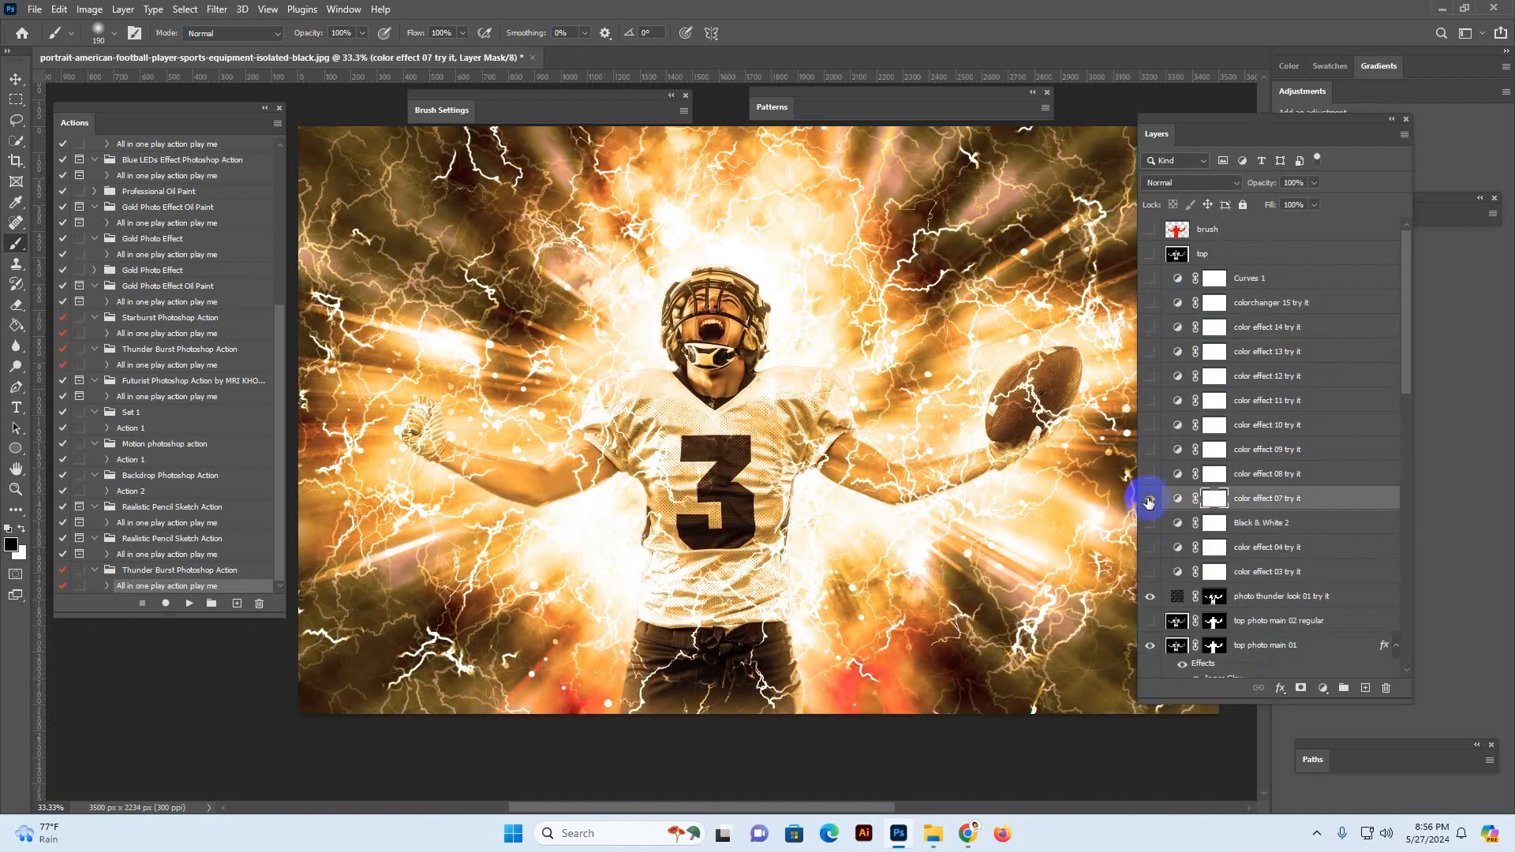
{"action": "left_click", "coordinate": [1149, 502]}
{"action": "left_click", "coordinate": [1178, 473]}
{"action": "left_click", "coordinate": [1150, 474]}
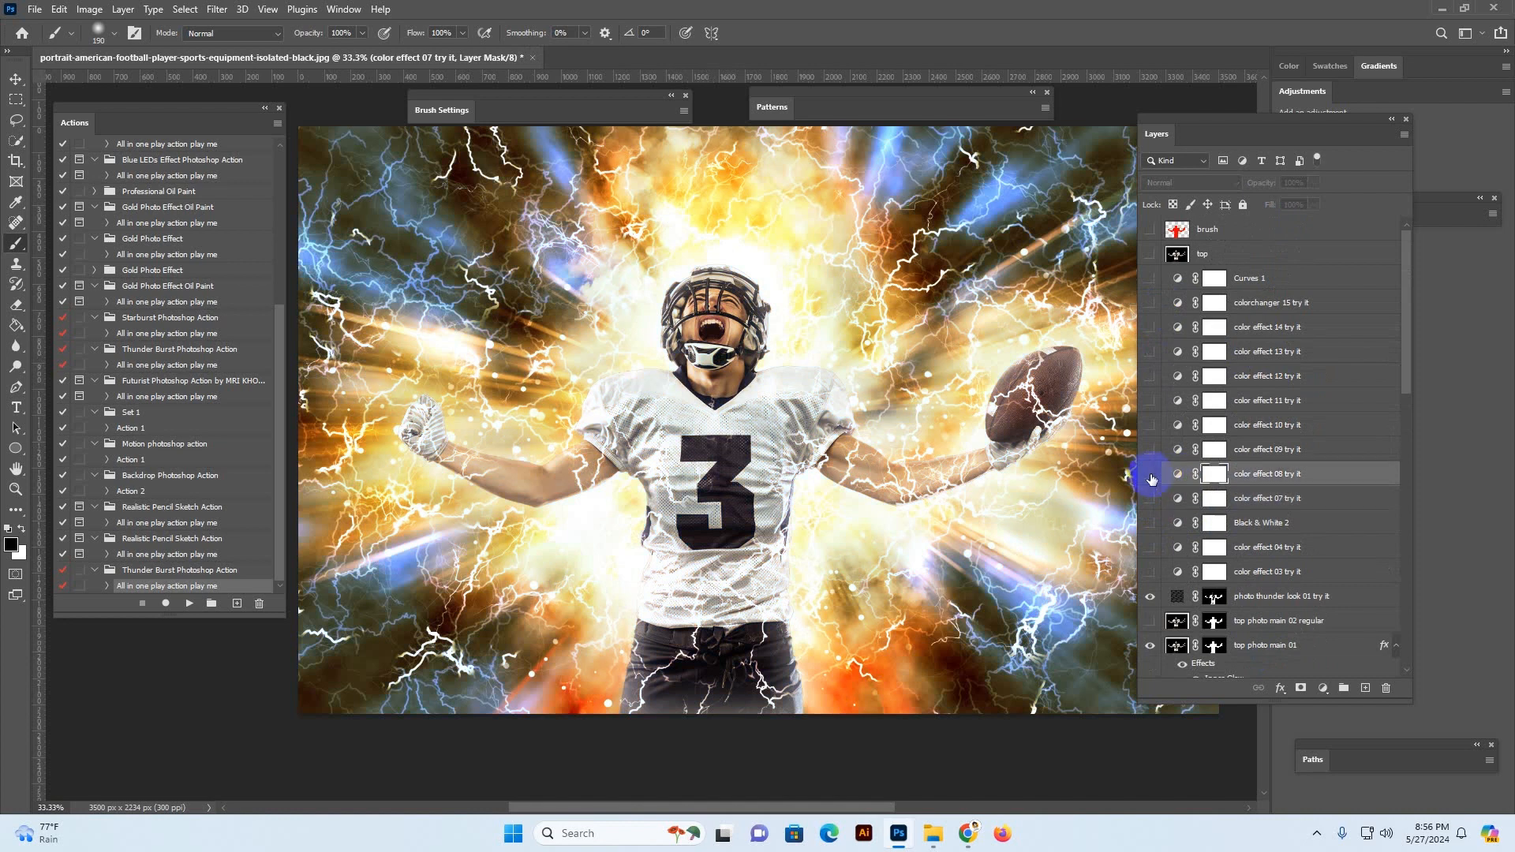
{"action": "left_click", "coordinate": [1149, 473]}
Preview color effect 09 try it and color effect 10 try it one at a time, hiding each again
{"action": "left_click", "coordinate": [1150, 449]}
{"action": "left_click", "coordinate": [1178, 449]}
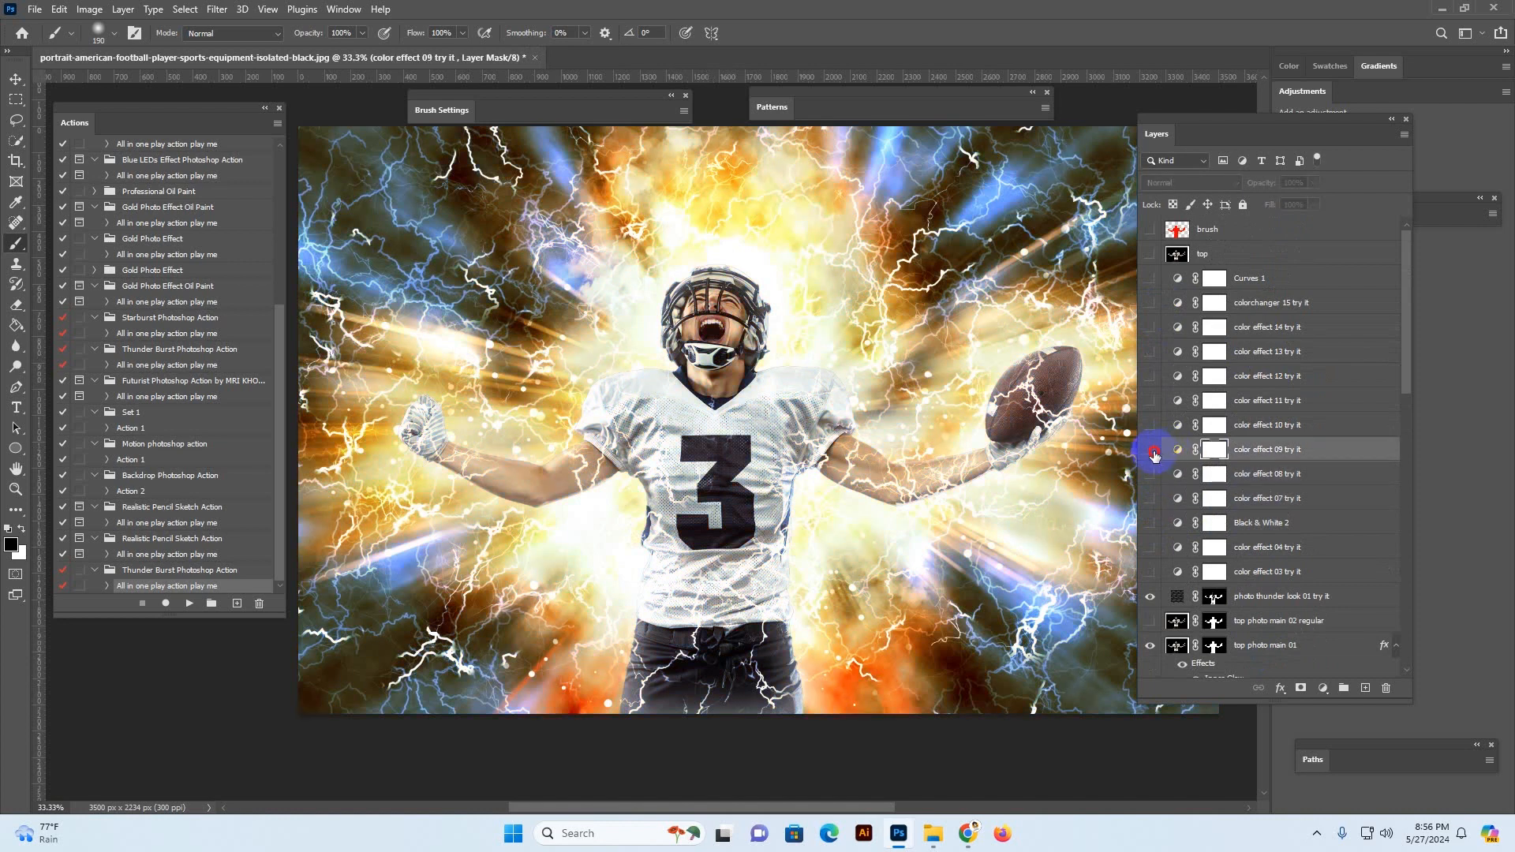
{"action": "left_click", "coordinate": [1150, 449]}
{"action": "left_click", "coordinate": [1177, 425]}
{"action": "left_click", "coordinate": [1150, 425]}
{"action": "left_click", "coordinate": [1150, 425]}
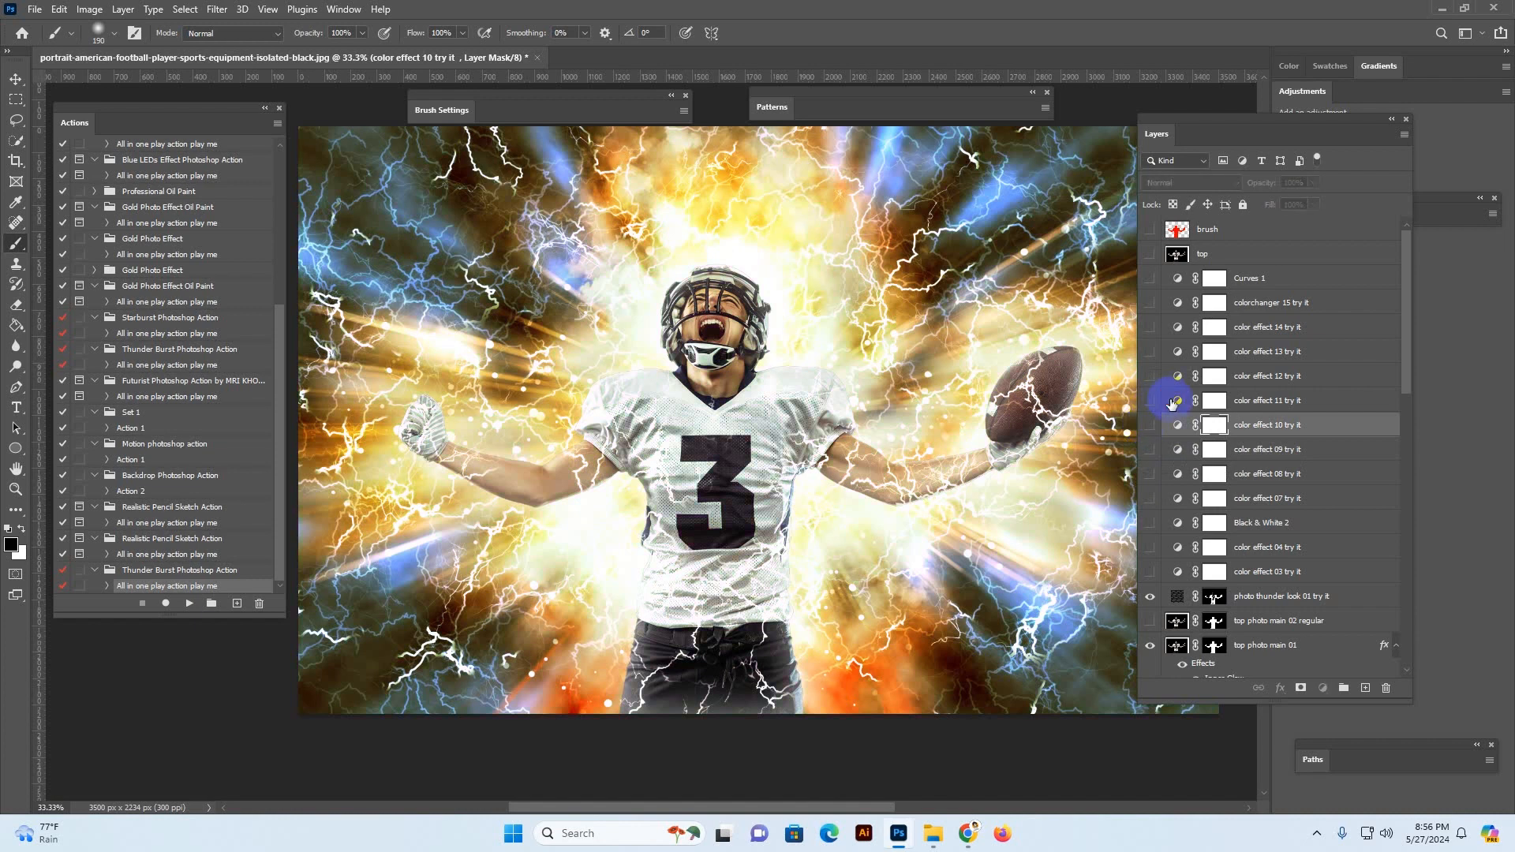
Preview color effect 11 try it and color effect 12 try it one at a time, hiding each again
{"action": "left_click", "coordinate": [1177, 400]}
{"action": "left_click", "coordinate": [1150, 400]}
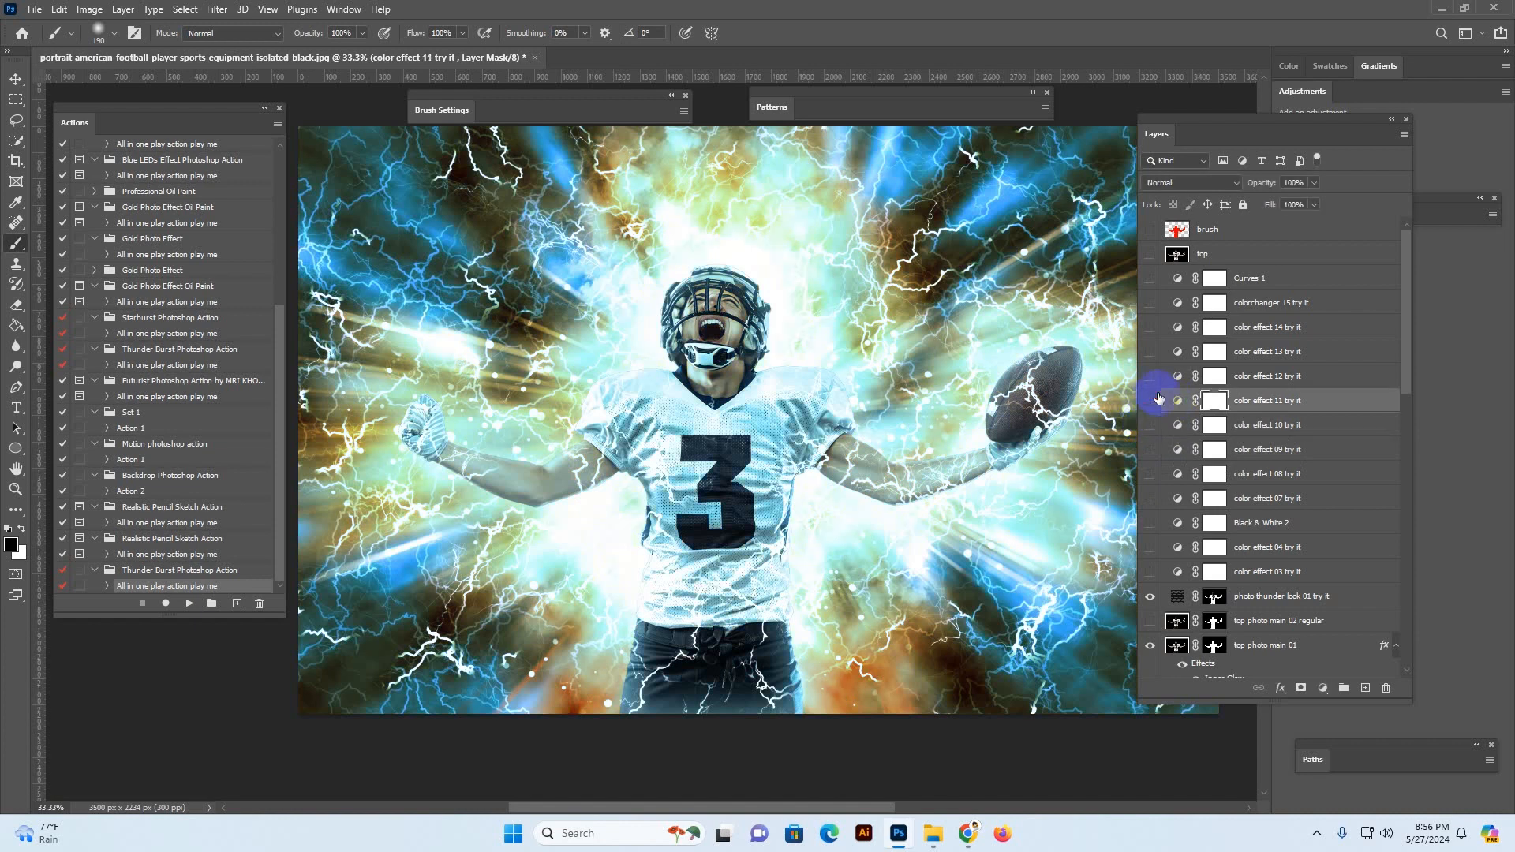
{"action": "left_click", "coordinate": [1150, 400]}
{"action": "left_click", "coordinate": [1178, 376]}
{"action": "left_click", "coordinate": [1150, 376]}
{"action": "left_click", "coordinate": [1148, 377]}
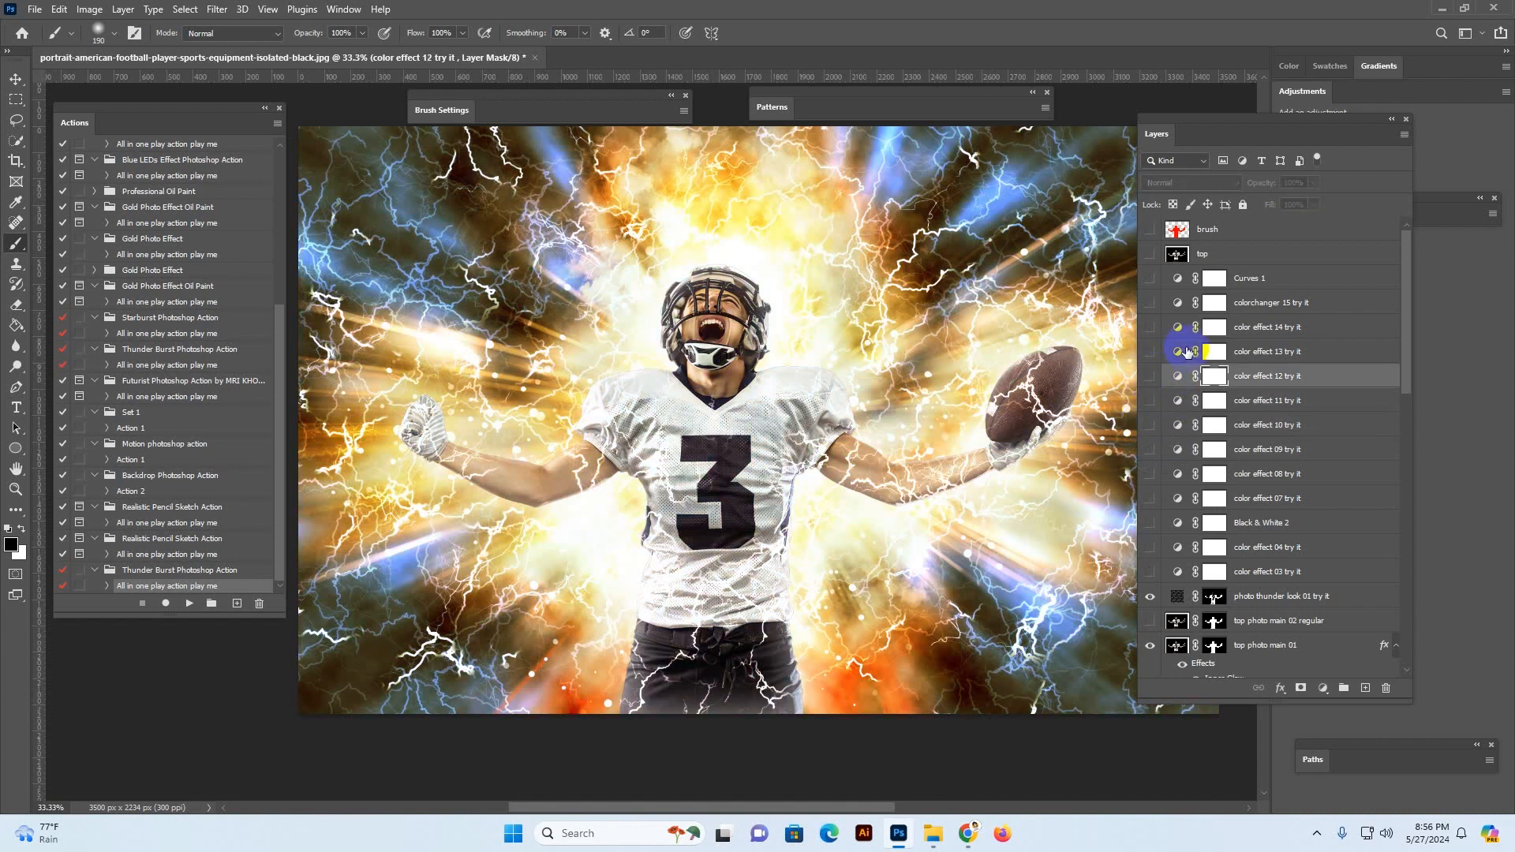
Preview color effect 13 try it and color effect 14 try it one at a time, hiding each again
{"action": "left_click", "coordinate": [1168, 352]}
{"action": "left_click", "coordinate": [1150, 351]}
{"action": "left_click", "coordinate": [1150, 351]}
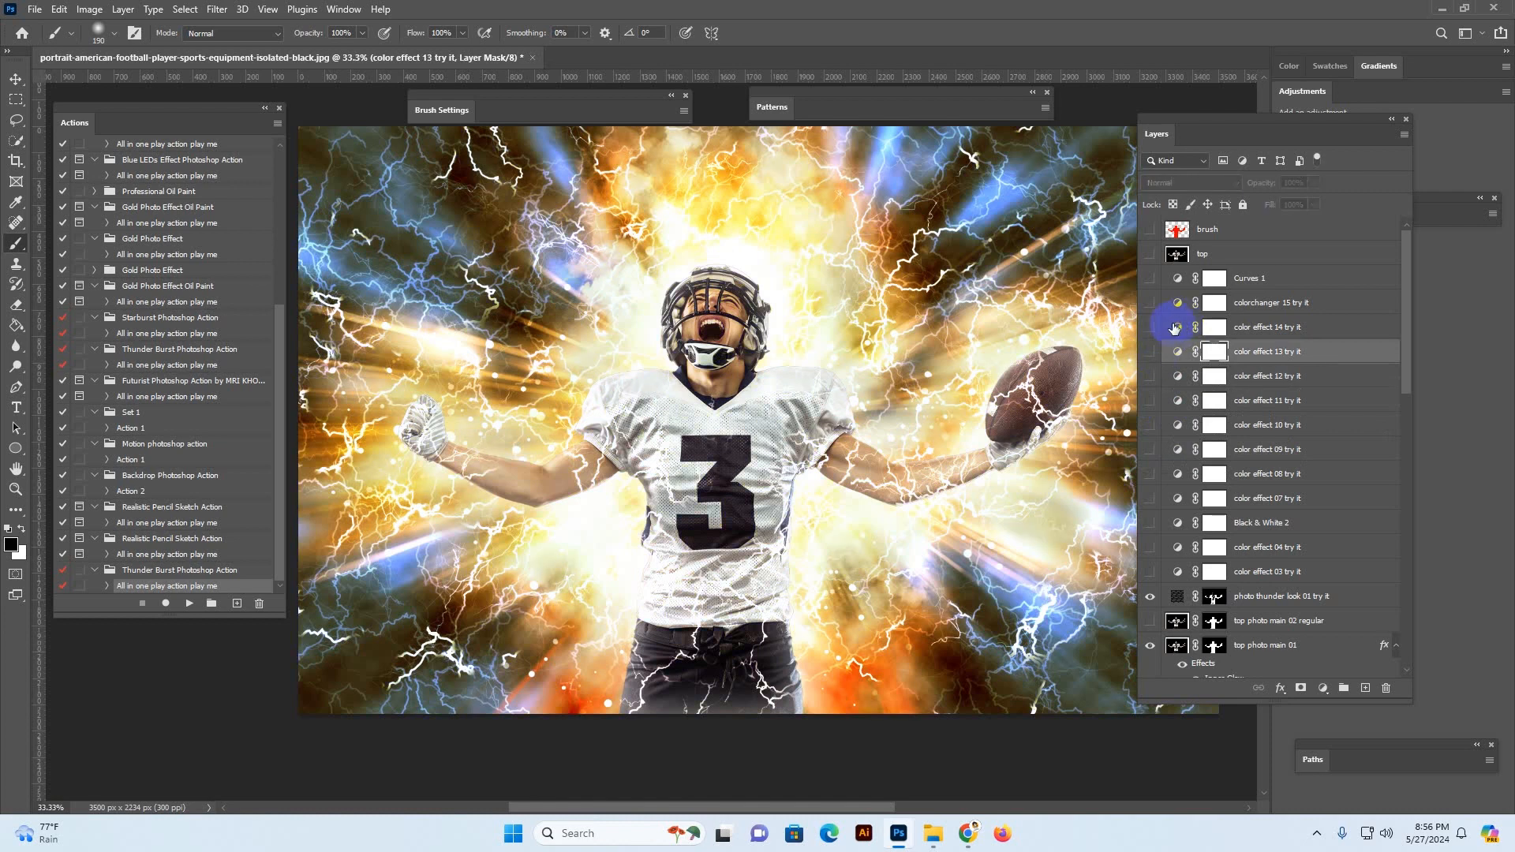
{"action": "left_click", "coordinate": [1158, 330]}
{"action": "left_click", "coordinate": [1154, 329]}
{"action": "left_click", "coordinate": [1153, 328]}
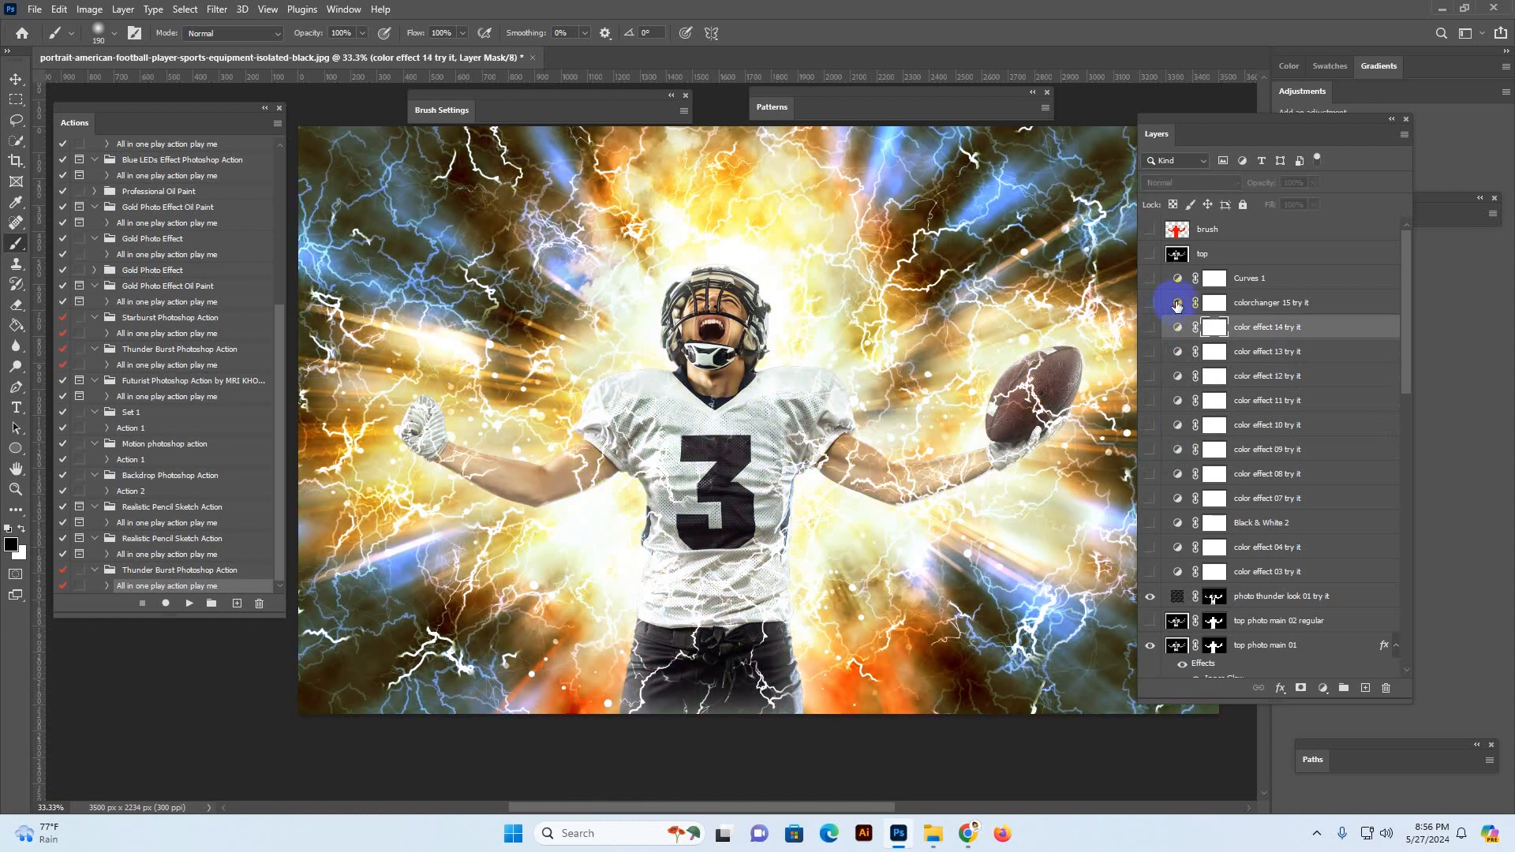
Preview colorchanger 15 try it and the Curves 1 adjustment one at a time, hiding each again
{"action": "left_click", "coordinate": [1175, 305]}
{"action": "left_click", "coordinate": [1149, 305]}
{"action": "left_click", "coordinate": [1149, 304]}
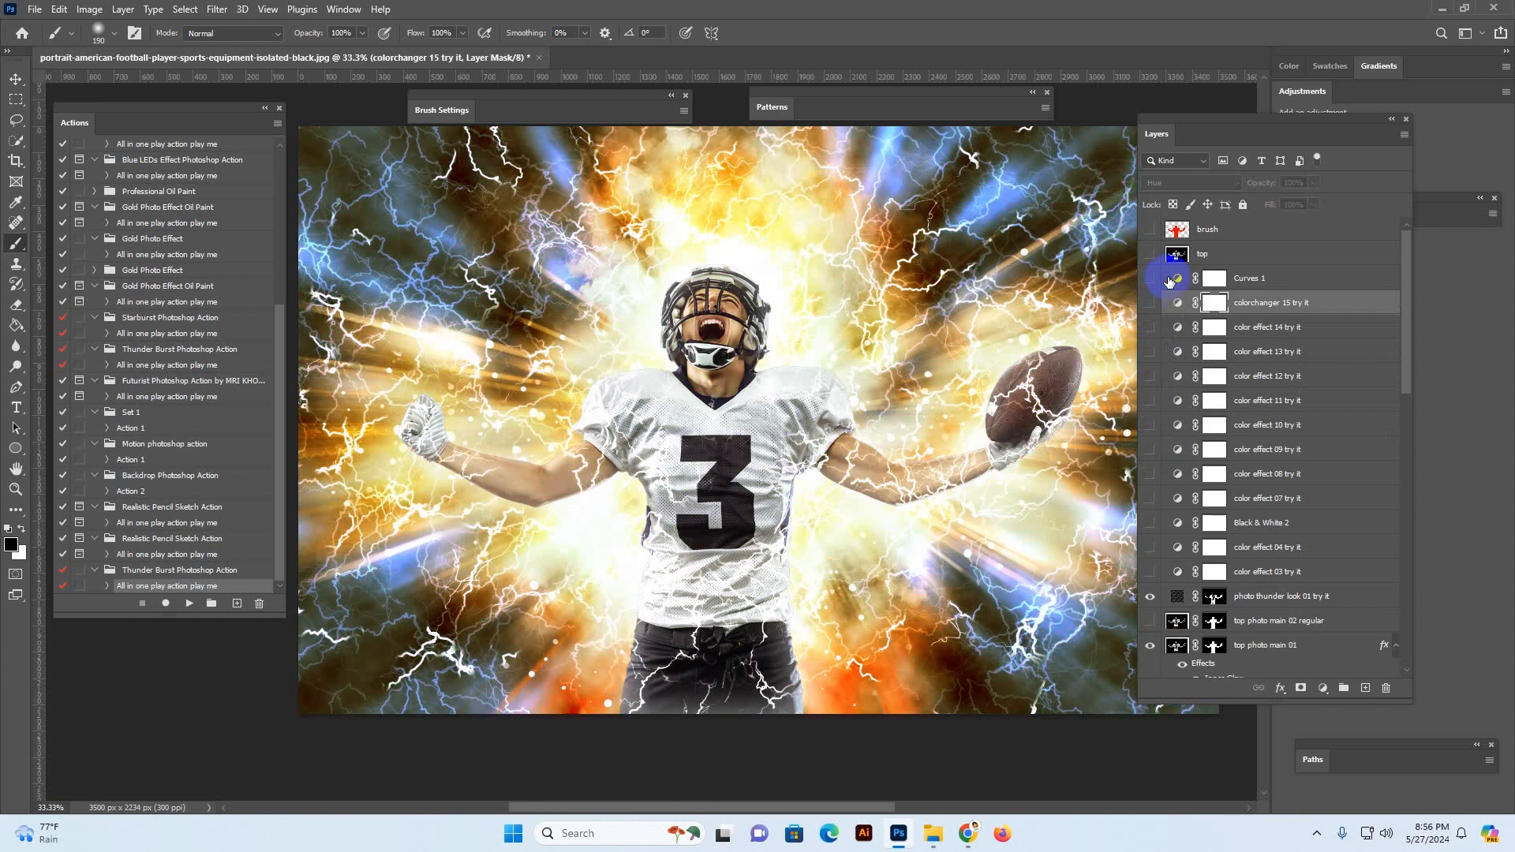
{"action": "left_click", "coordinate": [1170, 281]}
{"action": "left_click", "coordinate": [1150, 280]}
{"action": "left_click", "coordinate": [1149, 280]}
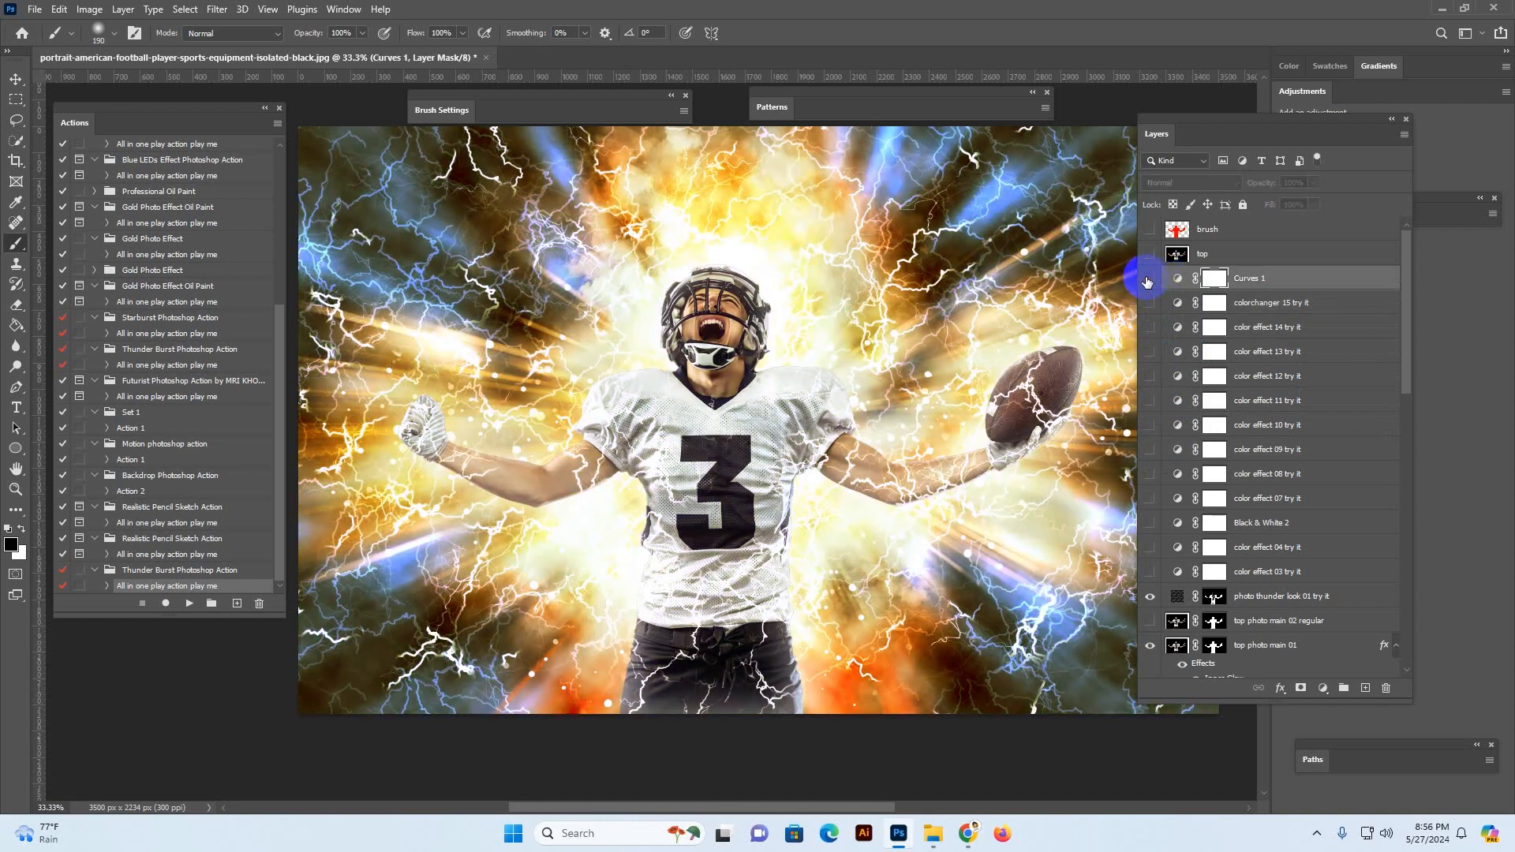
Close the football player document without saving and open the elite-unit special forces soldier photo from the Burst Photoshop Action folder
{"action": "left_click", "coordinate": [484, 59]}
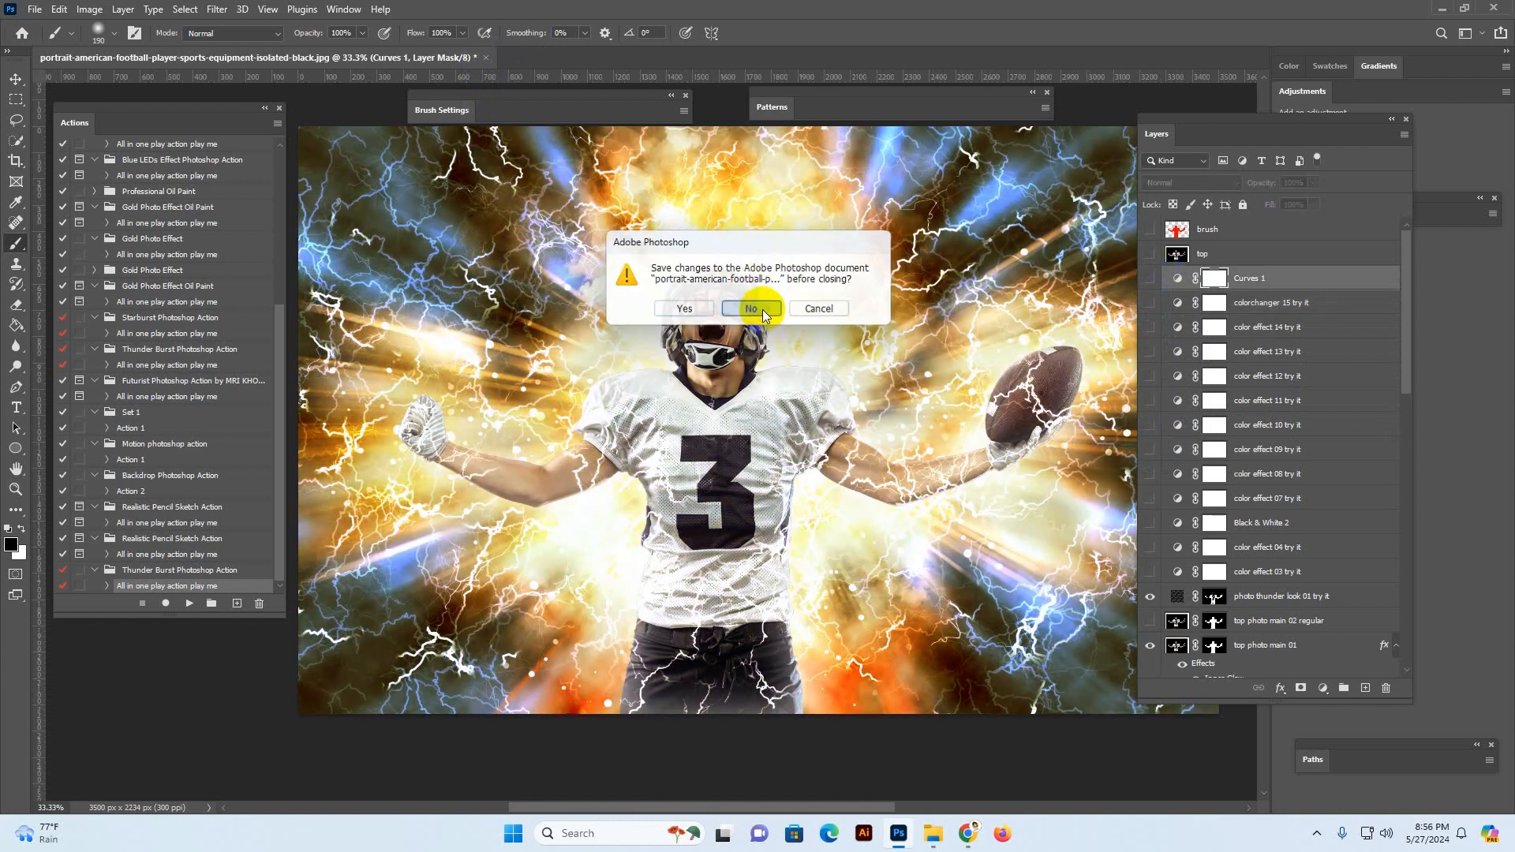
{"action": "left_click", "coordinate": [762, 308]}
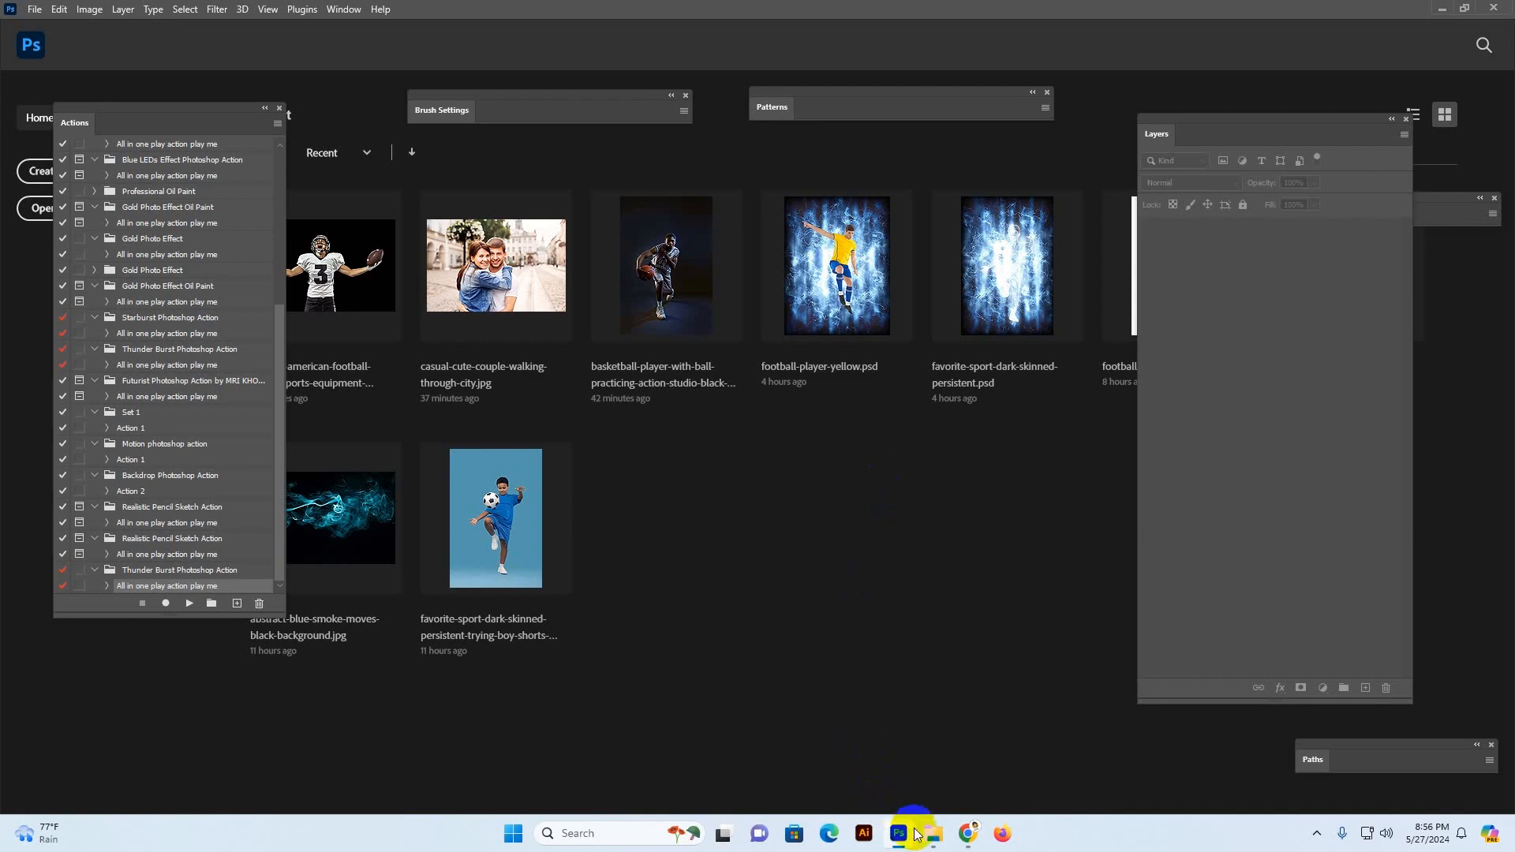
{"action": "mouse_move", "coordinate": [933, 833]}
{"action": "left_click", "coordinate": [1029, 757]}
{"action": "left_click", "coordinate": [742, 508]}
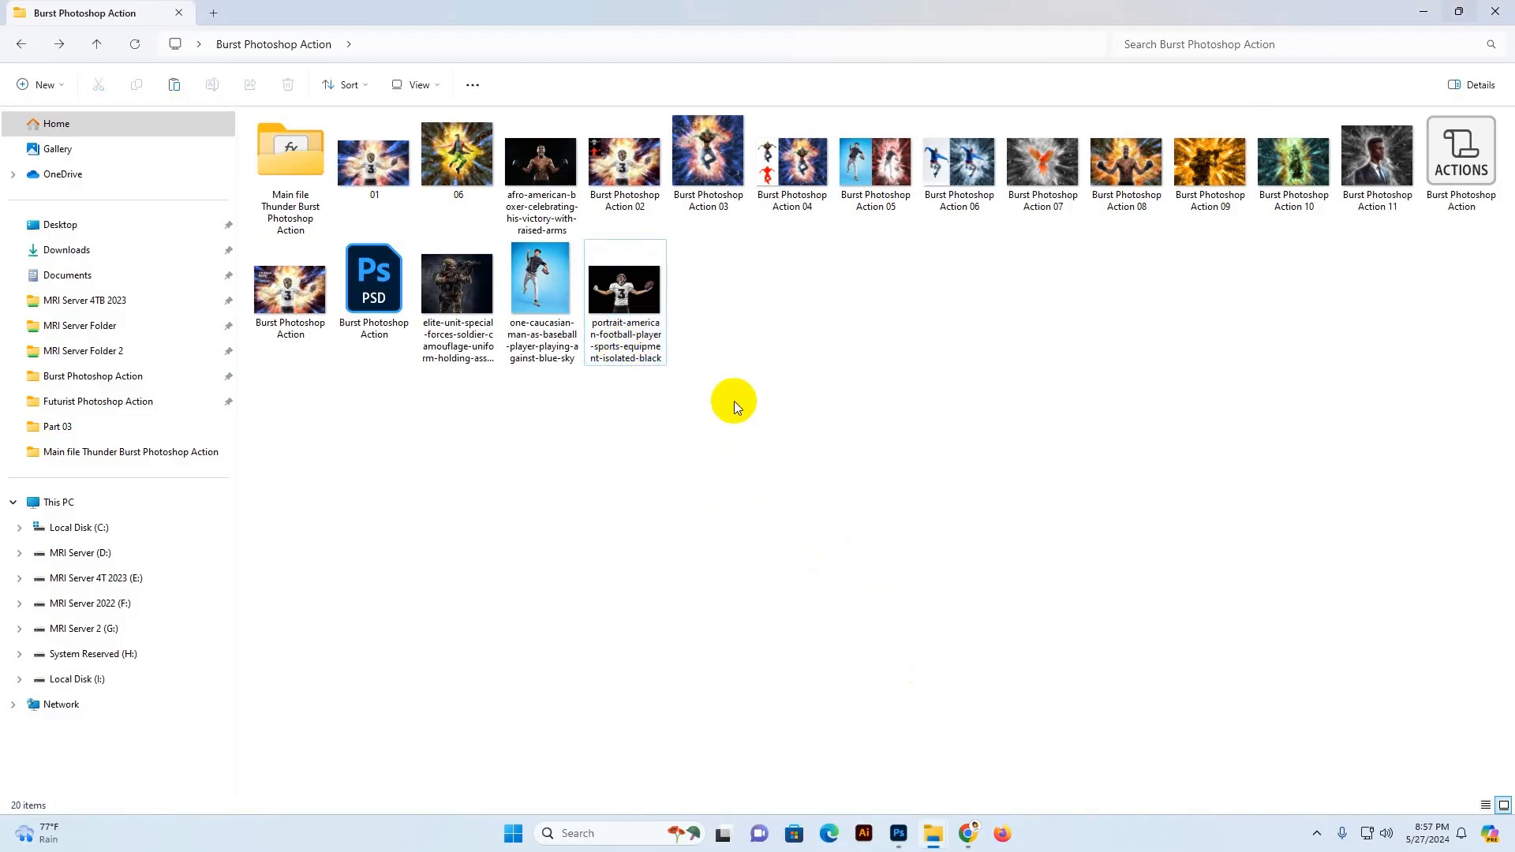
{"action": "left_click", "coordinate": [560, 177]}
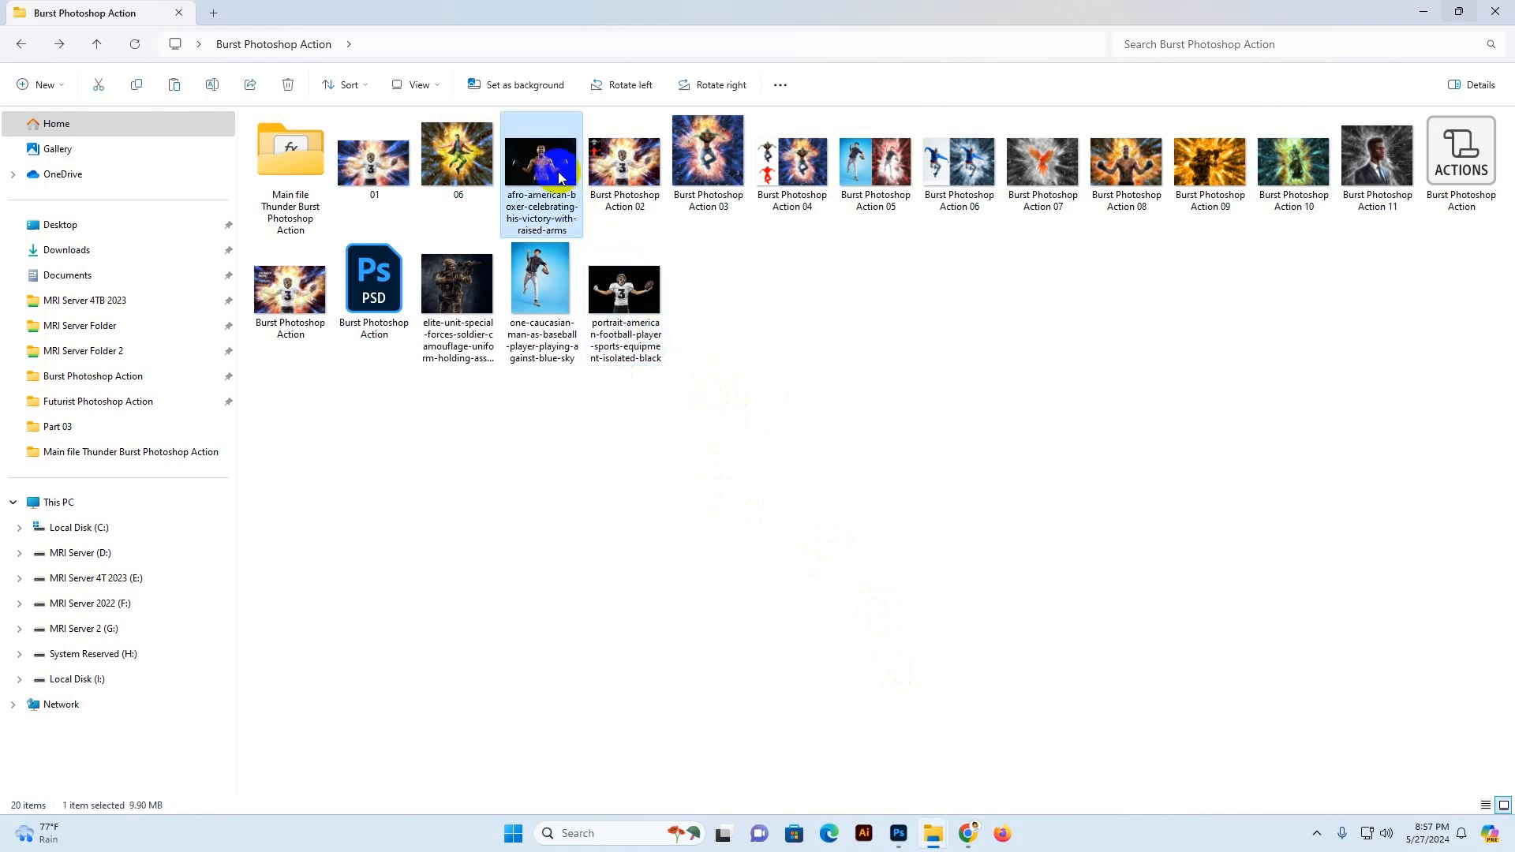
{"action": "left_click", "coordinate": [539, 292]}
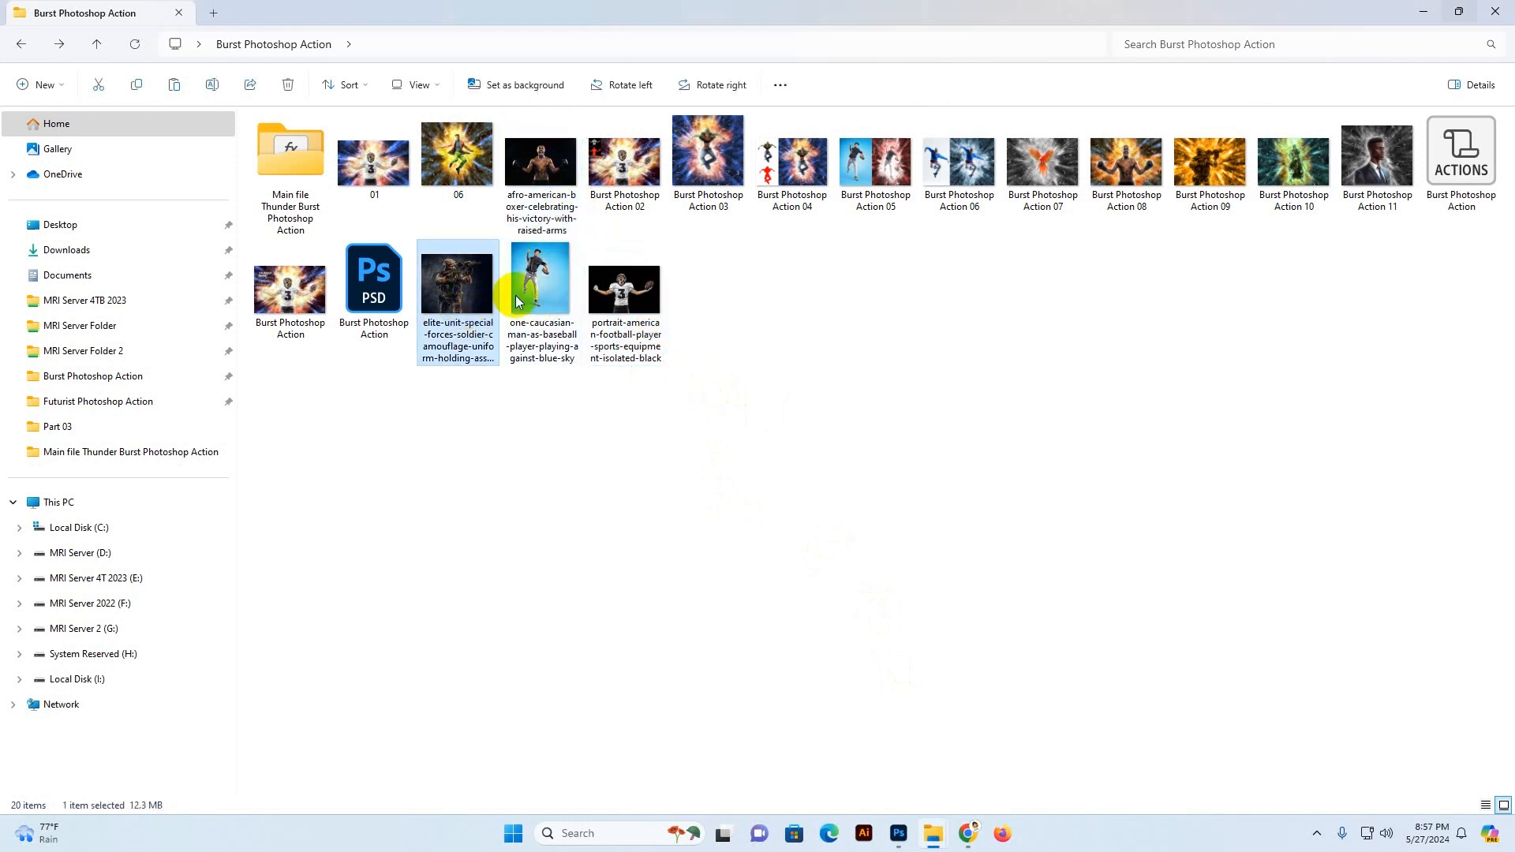
{"action": "left_click_drag", "start_coordinate": [497, 348], "coordinate": [835, 348]}
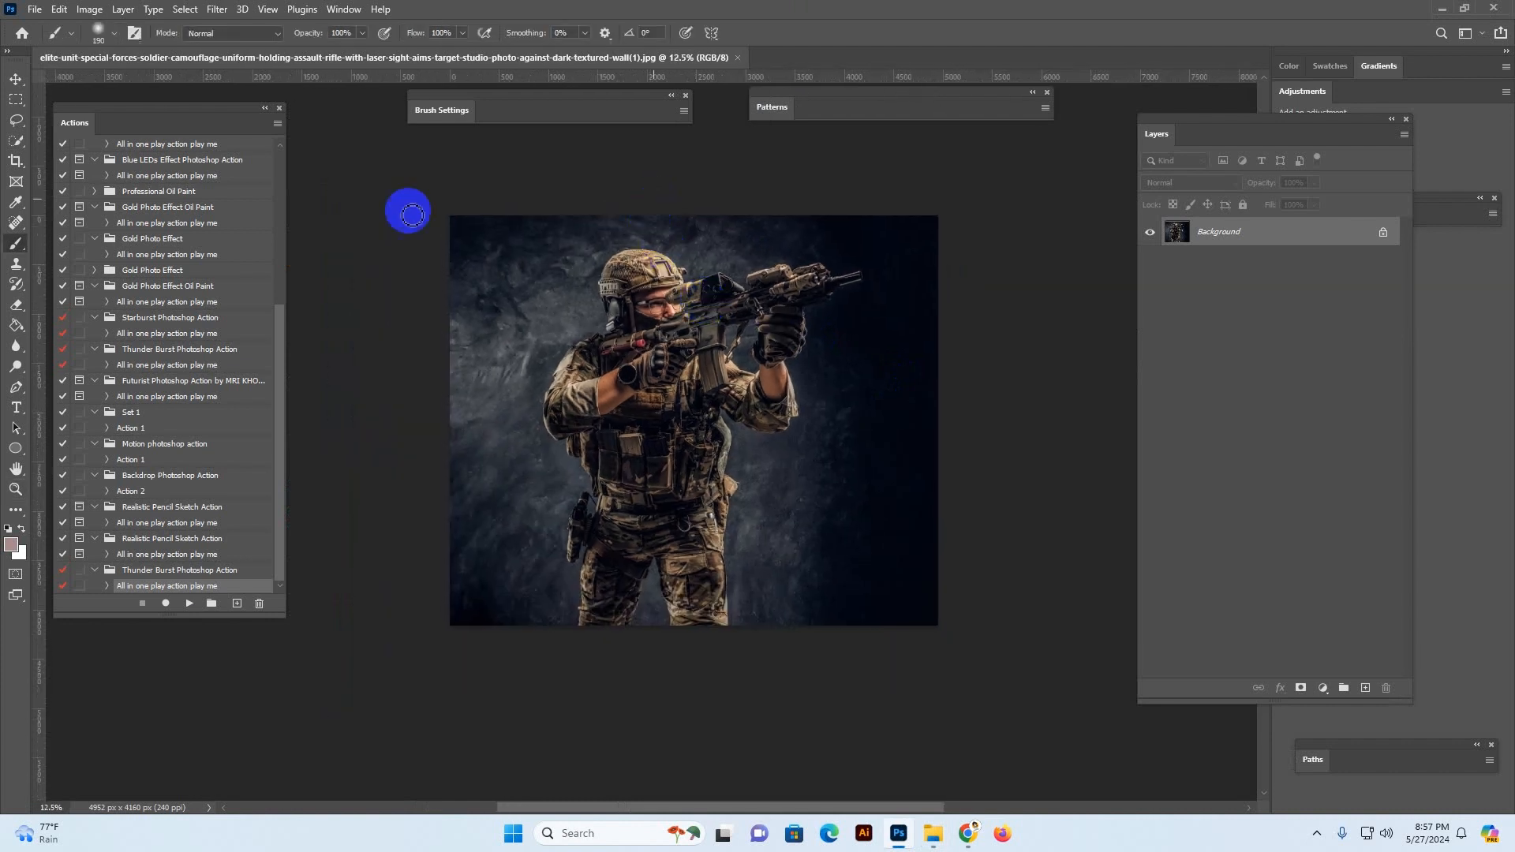
Extend the soldier photo's canvas above and on both sides with the Crop tool to about 6344 by 4928 px
{"action": "left_click", "coordinate": [15, 80]}
{"action": "left_click", "coordinate": [16, 162]}
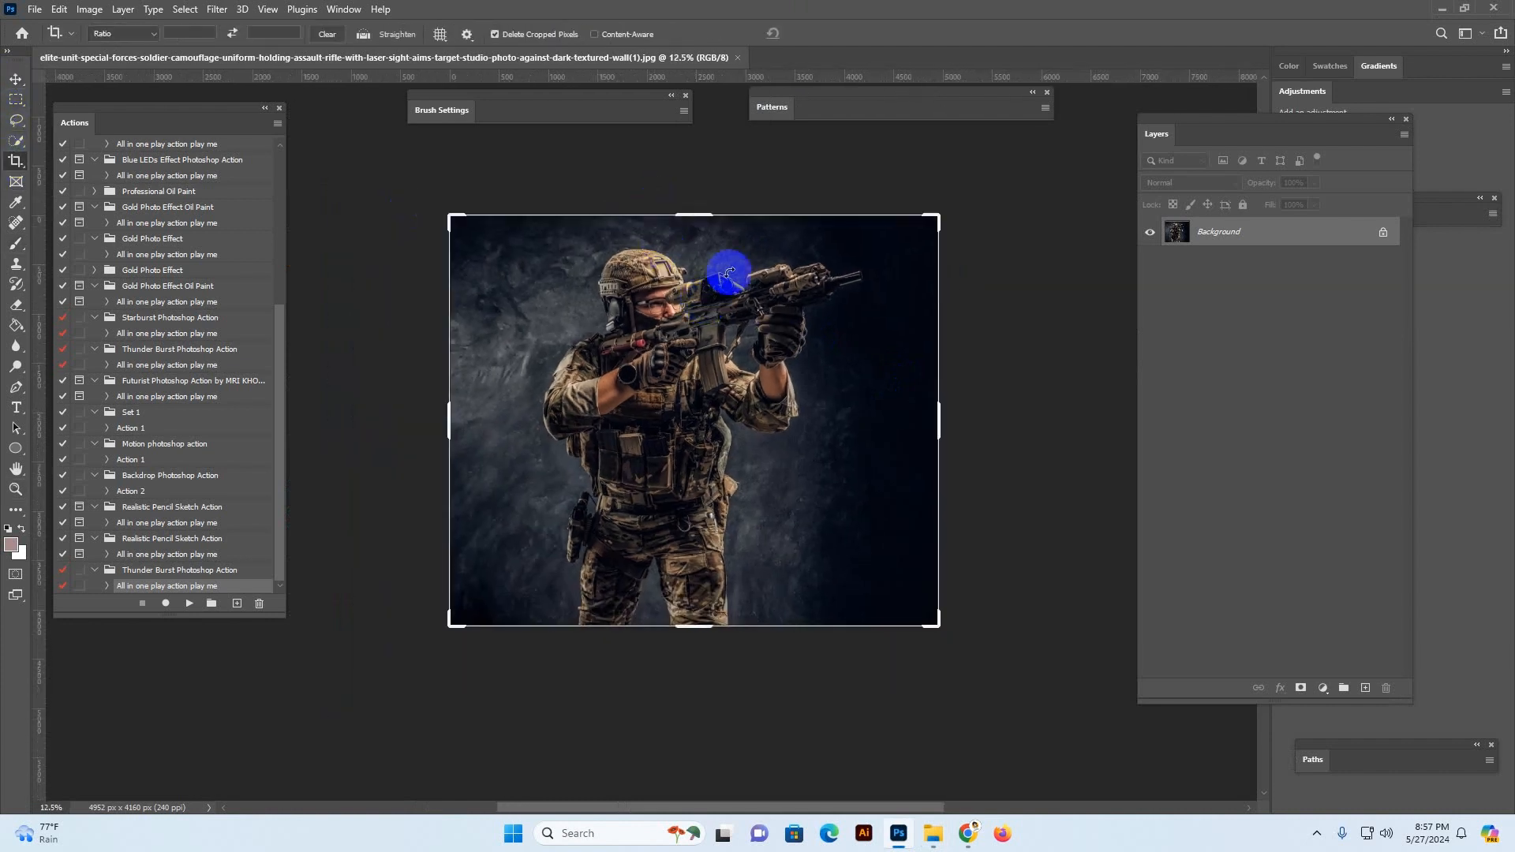
{"action": "left_click_drag", "start_coordinate": [692, 214], "coordinate": [687, 178]}
{"action": "left_click_drag", "start_coordinate": [942, 424], "coordinate": [971, 419]}
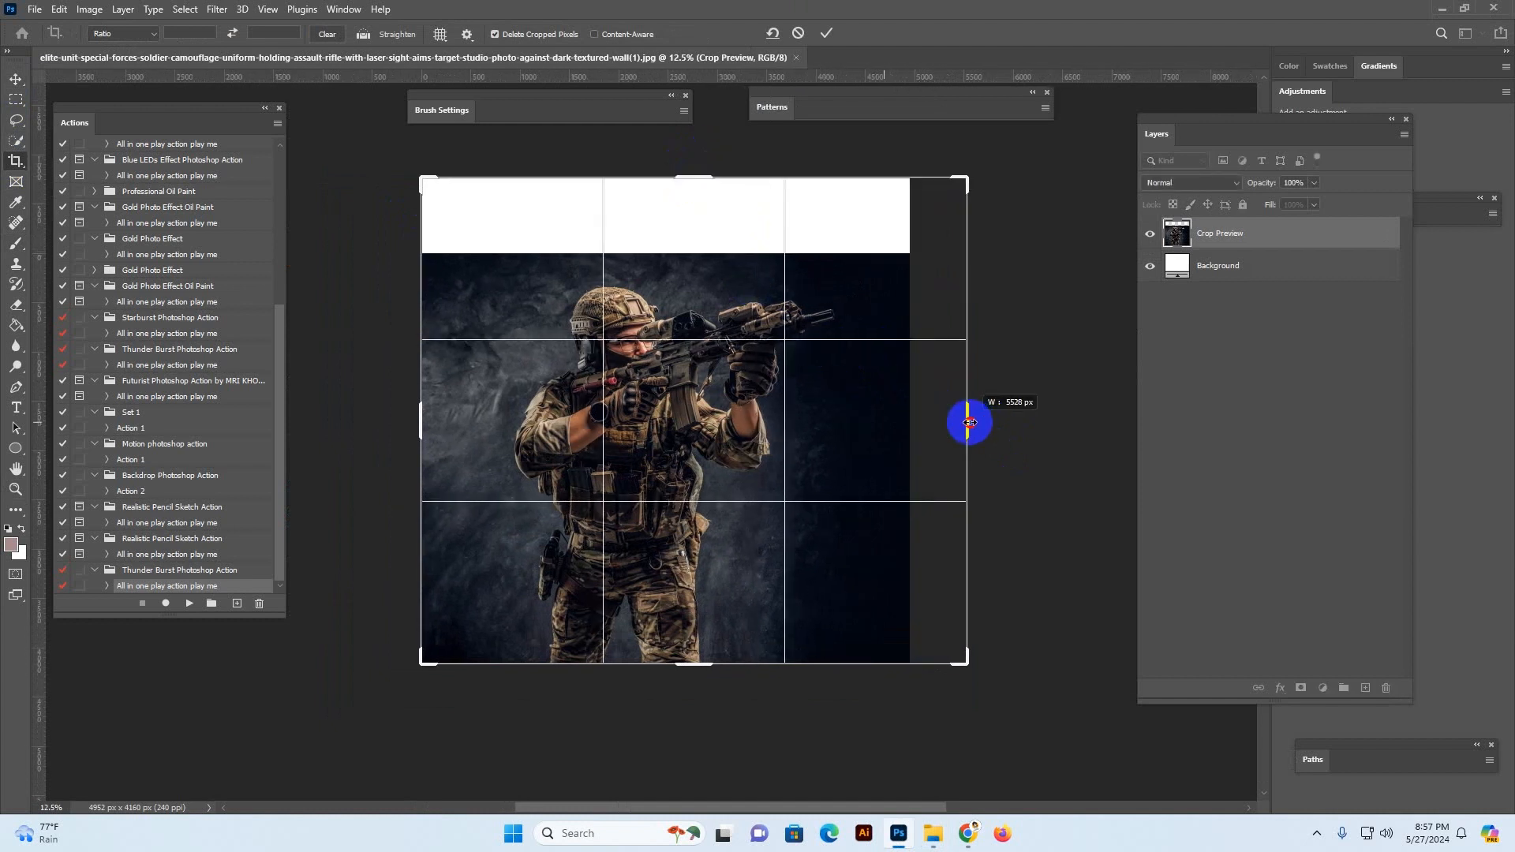
{"action": "left_click_drag", "start_coordinate": [420, 428], "coordinate": [389, 423]}
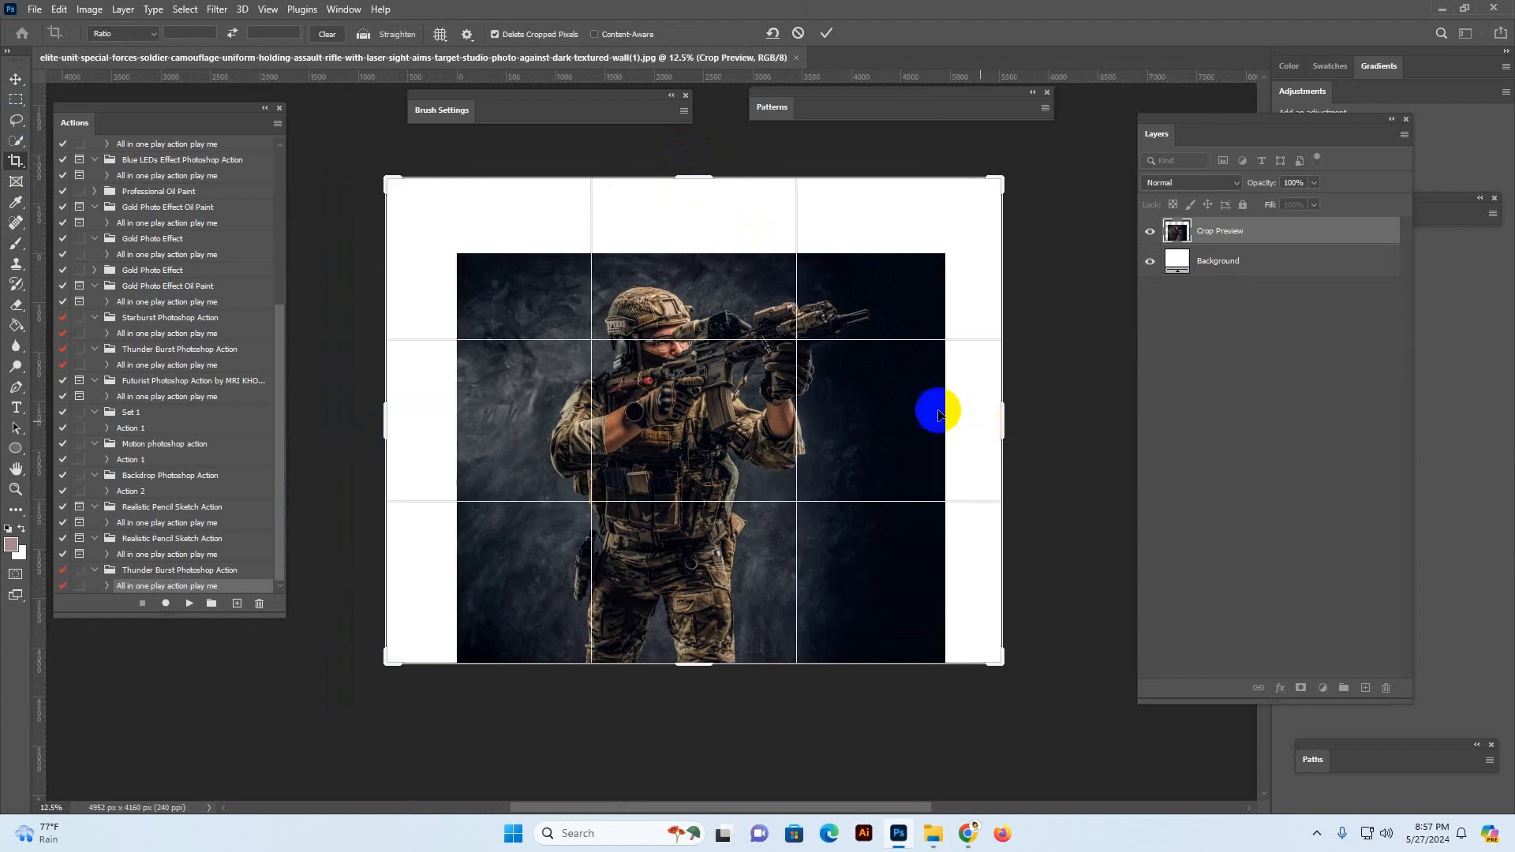
{"action": "left_click_drag", "start_coordinate": [1009, 422], "coordinate": [1011, 416]}
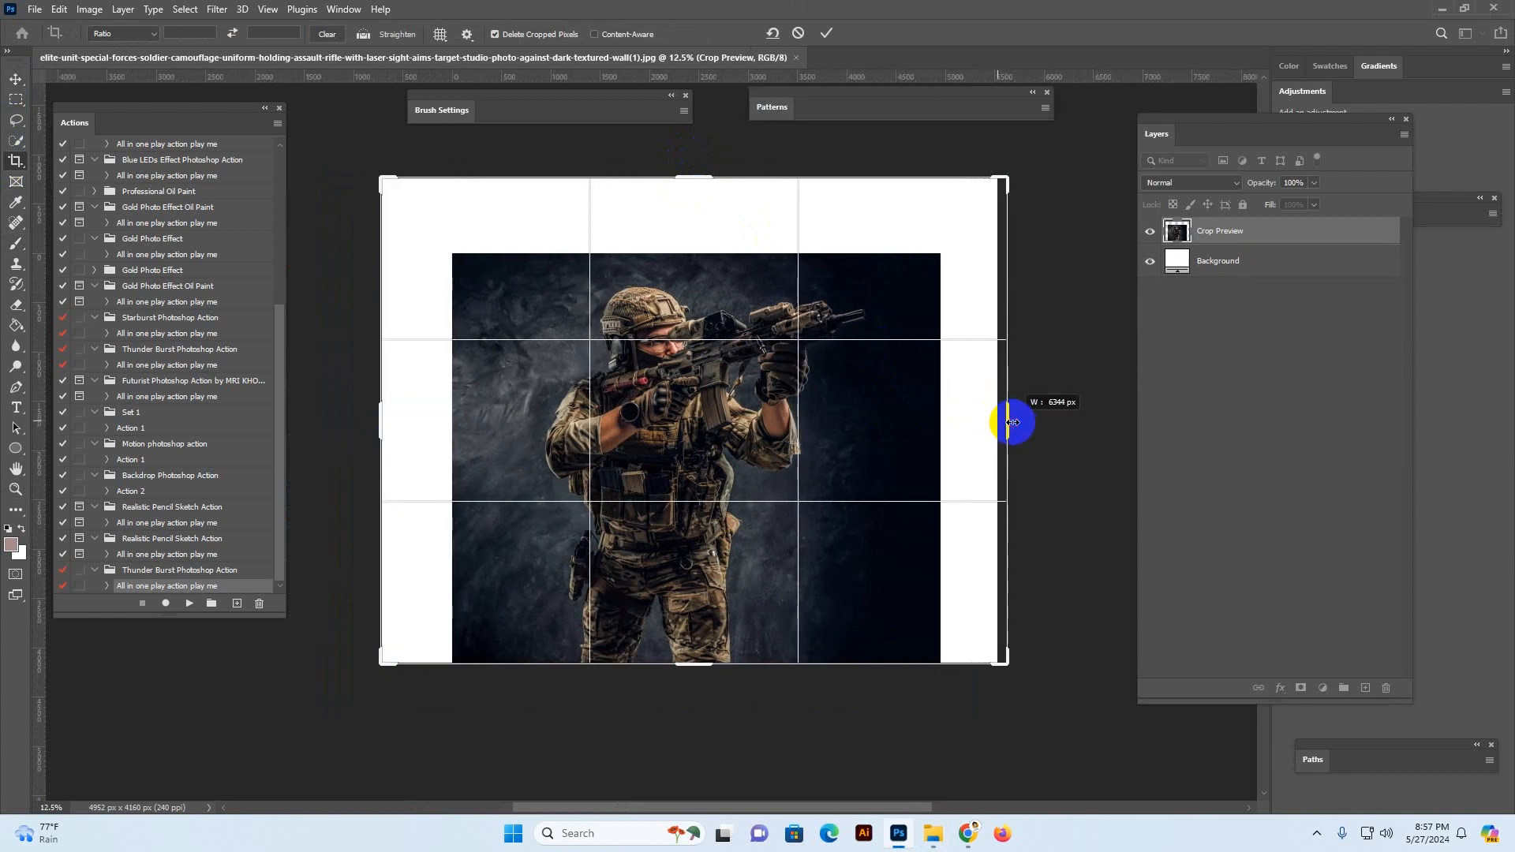
{"action": "left_click", "coordinate": [16, 79]}
Resize the soldier image to a width of 3500 px with the proportions linked
{"action": "left_click", "coordinate": [84, 9]}
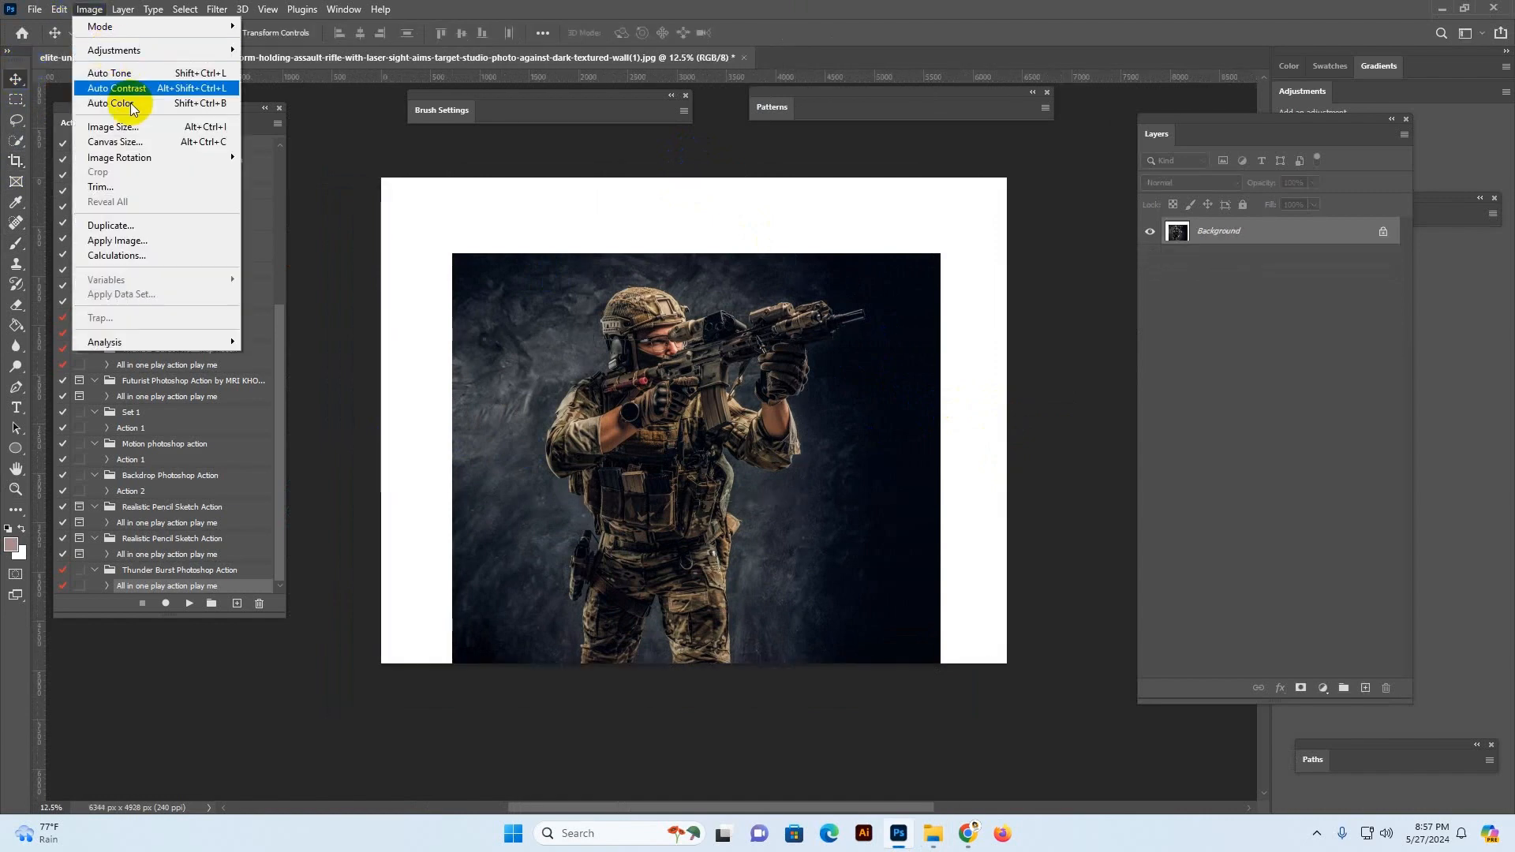
{"action": "left_click", "coordinate": [119, 129]}
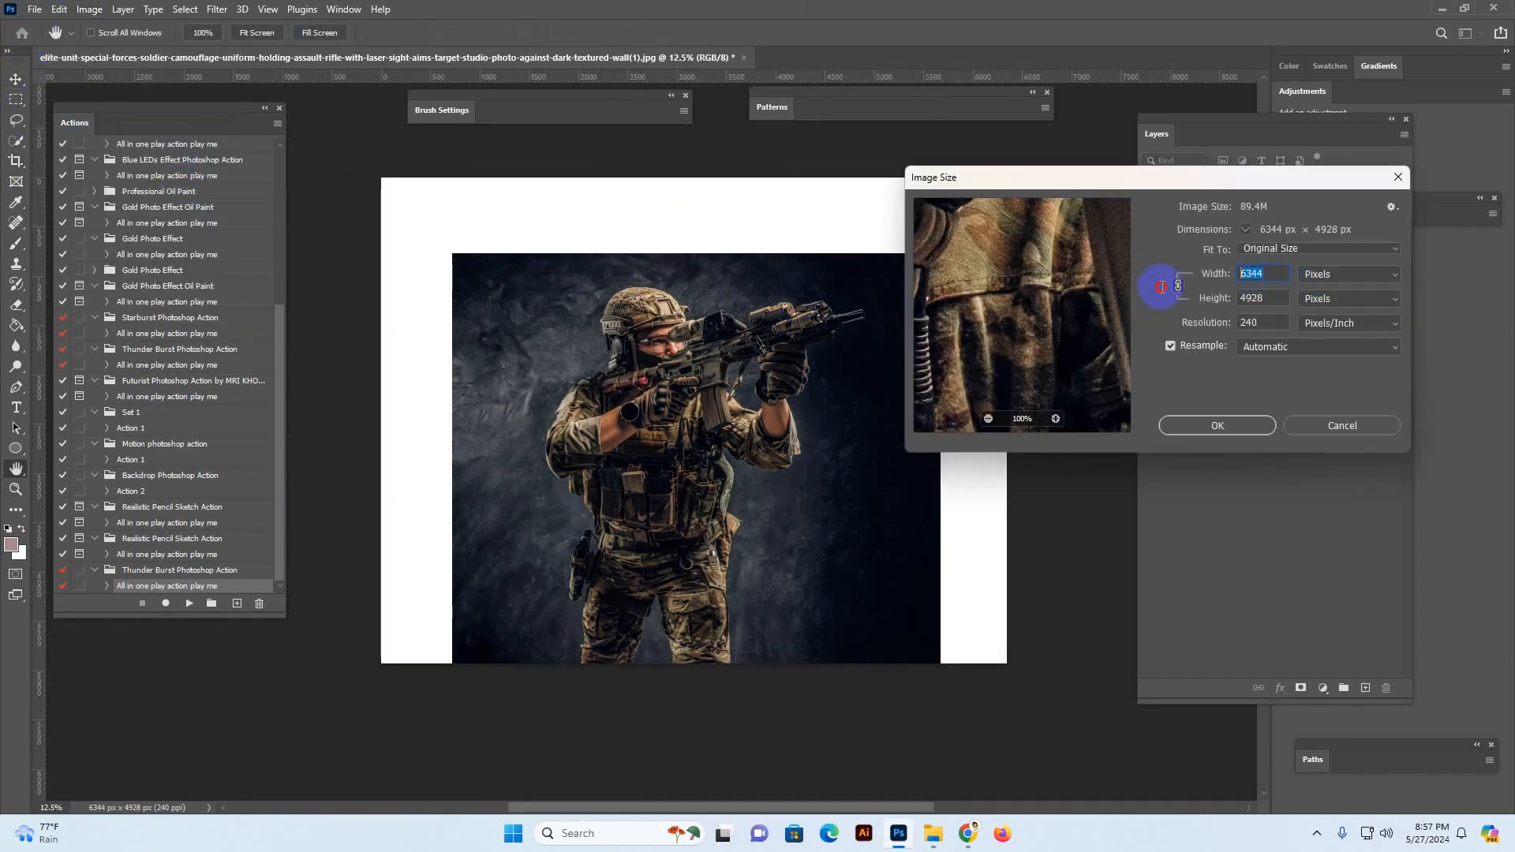
{"action": "type", "text": "3500"}
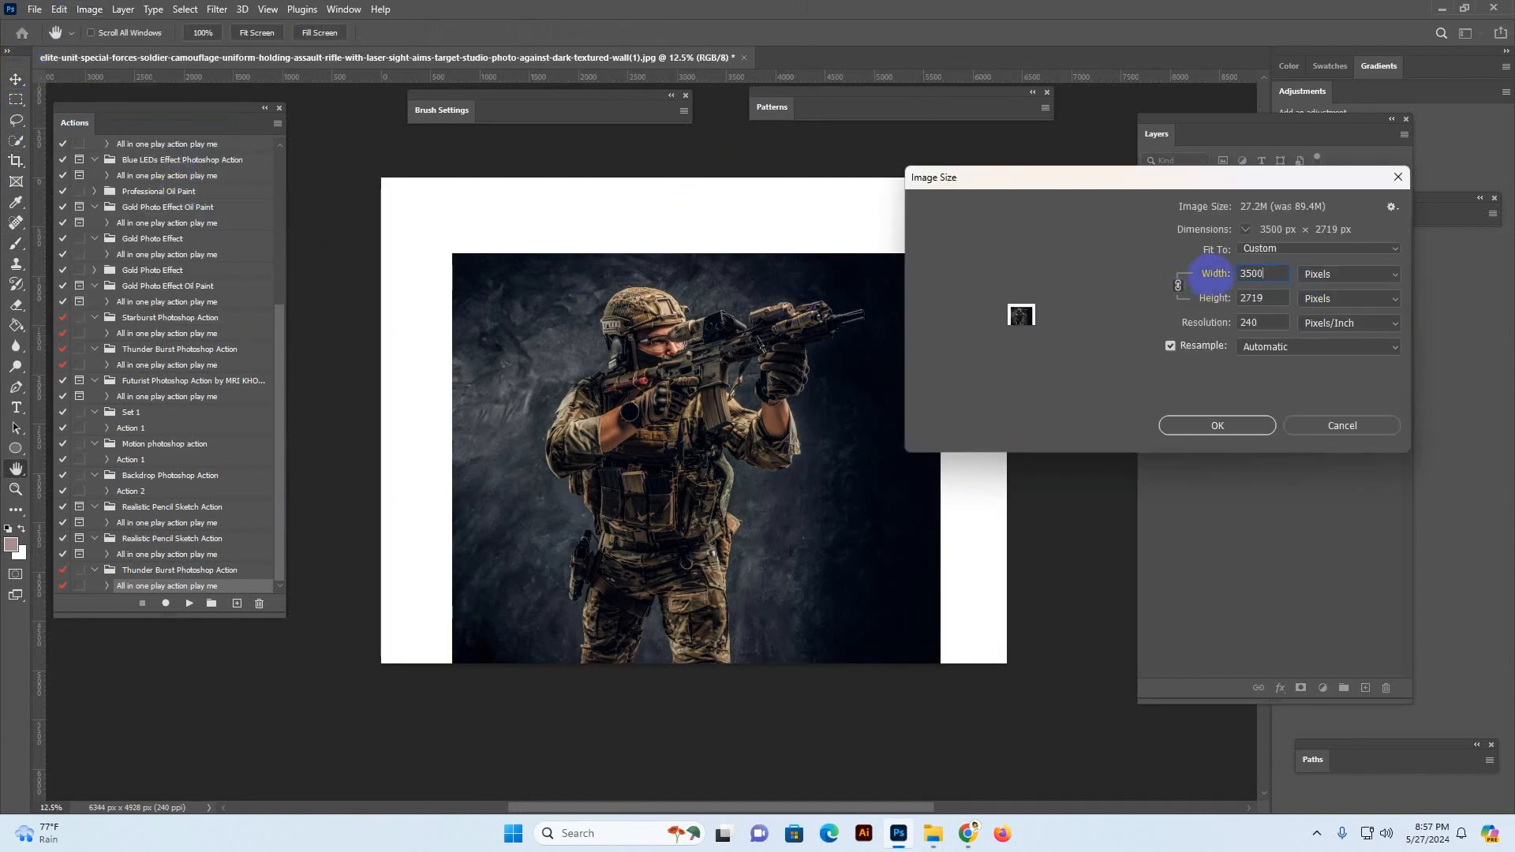
{"action": "left_click", "coordinate": [1217, 426]}
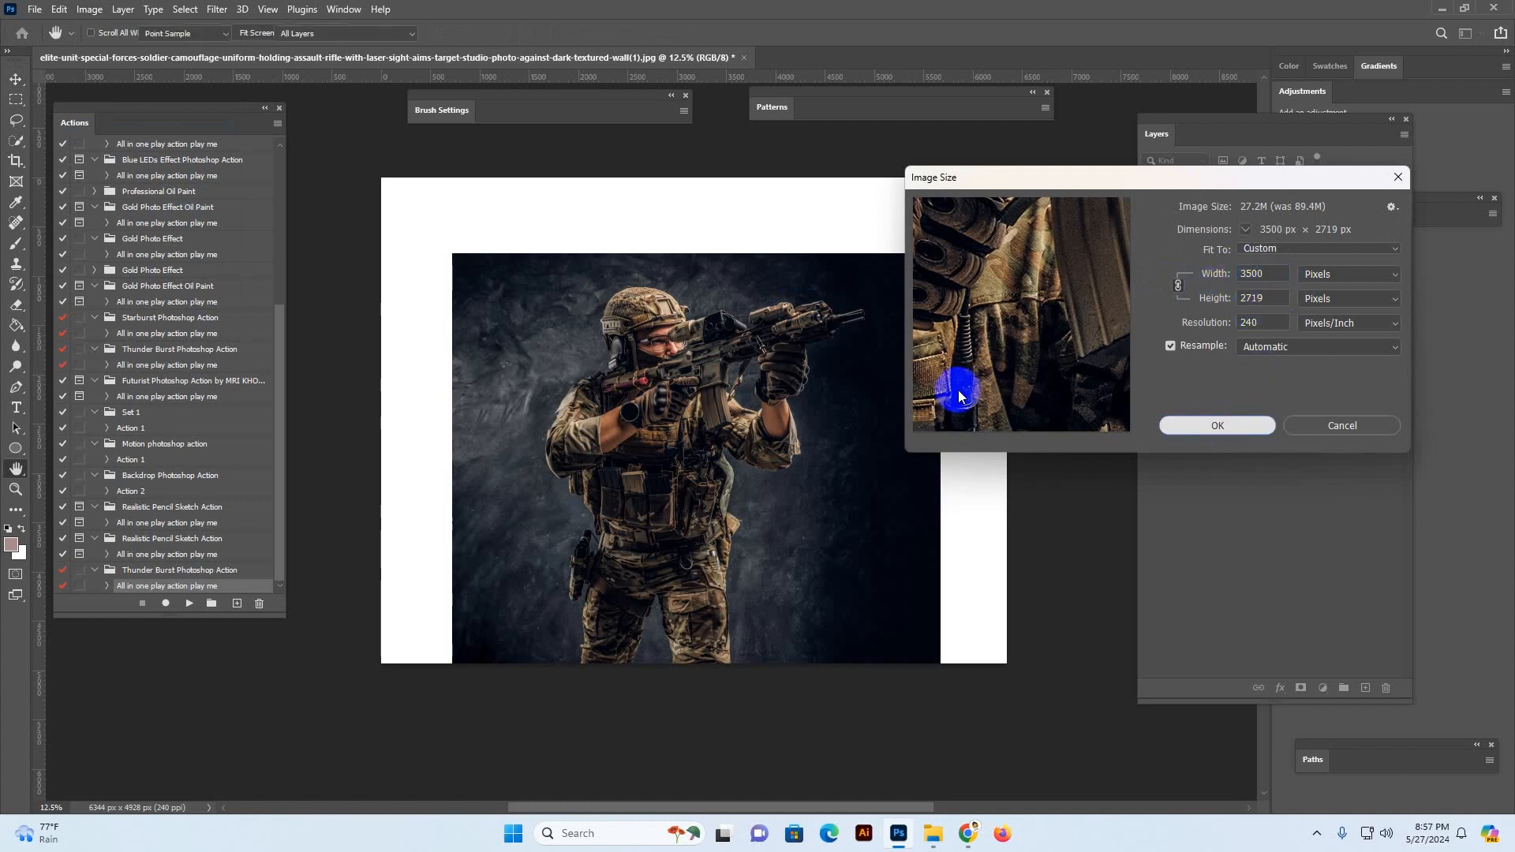
Select the soldier automatically with Select Subject
{"action": "key", "text": "z"}
{"action": "left_click", "coordinate": [567, 310]}
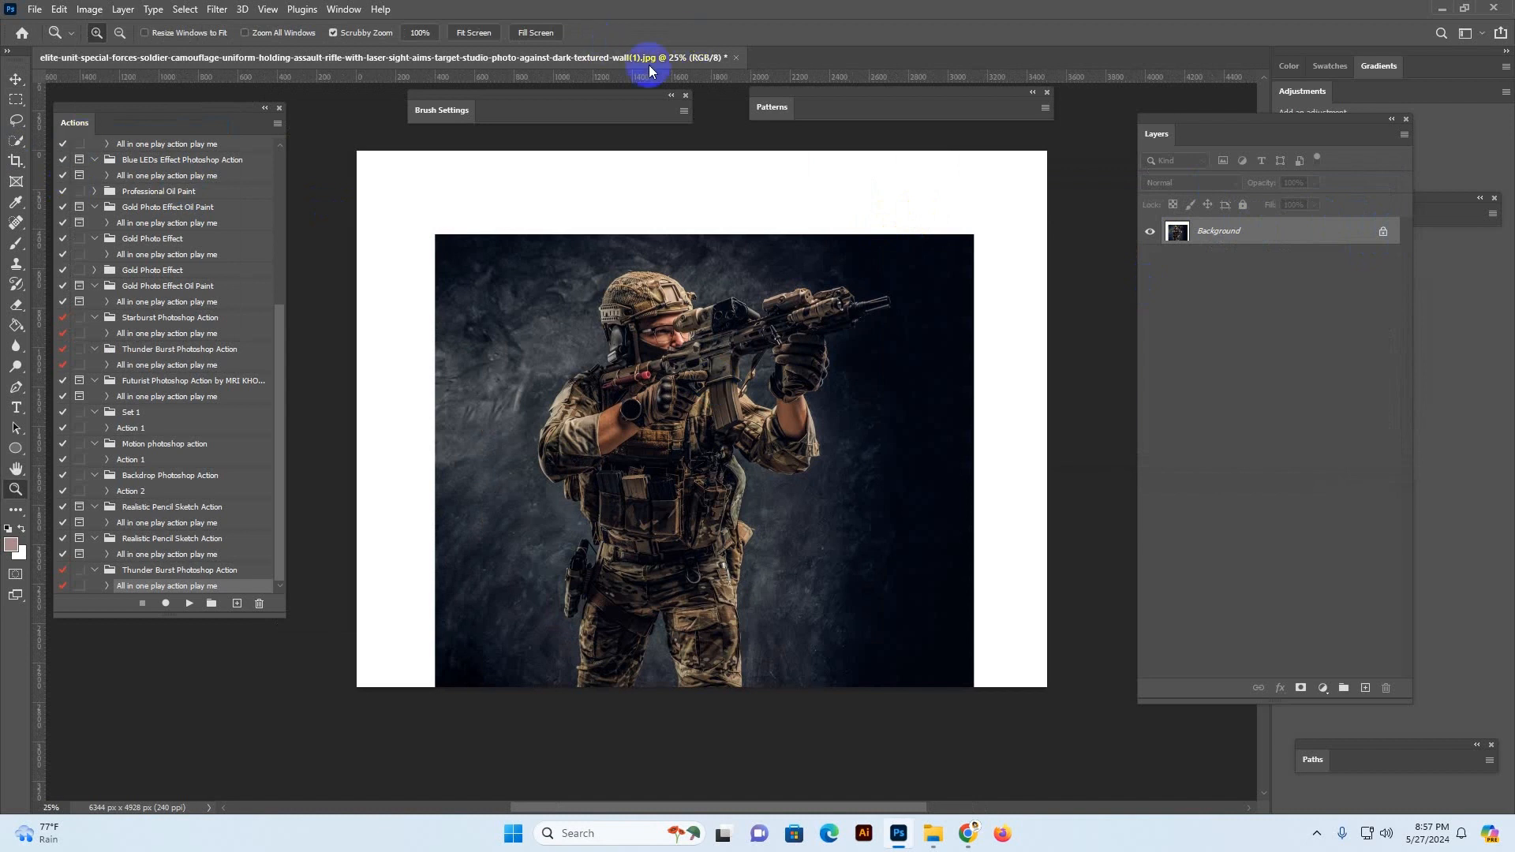
{"action": "left_click", "coordinate": [24, 142]}
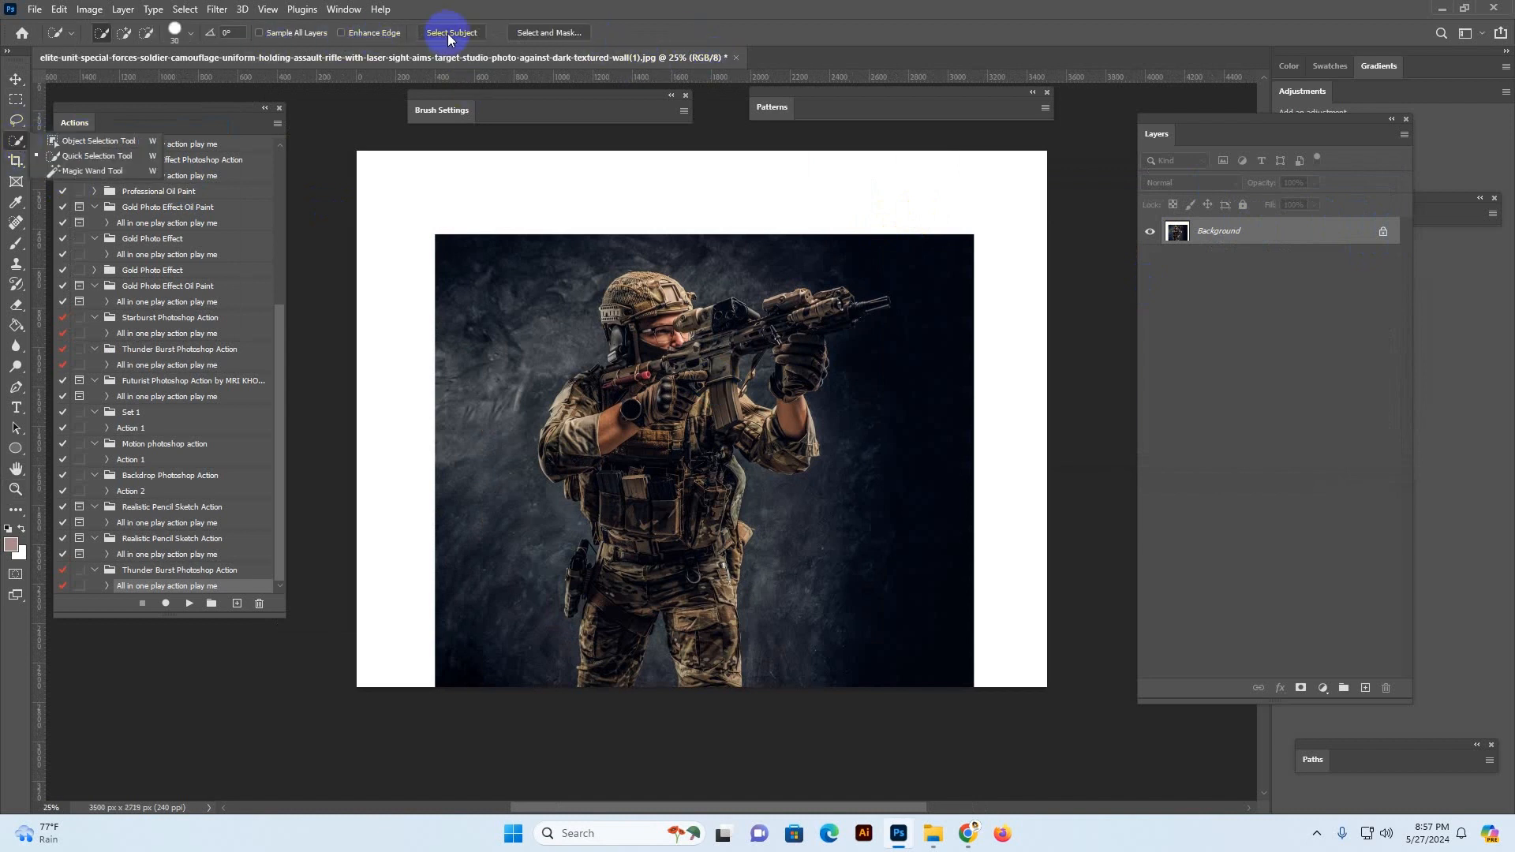
{"action": "left_click", "coordinate": [485, 32]}
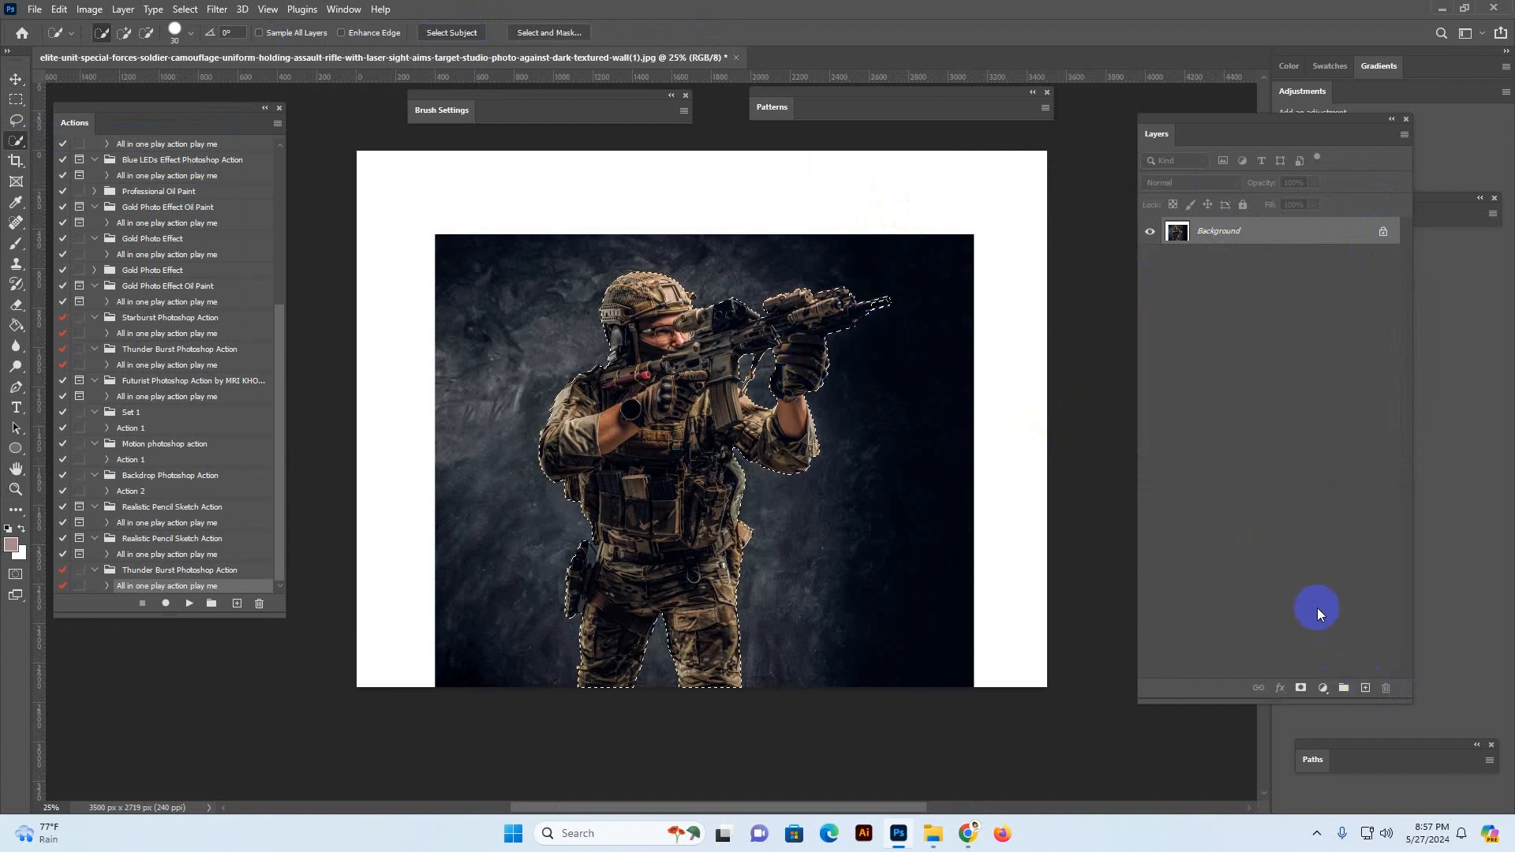
Add a new layer above the Background and name it brush
{"action": "left_click", "coordinate": [1365, 687]}
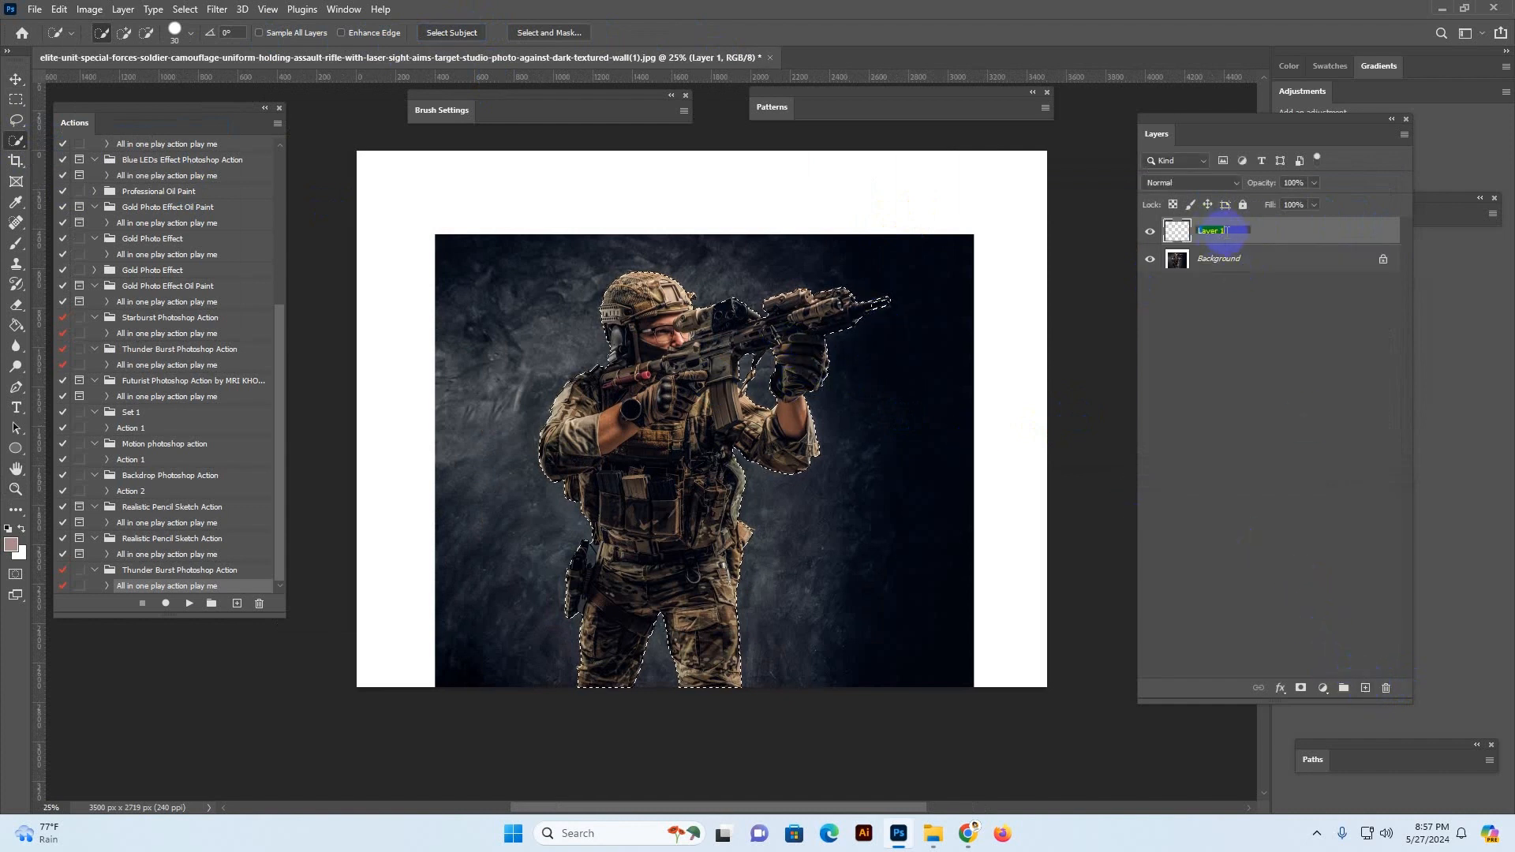
{"action": "type", "text": "brush"}
{"action": "key", "text": "Return"}
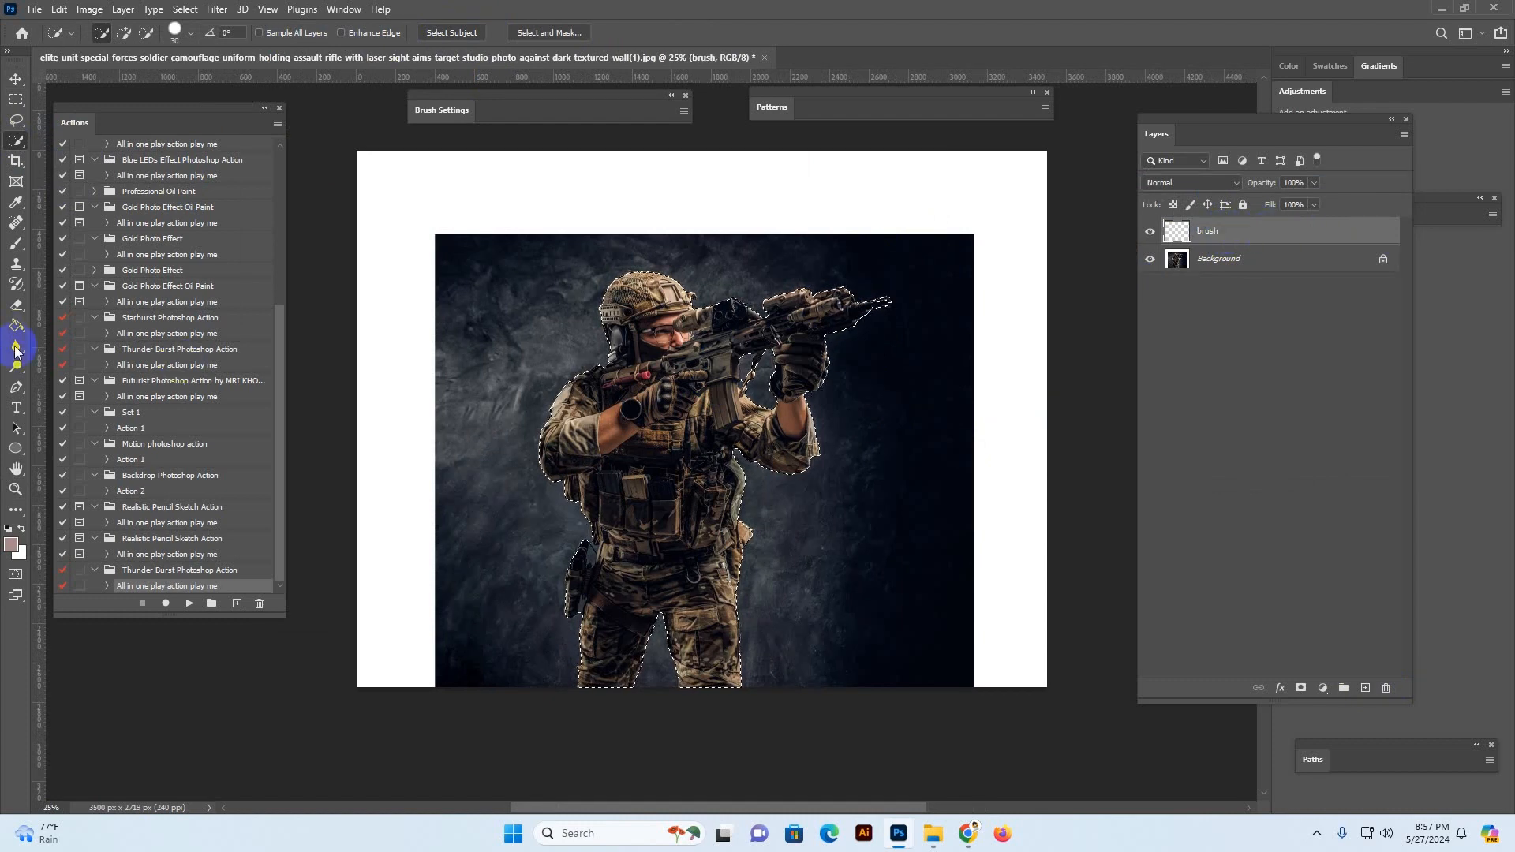
Fill the soldier selection on the brush layer with bright red using the Paint Bucket, and deselect
{"action": "left_click", "coordinate": [16, 325]}
{"action": "left_click", "coordinate": [9, 545]}
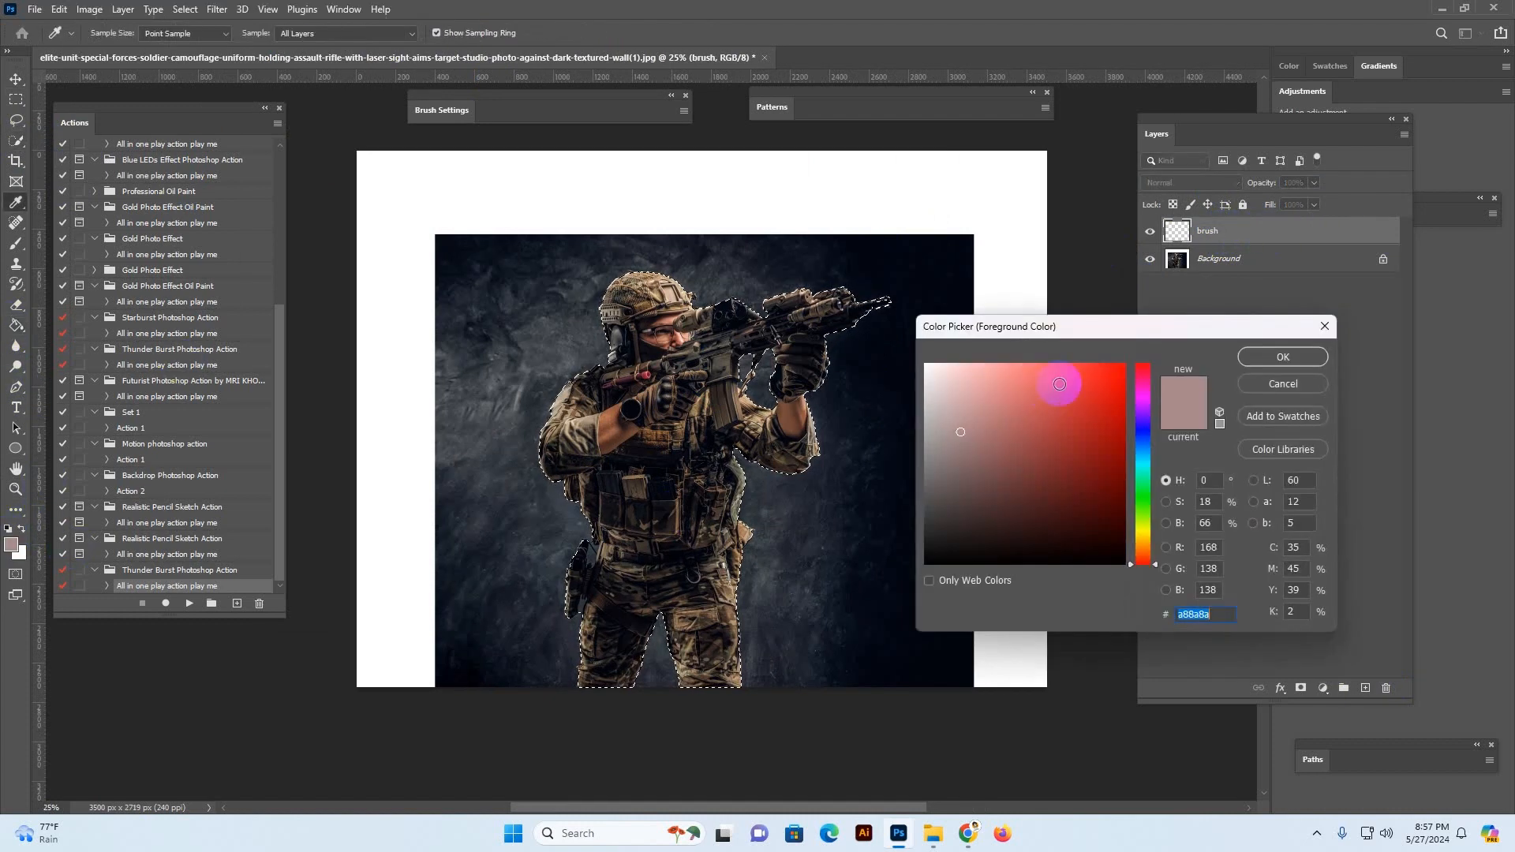
{"action": "left_click", "coordinate": [1066, 379]}
{"action": "left_click", "coordinate": [1259, 352]}
{"action": "left_click", "coordinate": [764, 341]}
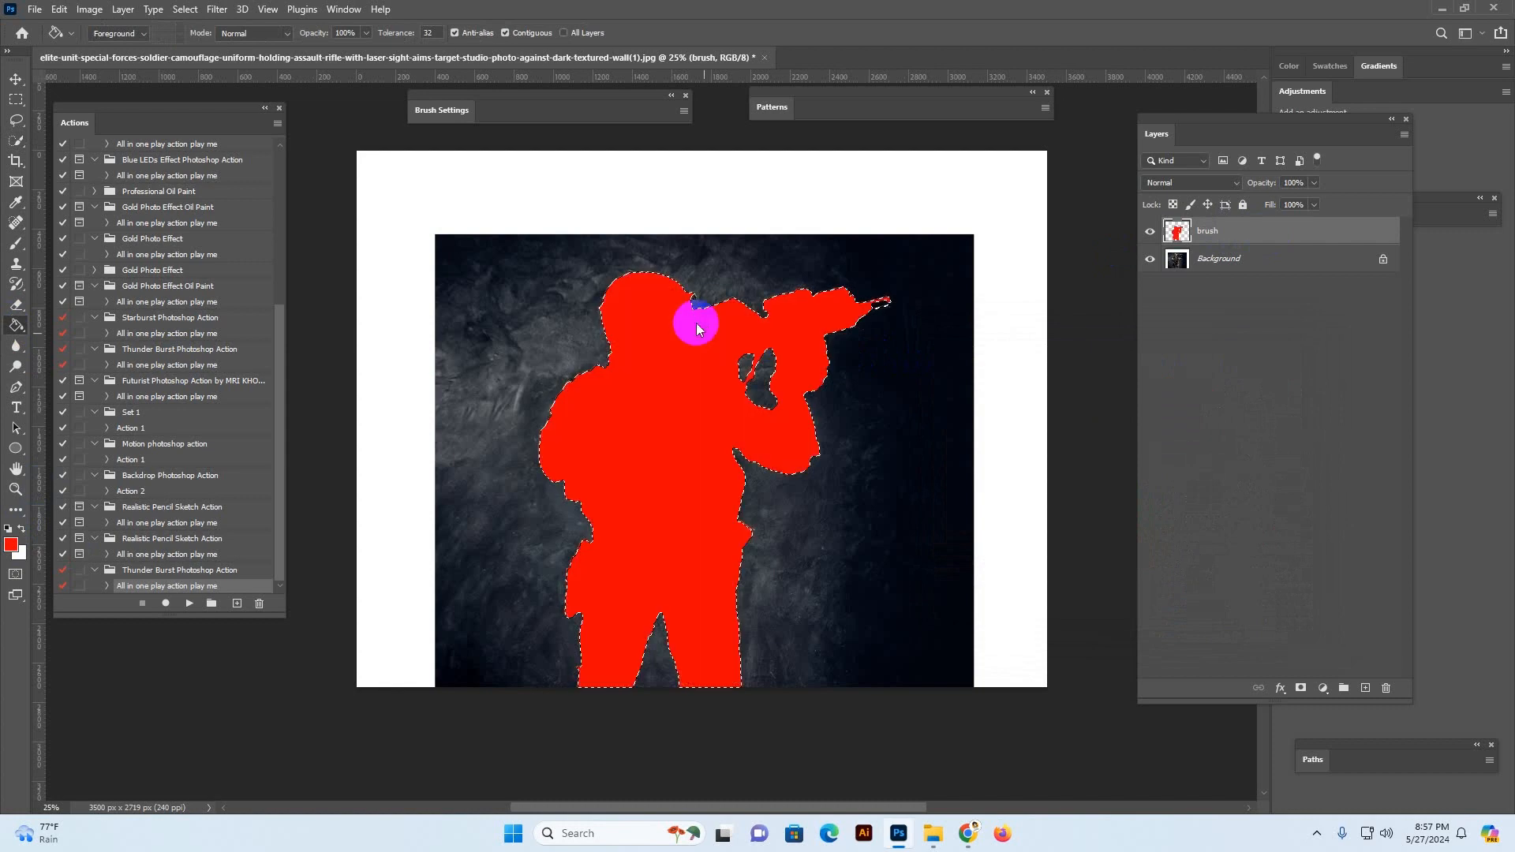
{"action": "left_click", "coordinate": [181, 10]}
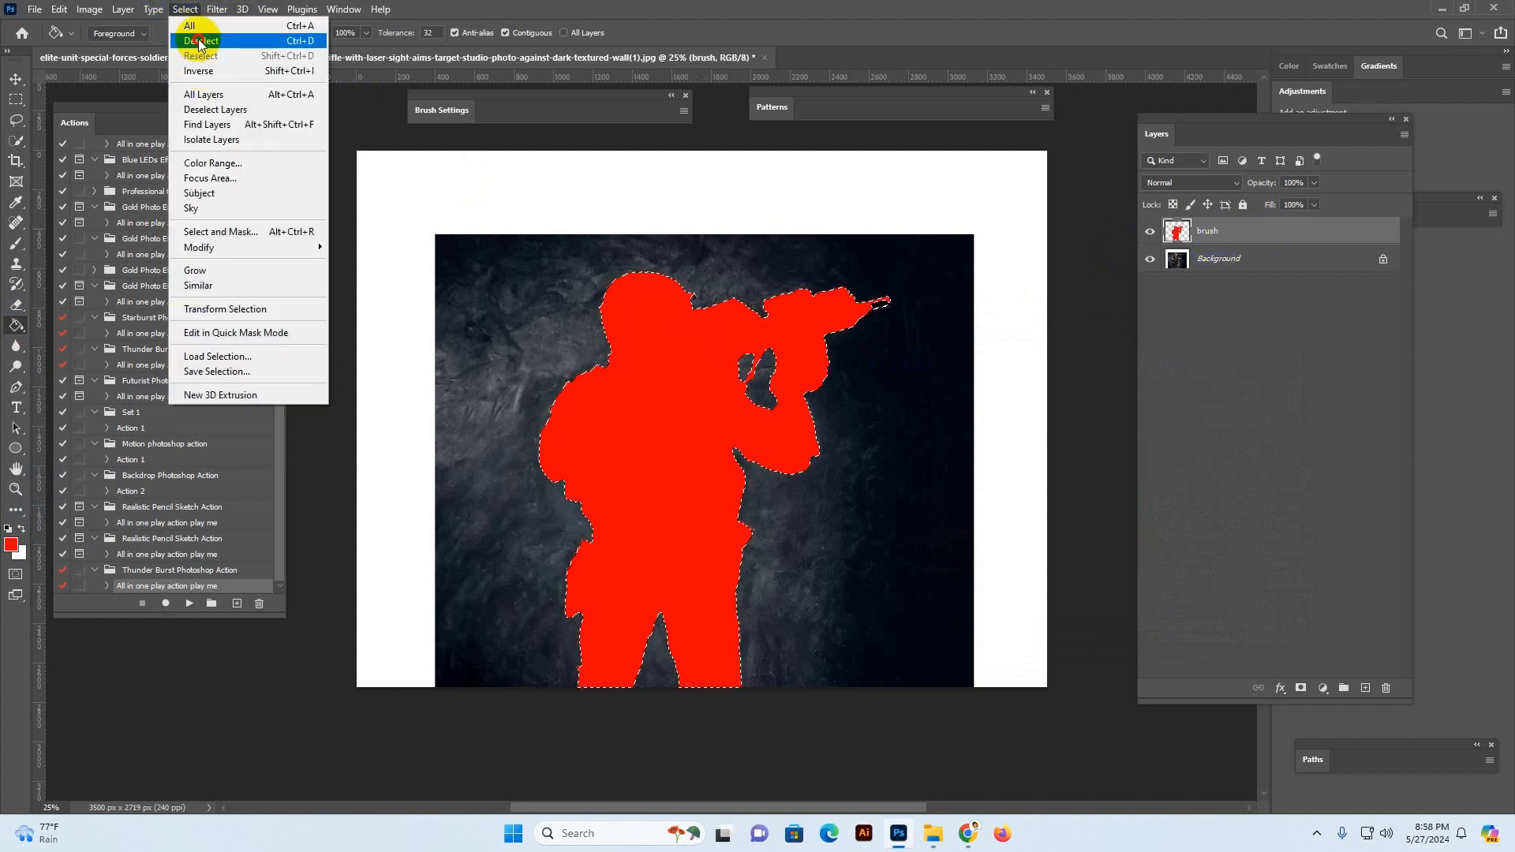
{"action": "left_click", "coordinate": [201, 40]}
{"action": "left_click", "coordinate": [16, 79]}
Reduce the Brush tool to 45 px and paint red over the gap in the rifle's muzzle on the brush layer
{"action": "key", "text": "z"}
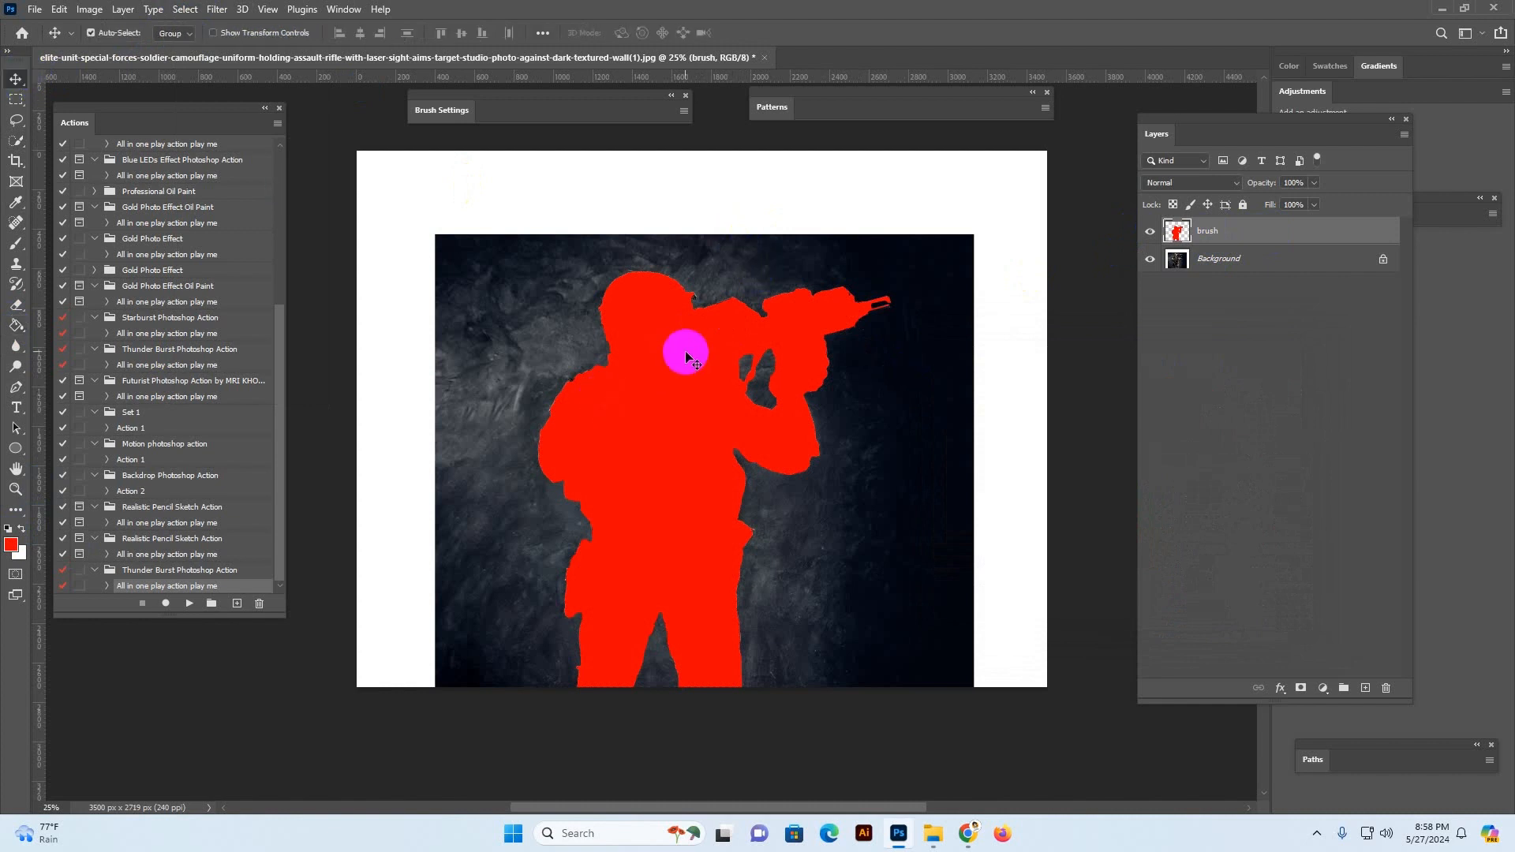
{"action": "left_click", "coordinate": [780, 346]}
{"action": "left_click", "coordinate": [16, 243]}
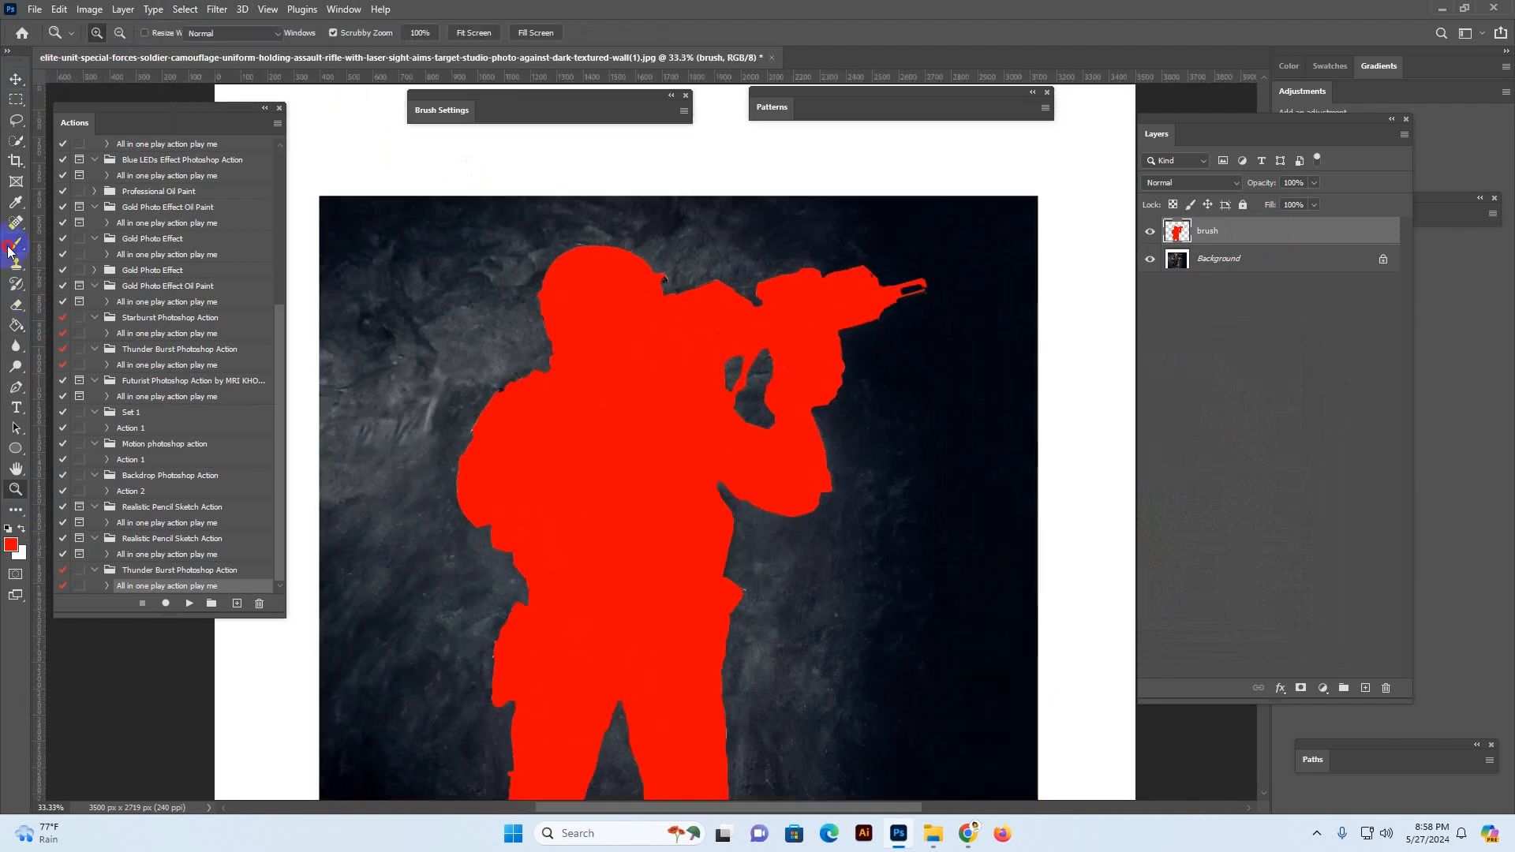
{"action": "key", "text": "bracketleft"}
{"action": "key", "text": "bracketleft"}
{"action": "key", "text": "bracketleft"}
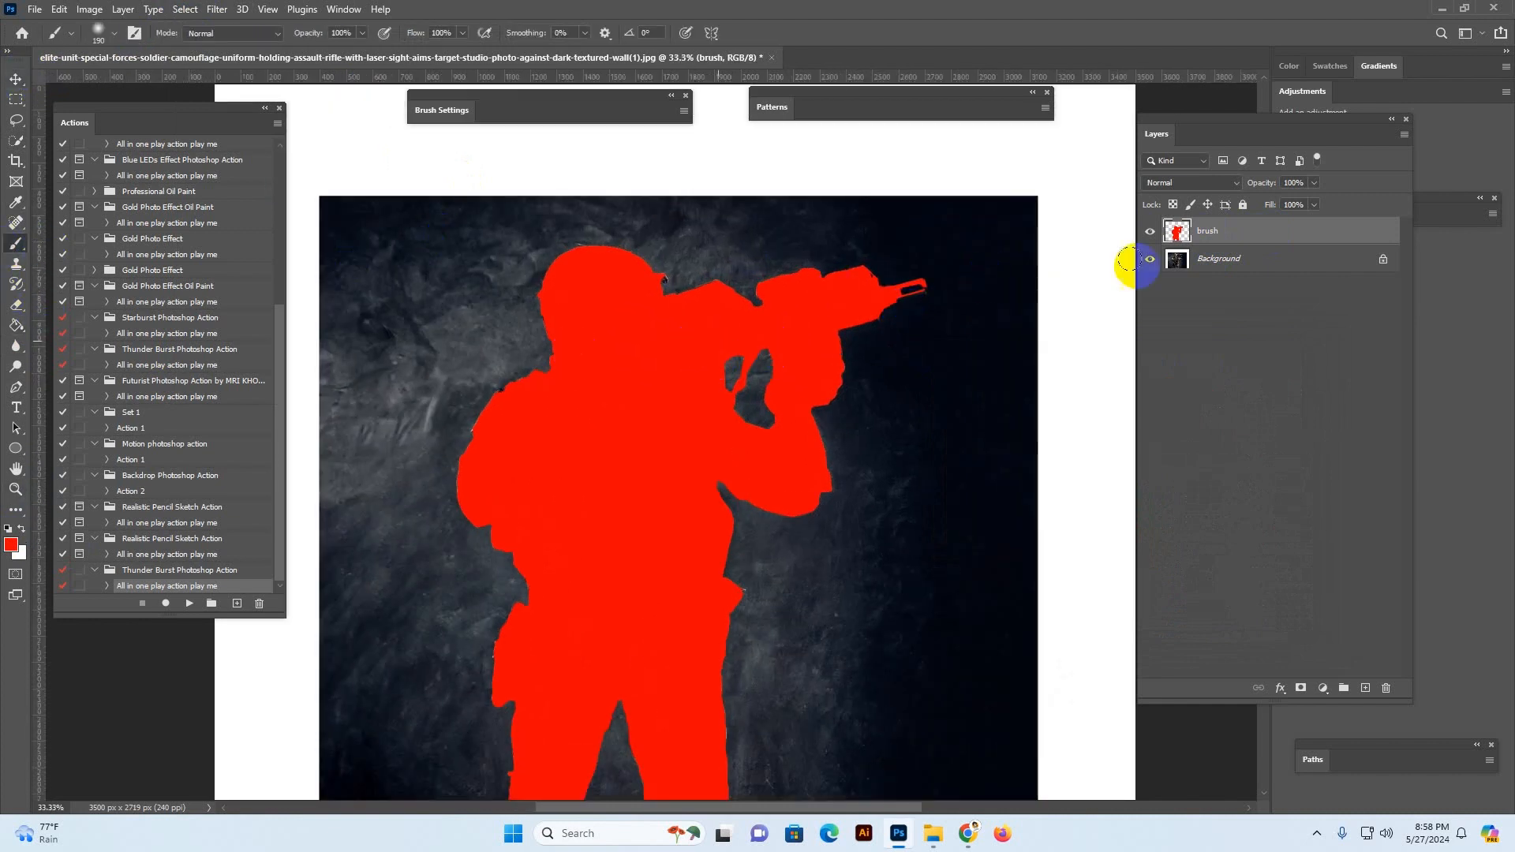
{"action": "key", "text": "bracketleft"}
{"action": "left_click_drag", "start_coordinate": [900, 293], "coordinate": [928, 294]}
{"action": "key", "text": "bracketleft"}
{"action": "key", "text": "bracketleft"}
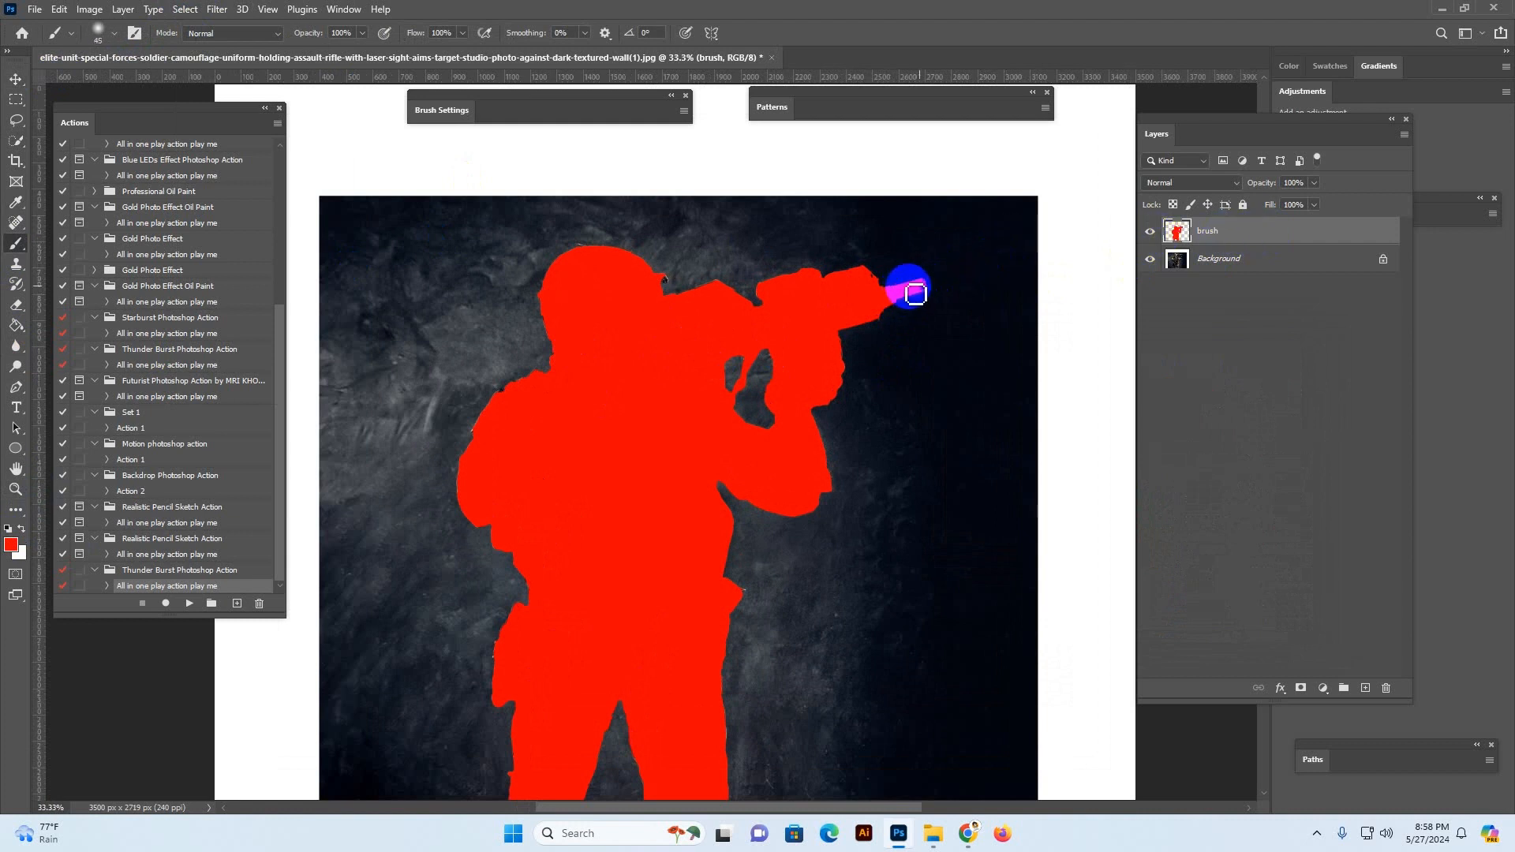
Choose a hard round brush and smooth the red silhouette's edges along the helmet, shoulder and supporting arm
{"action": "right_click", "coordinate": [802, 301]}
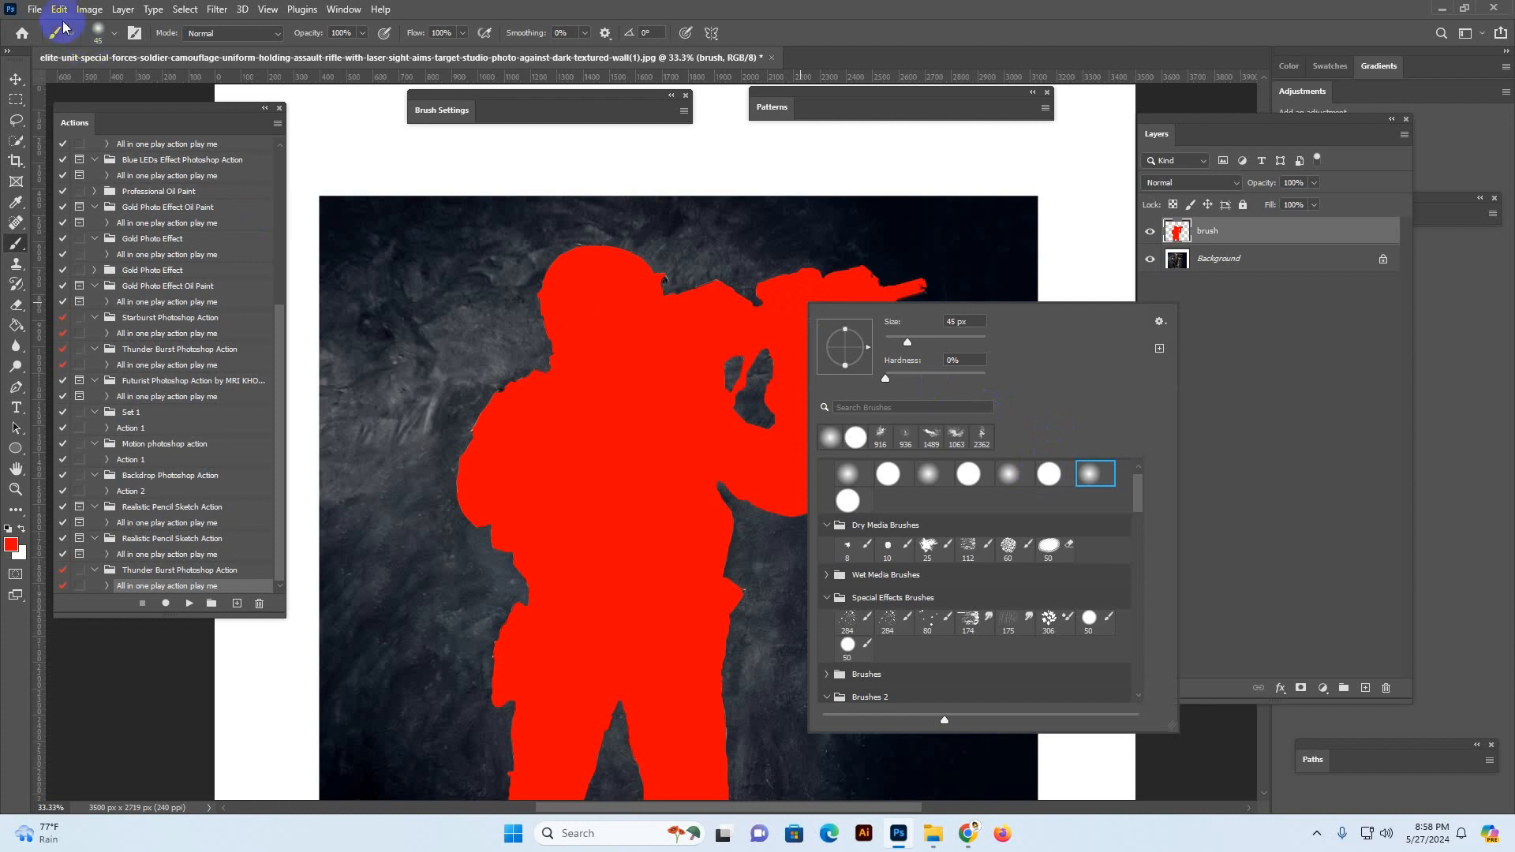
{"action": "left_click", "coordinate": [103, 34]}
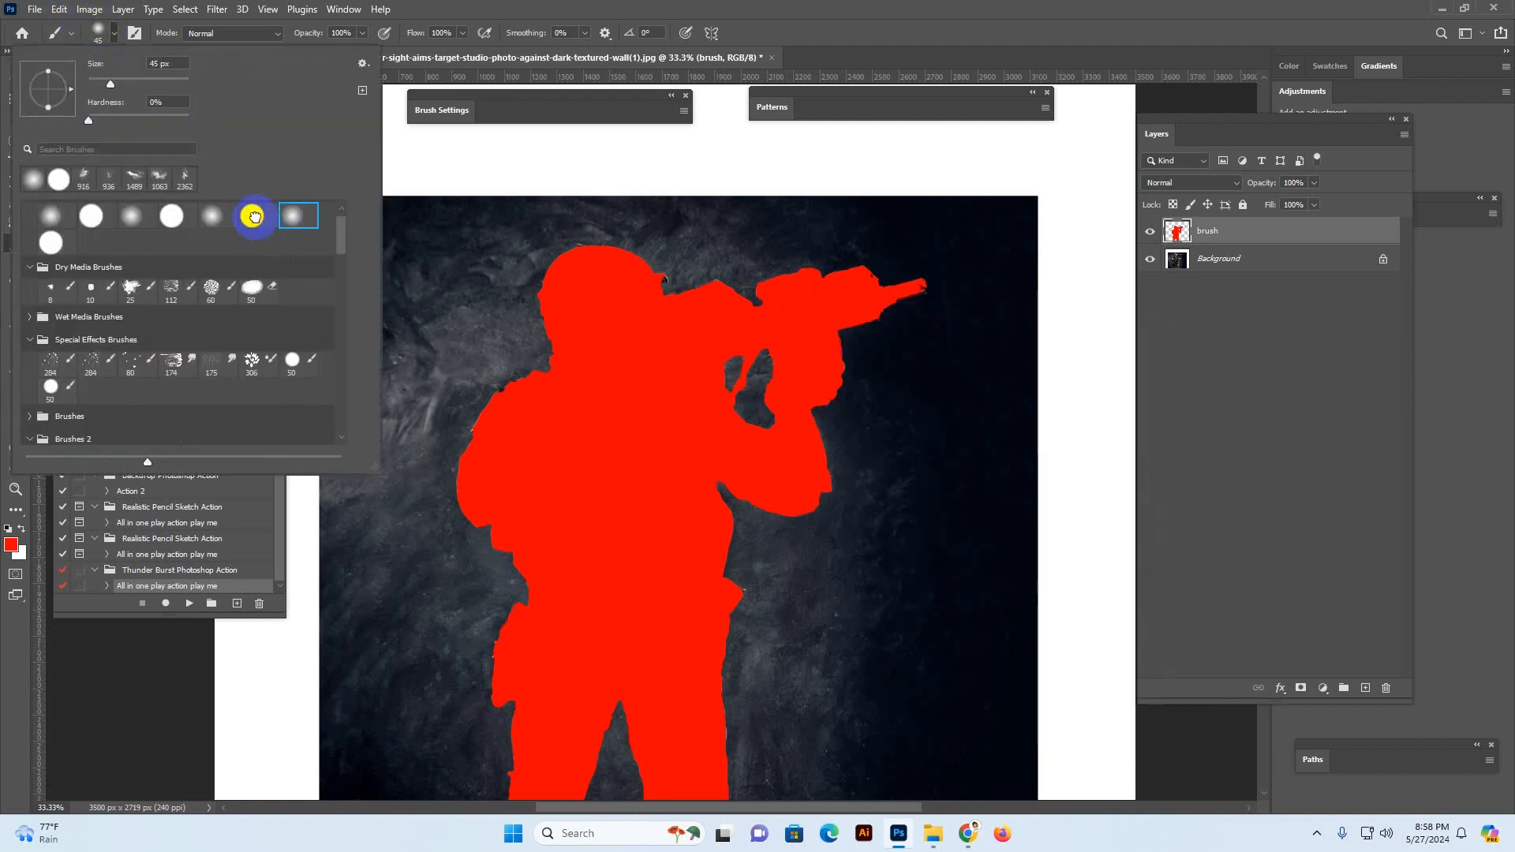
{"action": "left_click", "coordinate": [254, 216]}
{"action": "left_click", "coordinate": [664, 290]}
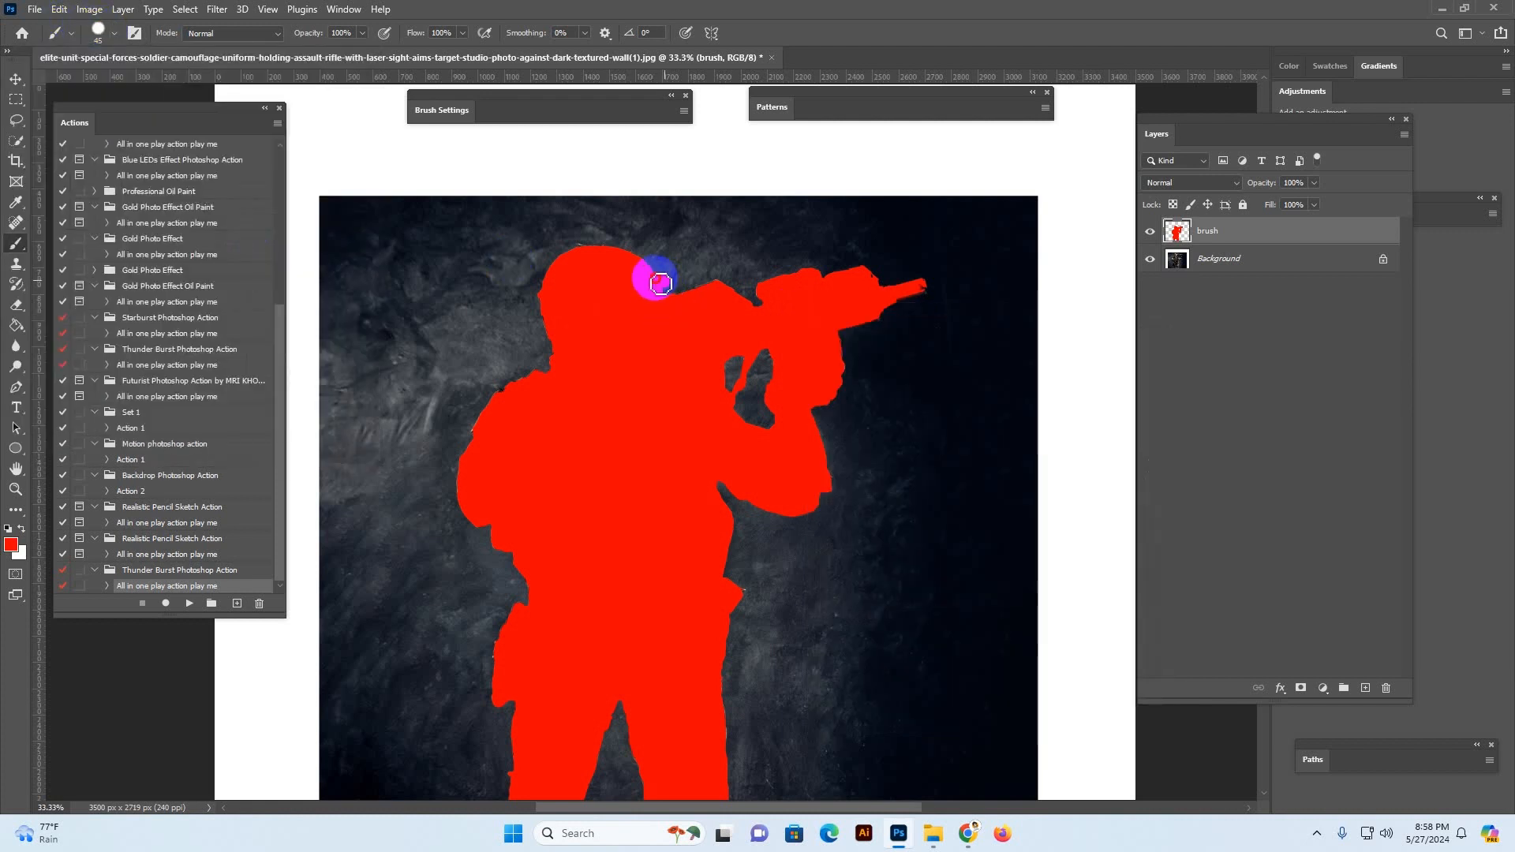
{"action": "mouse_move", "coordinate": [662, 283]}
{"action": "left_mouse_down"}
{"action": "mouse_move", "coordinate": [629, 257]}
{"action": "mouse_move", "coordinate": [580, 256]}
{"action": "left_mouse_up"}
{"action": "mouse_move", "coordinate": [558, 374]}
{"action": "left_mouse_down"}
{"action": "mouse_move", "coordinate": [502, 402]}
{"action": "mouse_move", "coordinate": [494, 460]}
{"action": "left_mouse_up"}
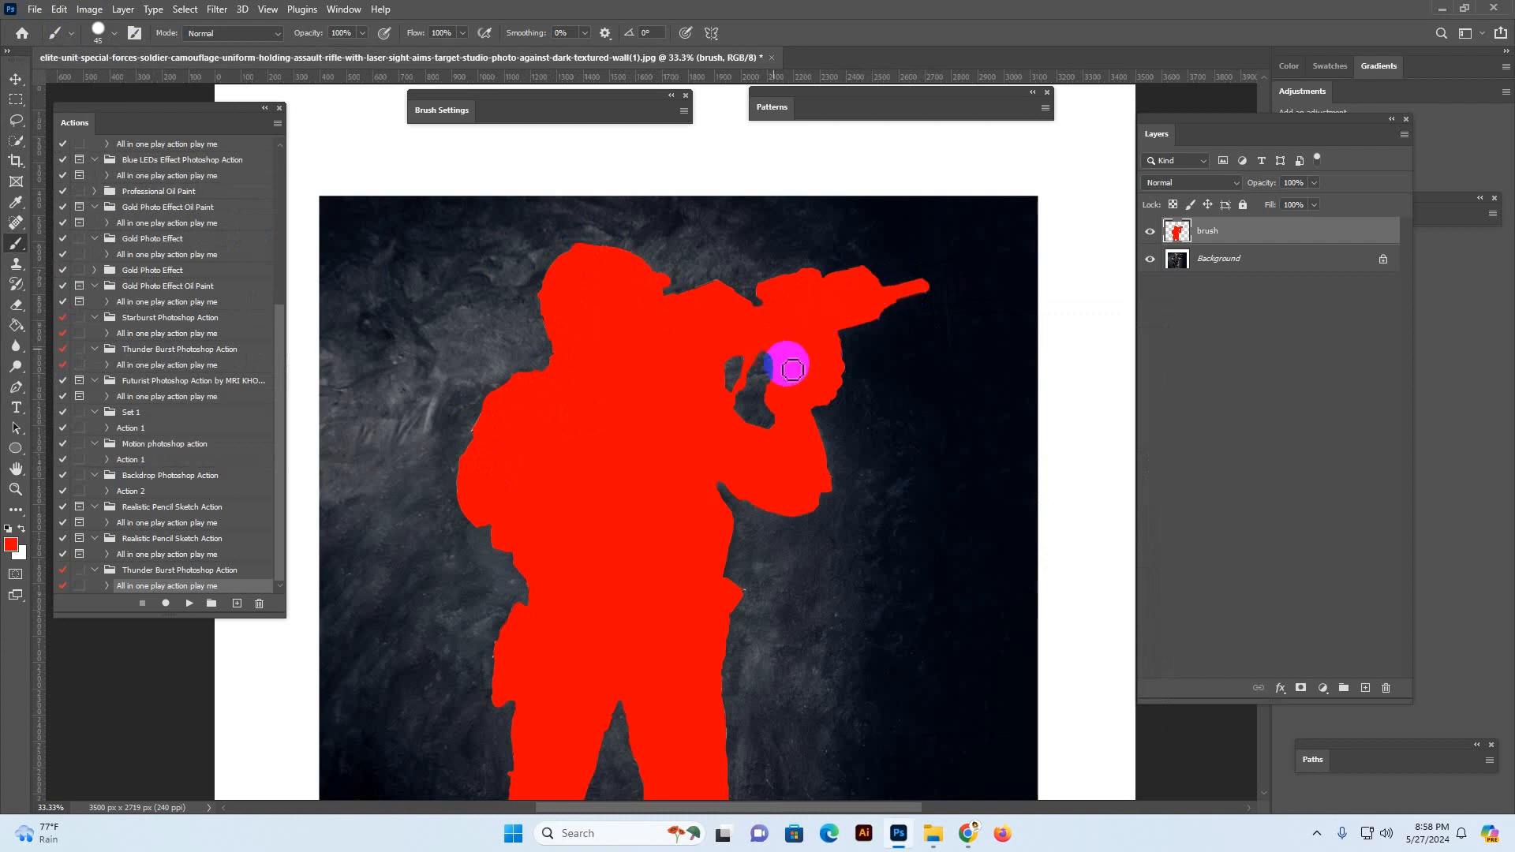
{"action": "mouse_move", "coordinate": [778, 498]}
{"action": "left_mouse_down"}
{"action": "mouse_move", "coordinate": [822, 220]}
{"action": "mouse_move", "coordinate": [835, 457]}
{"action": "left_mouse_up"}
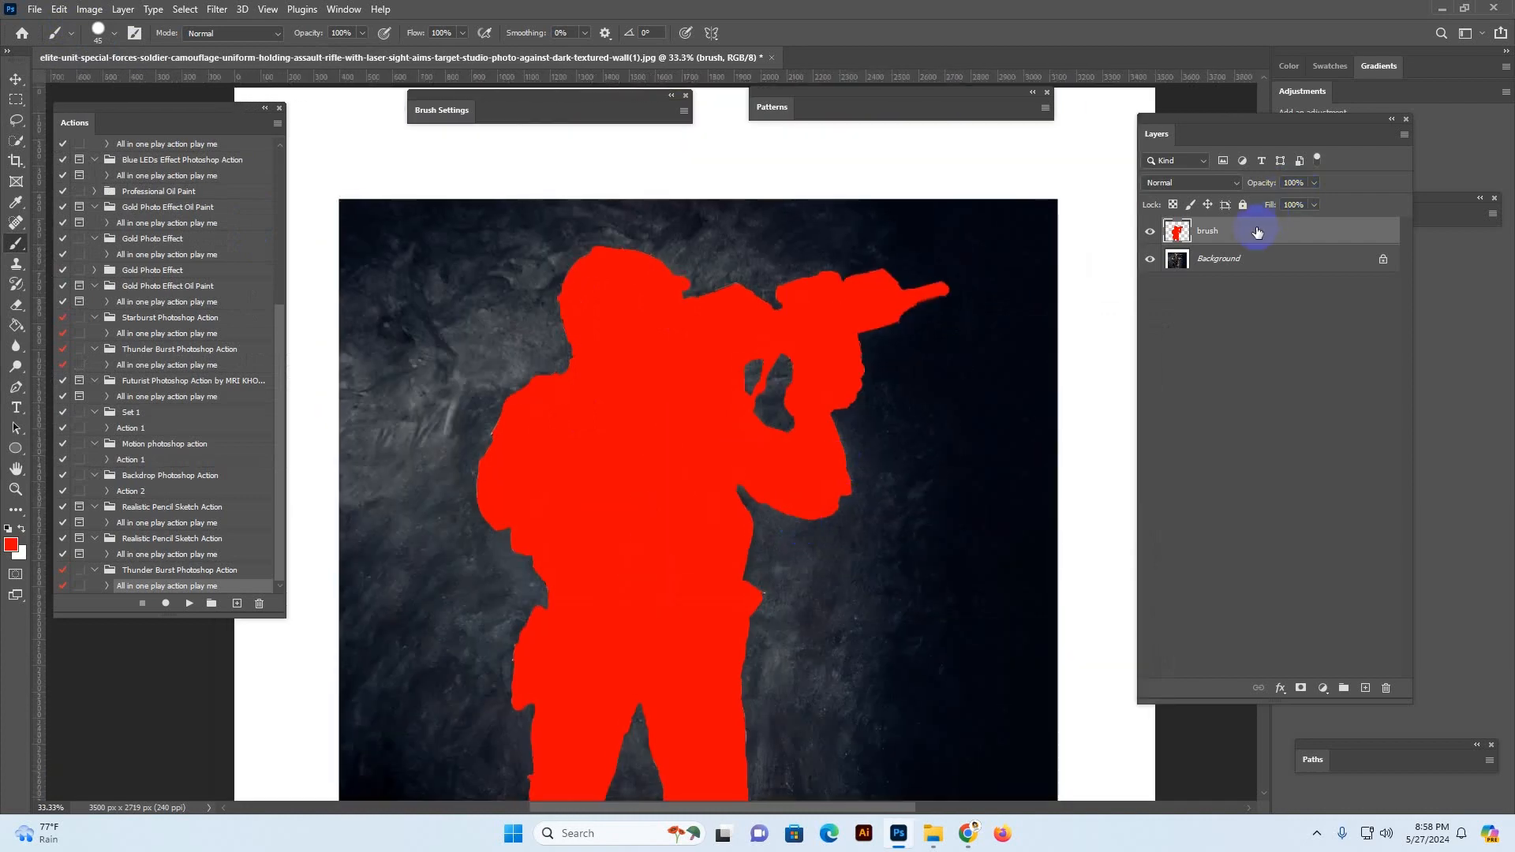
Play the Thunder Burst action on the soldier photo
{"action": "left_click", "coordinate": [189, 605]}
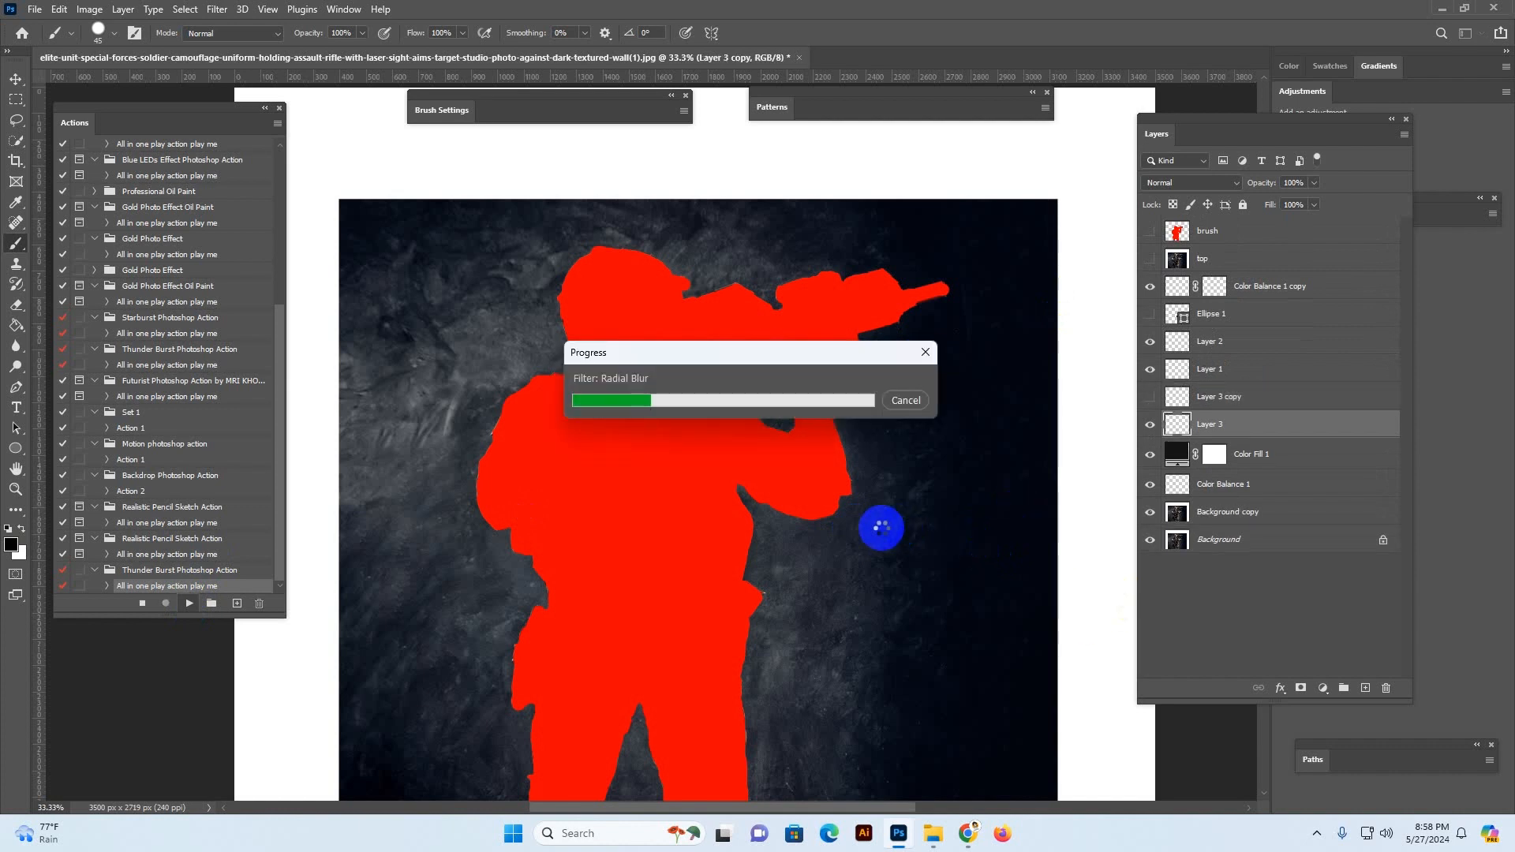
Switch to Chrome while the action runs and view the photoshopaction.net home page
{"action": "mouse_move", "coordinate": [970, 832]}
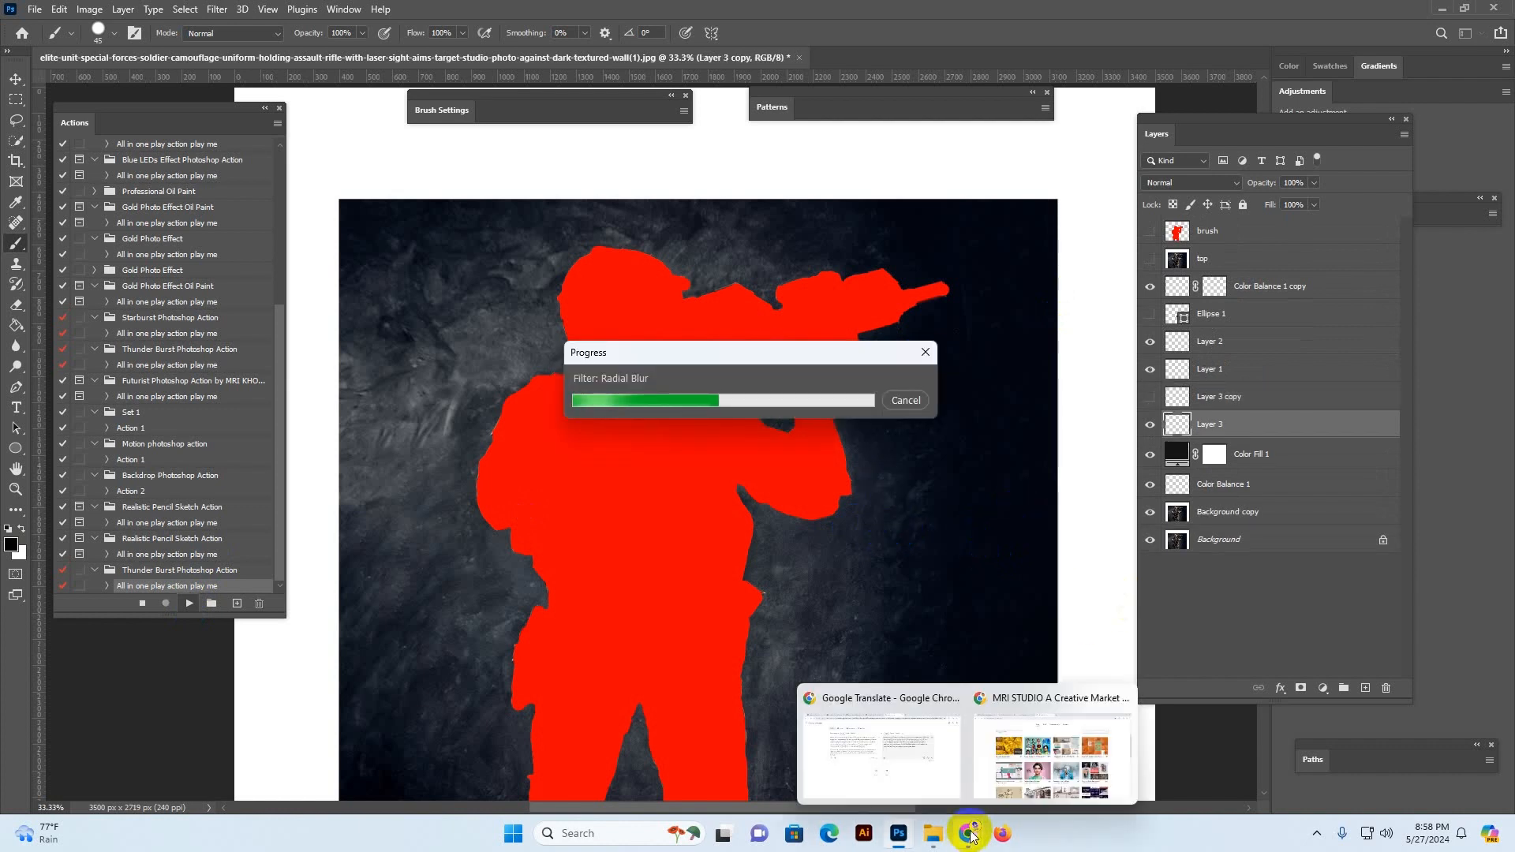
{"action": "left_click", "coordinate": [998, 773]}
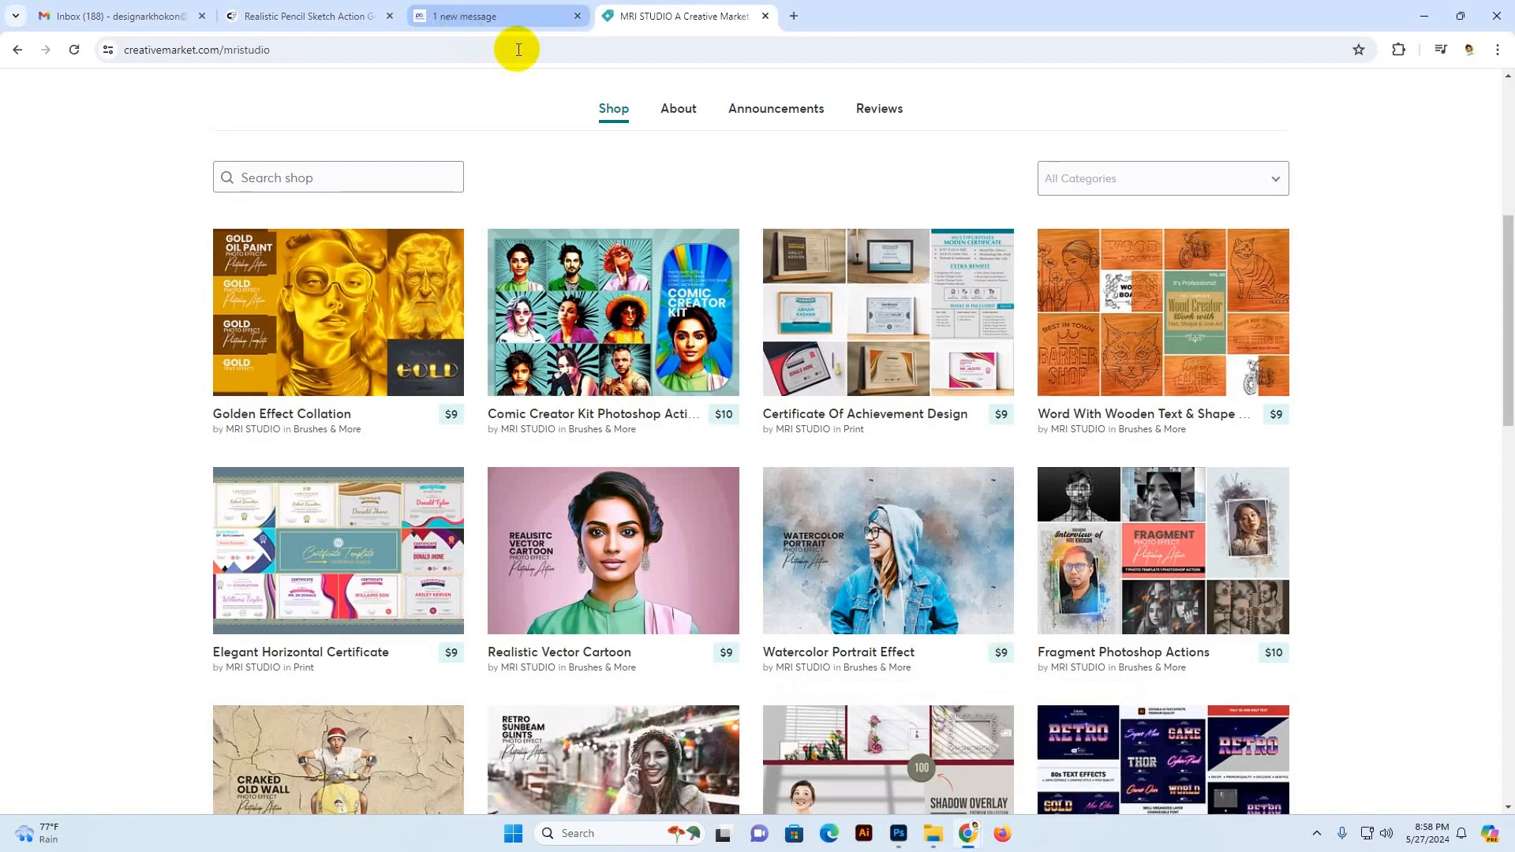
{"action": "left_click", "coordinate": [501, 16]}
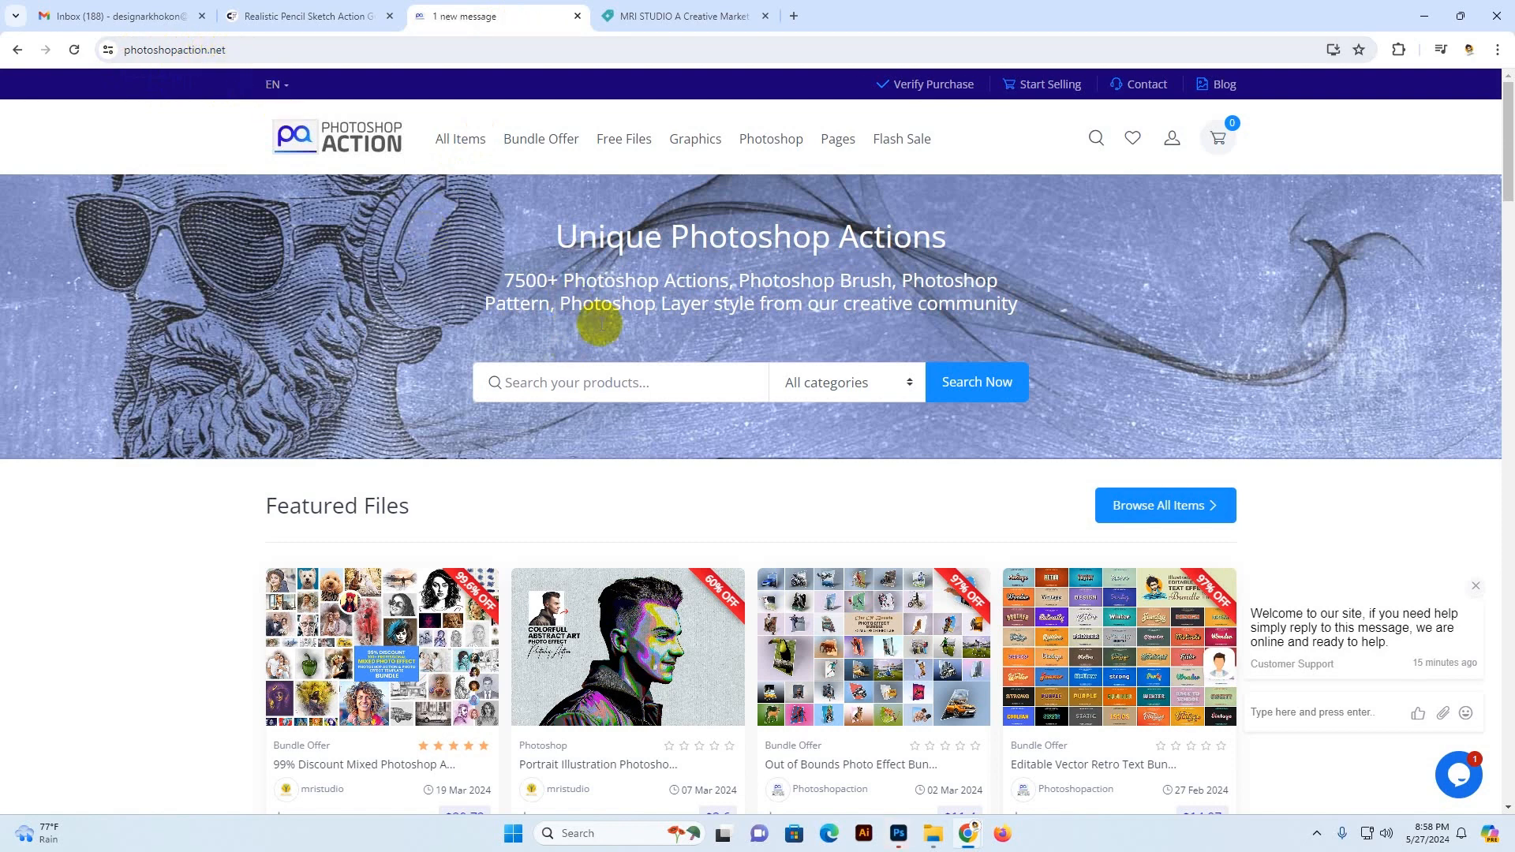
Examine the featured files on the photoshopaction.net home page, including the 99% discount mixed Photoshop action bundle
{"action": "scroll", "coordinate": [745, 434], "scroll_direction": "down", "scroll_amount": 3}
{"action": "scroll", "coordinate": [746, 434], "scroll_direction": "down", "scroll_amount": 2}
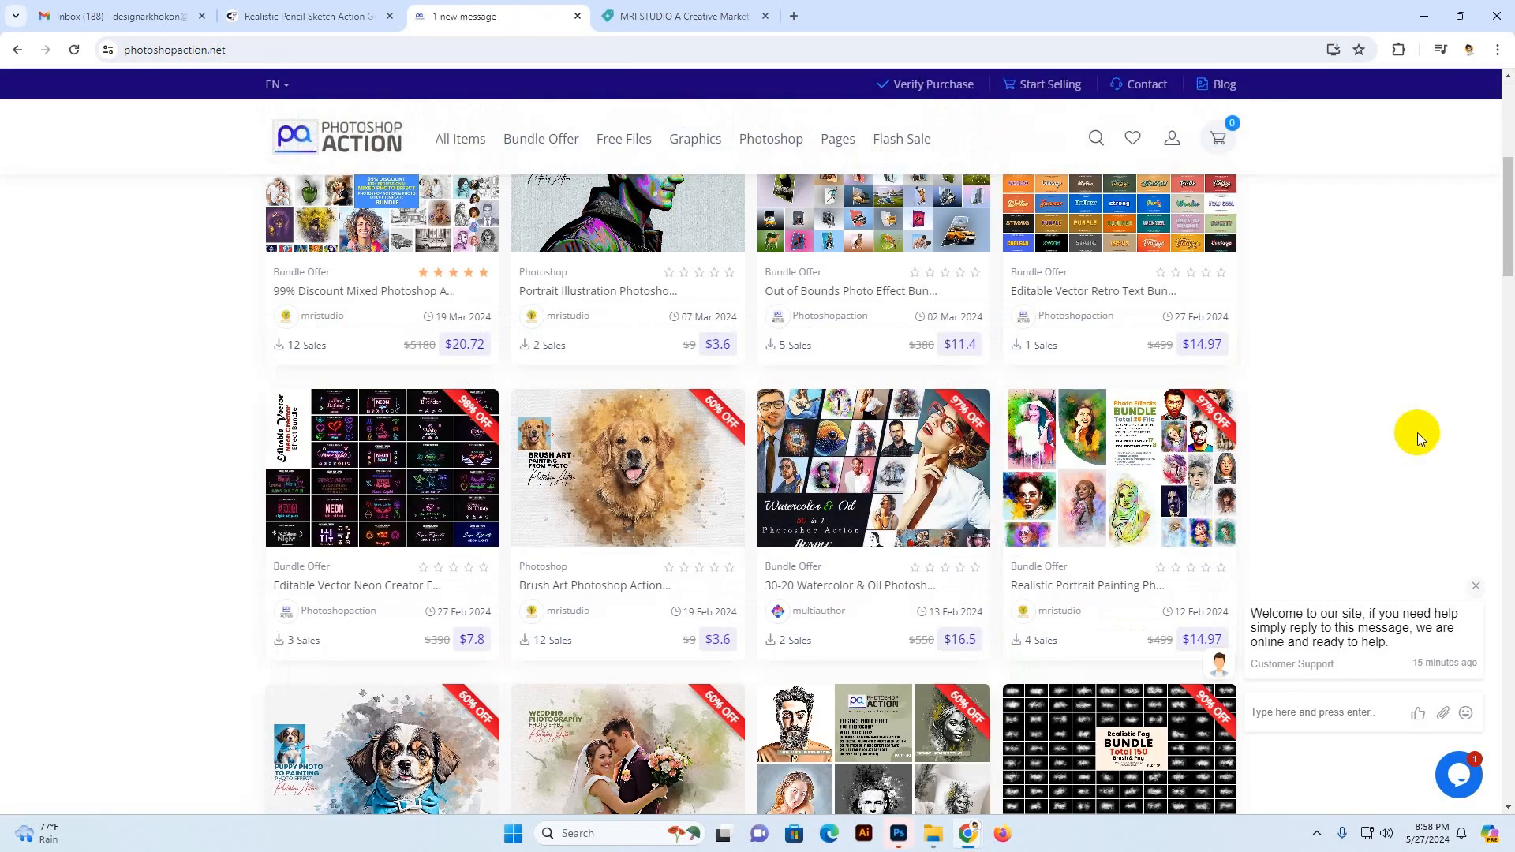
{"action": "scroll", "coordinate": [1426, 433], "scroll_direction": "up", "scroll_amount": 5}
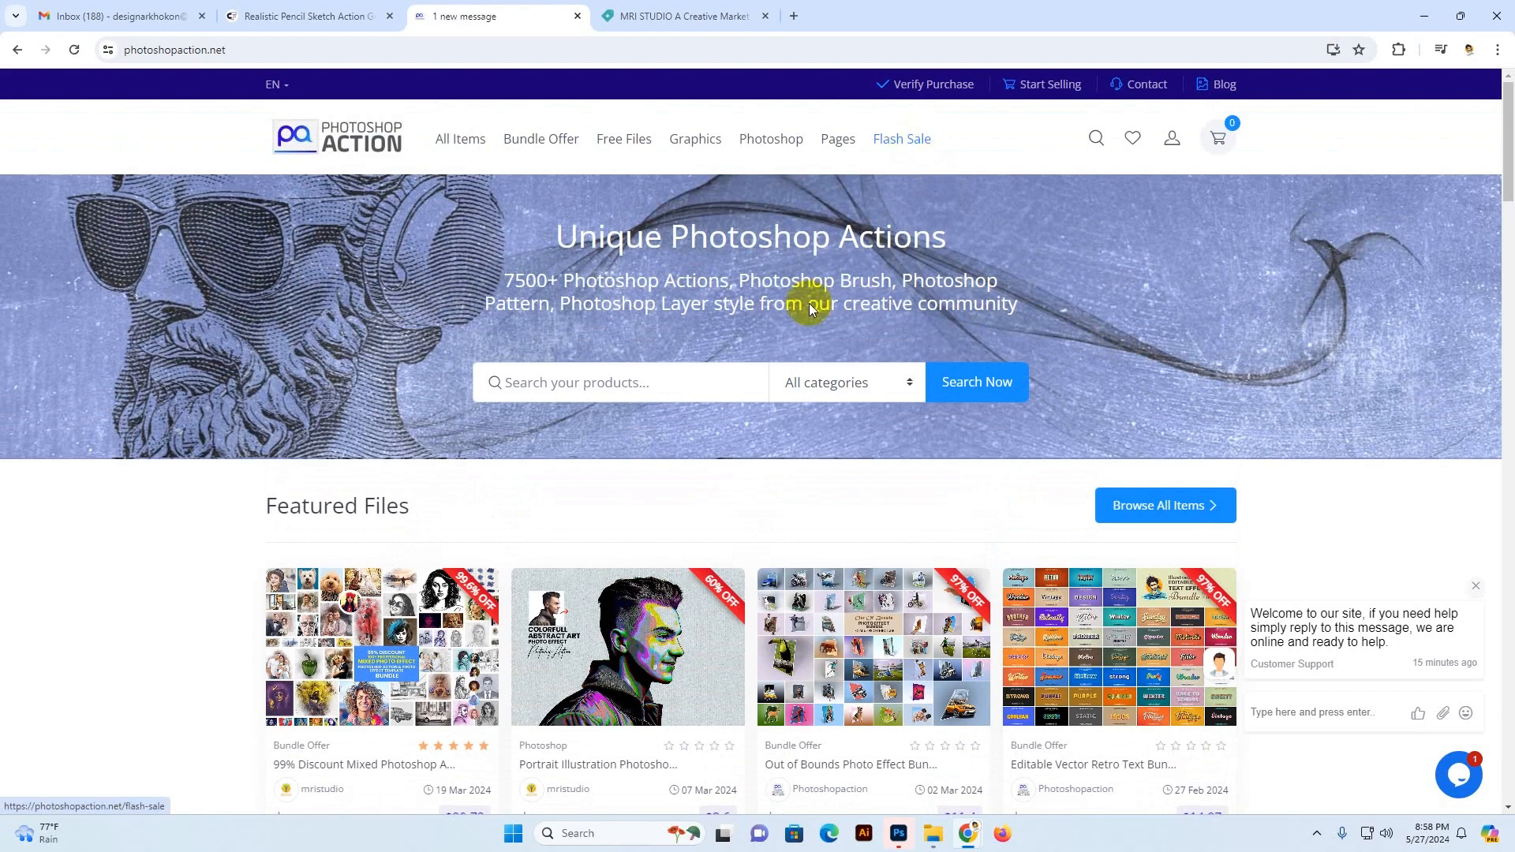
{"action": "scroll", "coordinate": [290, 490], "scroll_direction": "down", "scroll_amount": 3}
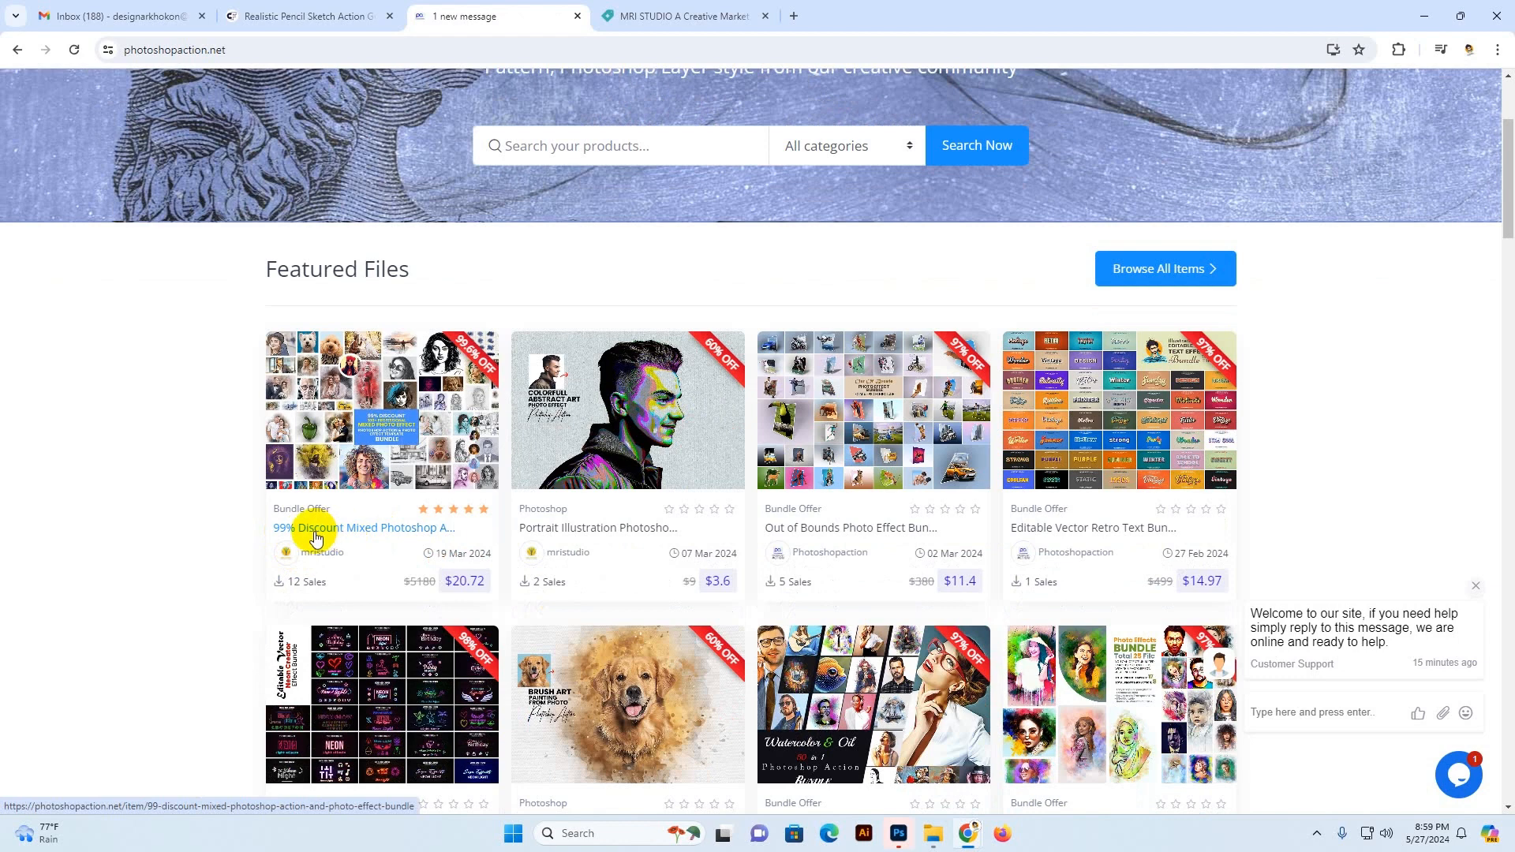
{"action": "mouse_move", "coordinate": [316, 463]}
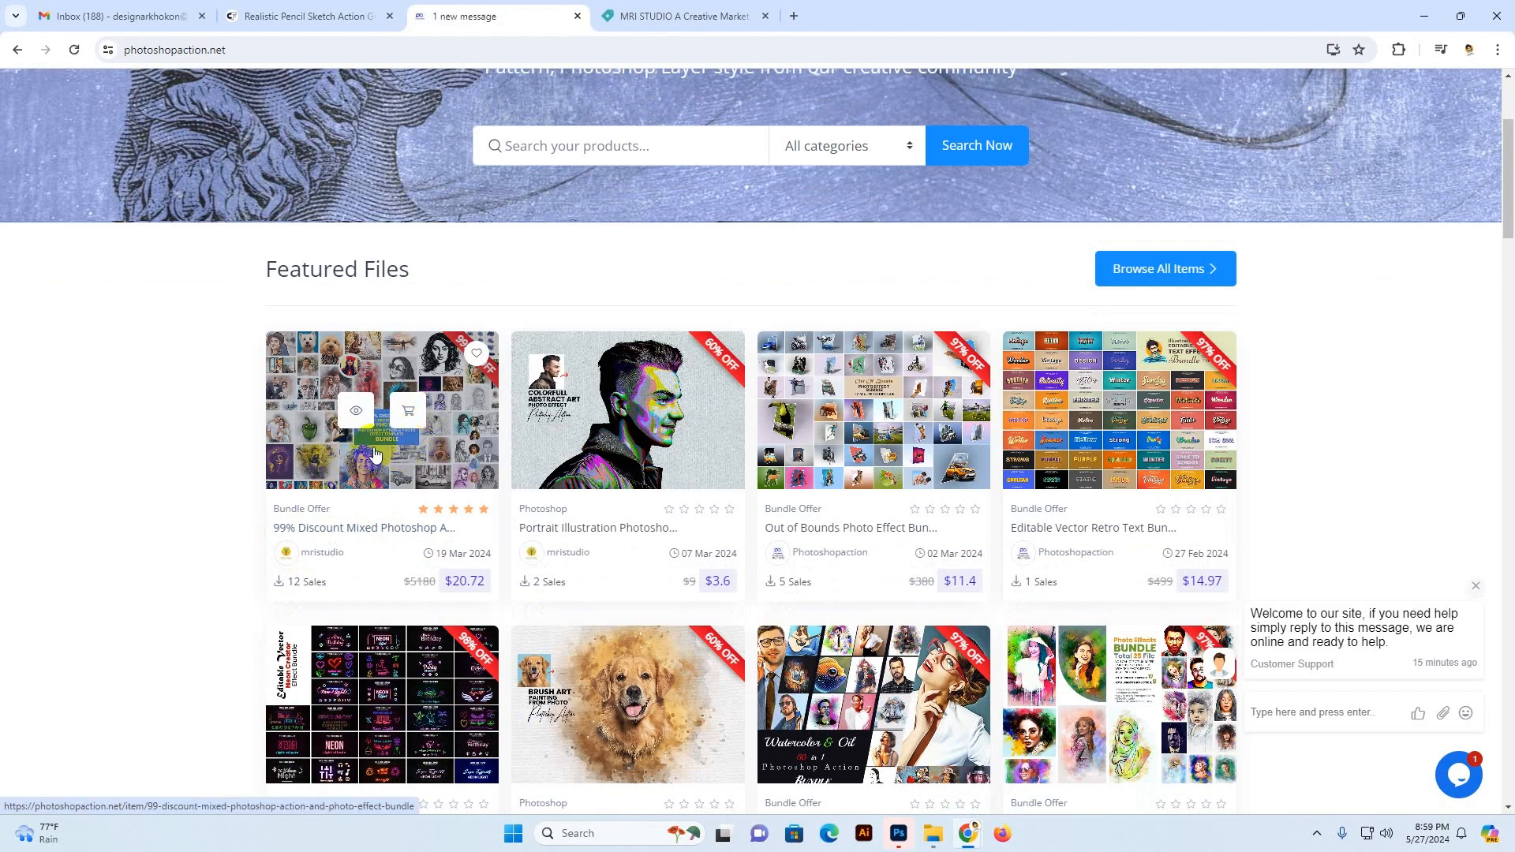
{"action": "scroll", "coordinate": [562, 385], "scroll_direction": "up", "scroll_amount": 3}
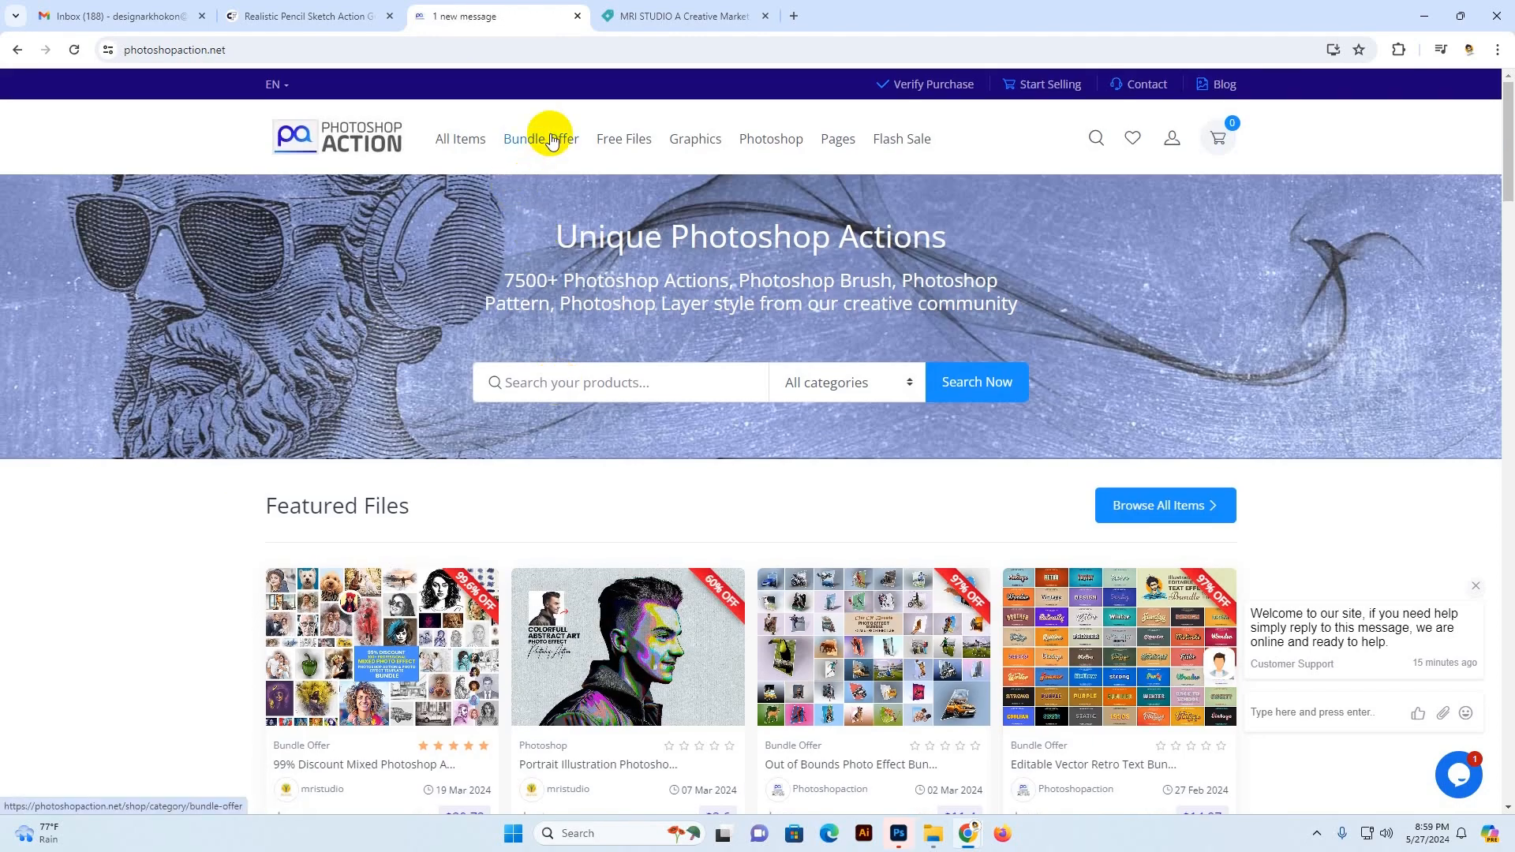
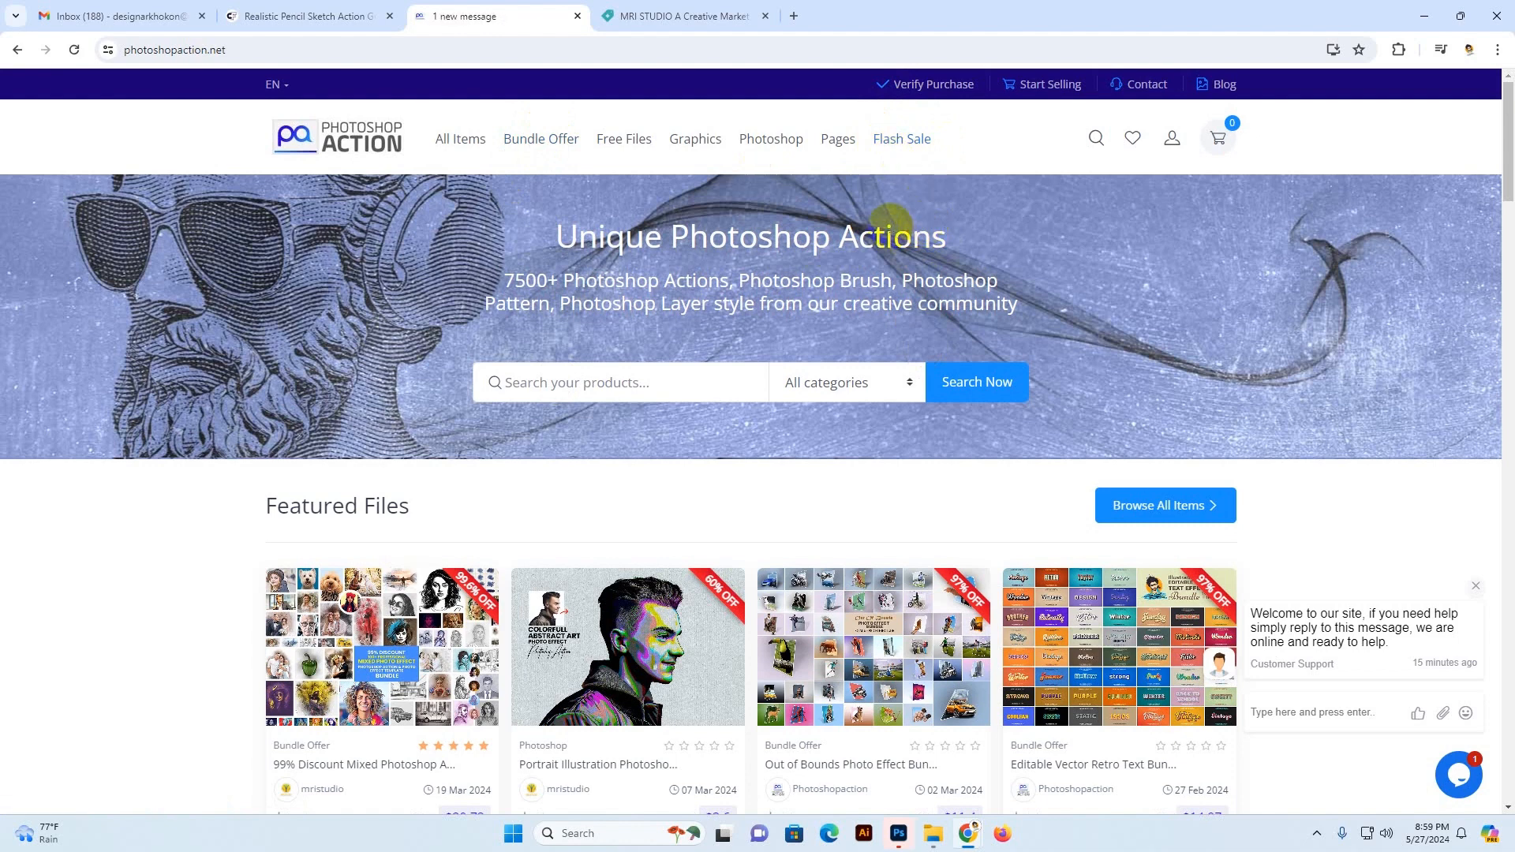
Open the Free Files category and browse its free photo effects and Photoshop resources
{"action": "mouse_move", "coordinate": [607, 148]}
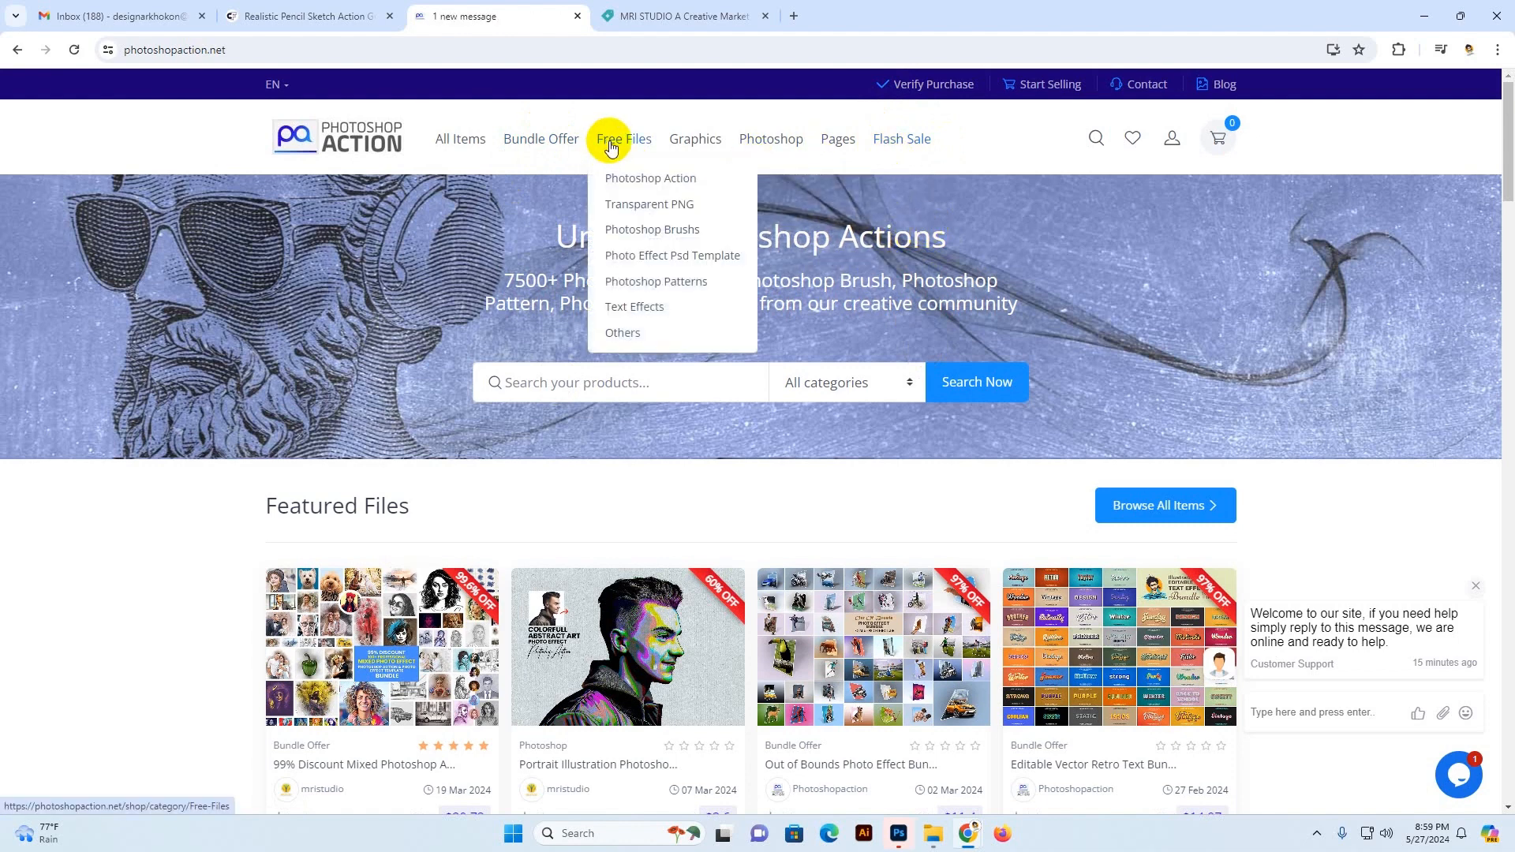
{"action": "left_click", "coordinate": [617, 145]}
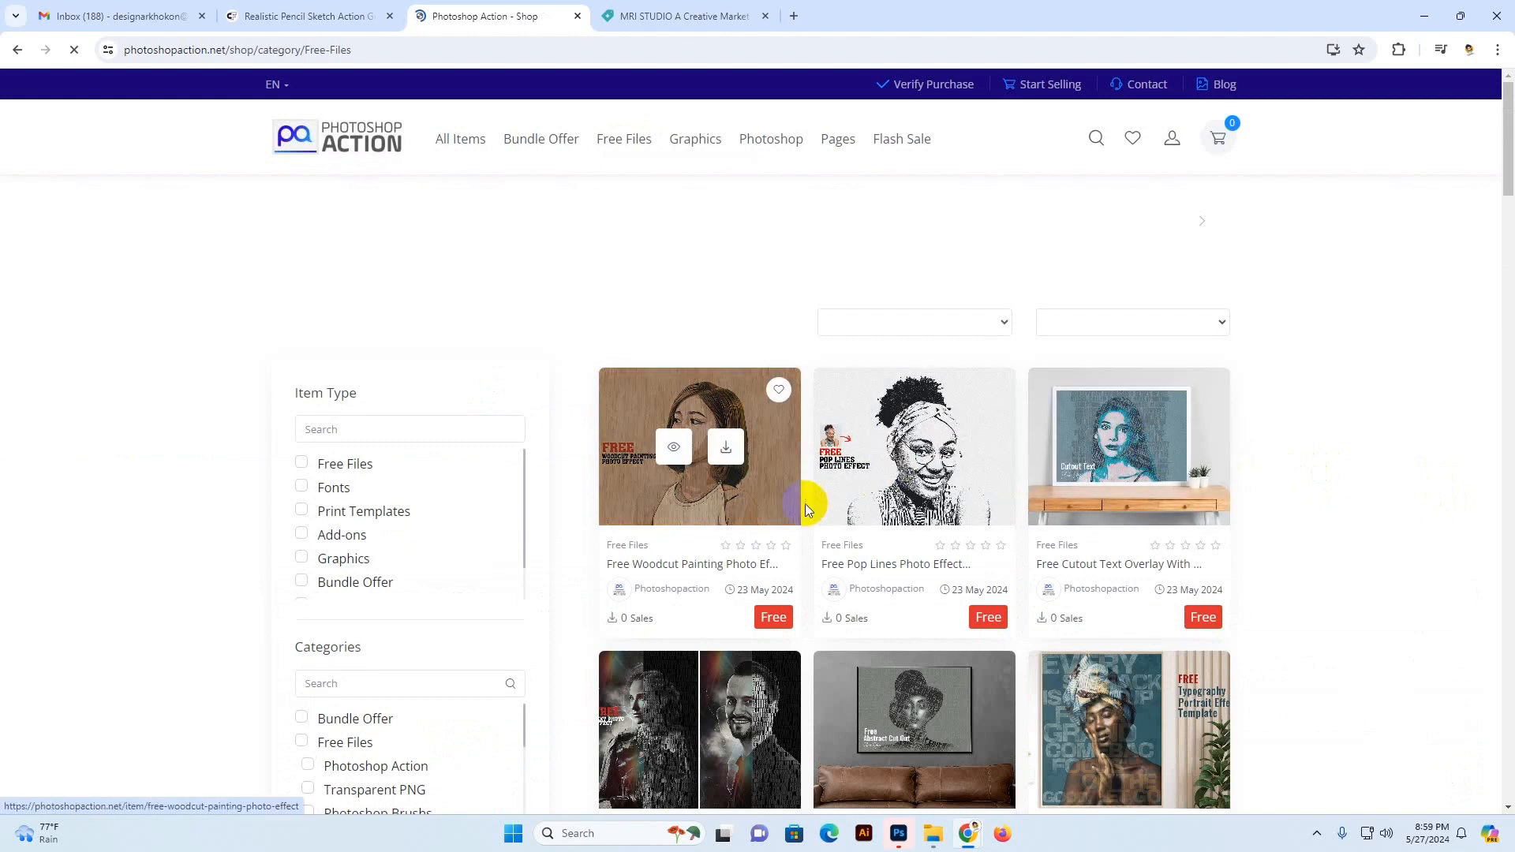
{"action": "scroll", "coordinate": [820, 501], "scroll_direction": "down", "scroll_amount": 20}
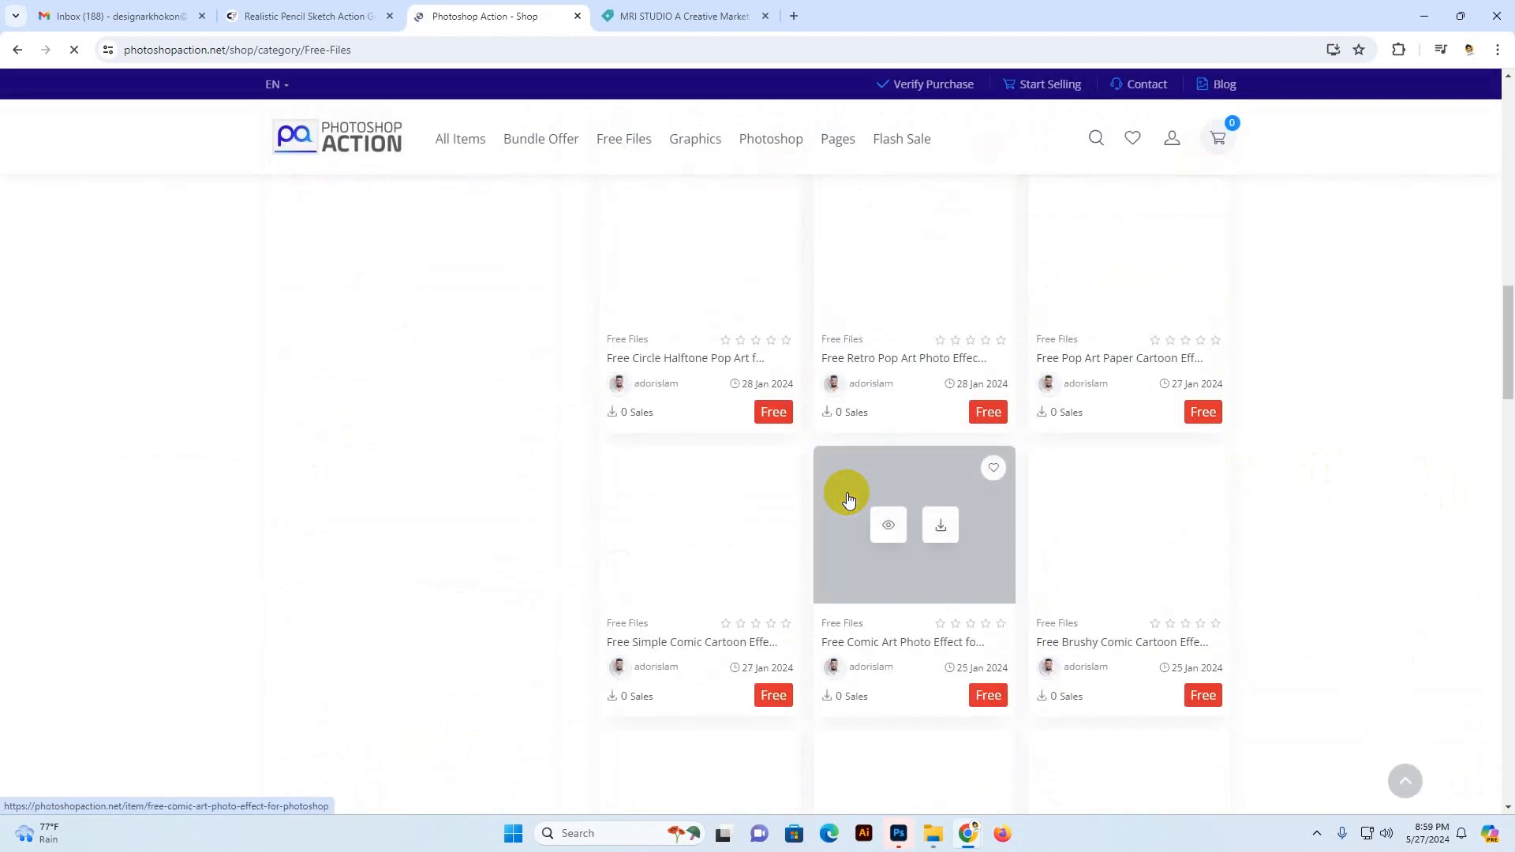
{"action": "scroll", "coordinate": [1272, 470], "scroll_direction": "up", "scroll_amount": 8}
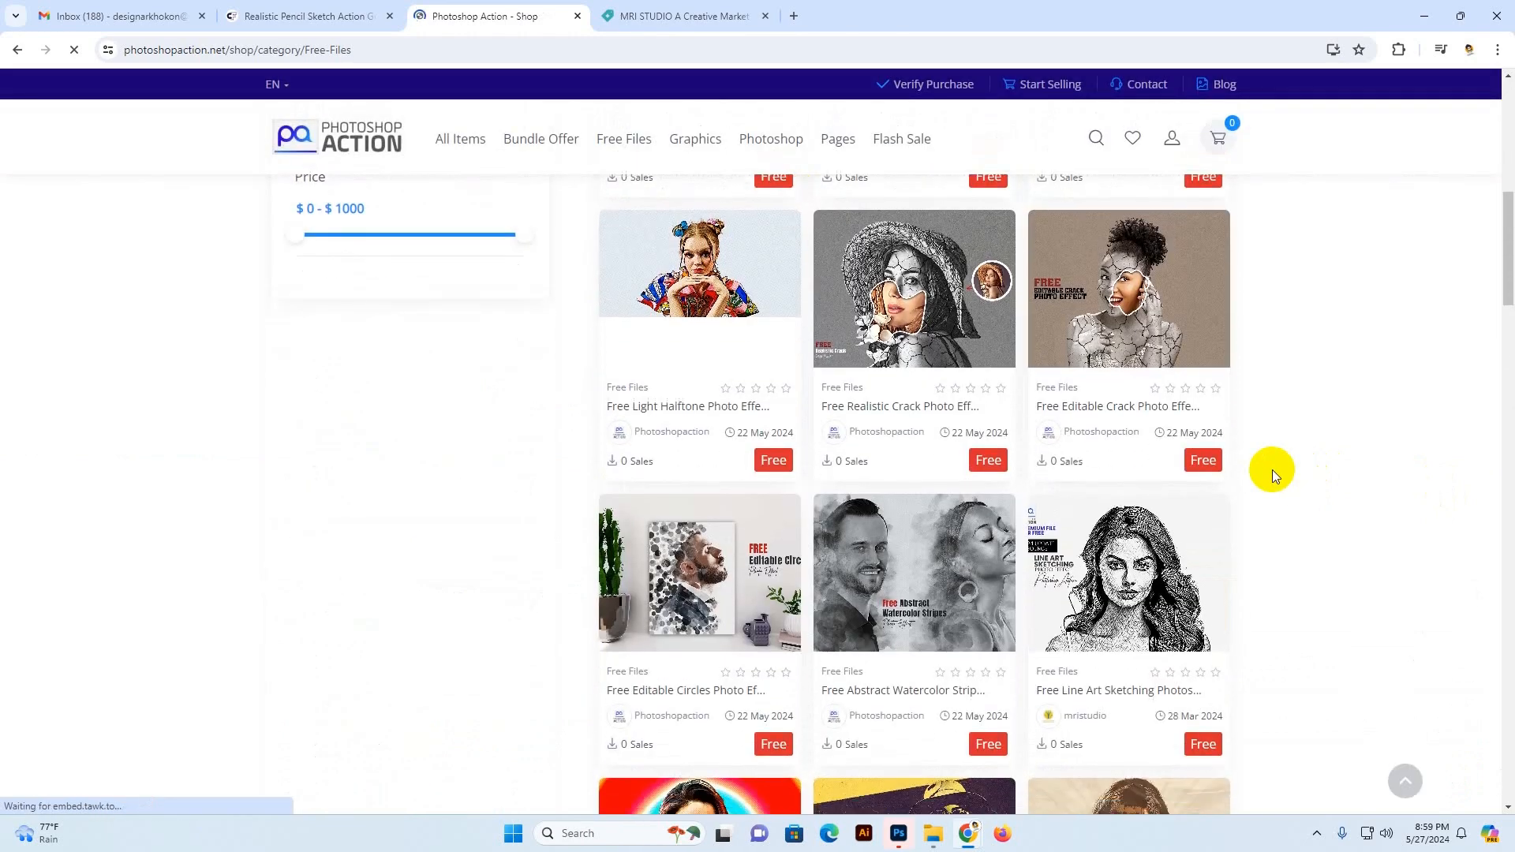
{"action": "scroll", "coordinate": [1272, 470], "scroll_direction": "down", "scroll_amount": 10}
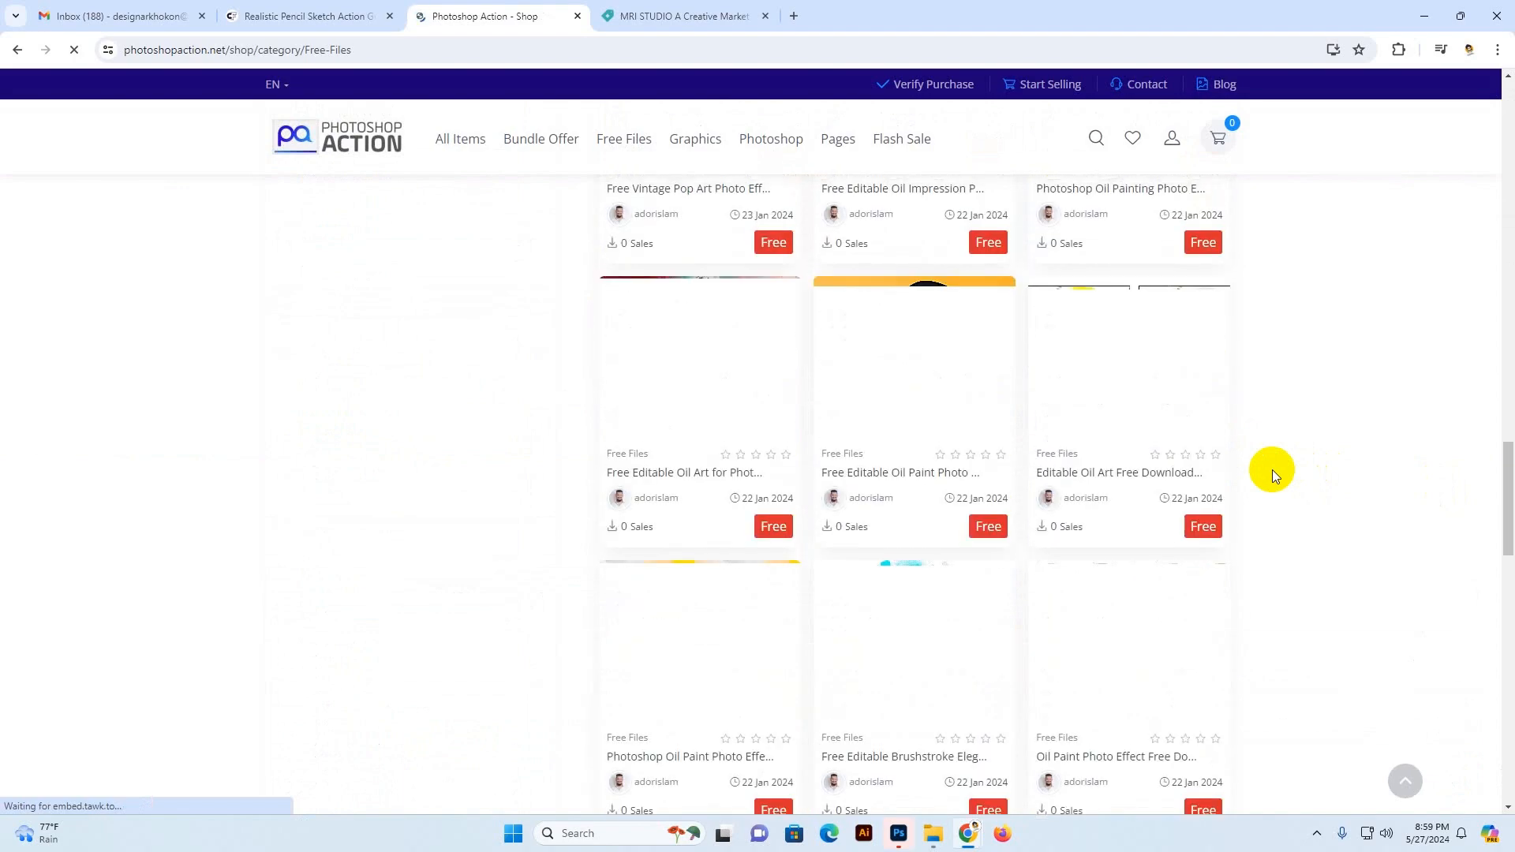
{"action": "scroll", "coordinate": [1272, 470], "scroll_direction": "up", "scroll_amount": 12}
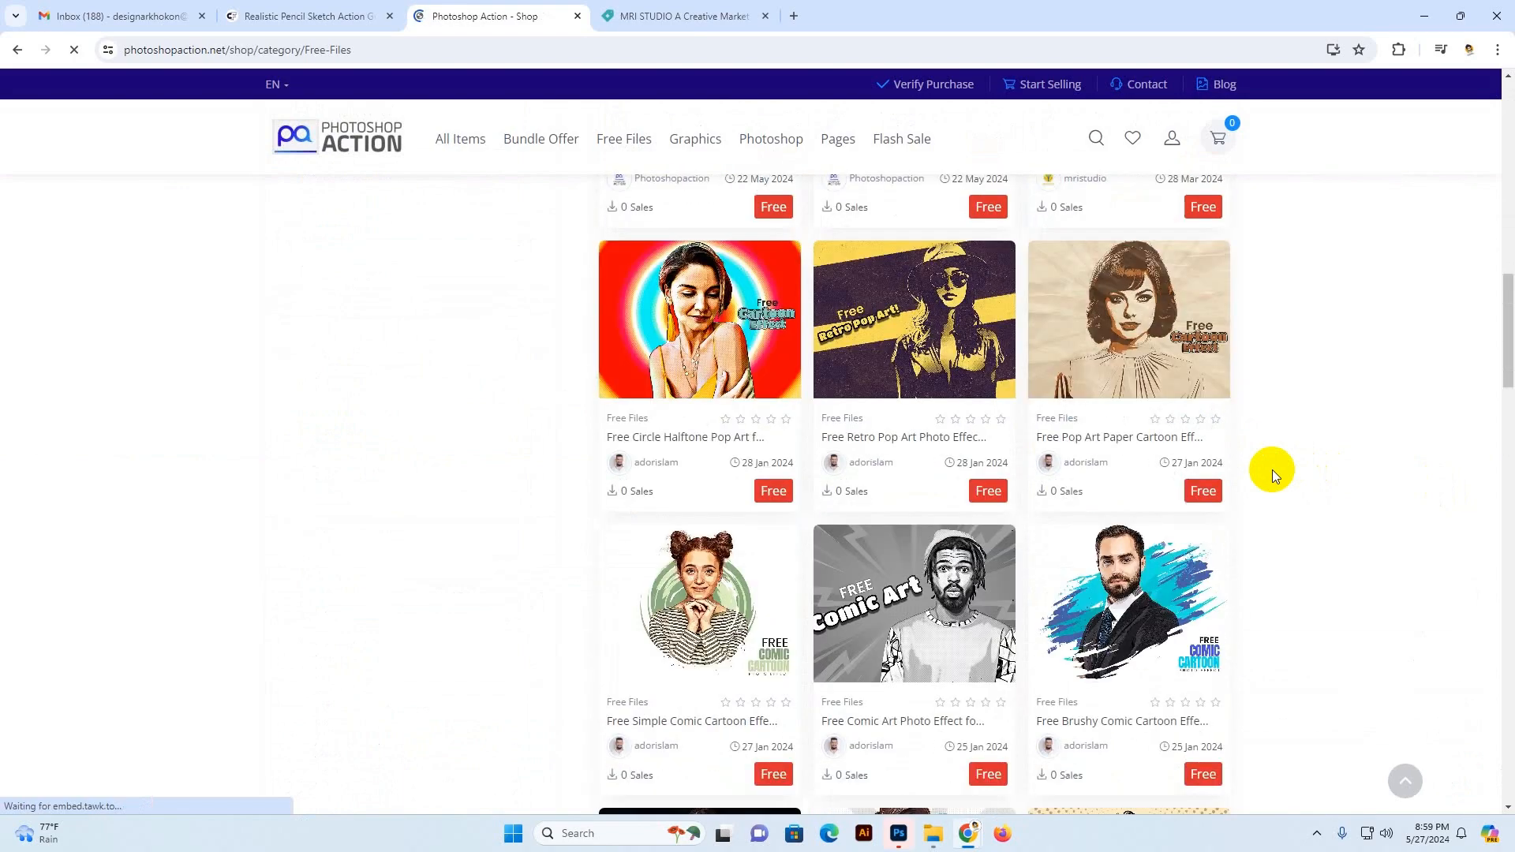
{"action": "scroll", "coordinate": [1272, 471], "scroll_direction": "up", "scroll_amount": 10}
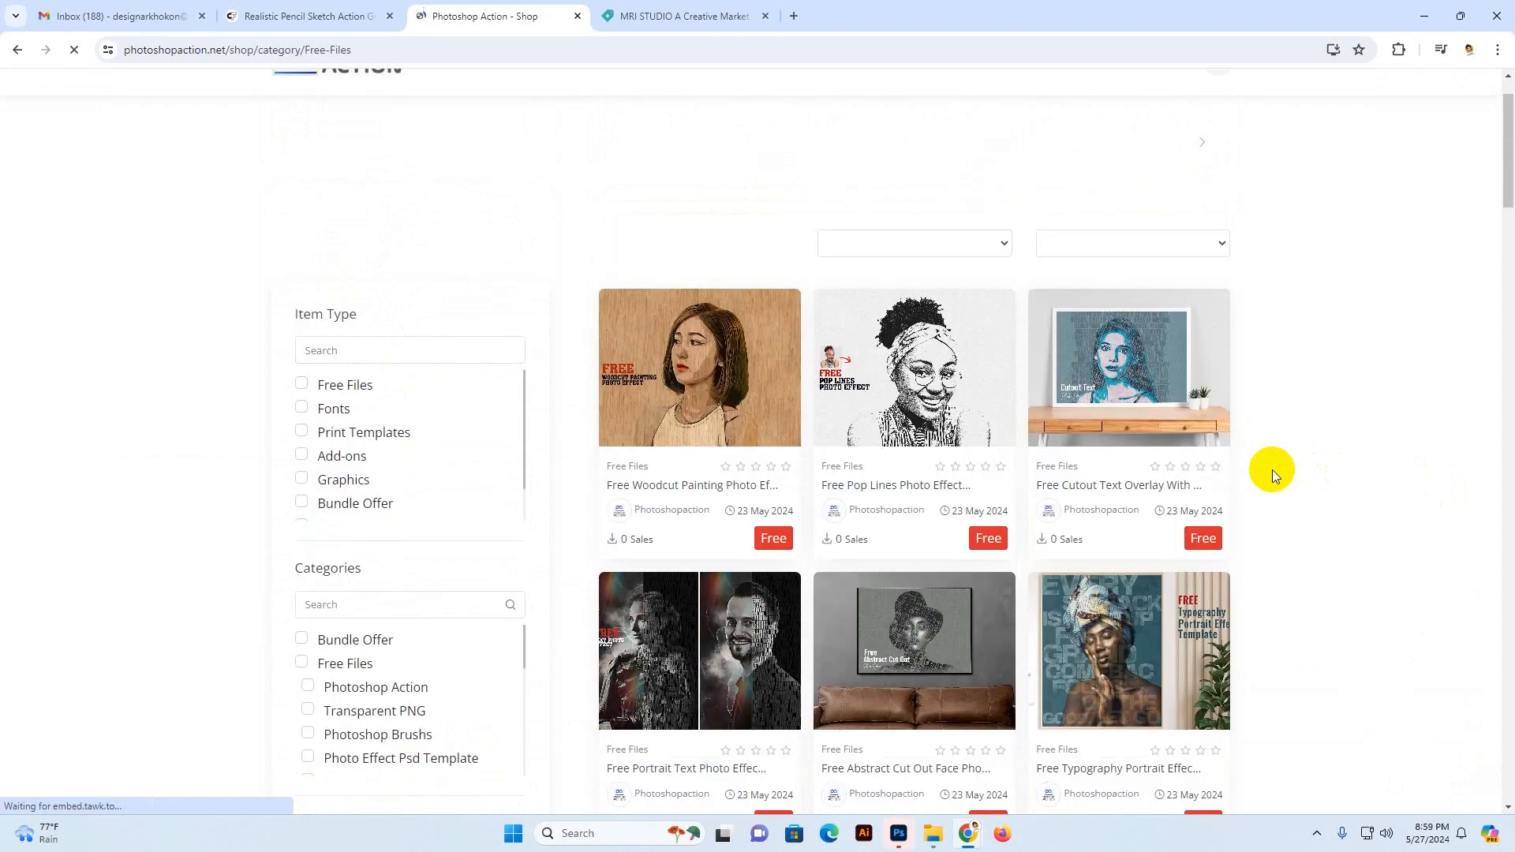
{"action": "scroll", "coordinate": [1272, 471], "scroll_direction": "down", "scroll_amount": 7}
{"action": "scroll", "coordinate": [1234, 543], "scroll_direction": "up", "scroll_amount": 8}
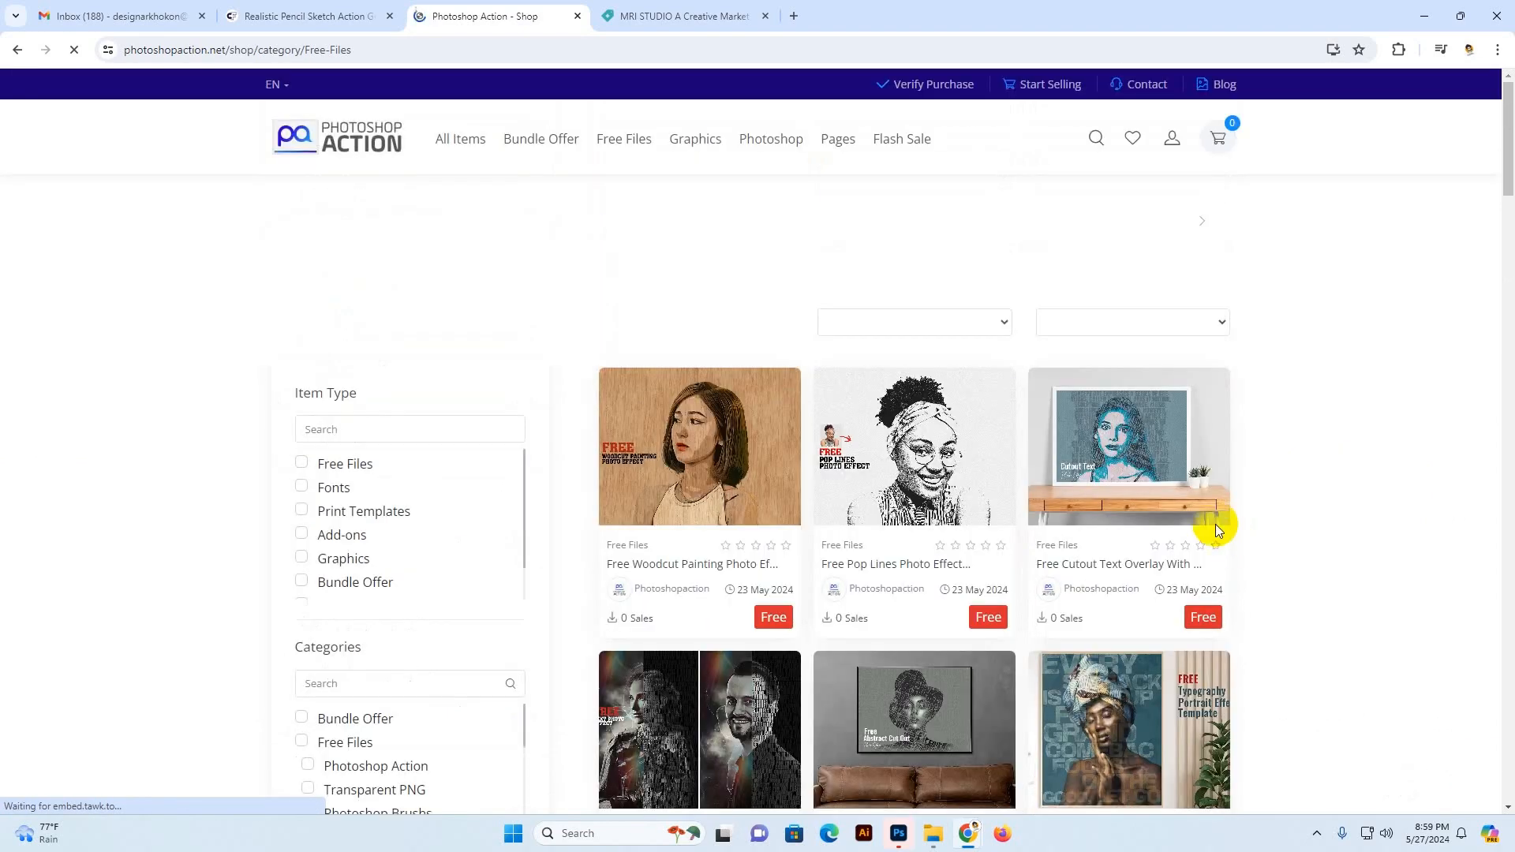
Switch back to Photoshop and zoom out to 25% to view the whole soldier thunder burst result
{"action": "key", "text": "alt+Tab"}
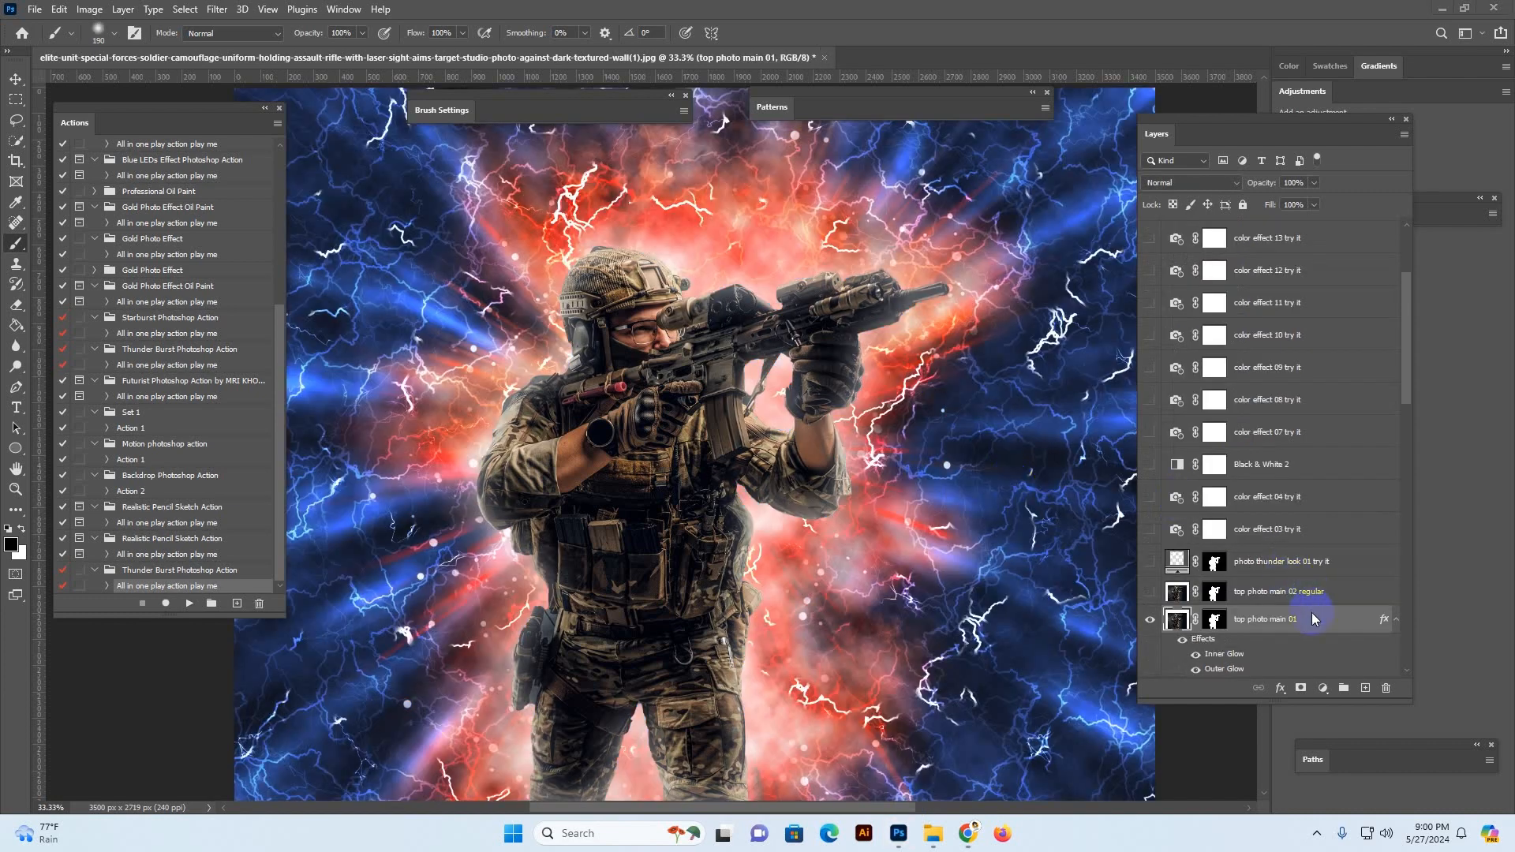
{"action": "key", "text": "z"}
{"action": "left_click", "coordinate": [828, 371]}
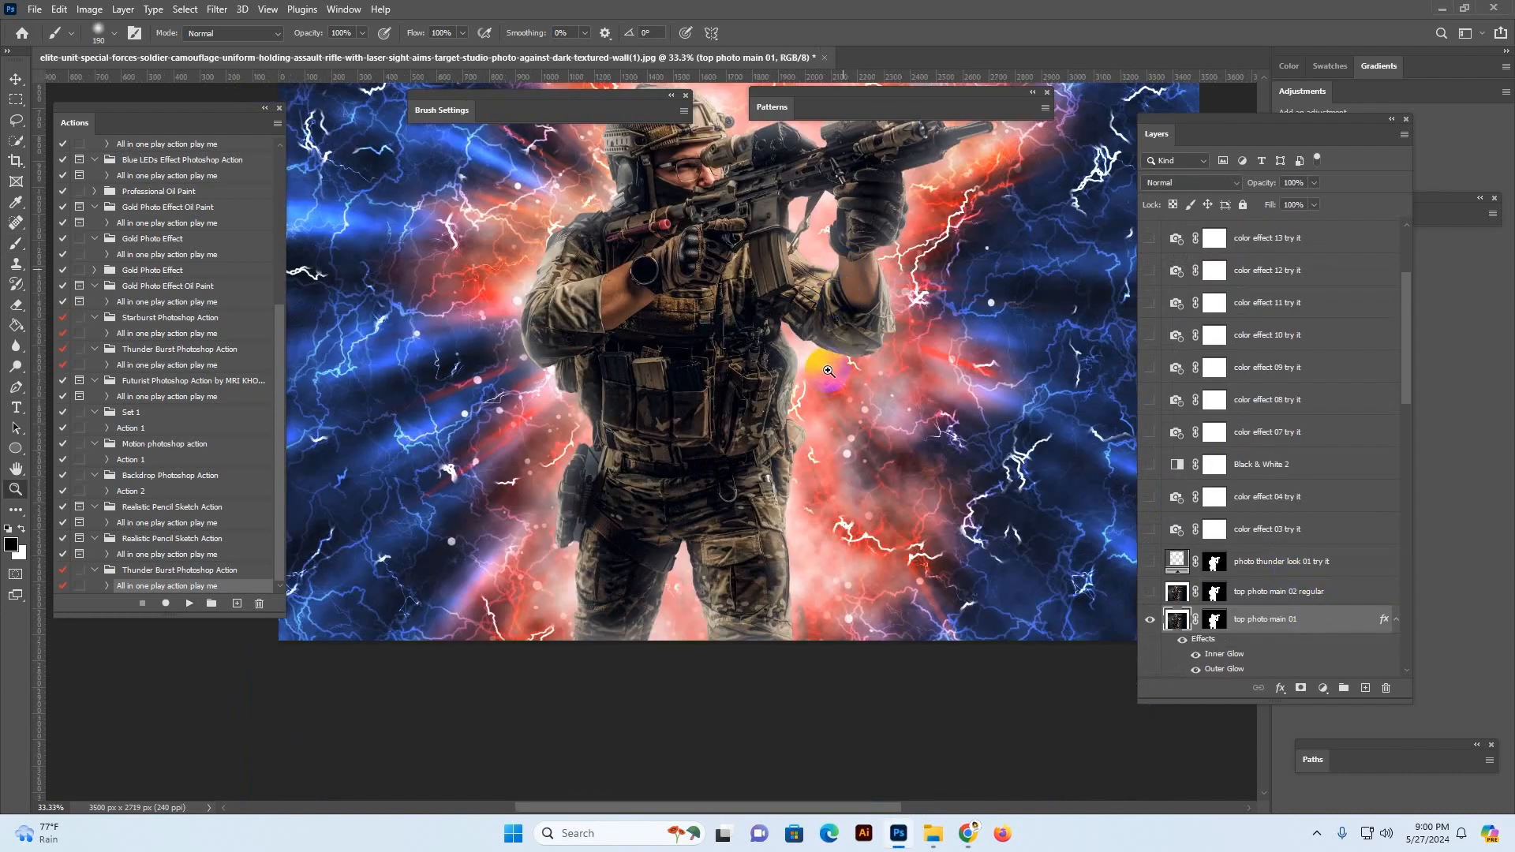
{"action": "left_click", "coordinate": [828, 370], "text": "ctrl"}
{"action": "left_click", "coordinate": [819, 341], "text": "alt"}
{"action": "left_click", "coordinate": [819, 341], "text": "alt"}
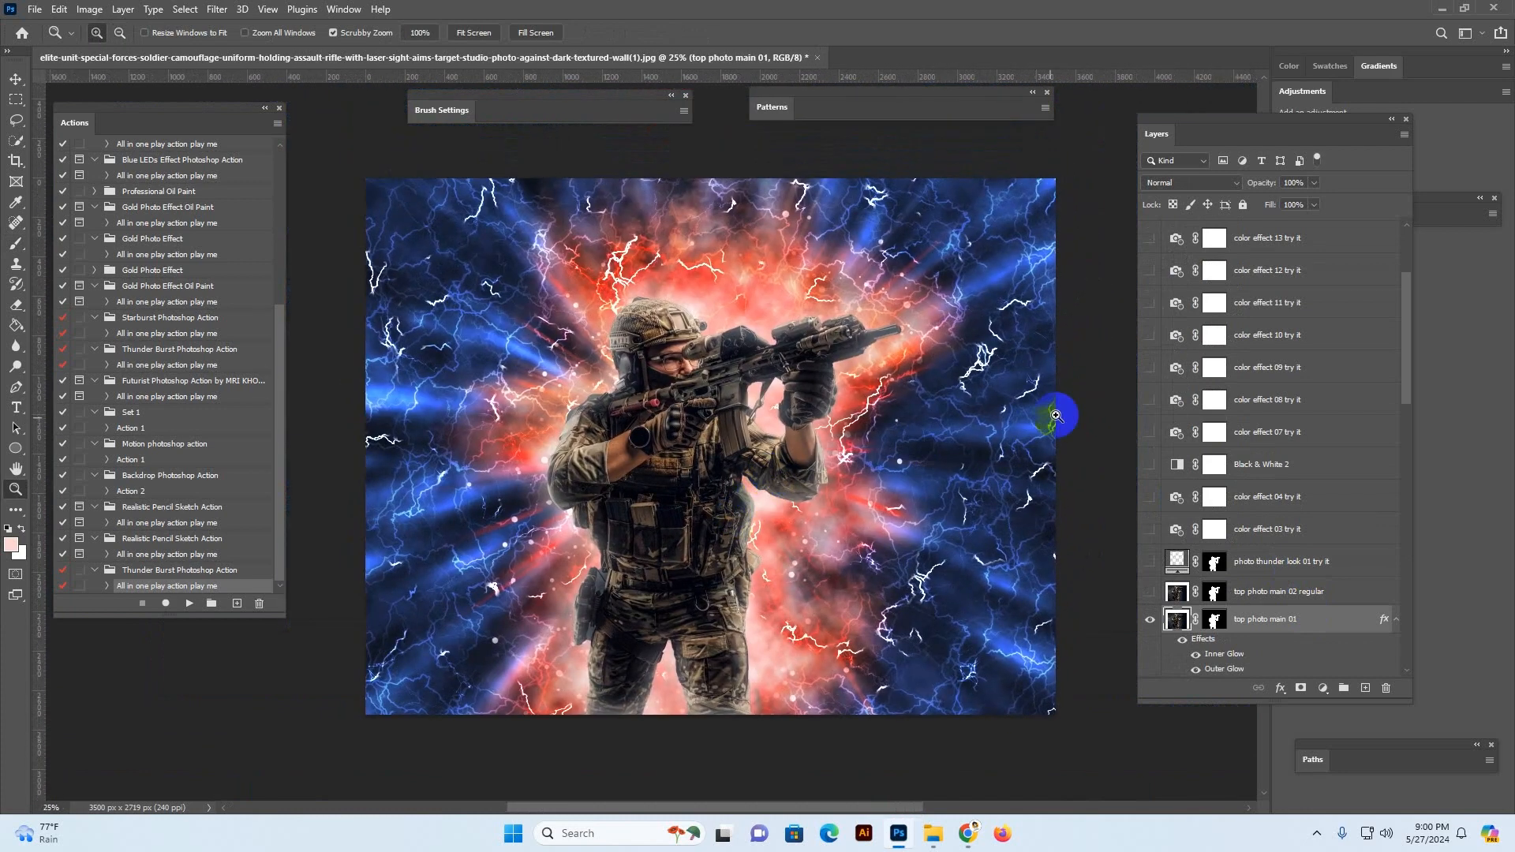
Preview the colour variations one at a time, from colorchanger 15 down to color effect 07, hiding each layer again
{"action": "scroll", "coordinate": [1255, 458], "scroll_direction": "up", "scroll_amount": 5}
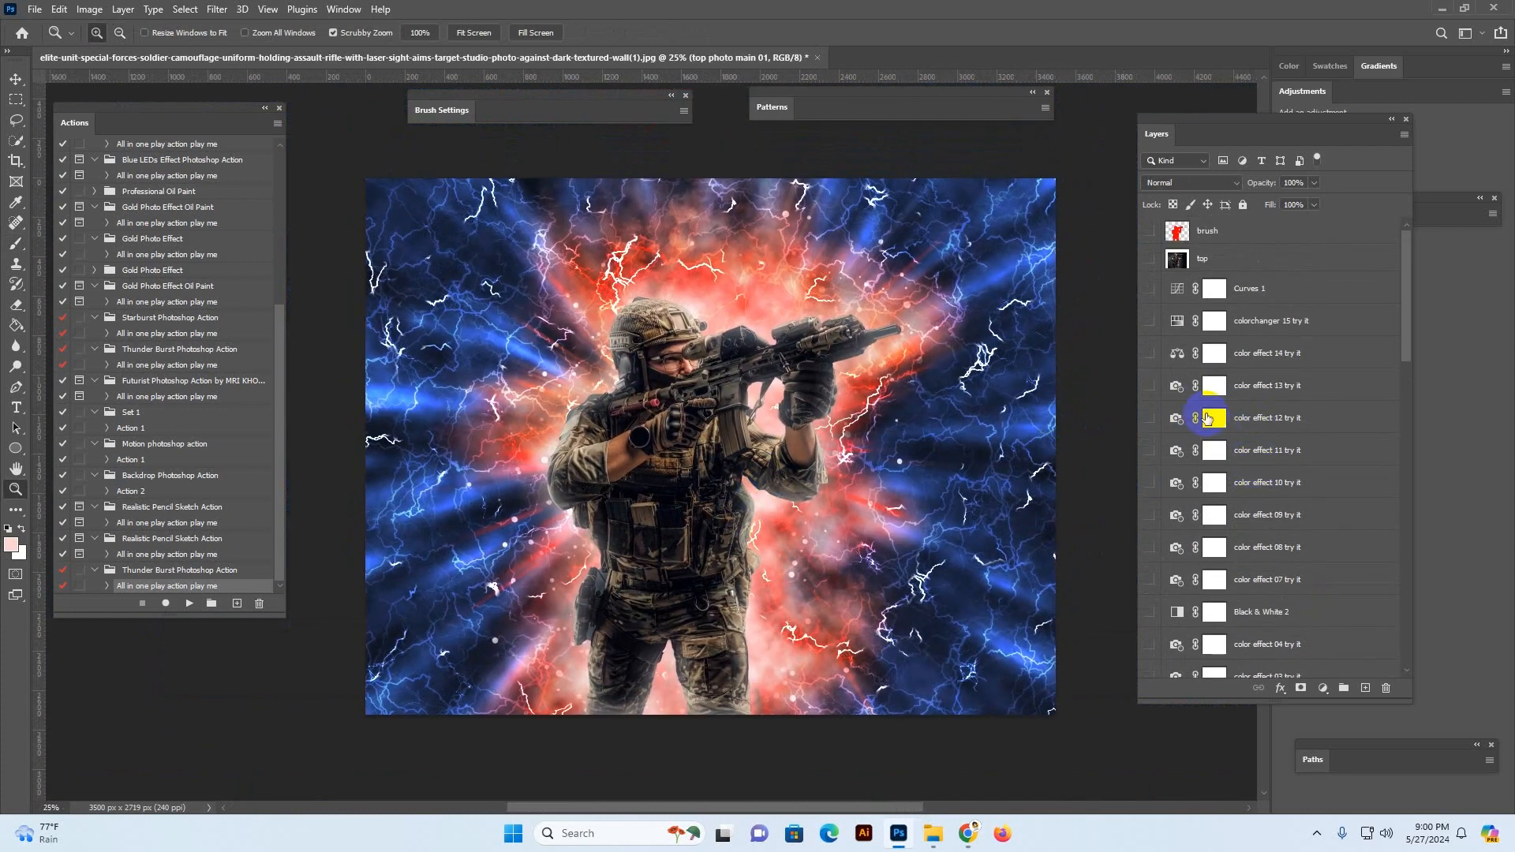
{"action": "left_click", "coordinate": [1150, 323]}
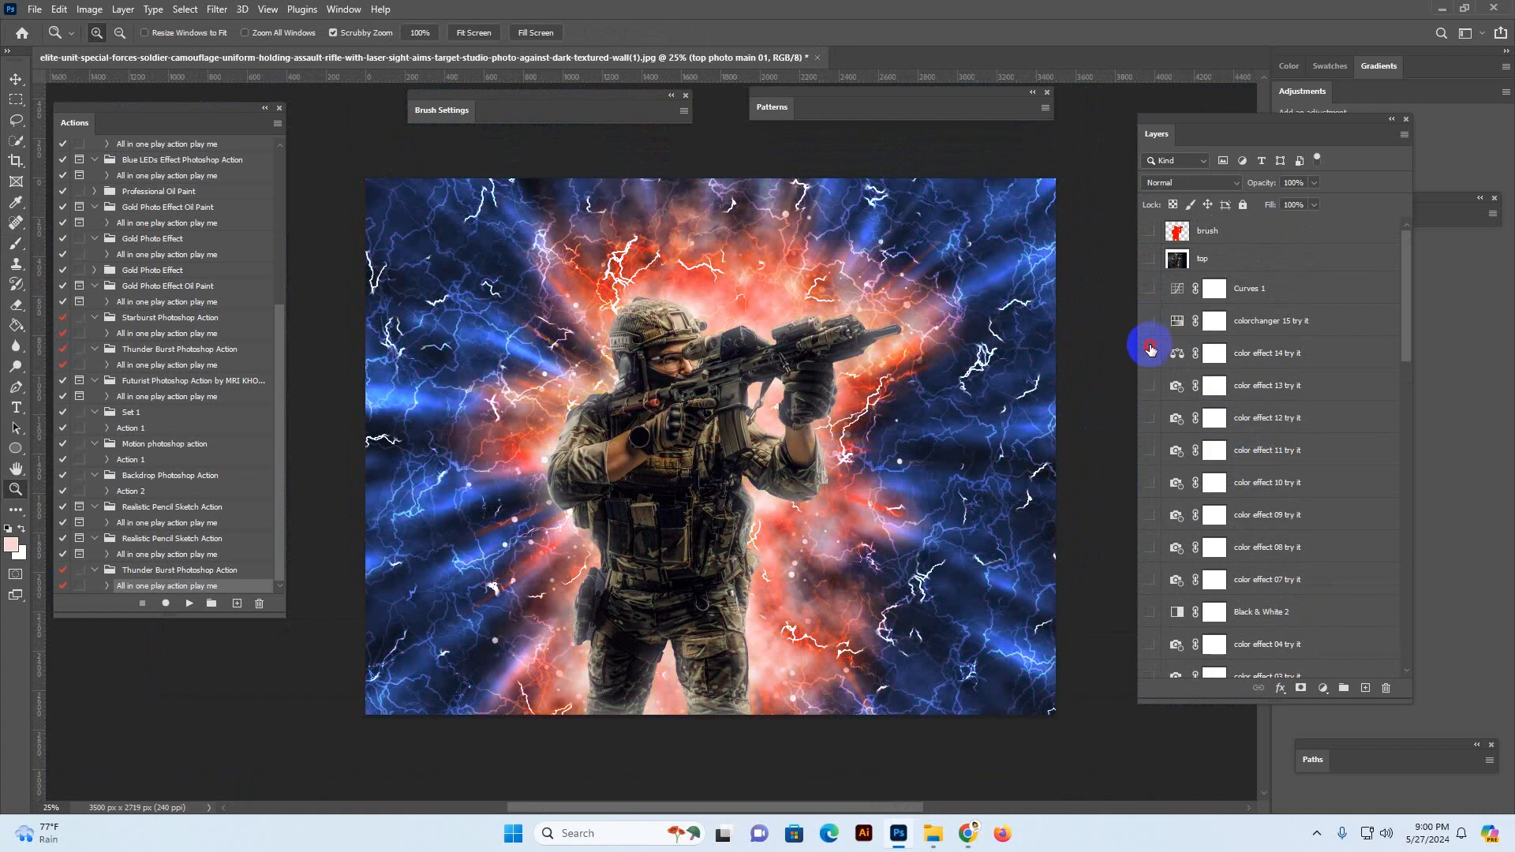
{"action": "left_click", "coordinate": [1149, 387]}
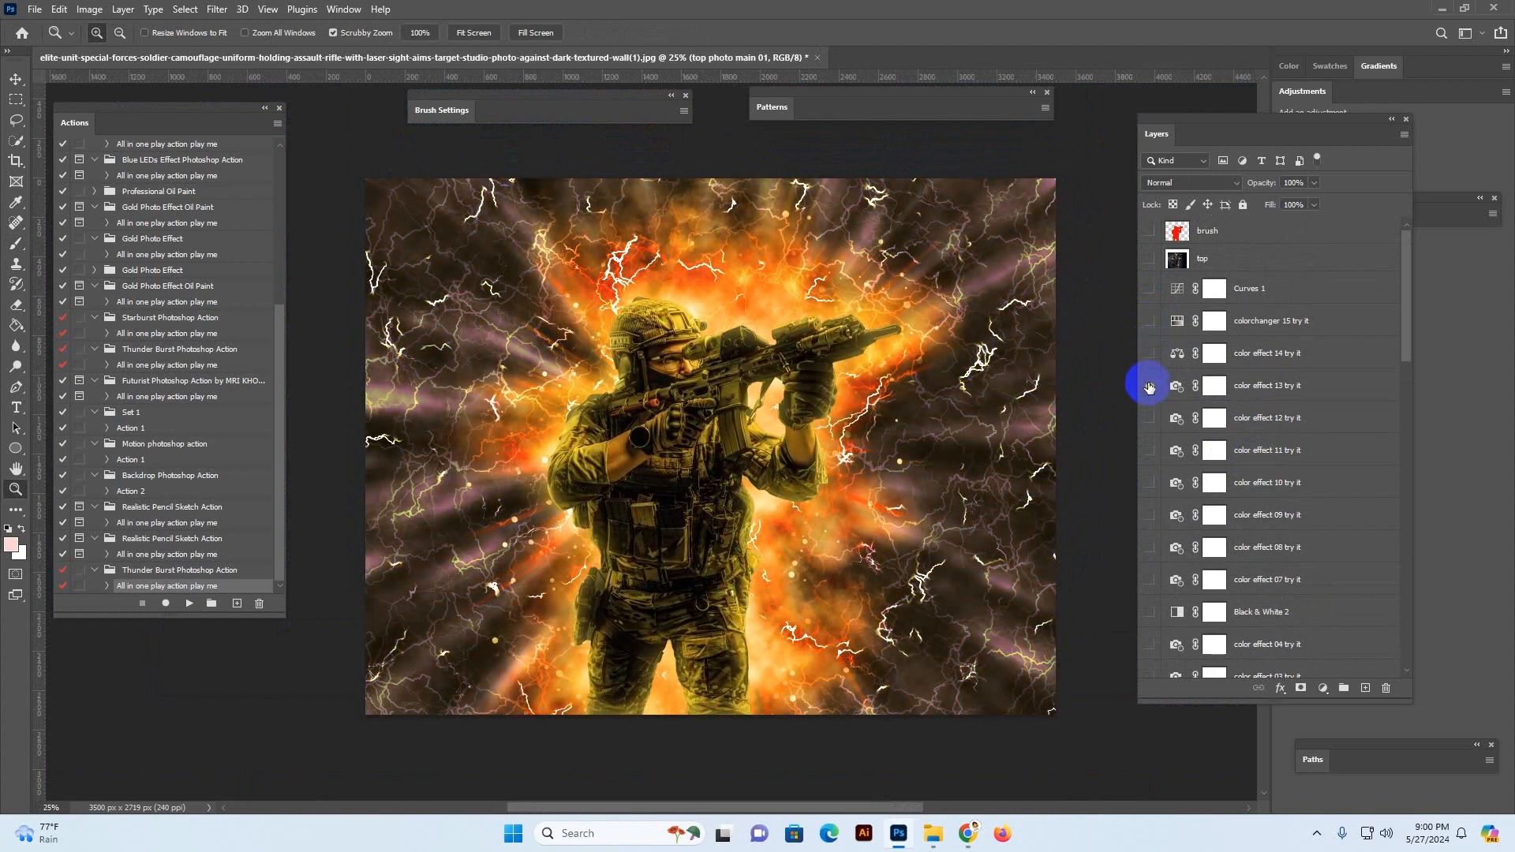
{"action": "left_click", "coordinate": [1150, 419]}
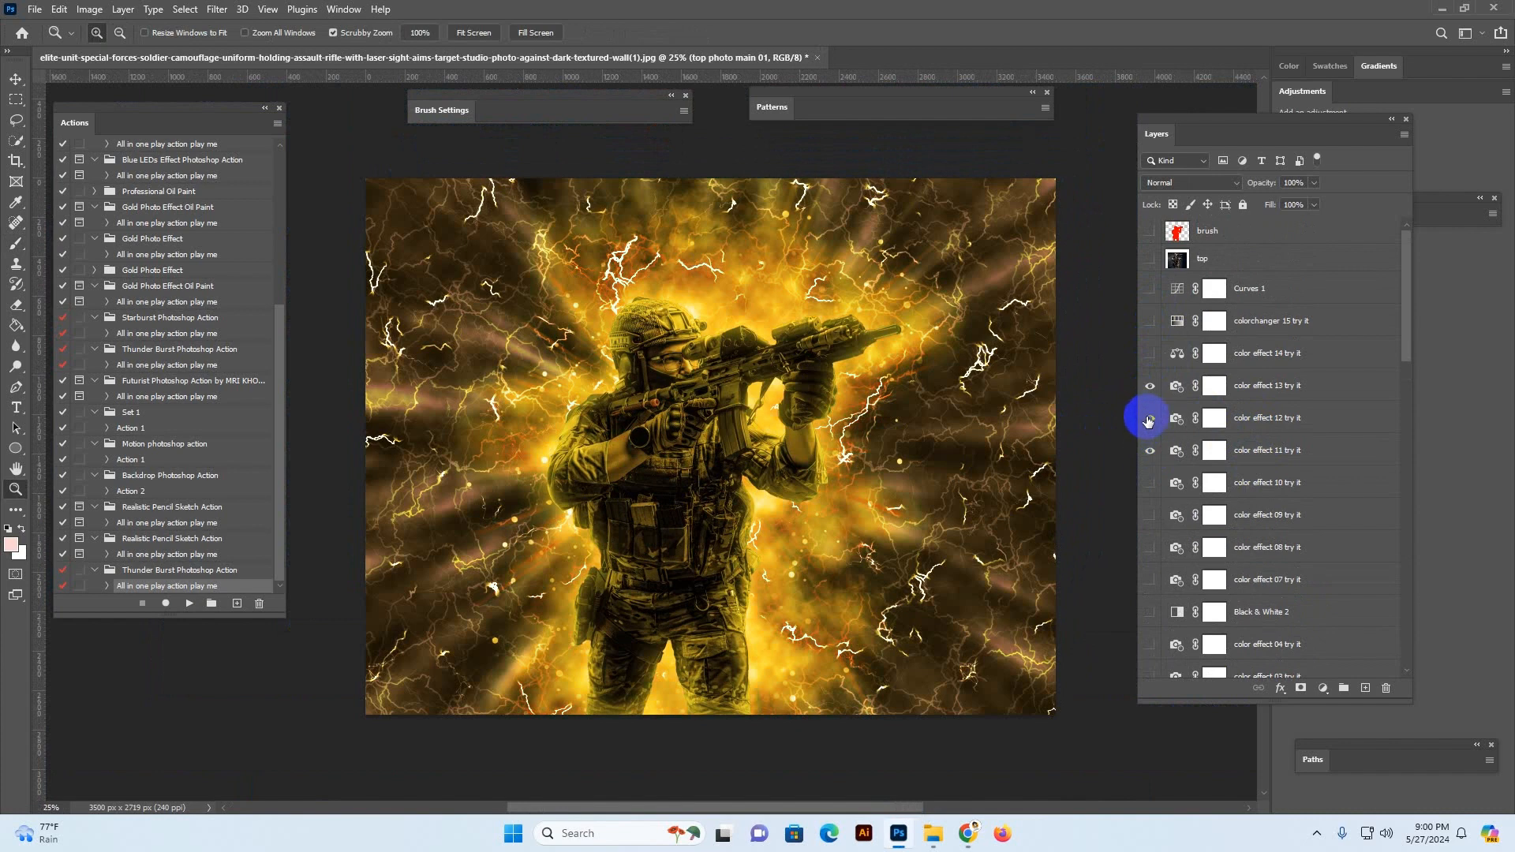
{"action": "left_click", "coordinate": [1150, 385]}
{"action": "left_click", "coordinate": [1152, 452]}
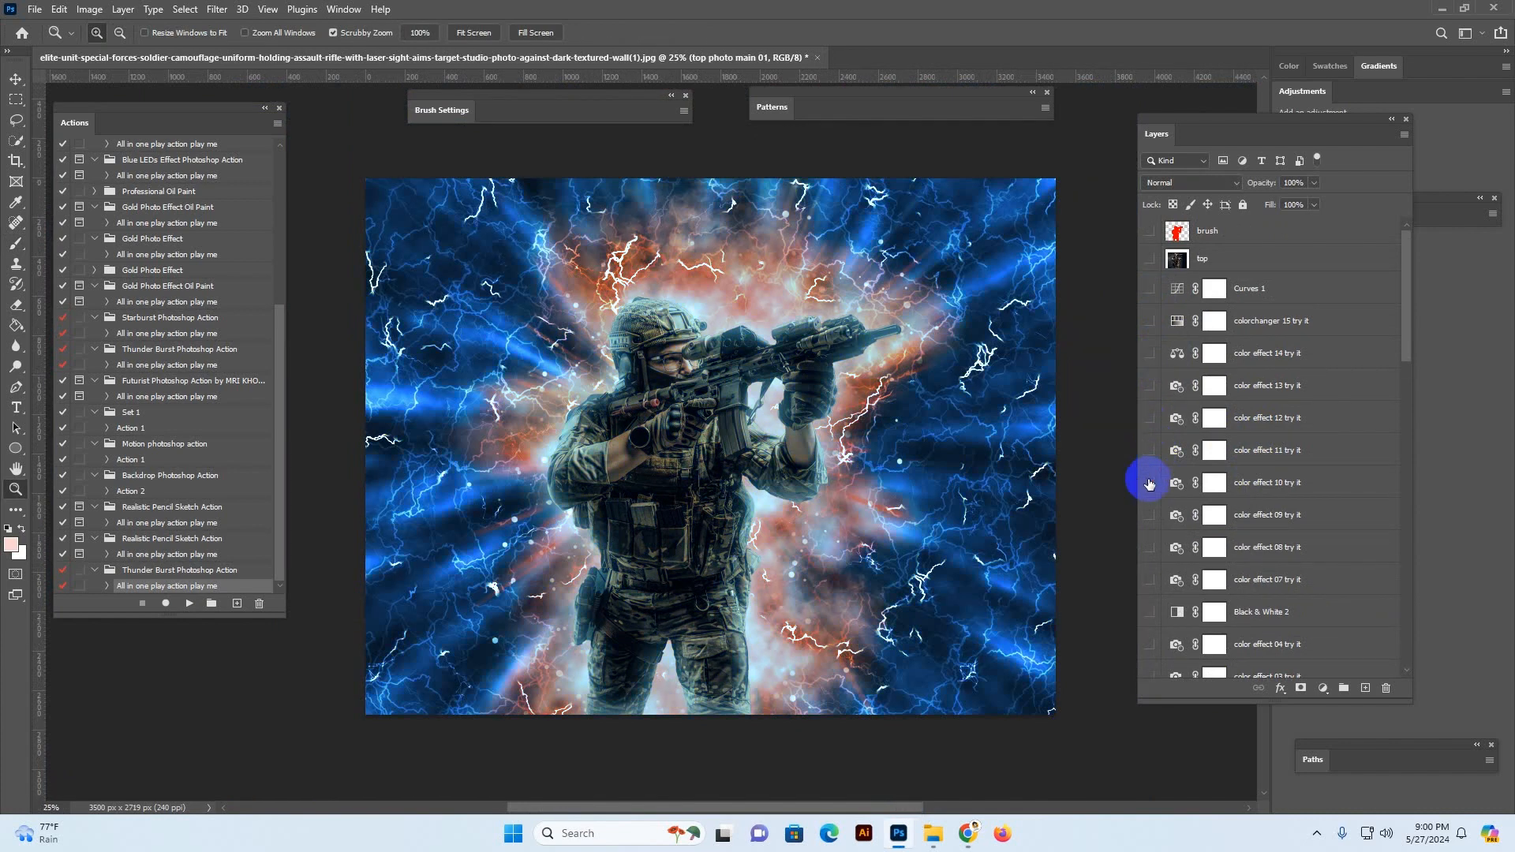
{"action": "left_click", "coordinate": [1153, 516]}
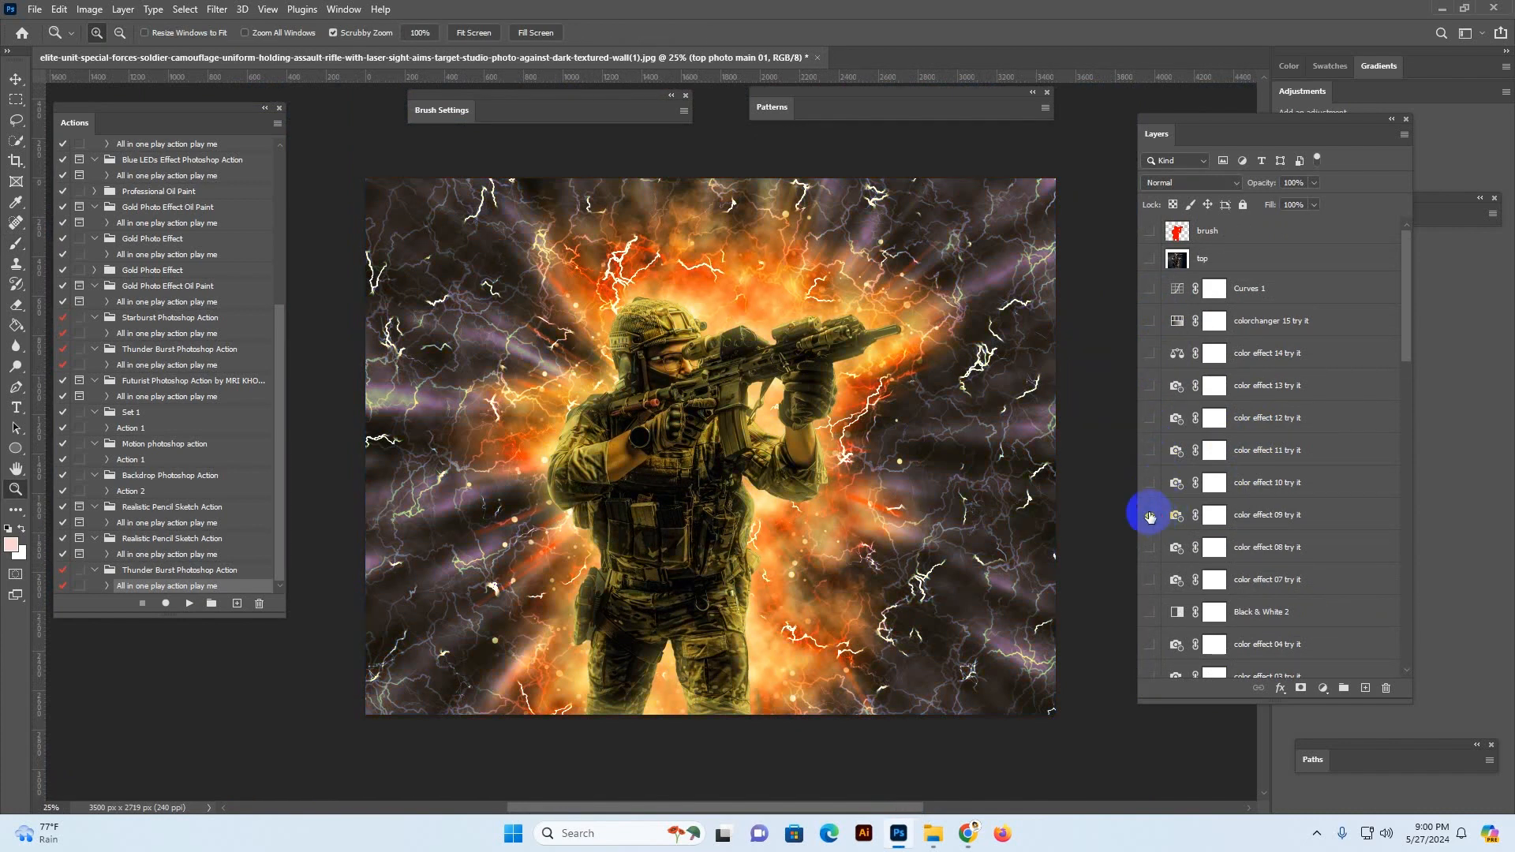
{"action": "left_click", "coordinate": [1151, 584]}
Show the back color changer 02 layer and set its Hue to 21
{"action": "scroll", "coordinate": [1151, 513], "scroll_direction": "down", "scroll_amount": 8}
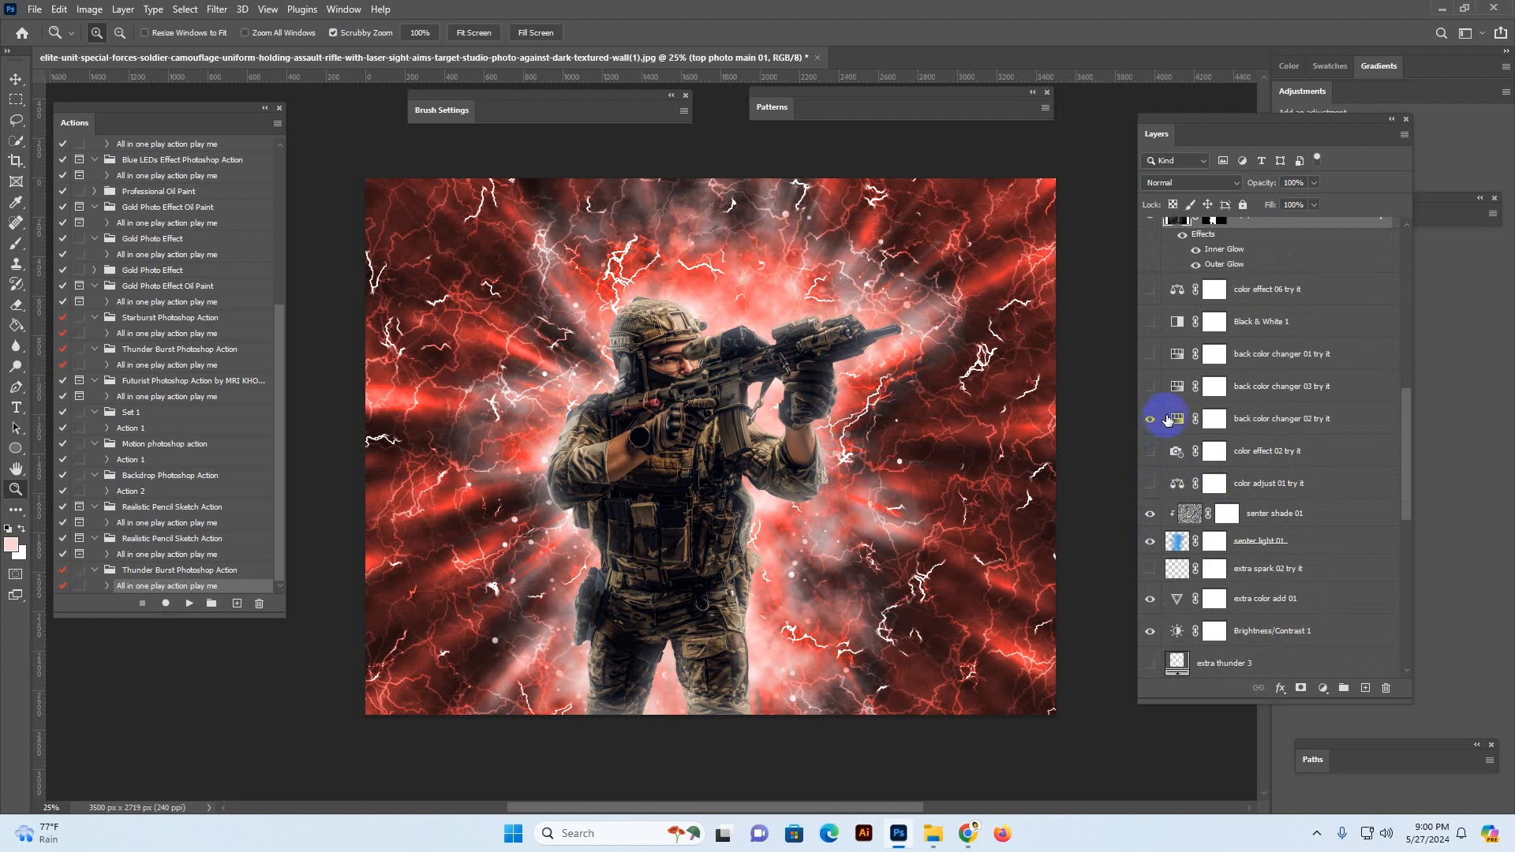
{"action": "left_click", "coordinate": [1179, 422]}
{"action": "double_click", "coordinate": [1175, 425]}
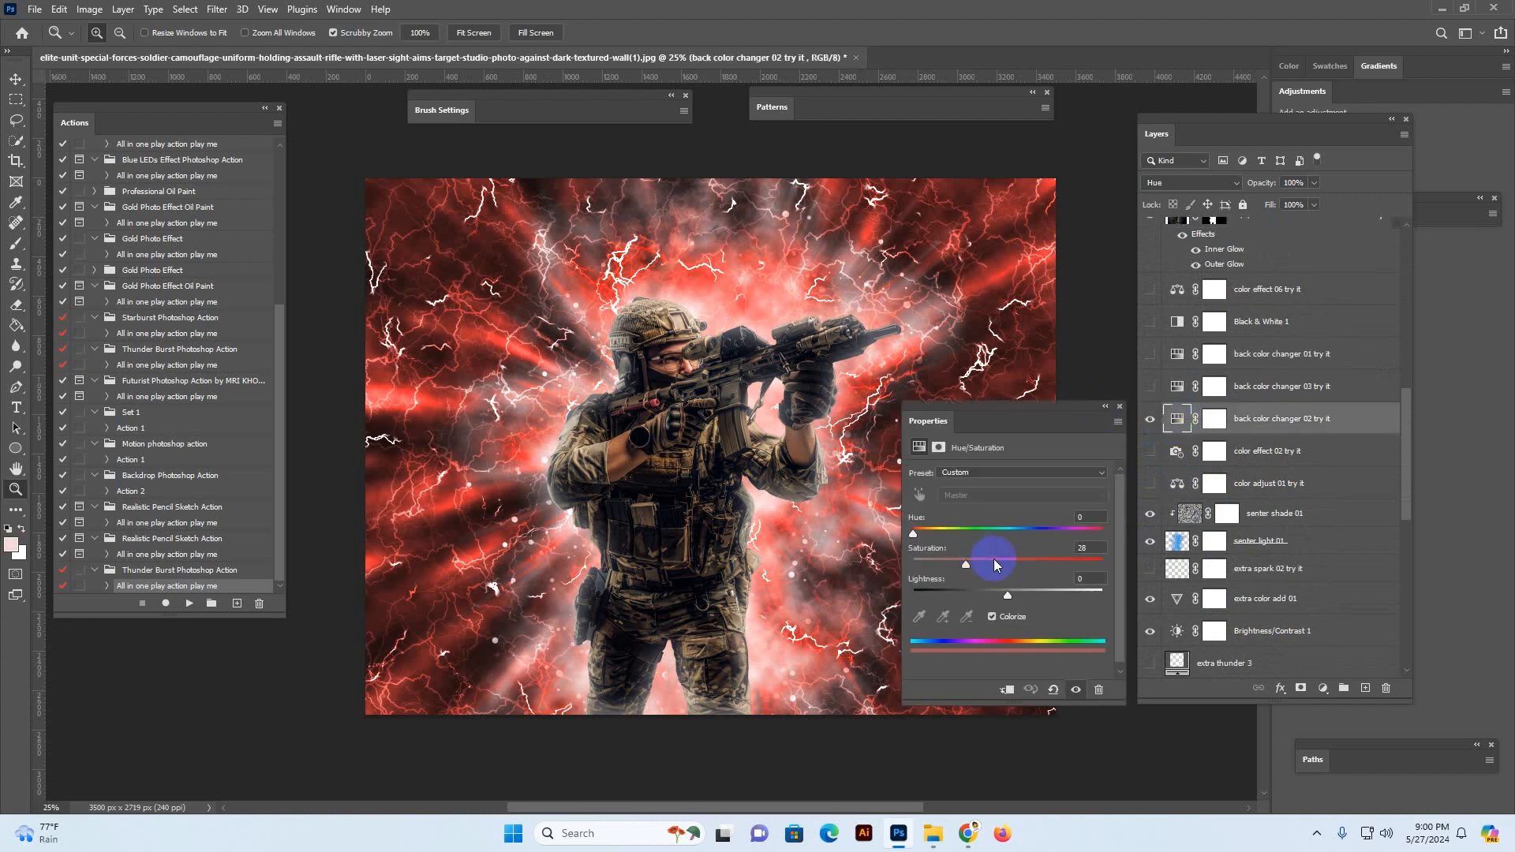
{"action": "left_click_drag", "start_coordinate": [943, 529], "coordinate": [924, 530]}
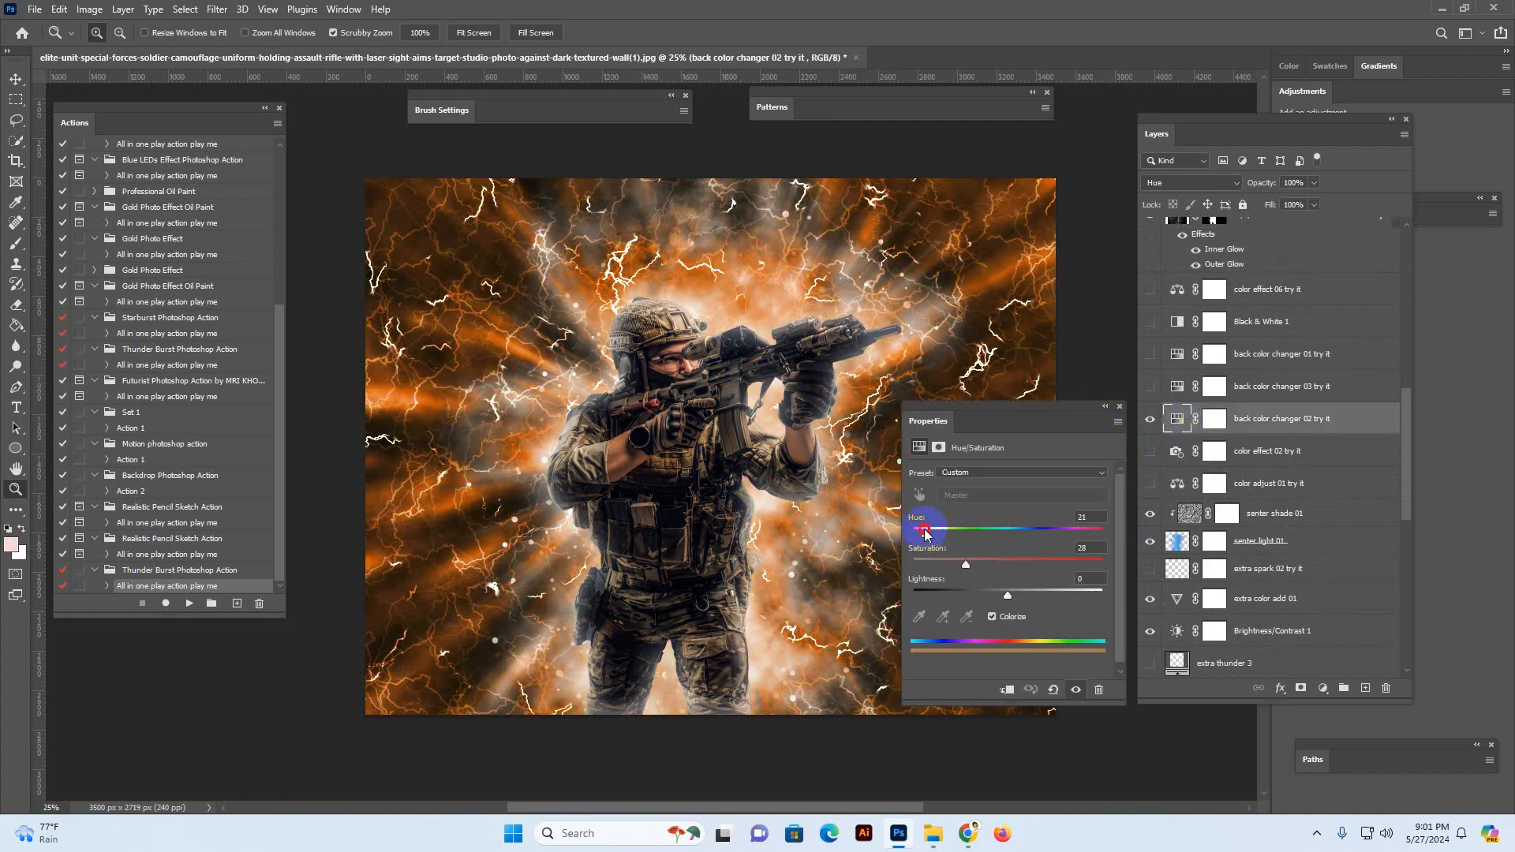
{"action": "left_click", "coordinate": [1120, 406]}
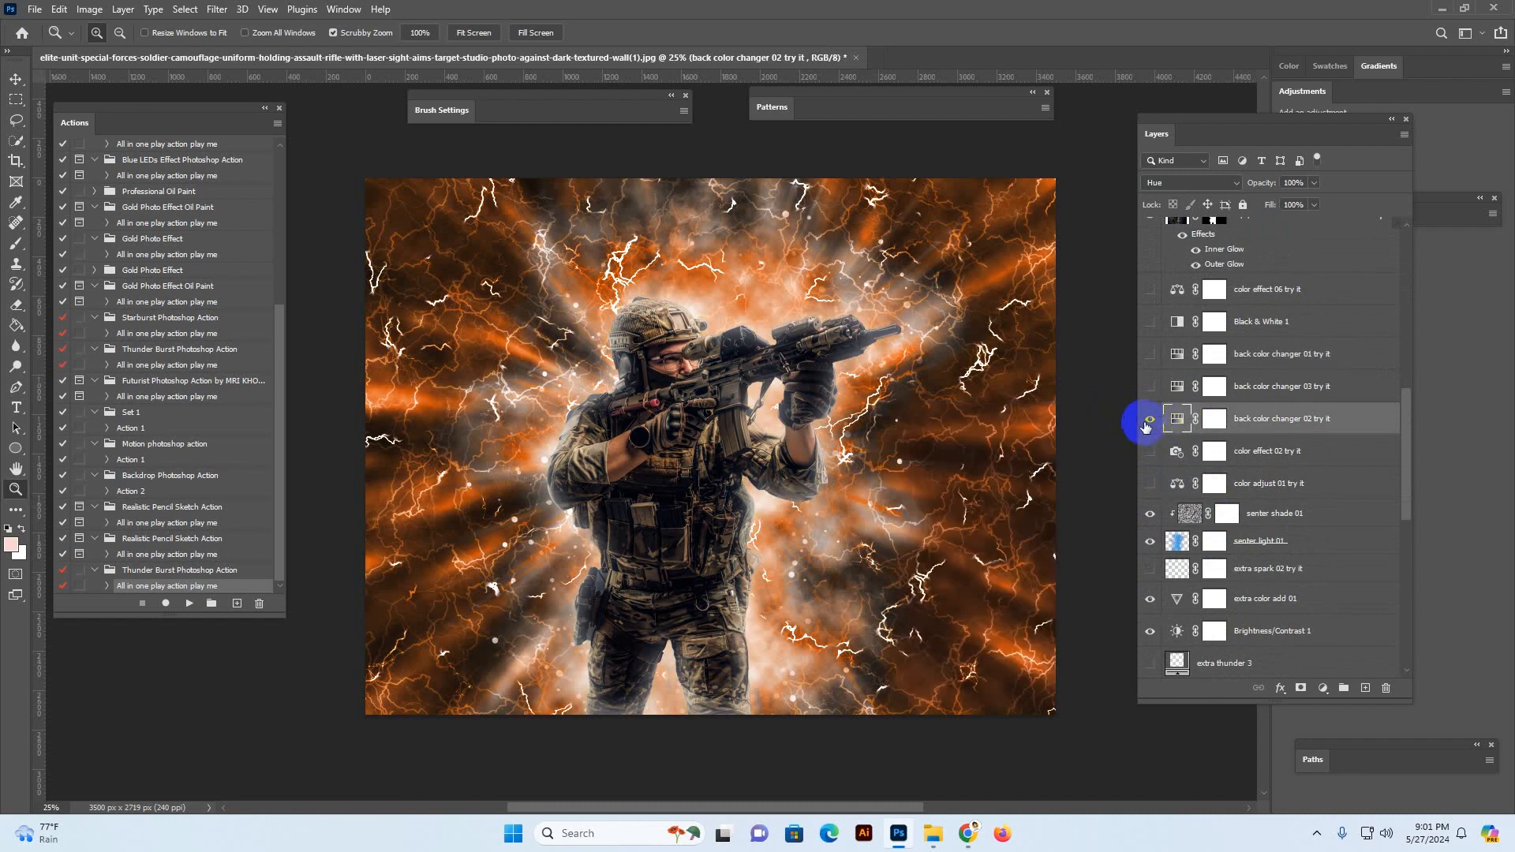
Hide back color changer 02 and show the color adjust 01 and photo thunder look 01 layers
{"action": "left_click", "coordinate": [1149, 451]}
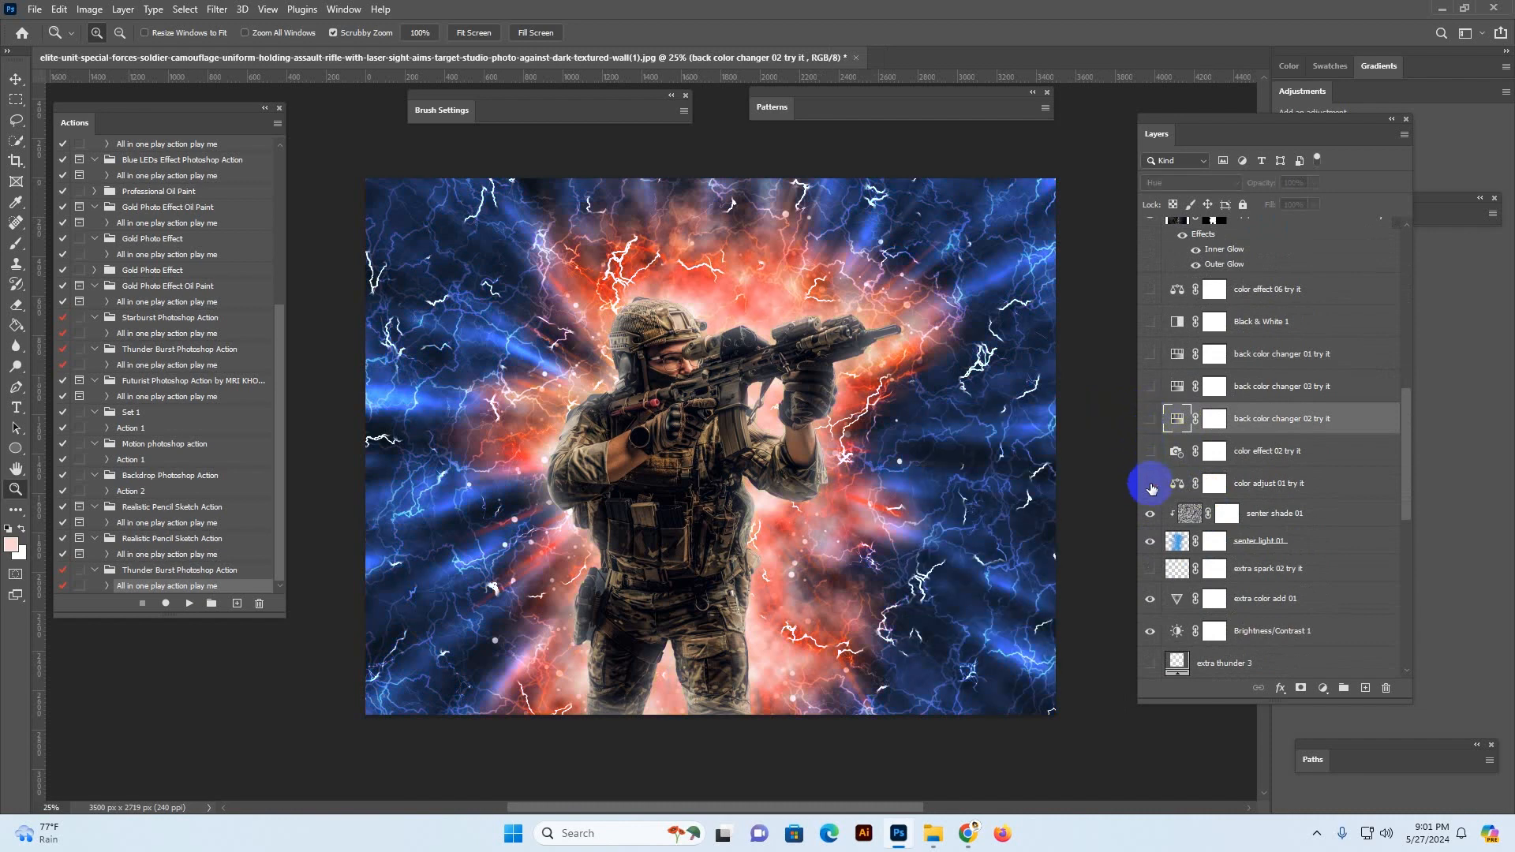
{"action": "left_click", "coordinate": [1150, 483]}
{"action": "scroll", "coordinate": [1171, 355], "scroll_direction": "up", "scroll_amount": 4}
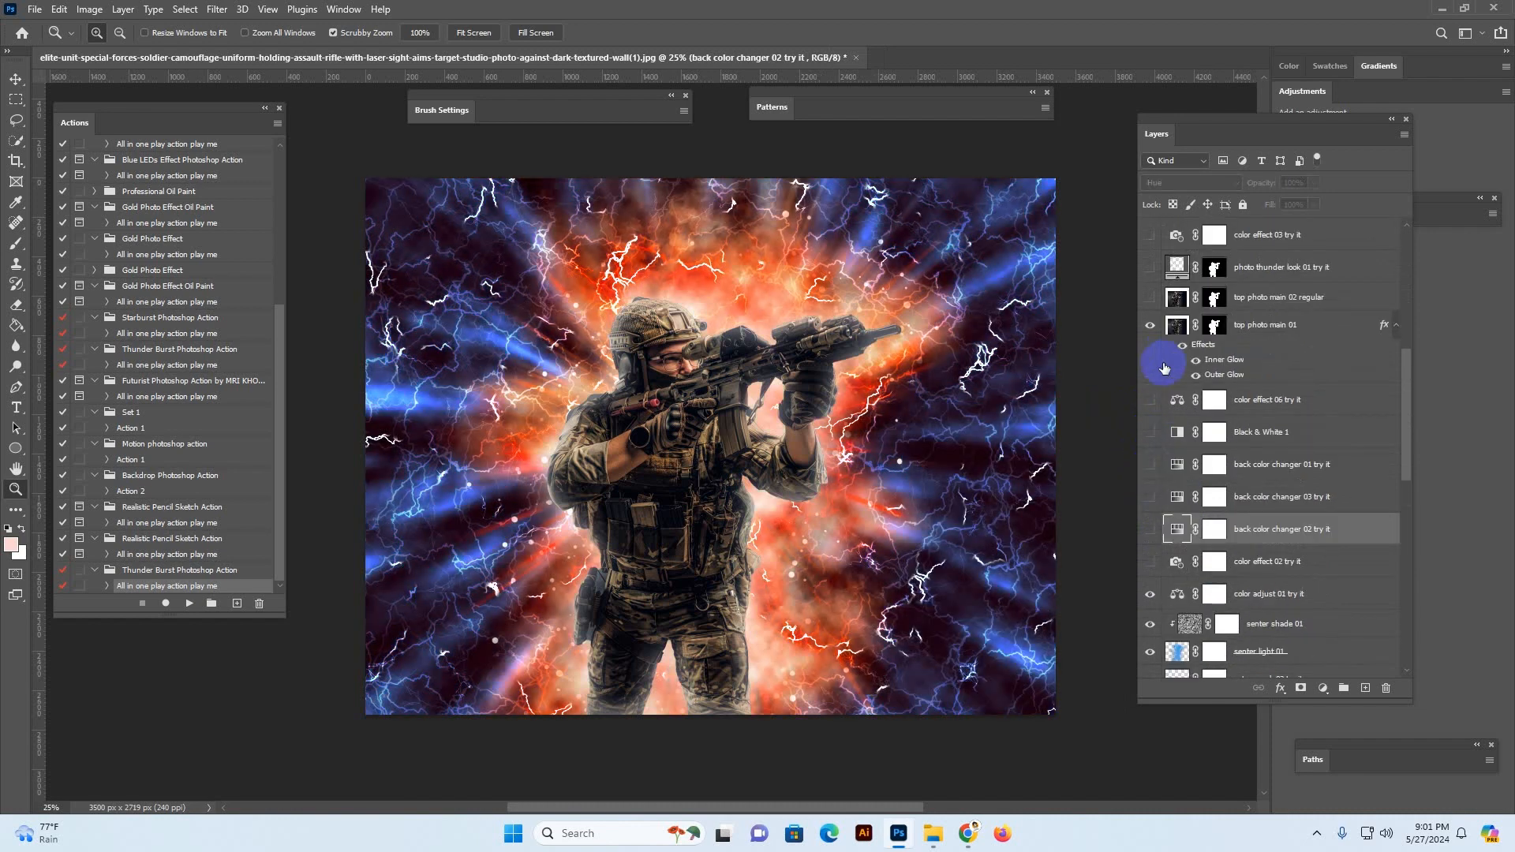
{"action": "left_click", "coordinate": [1150, 434]}
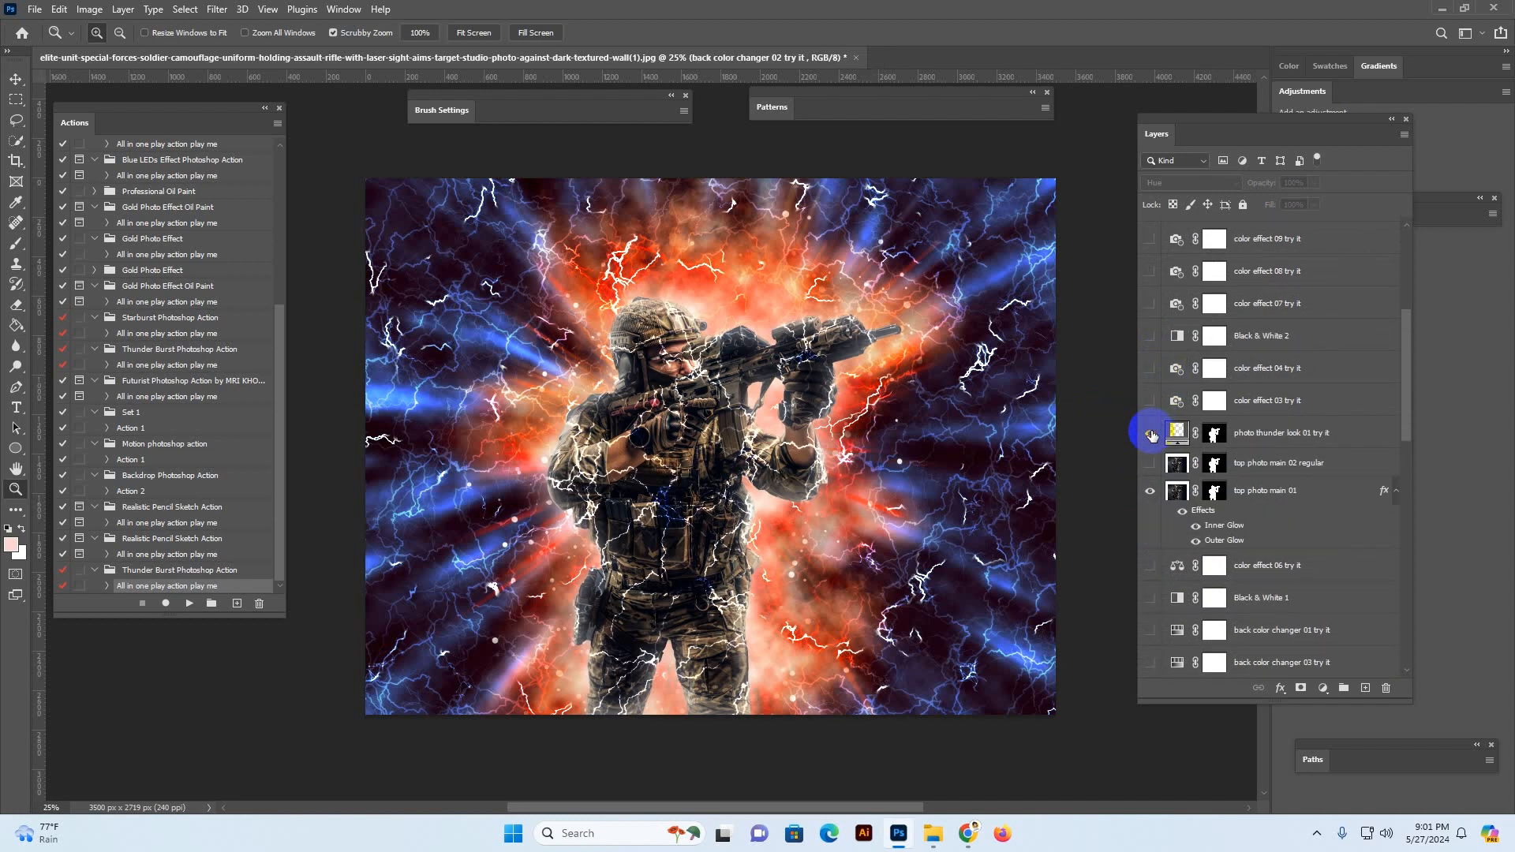
{"action": "left_click", "coordinate": [1152, 435]}
{"action": "left_click", "coordinate": [1152, 435]}
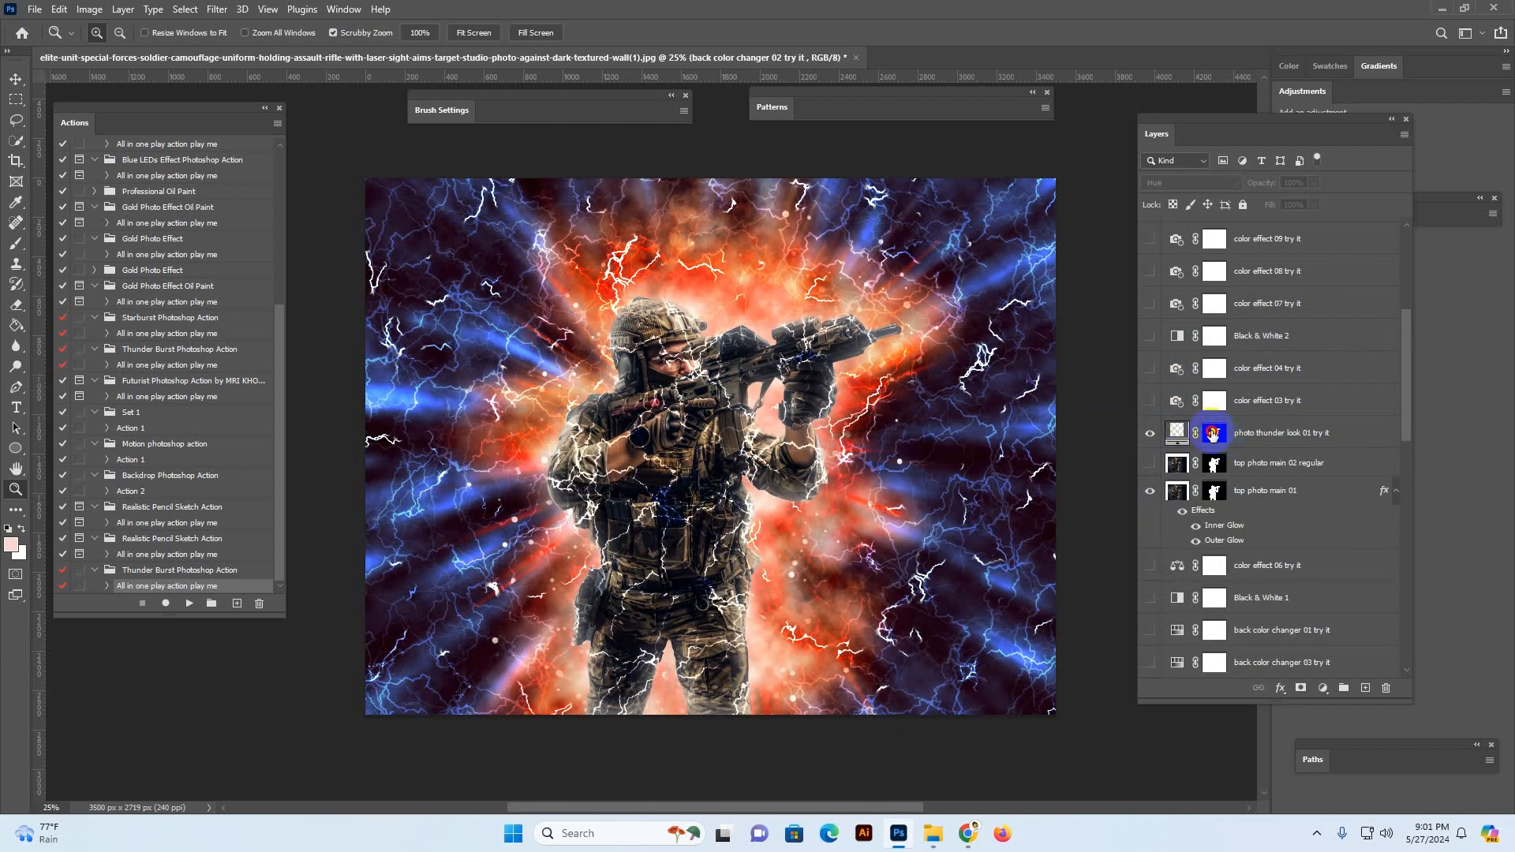
Paint black with a 250 px soft brush on the photo thunder look 01 mask over the soldier's face and upper chest
{"action": "left_click", "coordinate": [1215, 434]}
{"action": "left_click", "coordinate": [16, 243]}
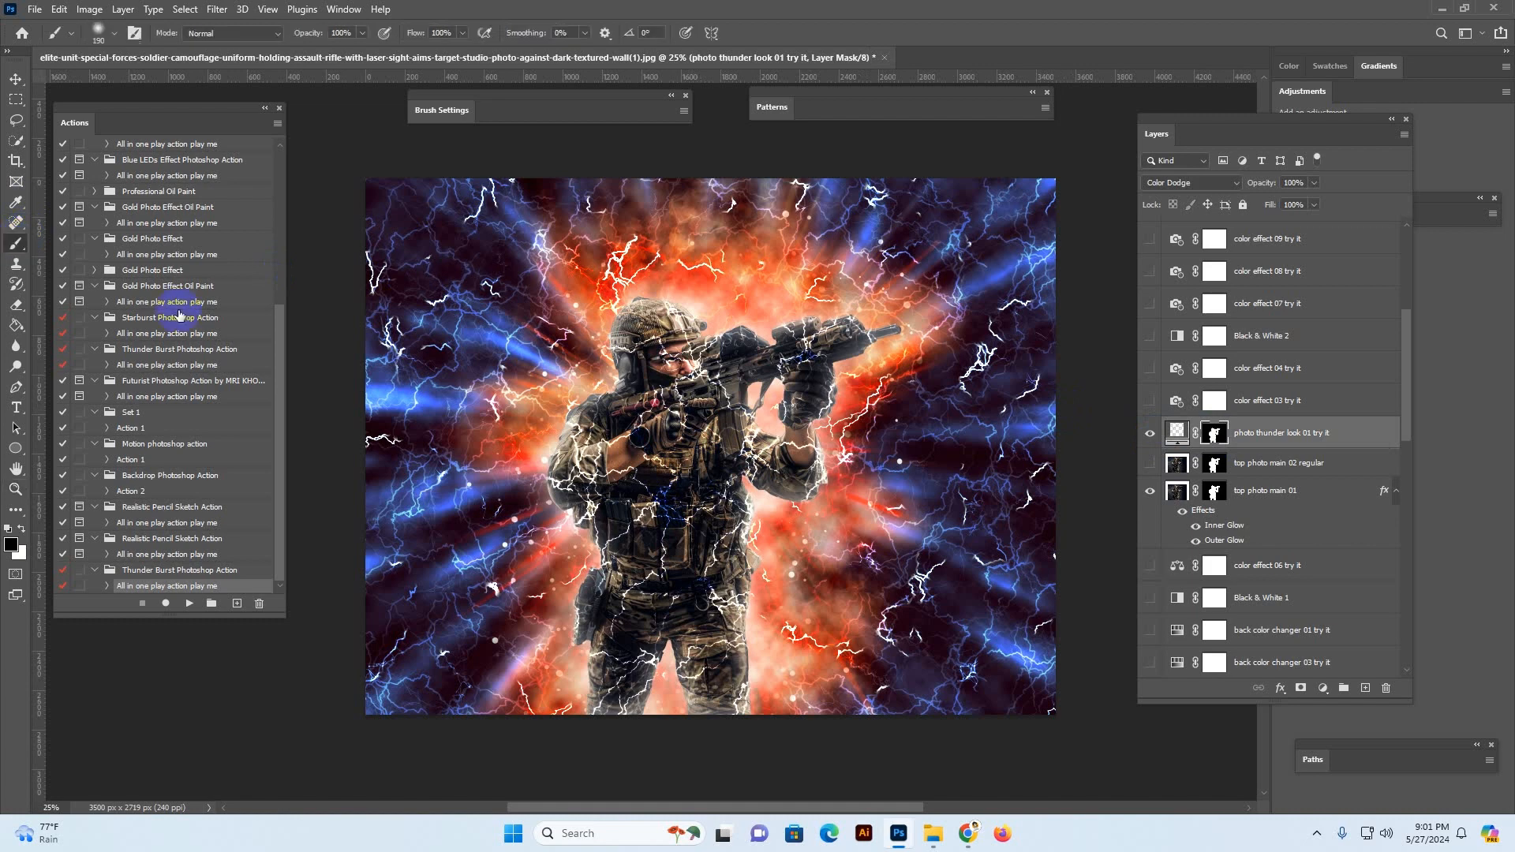
{"action": "key", "text": "bracketright"}
{"action": "key", "text": "bracketright"}
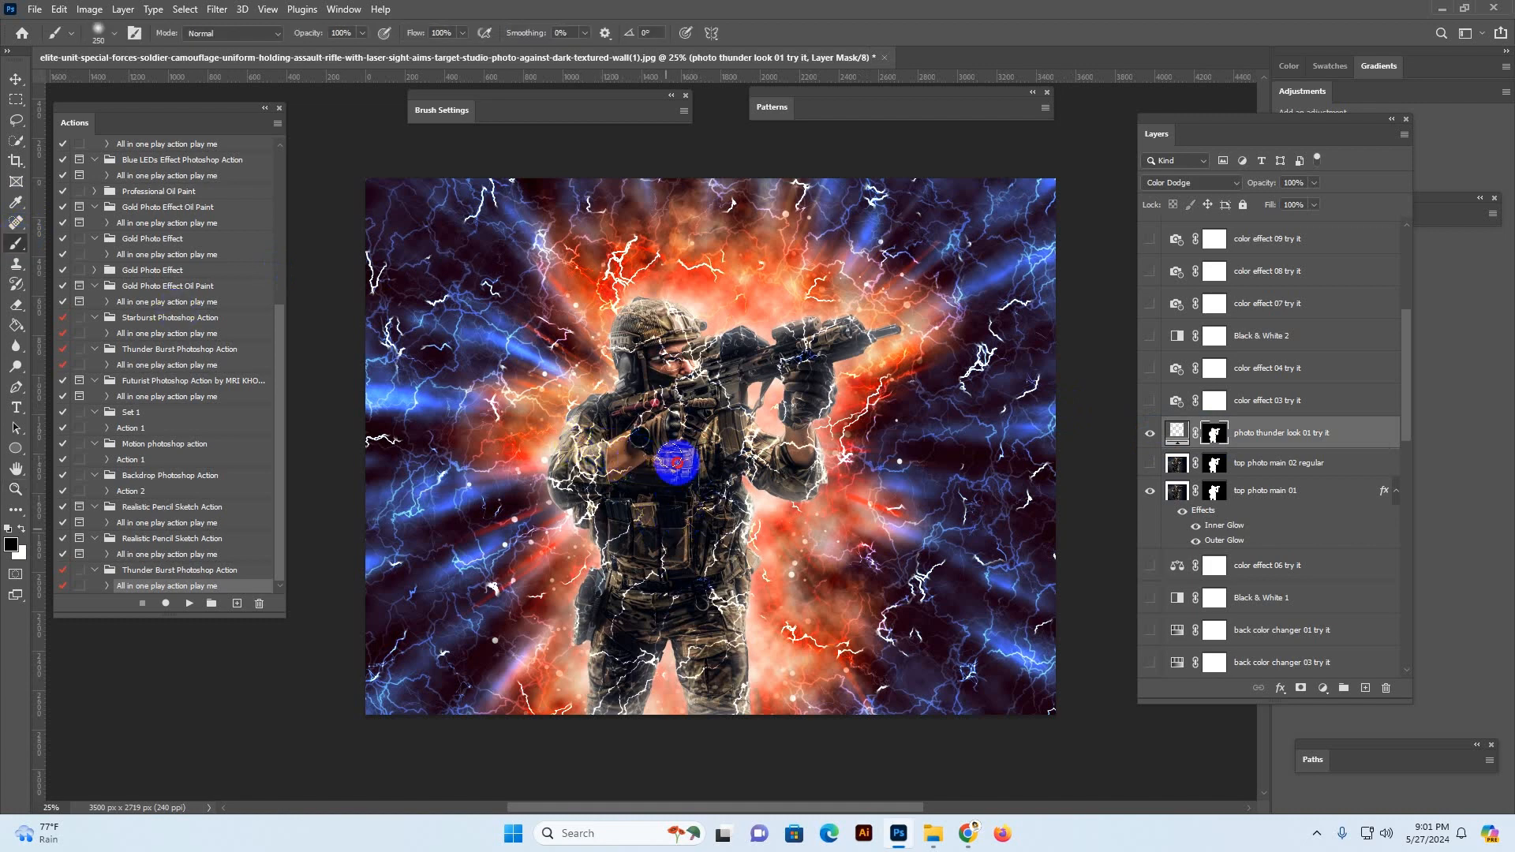
{"action": "mouse_move", "coordinate": [683, 396]}
{"action": "left_mouse_down"}
{"action": "mouse_move", "coordinate": [834, 356]}
{"action": "mouse_move", "coordinate": [663, 345]}
{"action": "left_mouse_up"}
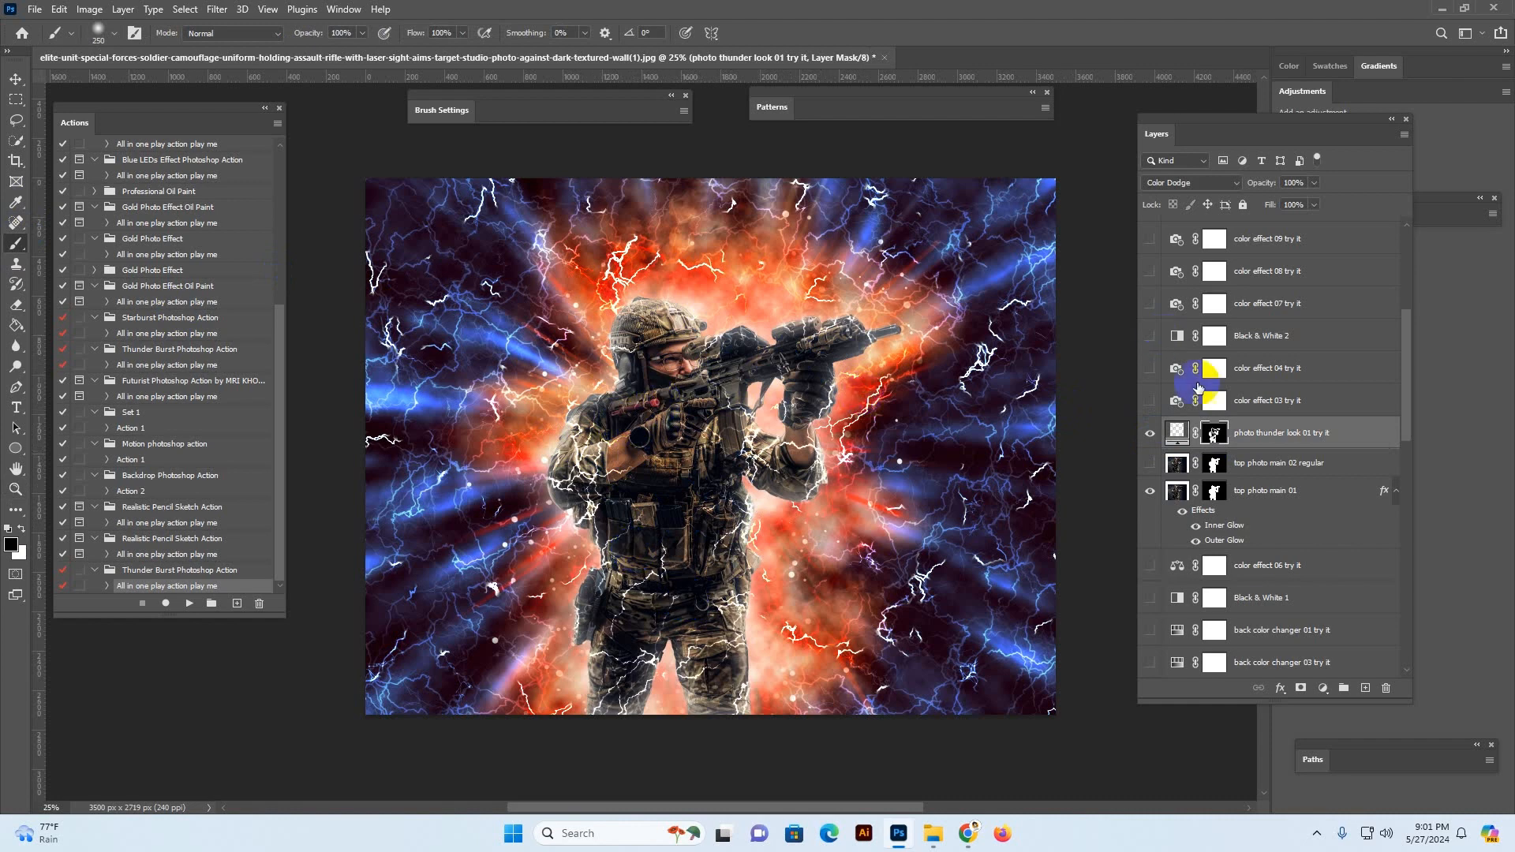
Select the color effect 03 layer, then preview color effects 04, 07, 08 and 09 one at a time, hiding each again
{"action": "left_click", "coordinate": [1293, 404]}
{"action": "left_click", "coordinate": [1206, 407]}
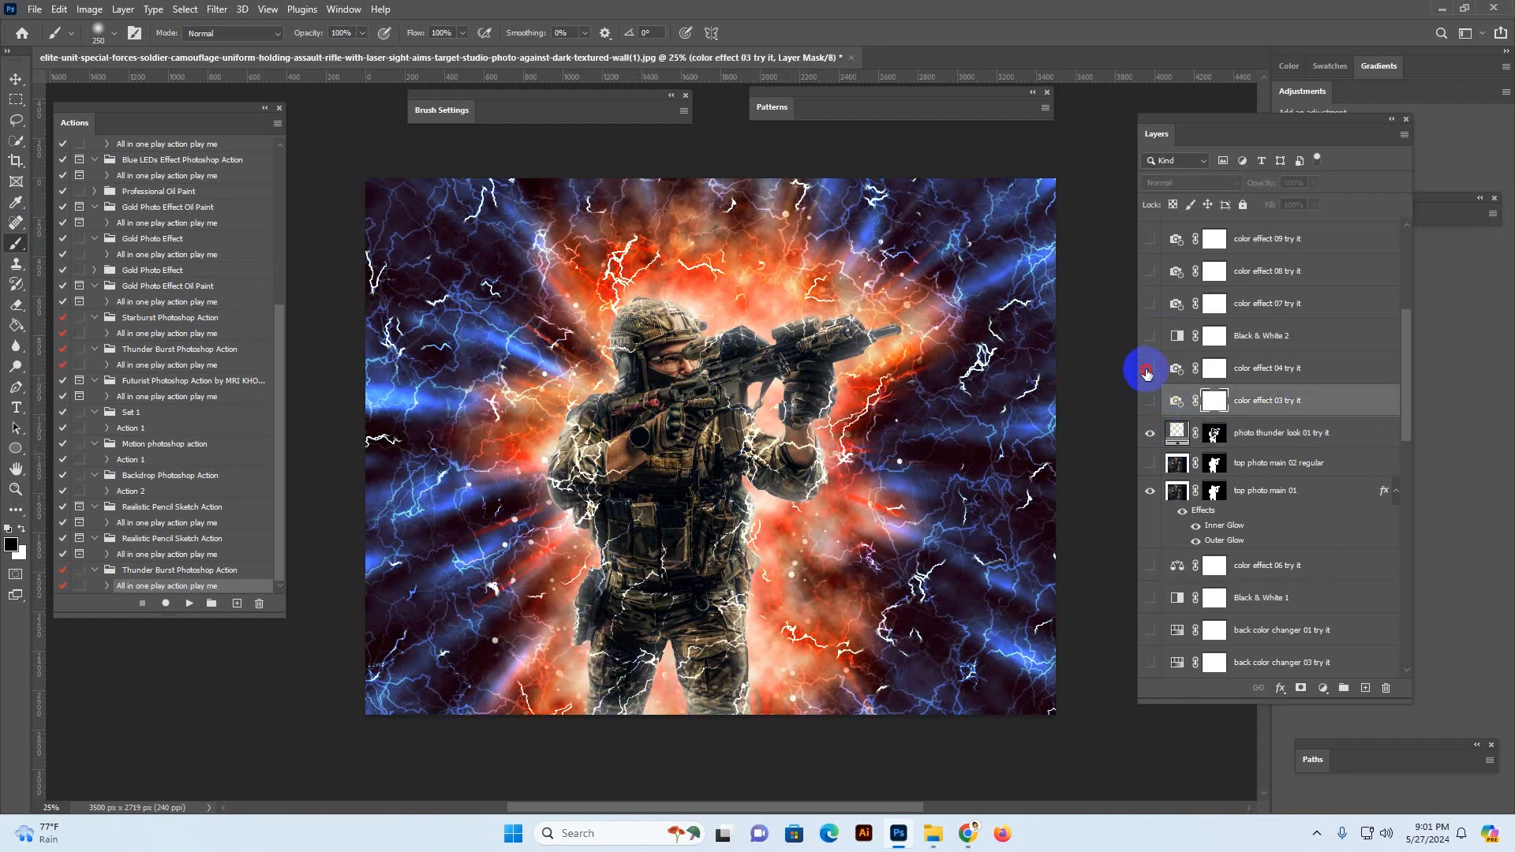
{"action": "left_click", "coordinate": [1149, 369]}
{"action": "left_click", "coordinate": [1151, 304]}
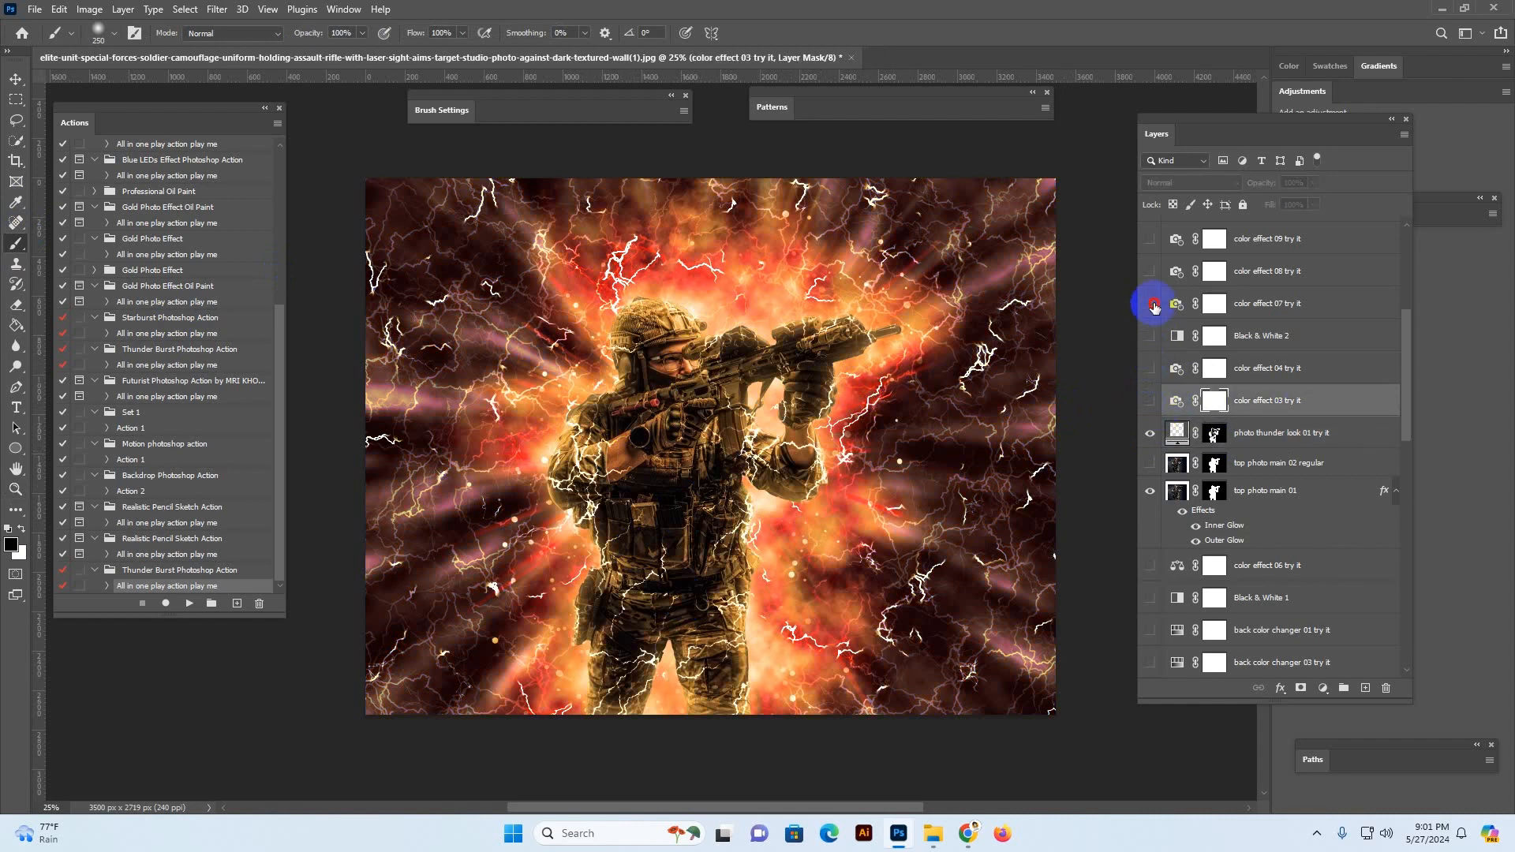
{"action": "left_click", "coordinate": [1154, 306]}
{"action": "left_click", "coordinate": [1150, 272]}
{"action": "left_click", "coordinate": [1149, 272]}
{"action": "left_click", "coordinate": [1150, 240]}
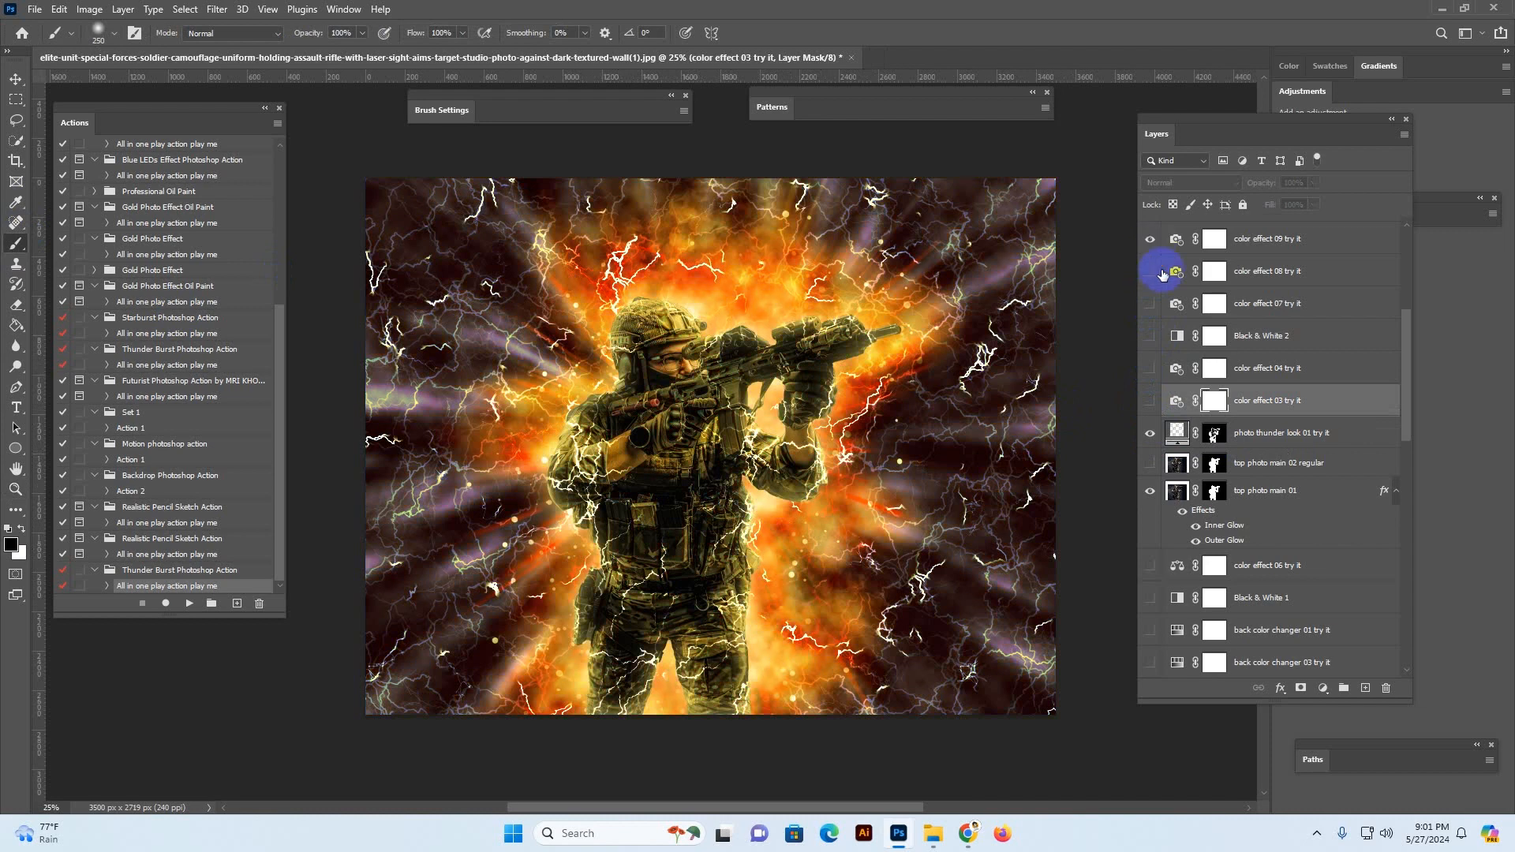
{"action": "scroll", "coordinate": [1164, 305], "scroll_direction": "up", "scroll_amount": 3}
{"action": "left_click", "coordinate": [1151, 351]}
Preview color effects 10, 11 and 12 one at a time, inspecting color effect 12 closer on the soldier, and hide each again
{"action": "left_click", "coordinate": [1149, 318]}
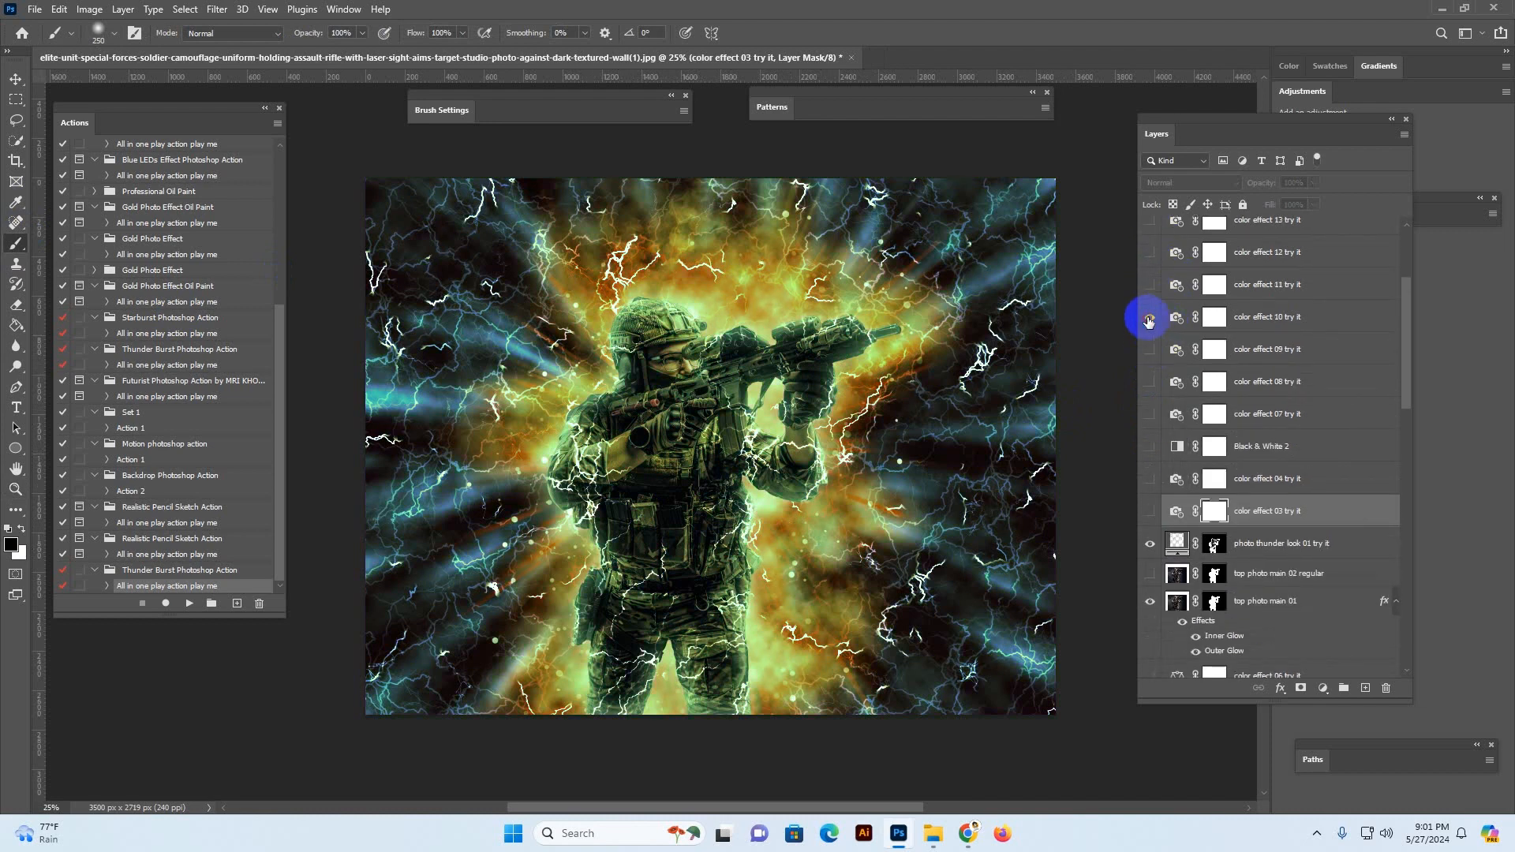
{"action": "left_click", "coordinate": [1149, 318]}
{"action": "left_click", "coordinate": [1149, 285]}
{"action": "left_click", "coordinate": [1149, 285]}
{"action": "left_click", "coordinate": [1151, 252]}
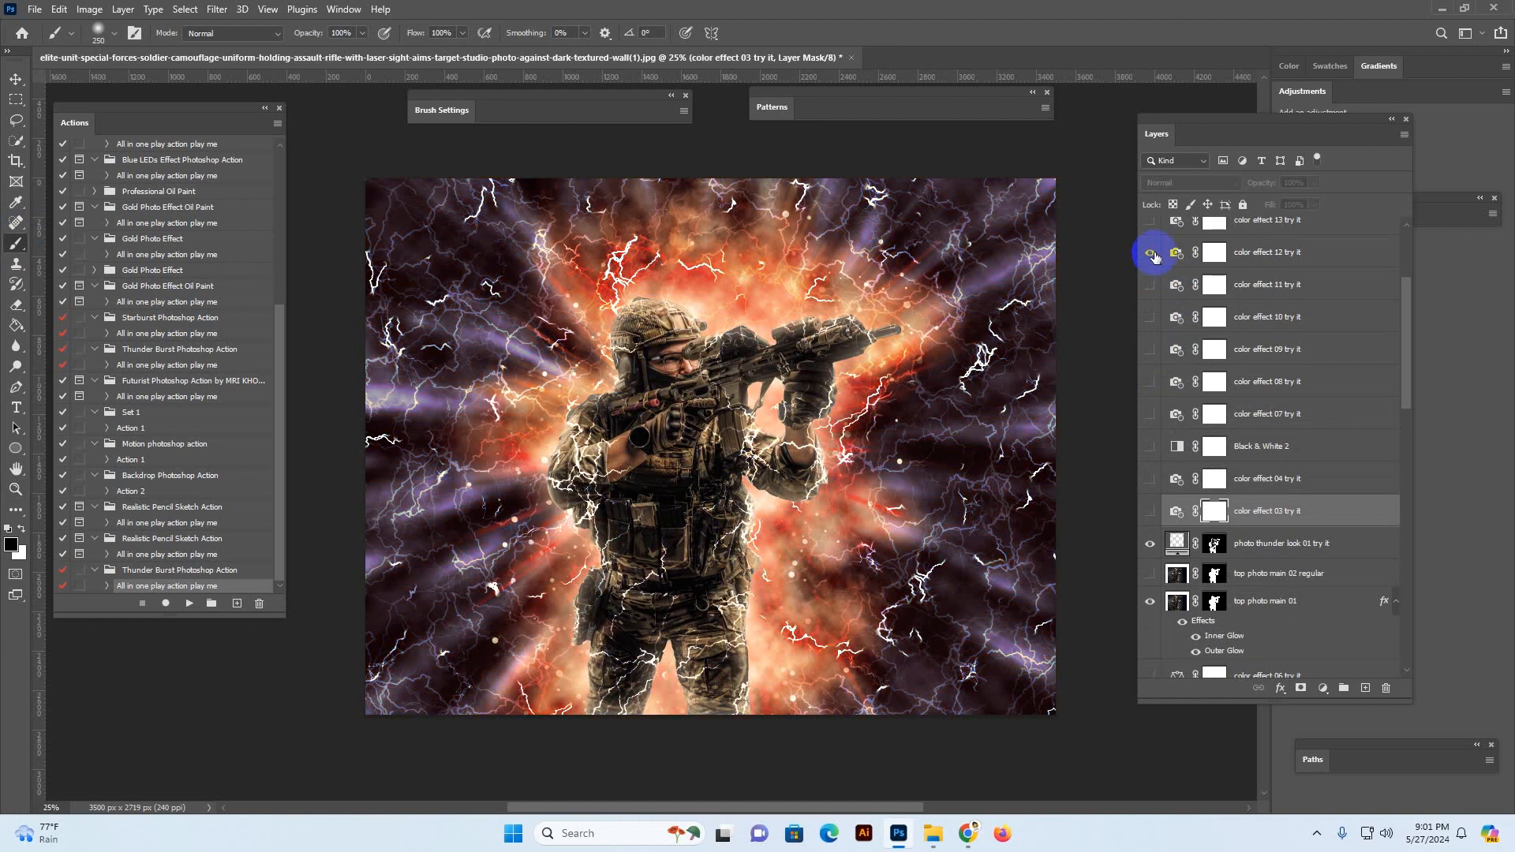
{"action": "key", "text": "z"}
{"action": "left_click", "coordinate": [730, 408]}
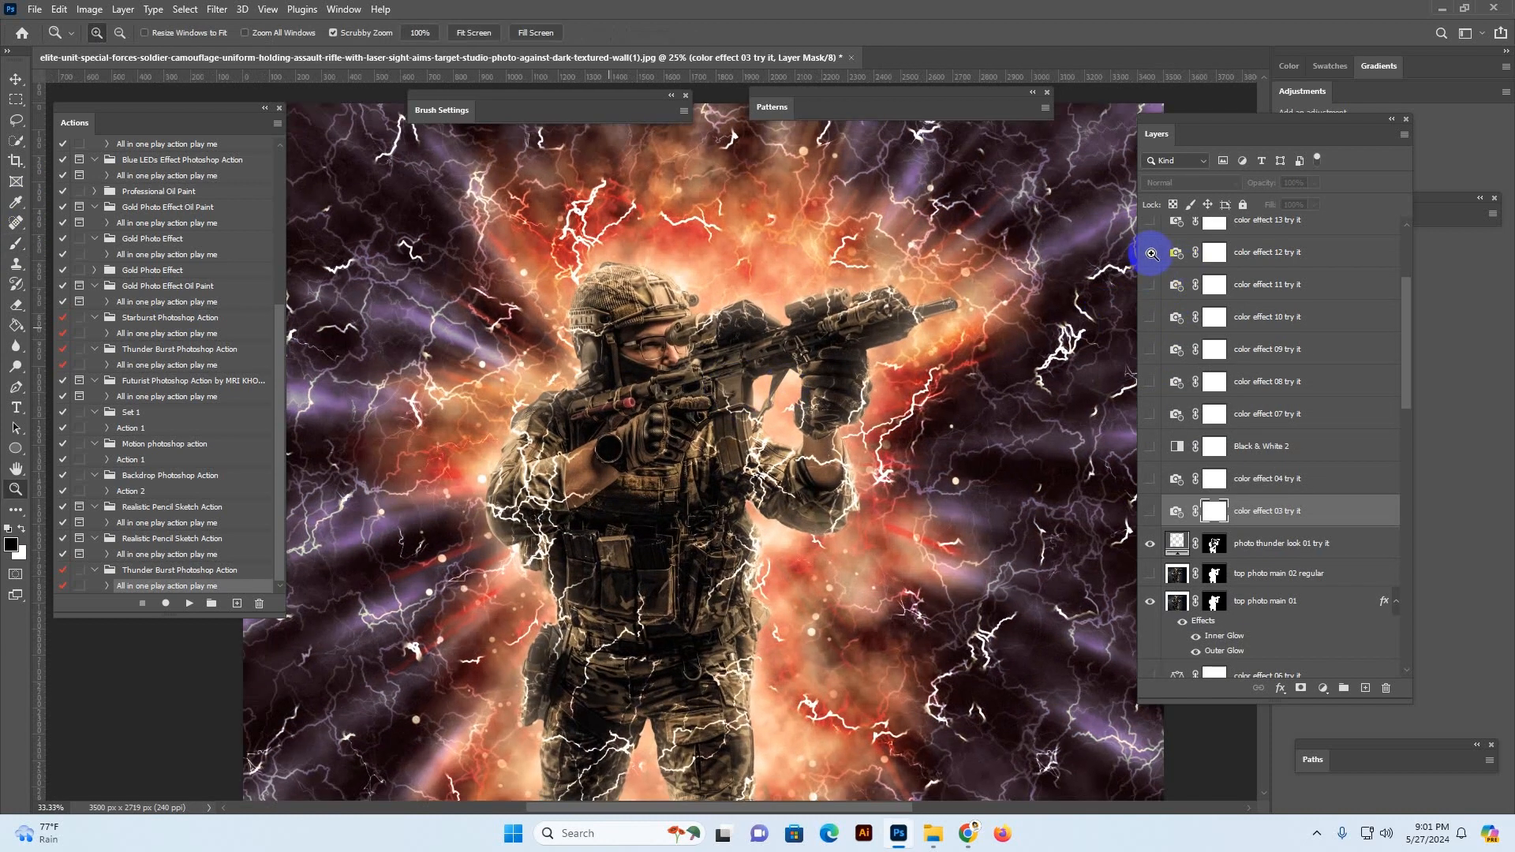
{"action": "left_click", "coordinate": [1152, 253]}
Preview the color effect 14 and colorchanger 15 layers one after the other, hiding each again
{"action": "scroll", "coordinate": [1153, 308], "scroll_direction": "up", "scroll_amount": 3}
{"action": "left_click", "coordinate": [1150, 299]}
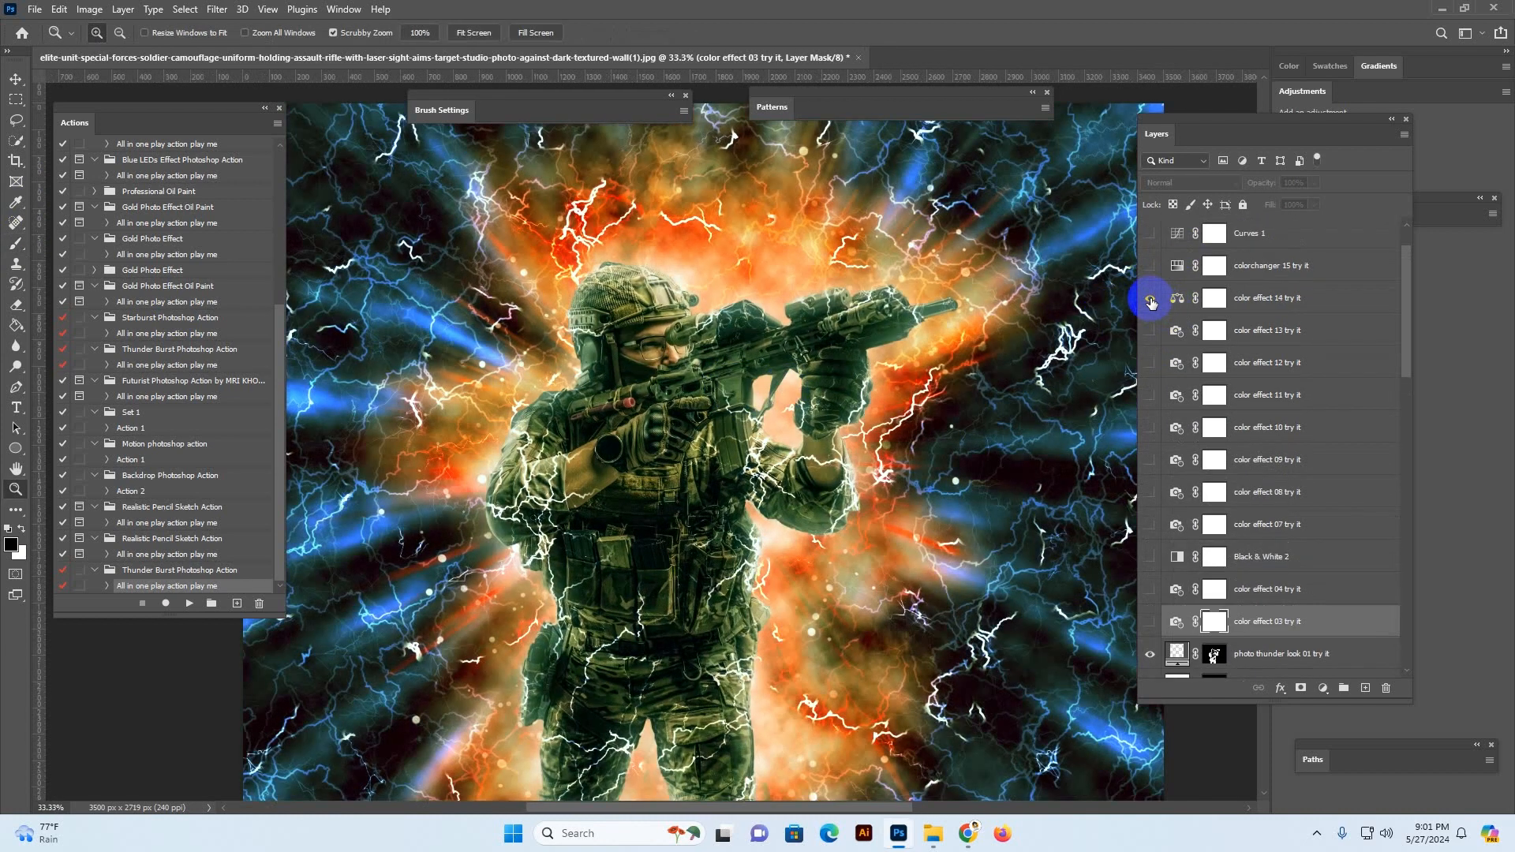
{"action": "left_click", "coordinate": [1151, 300]}
{"action": "left_click", "coordinate": [1150, 267]}
{"action": "left_click", "coordinate": [1150, 267]}
{"action": "scroll", "coordinate": [1149, 272], "scroll_direction": "up", "scroll_amount": 1}
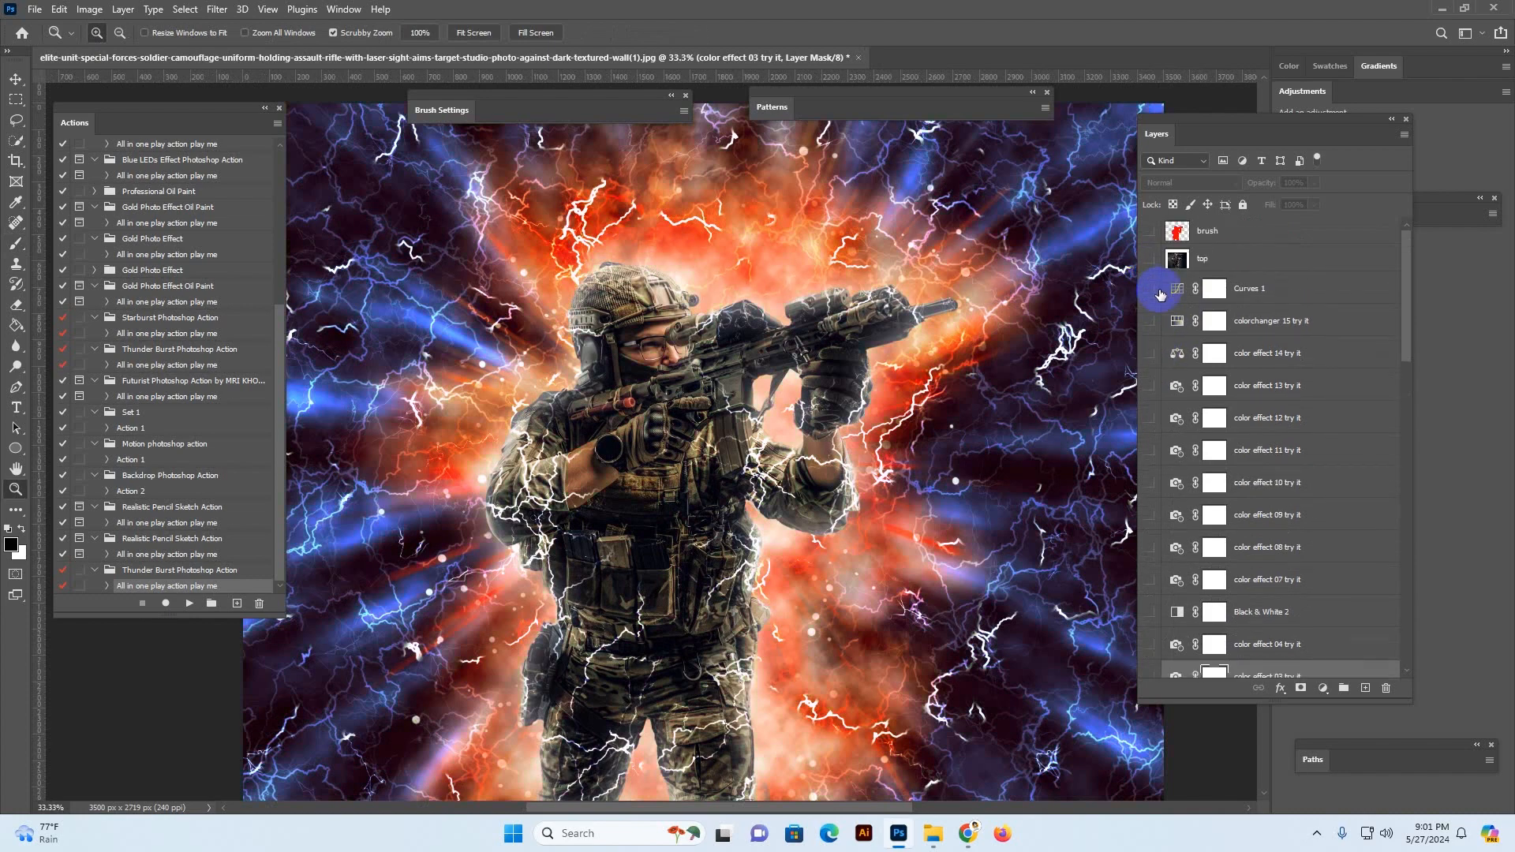
{"action": "left_click", "coordinate": [1149, 319]}
{"action": "left_click", "coordinate": [1150, 319]}
Select the Curves 1 adjustment layer and make it visible over the soldier image
{"action": "left_click", "coordinate": [1167, 284]}
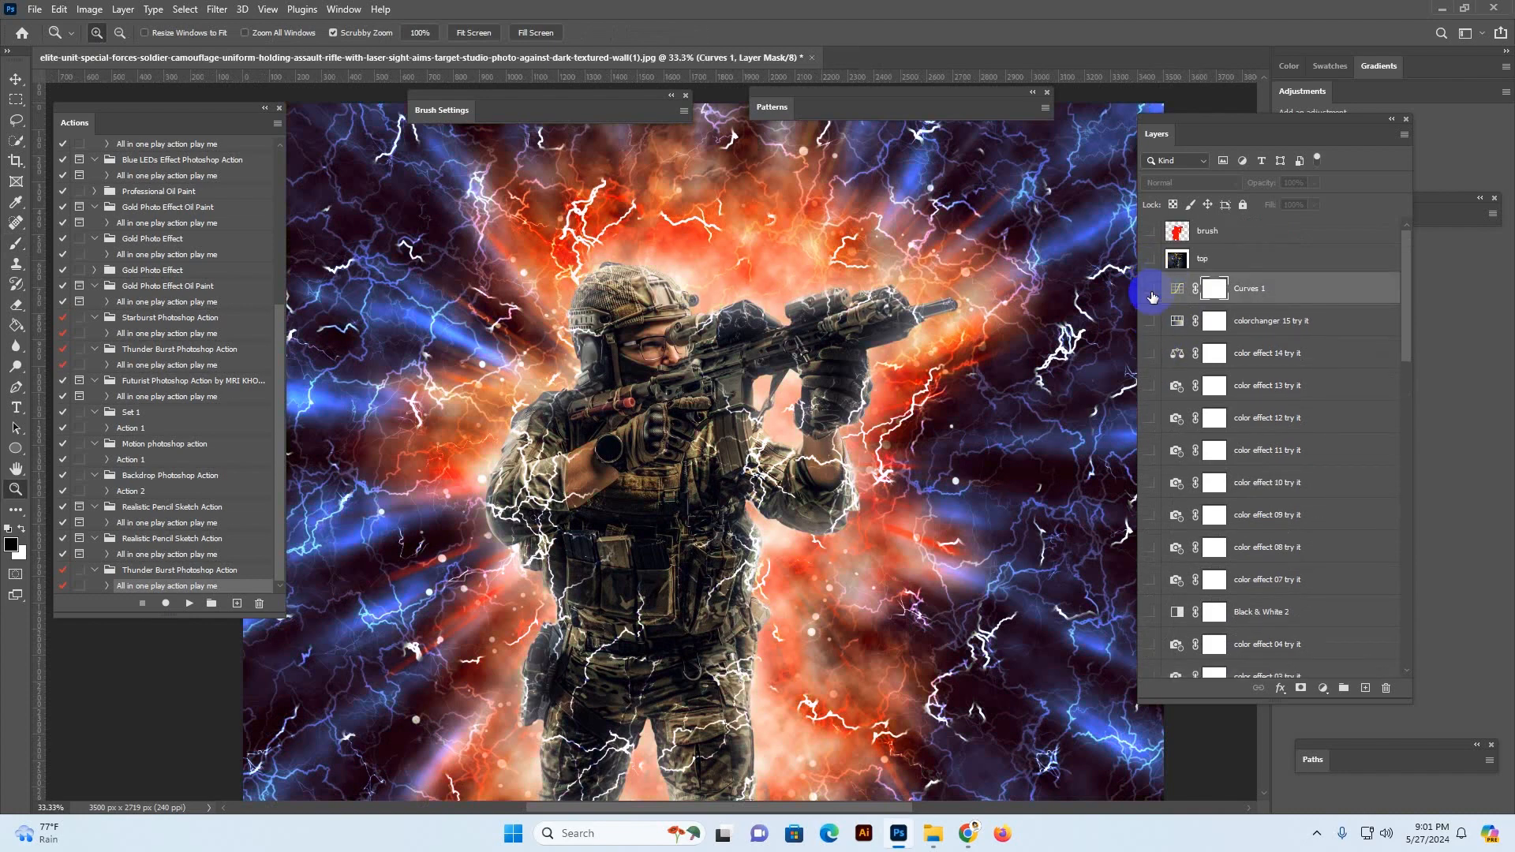
{"action": "left_click", "coordinate": [1151, 292]}
{"action": "left_click_drag", "start_coordinate": [907, 400], "coordinate": [934, 369]}
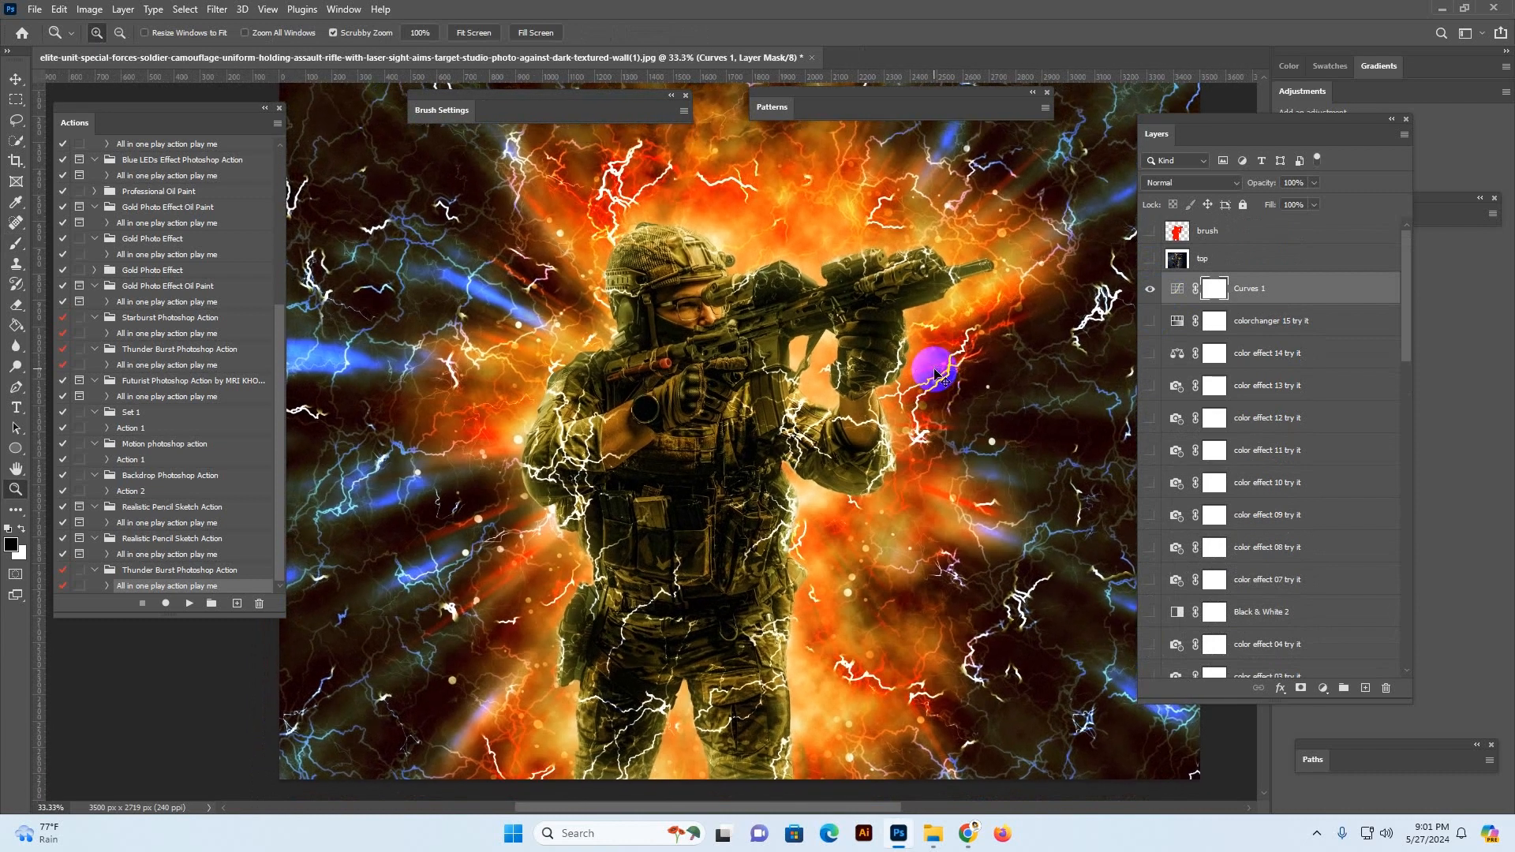